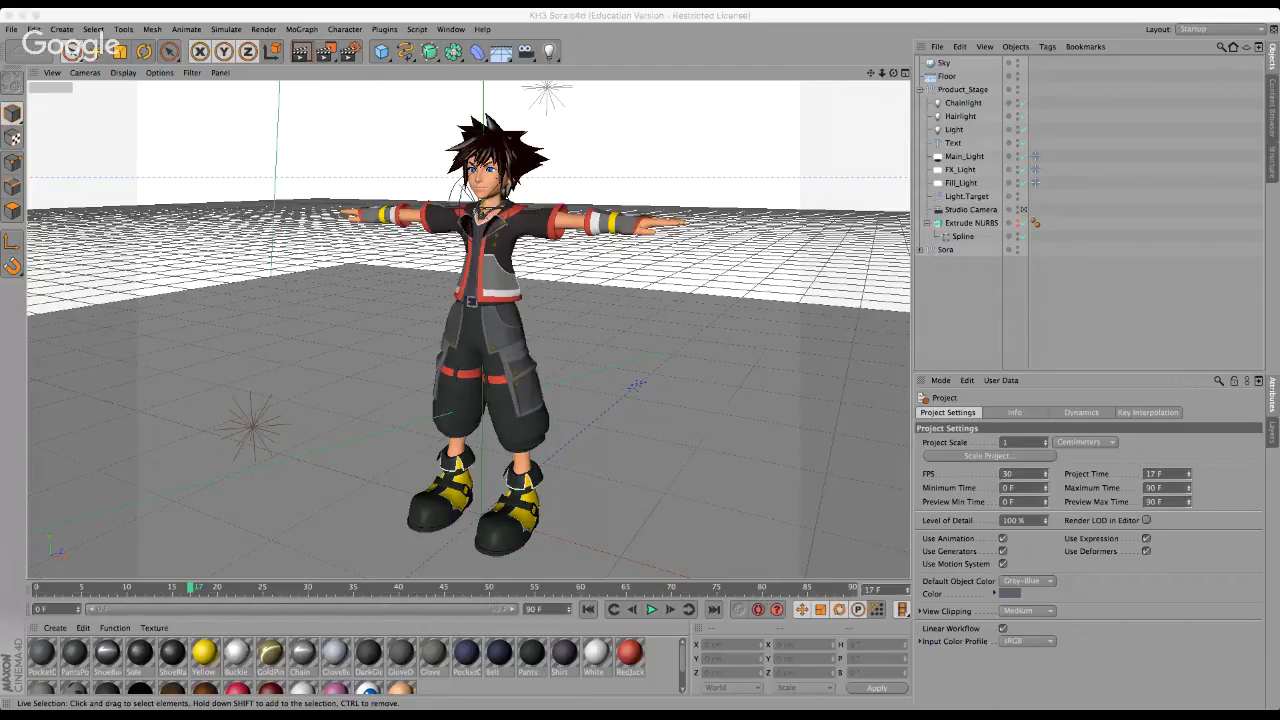
Examine the full-body Sora character model in the scene from several angles and distances.
{"action": "left_click", "coordinate": [476, 298]}
{"action": "scroll", "coordinate": [475, 298], "scroll_direction": "down", "scroll_amount": 2}
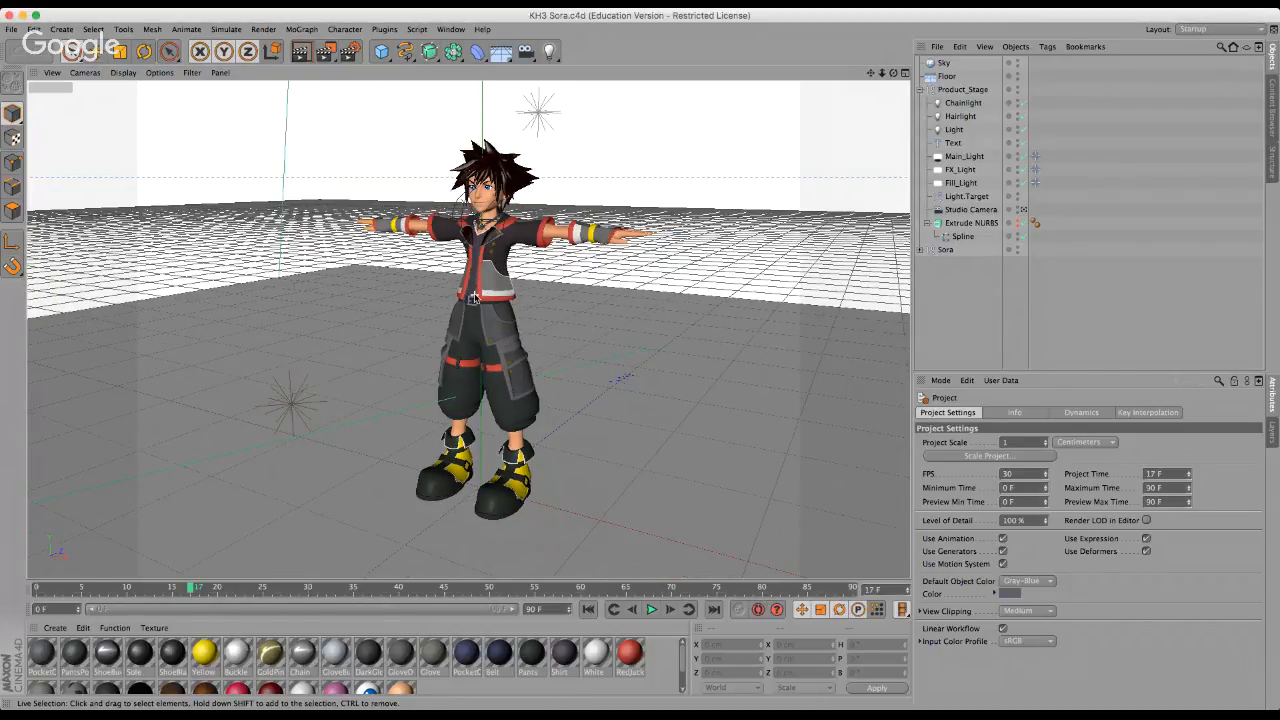
{"action": "scroll", "coordinate": [476, 298], "scroll_direction": "up", "scroll_amount": 2}
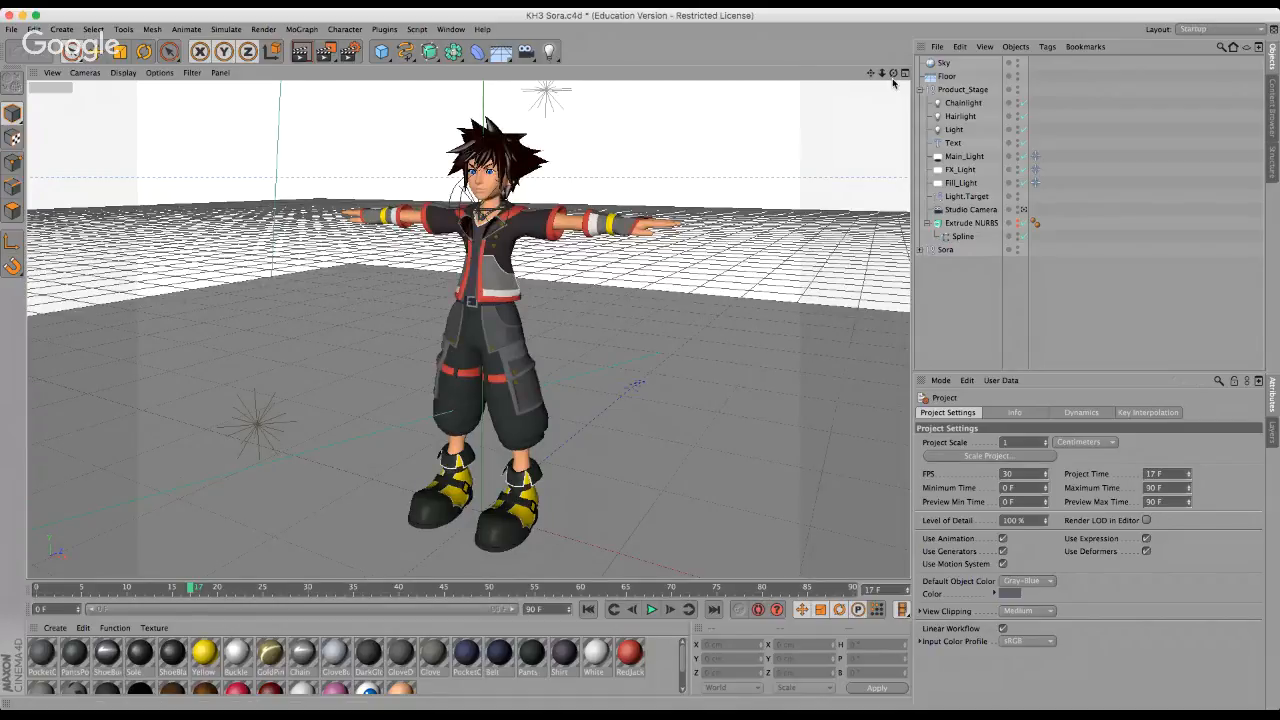
{"action": "left_click_drag", "start_coordinate": [893, 74], "coordinate": [628, 371]}
{"action": "left_click_drag", "start_coordinate": [639, 360], "coordinate": [894, 74]}
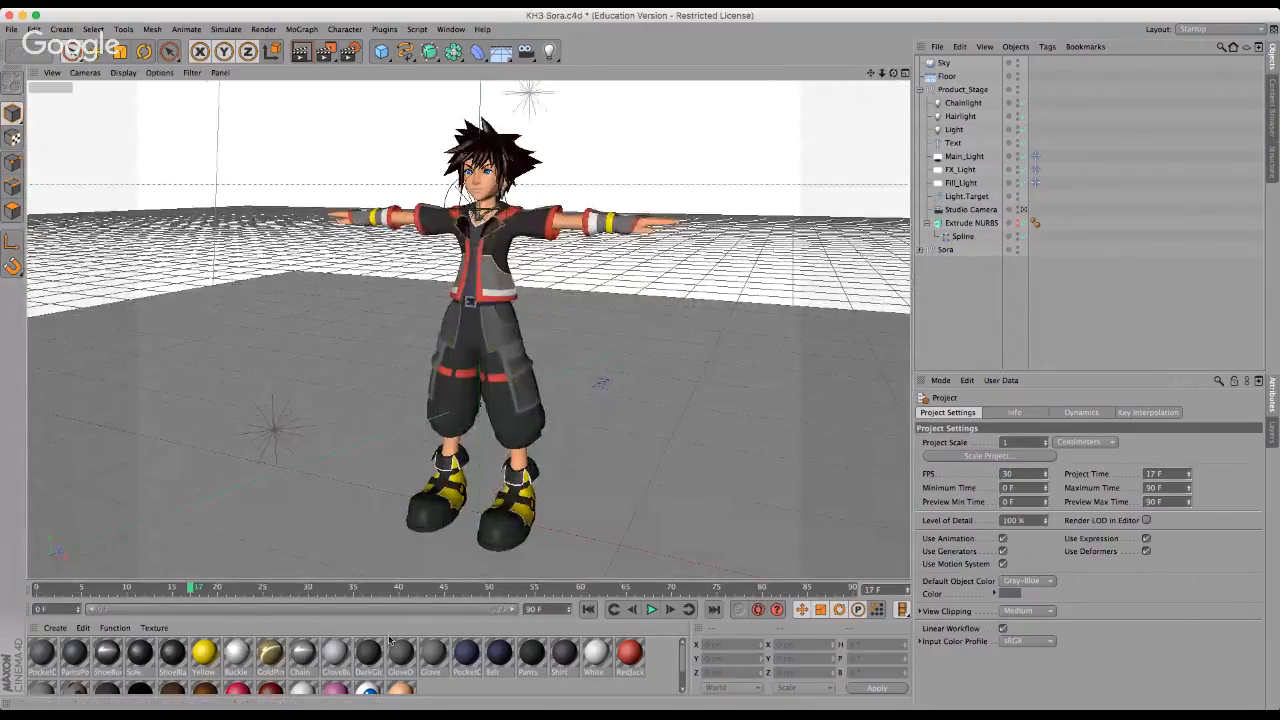
{"action": "left_click", "coordinate": [41, 706]}
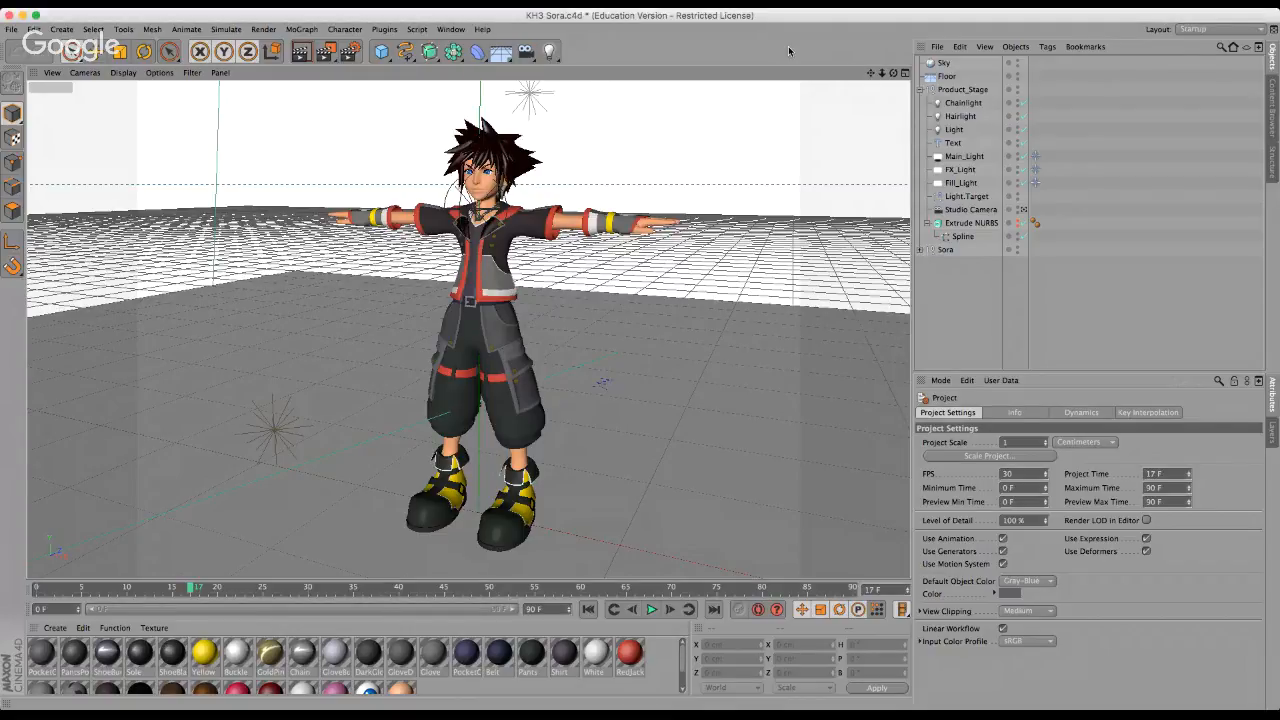
{"action": "left_click_drag", "start_coordinate": [640, 360], "coordinate": [438, 190], "text": "alt"}
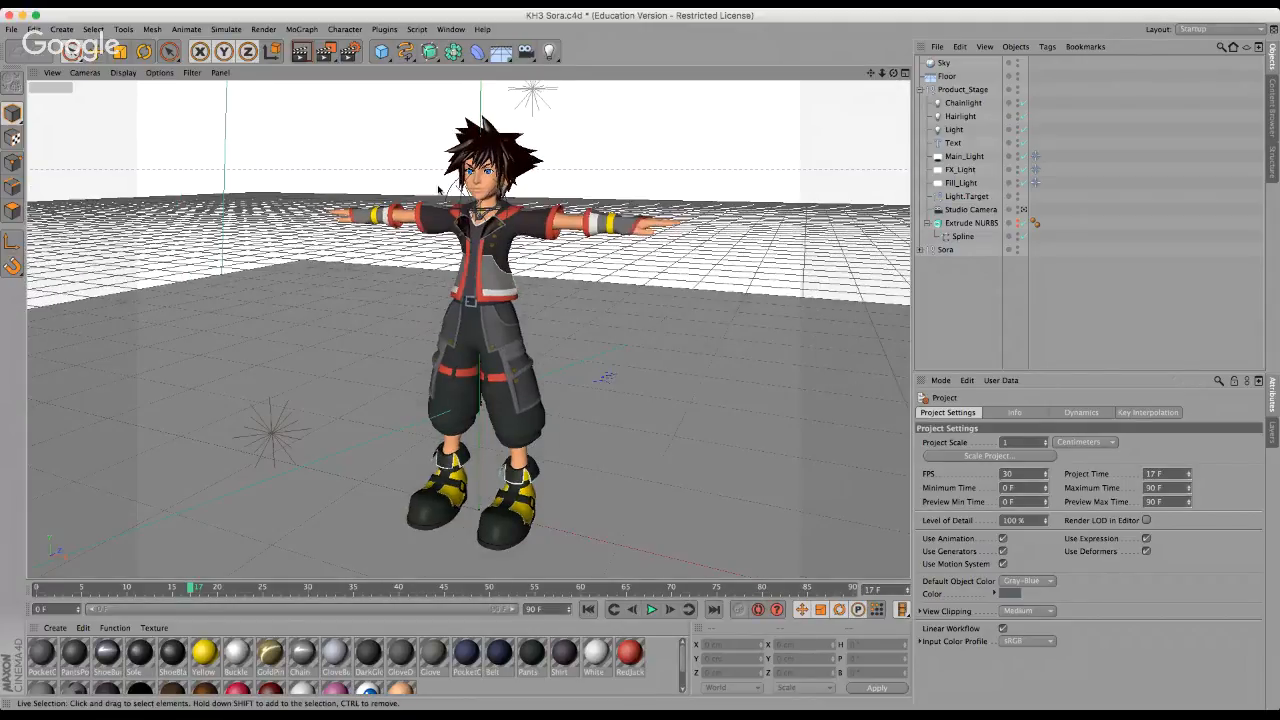
{"action": "scroll", "coordinate": [457, 150], "scroll_direction": "up", "scroll_amount": 2}
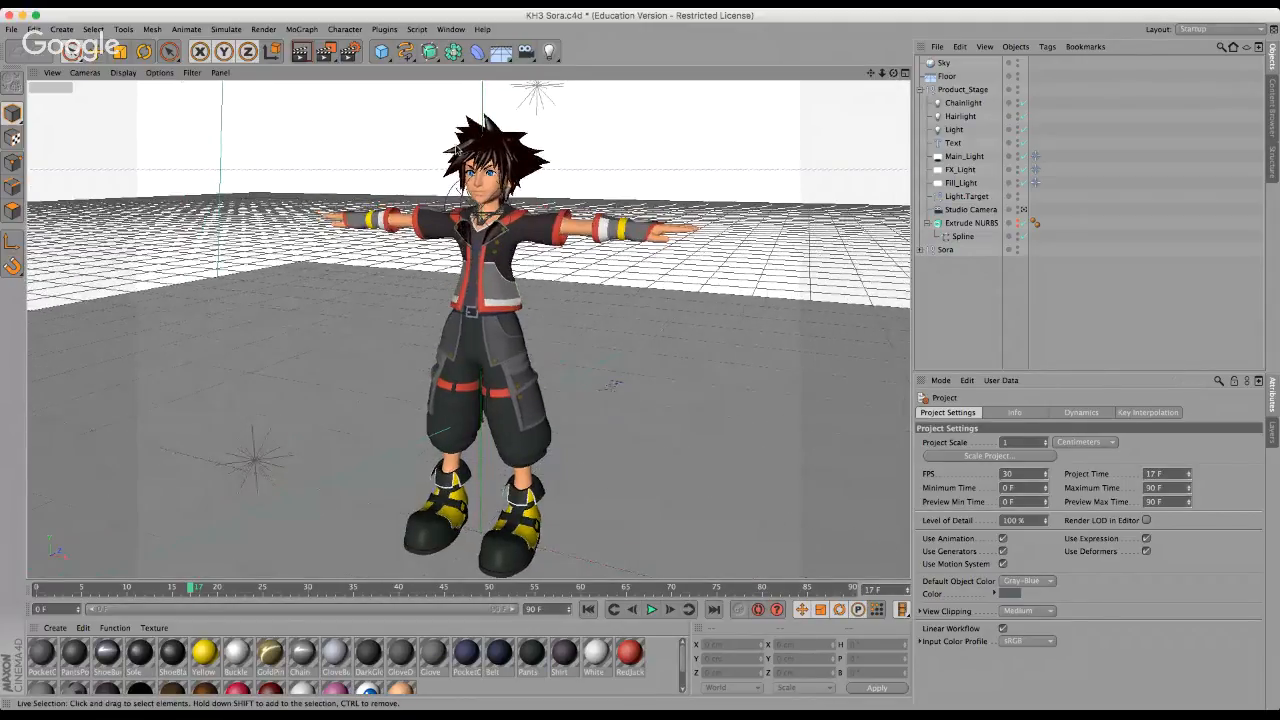
{"action": "scroll", "coordinate": [457, 150], "scroll_direction": "down", "scroll_amount": 1}
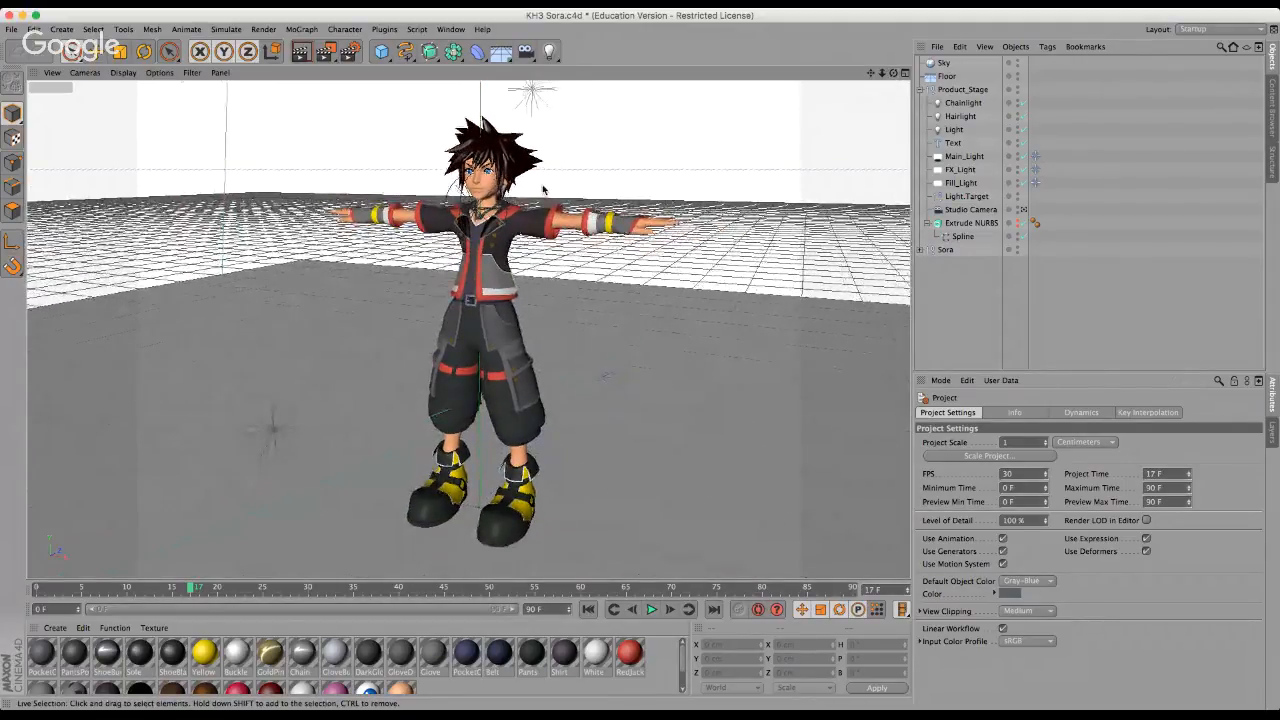
{"action": "scroll", "coordinate": [543, 189], "scroll_direction": "up", "scroll_amount": 1}
{"action": "scroll", "coordinate": [543, 189], "scroll_direction": "down", "scroll_amount": 1}
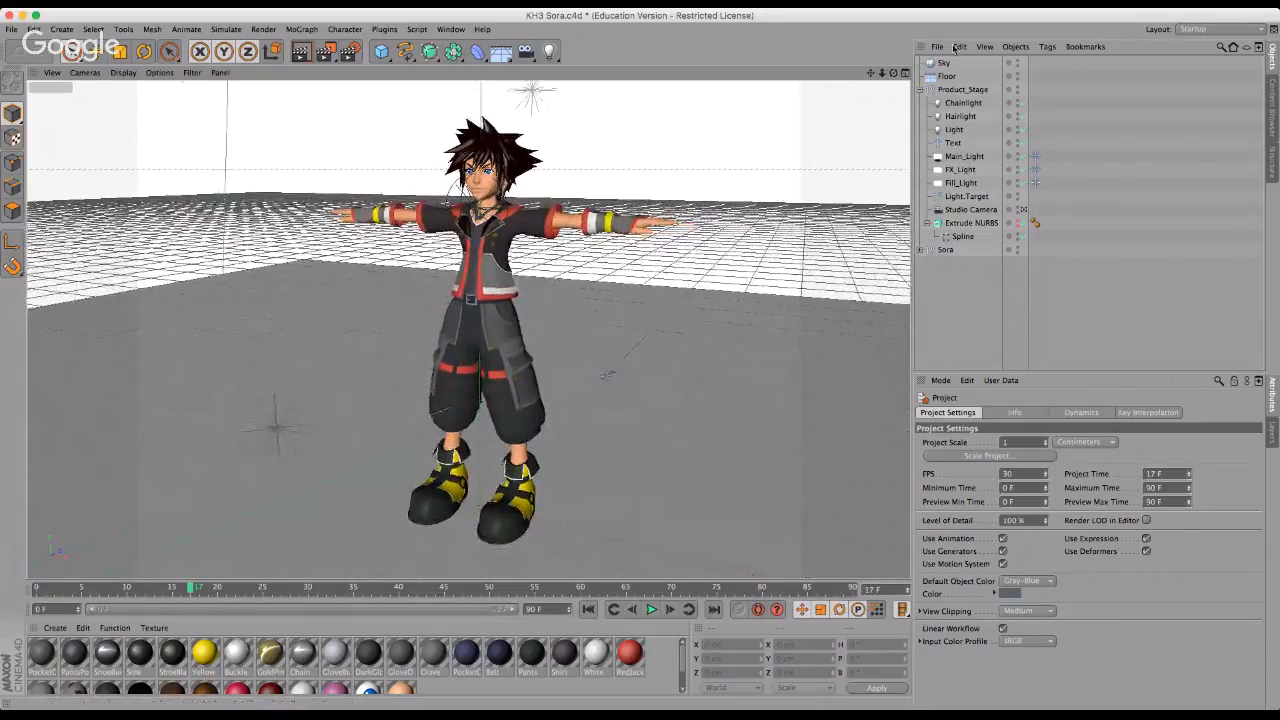
{"action": "mouse_move", "coordinate": [641, 366]}
{"action": "left_mouse_down", "text": "alt"}
{"action": "mouse_move", "coordinate": [619, 362]}
{"action": "mouse_move", "coordinate": [658, 357]}
{"action": "mouse_move", "coordinate": [641, 363]}
{"action": "left_mouse_up", "text": "alt"}
{"action": "scroll", "coordinate": [447, 149], "scroll_direction": "up", "scroll_amount": 1}
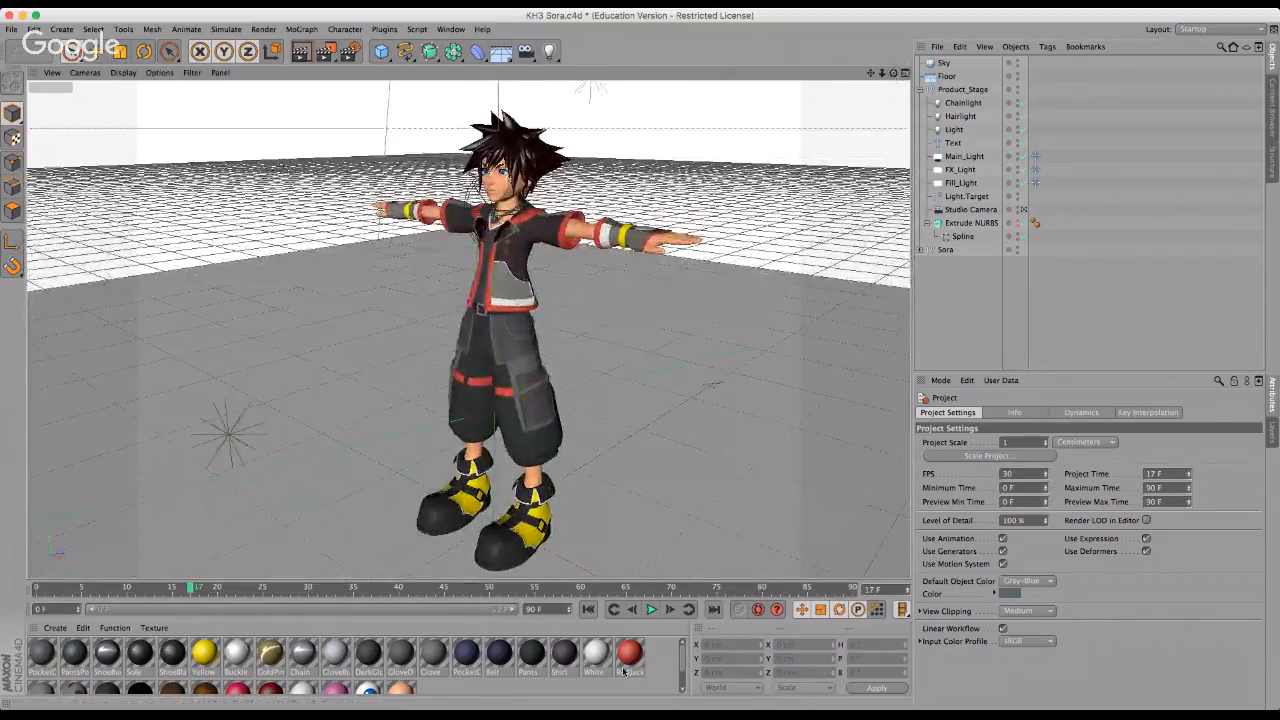
Inspect the Skin material's color settings and select all of the scene's materials.
{"action": "key", "text": "super+a"}
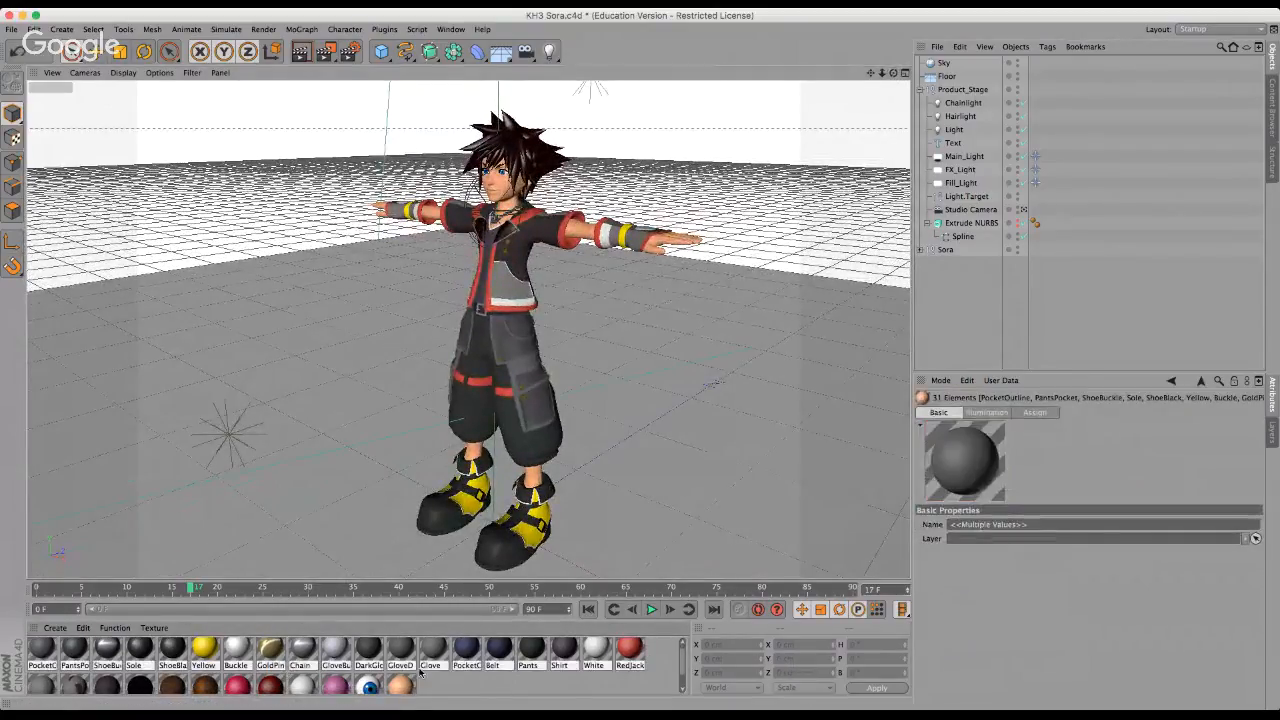
{"action": "double_click", "coordinate": [402, 685]}
{"action": "left_click", "coordinate": [627, 686]}
{"action": "scroll", "coordinate": [635, 668], "scroll_direction": "down", "scroll_amount": 3}
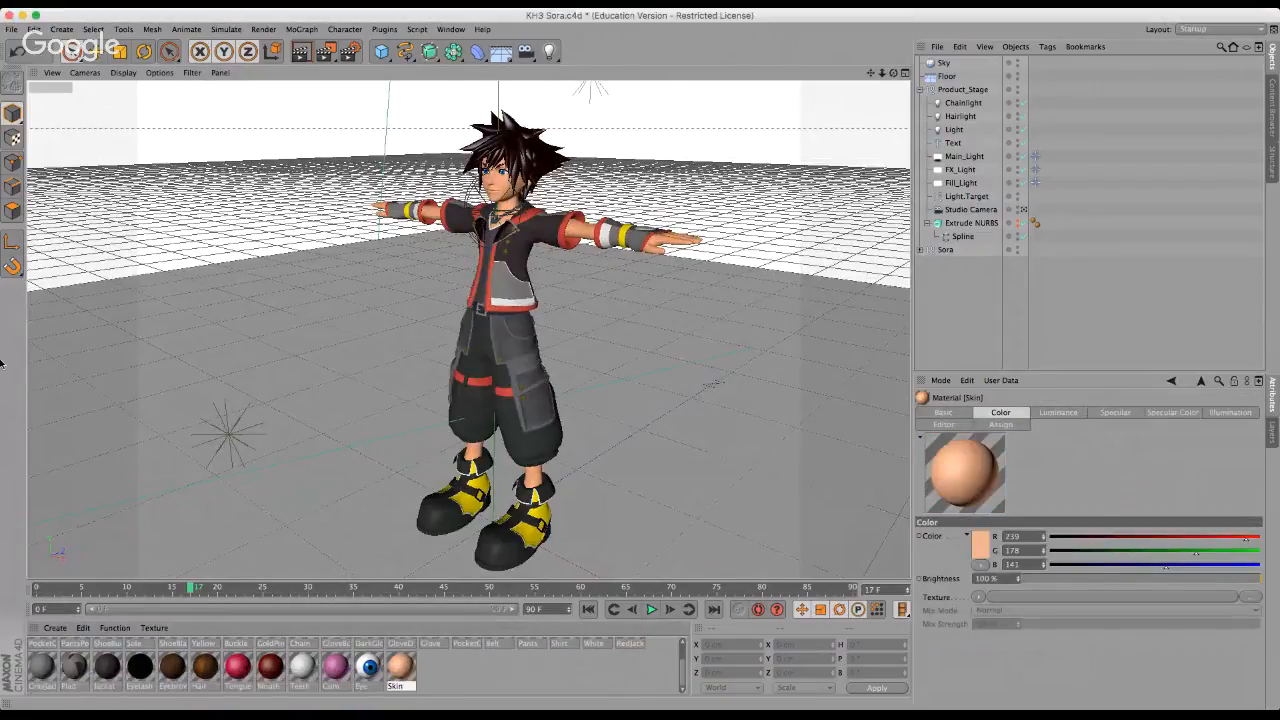
{"action": "key", "text": "super+a"}
{"action": "left_click", "coordinate": [210, 117]}
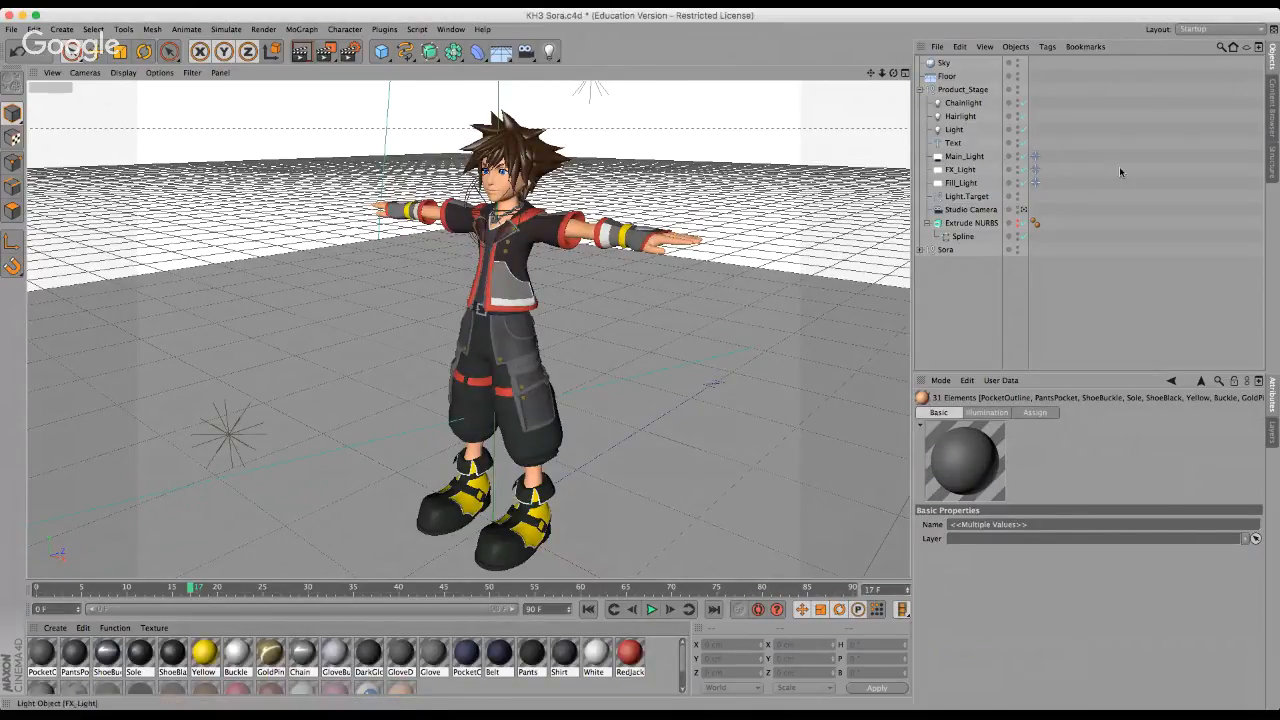
Examine the character's jacket, necklace and face up close, and expand the Sora object's hierarchy.
{"action": "mouse_move", "coordinate": [641, 362]}
{"action": "left_mouse_down", "text": "alt"}
{"action": "mouse_move", "coordinate": [546, 366]}
{"action": "mouse_move", "coordinate": [664, 362]}
{"action": "left_mouse_up", "text": "alt"}
{"action": "scroll", "coordinate": [461, 206], "scroll_direction": "up", "scroll_amount": 5}
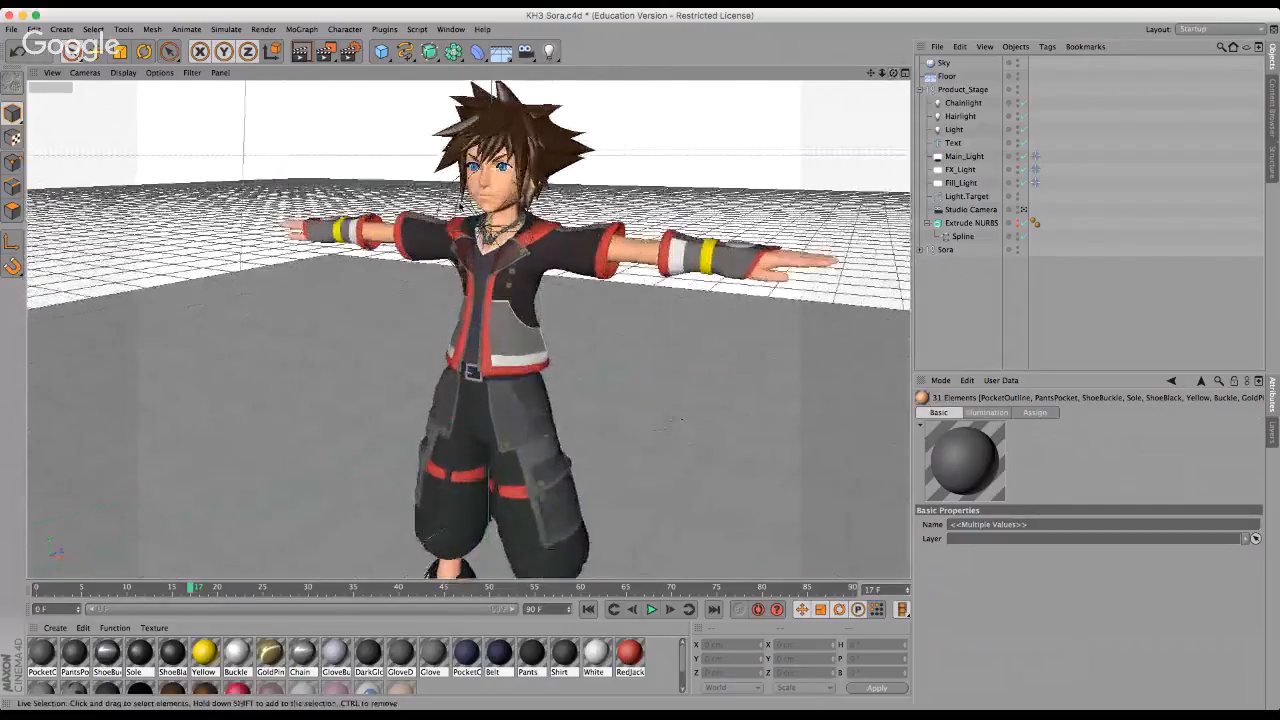
{"action": "scroll", "coordinate": [475, 210], "scroll_direction": "up", "scroll_amount": 8}
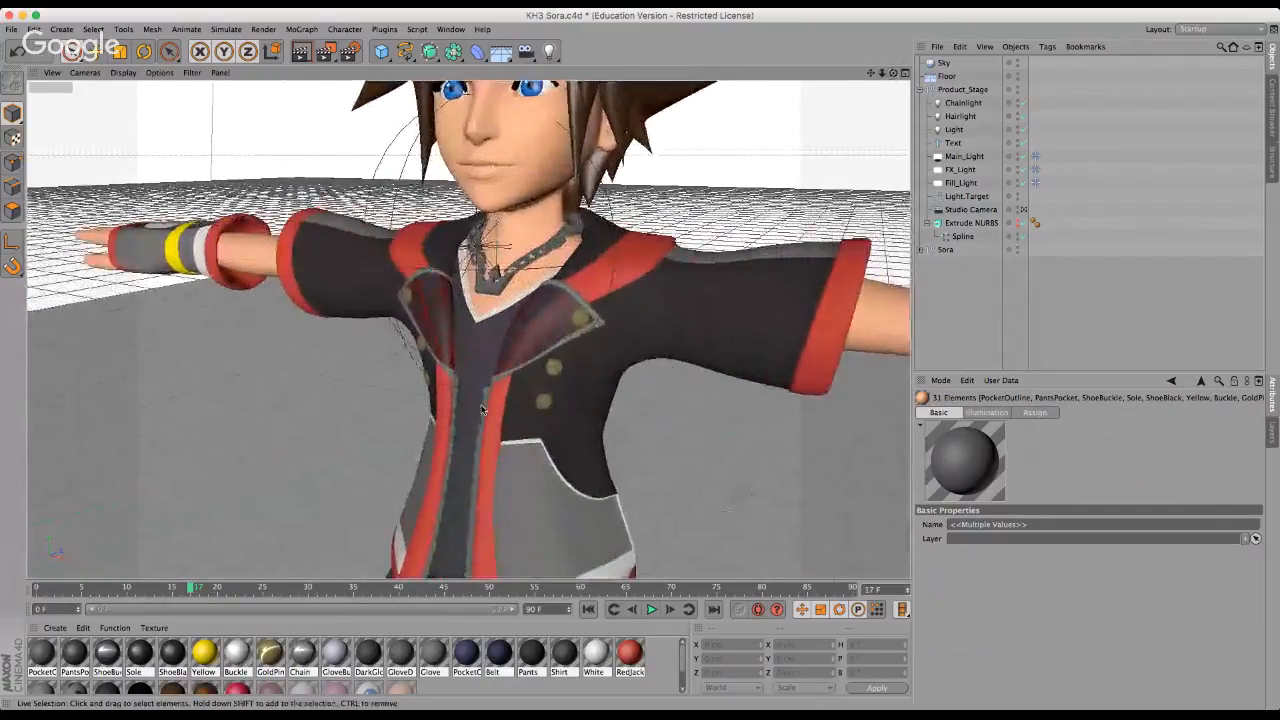
{"action": "scroll", "coordinate": [482, 410], "scroll_direction": "down", "scroll_amount": 4}
{"action": "scroll", "coordinate": [480, 180], "scroll_direction": "up", "scroll_amount": 5}
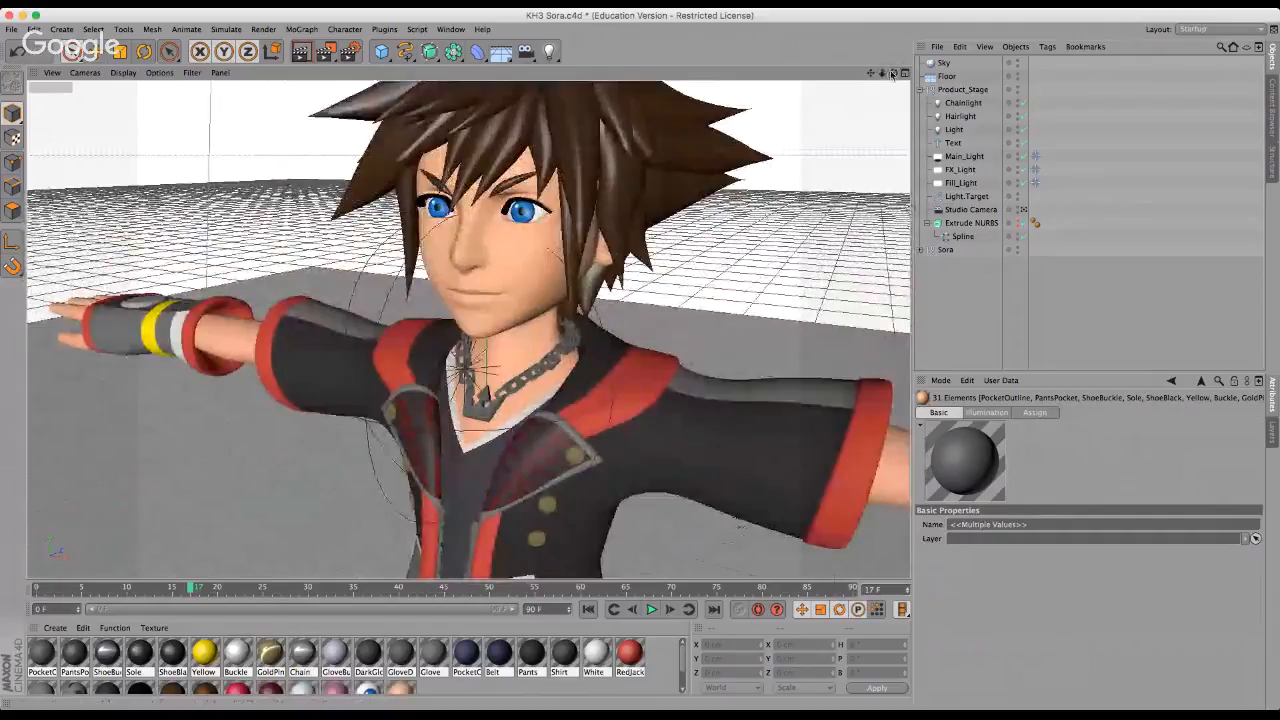
{"action": "left_click_drag", "start_coordinate": [893, 74], "coordinate": [660, 367]}
{"action": "left_click", "coordinate": [920, 250]}
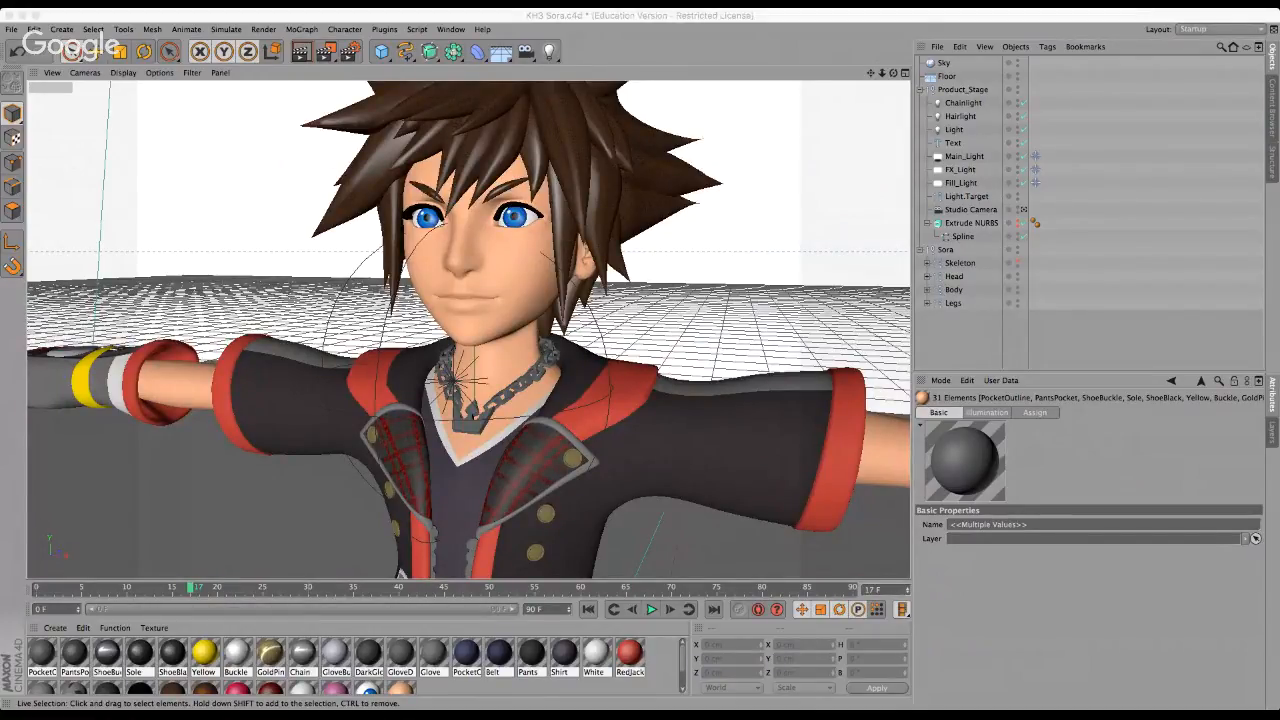
Switch to the Sora.c4d project, examine its character model, and expand the Sora object's hierarchy.
{"action": "left_click", "coordinate": [844, 443]}
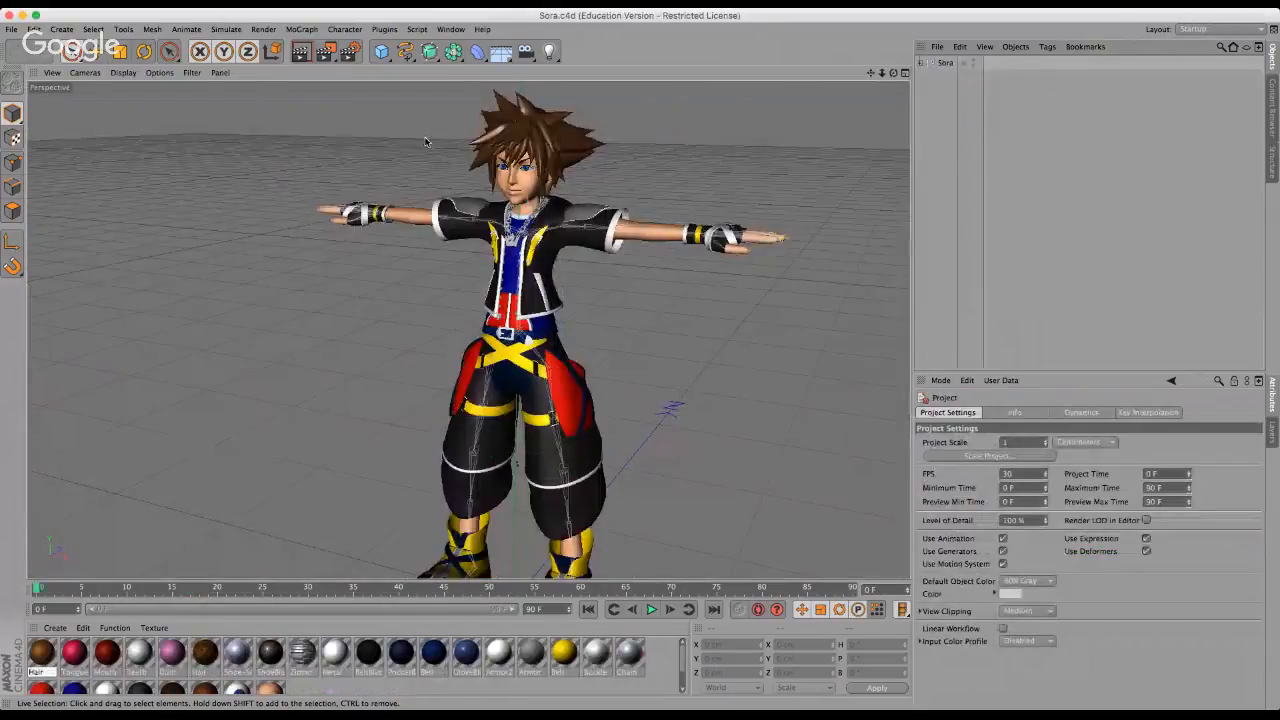
{"action": "scroll", "coordinate": [356, 162], "scroll_direction": "down", "scroll_amount": 6}
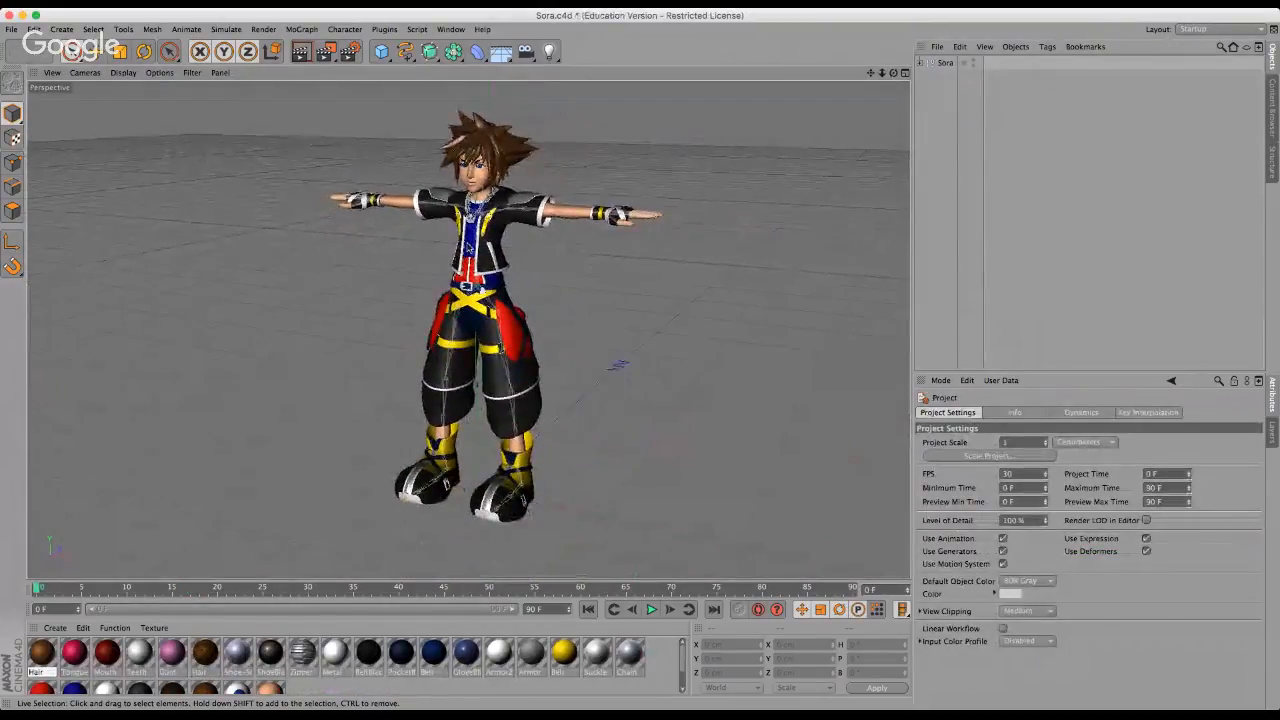
{"action": "scroll", "coordinate": [462, 118], "scroll_direction": "up", "scroll_amount": 3}
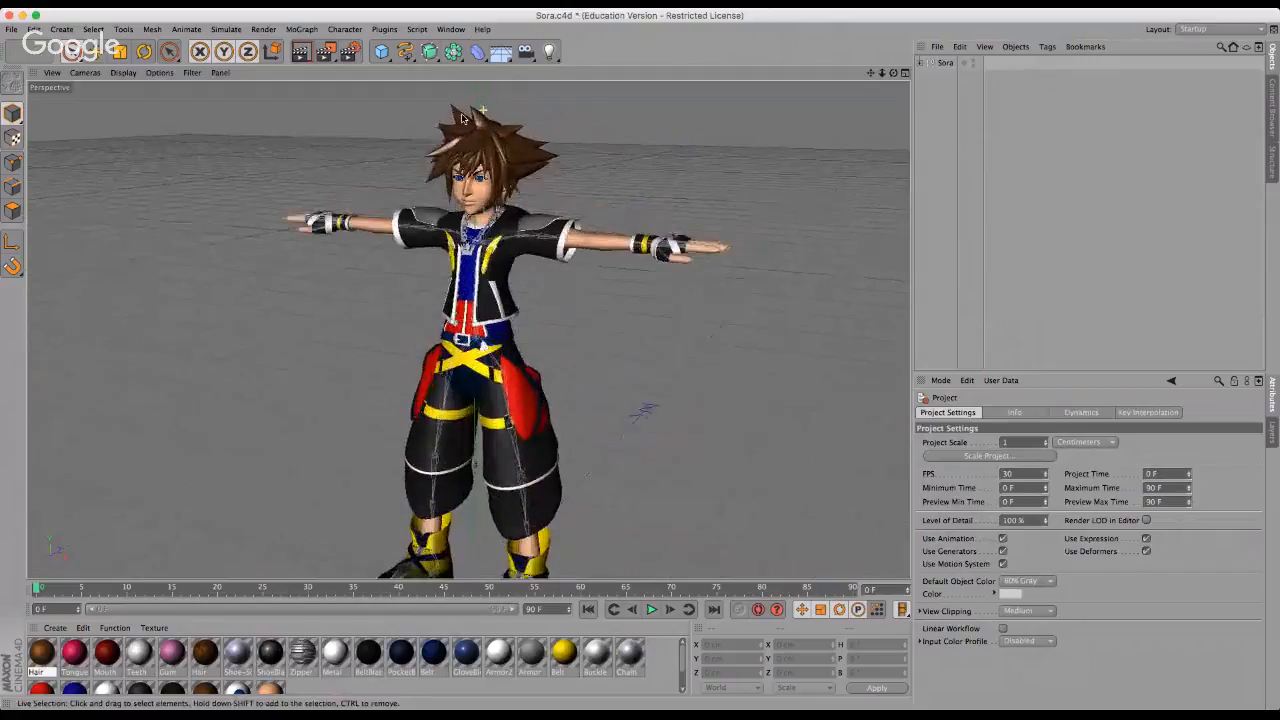
{"action": "scroll", "coordinate": [462, 118], "scroll_direction": "up", "scroll_amount": 4}
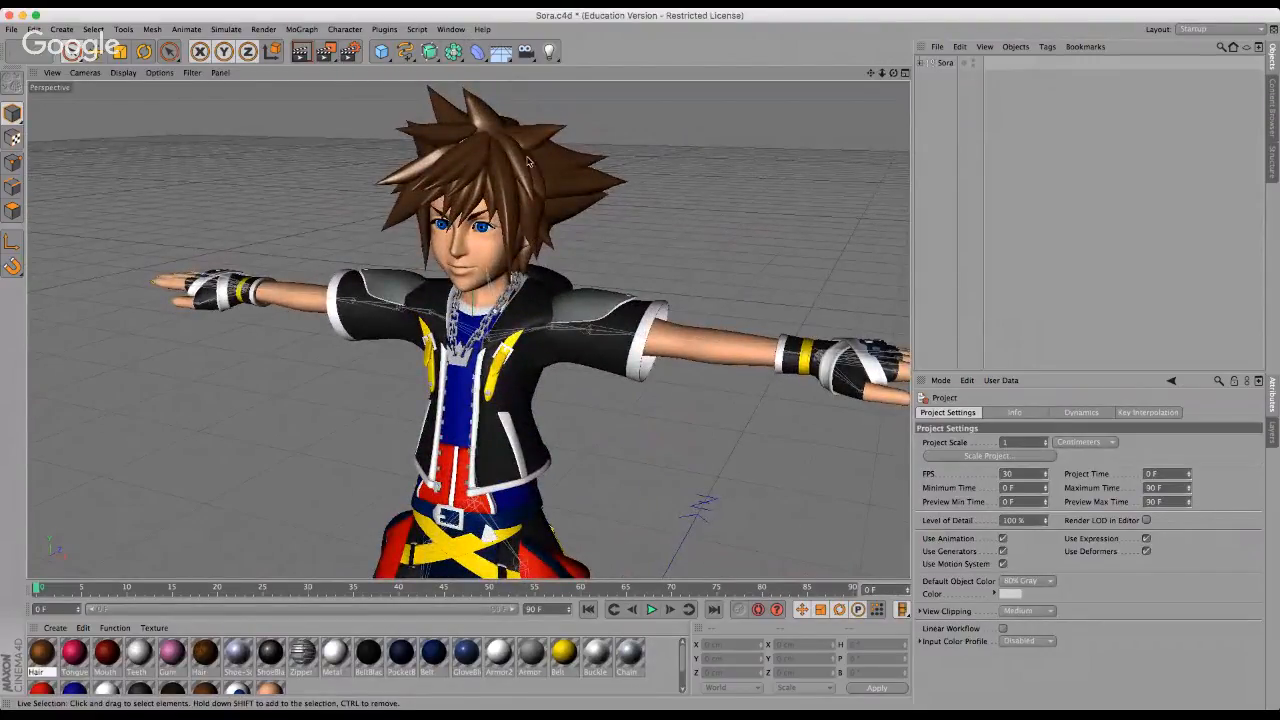
{"action": "scroll", "coordinate": [529, 162], "scroll_direction": "down", "scroll_amount": 5}
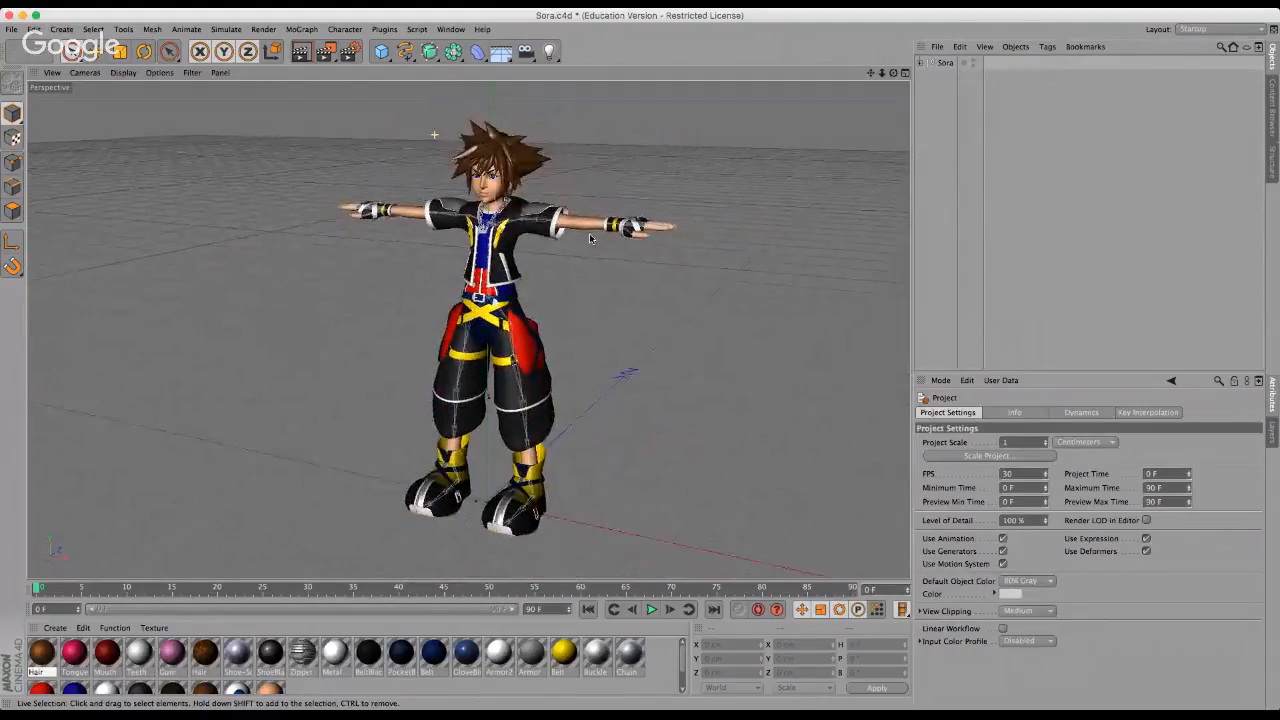
{"action": "left_click", "coordinate": [921, 65]}
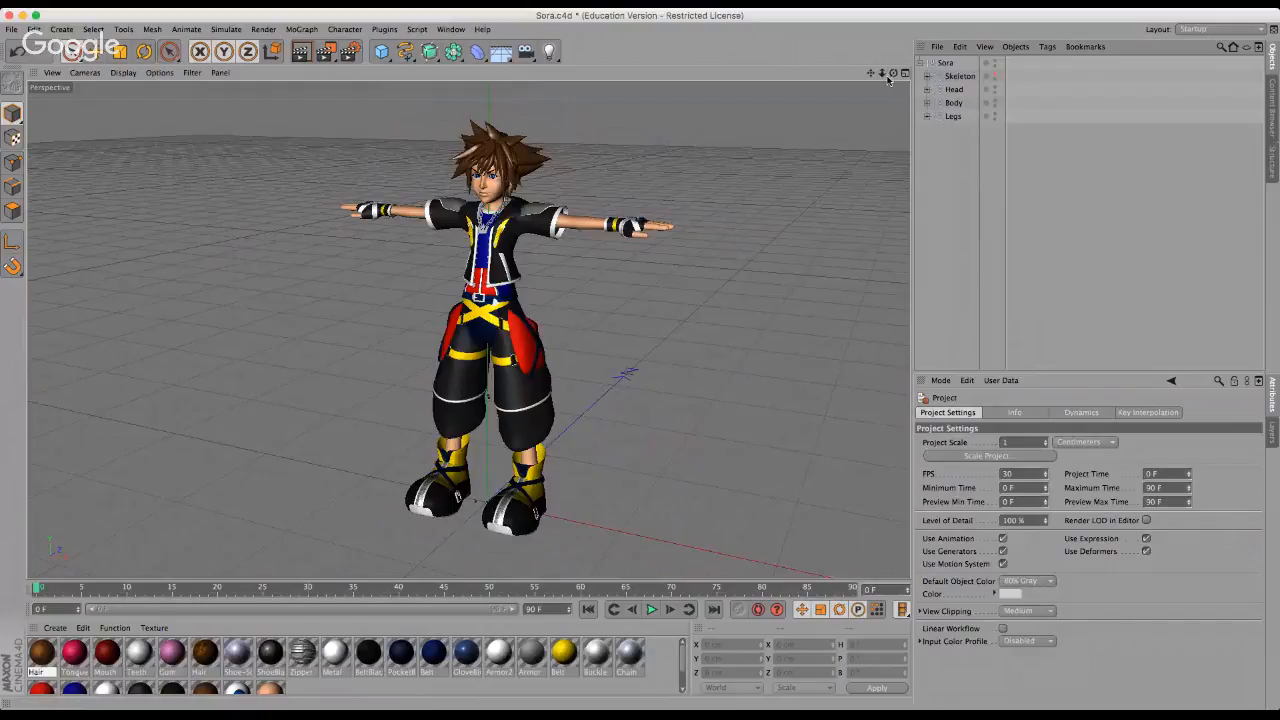
Examine the Sora.c4d character from raised and level angles, including a close look at the face and chain necklace.
{"action": "left_click_drag", "start_coordinate": [893, 73], "coordinate": [640, 362]}
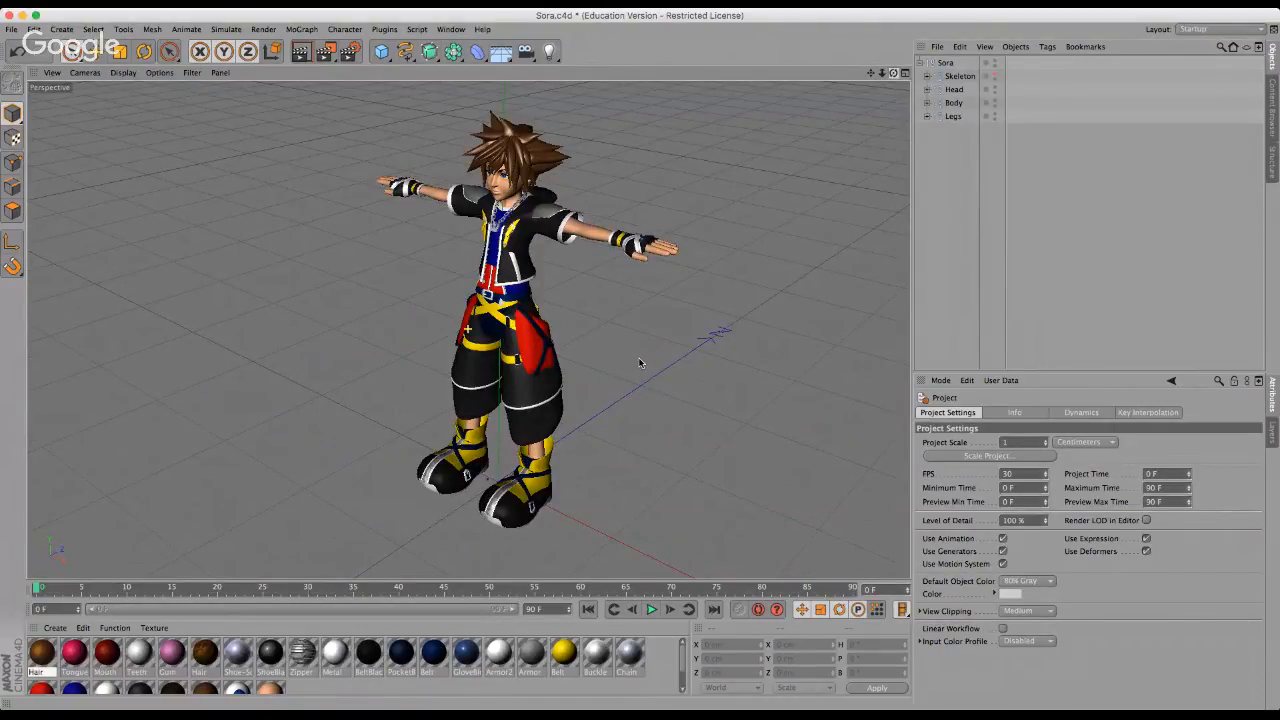
{"action": "left_click_drag", "start_coordinate": [640, 362], "coordinate": [641, 362]}
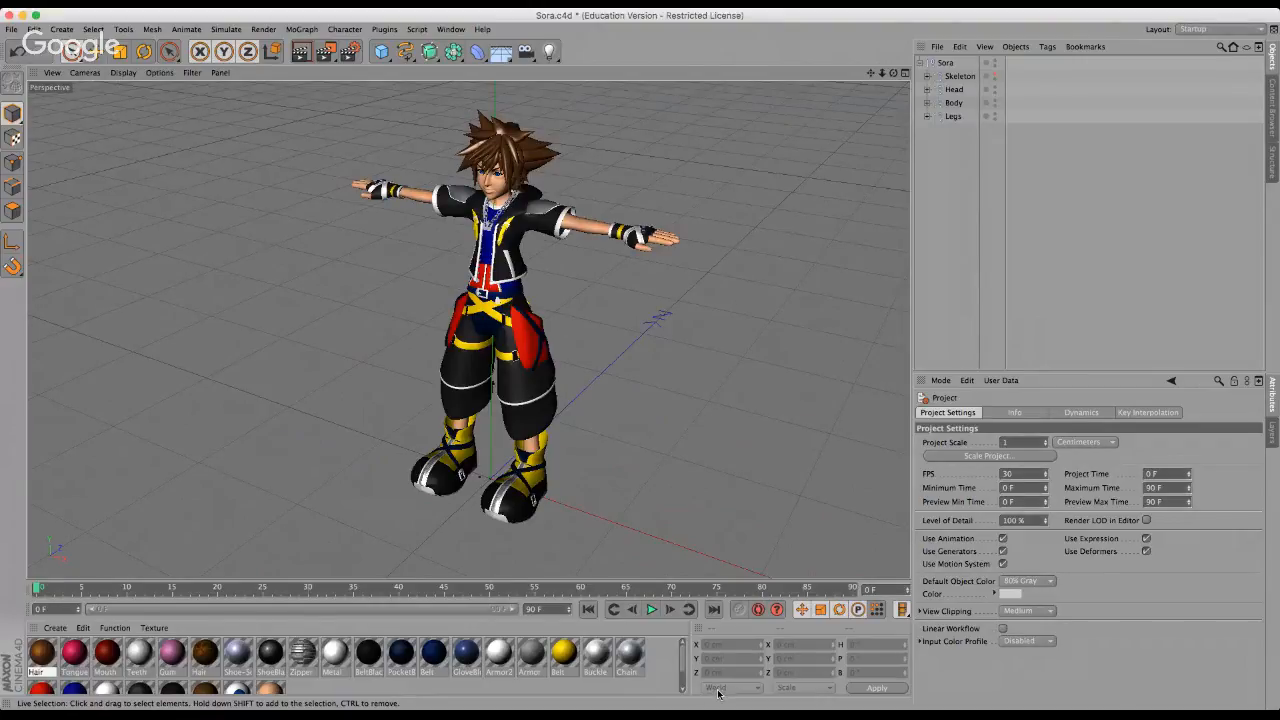
{"action": "scroll", "coordinate": [525, 198], "scroll_direction": "up", "scroll_amount": 3}
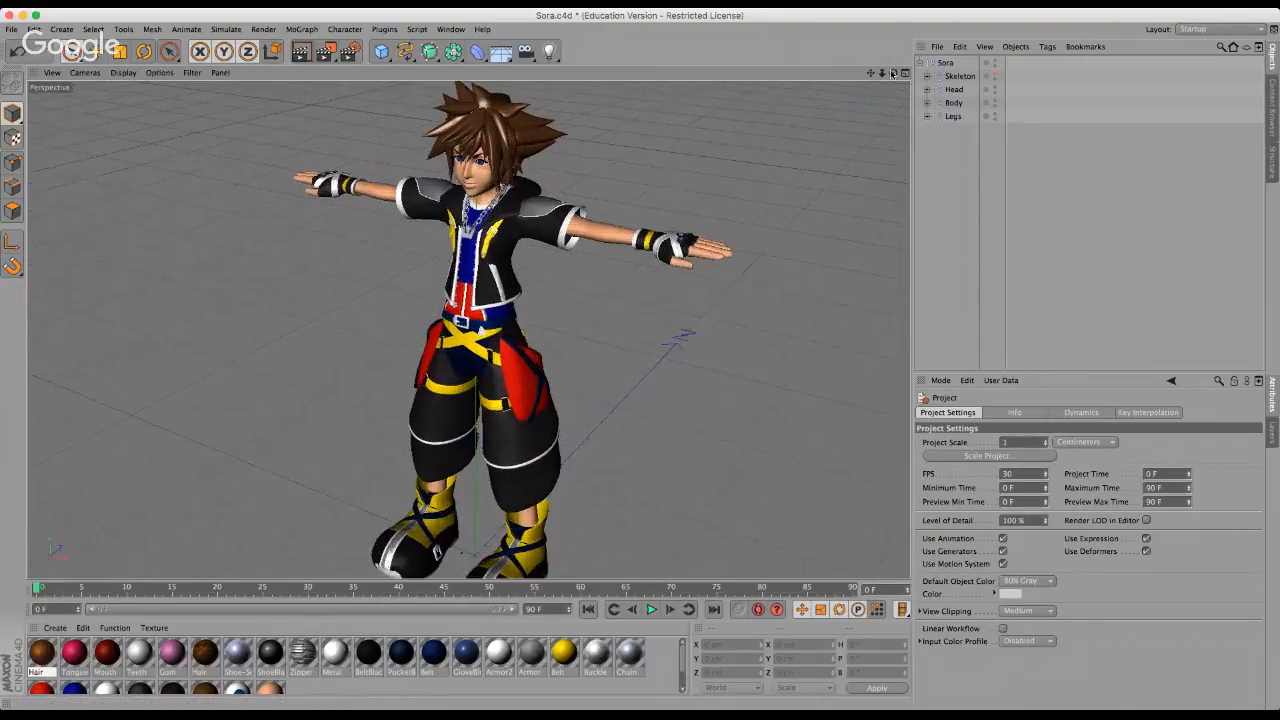
{"action": "left_click_drag", "start_coordinate": [892, 73], "coordinate": [640, 360]}
{"action": "scroll", "coordinate": [447, 149], "scroll_direction": "up", "scroll_amount": 5}
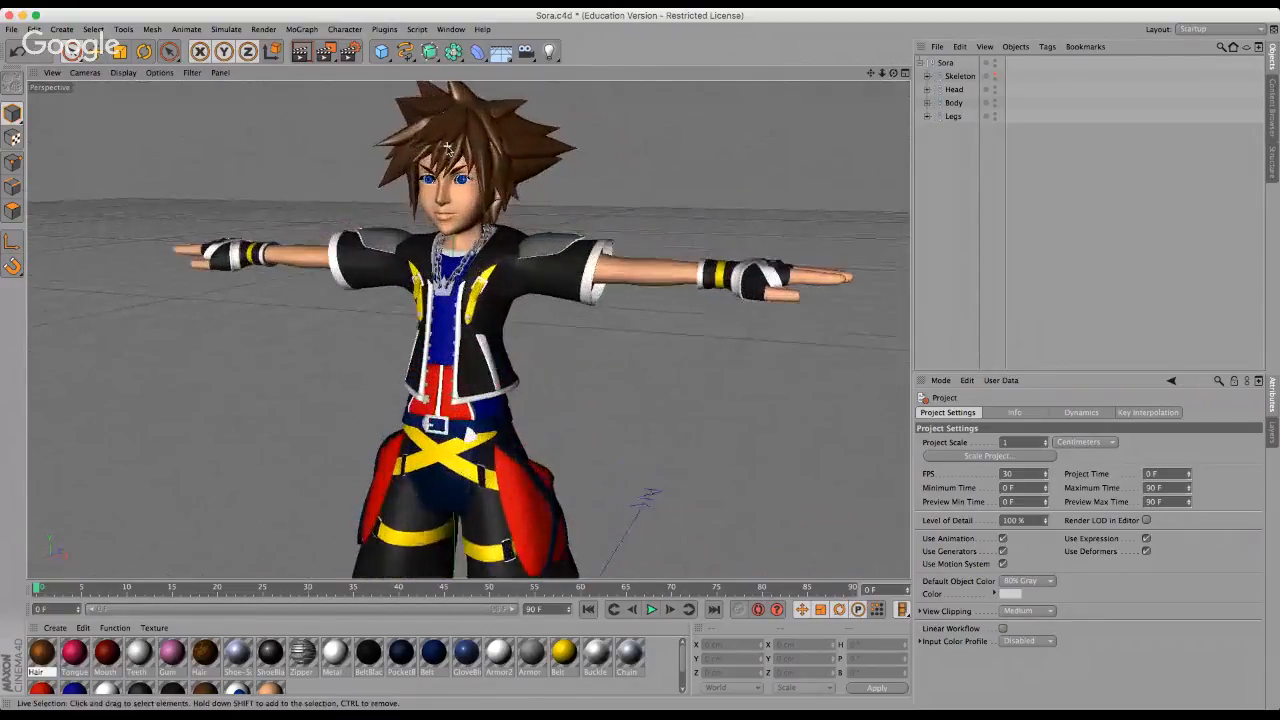
{"action": "scroll", "coordinate": [447, 149], "scroll_direction": "up", "scroll_amount": 8}
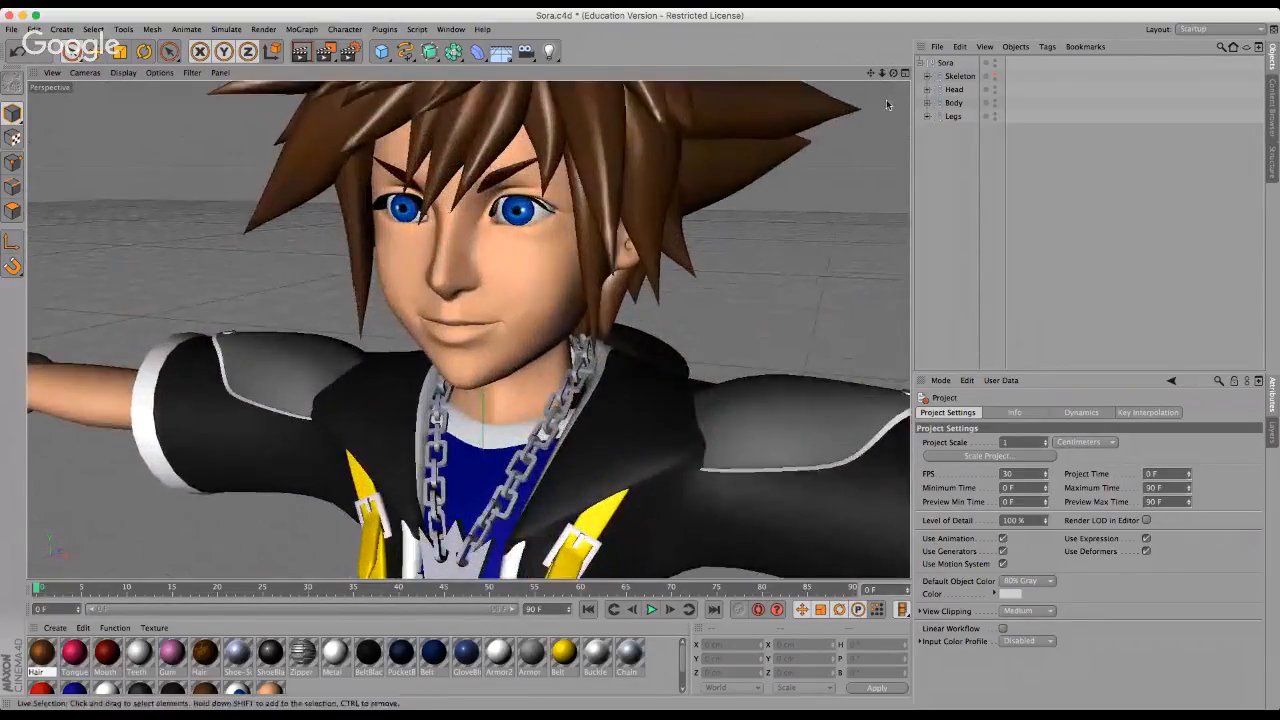
{"action": "left_click_drag", "start_coordinate": [893, 73], "coordinate": [642, 362]}
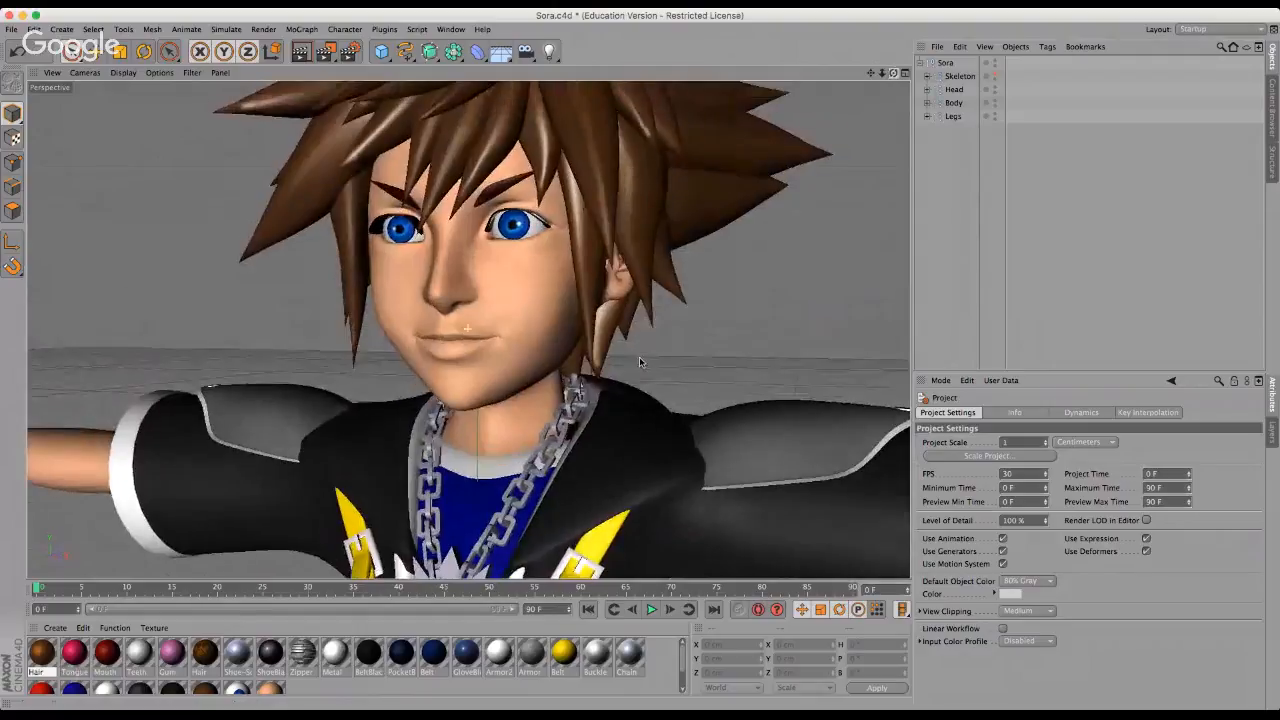
Switch back to the KH3 Sora.c4d project and examine the character's face, outfit and hair from several angles.
{"action": "left_click", "coordinate": [452, 29]}
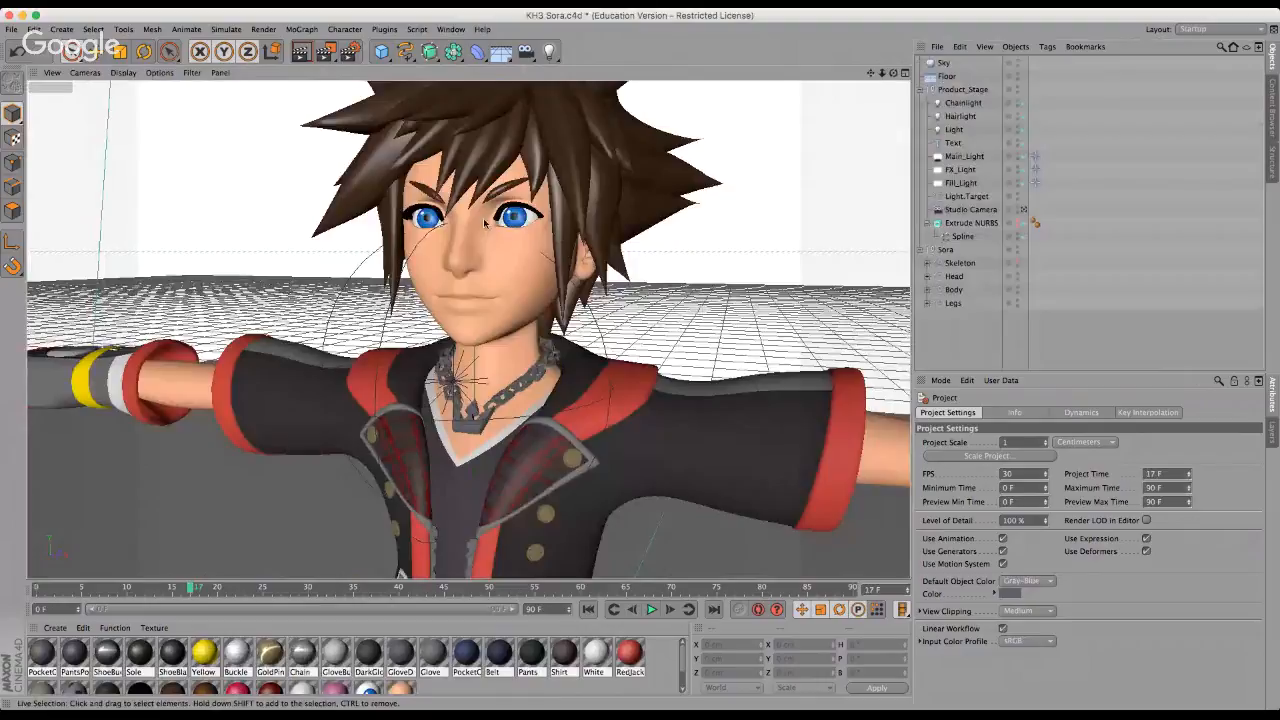
{"action": "scroll", "coordinate": [458, 208], "scroll_direction": "up", "scroll_amount": 2}
{"action": "scroll", "coordinate": [453, 202], "scroll_direction": "down", "scroll_amount": 3}
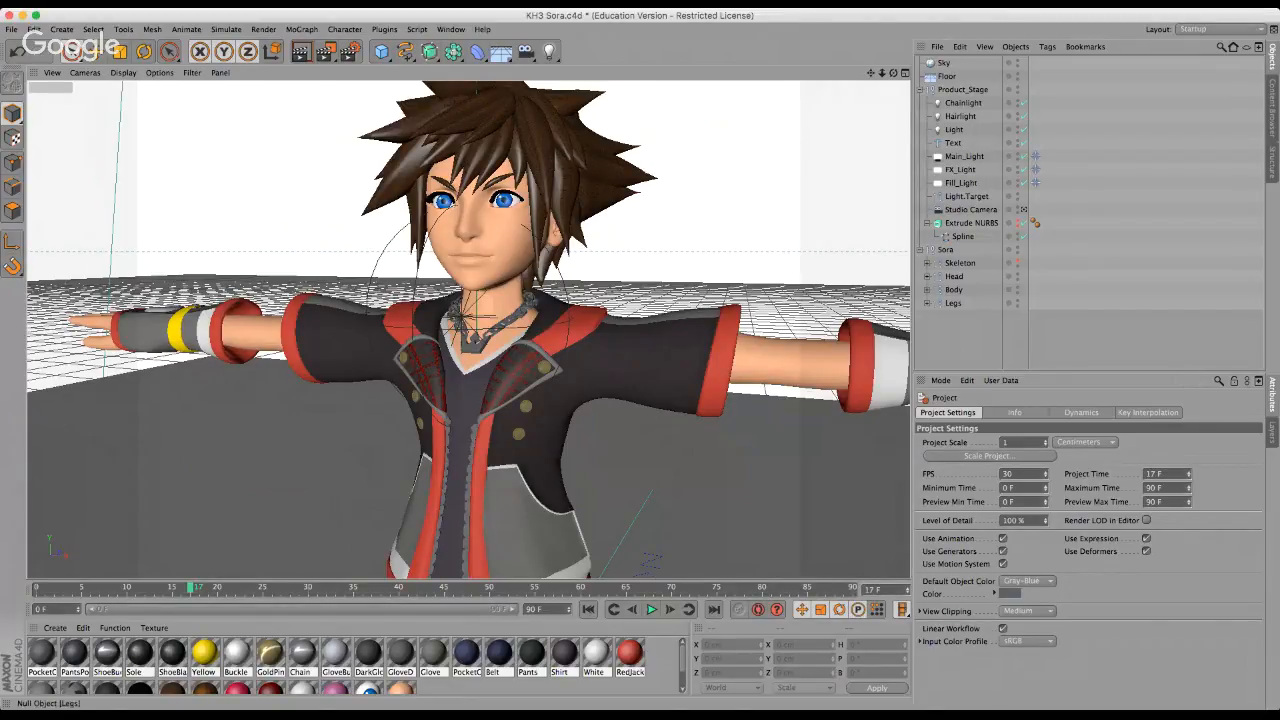
{"action": "scroll", "coordinate": [388, 492], "scroll_direction": "down", "scroll_amount": 3}
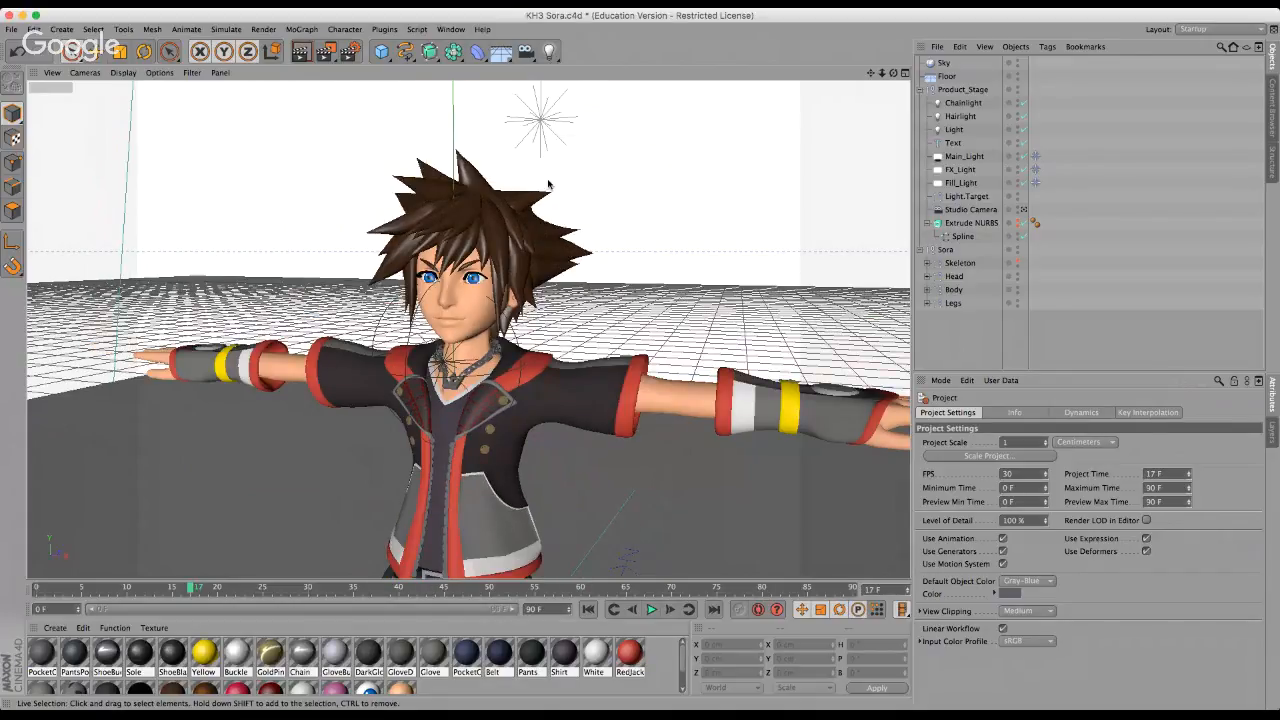
{"action": "scroll", "coordinate": [505, 262], "scroll_direction": "down", "scroll_amount": 3}
{"action": "scroll", "coordinate": [505, 262], "scroll_direction": "up", "scroll_amount": 5}
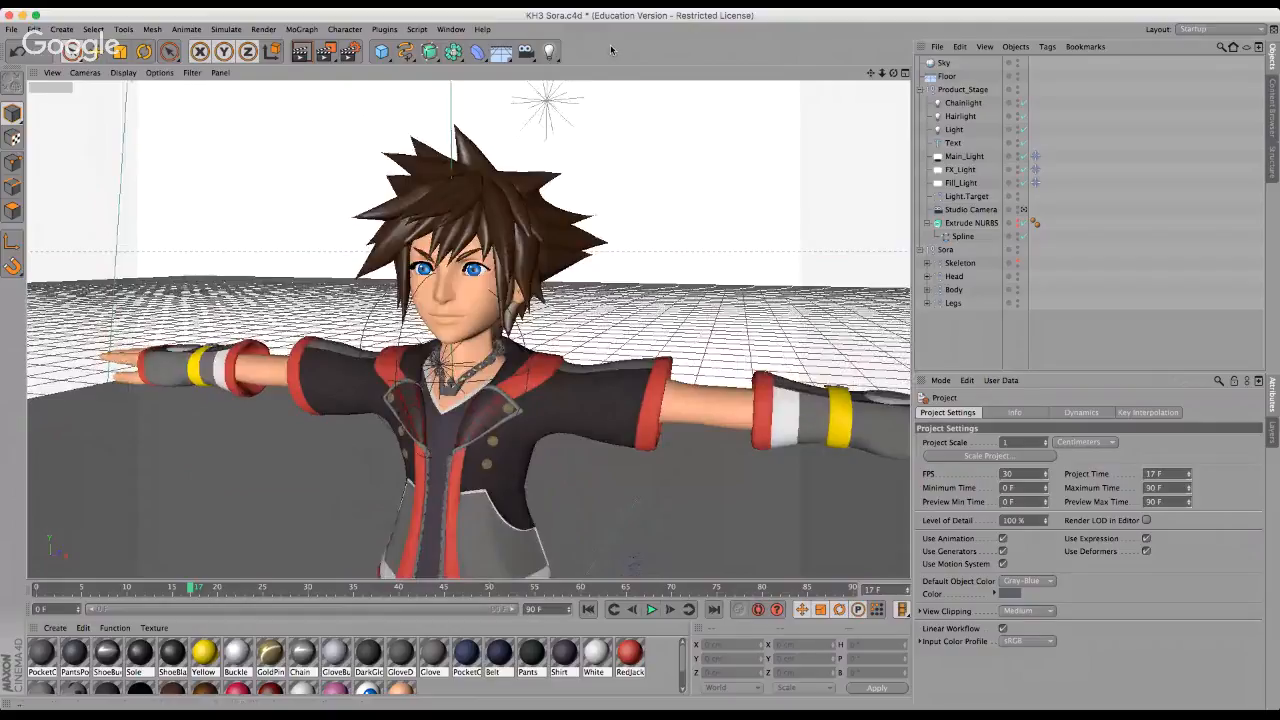
{"action": "left_click_drag", "start_coordinate": [595, 135], "coordinate": [478, 192], "text": "alt"}
{"action": "scroll", "coordinate": [480, 178], "scroll_direction": "down", "scroll_amount": 5}
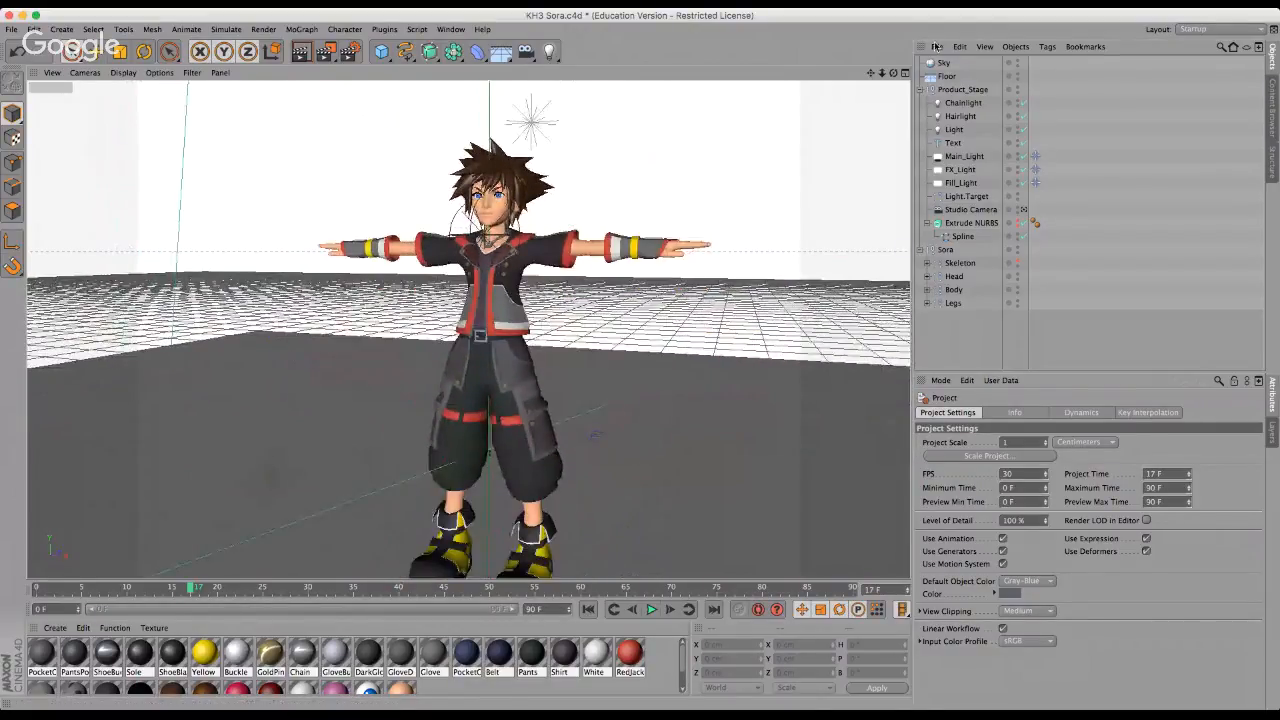
{"action": "left_click_drag", "start_coordinate": [894, 73], "coordinate": [641, 360]}
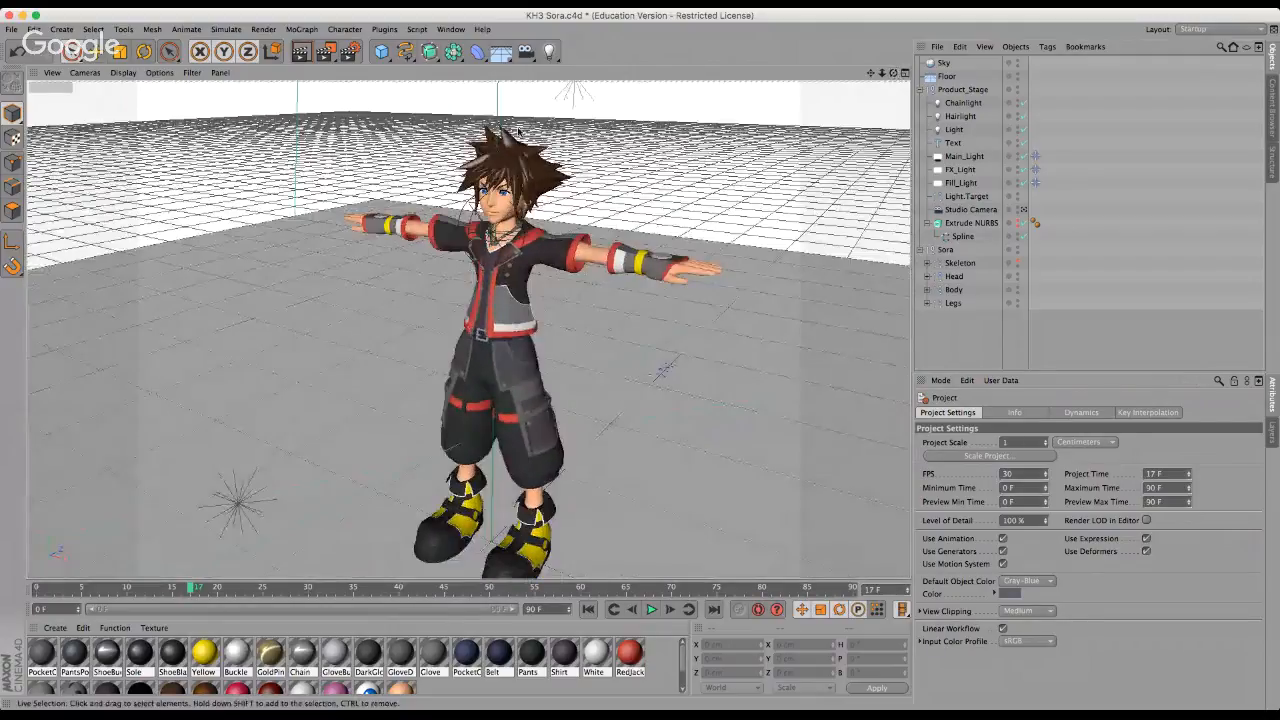
{"action": "scroll", "coordinate": [518, 131], "scroll_direction": "up", "scroll_amount": 2}
{"action": "scroll", "coordinate": [518, 131], "scroll_direction": "up", "scroll_amount": 6}
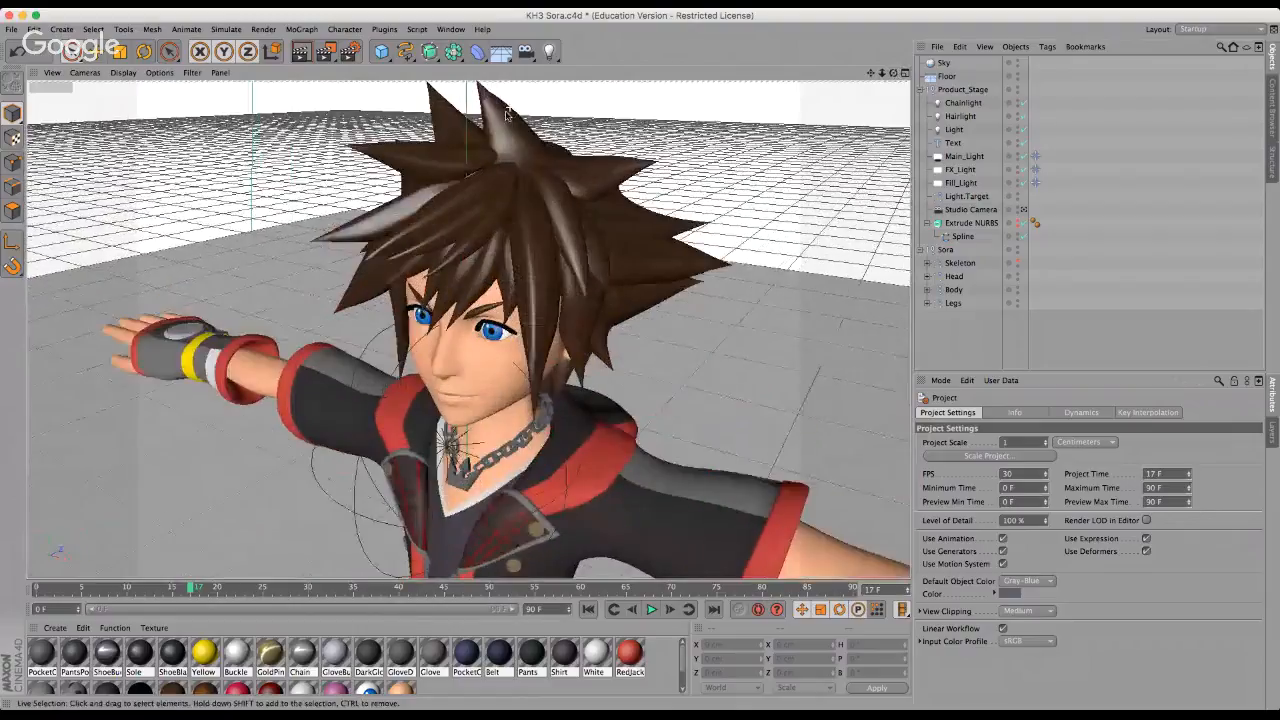
Examine the KH3 Sora character's spiky hair up close and the whole figure from a slightly raised angle.
{"action": "scroll", "coordinate": [415, 210], "scroll_direction": "down", "scroll_amount": 5}
{"action": "scroll", "coordinate": [462, 177], "scroll_direction": "up", "scroll_amount": 5}
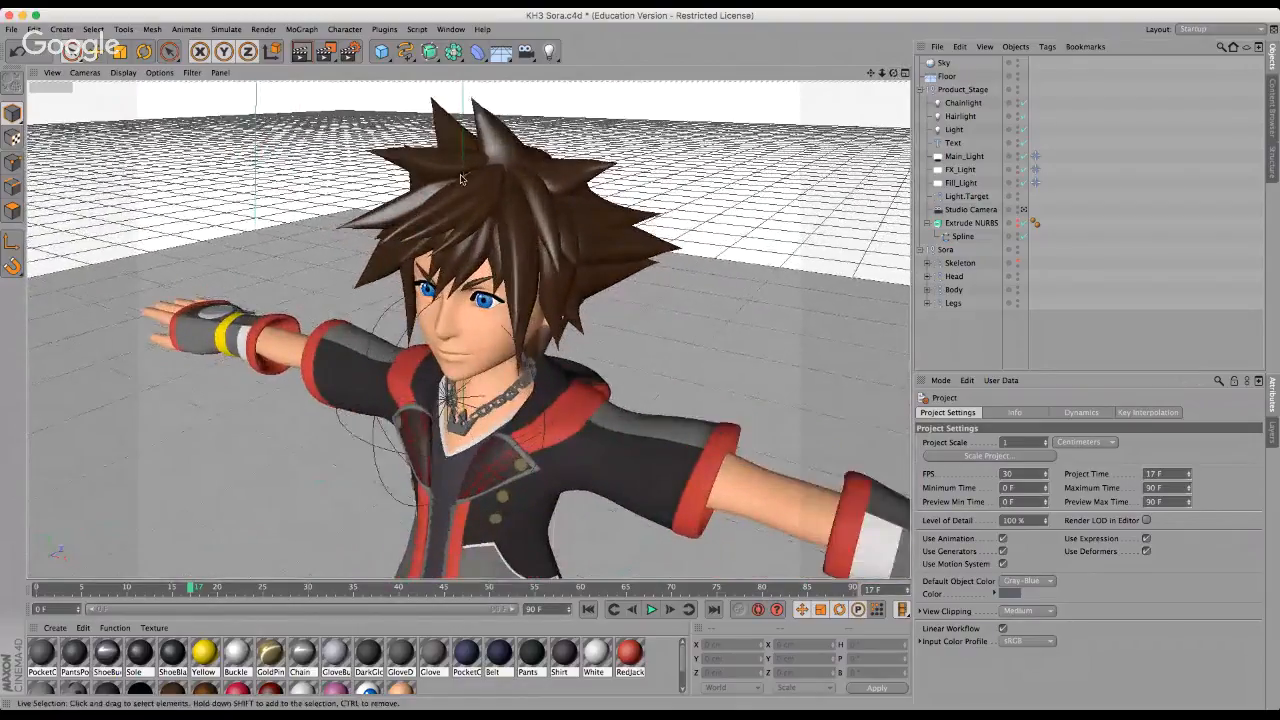
{"action": "scroll", "coordinate": [462, 177], "scroll_direction": "down", "scroll_amount": 5}
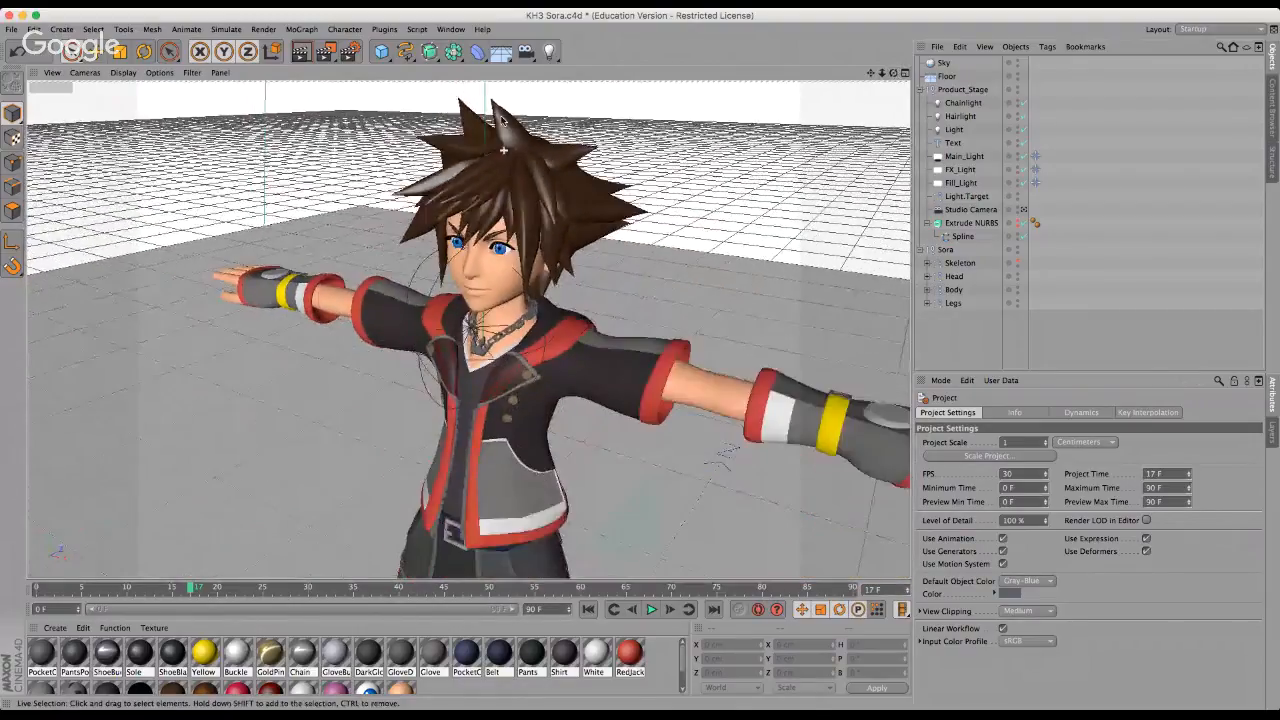
{"action": "scroll", "coordinate": [483, 115], "scroll_direction": "down", "scroll_amount": 5}
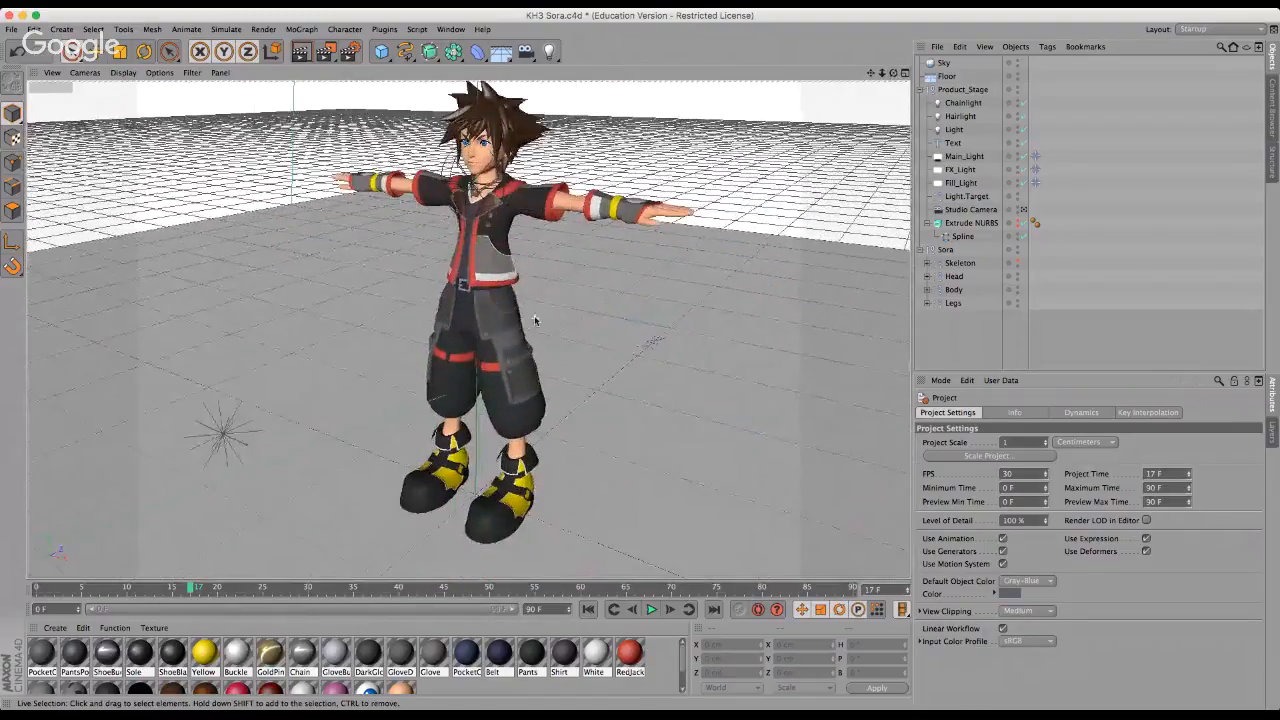
{"action": "scroll", "coordinate": [479, 187], "scroll_direction": "down", "scroll_amount": 2}
{"action": "scroll", "coordinate": [490, 157], "scroll_direction": "down", "scroll_amount": 2}
{"action": "scroll", "coordinate": [490, 157], "scroll_direction": "up", "scroll_amount": 4}
{"action": "left_click_drag", "start_coordinate": [881, 72], "coordinate": [640, 363]}
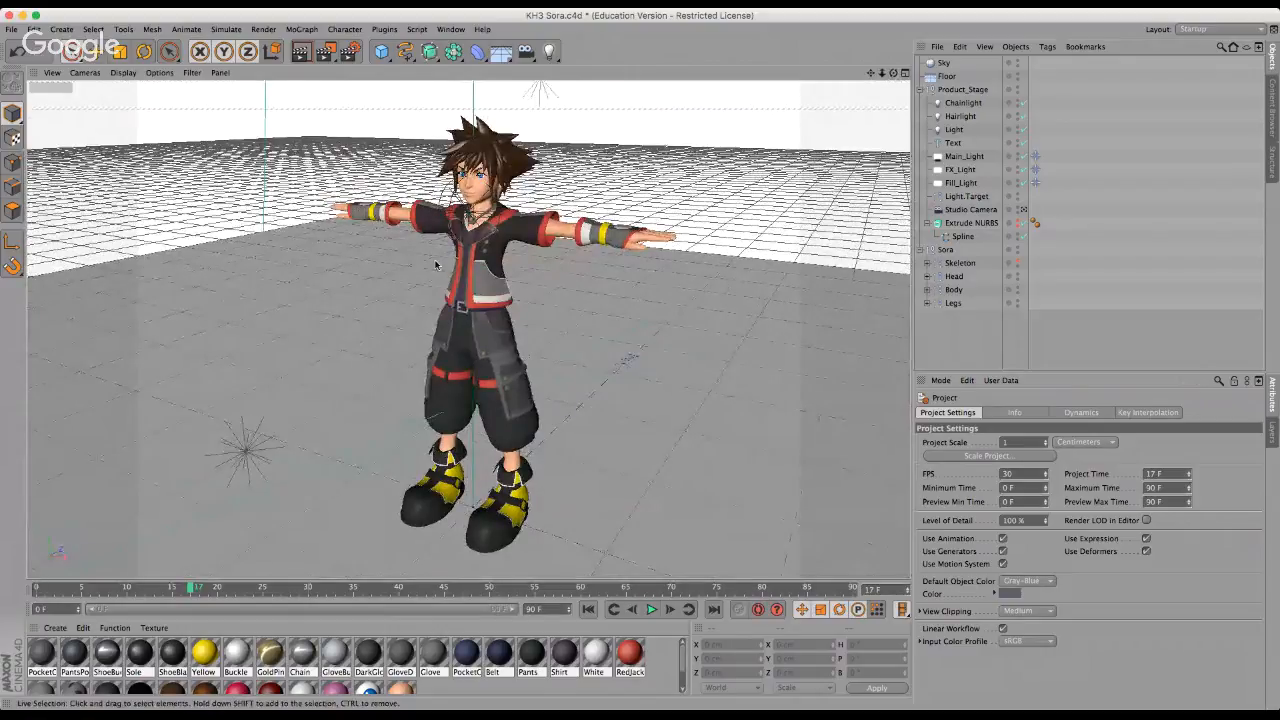
{"action": "scroll", "coordinate": [456, 245], "scroll_direction": "down", "scroll_amount": 1}
{"action": "scroll", "coordinate": [468, 247], "scroll_direction": "up", "scroll_amount": 1}
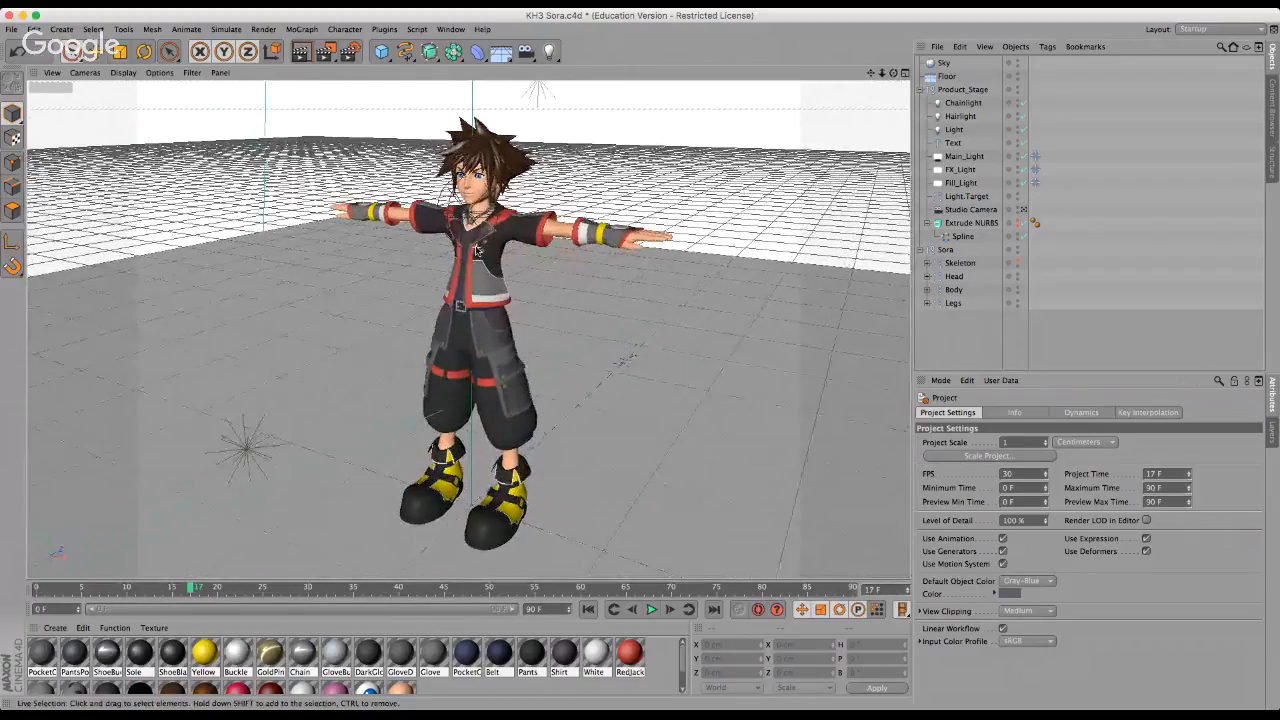
{"action": "scroll", "coordinate": [470, 246], "scroll_direction": "down", "scroll_amount": 1}
{"action": "scroll", "coordinate": [465, 294], "scroll_direction": "up", "scroll_amount": 2}
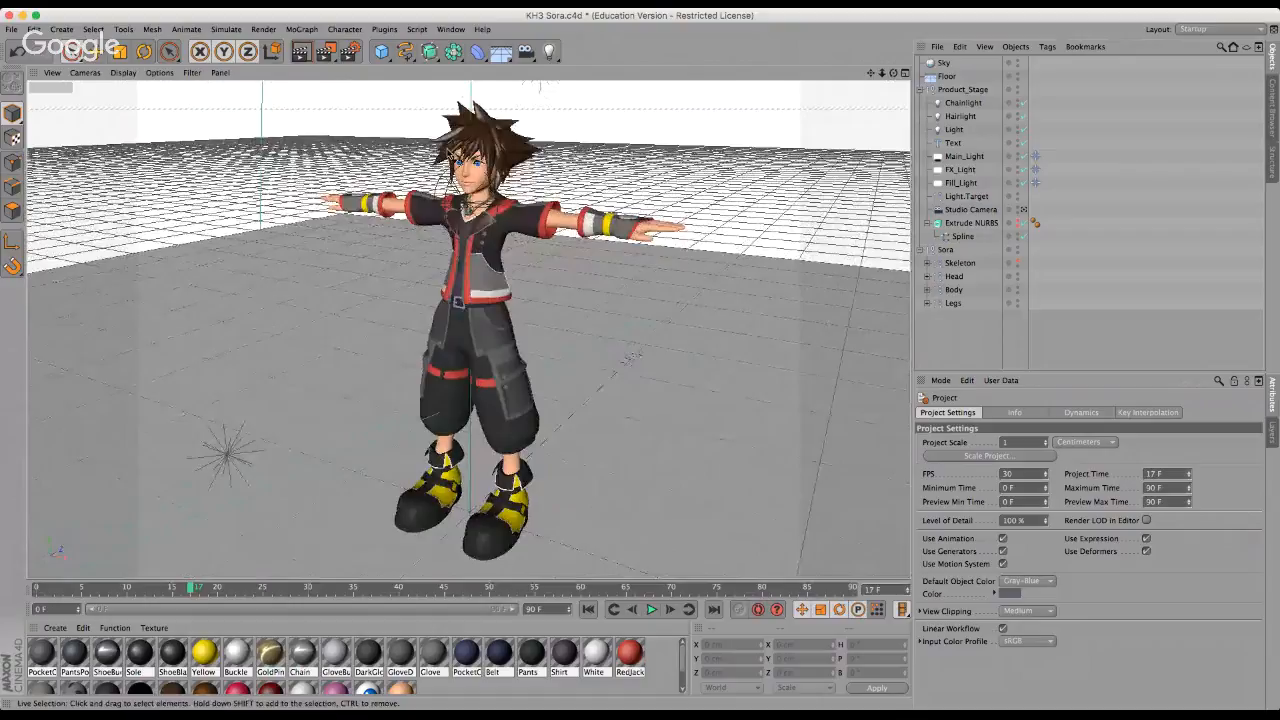
{"action": "scroll", "coordinate": [470, 139], "scroll_direction": "up", "scroll_amount": 1}
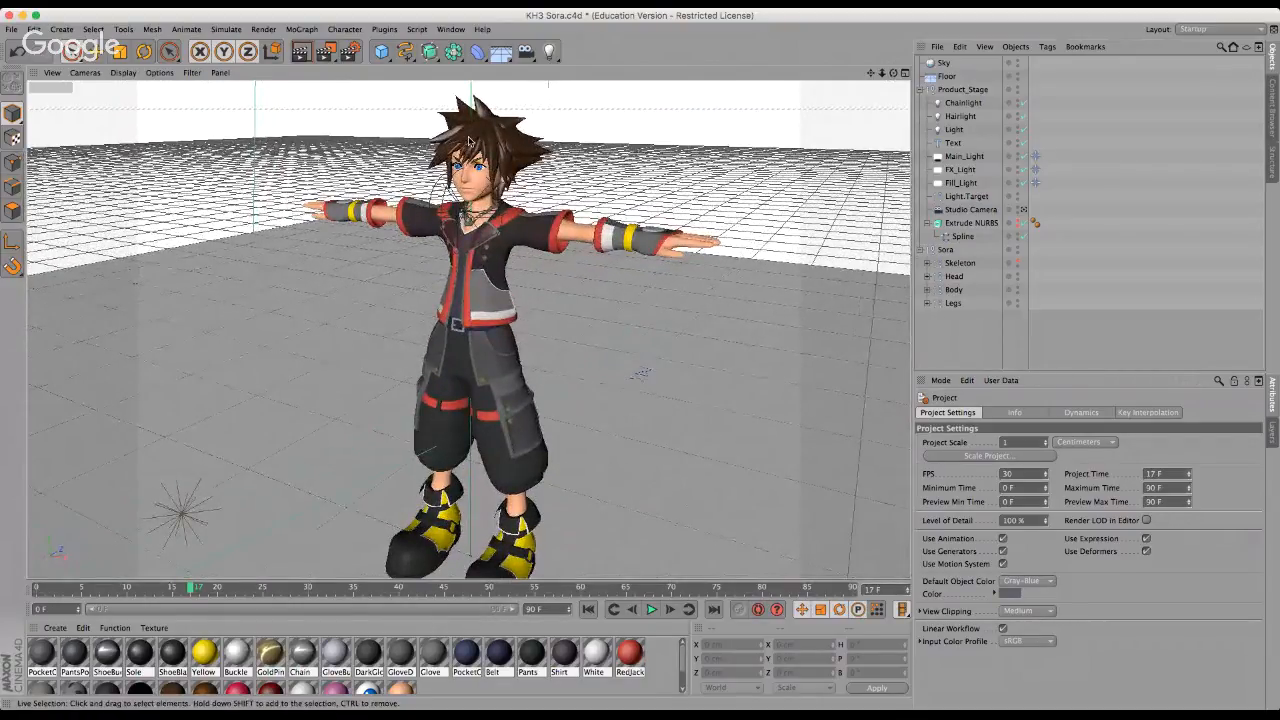
Examine the character's face, jacket and trousers from level and raised viewing angles.
{"action": "scroll", "coordinate": [468, 140], "scroll_direction": "up", "scroll_amount": 5}
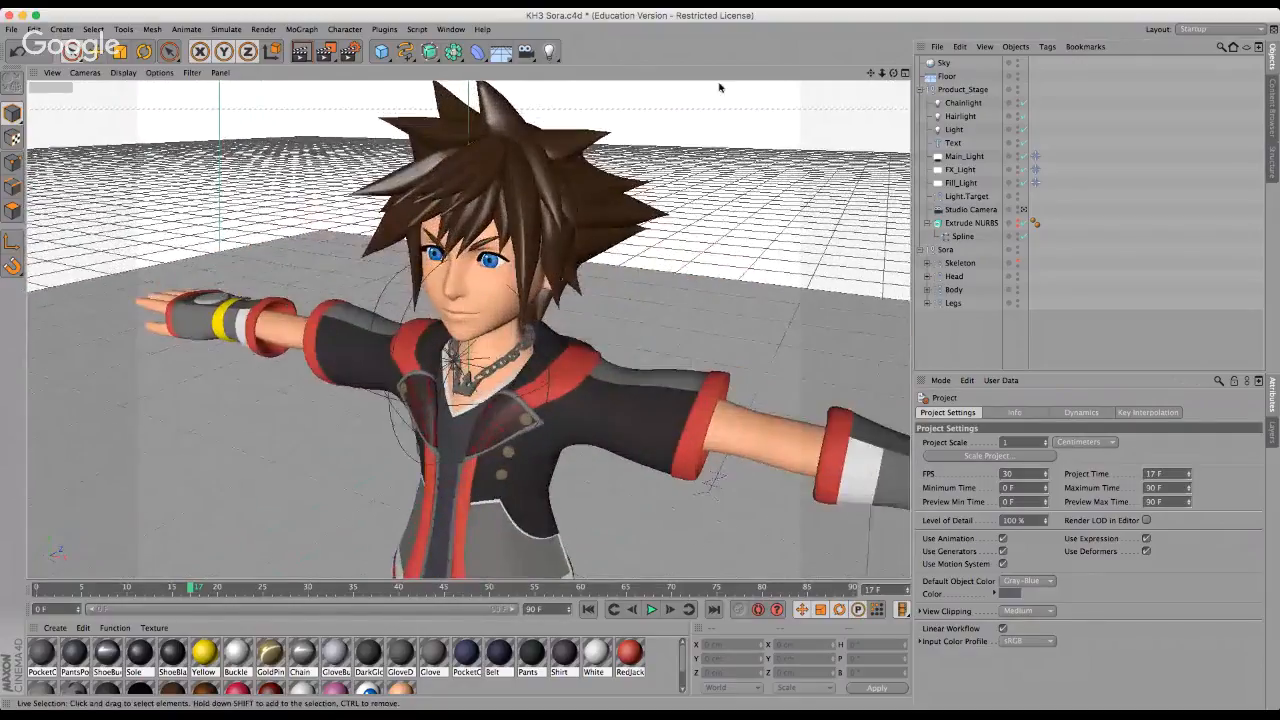
{"action": "mouse_move", "coordinate": [894, 74]}
{"action": "left_mouse_down"}
{"action": "mouse_move", "coordinate": [644, 363]}
{"action": "mouse_move", "coordinate": [894, 77]}
{"action": "left_mouse_up"}
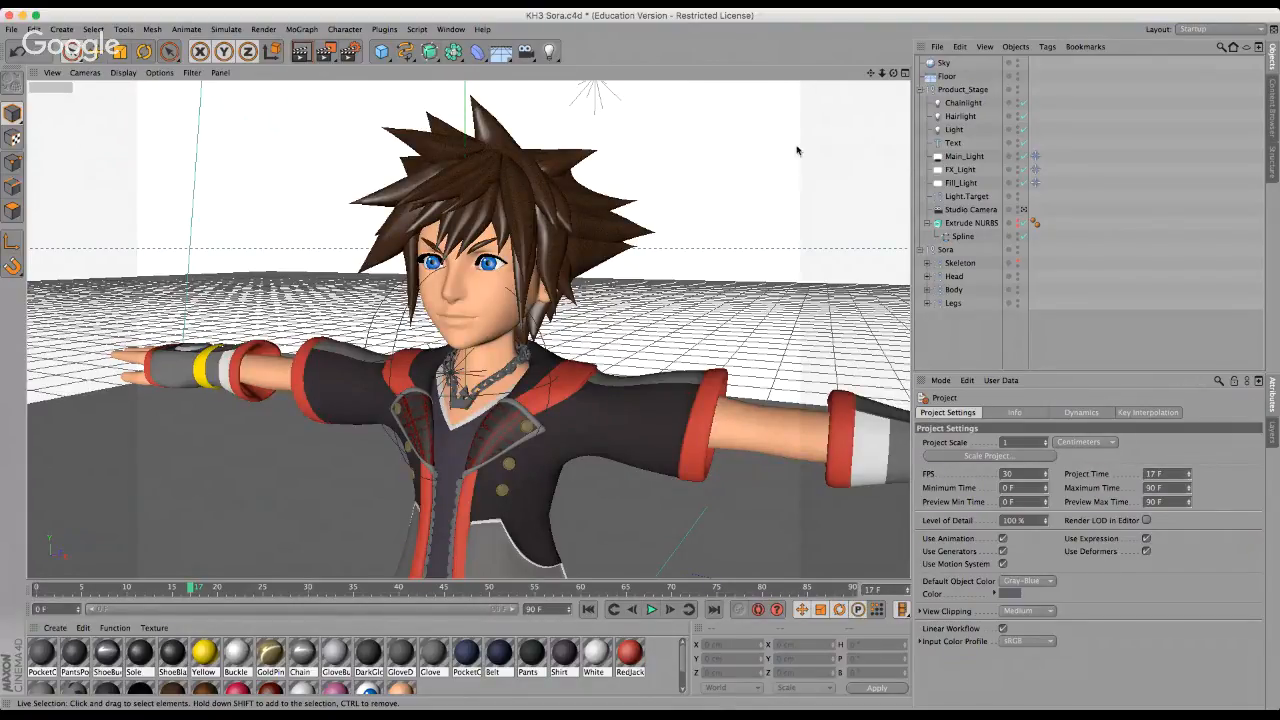
{"action": "scroll", "coordinate": [584, 186], "scroll_direction": "down", "scroll_amount": 2}
{"action": "scroll", "coordinate": [584, 186], "scroll_direction": "down", "scroll_amount": 3}
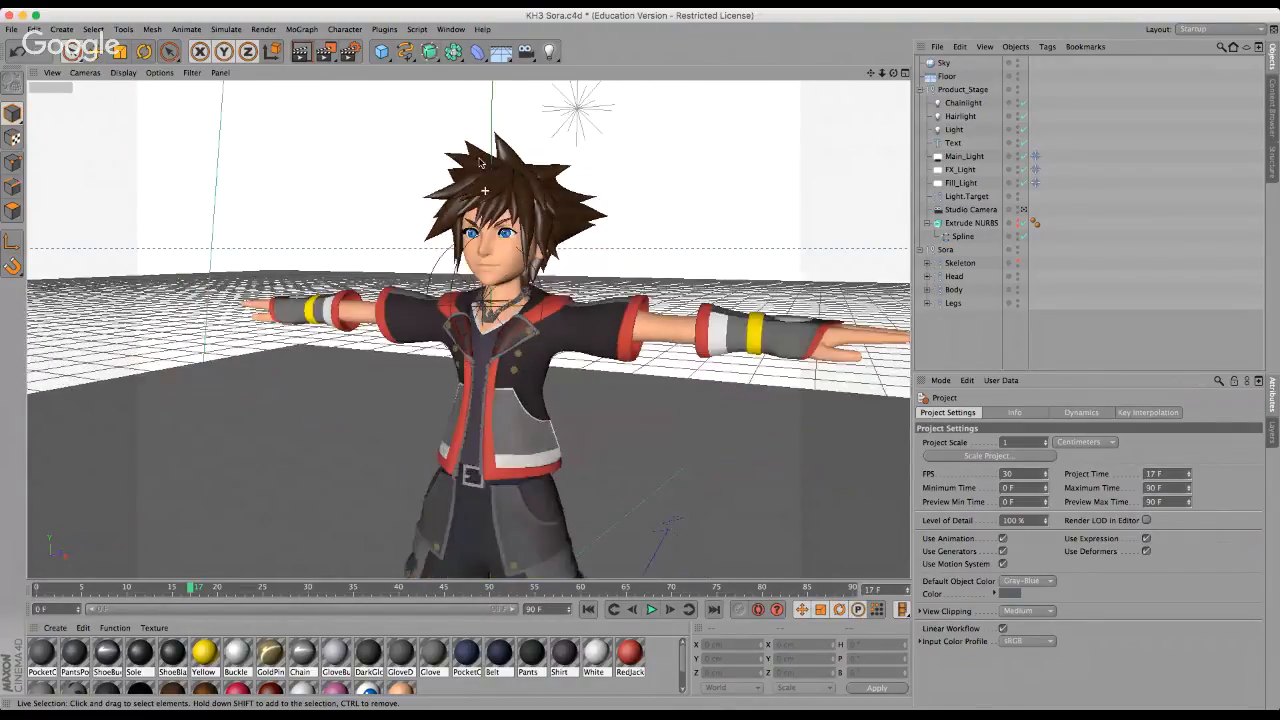
{"action": "scroll", "coordinate": [474, 418], "scroll_direction": "up", "scroll_amount": 3}
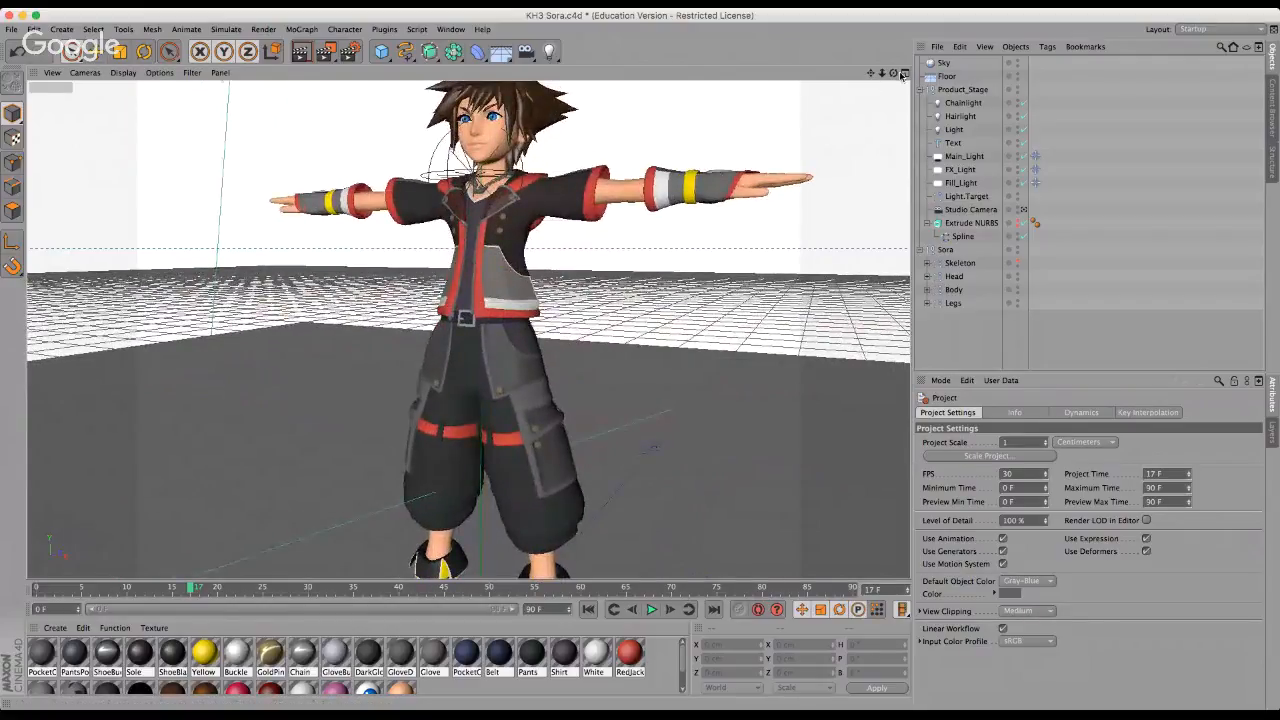
{"action": "mouse_move", "coordinate": [895, 74]}
{"action": "left_mouse_down"}
{"action": "mouse_move", "coordinate": [640, 365]}
{"action": "mouse_move", "coordinate": [898, 75]}
{"action": "left_mouse_up"}
{"action": "scroll", "coordinate": [416, 89], "scroll_direction": "down", "scroll_amount": 5}
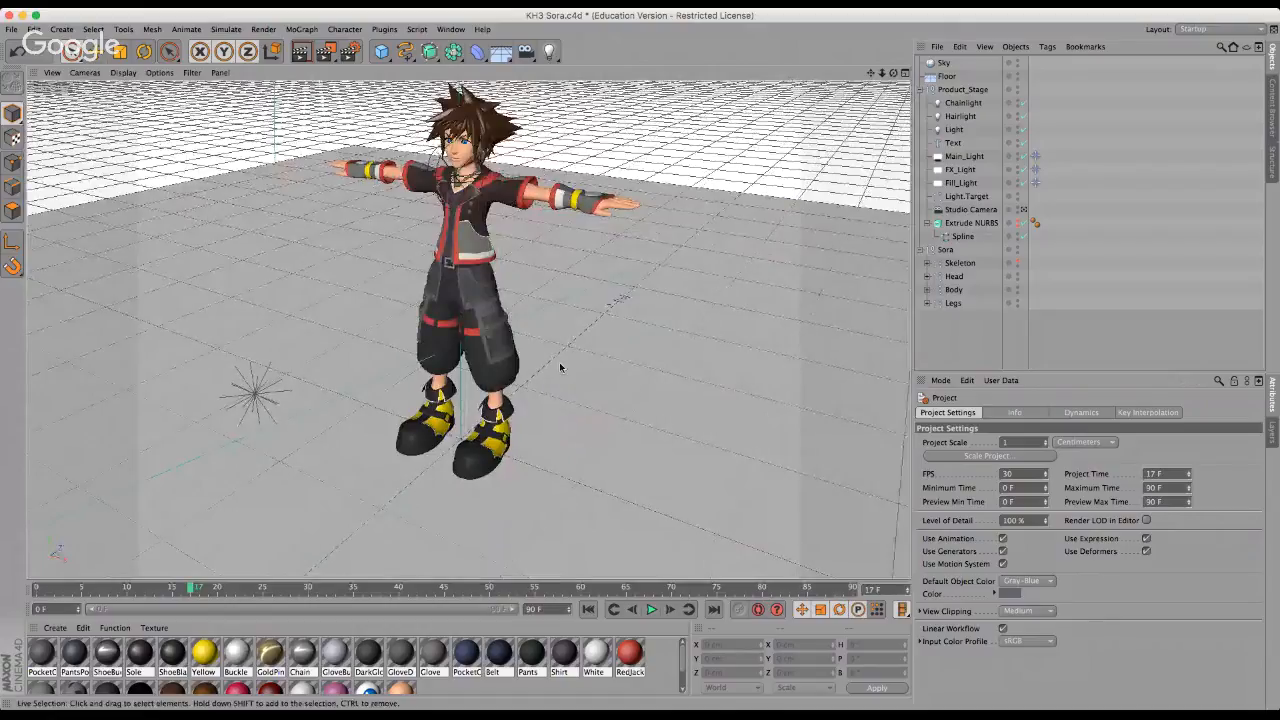
{"action": "scroll", "coordinate": [560, 366], "scroll_direction": "up", "scroll_amount": 3}
{"action": "scroll", "coordinate": [592, 371], "scroll_direction": "down", "scroll_amount": 4}
{"action": "scroll", "coordinate": [498, 106], "scroll_direction": "up", "scroll_amount": 3}
{"action": "scroll", "coordinate": [498, 130], "scroll_direction": "up", "scroll_amount": 4}
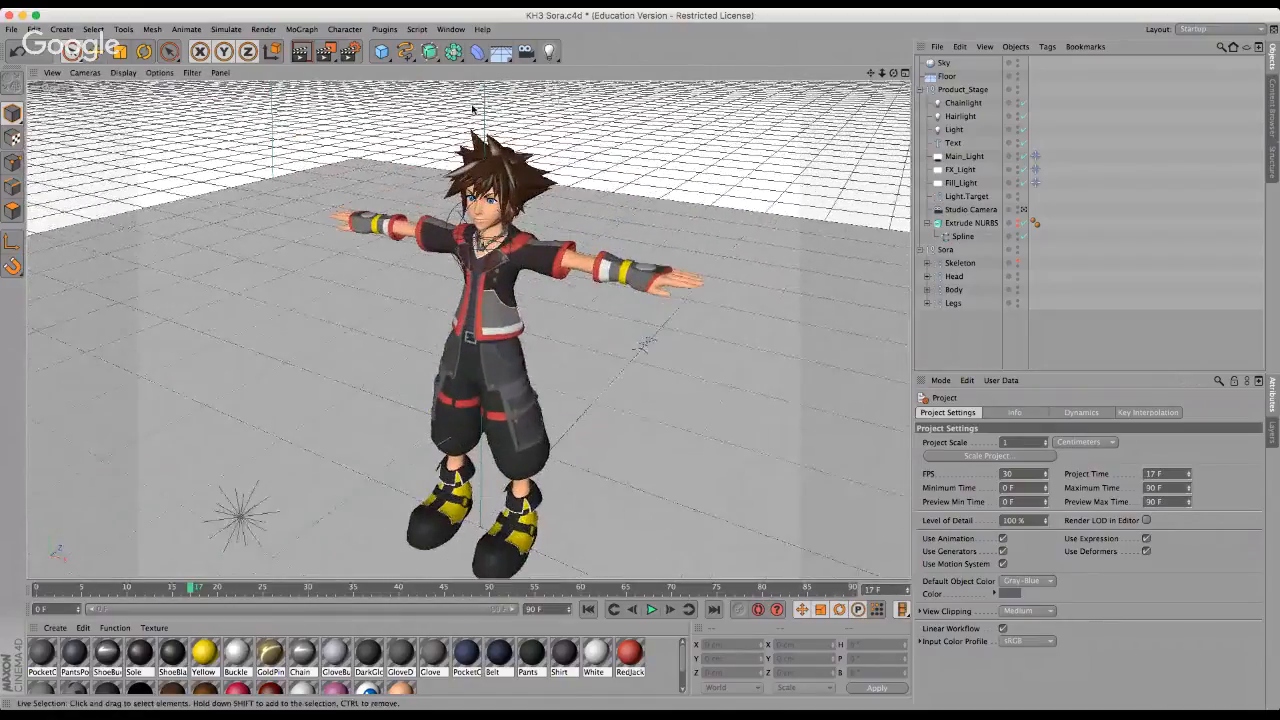
{"action": "scroll", "coordinate": [495, 140], "scroll_direction": "down", "scroll_amount": 2}
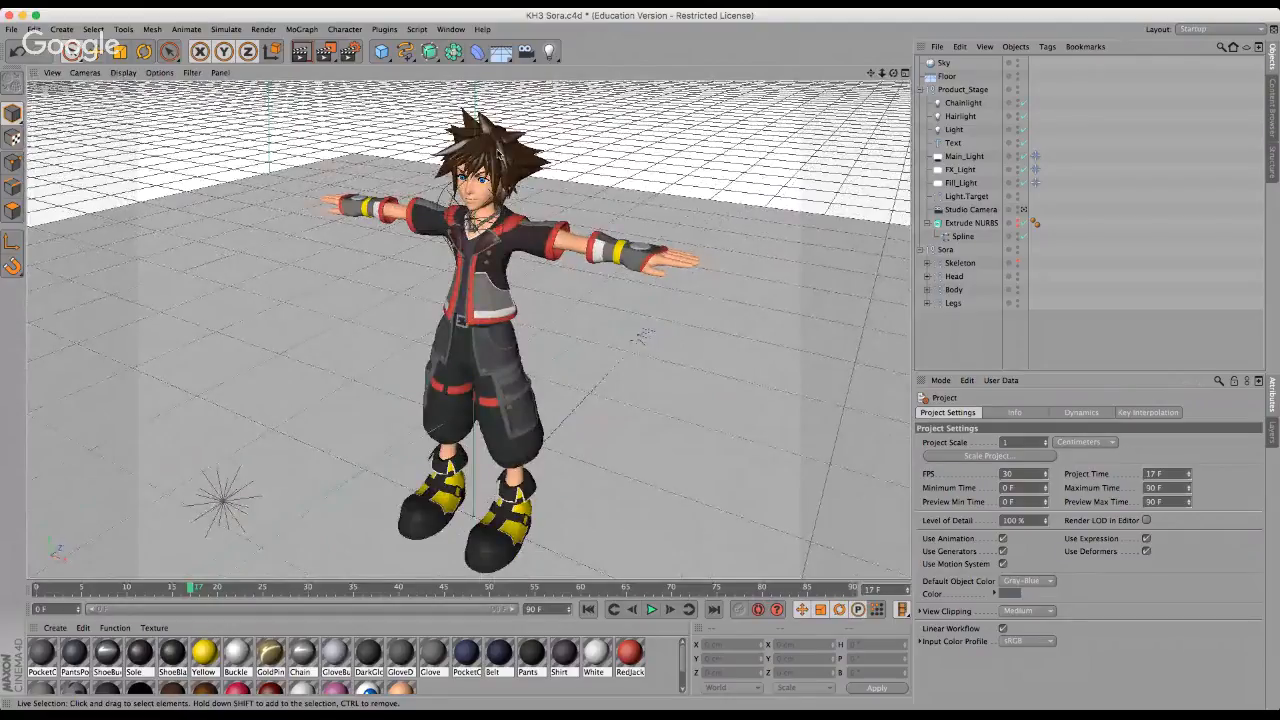
{"action": "scroll", "coordinate": [498, 152], "scroll_direction": "up", "scroll_amount": 3}
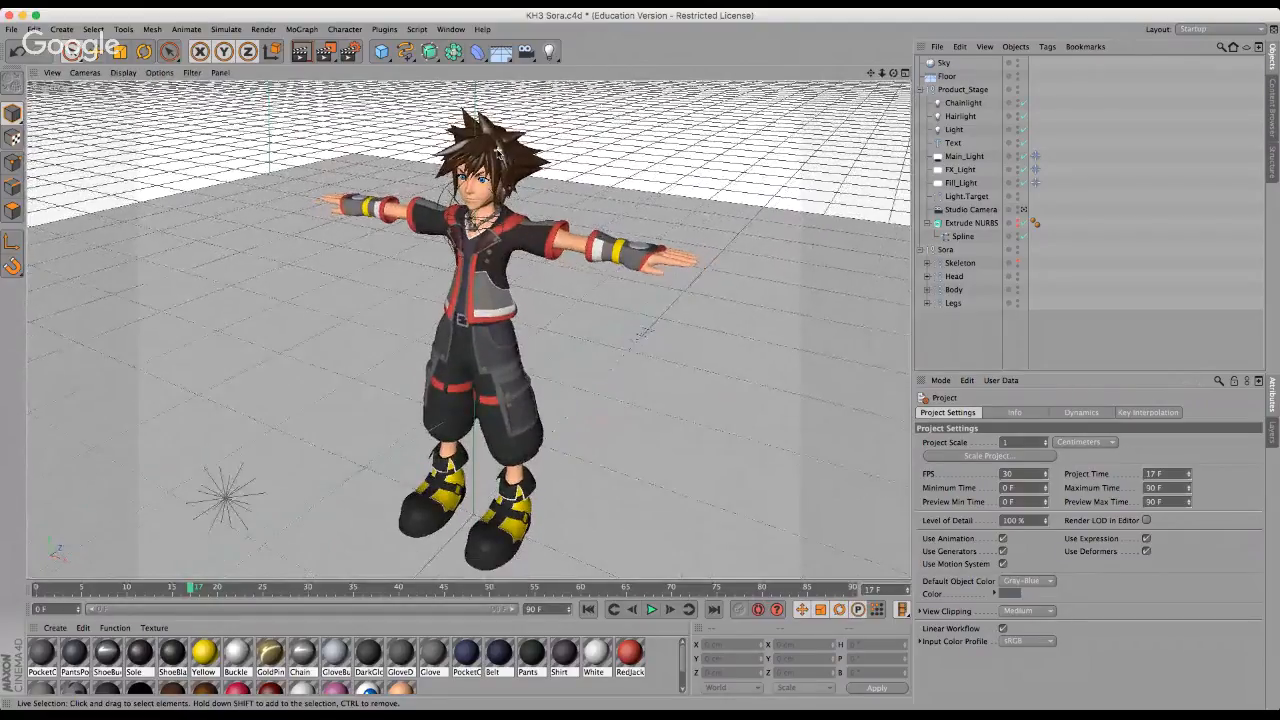
{"action": "scroll", "coordinate": [498, 152], "scroll_direction": "down", "scroll_amount": 1}
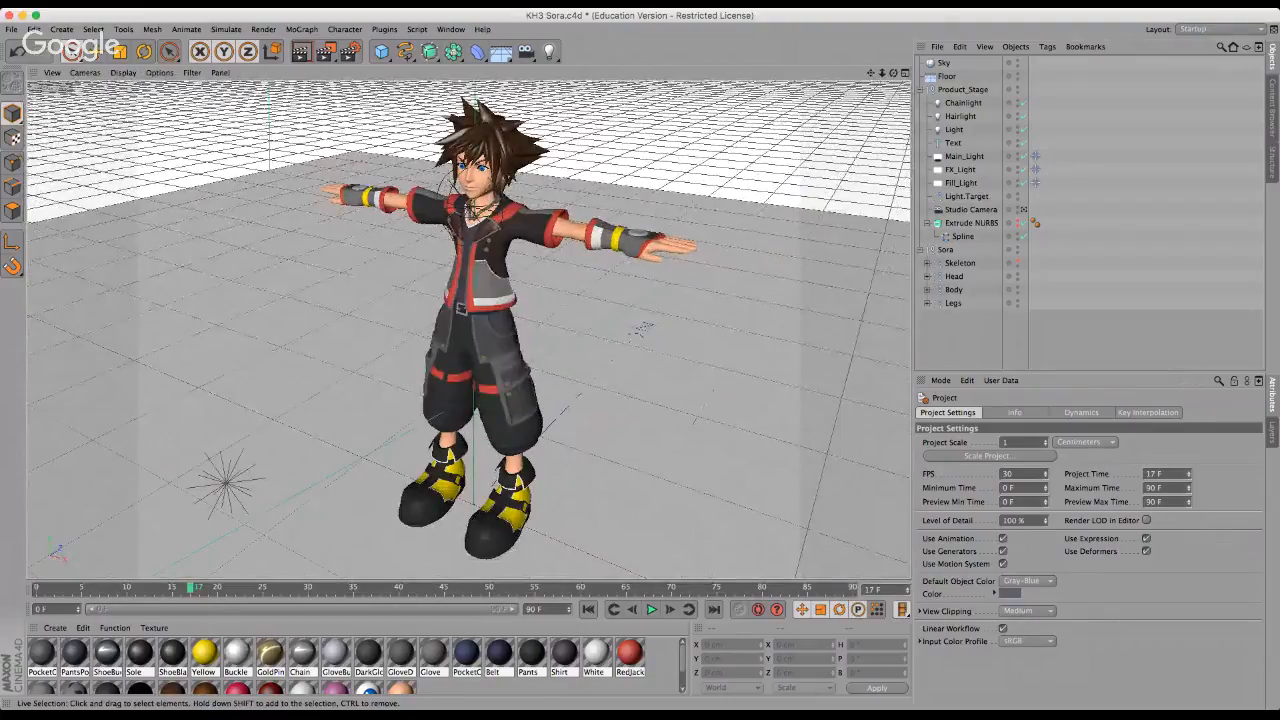
Switch to the Tigger.c4d project and review its materials, selecting all of them from Mouth to Yellow.
{"action": "left_click", "coordinate": [62, 704]}
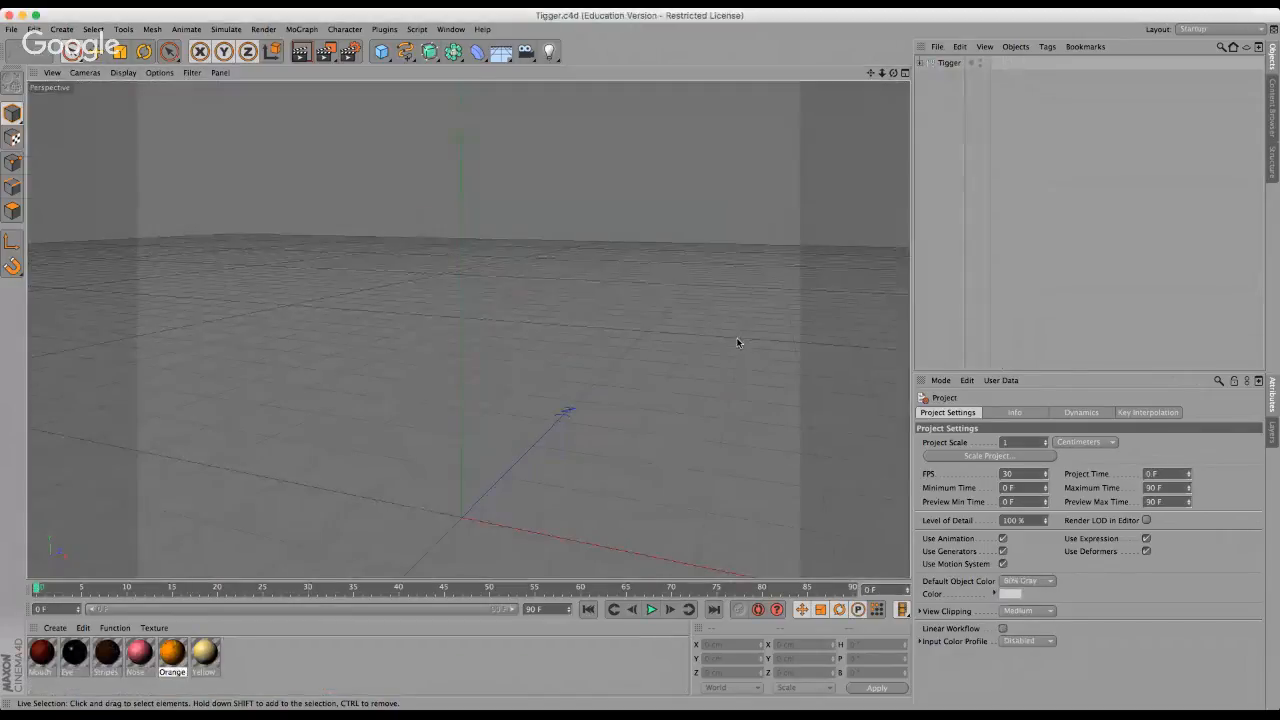
{"action": "scroll", "coordinate": [430, 177], "scroll_direction": "up", "scroll_amount": 1}
{"action": "scroll", "coordinate": [430, 177], "scroll_direction": "down", "scroll_amount": 1}
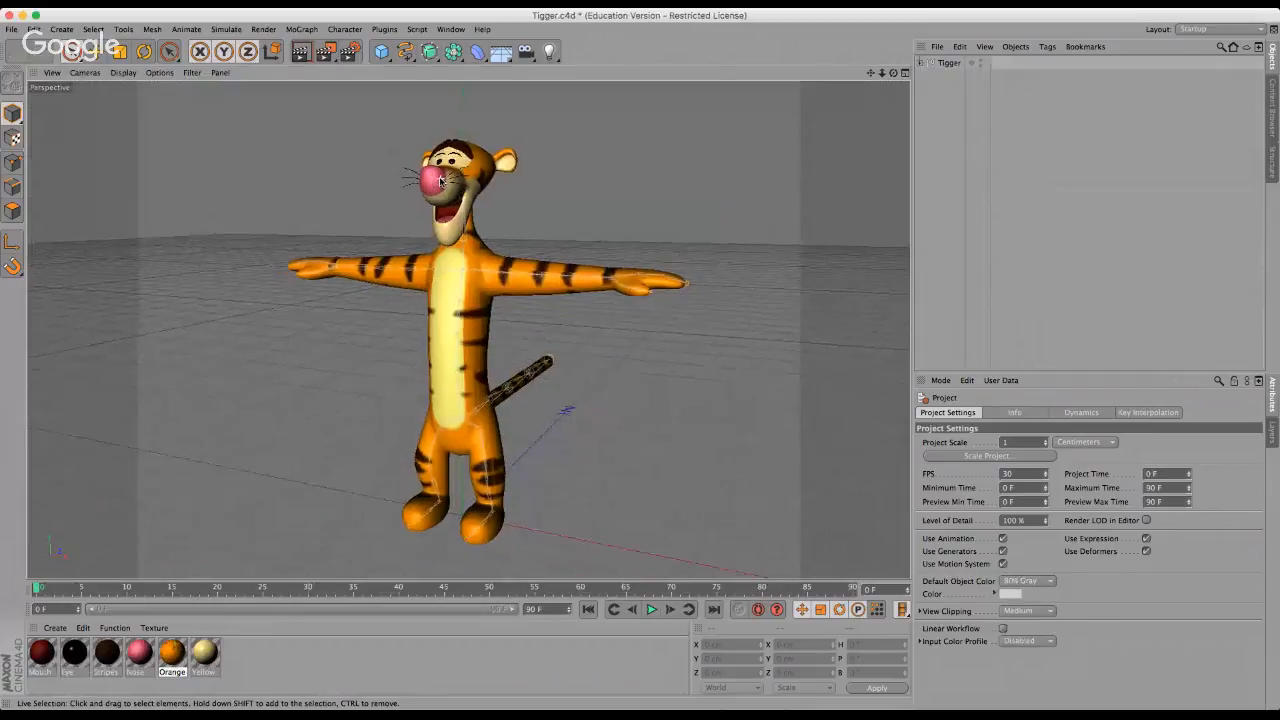
{"action": "left_click", "coordinate": [41, 652]}
{"action": "left_click", "coordinate": [204, 652]}
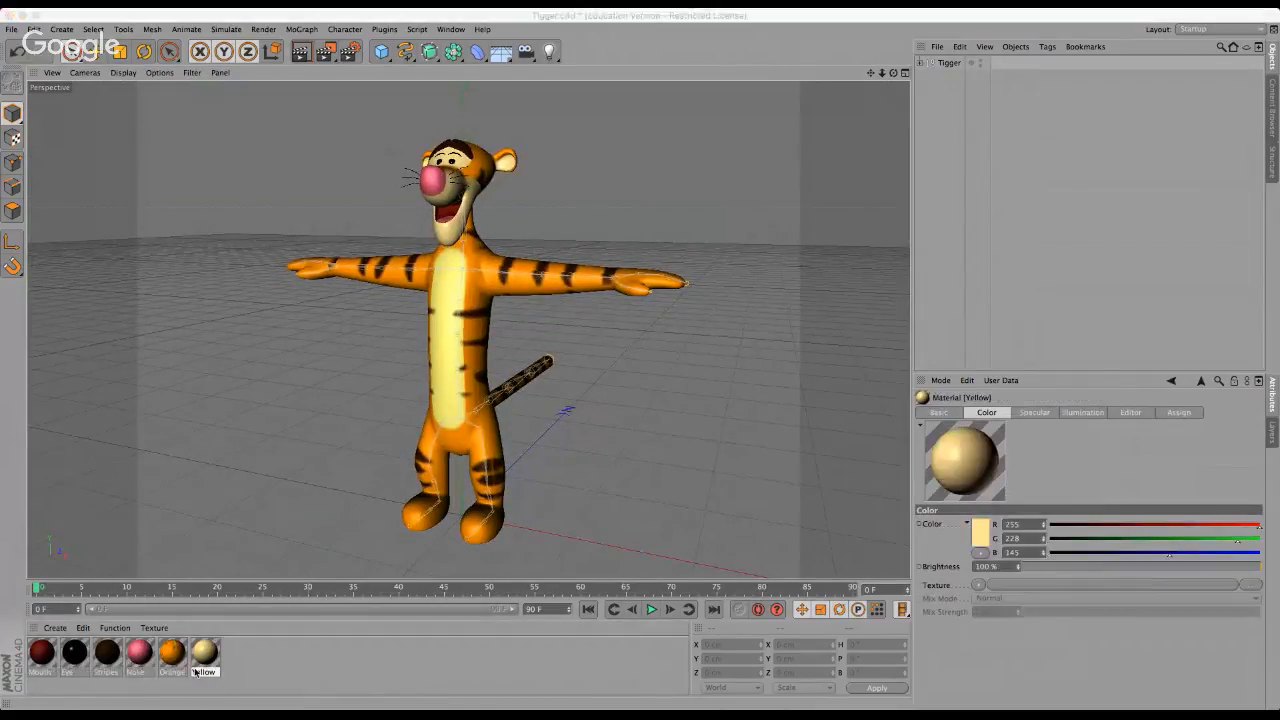
{"action": "key", "text": "ctrl+a"}
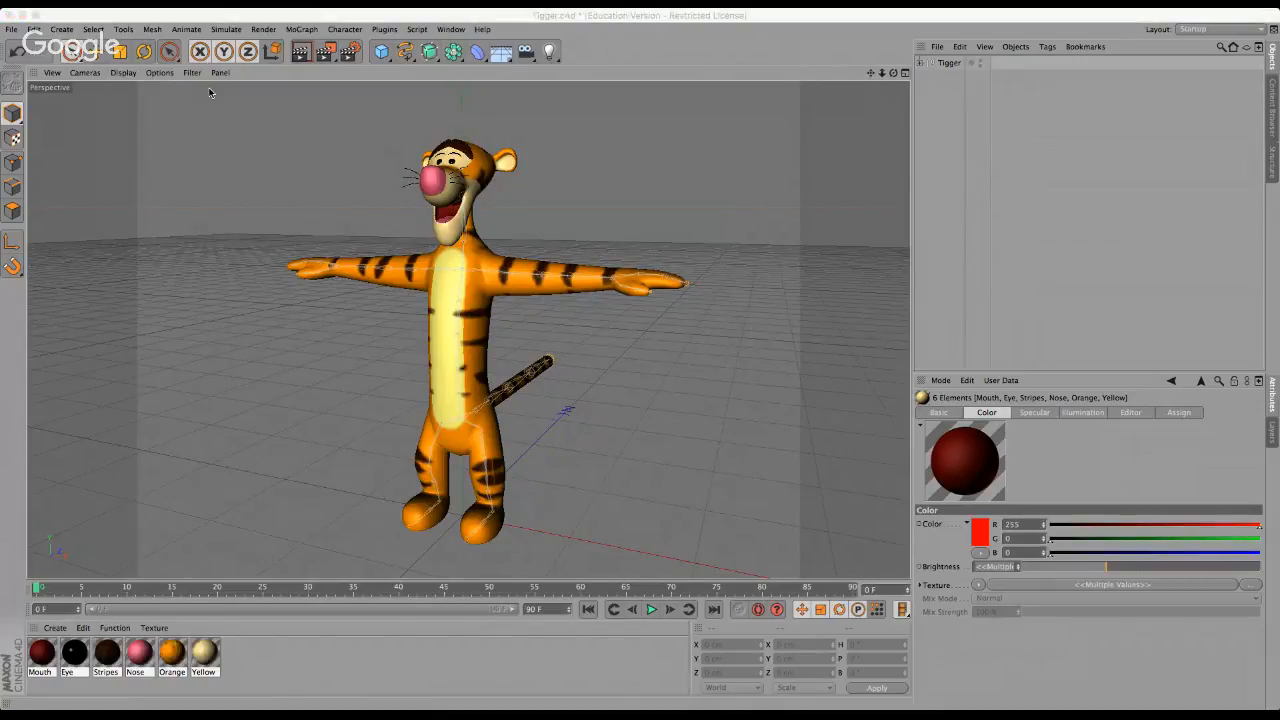
Examine the Tigger character's full body and take a close look at the face and striped arms.
{"action": "scroll", "coordinate": [443, 170], "scroll_direction": "up", "scroll_amount": 3}
{"action": "scroll", "coordinate": [505, 143], "scroll_direction": "down", "scroll_amount": 2}
{"action": "scroll", "coordinate": [395, 202], "scroll_direction": "down", "scroll_amount": 1}
{"action": "scroll", "coordinate": [398, 200], "scroll_direction": "up", "scroll_amount": 1}
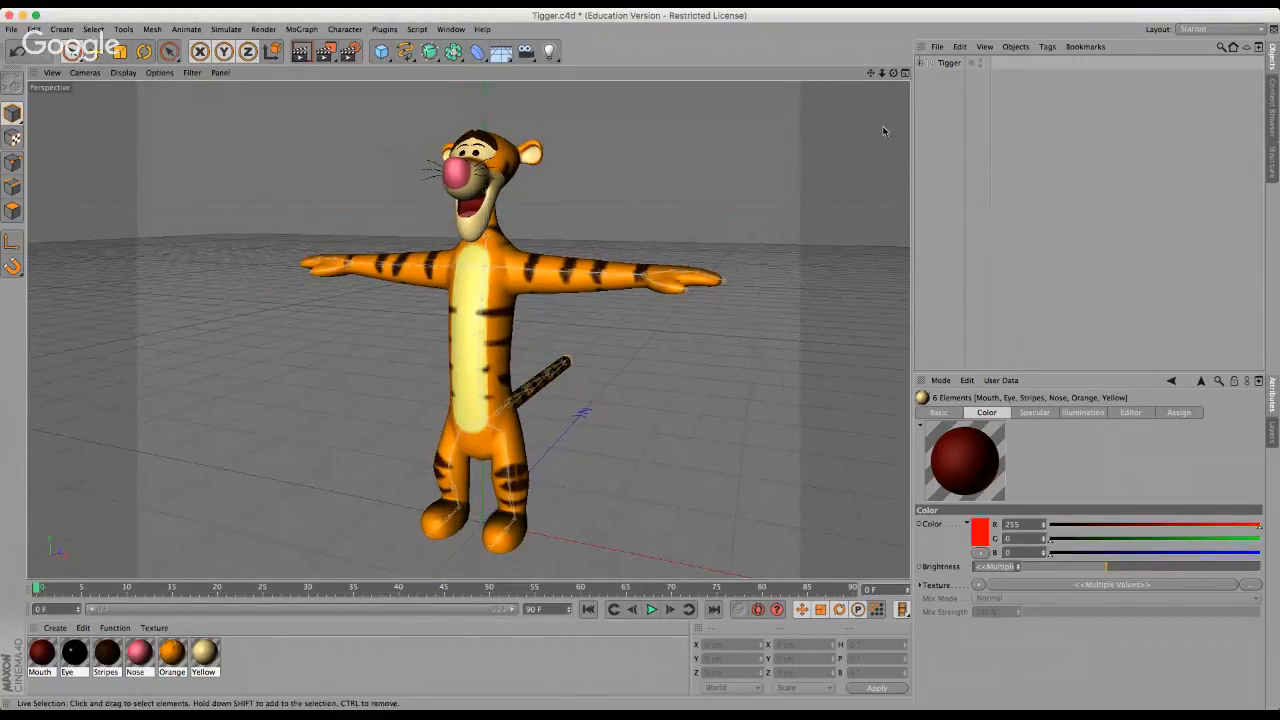
{"action": "scroll", "coordinate": [503, 200], "scroll_direction": "up", "scroll_amount": 2}
{"action": "scroll", "coordinate": [476, 153], "scroll_direction": "up", "scroll_amount": 3}
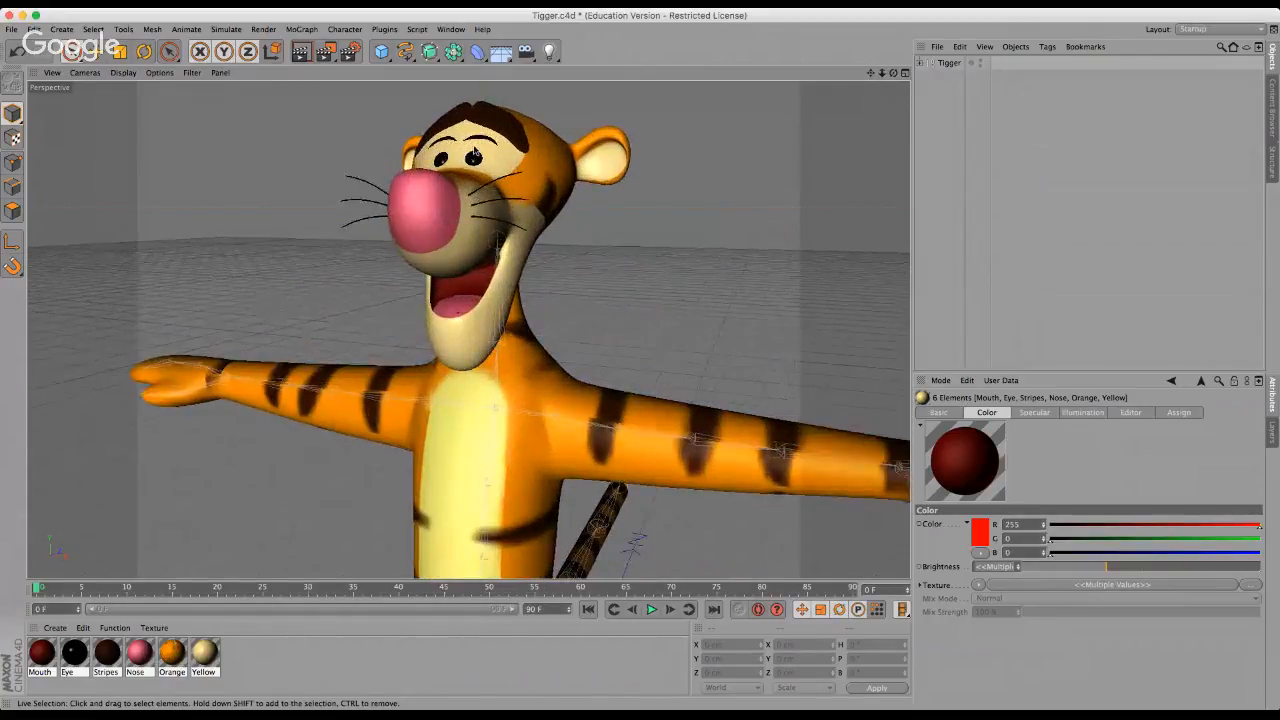
{"action": "scroll", "coordinate": [490, 152], "scroll_direction": "down", "scroll_amount": 3}
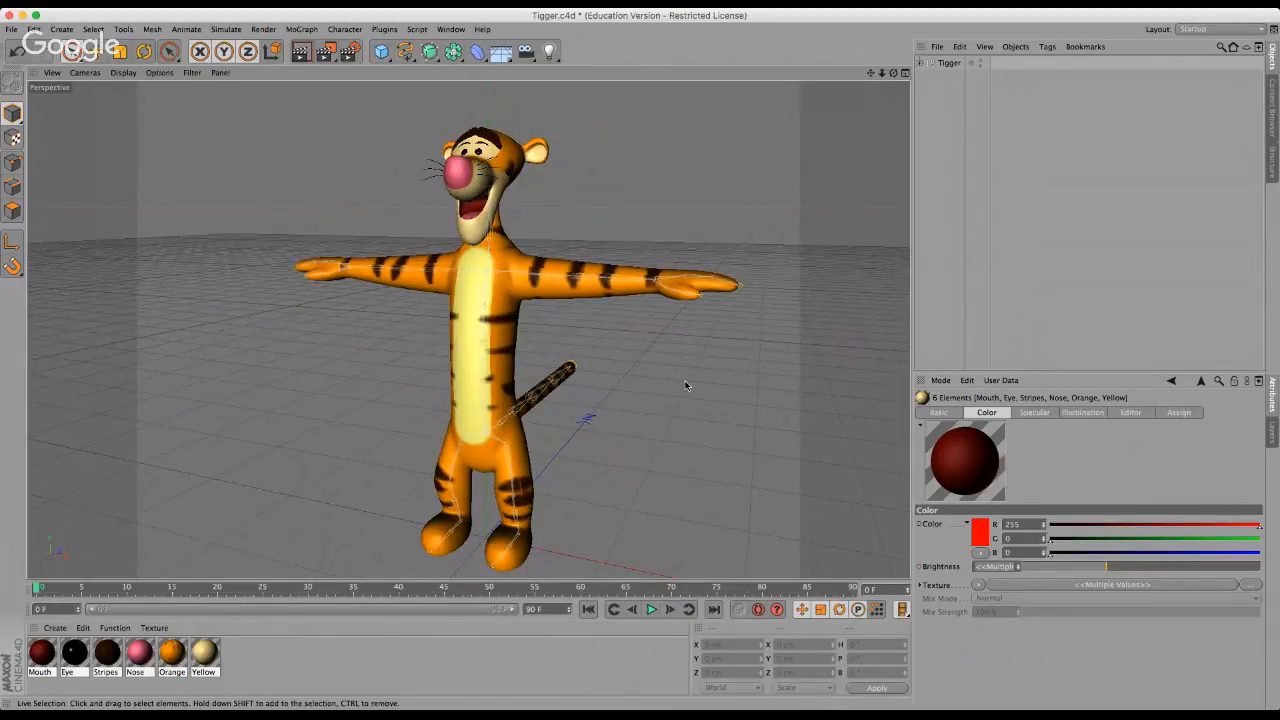
{"action": "scroll", "coordinate": [490, 148], "scroll_direction": "up", "scroll_amount": 4}
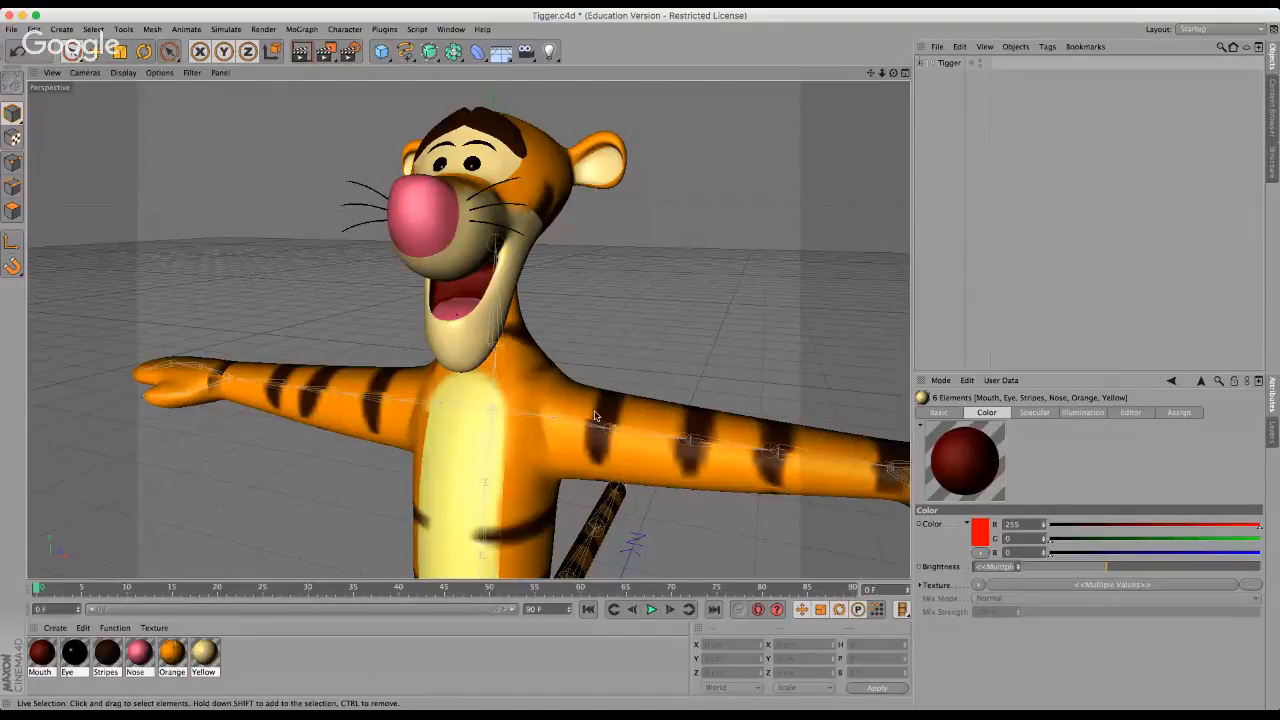
Select Tigger's Body mesh to inspect its polygon wireframe, and deselect it again.
{"action": "left_click", "coordinate": [470, 217]}
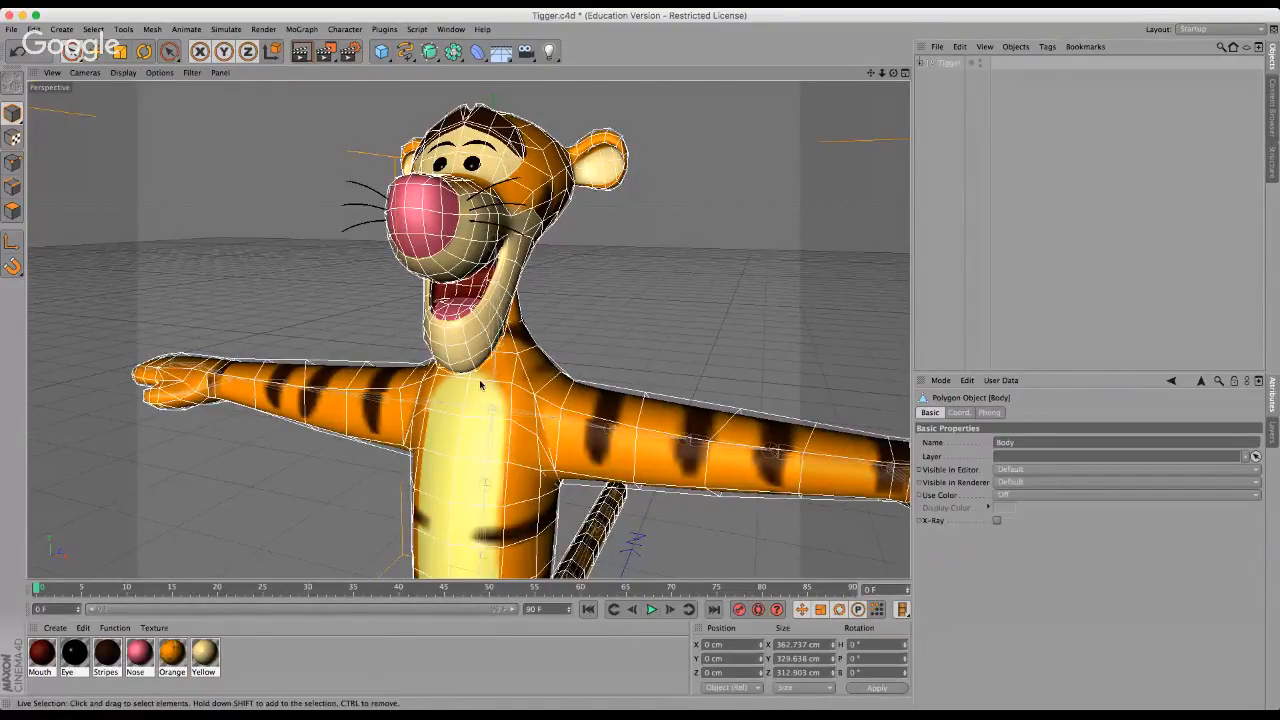
{"action": "scroll", "coordinate": [484, 386], "scroll_direction": "down", "scroll_amount": 5}
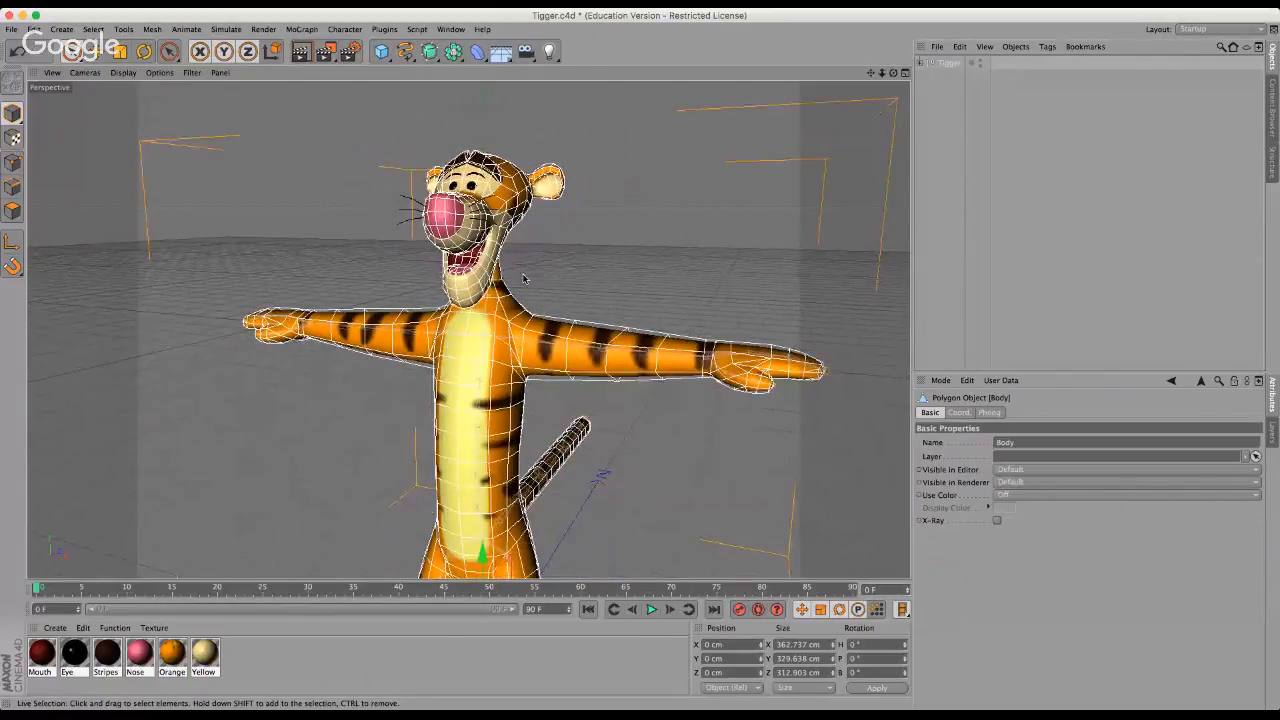
{"action": "left_click", "coordinate": [680, 449]}
{"action": "scroll", "coordinate": [465, 120], "scroll_direction": "down", "scroll_amount": 3}
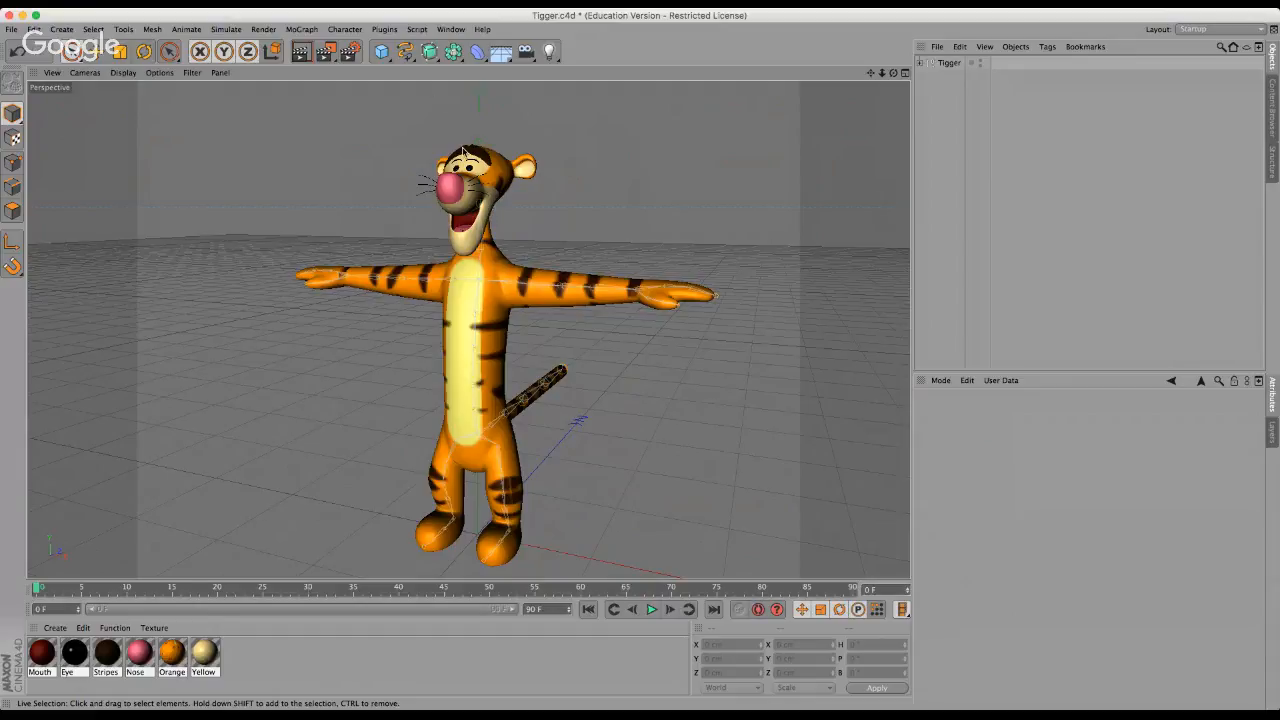
Expand the Tigger and Body hierarchies and show the settings of the inner Body object's Pose Morph tag.
{"action": "scroll", "coordinate": [463, 150], "scroll_direction": "up", "scroll_amount": 3}
{"action": "scroll", "coordinate": [463, 150], "scroll_direction": "up", "scroll_amount": 2}
{"action": "scroll", "coordinate": [440, 154], "scroll_direction": "down", "scroll_amount": 3}
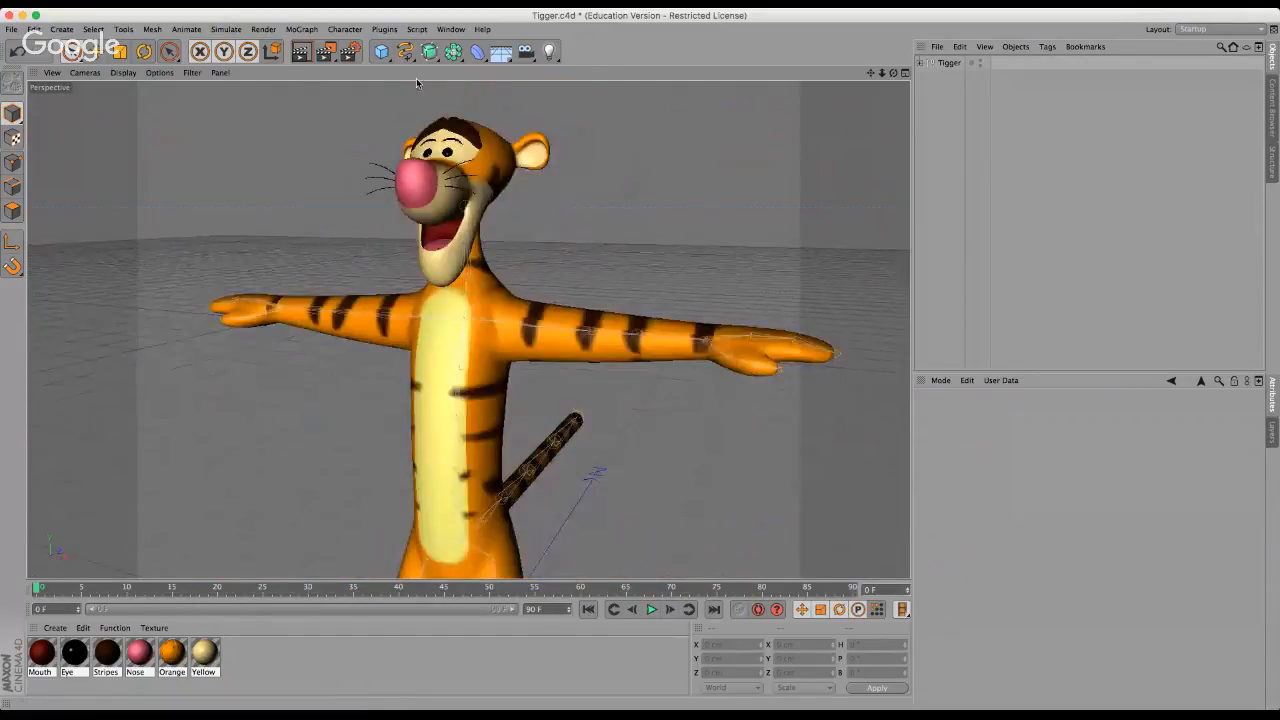
{"action": "left_click", "coordinate": [920, 63]}
{"action": "left_click", "coordinate": [927, 89]}
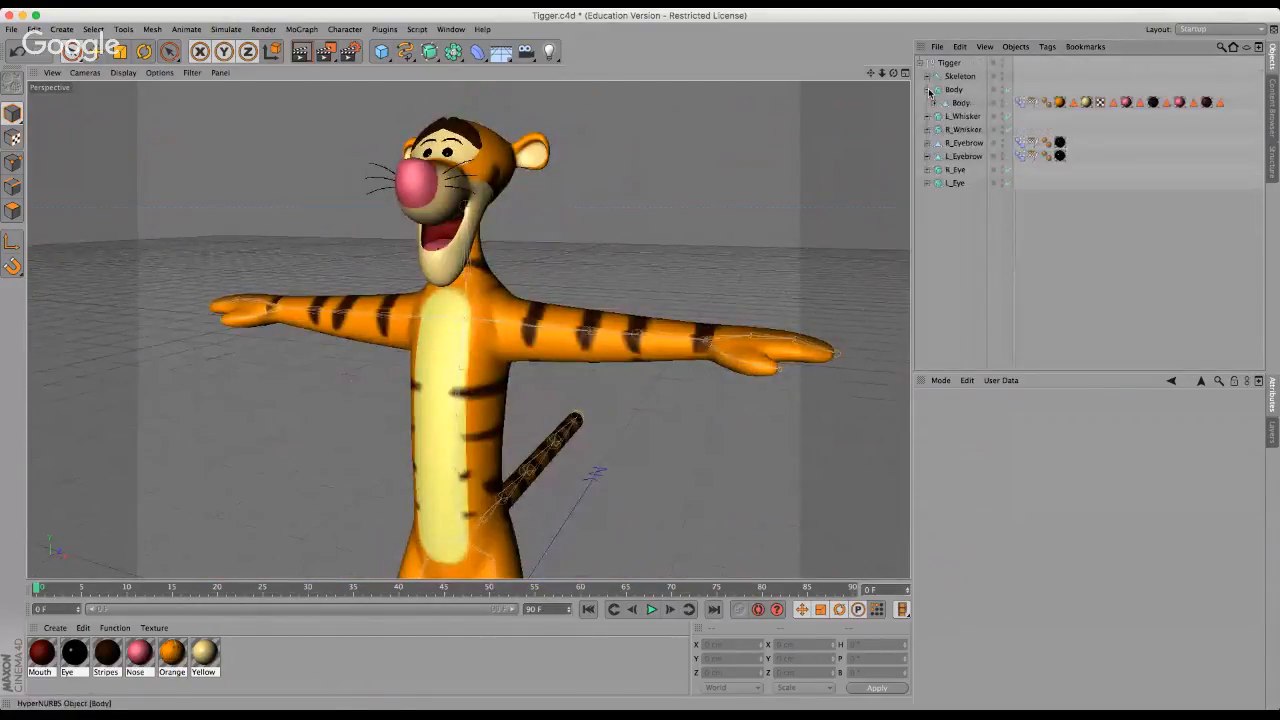
{"action": "left_click", "coordinate": [1019, 102]}
Test Tigger's mouth morphs by raising Close Mouth to 100%, set it back to 9% with Oh at 0%, and deselect the tag.
{"action": "left_click_drag", "start_coordinate": [1070, 491], "coordinate": [1258, 491]}
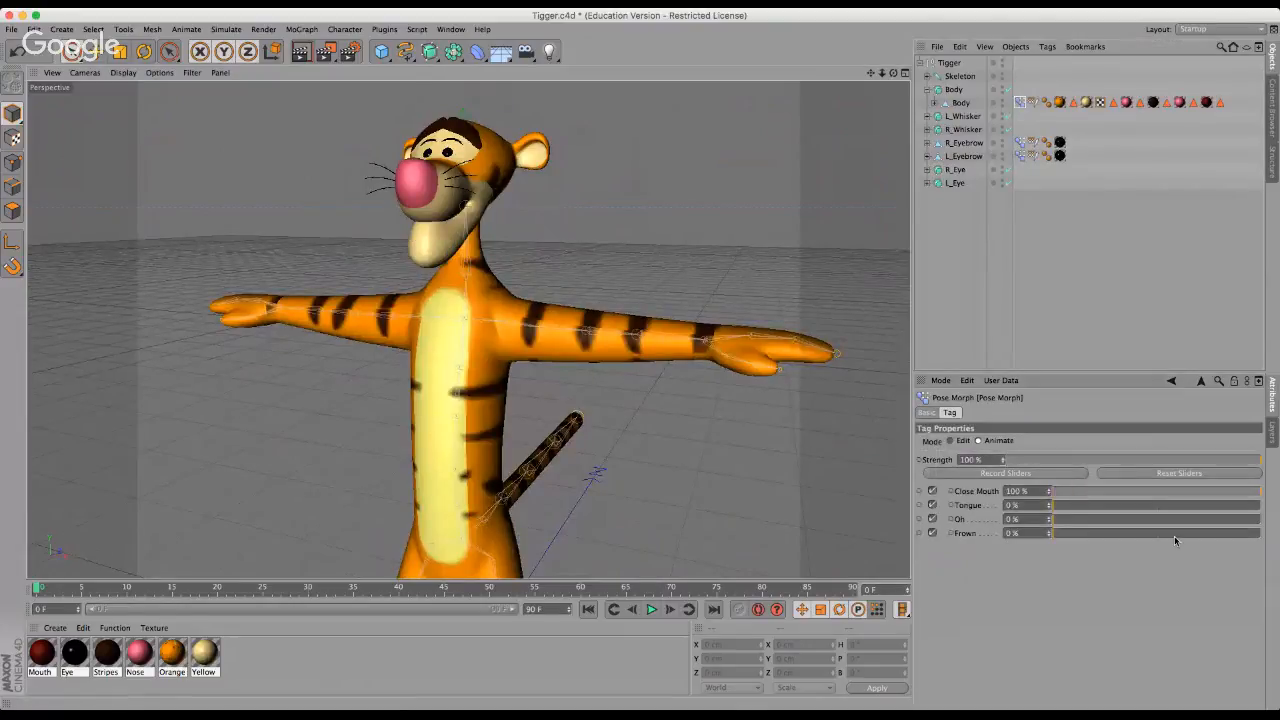
{"action": "mouse_move", "coordinate": [1060, 520]}
{"action": "left_mouse_down"}
{"action": "mouse_move", "coordinate": [1181, 520]}
{"action": "mouse_move", "coordinate": [1052, 521]}
{"action": "left_mouse_up"}
{"action": "left_click_drag", "start_coordinate": [1136, 492], "coordinate": [1052, 533]}
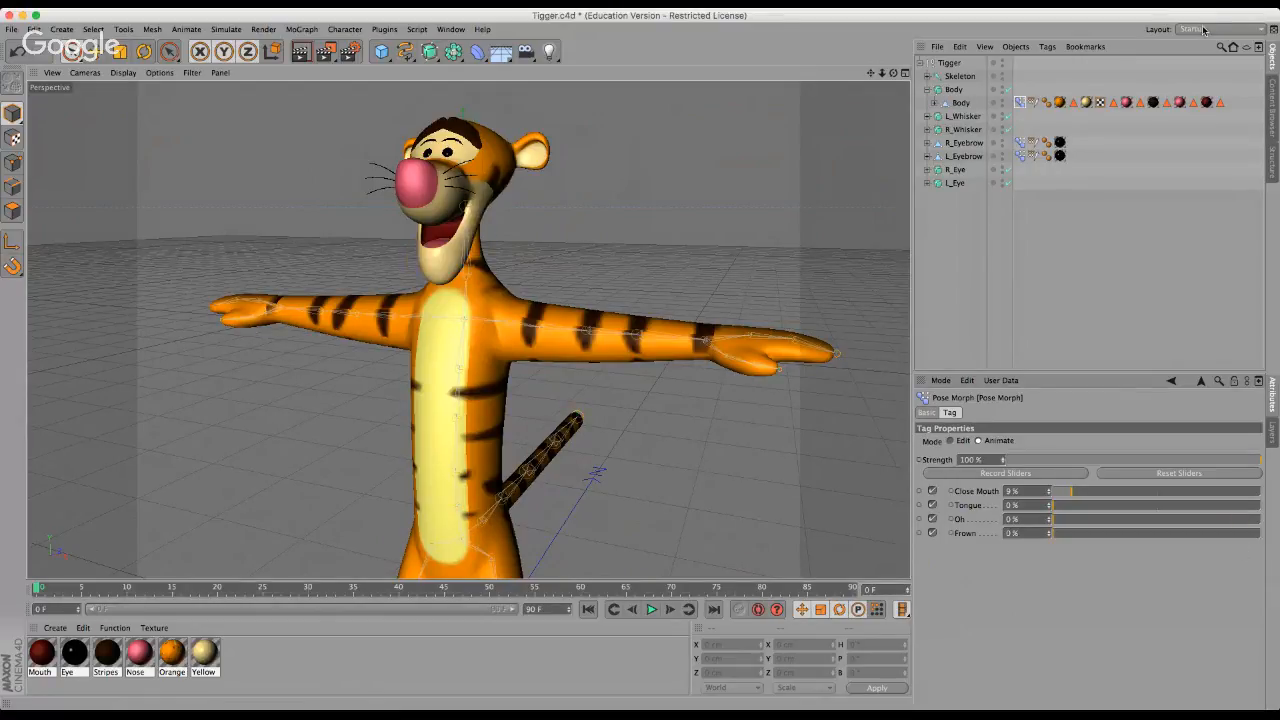
{"action": "left_click", "coordinate": [1108, 241]}
Examine the full Tigger character from level and slightly raised angles.
{"action": "scroll", "coordinate": [582, 147], "scroll_direction": "down", "scroll_amount": 2}
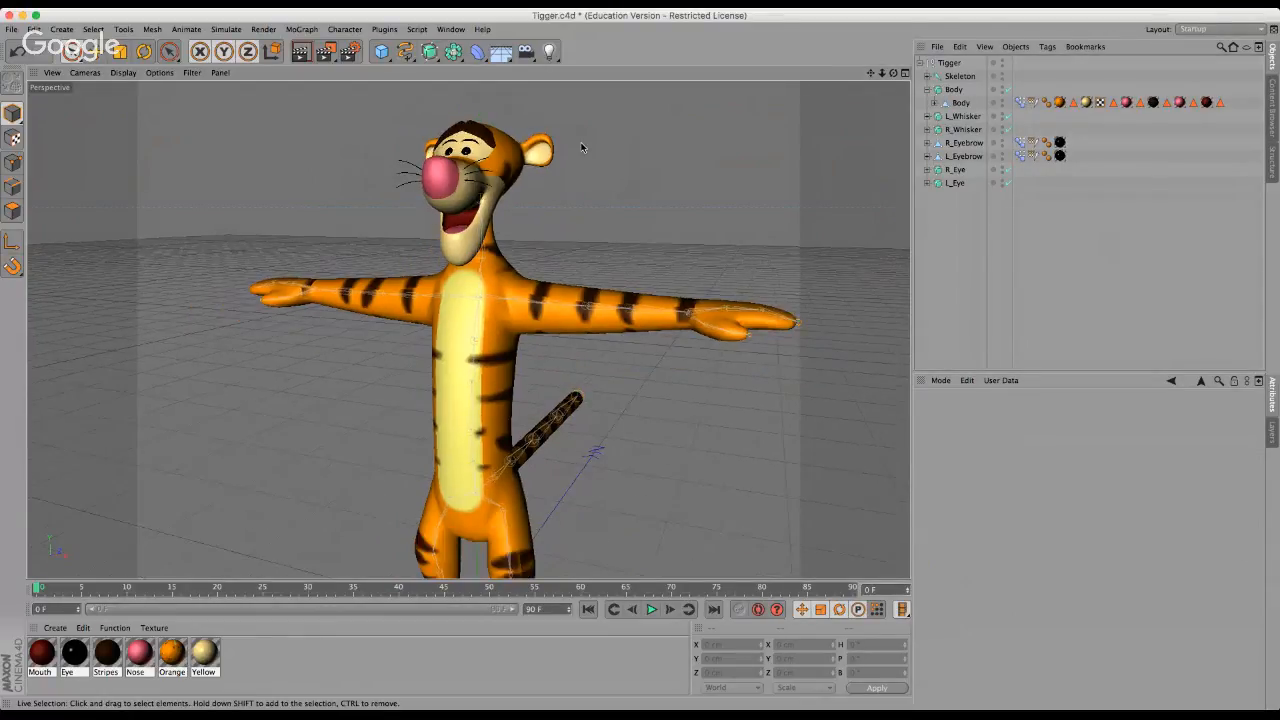
{"action": "scroll", "coordinate": [536, 145], "scroll_direction": "down", "scroll_amount": 3}
{"action": "scroll", "coordinate": [541, 135], "scroll_direction": "down", "scroll_amount": 1}
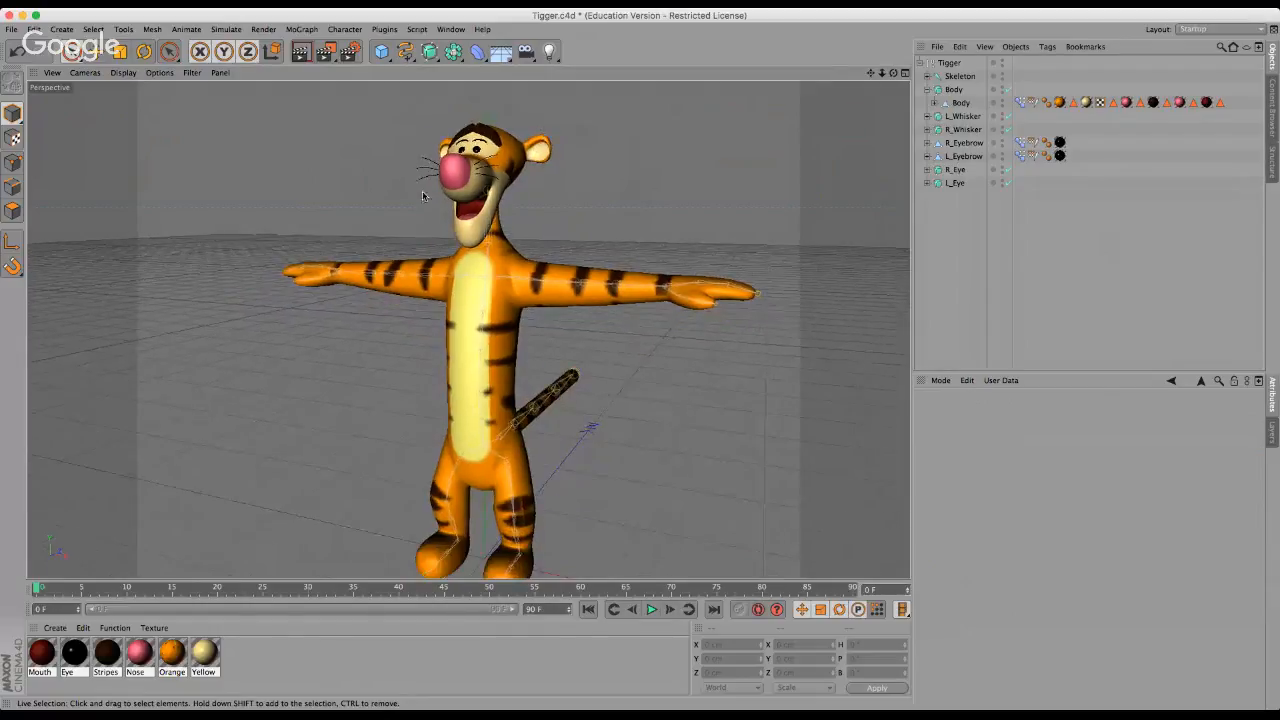
{"action": "scroll", "coordinate": [423, 191], "scroll_direction": "down", "scroll_amount": 3}
{"action": "scroll", "coordinate": [534, 179], "scroll_direction": "up", "scroll_amount": 1}
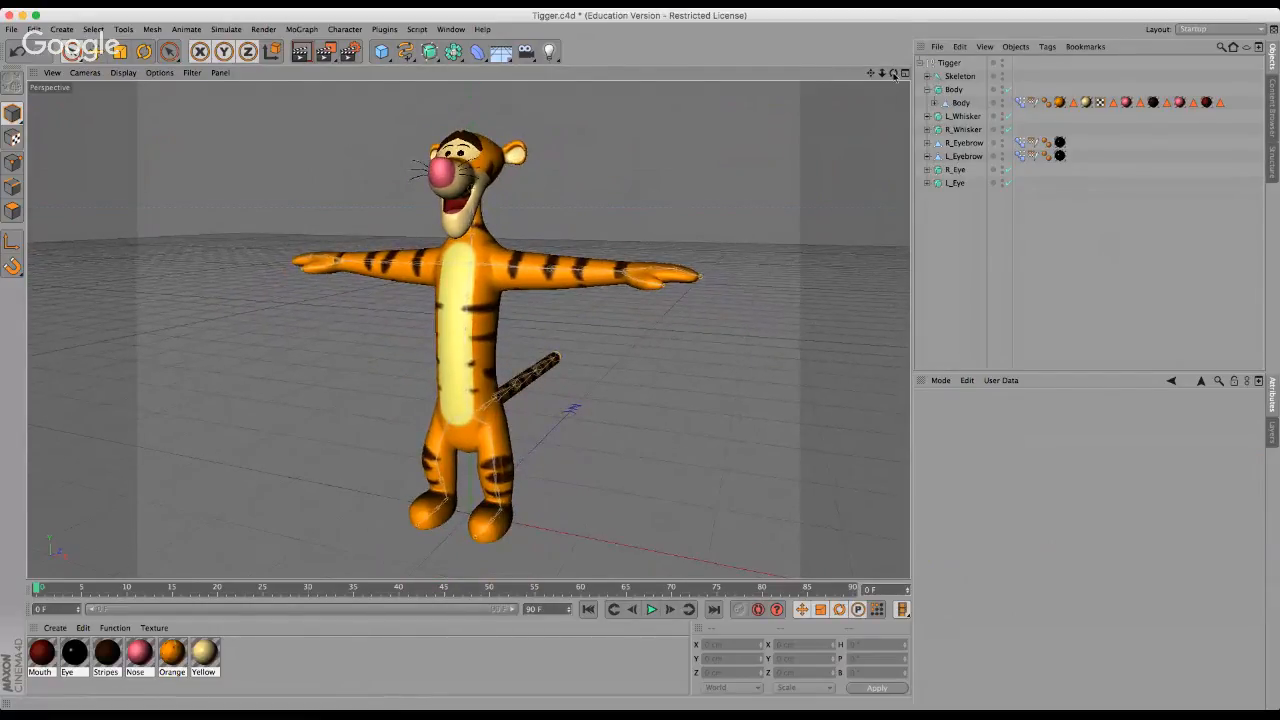
{"action": "left_click_drag", "start_coordinate": [893, 73], "coordinate": [895, 75]}
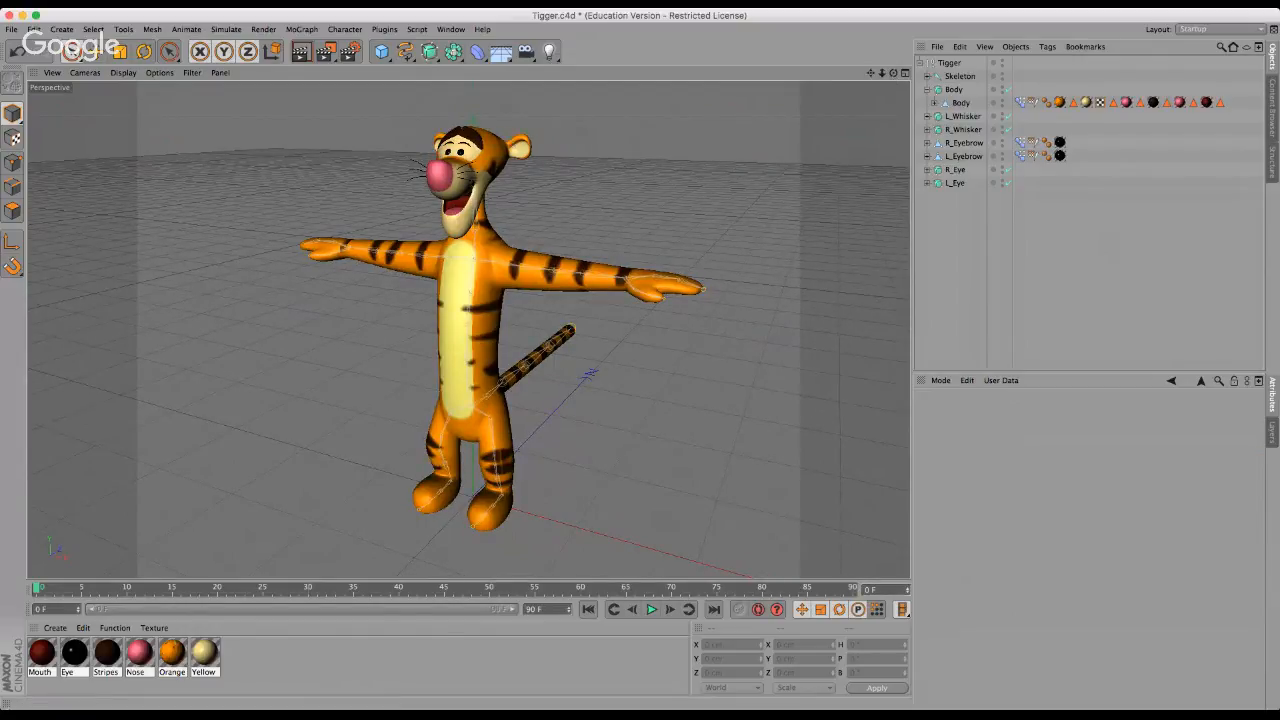
Switch to Eeyorenort.c4d and examine the Eeyore model from the side and close up around the head.
{"action": "left_click", "coordinate": [34, 699]}
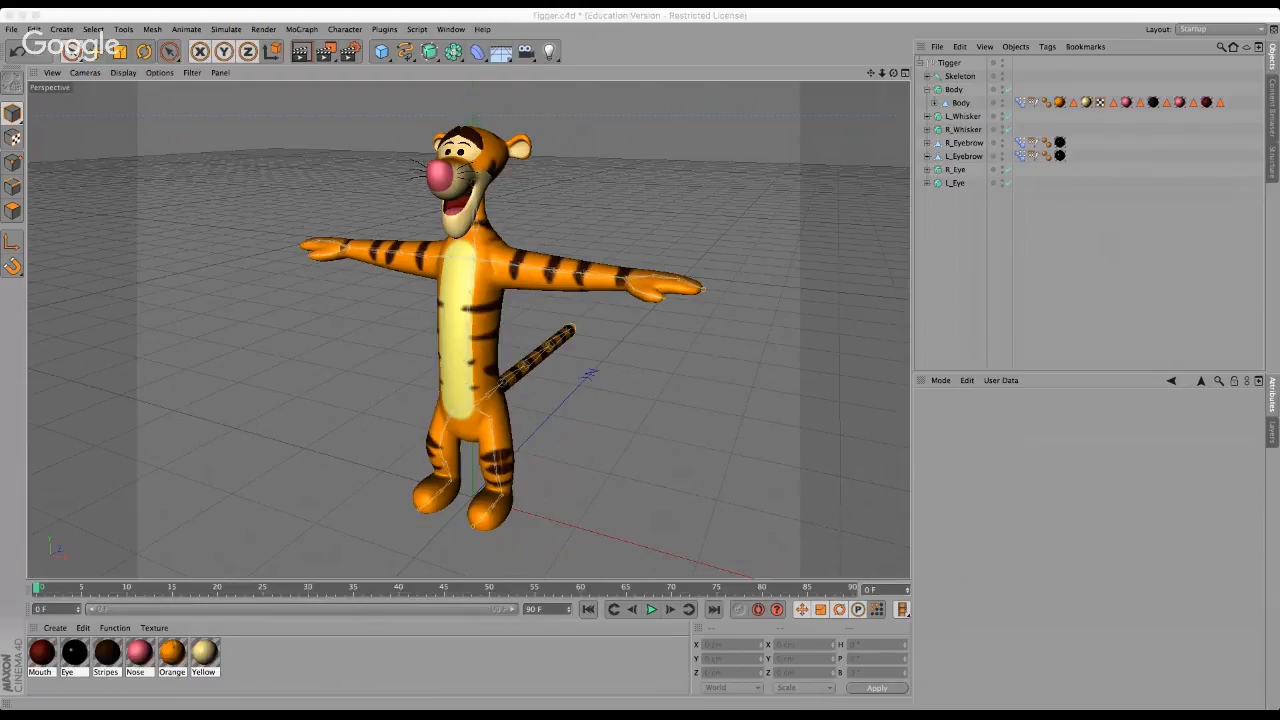
{"action": "left_click_drag", "start_coordinate": [893, 73], "coordinate": [710, 31]}
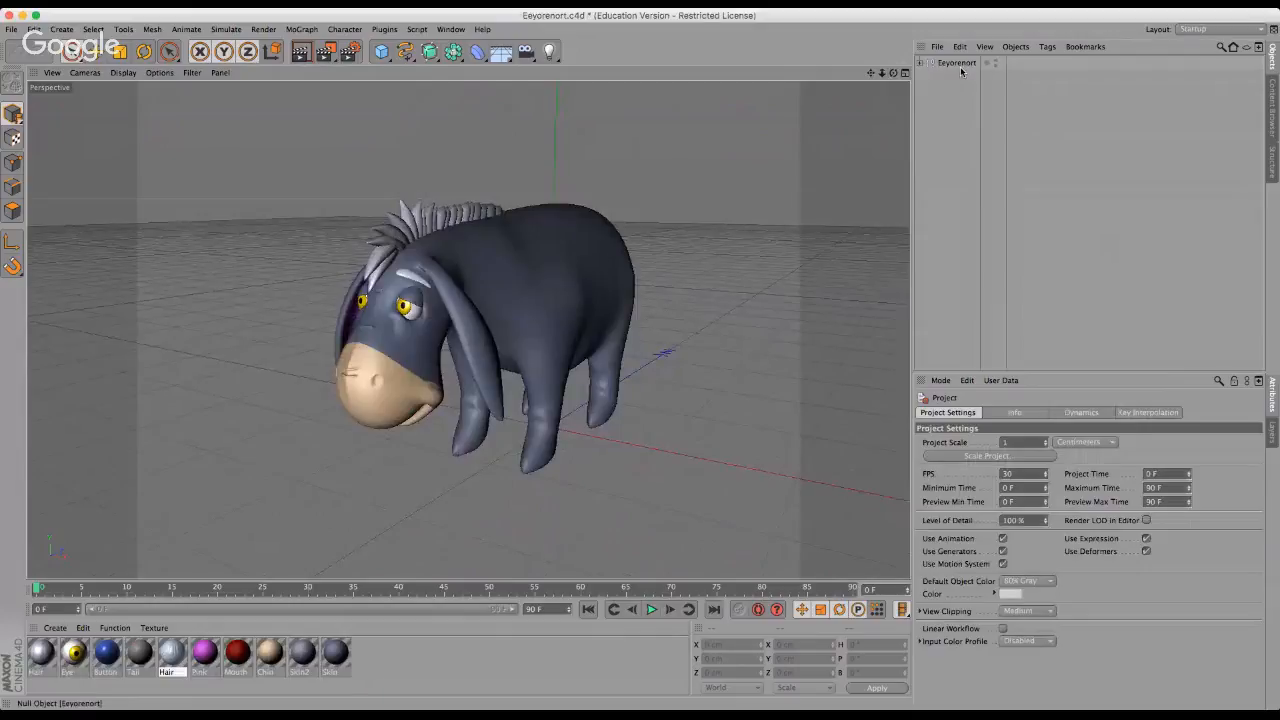
{"action": "mouse_move", "coordinate": [893, 73]}
{"action": "left_mouse_down"}
{"action": "mouse_move", "coordinate": [640, 360]}
{"action": "mouse_move", "coordinate": [897, 77]}
{"action": "left_mouse_up"}
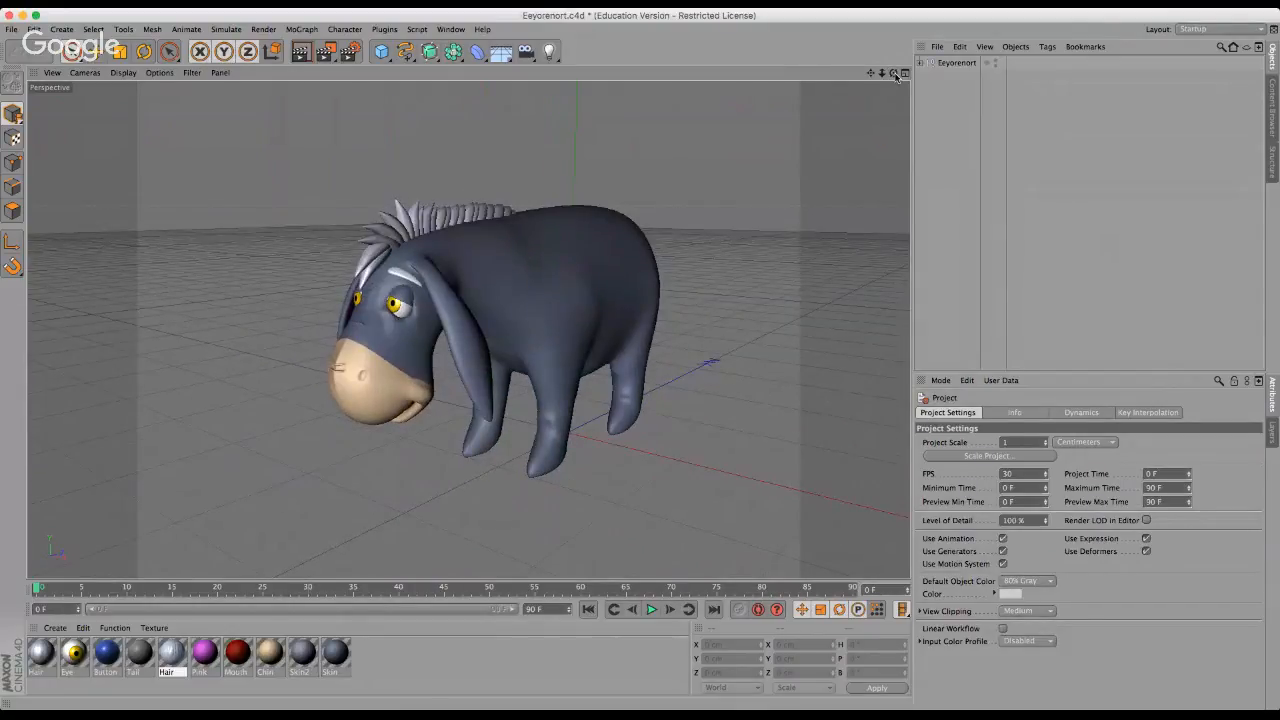
{"action": "scroll", "coordinate": [416, 242], "scroll_direction": "up", "scroll_amount": 2}
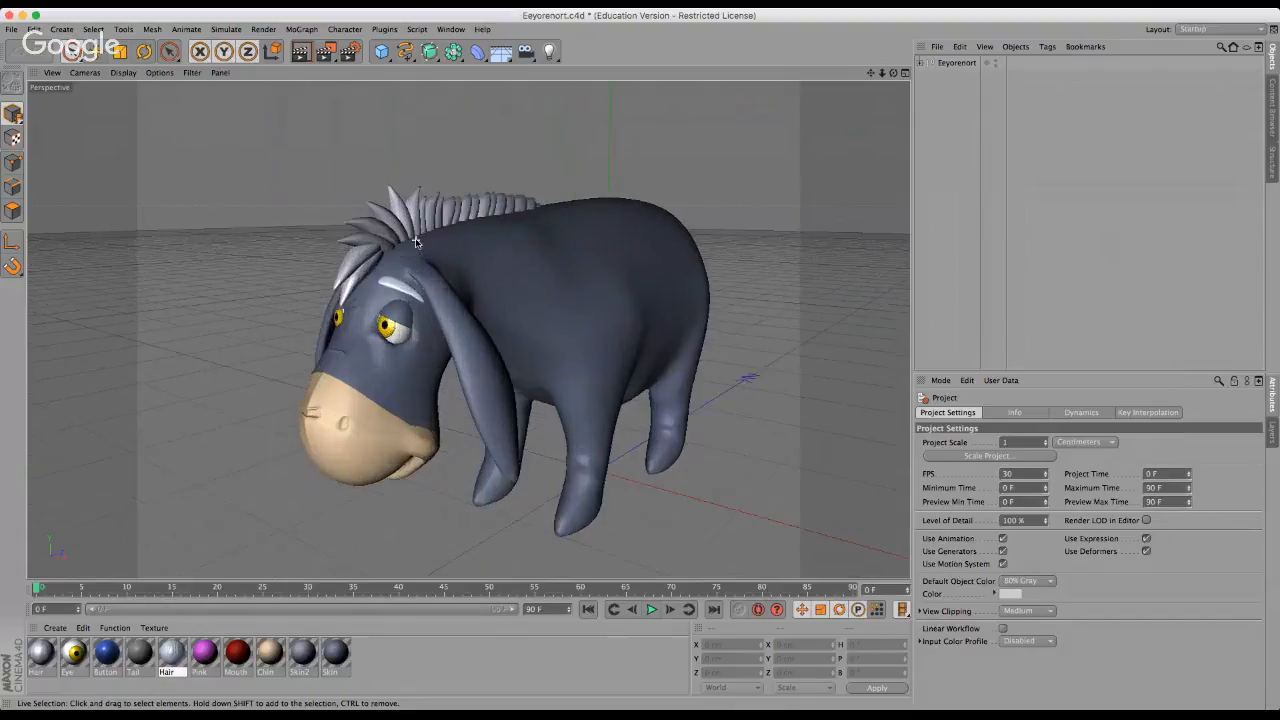
{"action": "scroll", "coordinate": [416, 242], "scroll_direction": "up", "scroll_amount": 3}
{"action": "scroll", "coordinate": [297, 286], "scroll_direction": "down", "scroll_amount": 4}
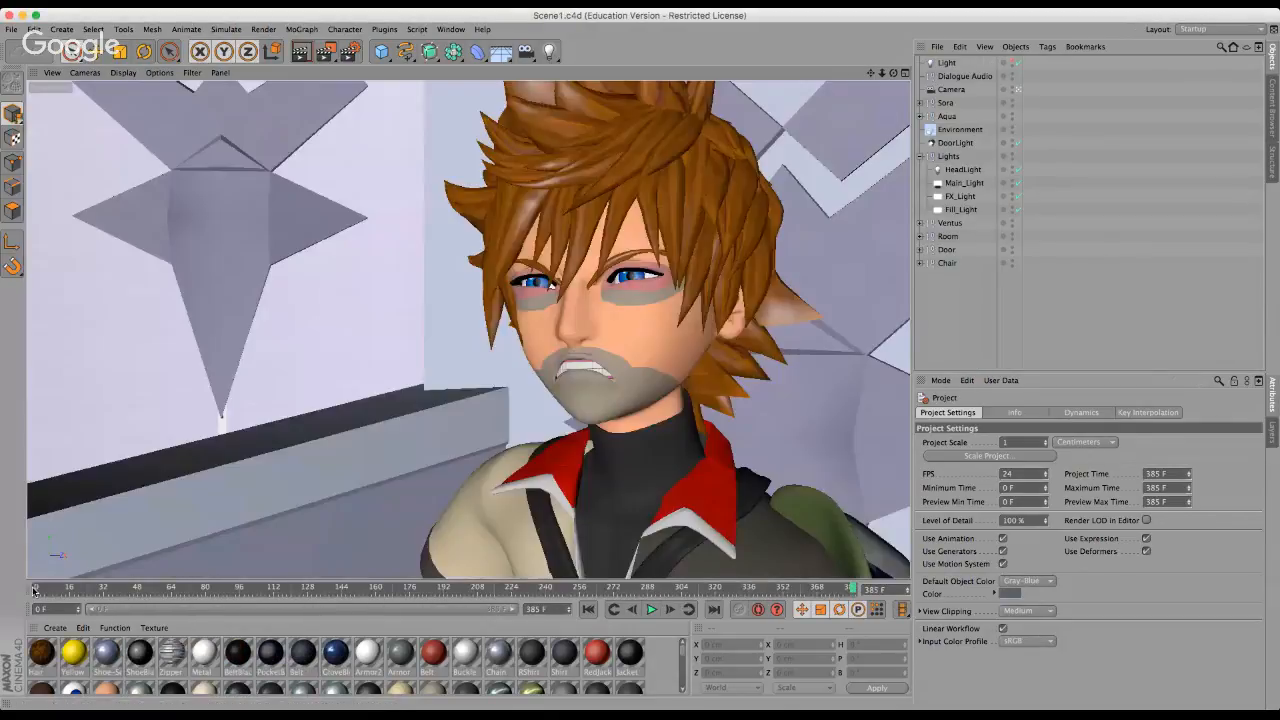
View the opening of the Scene1.c4d throne shot at frames 0, 6 and 19.
{"action": "left_click", "coordinate": [35, 589]}
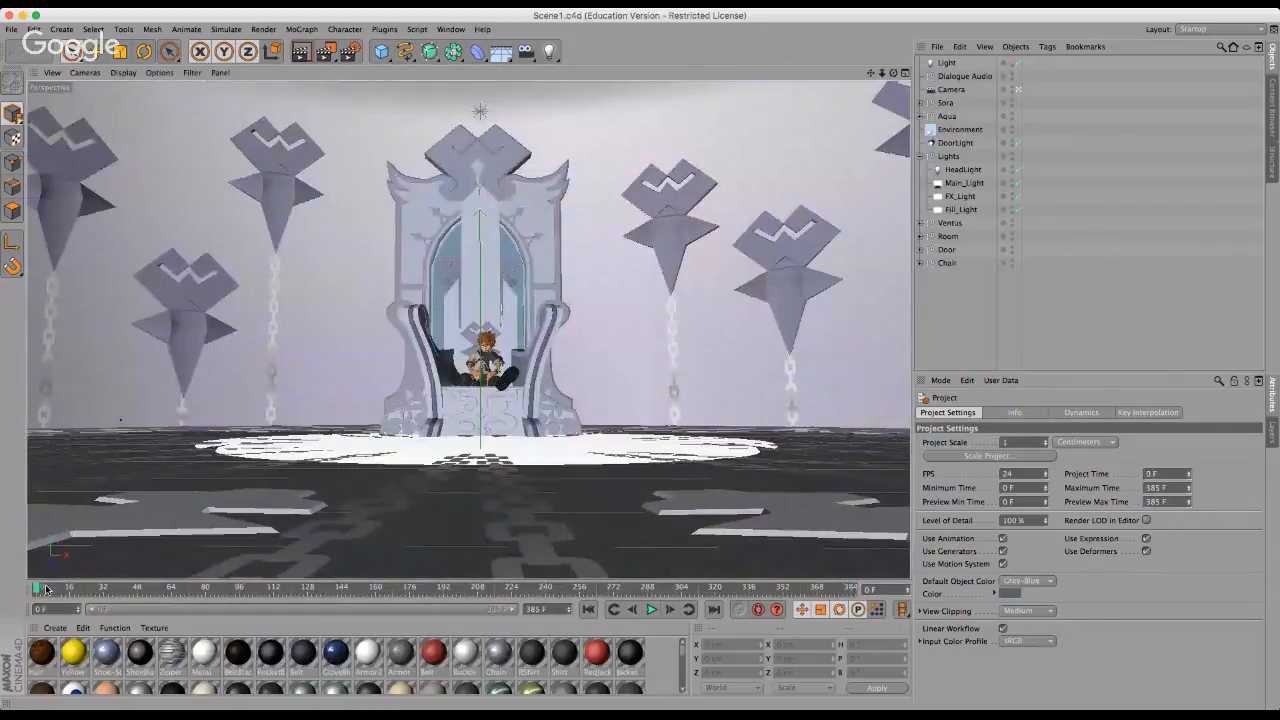
{"action": "left_click", "coordinate": [48, 588]}
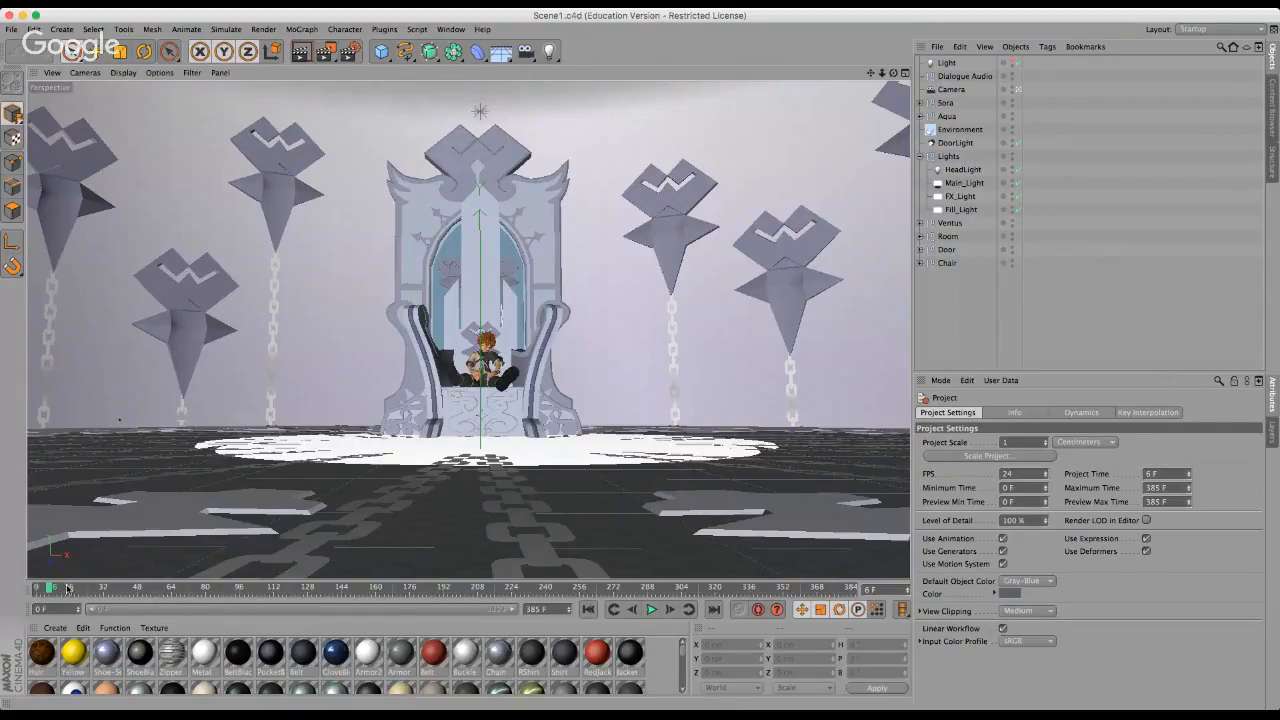
{"action": "left_click", "coordinate": [76, 587]}
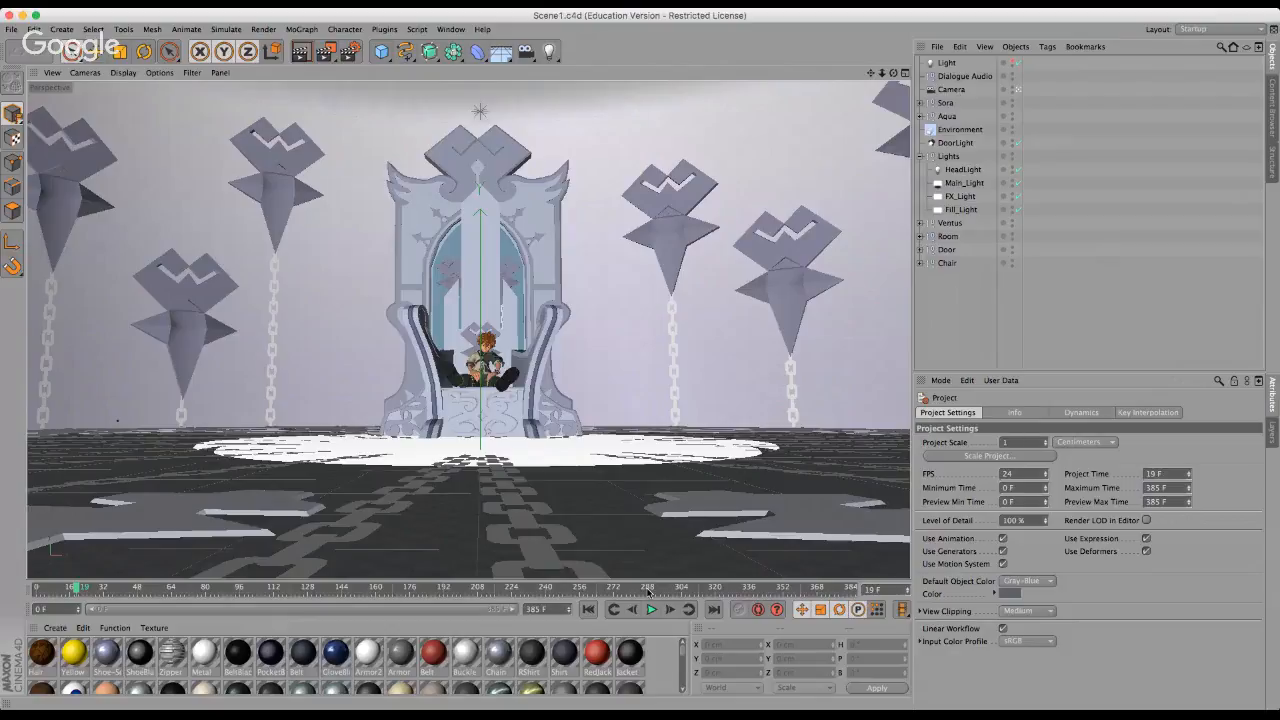
Preview the seated character's animation from frame 264 to frame 355 and return to the start of the timeline.
{"action": "mouse_move", "coordinate": [648, 590]}
{"action": "left_mouse_down"}
{"action": "mouse_move", "coordinate": [452, 582]}
{"action": "mouse_move", "coordinate": [641, 596]}
{"action": "left_mouse_up"}
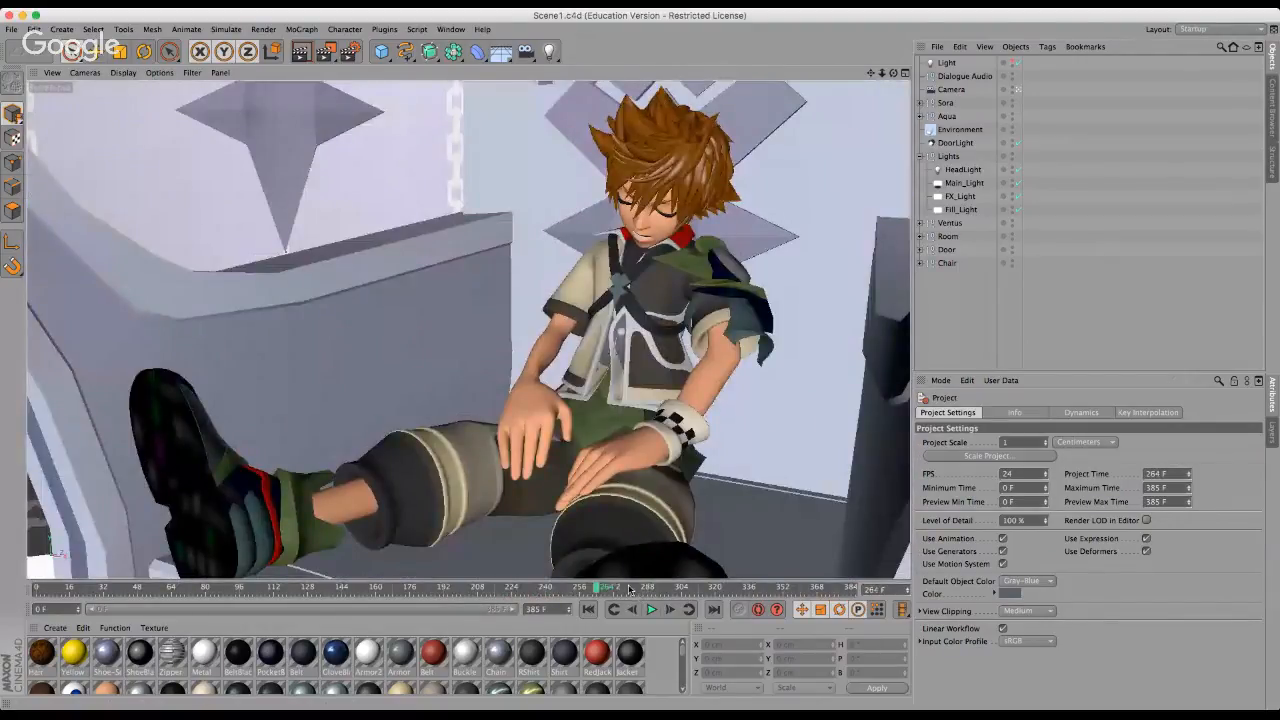
{"action": "left_click", "coordinate": [652, 610]}
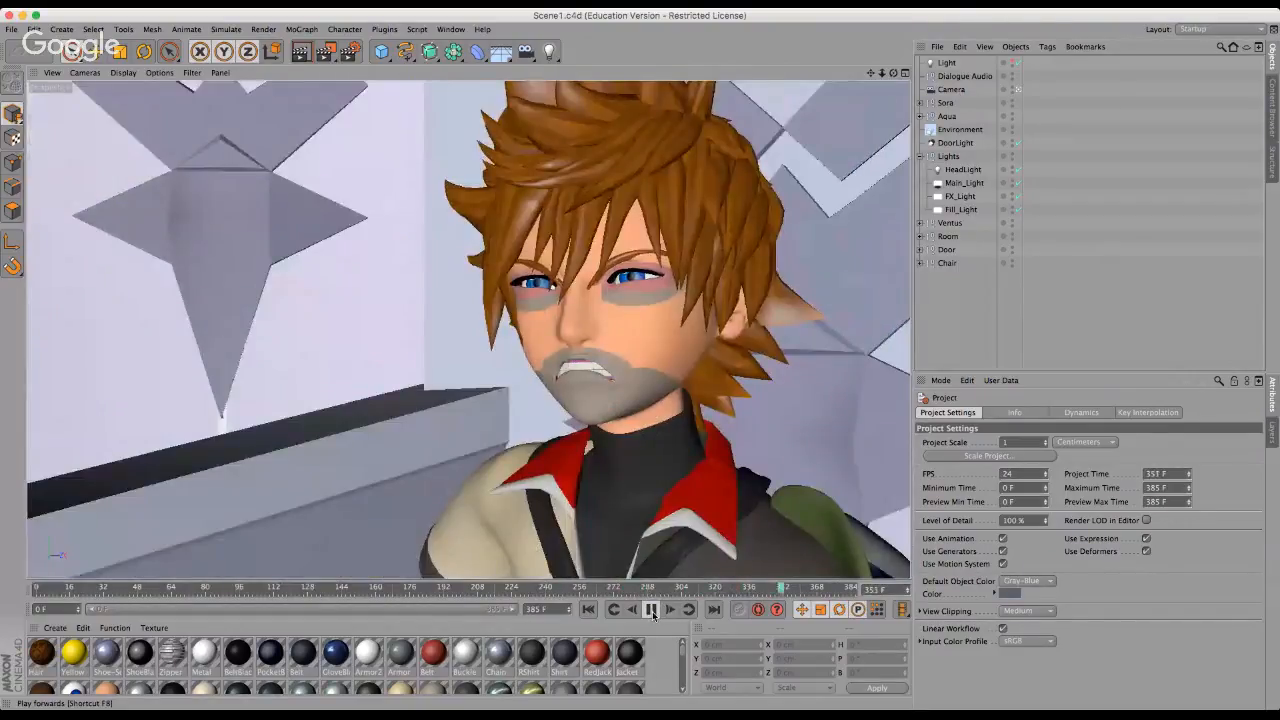
{"action": "left_click", "coordinate": [651, 610]}
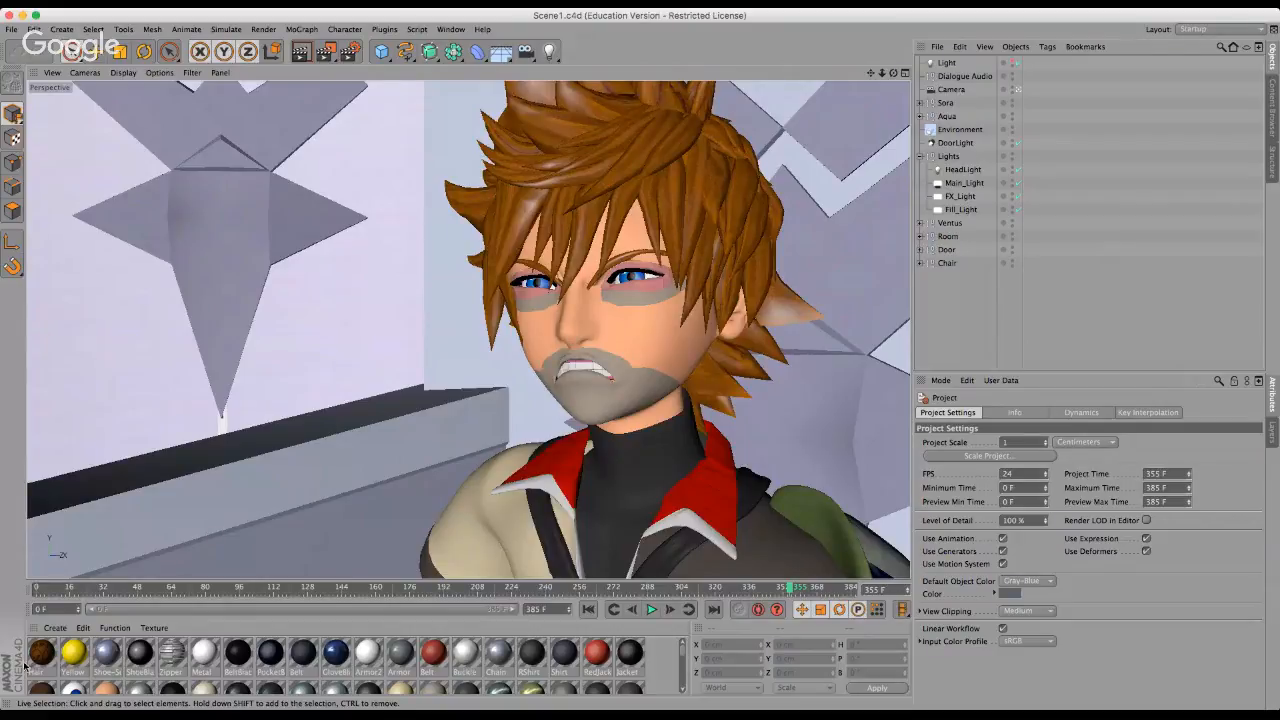
{"action": "left_click", "coordinate": [37, 588]}
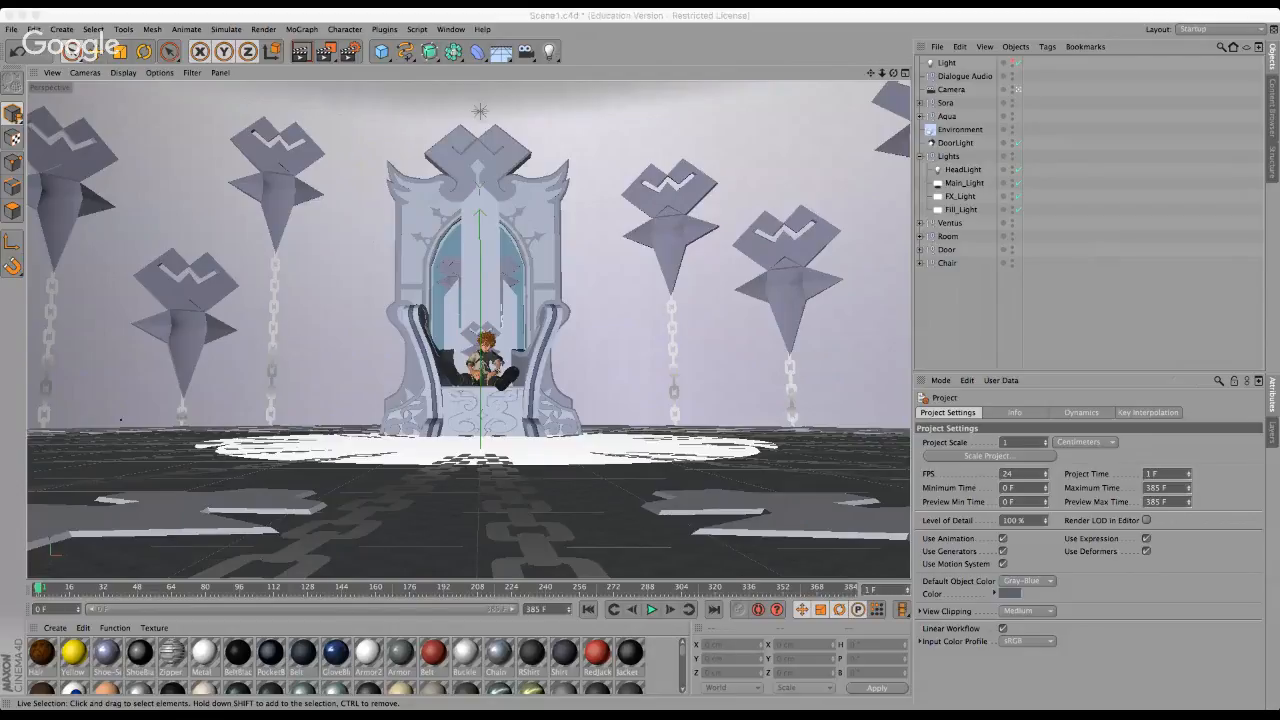
Switch to Skull - Interior Scene.c4d, extend the preview range back to frame 0, and select the Mouth material.
{"action": "left_click", "coordinate": [872, 412]}
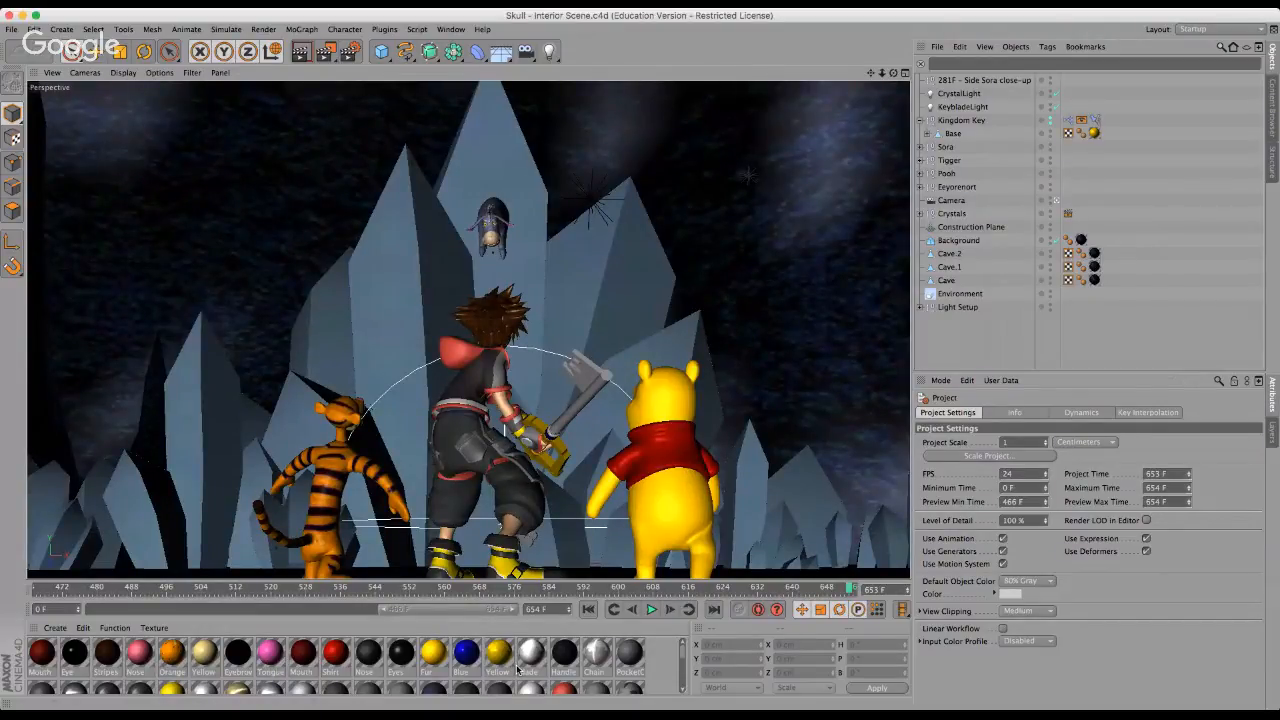
{"action": "left_click_drag", "start_coordinate": [383, 609], "coordinate": [57, 650]}
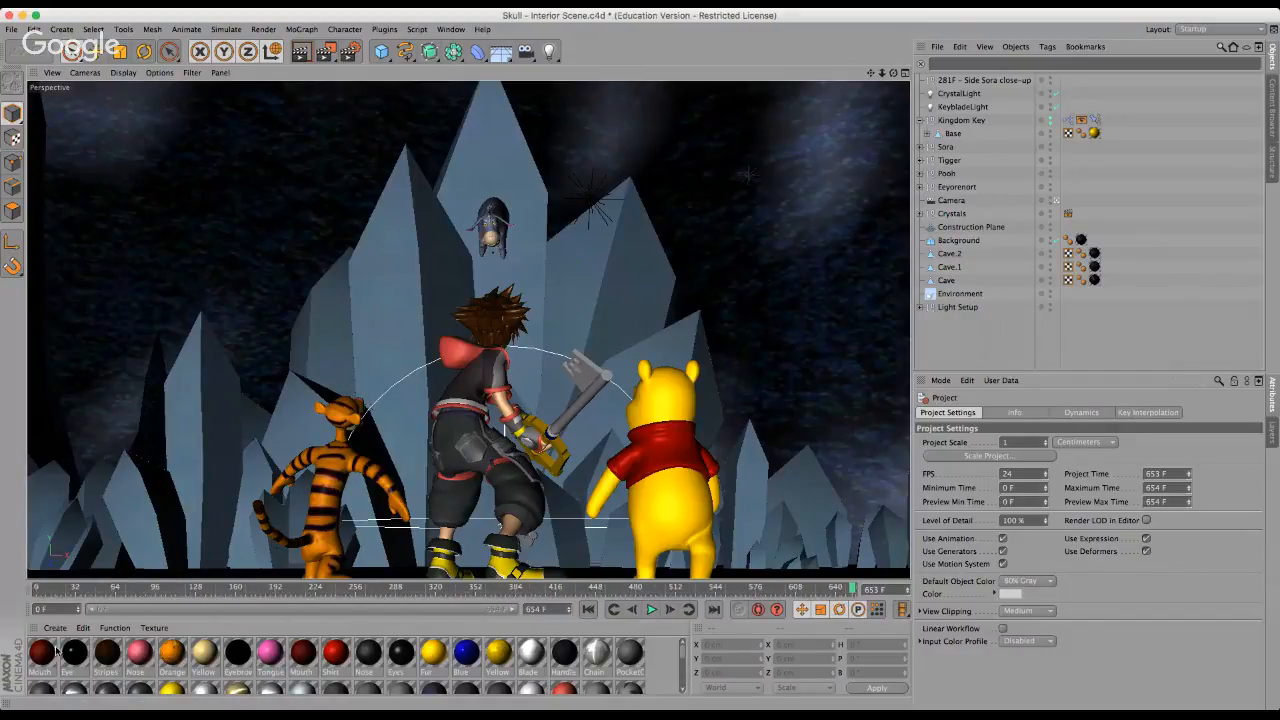
{"action": "left_click", "coordinate": [52, 652]}
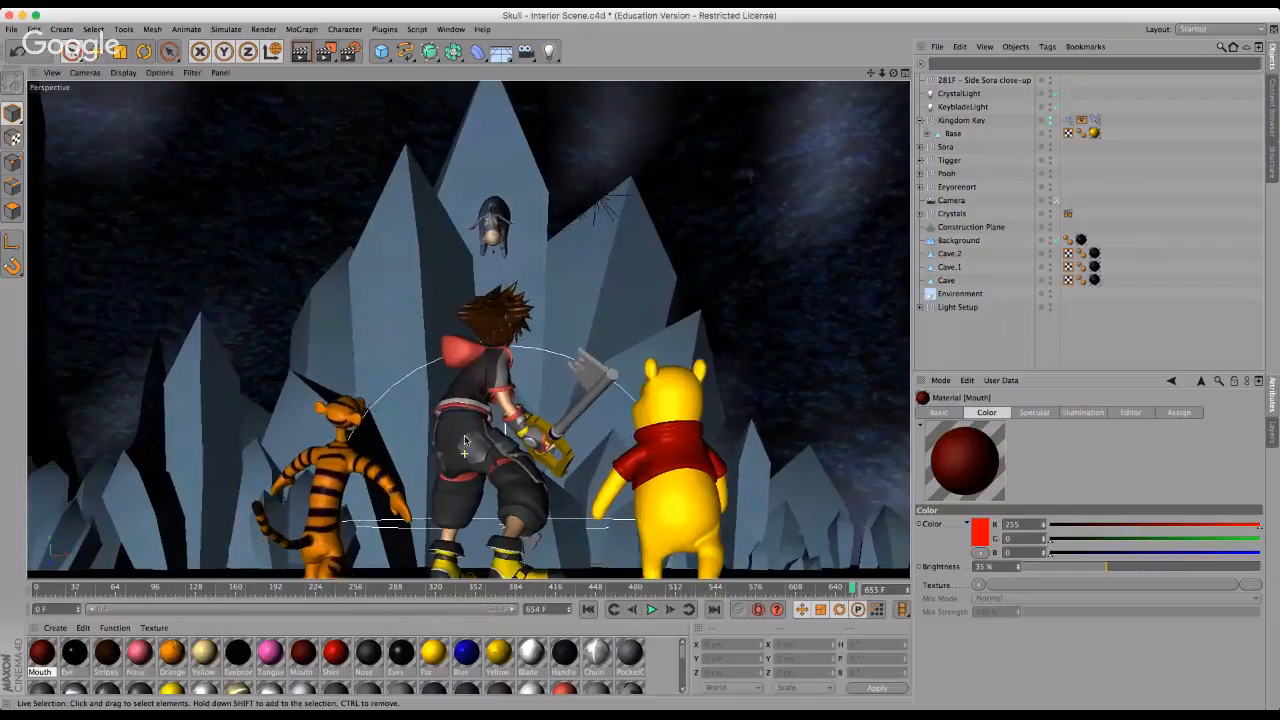
Examine the group shot of Sora, Tigger, Pooh and Eeyore from farther and closer, ending at frame 654.
{"action": "scroll", "coordinate": [420, 487], "scroll_direction": "down", "scroll_amount": 3}
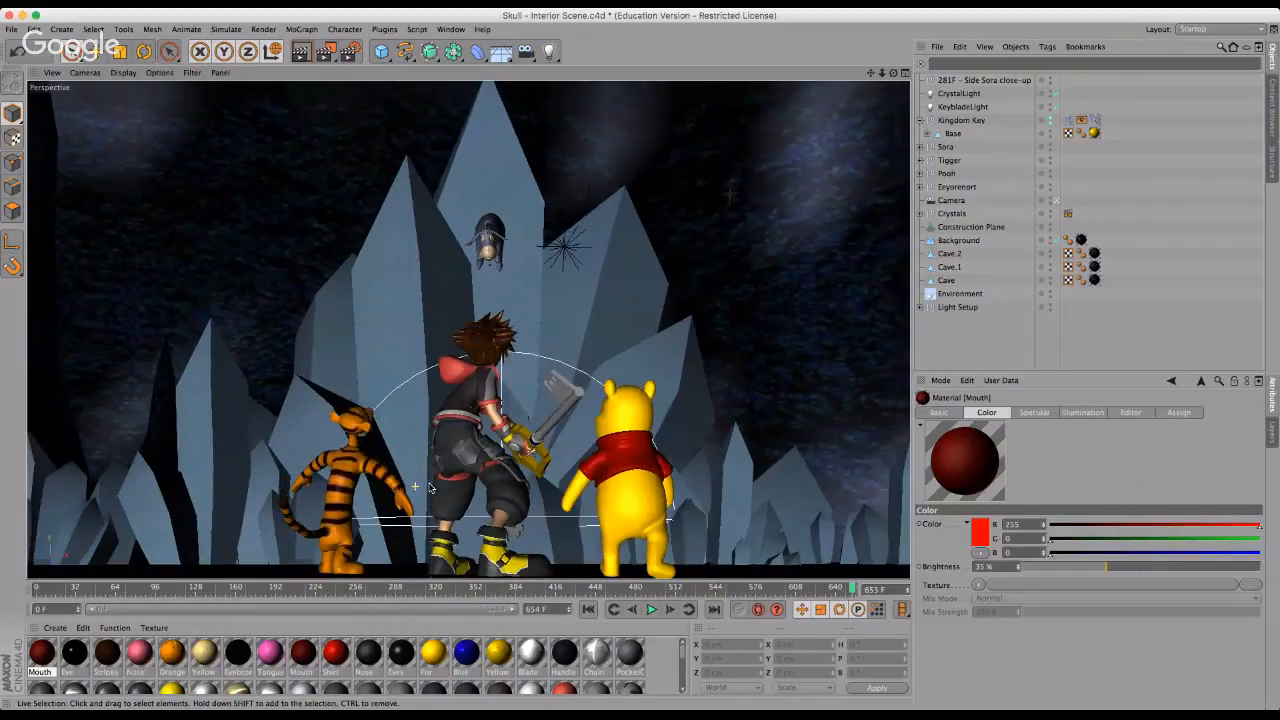
{"action": "scroll", "coordinate": [416, 130], "scroll_direction": "down", "scroll_amount": 2}
{"action": "scroll", "coordinate": [421, 346], "scroll_direction": "up", "scroll_amount": 4}
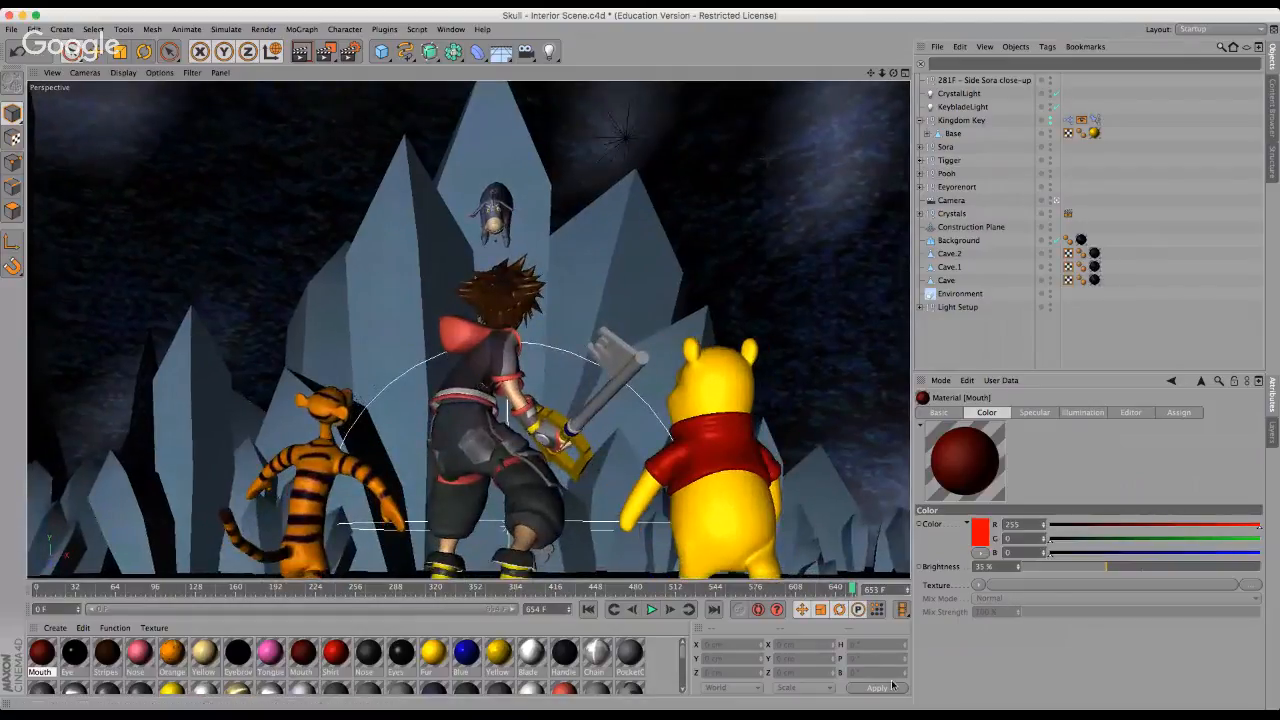
{"action": "left_click", "coordinate": [851, 589]}
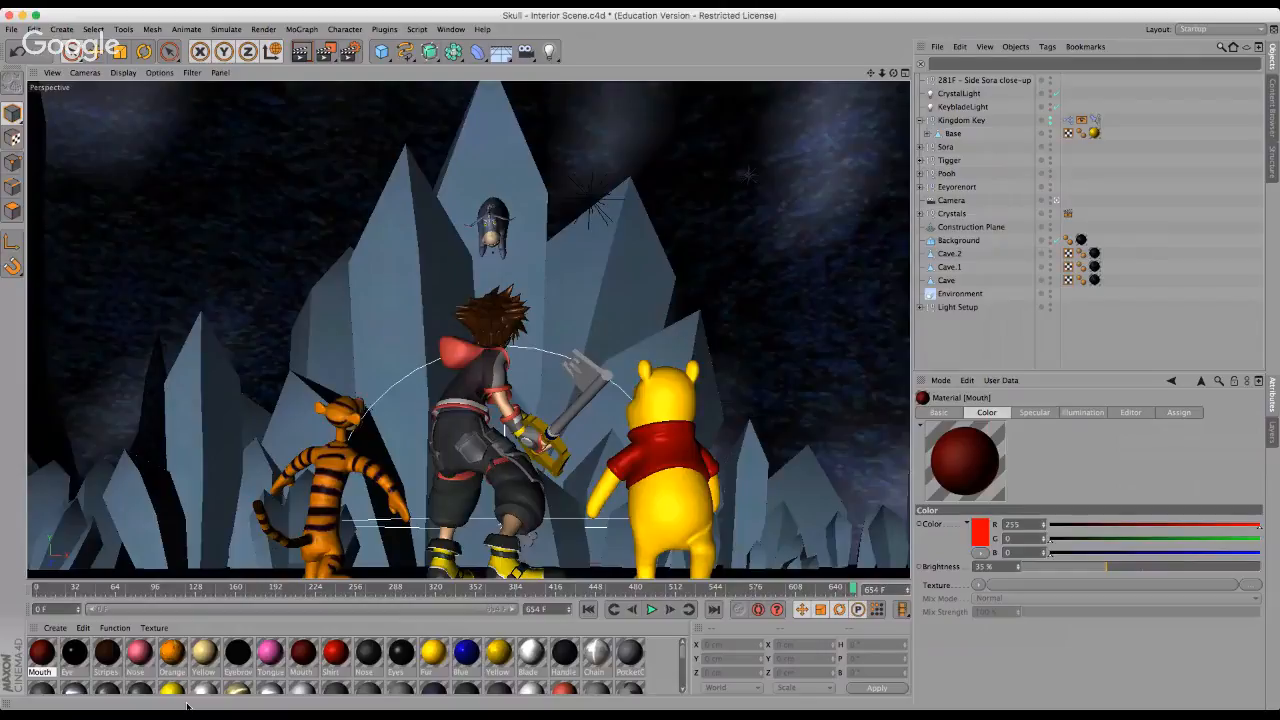
Return to frame 0 and look through the scene's material list.
{"action": "left_click", "coordinate": [44, 588]}
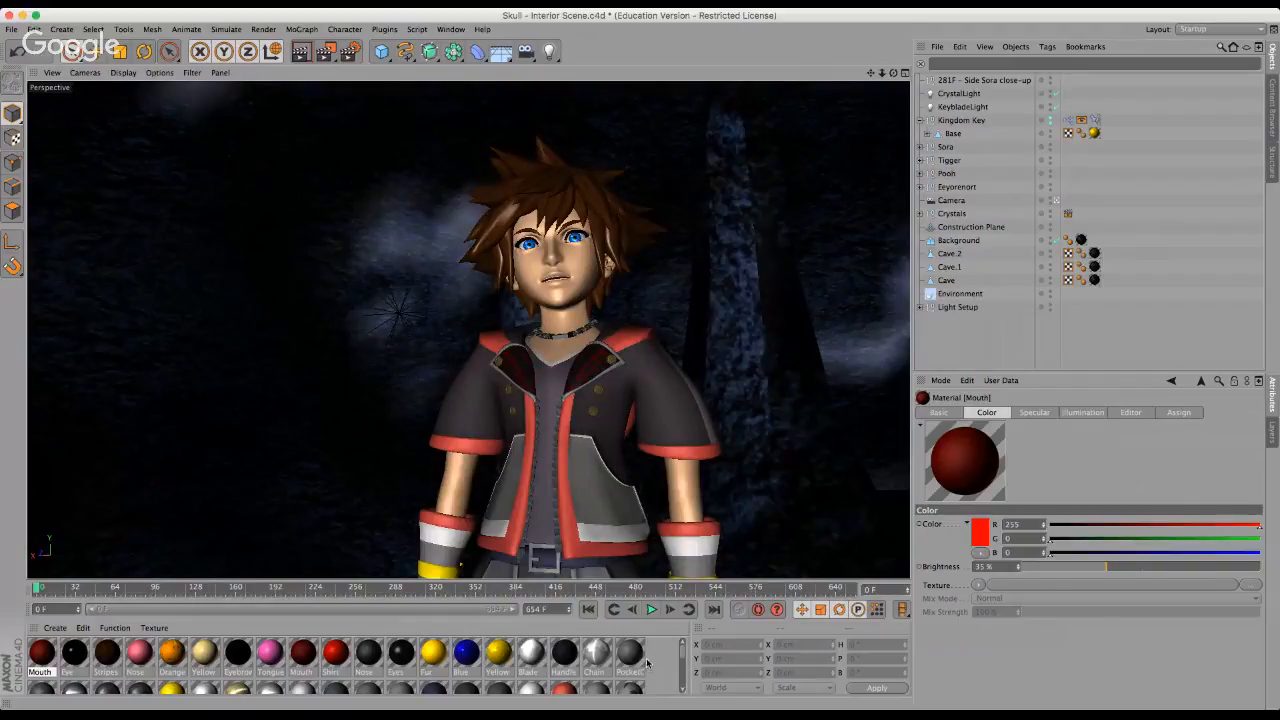
{"action": "scroll", "coordinate": [646, 665], "scroll_direction": "down", "scroll_amount": 5}
{"action": "scroll", "coordinate": [646, 659], "scroll_direction": "up", "scroll_amount": 5}
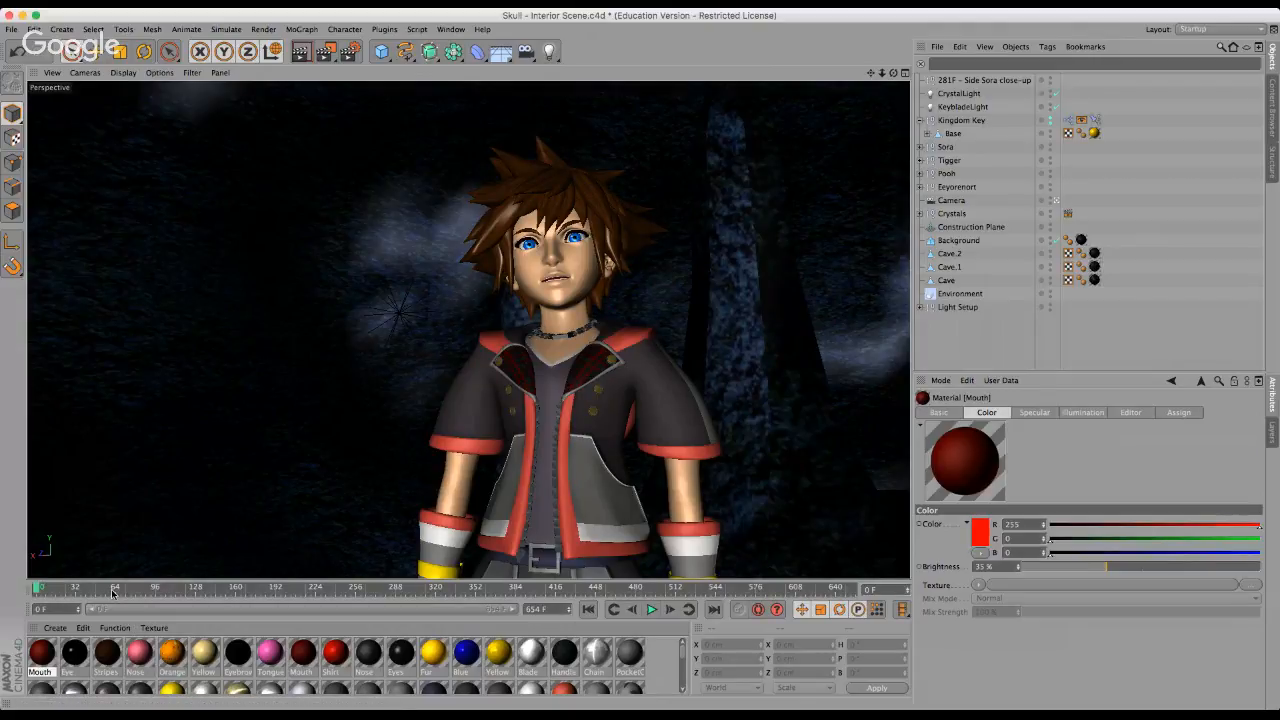
Preview Pooh's shot by scrubbing the timeline to frame 61 and back to frame 41.
{"action": "left_click_drag", "start_coordinate": [112, 592], "coordinate": [136, 592]}
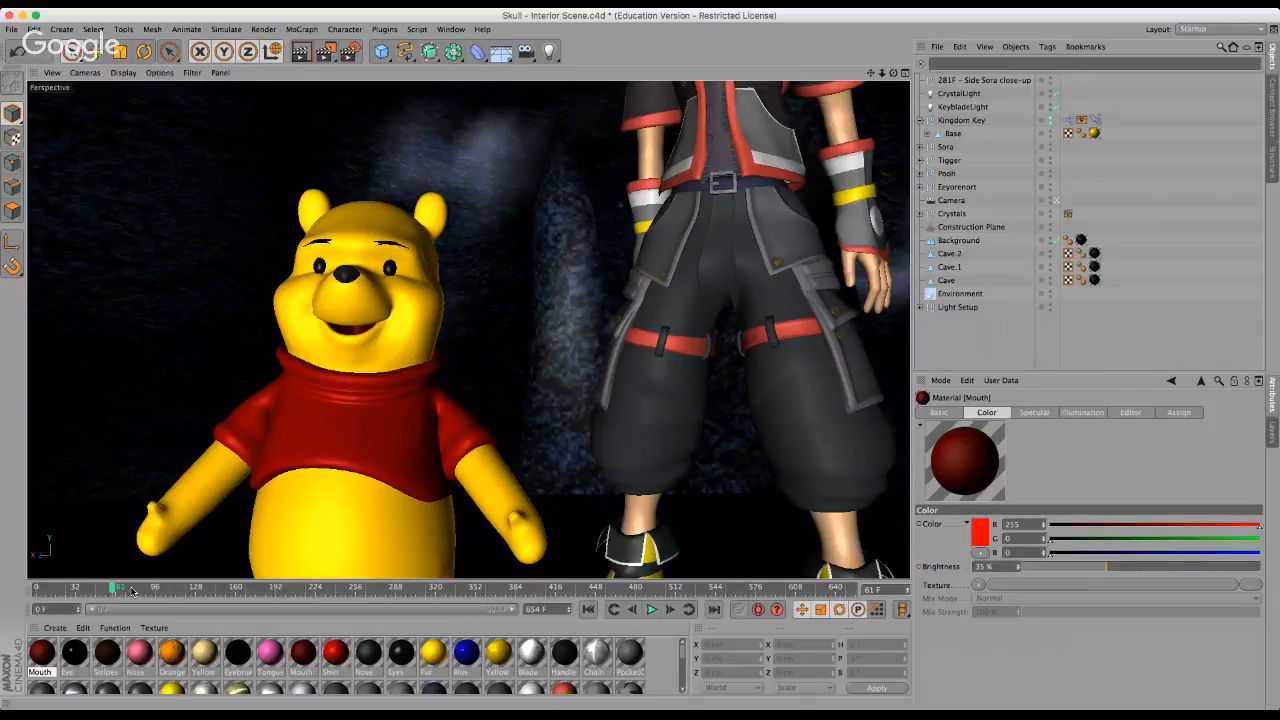
{"action": "left_click_drag", "start_coordinate": [110, 592], "coordinate": [88, 590]}
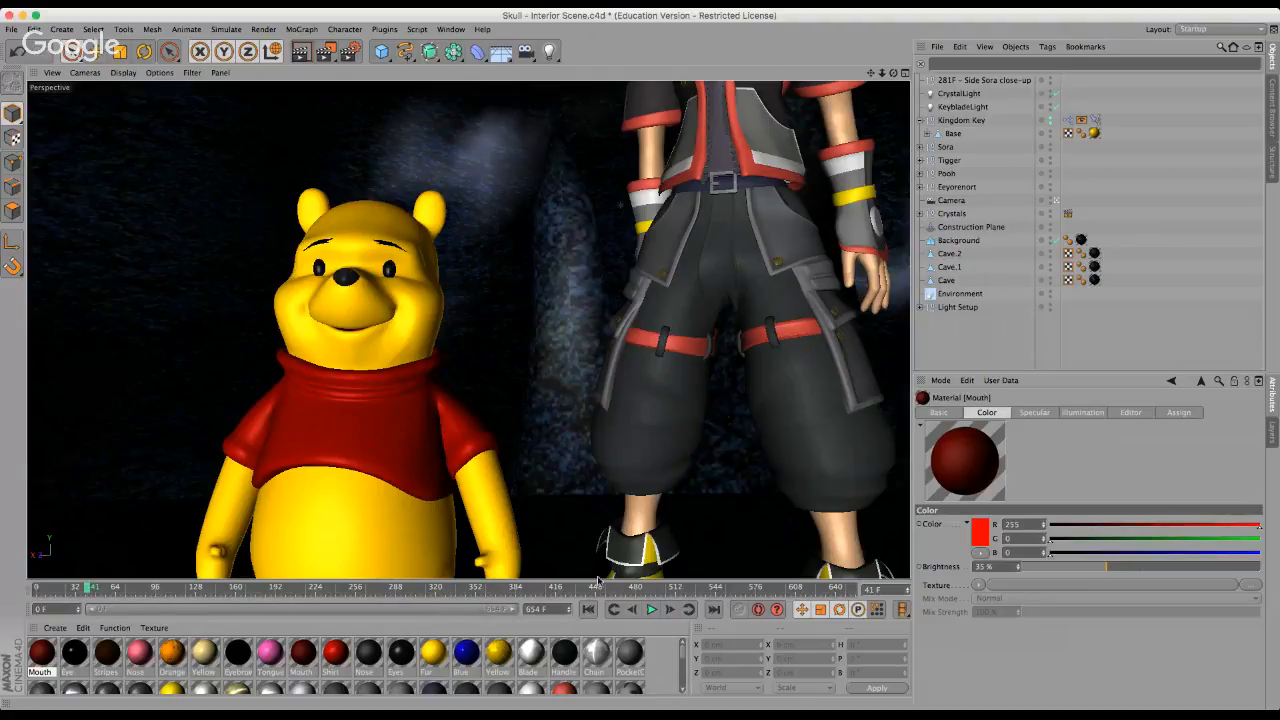
Preview Eeyore's shot by scrubbing between frames 457 and 511, and go to the final frame, 654.
{"action": "left_click", "coordinate": [596, 588]}
{"action": "left_click_drag", "start_coordinate": [596, 588], "coordinate": [606, 588]}
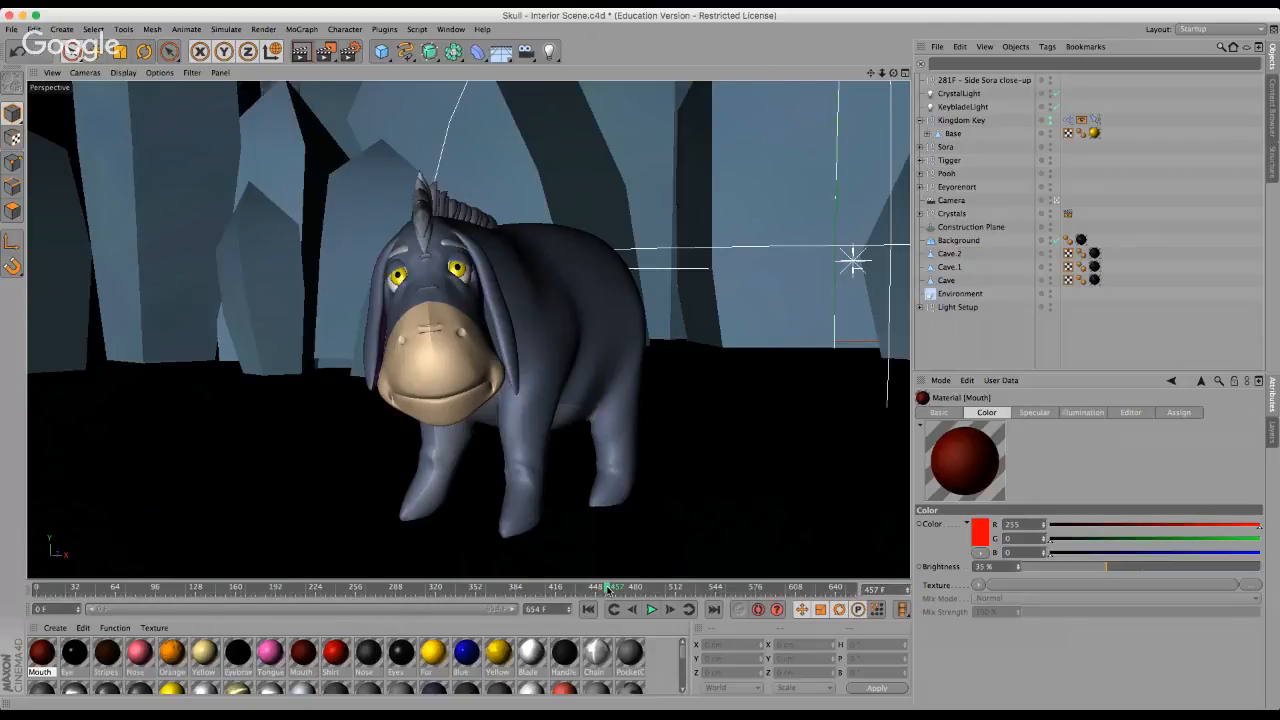
{"action": "left_click_drag", "start_coordinate": [606, 588], "coordinate": [648, 588]}
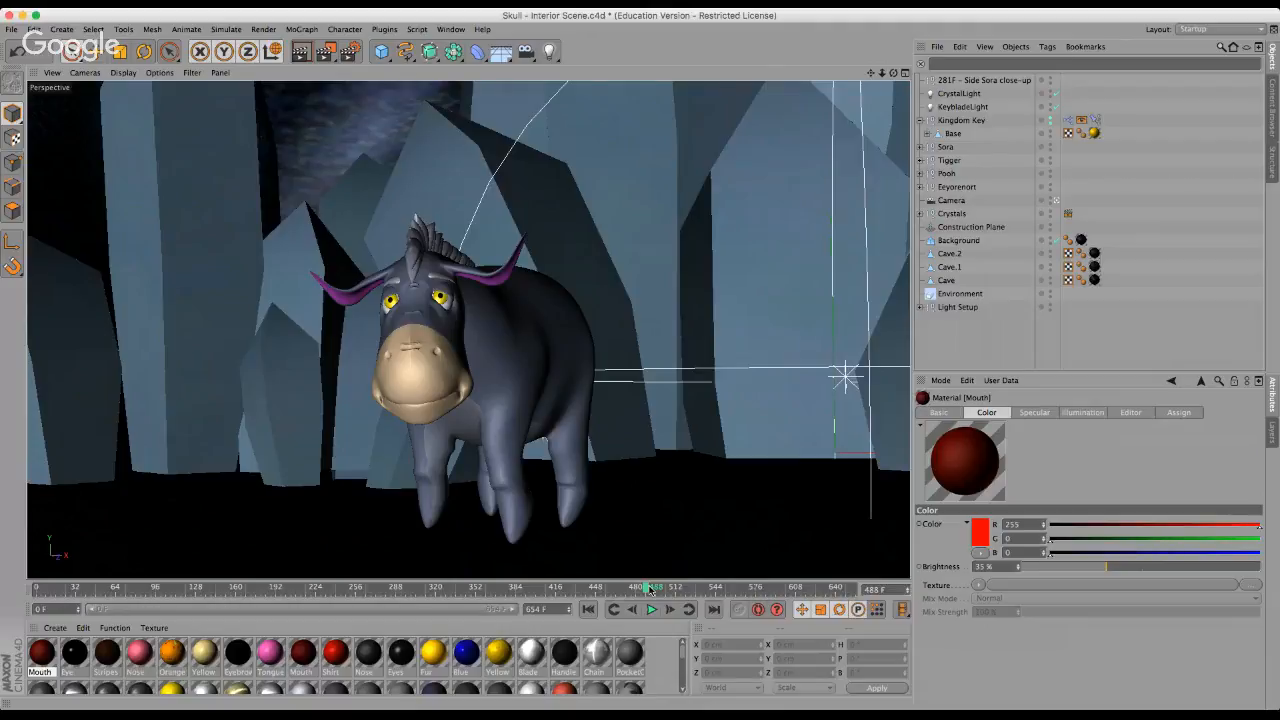
{"action": "left_click_drag", "start_coordinate": [647, 588], "coordinate": [676, 588]}
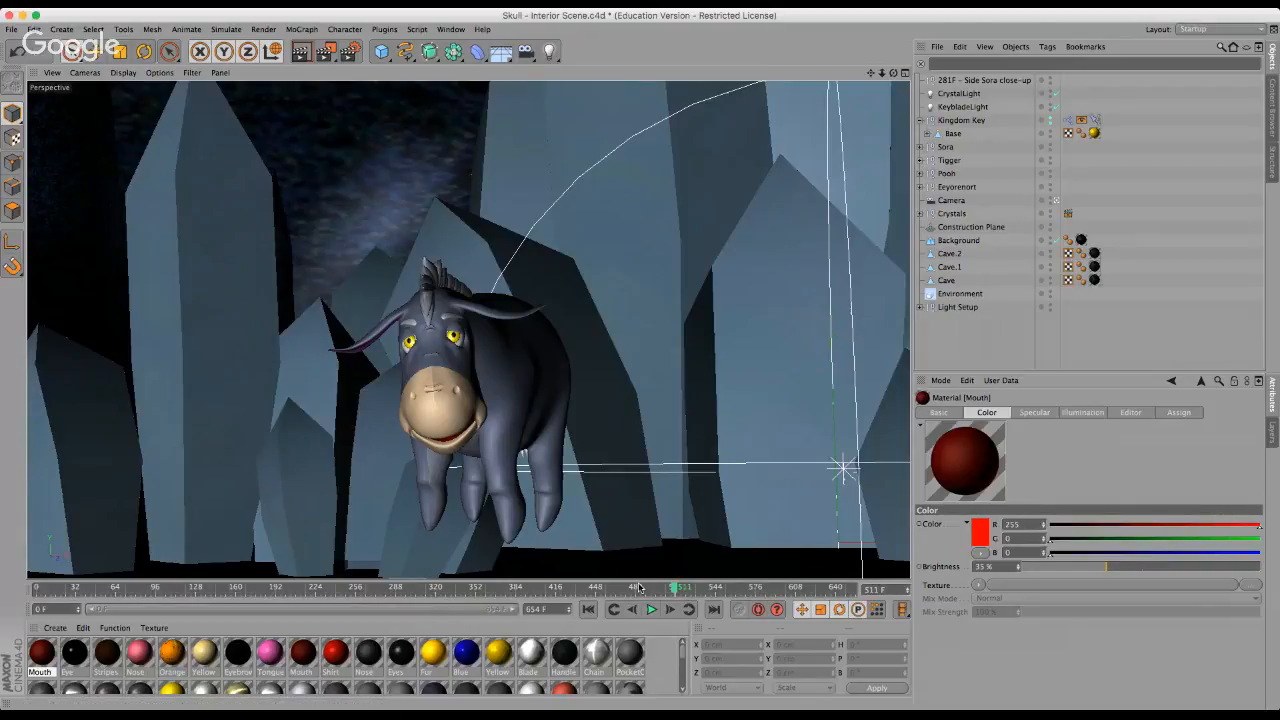
{"action": "left_click_drag", "start_coordinate": [640, 588], "coordinate": [660, 588]}
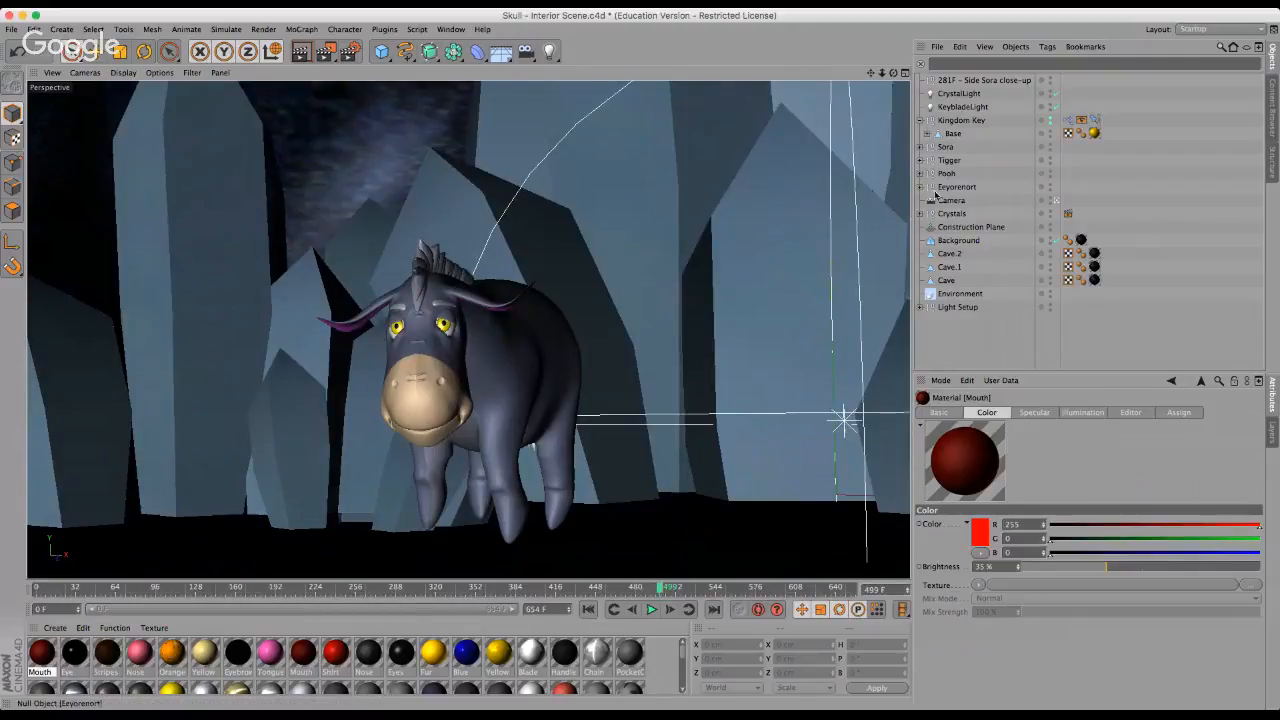
{"action": "left_click", "coordinate": [600, 588]}
{"action": "left_click_drag", "start_coordinate": [600, 588], "coordinate": [856, 590]}
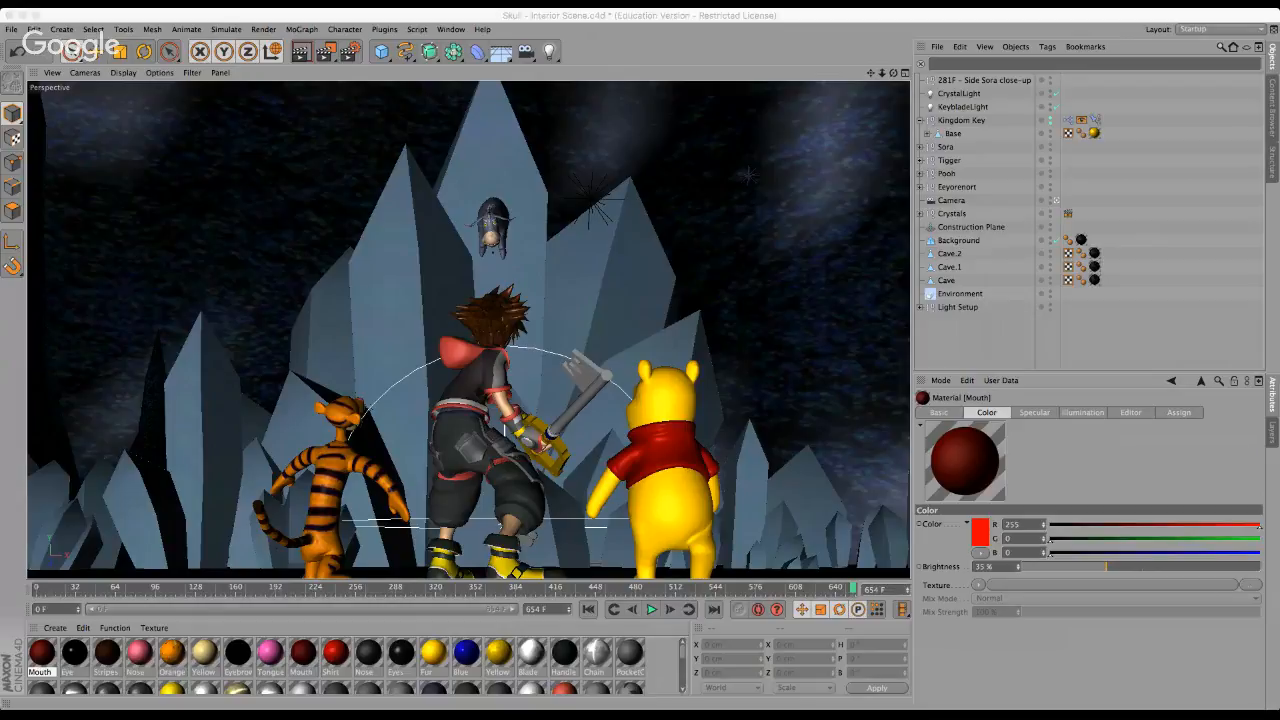
View Sora's Keyblade pose at about frame 352 and bring the timeline back to frame 0.
{"action": "left_click", "coordinate": [27, 14]}
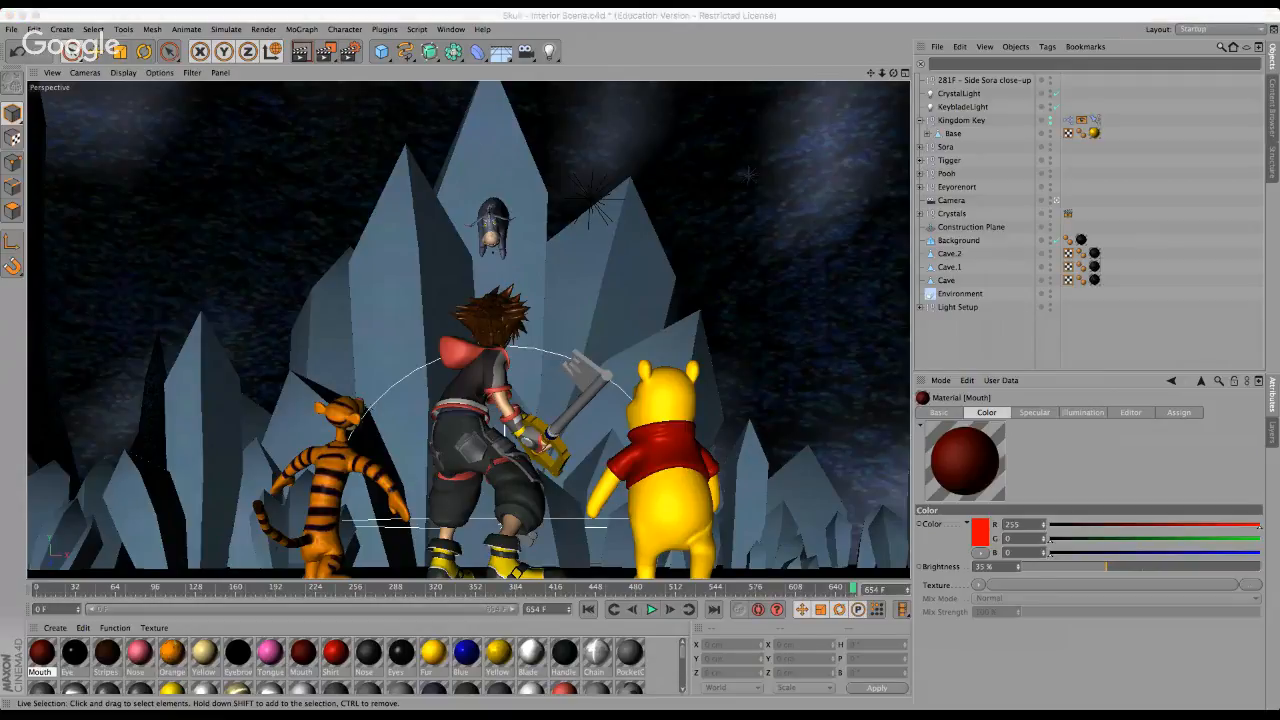
{"action": "key", "text": "super+Tab"}
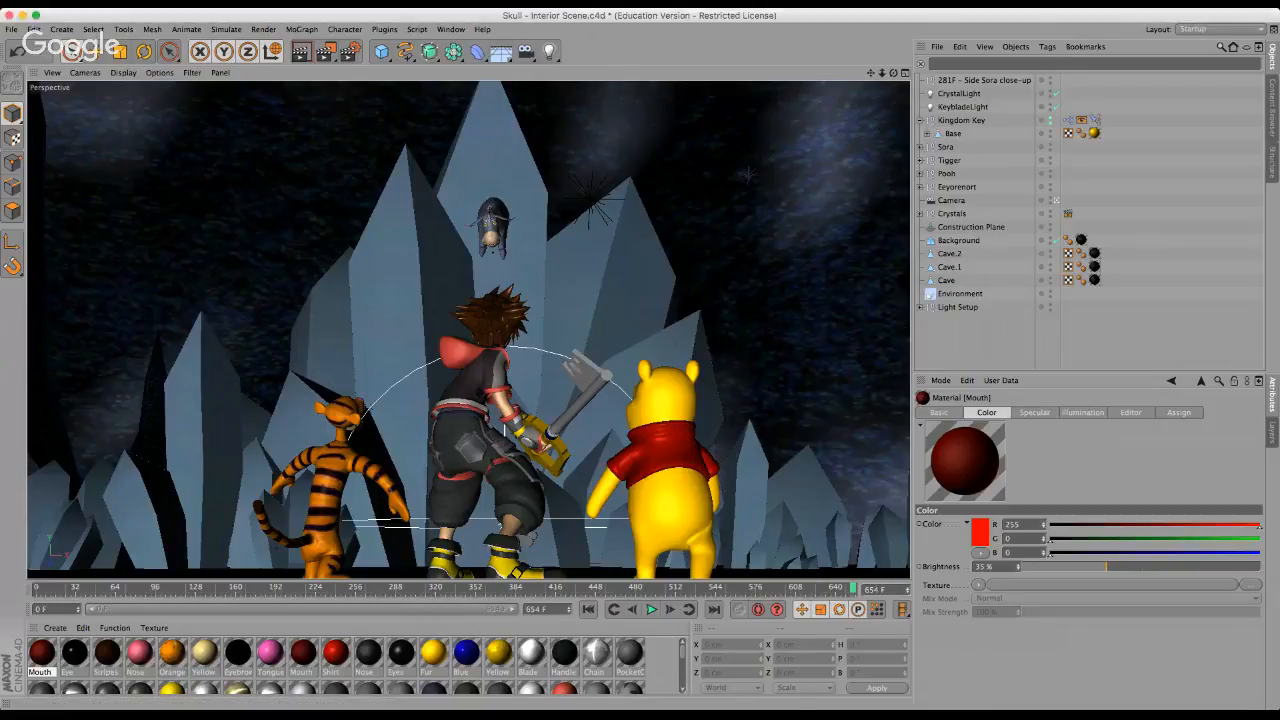
{"action": "left_click", "coordinate": [476, 589]}
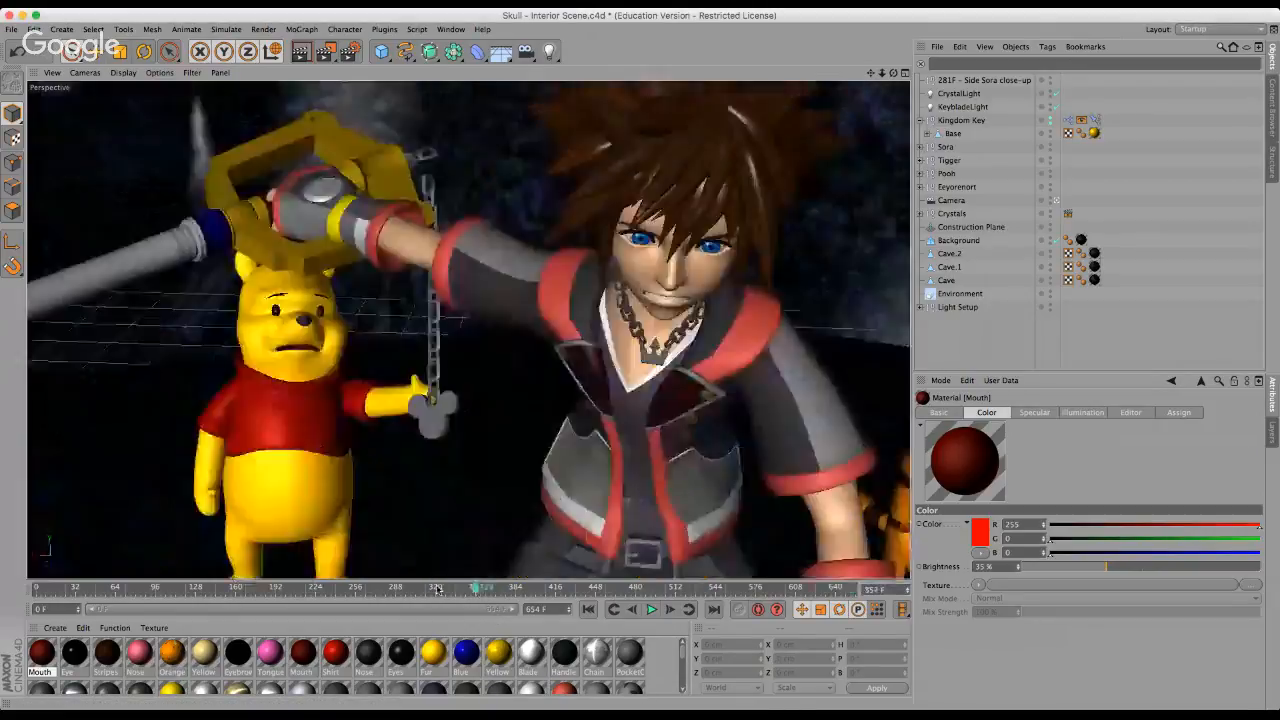
{"action": "left_click", "coordinate": [44, 588]}
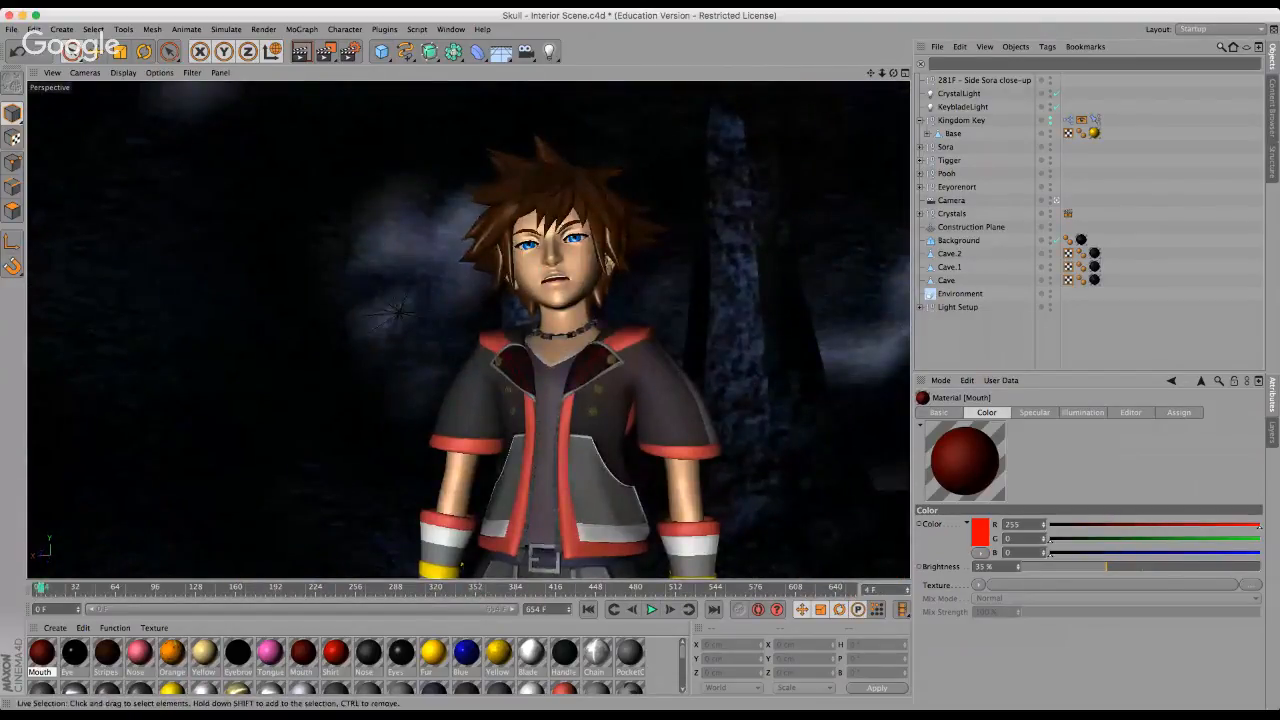
{"action": "key", "text": "super+Tab"}
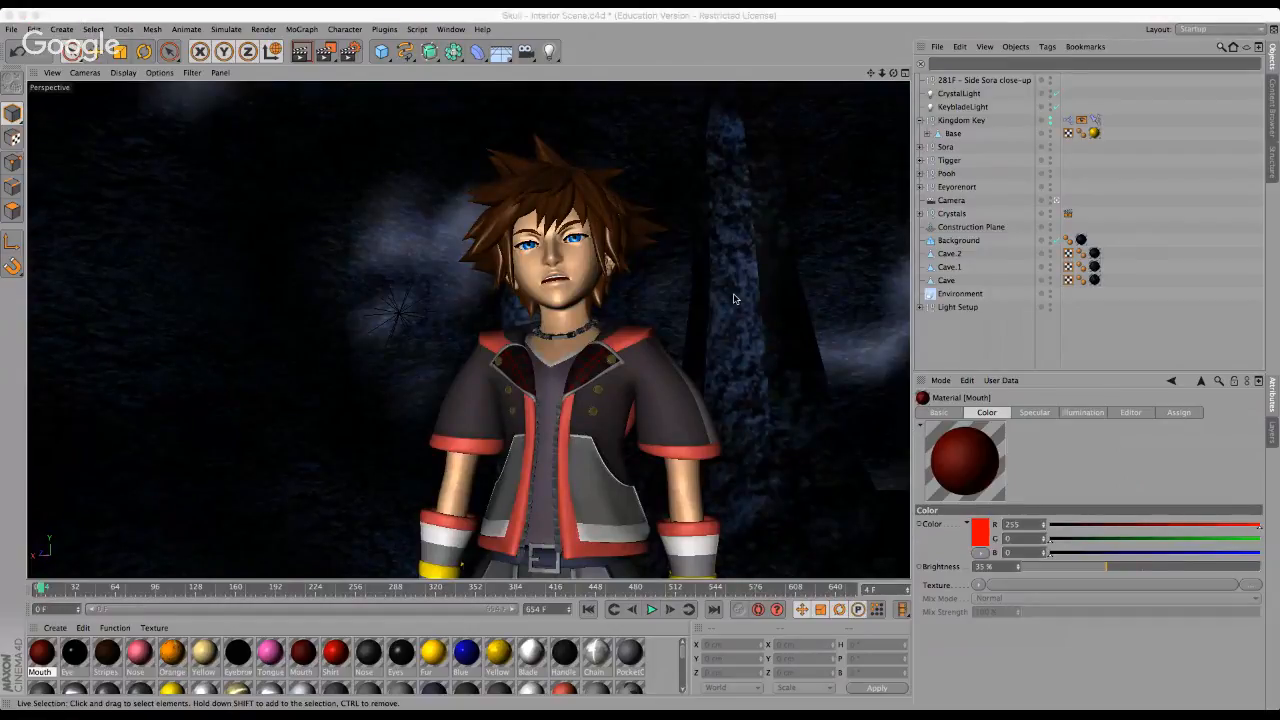
{"action": "left_click", "coordinate": [734, 299]}
{"action": "left_click_drag", "start_coordinate": [40, 588], "coordinate": [8, 604]}
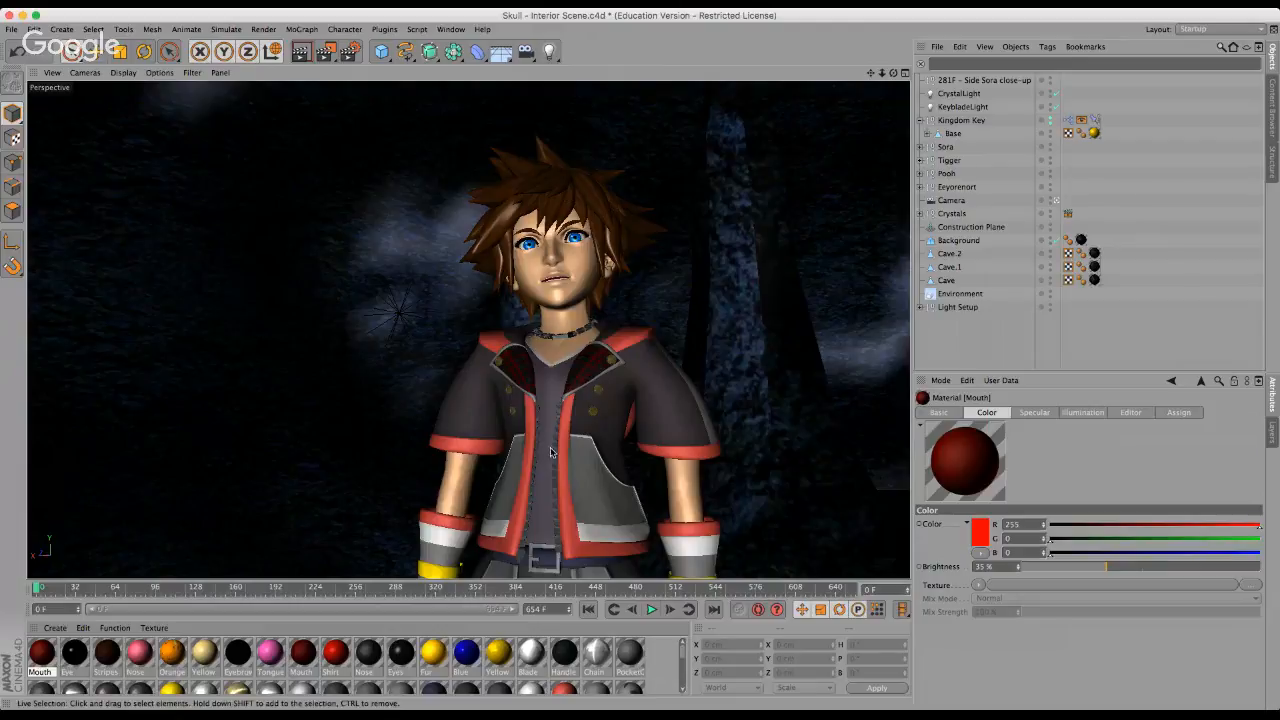
Look slightly closer at Sora at frame 0 and examine the material list down to its last entries.
{"action": "scroll", "coordinate": [540, 432], "scroll_direction": "down", "scroll_amount": 2}
{"action": "scroll", "coordinate": [540, 432], "scroll_direction": "up", "scroll_amount": 3}
{"action": "scroll", "coordinate": [540, 432], "scroll_direction": "down", "scroll_amount": 3}
{"action": "scroll", "coordinate": [540, 432], "scroll_direction": "up", "scroll_amount": 2}
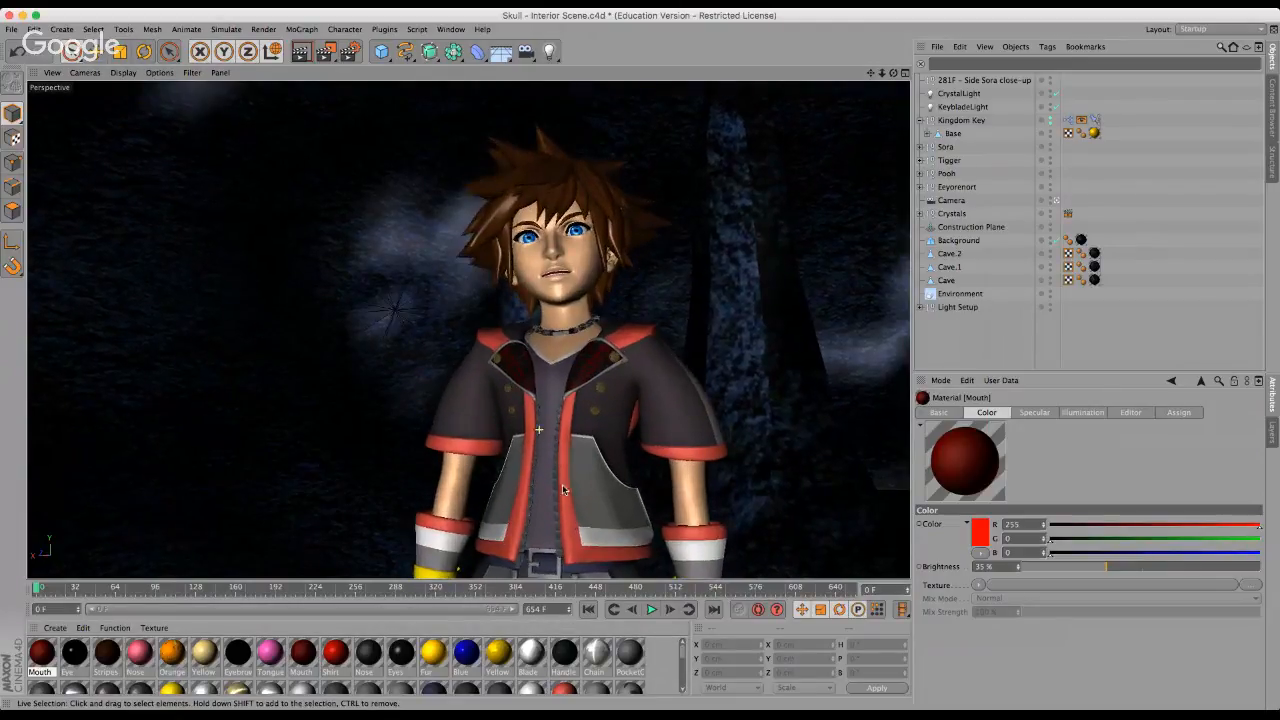
{"action": "scroll", "coordinate": [642, 640], "scroll_direction": "down", "scroll_amount": 5}
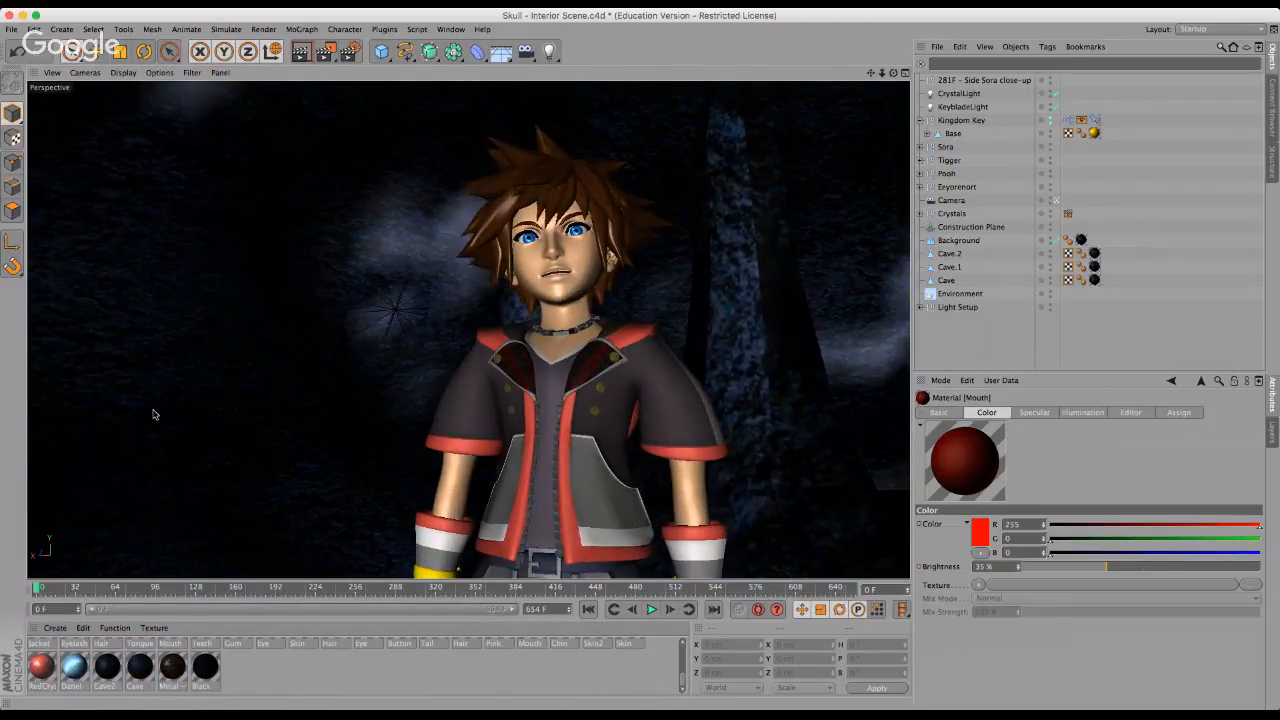
Select all the scene's materials and narrow the selection to part of the material list.
{"action": "scroll", "coordinate": [630, 665], "scroll_direction": "up", "scroll_amount": 5}
{"action": "key", "text": "ctrl+a"}
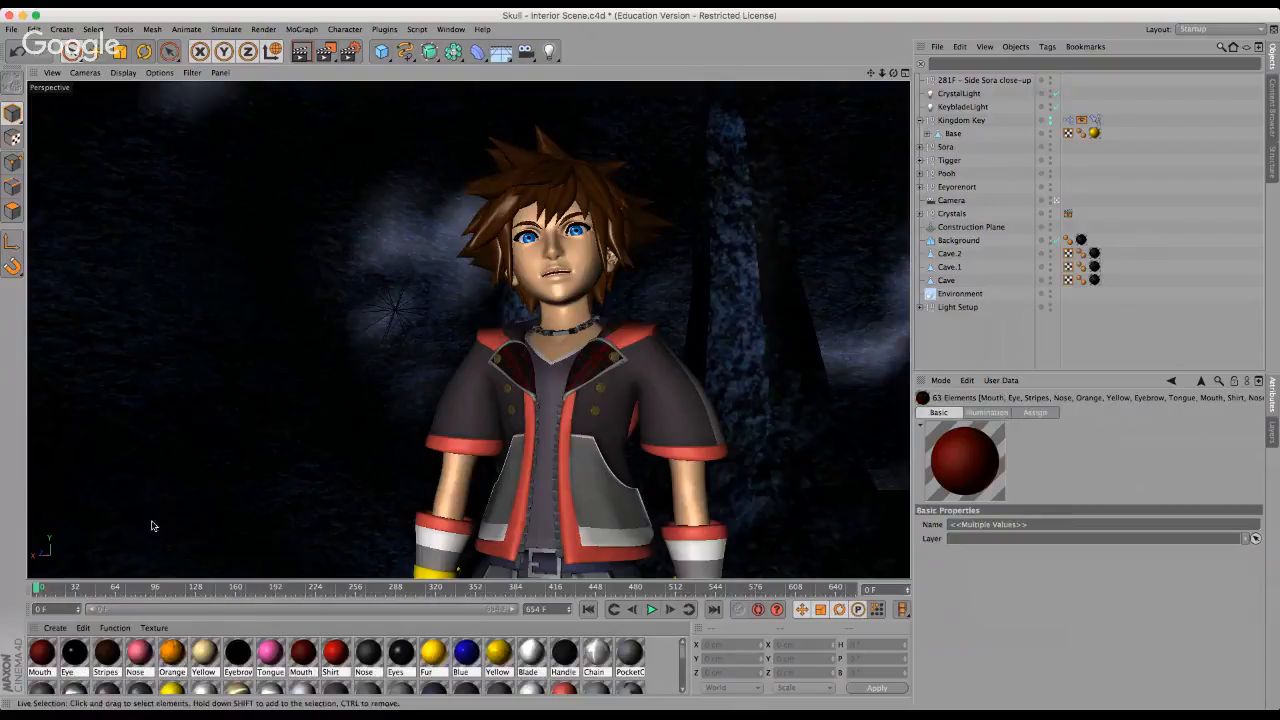
{"action": "left_click", "coordinate": [629, 674]}
{"action": "left_click_drag", "start_coordinate": [646, 655], "coordinate": [34, 696]}
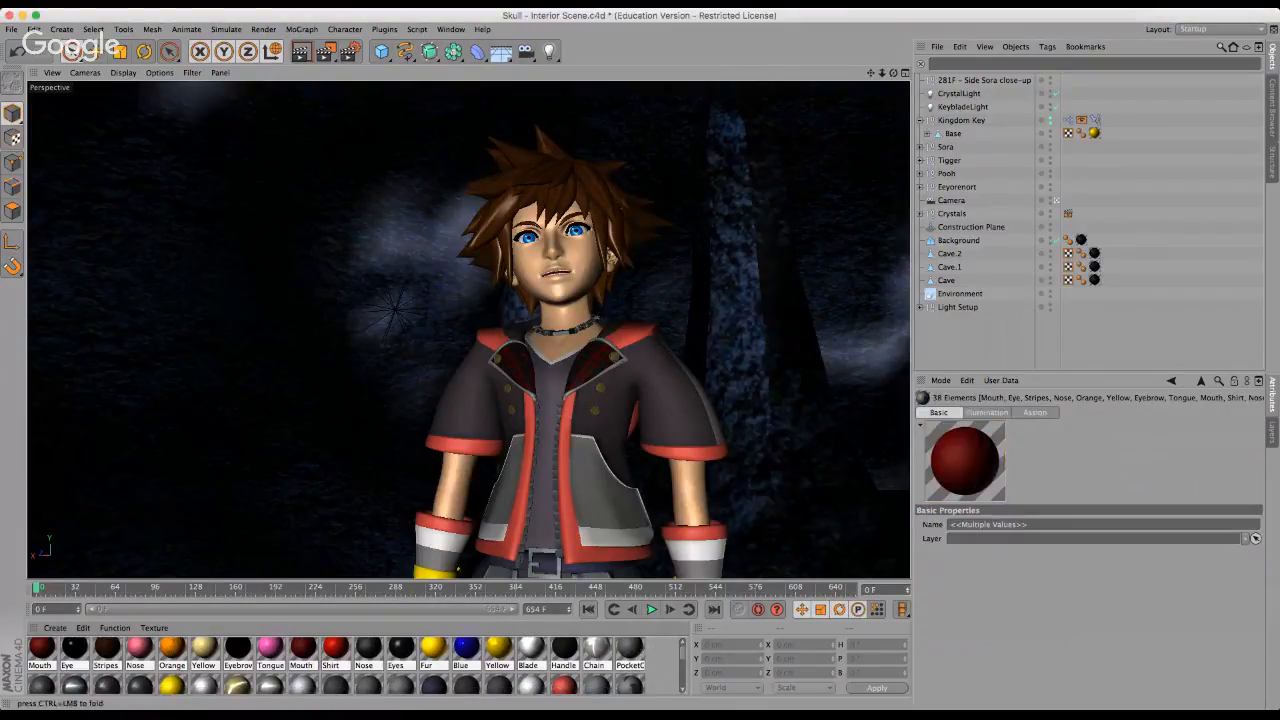
{"action": "right_click", "coordinate": [58, 692]}
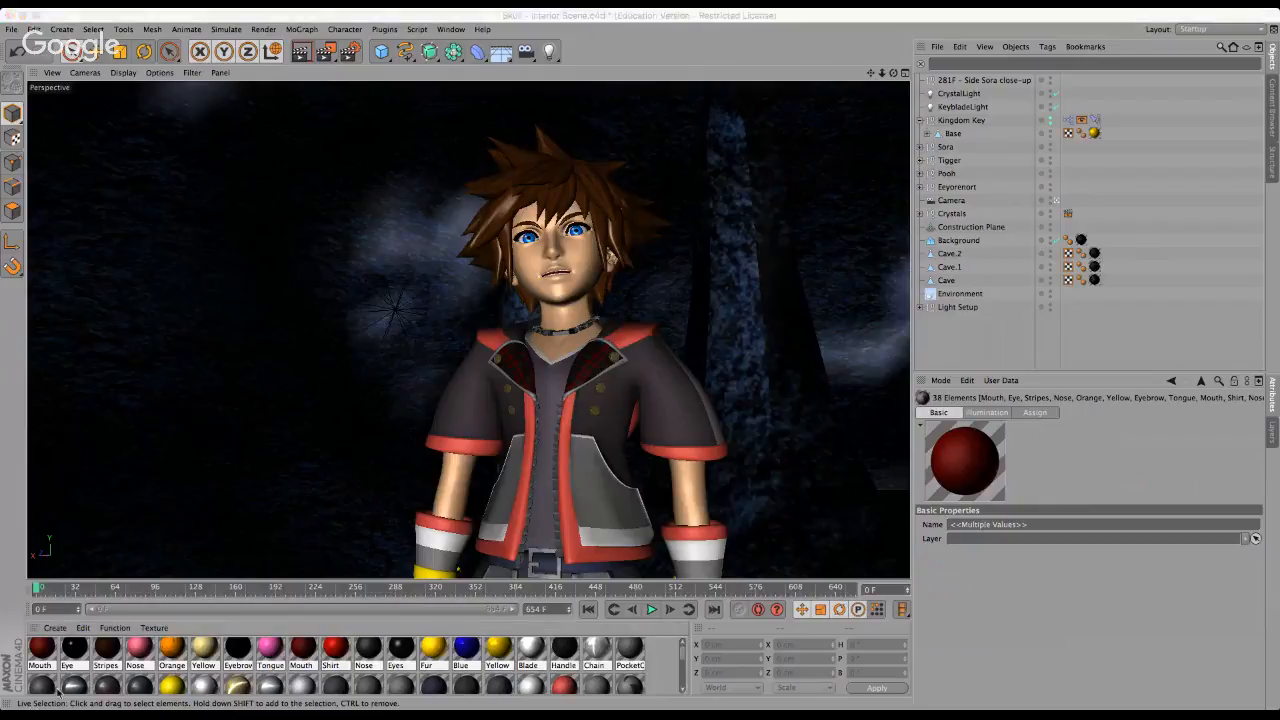
Switch to Scene 1.c4d and examine the Extras group and the Compositing tags of the rose_09_01 (0.28 m).4 and .3 objects.
{"action": "left_click", "coordinate": [838, 286]}
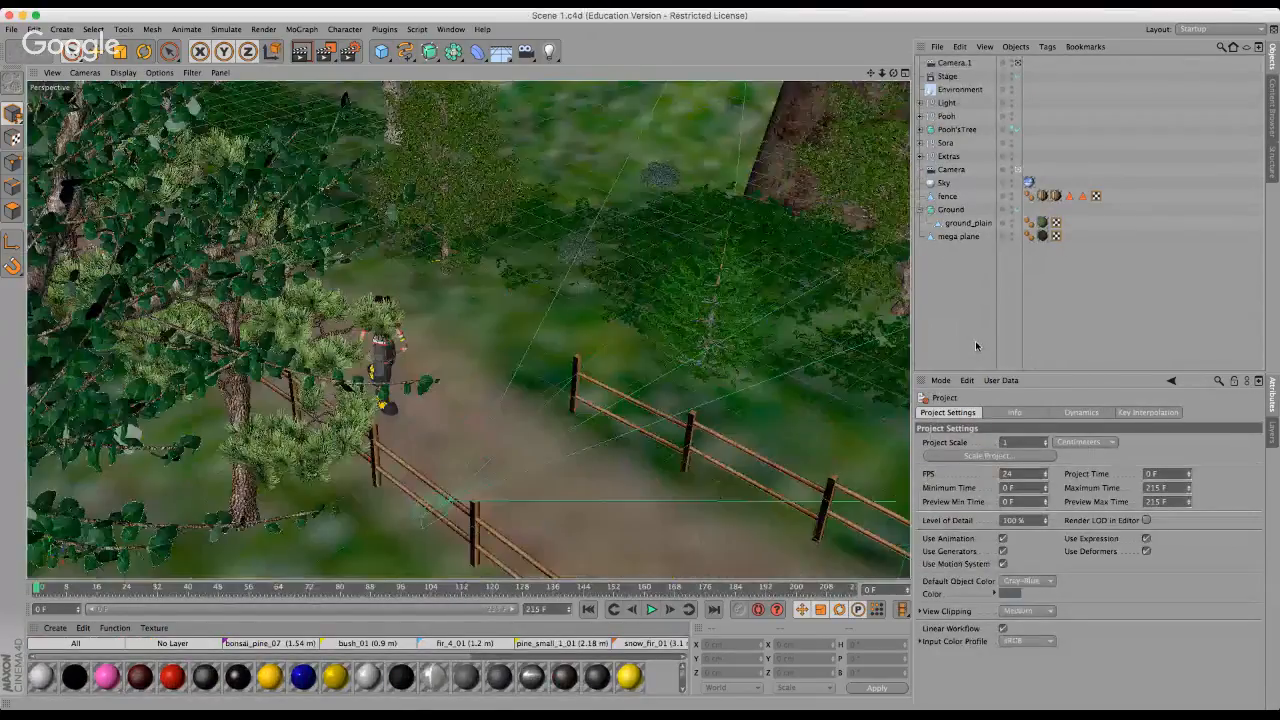
{"action": "left_click", "coordinate": [920, 156]}
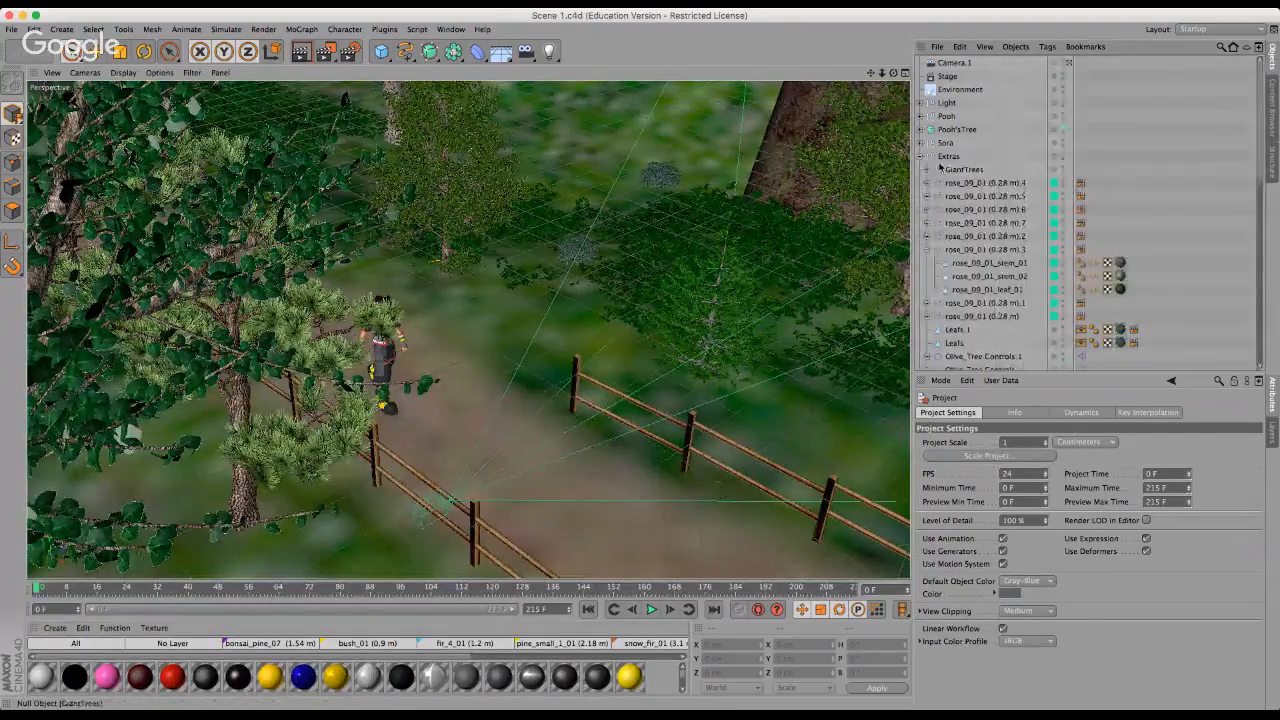
{"action": "left_click", "coordinate": [1080, 185]}
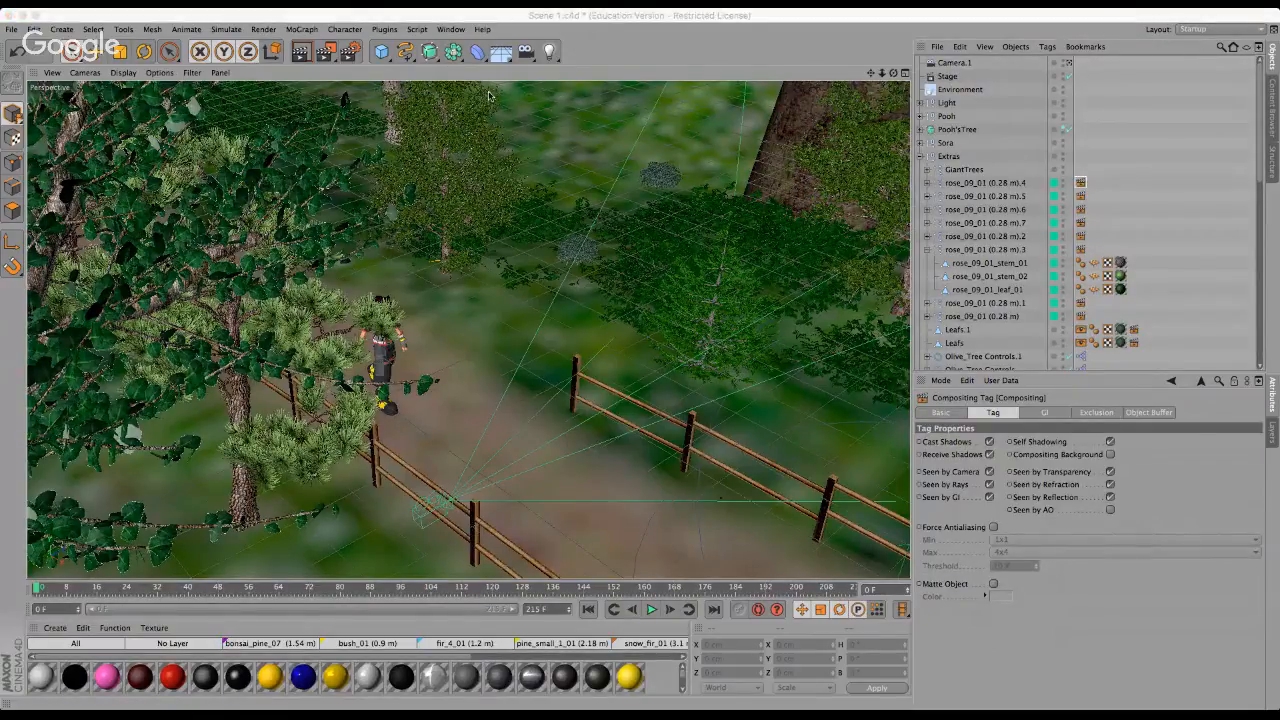
{"action": "left_click", "coordinate": [25, 22]}
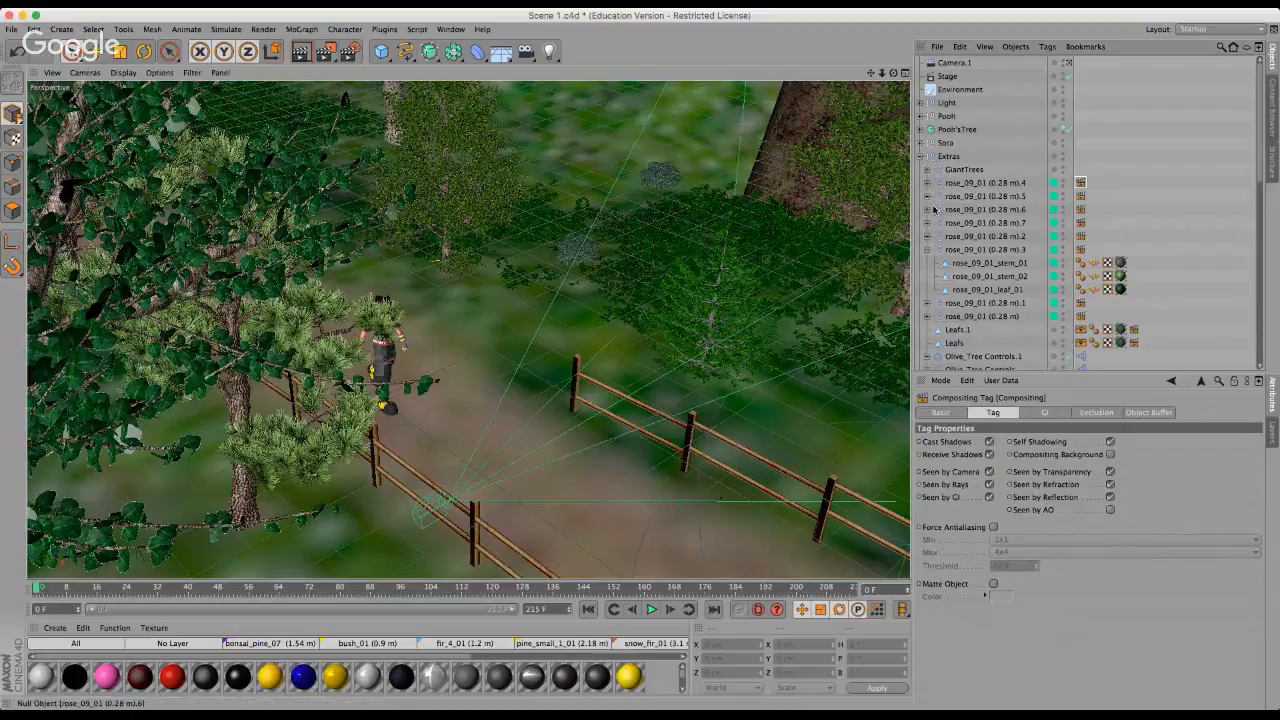
{"action": "left_click", "coordinate": [1080, 249]}
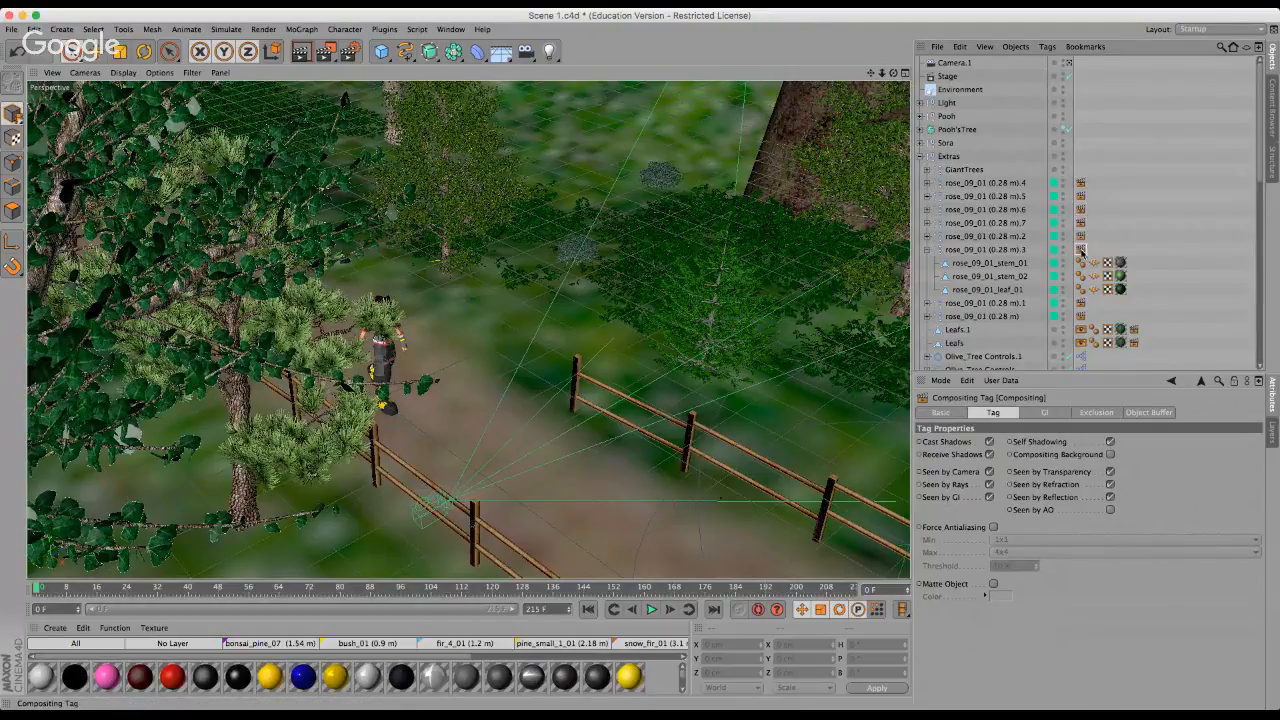
{"action": "left_click", "coordinate": [1161, 150]}
{"action": "left_click", "coordinate": [920, 156]}
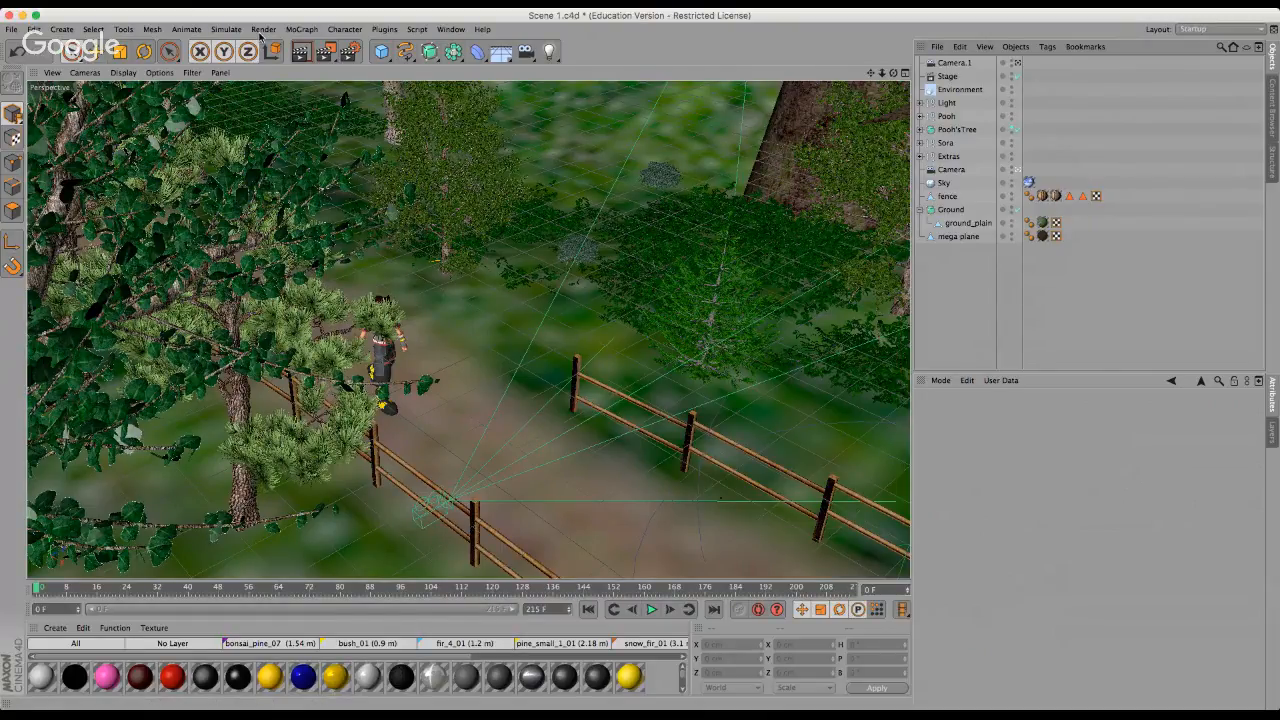
Preview the Scene 1.c4d shot at frame 214, scrub from the start through frames 50 and 101, and return to the start.
{"action": "left_click", "coordinate": [852, 588]}
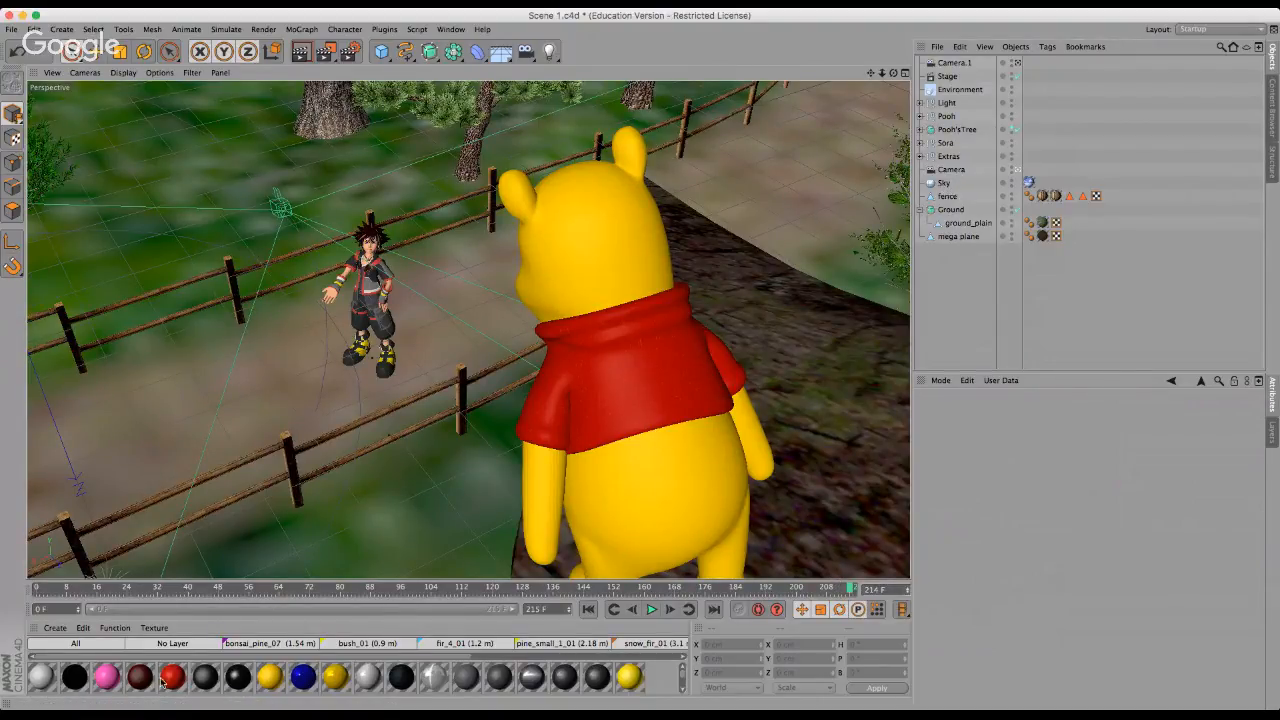
{"action": "left_click", "coordinate": [35, 587]}
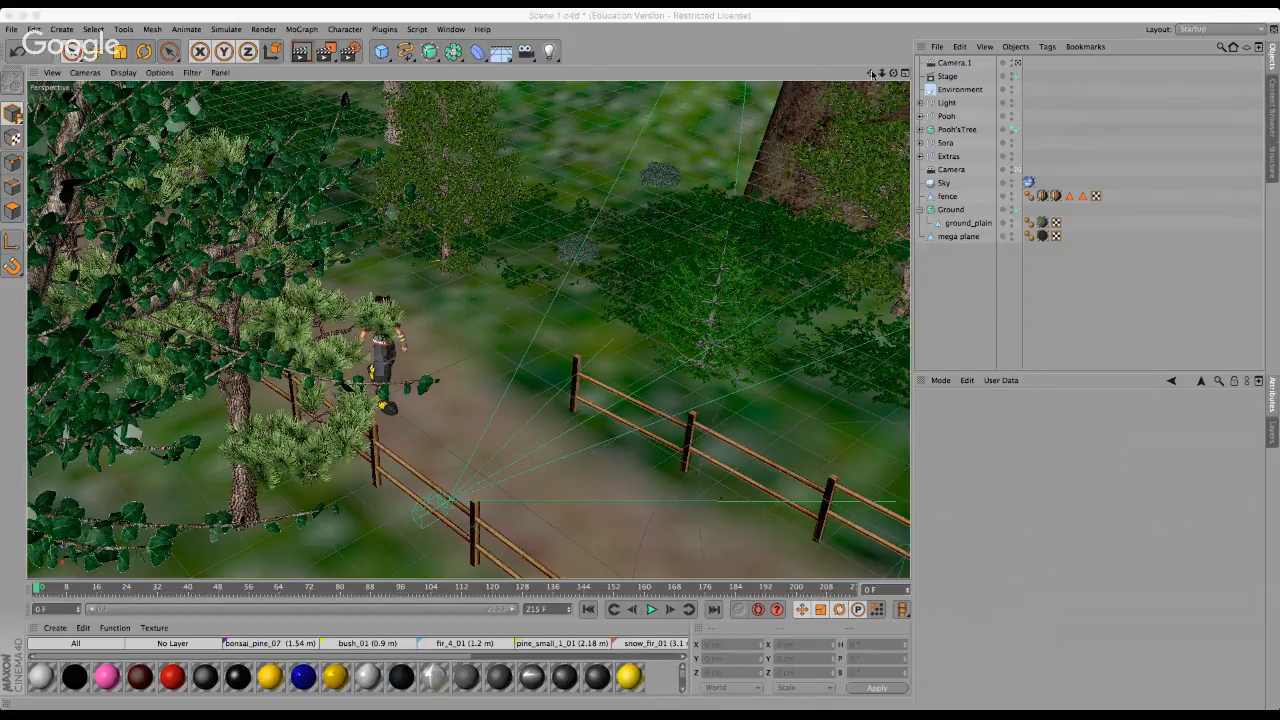
{"action": "left_click", "coordinate": [846, 12]}
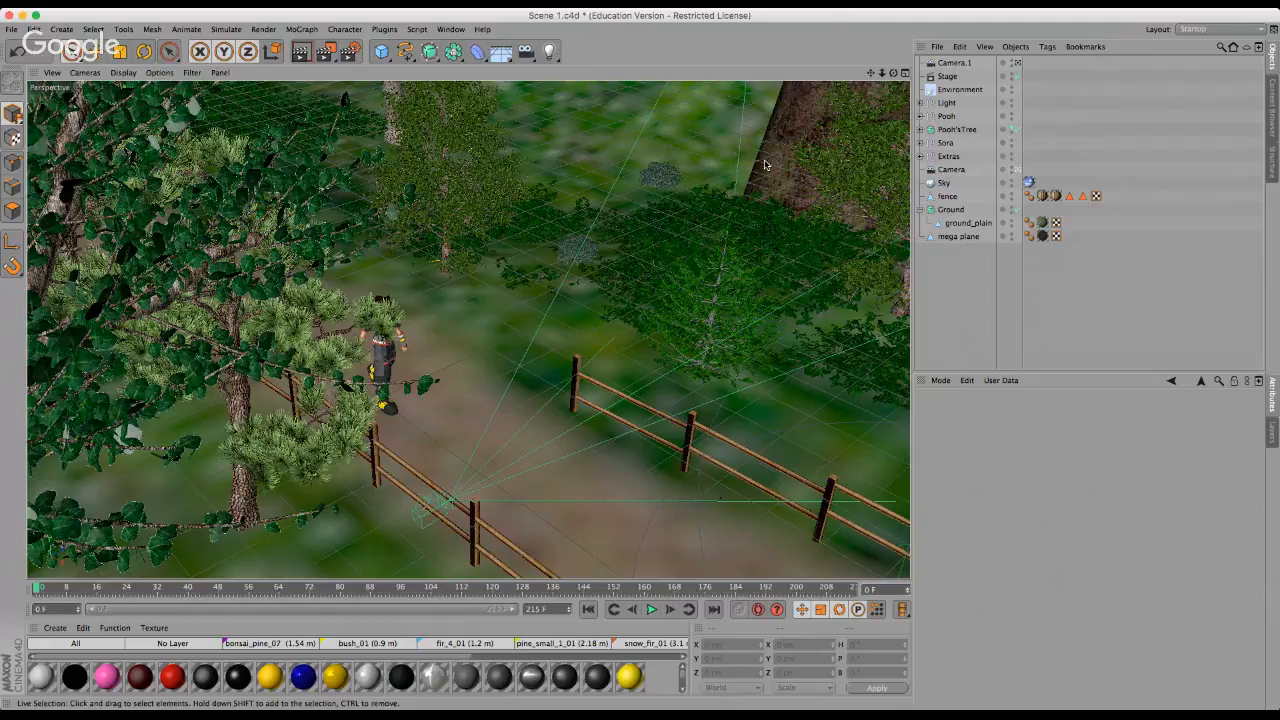
{"action": "left_click", "coordinate": [57, 589]}
{"action": "left_click_drag", "start_coordinate": [57, 589], "coordinate": [218, 583]}
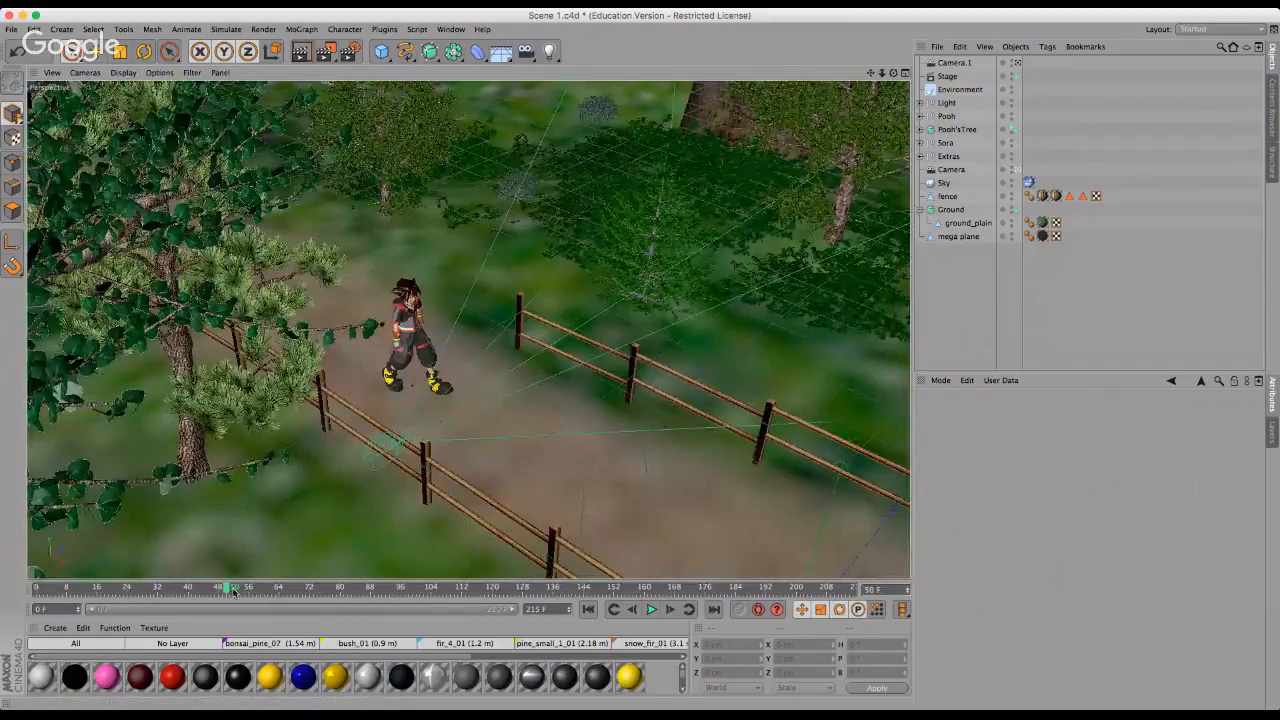
{"action": "left_click_drag", "start_coordinate": [235, 591], "coordinate": [421, 587]}
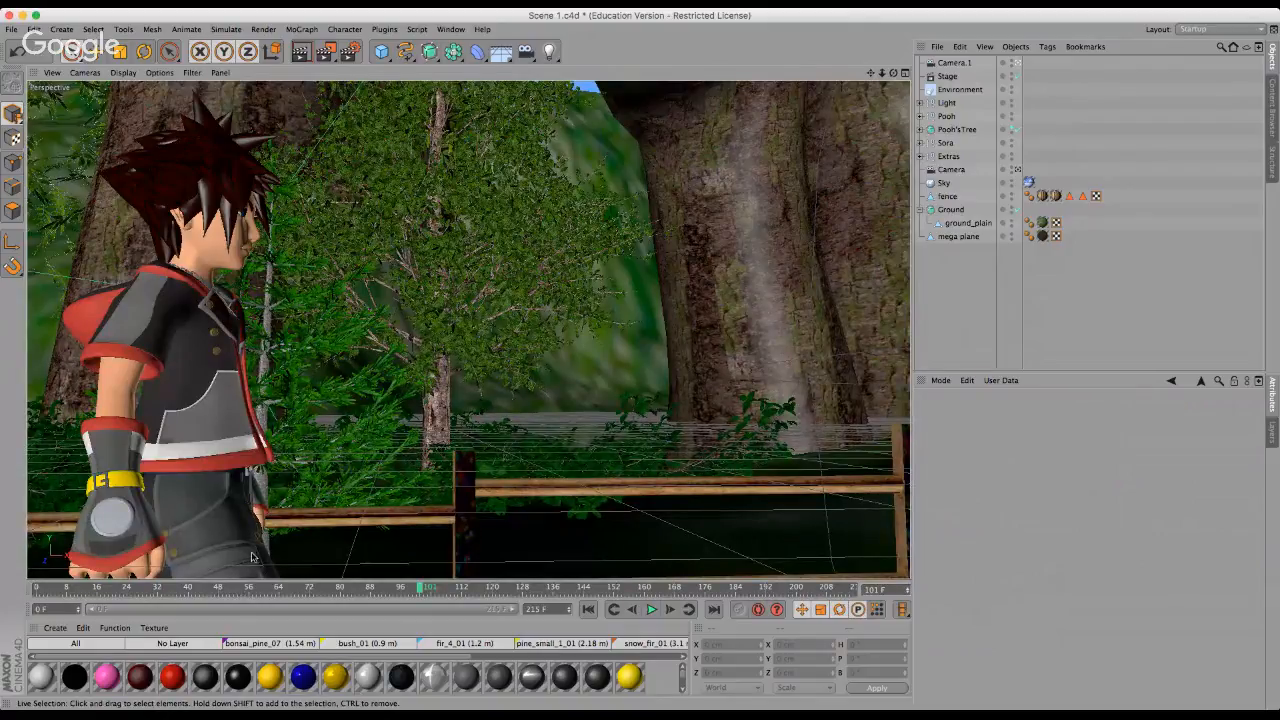
{"action": "left_click", "coordinate": [38, 590]}
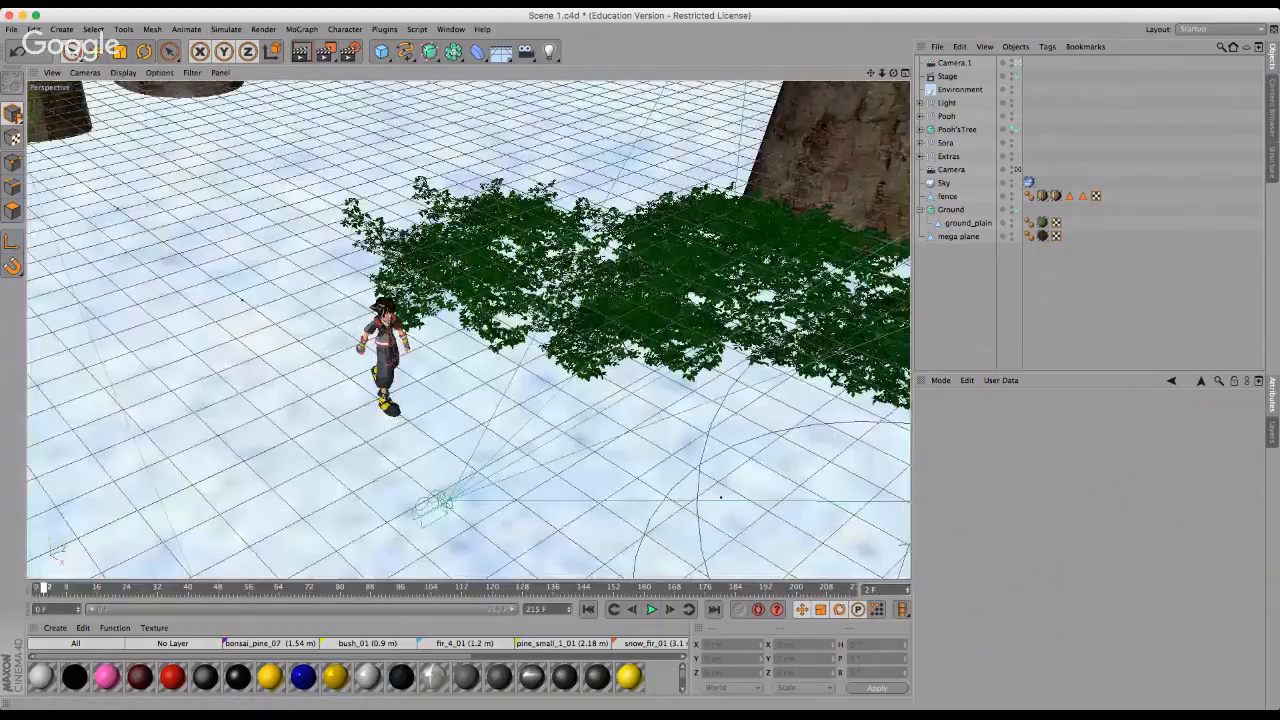
Bring up the open Sora.c4d model and switch to KH3 Sora.c4d.
{"action": "left_click", "coordinate": [441, 30]}
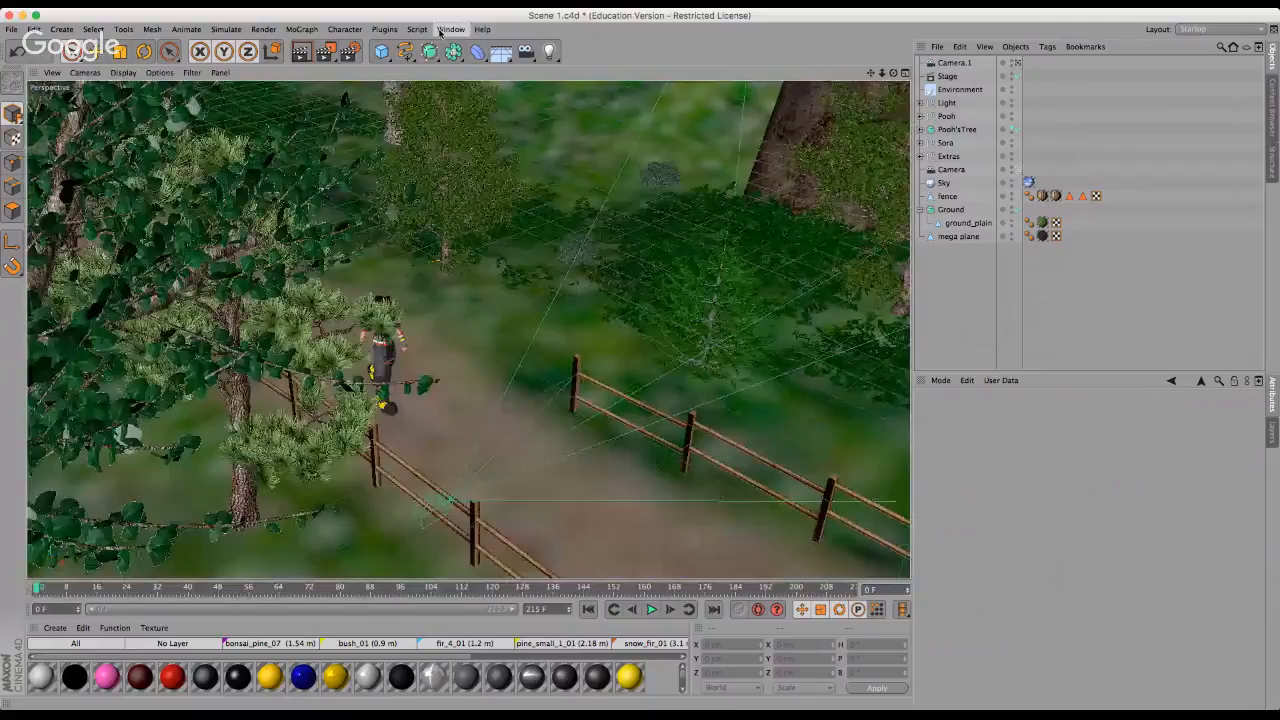
{"action": "left_click", "coordinate": [509, 375]}
{"action": "left_click", "coordinate": [450, 29]}
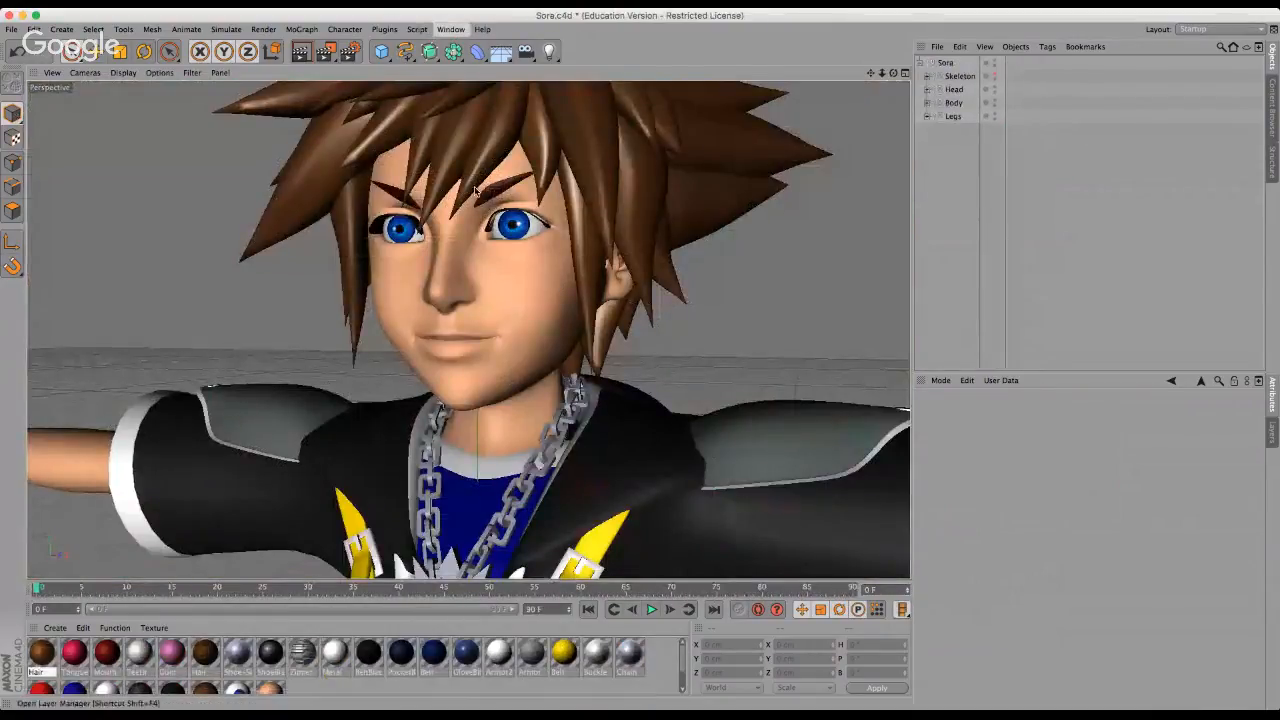
{"action": "left_click", "coordinate": [490, 379]}
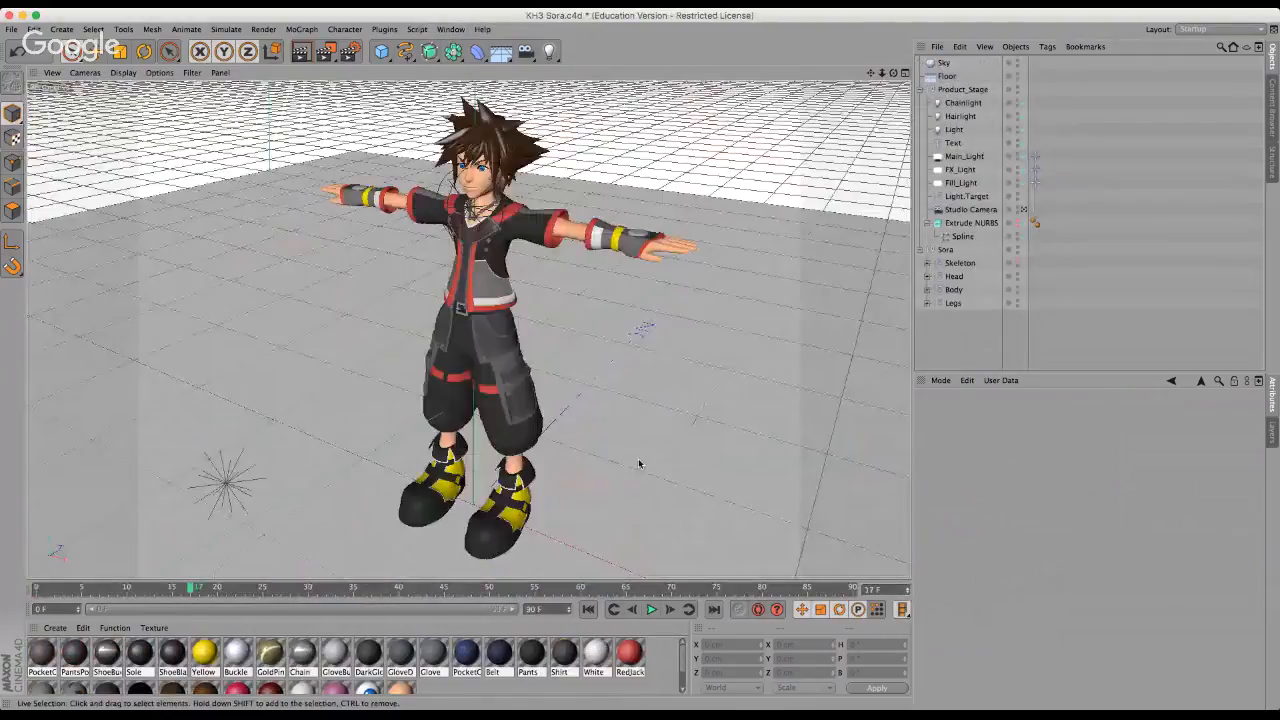
Examine the KH3 Sora model's face and upper body up close, check the parts in its Head group, and view the figure from farther away.
{"action": "scroll", "coordinate": [472, 122], "scroll_direction": "up", "scroll_amount": 5}
{"action": "scroll", "coordinate": [478, 124], "scroll_direction": "up", "scroll_amount": 5}
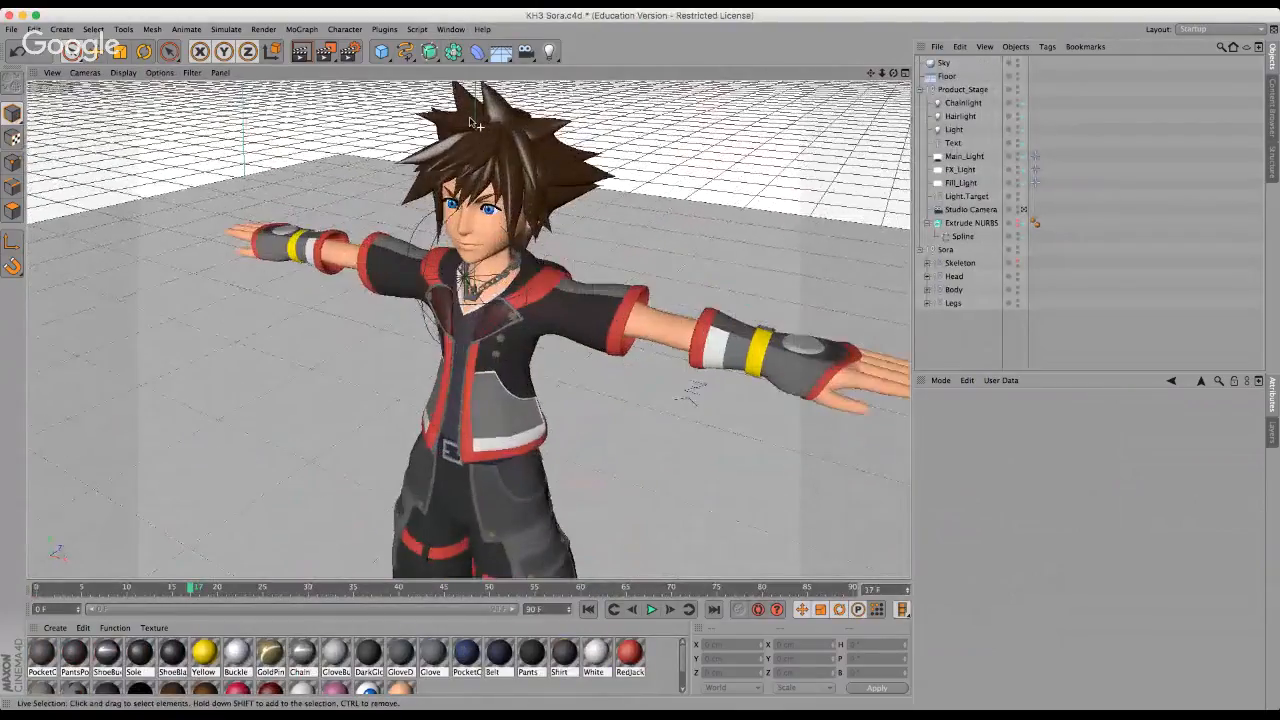
{"action": "left_click_drag", "start_coordinate": [642, 360], "coordinate": [648, 272], "text": "alt"}
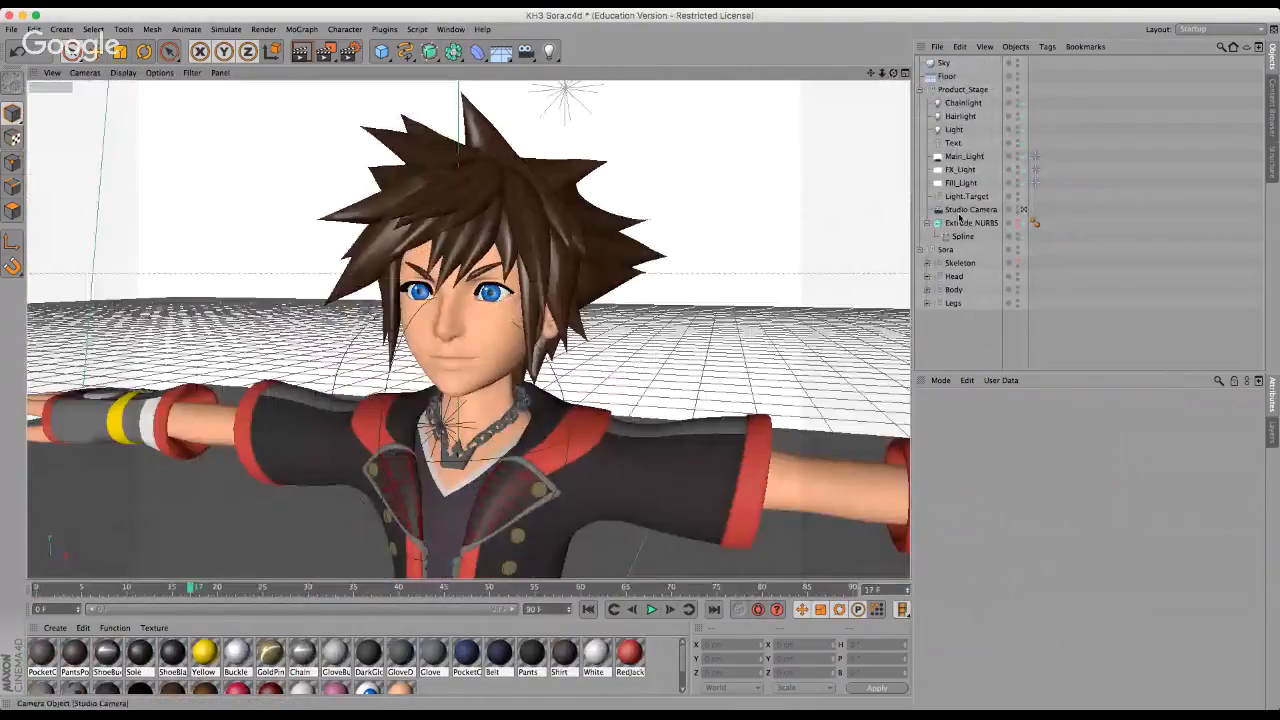
{"action": "left_click", "coordinate": [927, 263]}
{"action": "left_click", "coordinate": [927, 263]}
{"action": "left_click", "coordinate": [927, 263]}
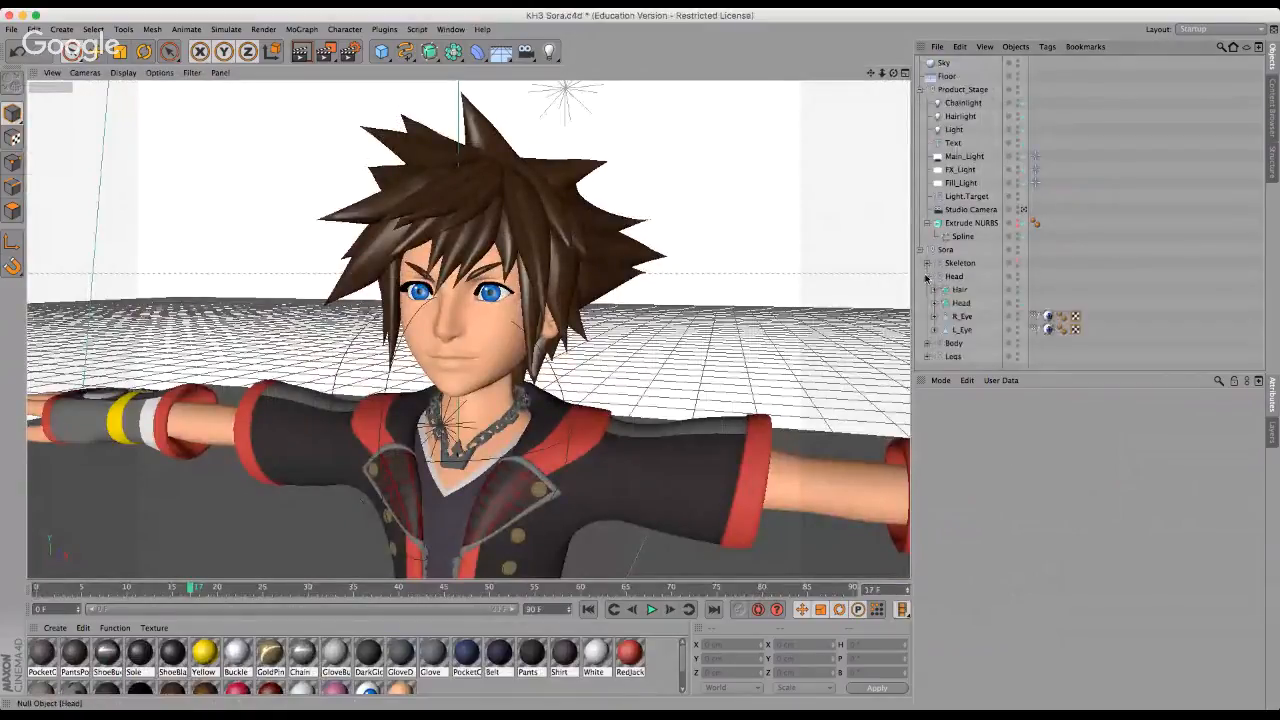
{"action": "left_click", "coordinate": [927, 263]}
{"action": "scroll", "coordinate": [462, 120], "scroll_direction": "down", "scroll_amount": 10}
{"action": "scroll", "coordinate": [462, 120], "scroll_direction": "down", "scroll_amount": 4}
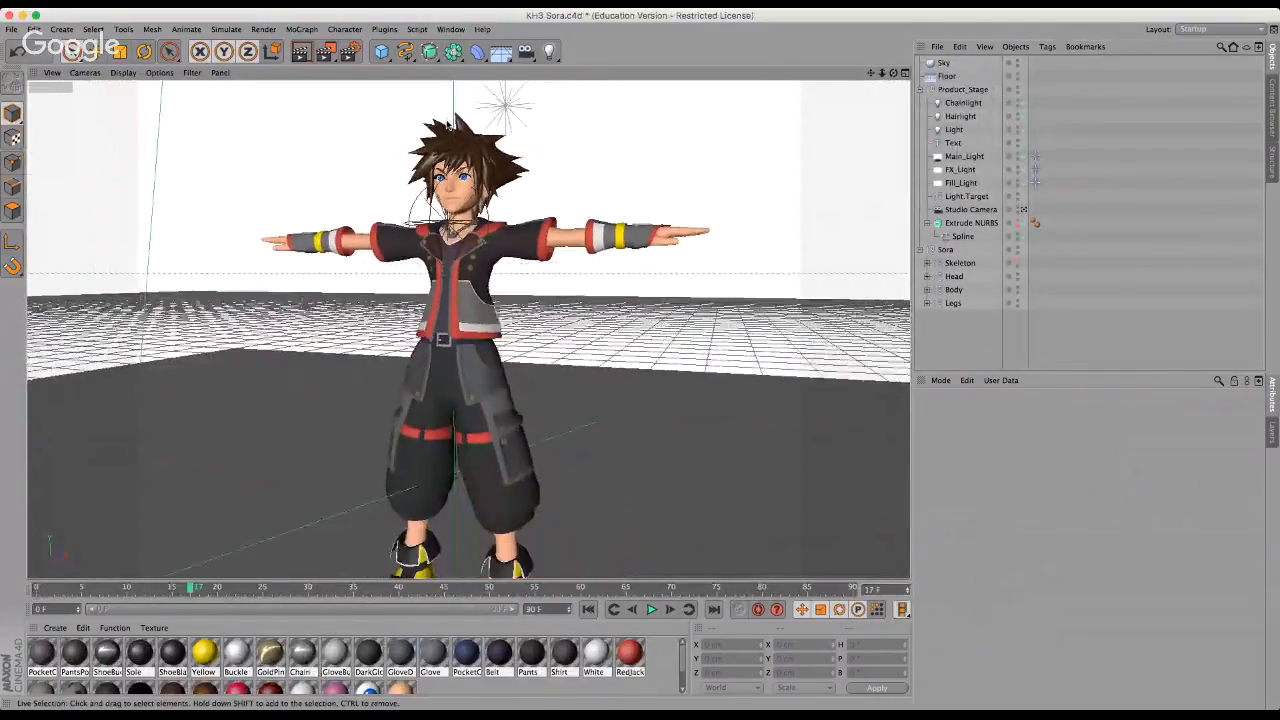
Look at Scene1.c4d, switch to KH3Book Scene.c4d, and scrub its timeline from frame 0 to frame 22.
{"action": "left_click", "coordinate": [507, 329]}
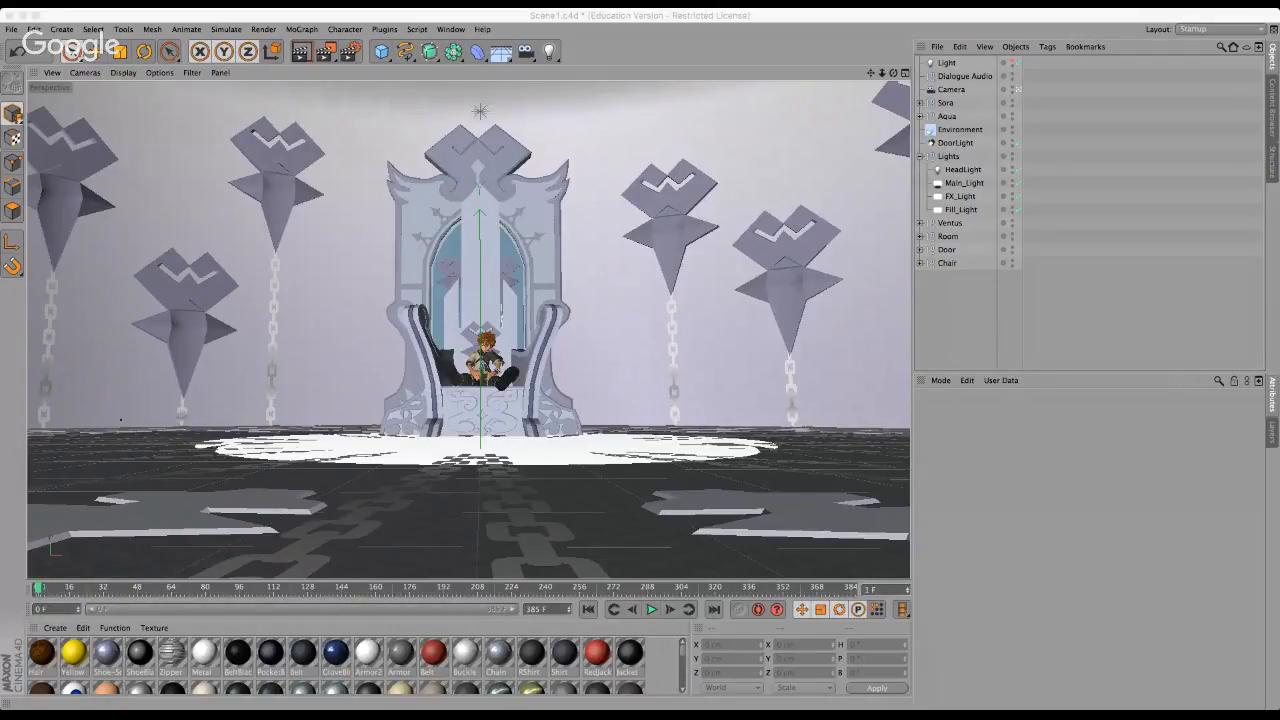
{"action": "left_click", "coordinate": [847, 226]}
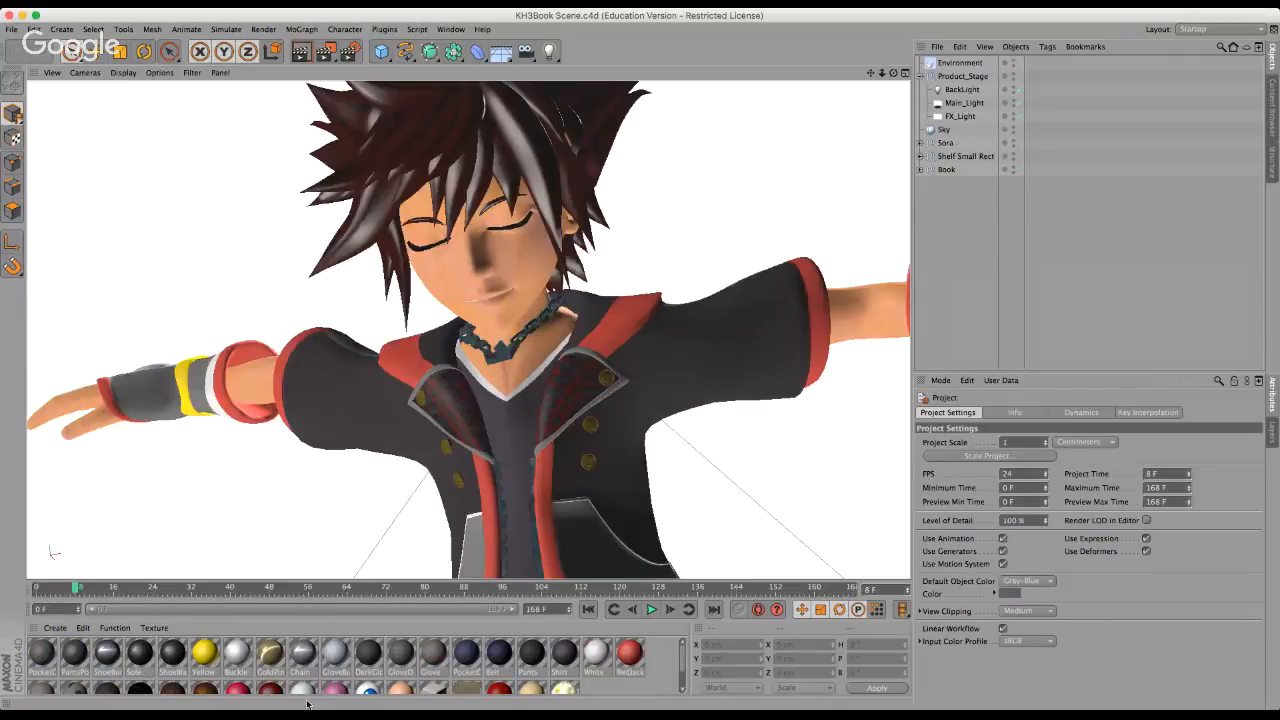
{"action": "left_click", "coordinate": [45, 586]}
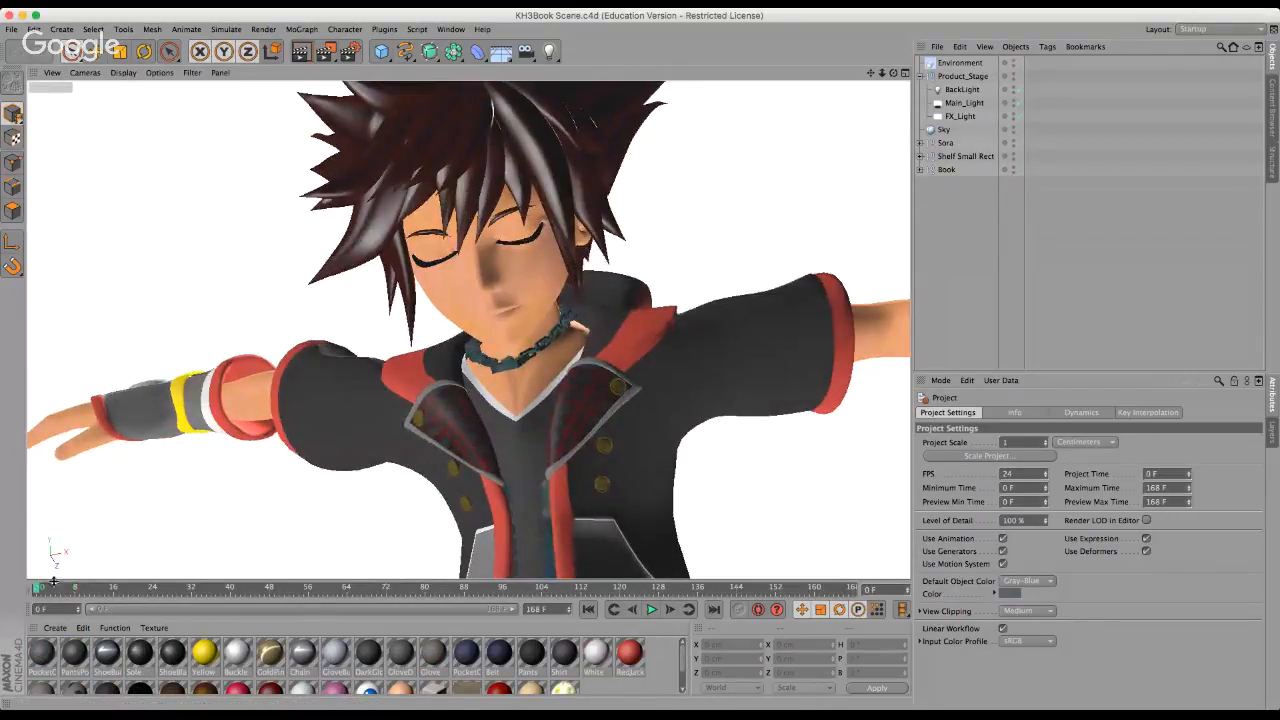
{"action": "left_click_drag", "start_coordinate": [53, 583], "coordinate": [143, 594]}
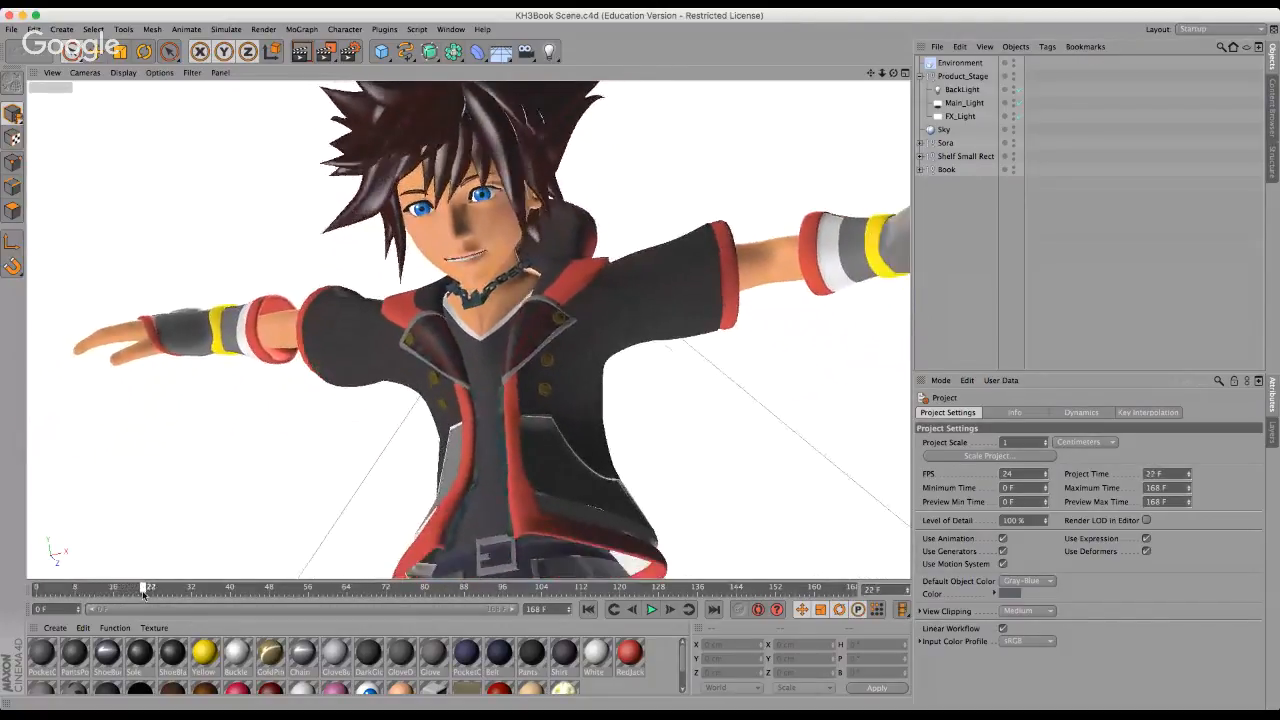
Look through the KH3Book scene's materials, view the RedJacket material, and select all materials.
{"action": "scroll", "coordinate": [631, 650], "scroll_direction": "down", "scroll_amount": 2}
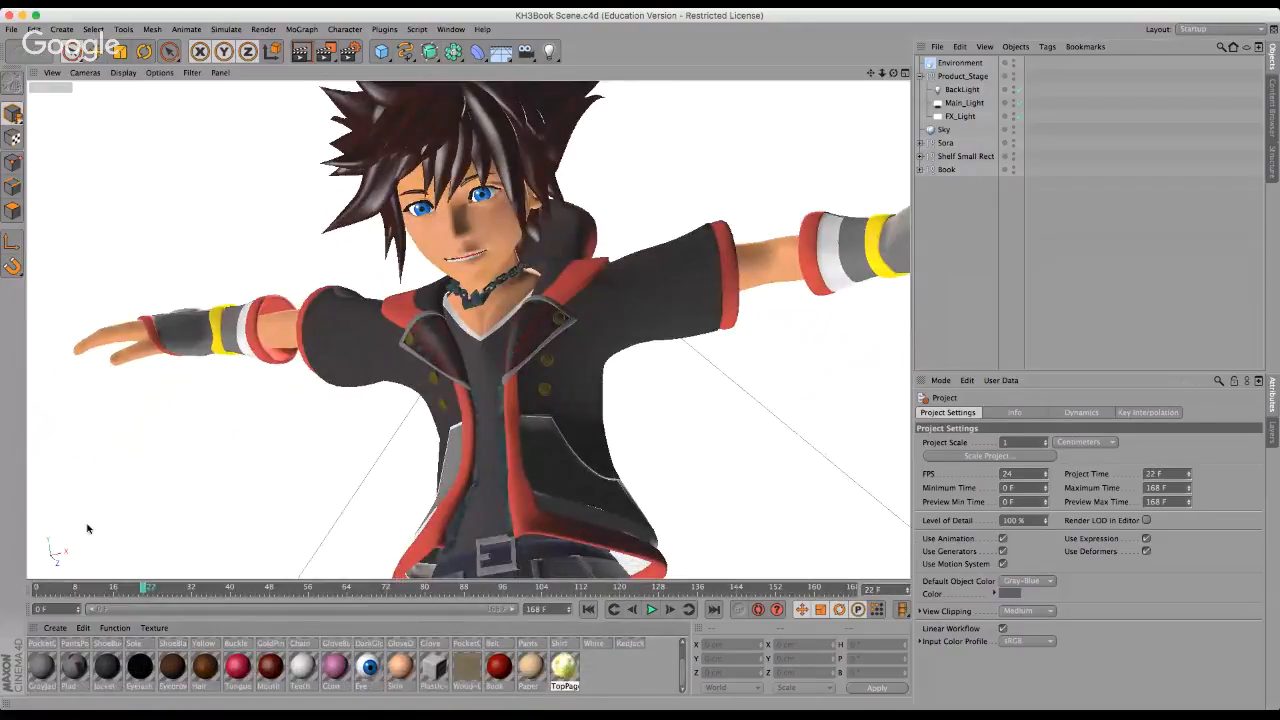
{"action": "scroll", "coordinate": [600, 660], "scroll_direction": "up", "scroll_amount": 2}
{"action": "left_click", "coordinate": [636, 652]}
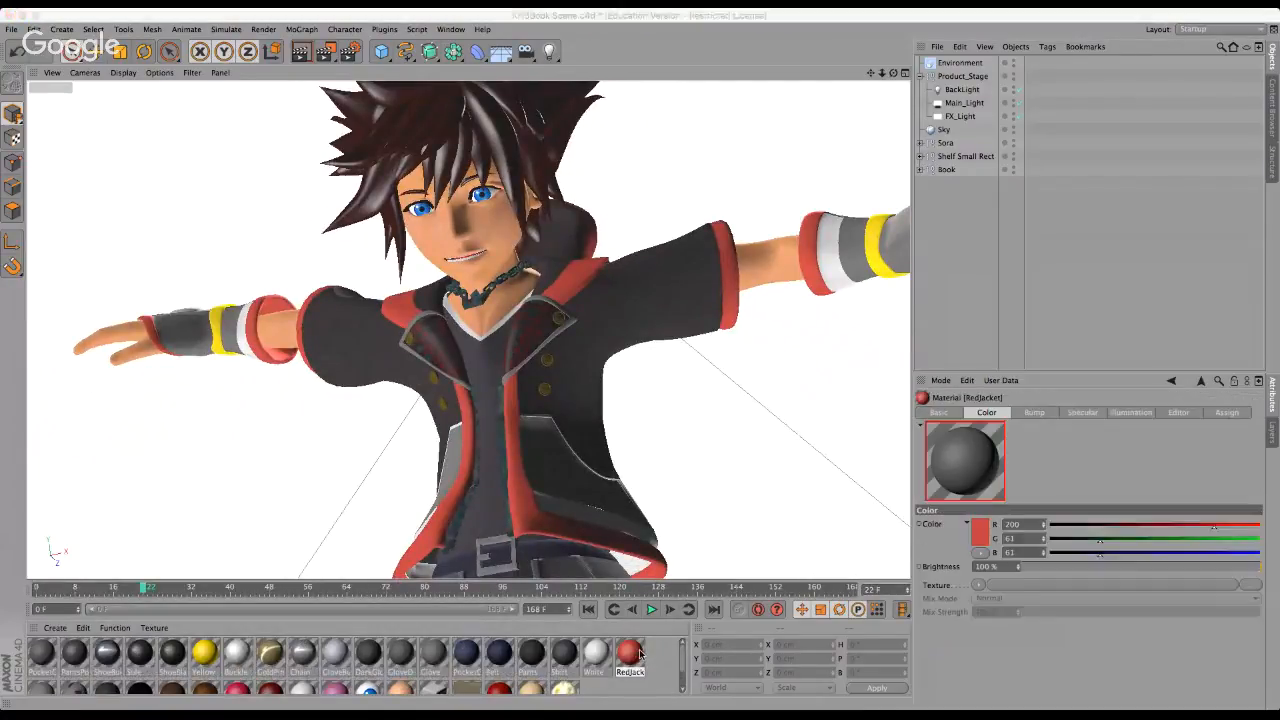
{"action": "key", "text": "super+a"}
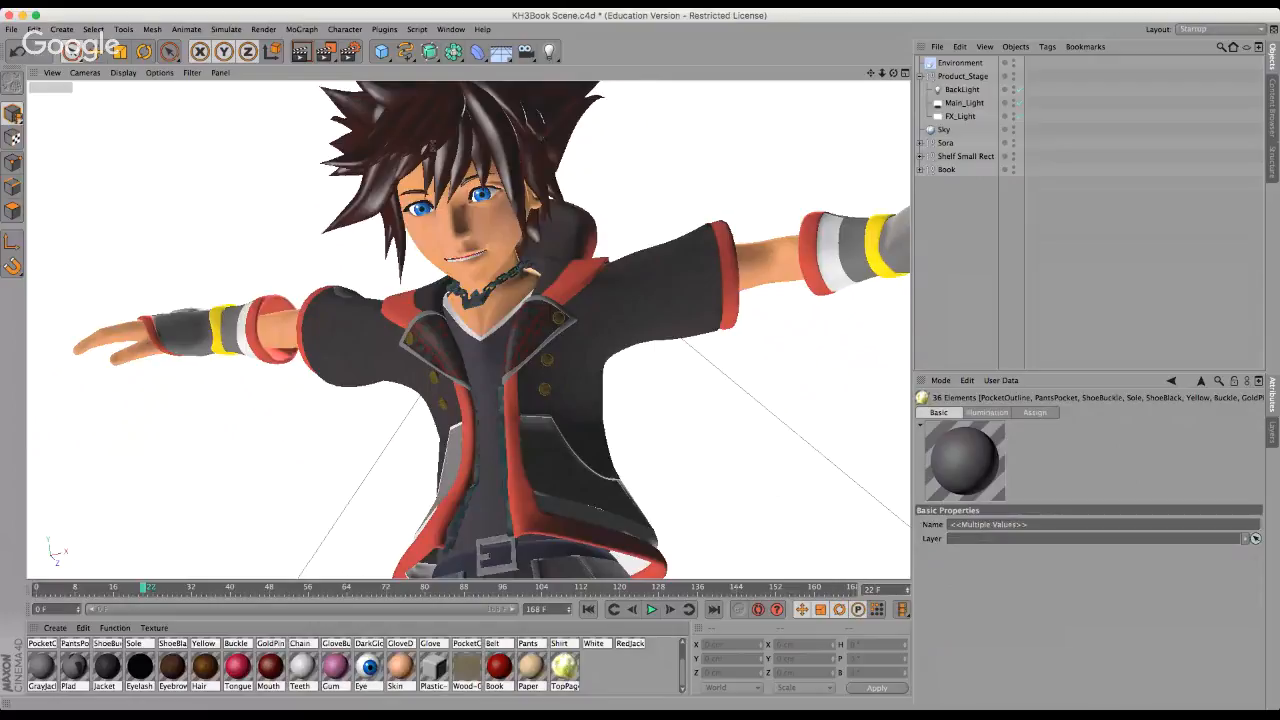
Change the viewport's rendering option and display shading for the KH3Book scene.
{"action": "key", "text": "super+Tab"}
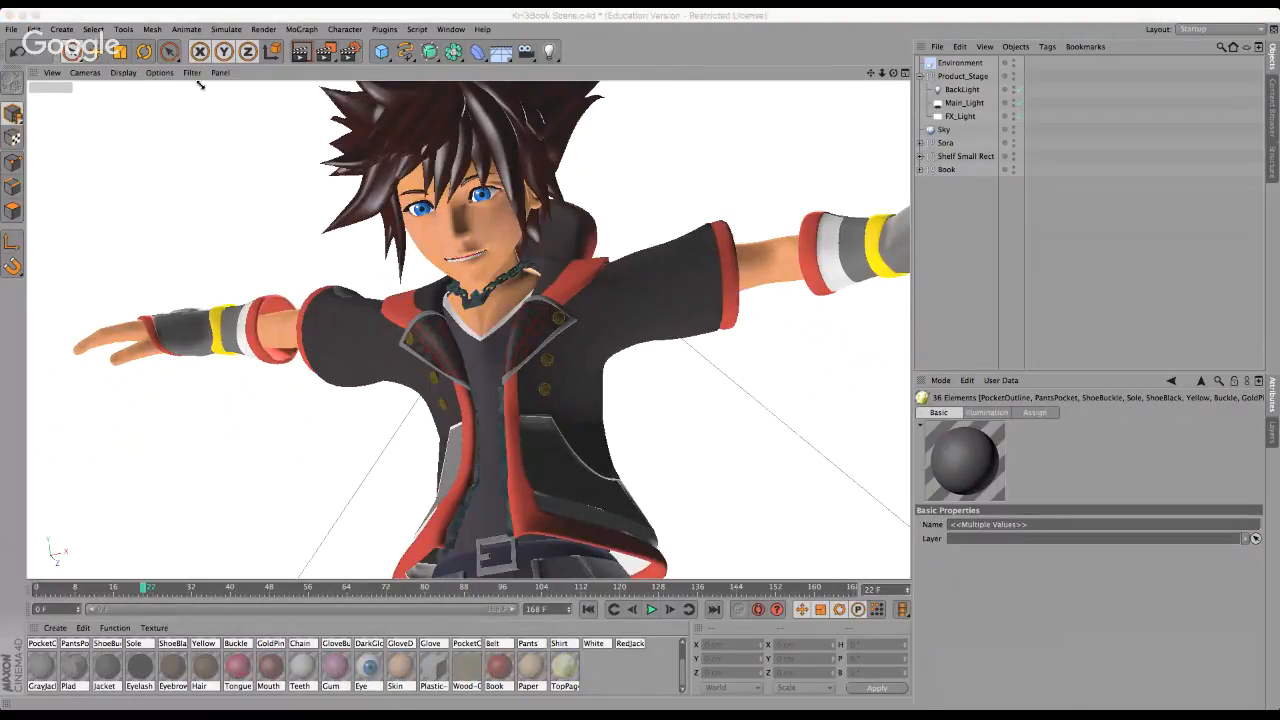
{"action": "left_click", "coordinate": [206, 87]}
{"action": "left_click", "coordinate": [170, 74]}
{"action": "left_click", "coordinate": [201, 144]}
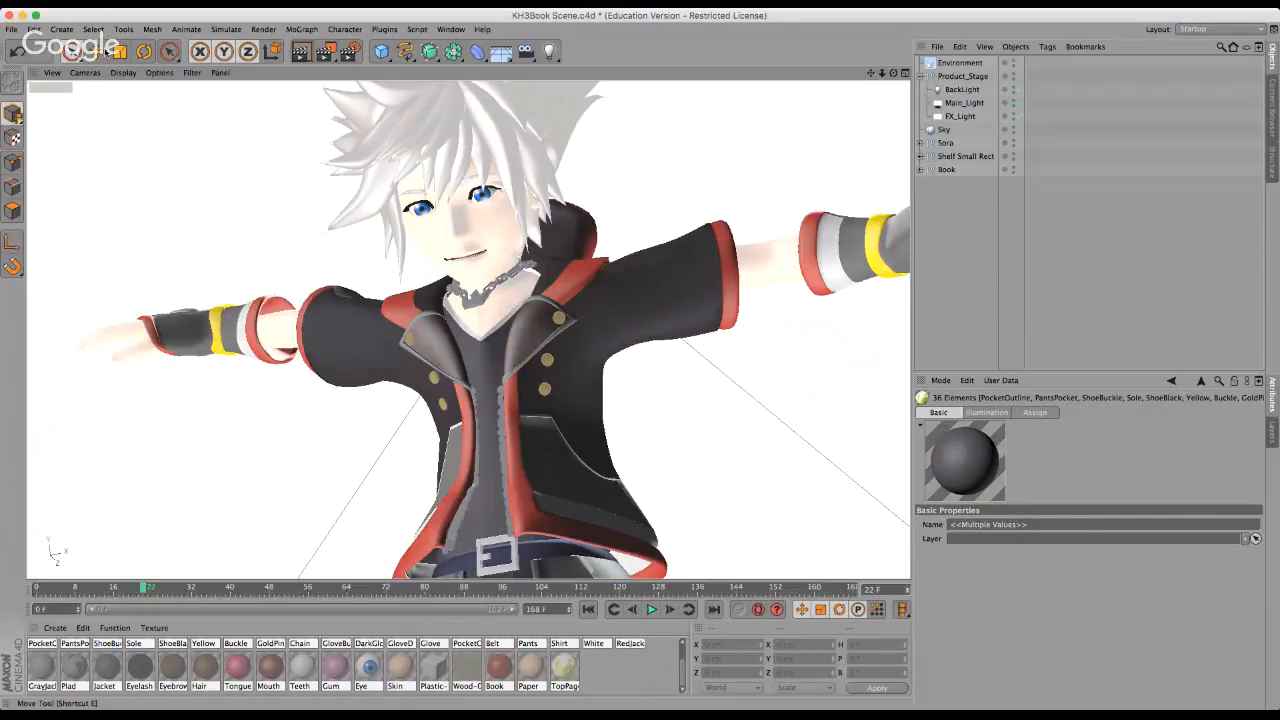
{"action": "left_click", "coordinate": [120, 75]}
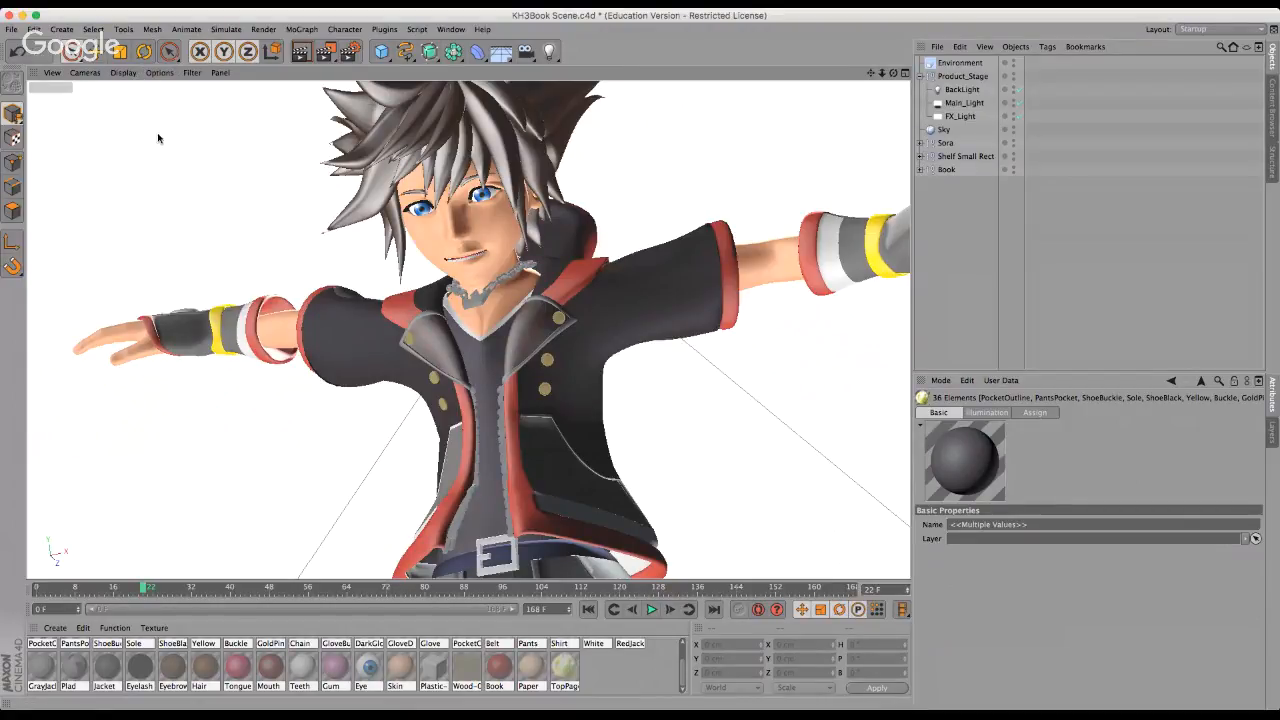
Preview Sora's fall toward the book by scrubbing through frames 39 and 116 to frame 159.
{"action": "left_click", "coordinate": [228, 587]}
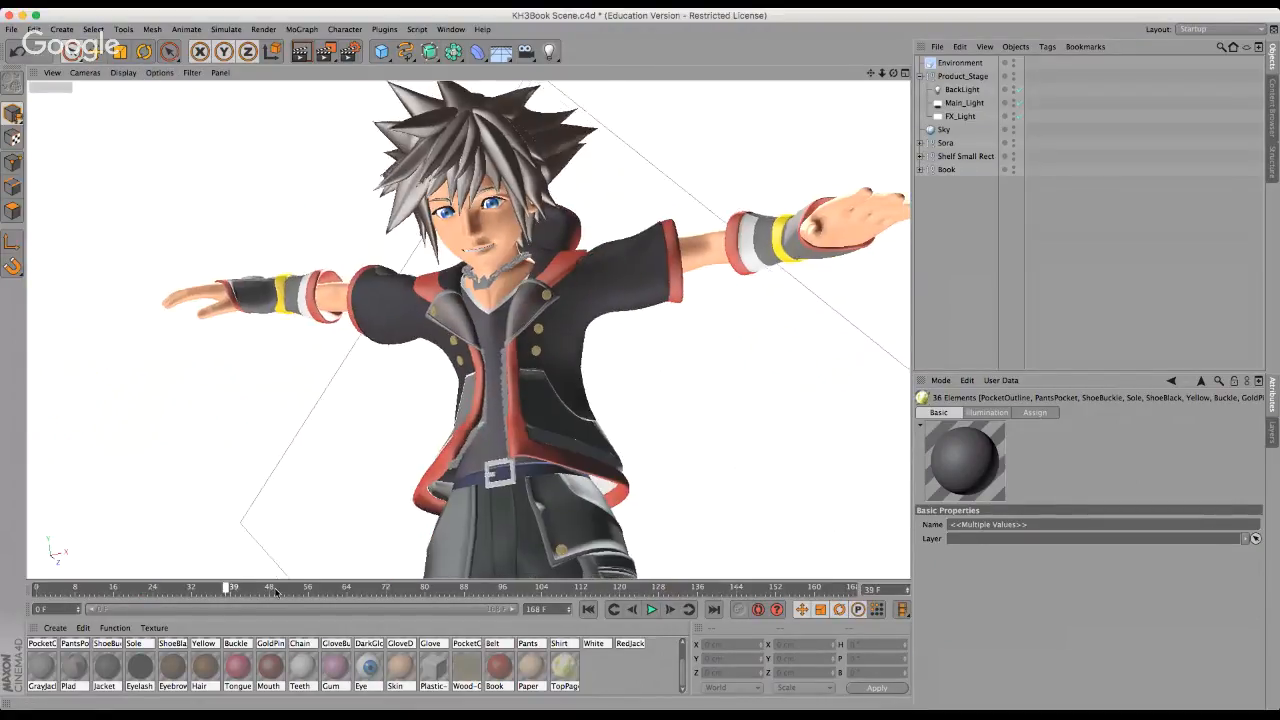
{"action": "left_click_drag", "start_coordinate": [277, 592], "coordinate": [602, 579]}
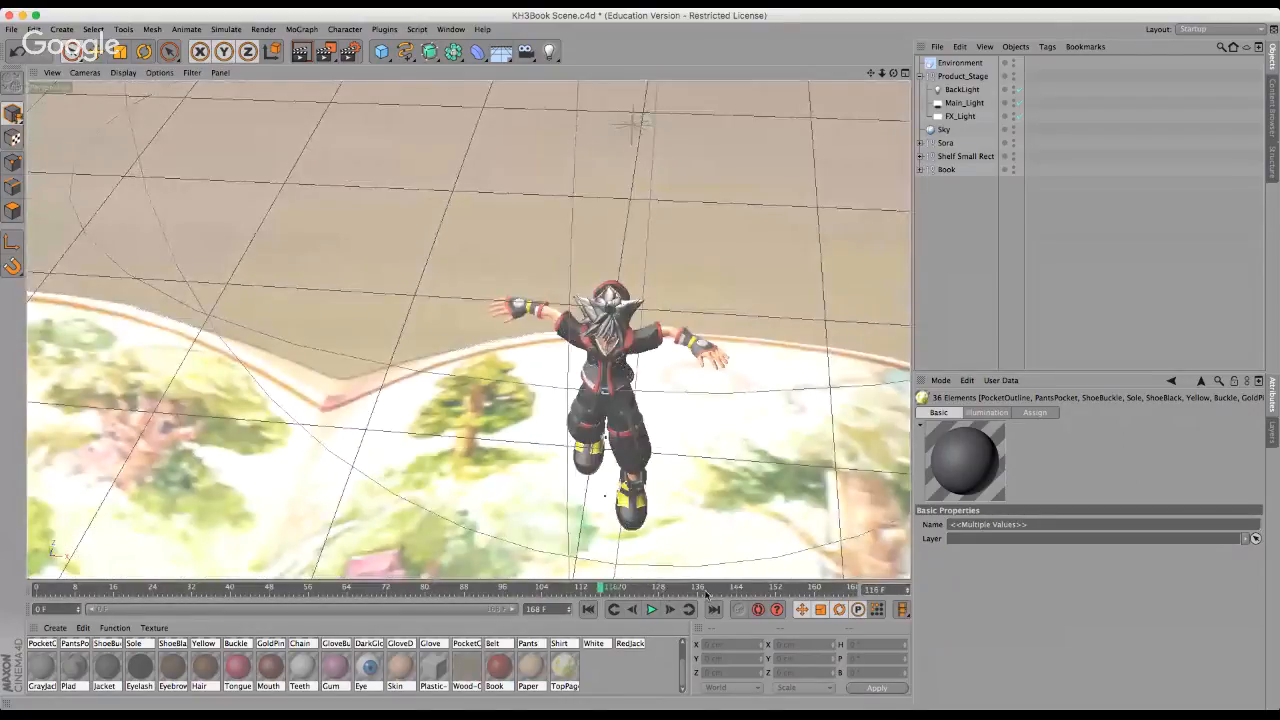
{"action": "left_click_drag", "start_coordinate": [705, 592], "coordinate": [811, 577]}
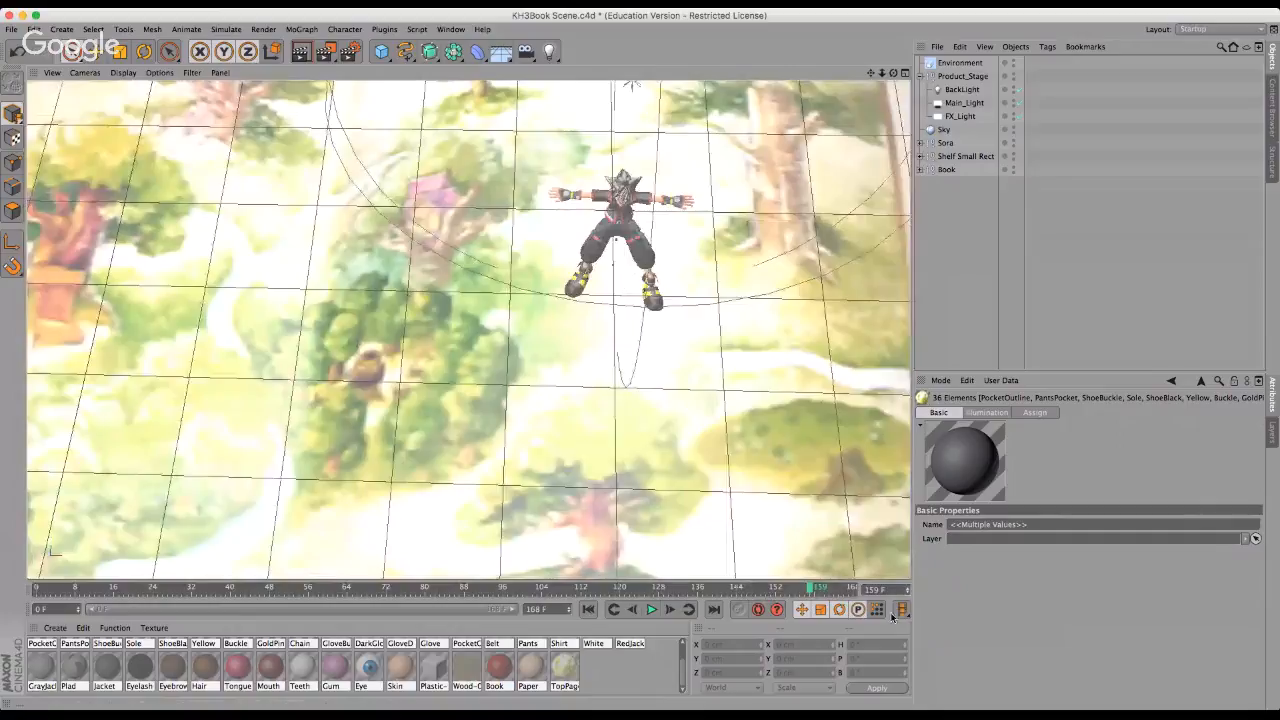
Preview Sora's landing on the book by scrubbing through frames 164, 110, 168 and 140, and return to frame 0.
{"action": "left_click", "coordinate": [834, 587]}
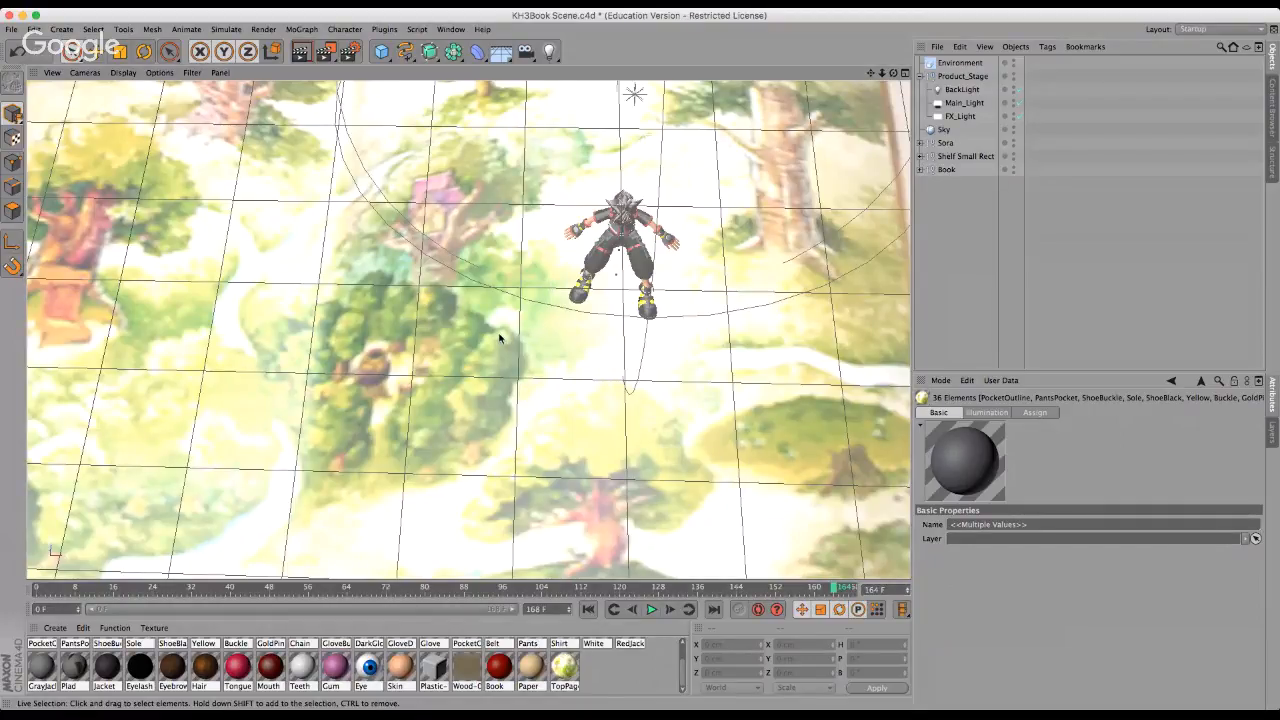
{"action": "scroll", "coordinate": [499, 338], "scroll_direction": "down", "scroll_amount": 1}
{"action": "scroll", "coordinate": [499, 338], "scroll_direction": "down", "scroll_amount": 1}
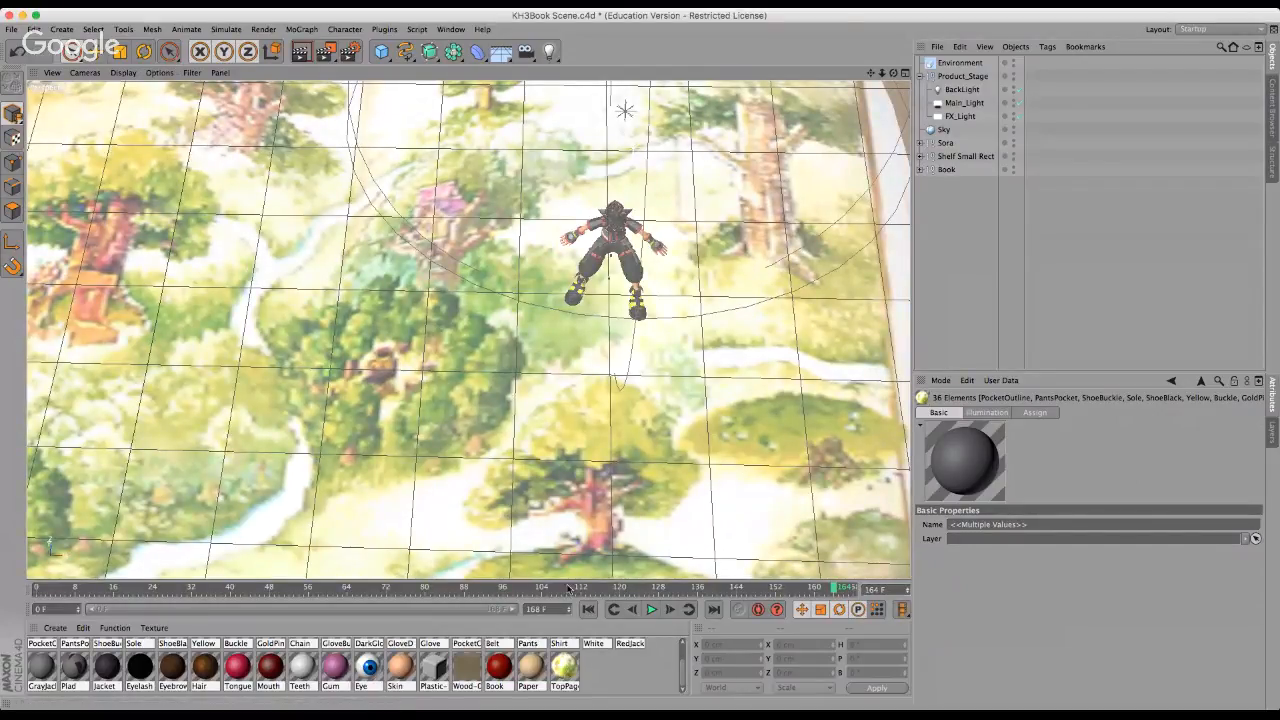
{"action": "left_click", "coordinate": [568, 588]}
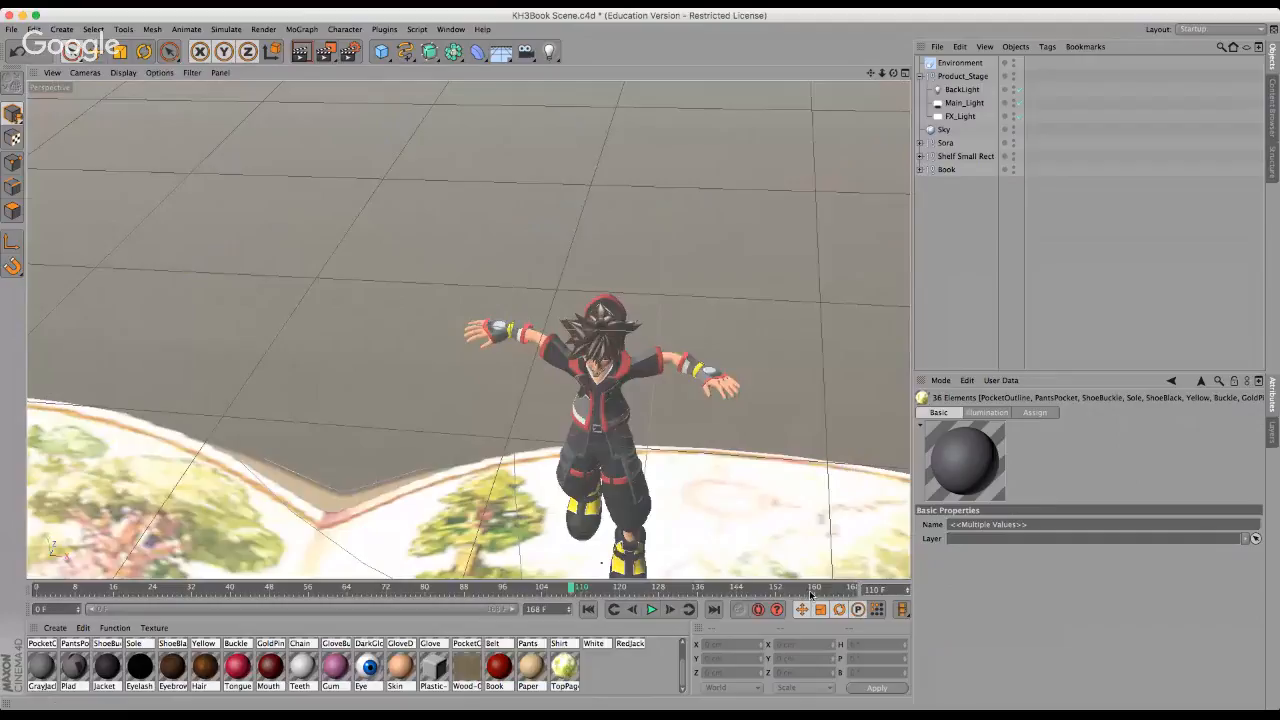
{"action": "left_click_drag", "start_coordinate": [814, 594], "coordinate": [572, 590]}
{"action": "left_click_drag", "start_coordinate": [479, 569], "coordinate": [933, 601]}
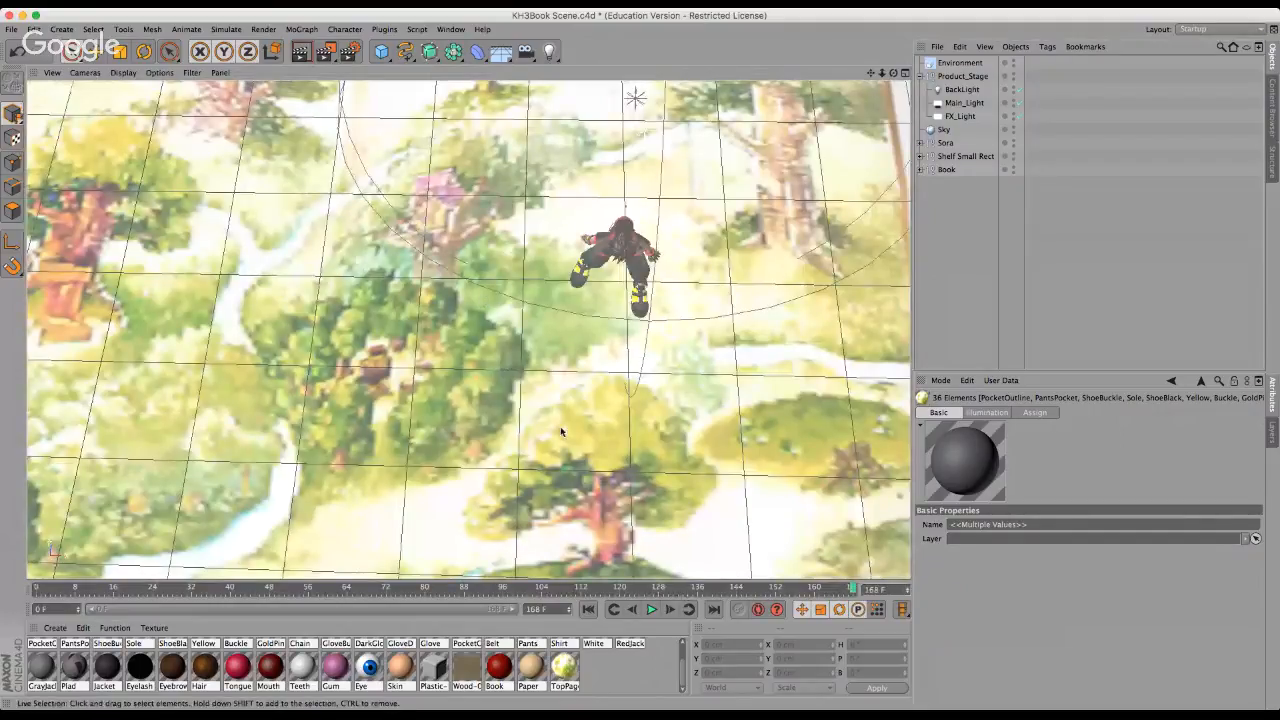
{"action": "left_click", "coordinate": [716, 588]}
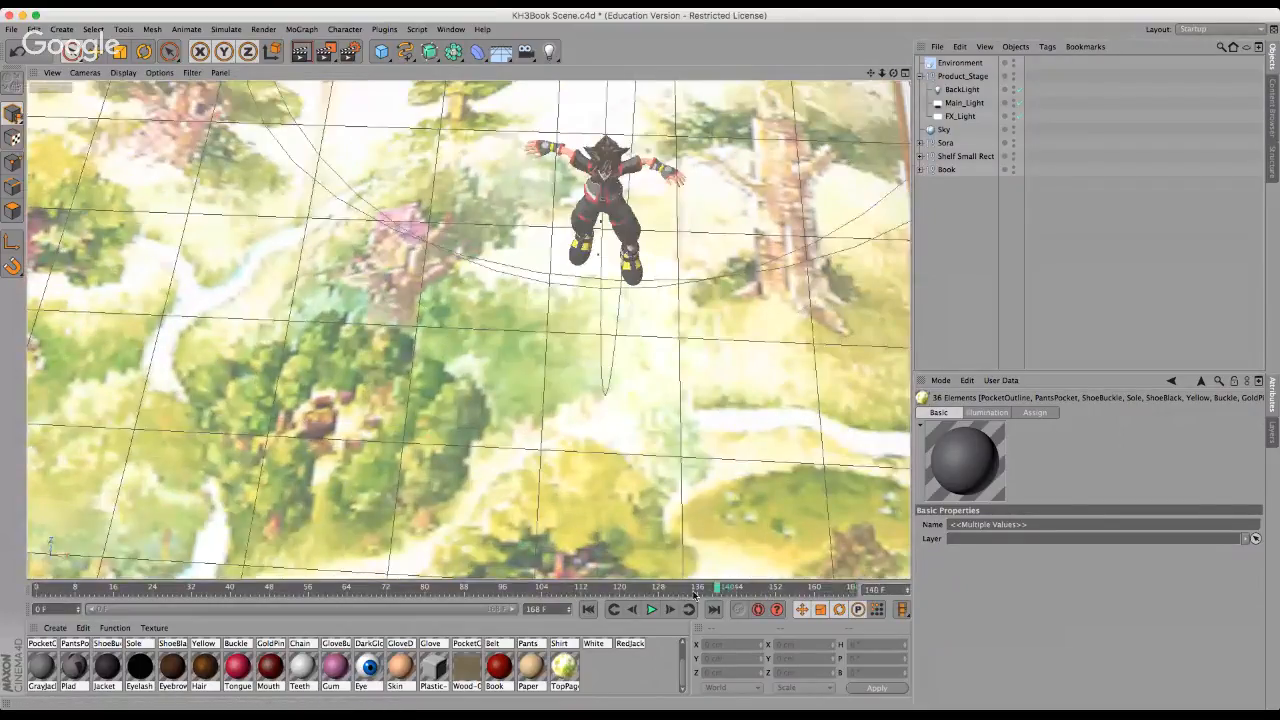
{"action": "left_click_drag", "start_coordinate": [692, 594], "coordinate": [34, 702]}
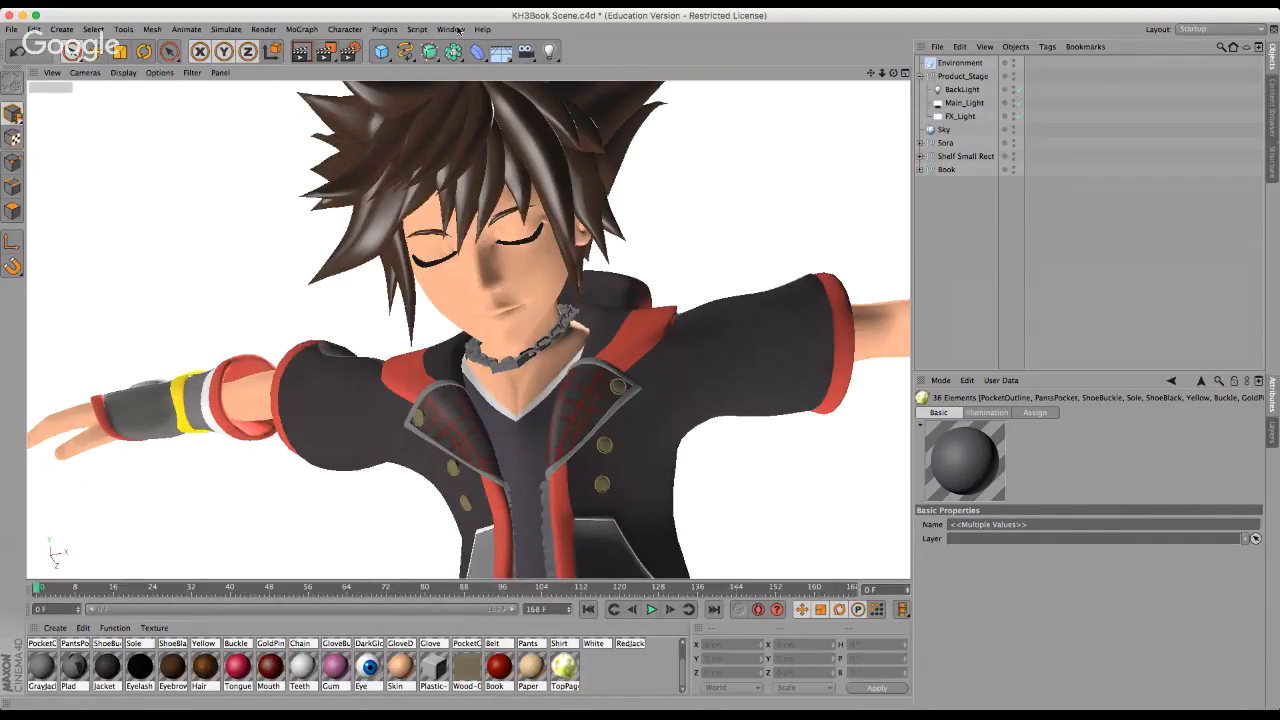
Switch to Skull - Exterior Scene.c4d at frame 0 and expand the HeartlessTornado object.
{"action": "left_click", "coordinate": [34, 699]}
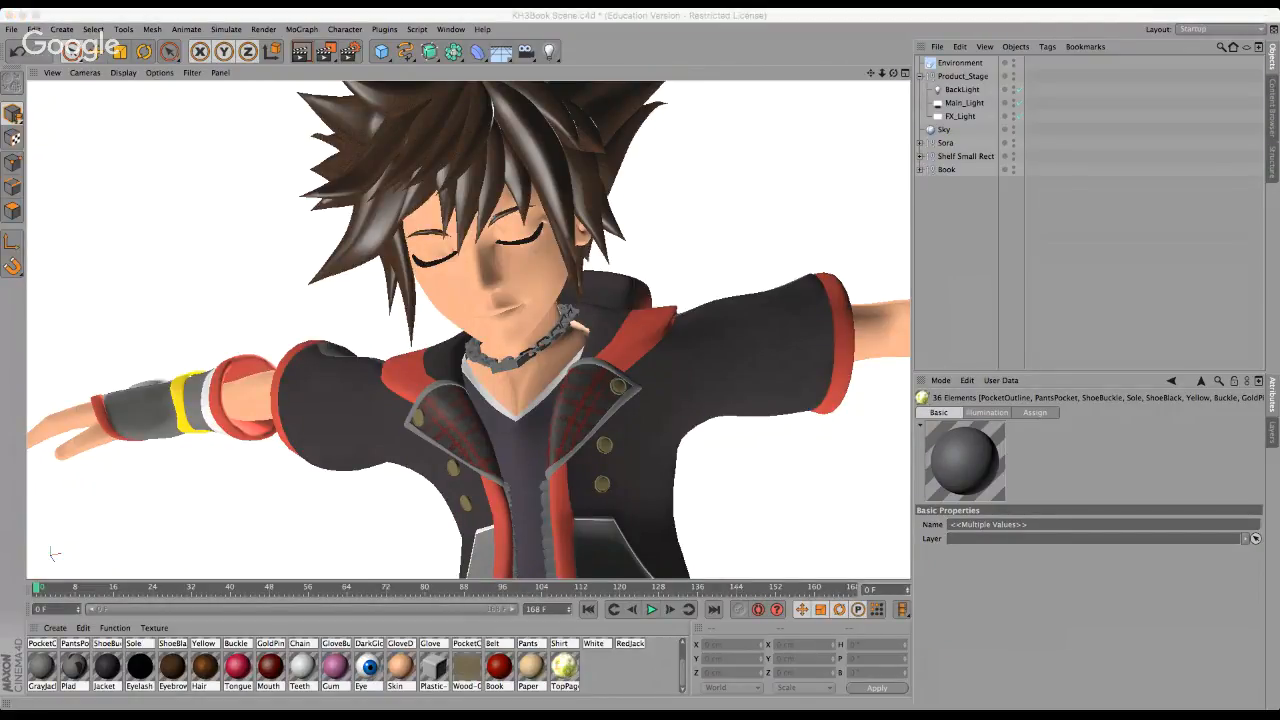
{"action": "left_click", "coordinate": [742, 373]}
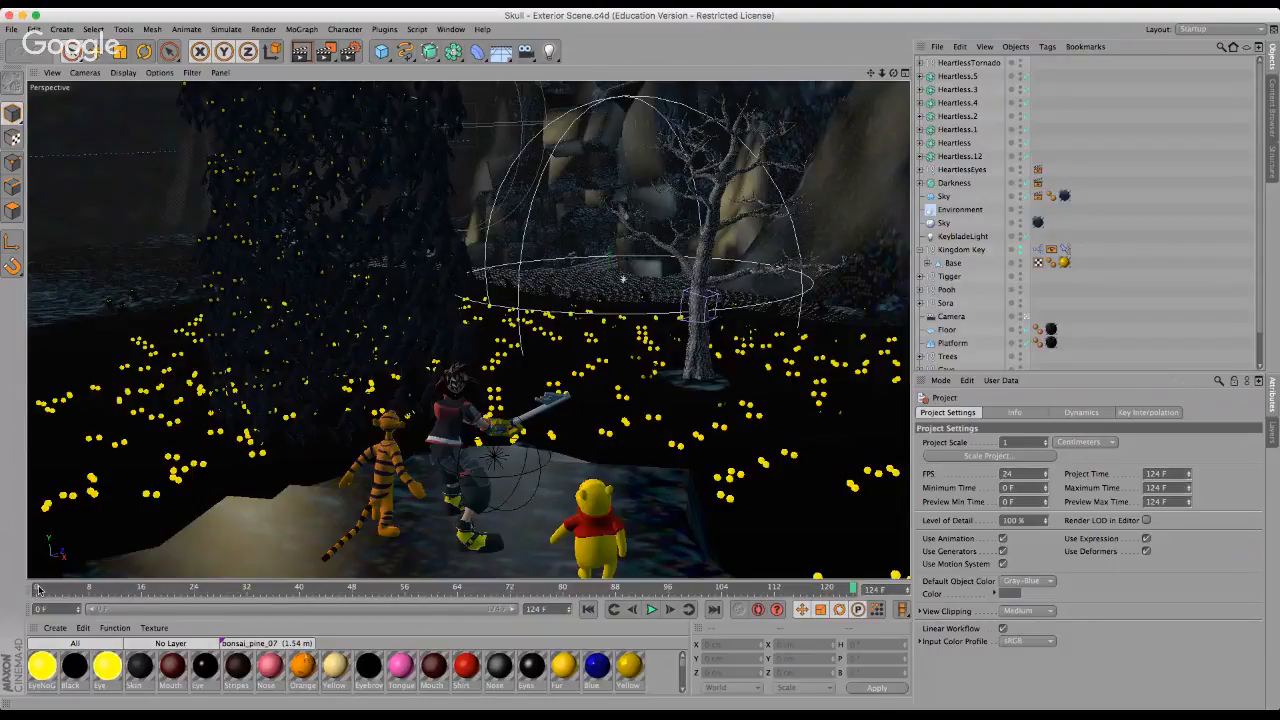
{"action": "left_click", "coordinate": [38, 589]}
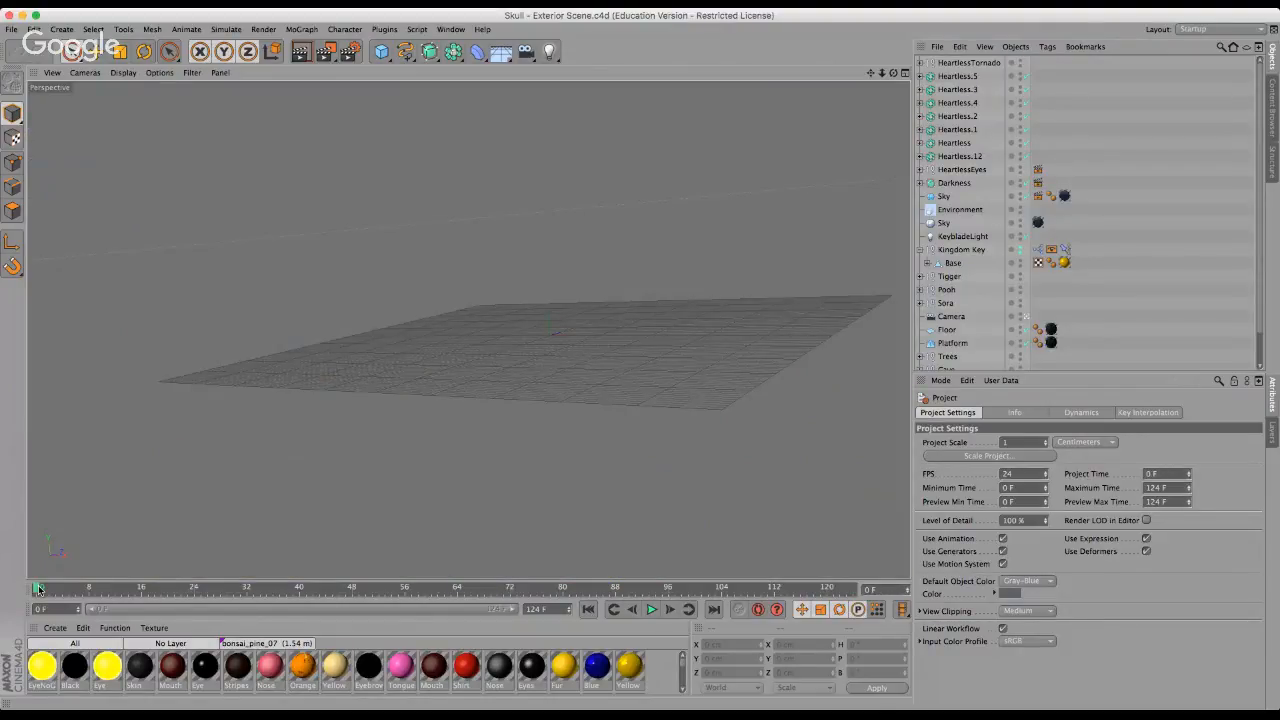
{"action": "left_click", "coordinate": [964, 62]}
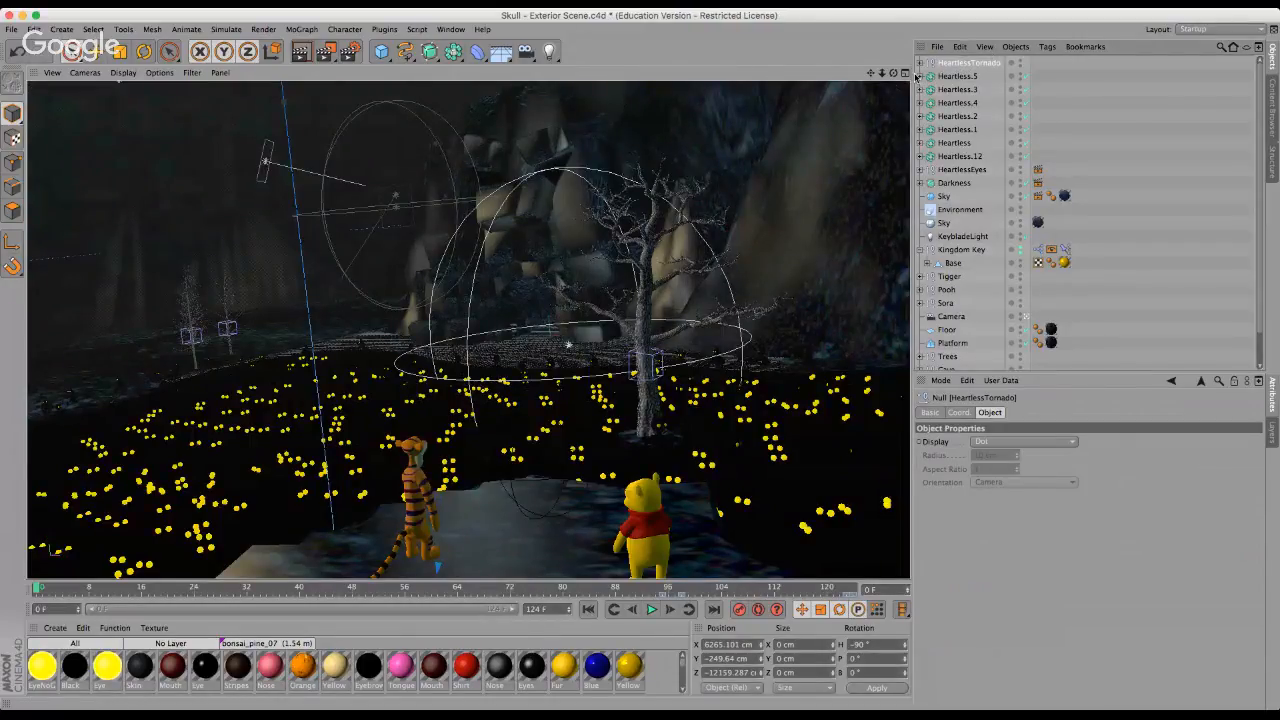
{"action": "left_click", "coordinate": [959, 46]}
{"action": "left_click", "coordinate": [920, 63]}
{"action": "left_click", "coordinate": [960, 47]}
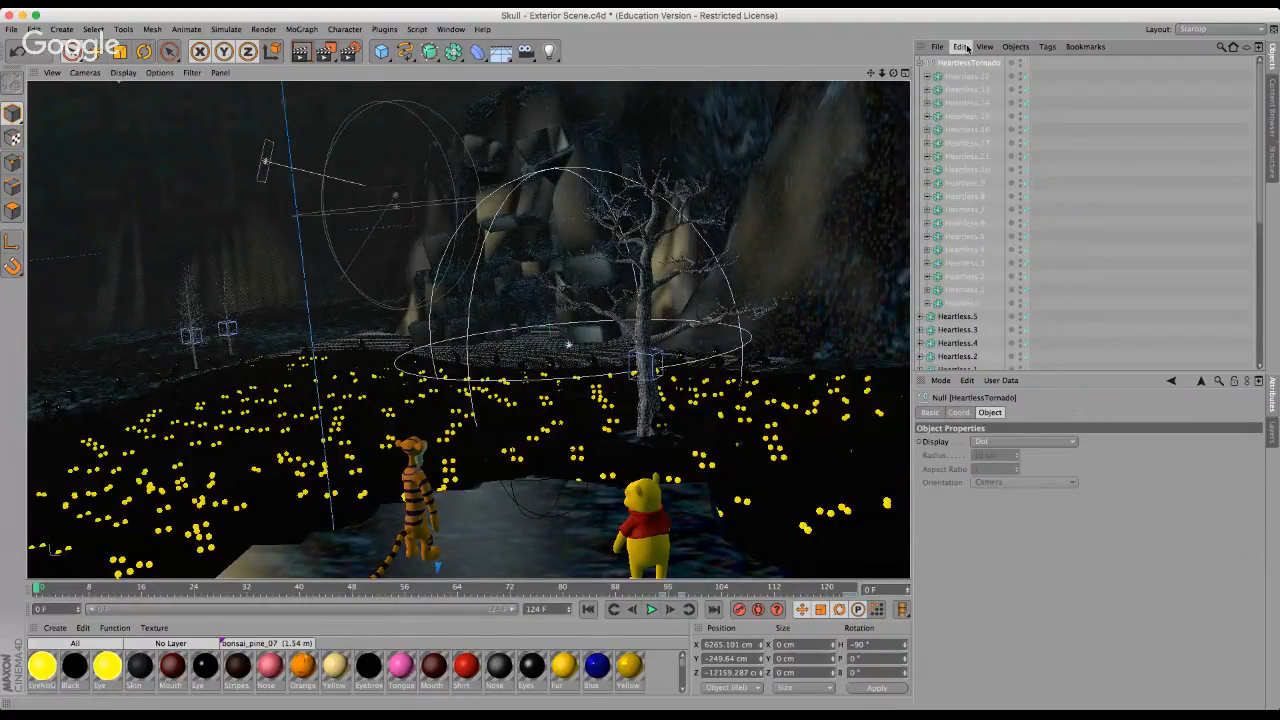
Switch to HeartlessTornado.c4d and scrub its timeline from frame 3 to frame 121.
{"action": "left_click", "coordinate": [41, 708]}
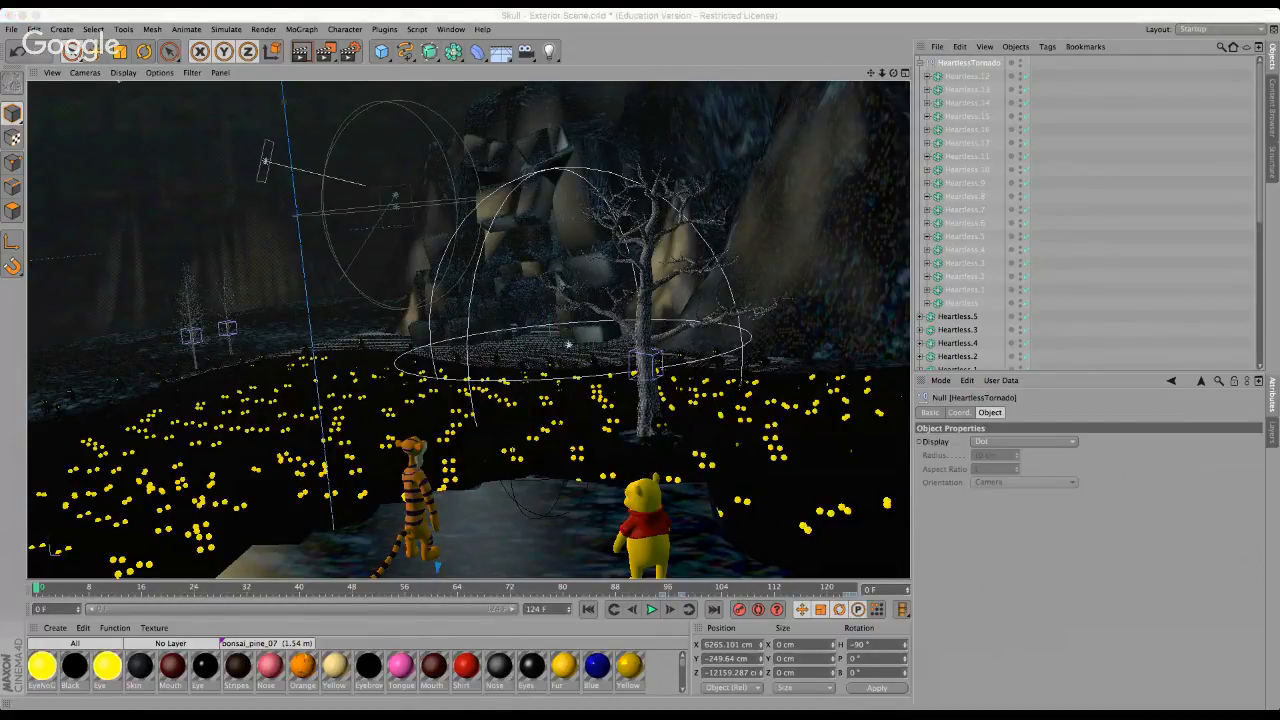
{"action": "left_click", "coordinate": [740, 229]}
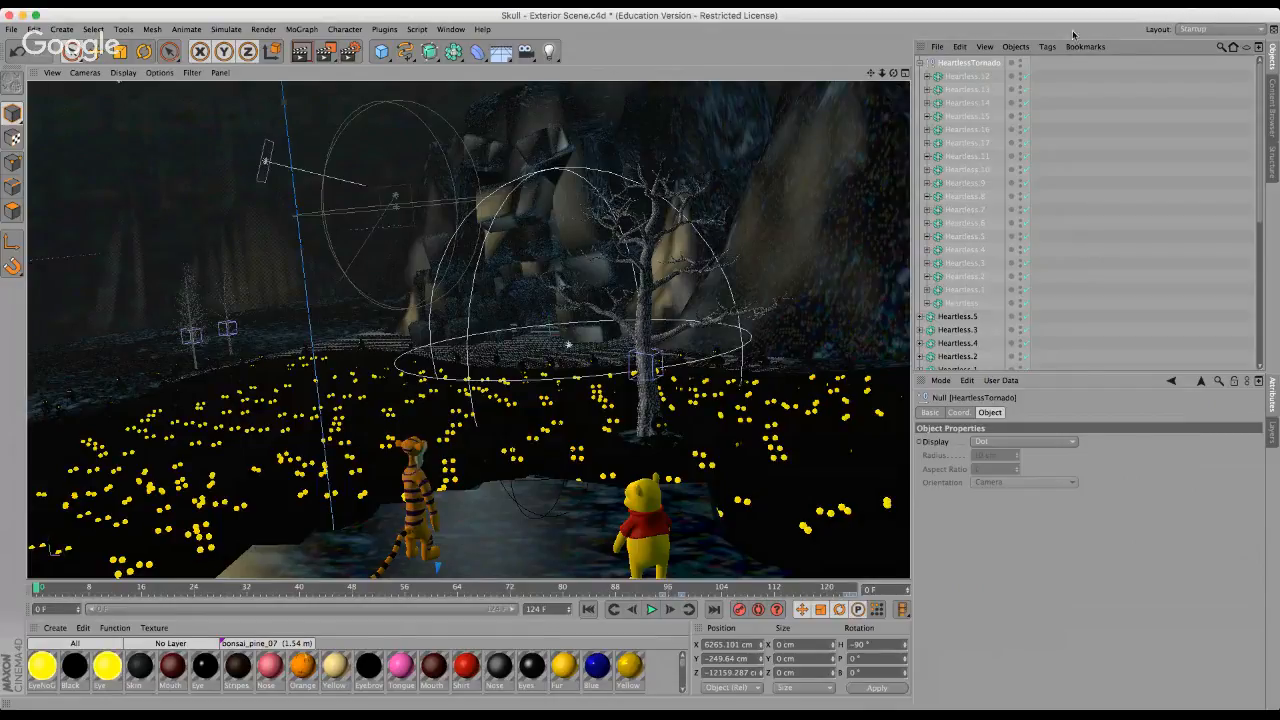
{"action": "key", "text": "super+grave"}
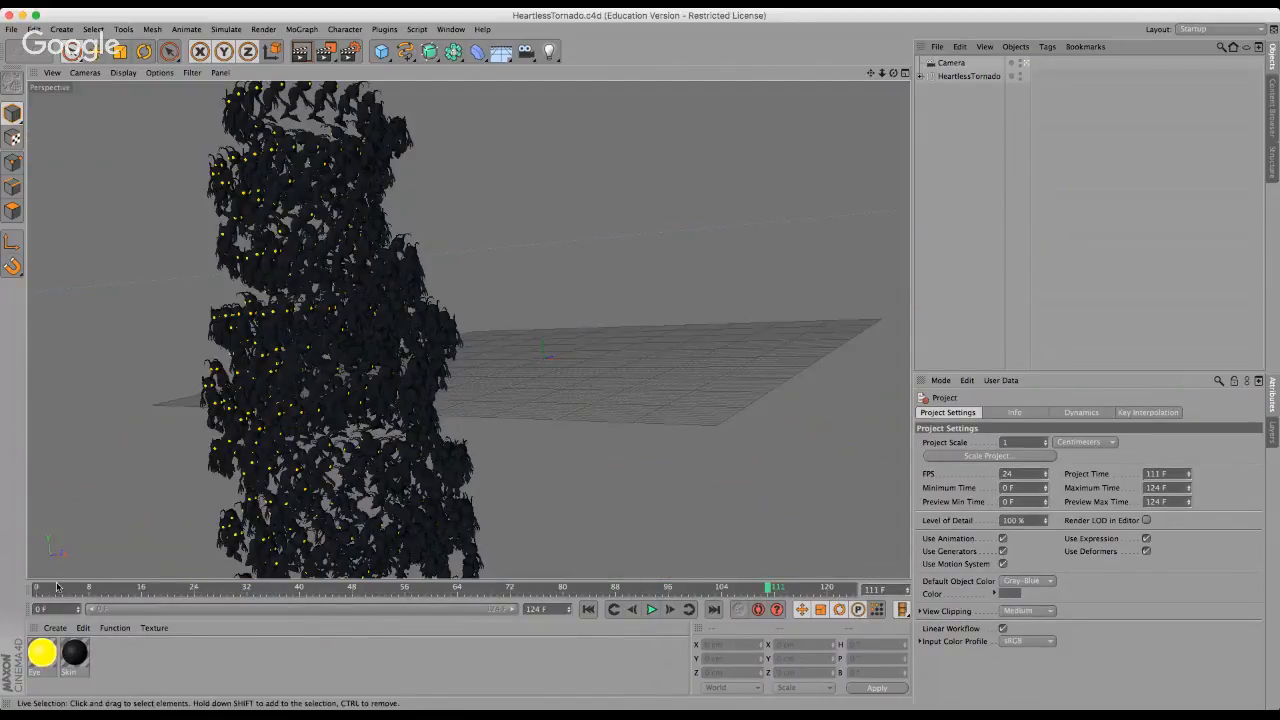
{"action": "left_click", "coordinate": [57, 588]}
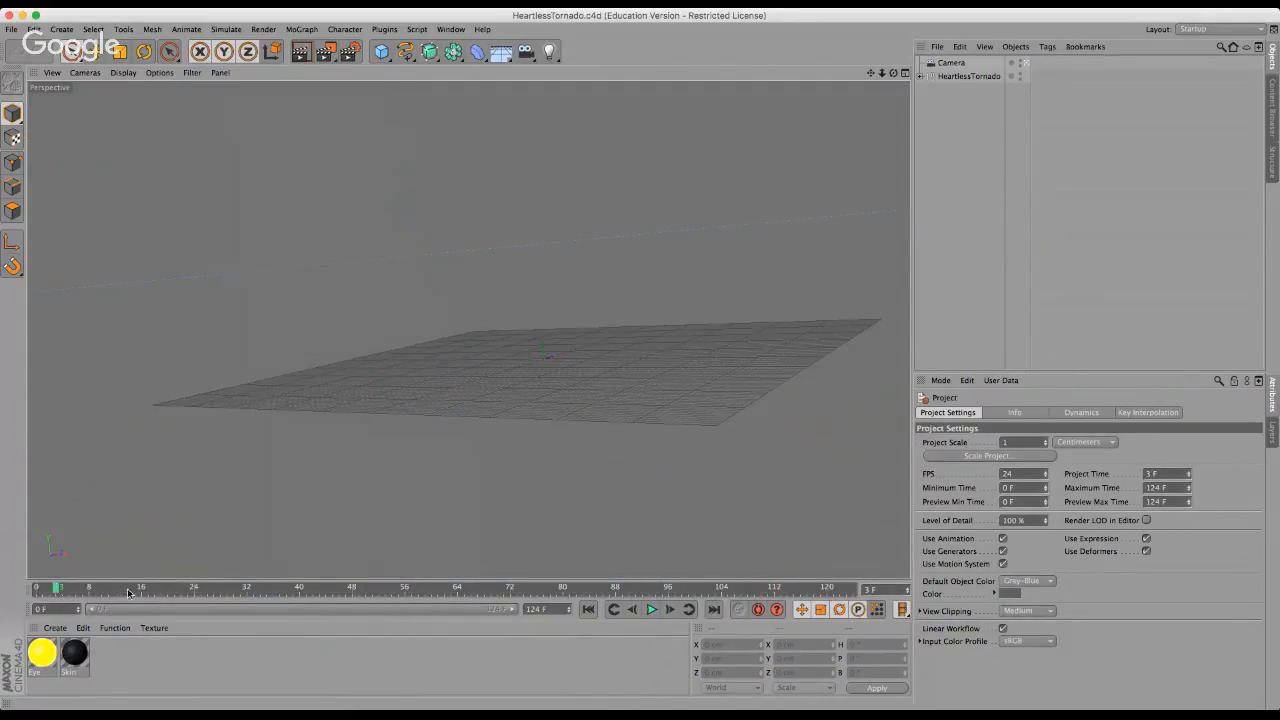
{"action": "left_click_drag", "start_coordinate": [128, 590], "coordinate": [838, 591]}
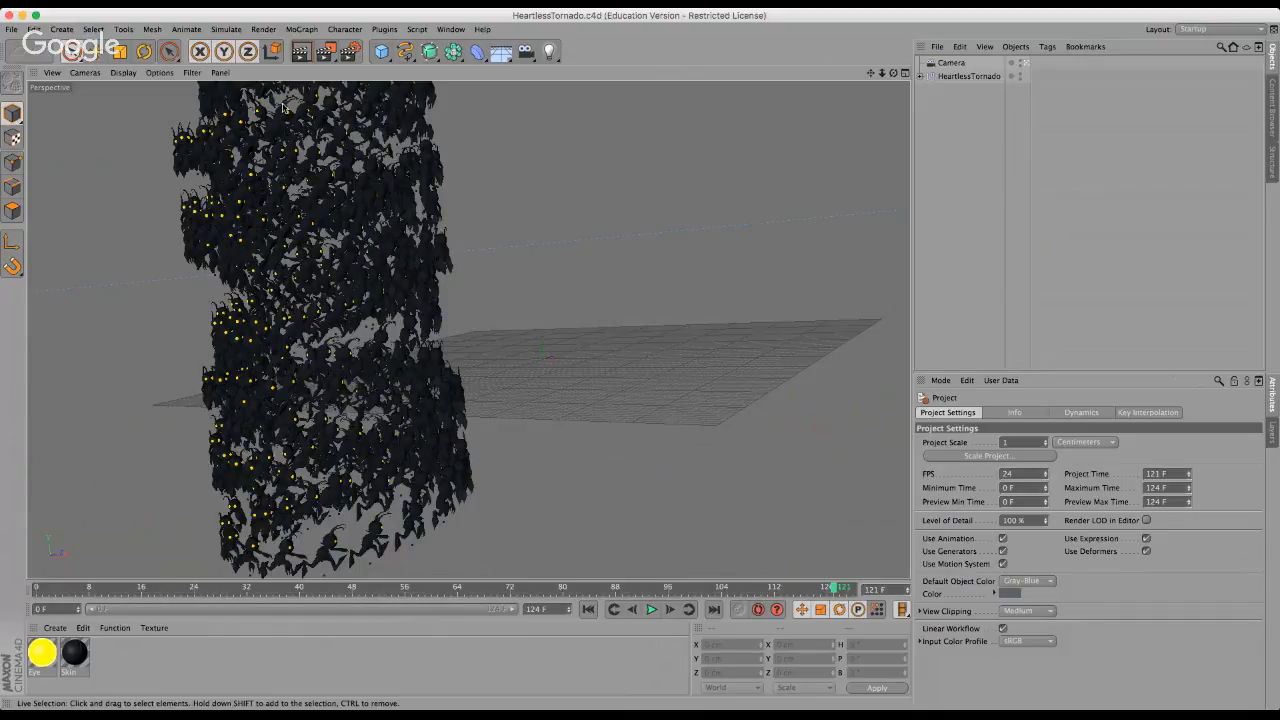
Look at the Heartless tornado up close, check its hierarchy, and select and deselect the HeartlessTornado object.
{"action": "scroll", "coordinate": [277, 108], "scroll_direction": "up", "scroll_amount": 2}
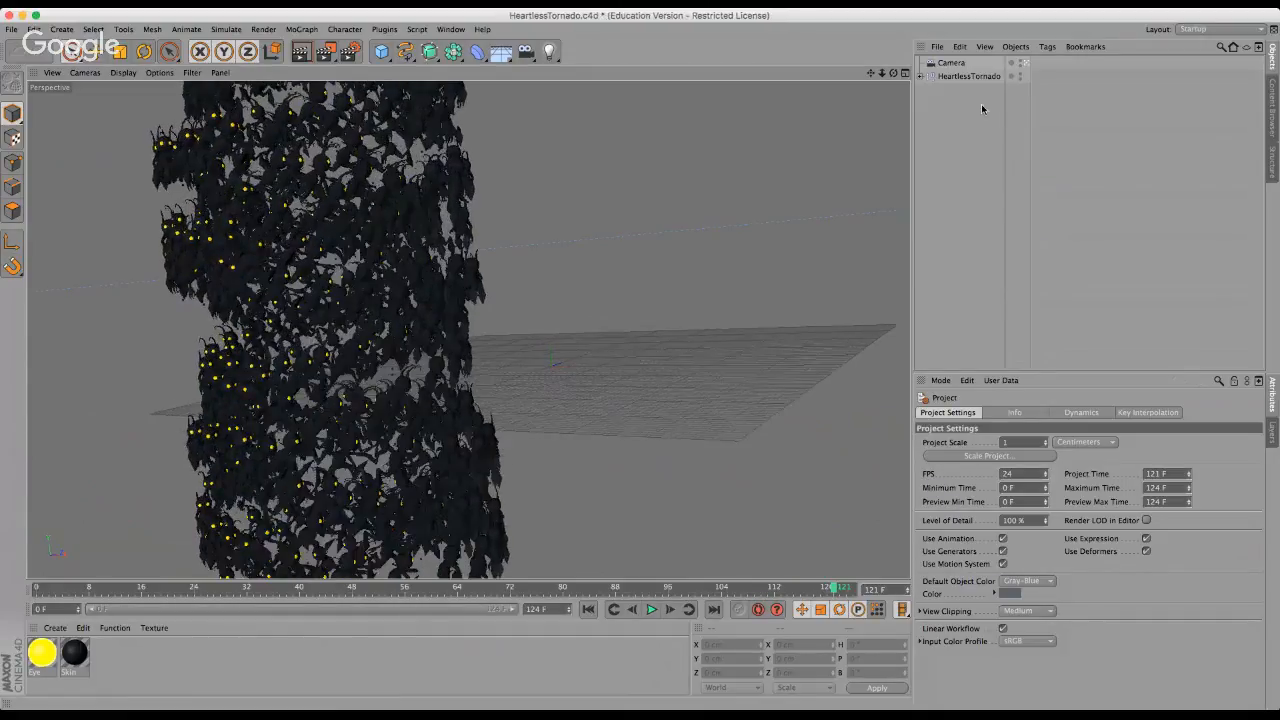
{"action": "left_click", "coordinate": [920, 76]}
{"action": "left_click", "coordinate": [920, 76]}
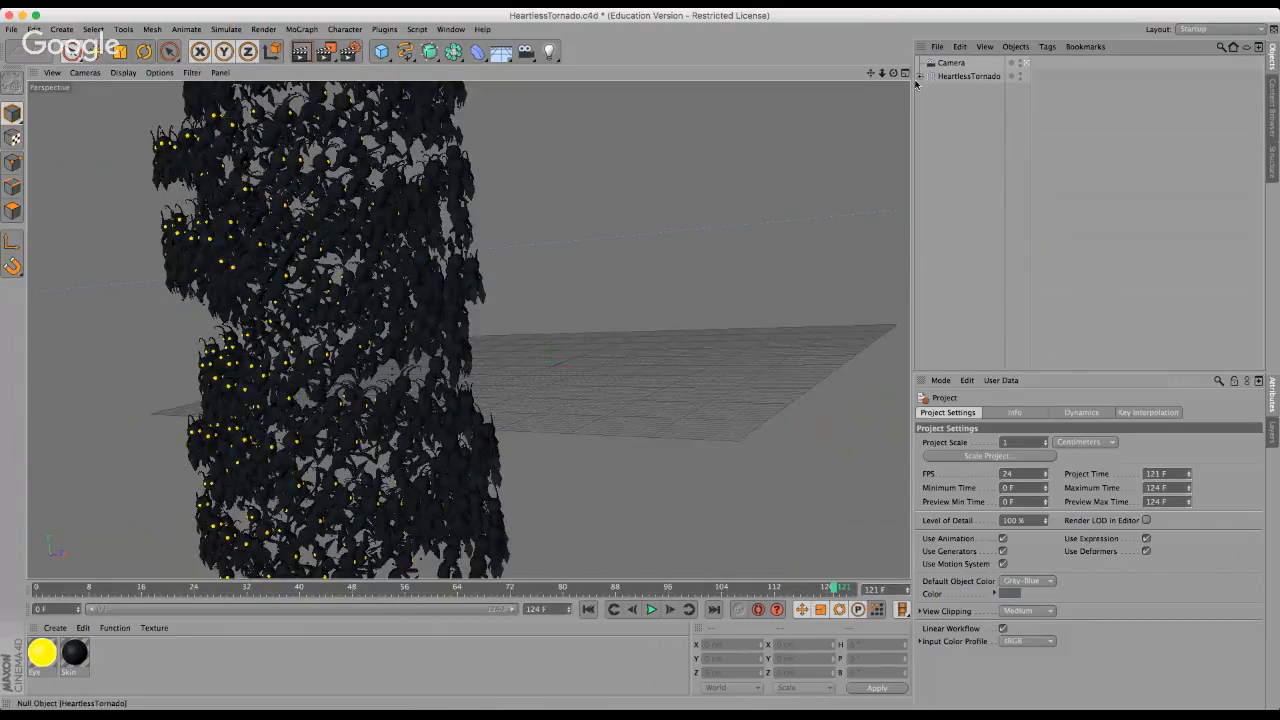
{"action": "left_click", "coordinate": [920, 76]}
{"action": "left_click", "coordinate": [920, 76]}
{"action": "left_click", "coordinate": [952, 78]}
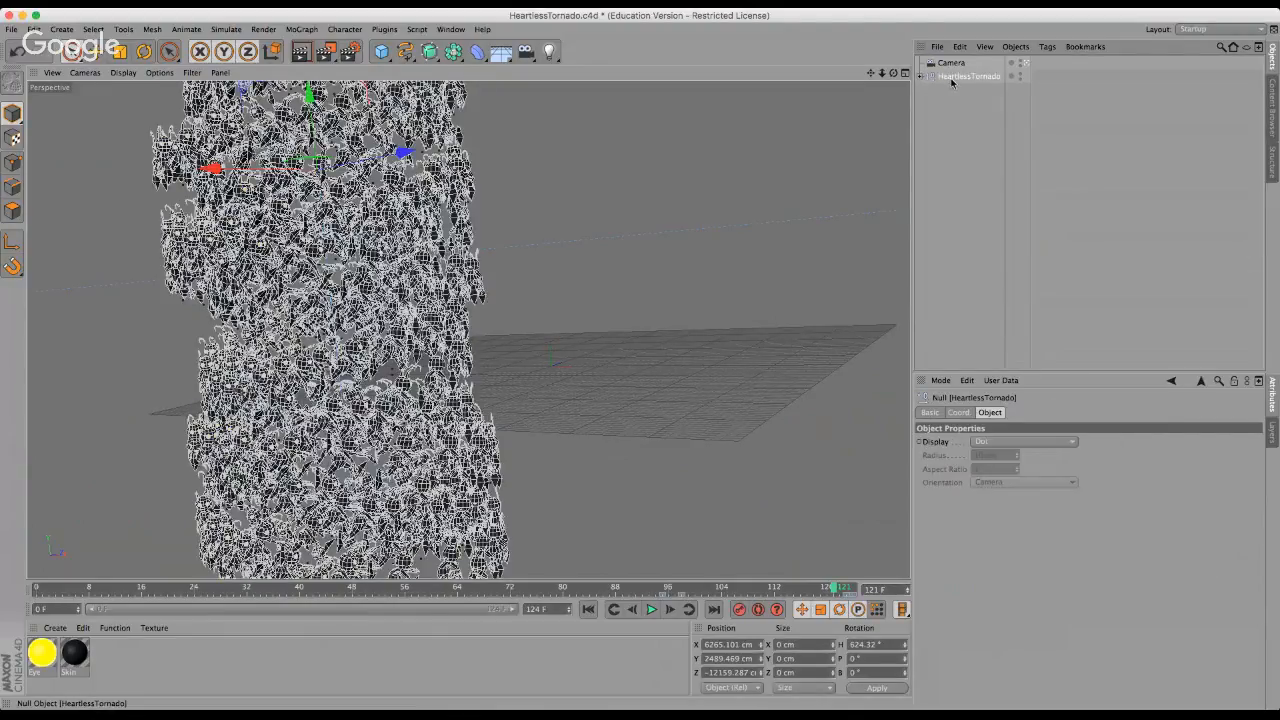
{"action": "key", "text": "super+Tab"}
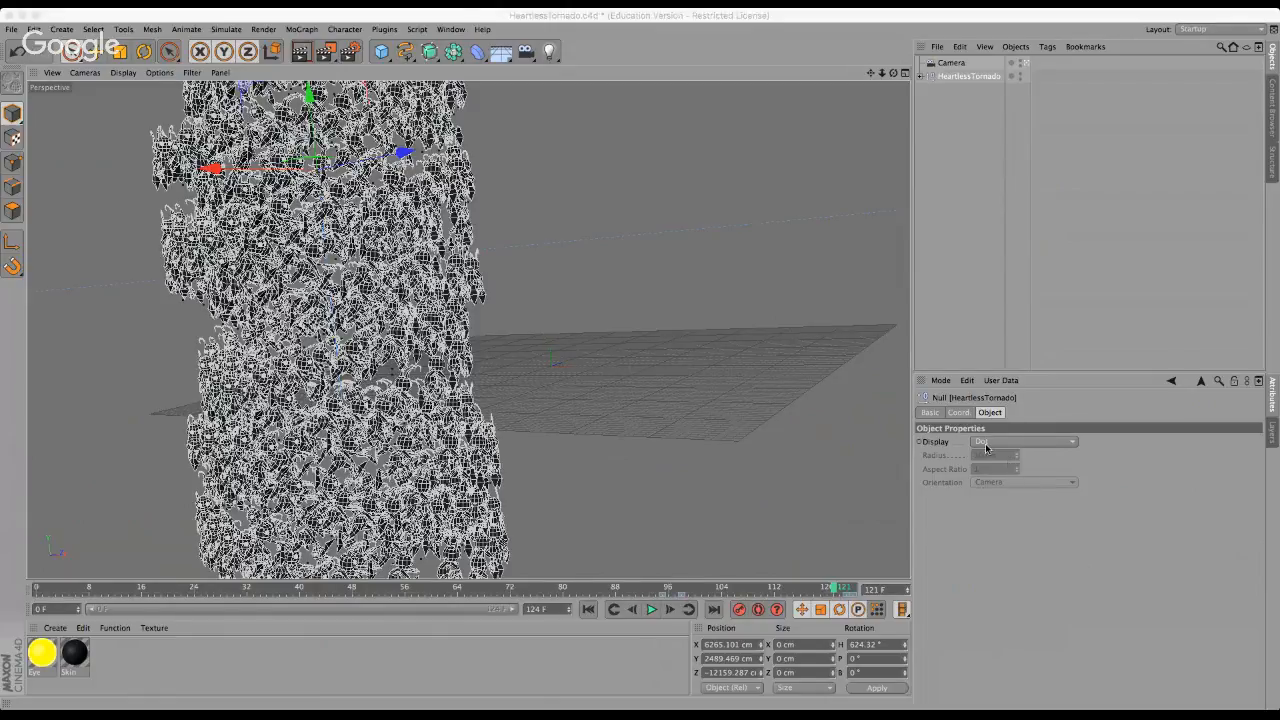
{"action": "left_click", "coordinate": [980, 518]}
{"action": "left_click", "coordinate": [1014, 271]}
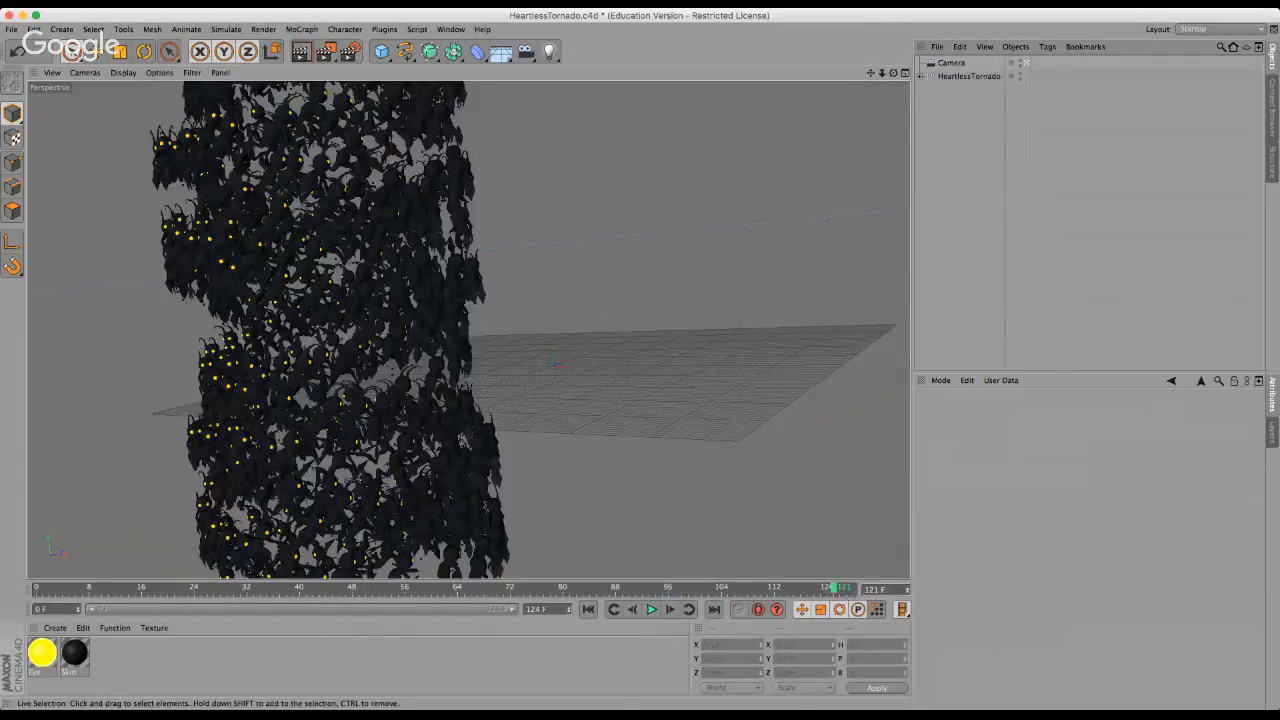
Return to Skull - Exterior Scene.c4d, collapse the HeartlessTornado hierarchy, and preview the shot at frames 104 and 121.
{"action": "left_click", "coordinate": [450, 30]}
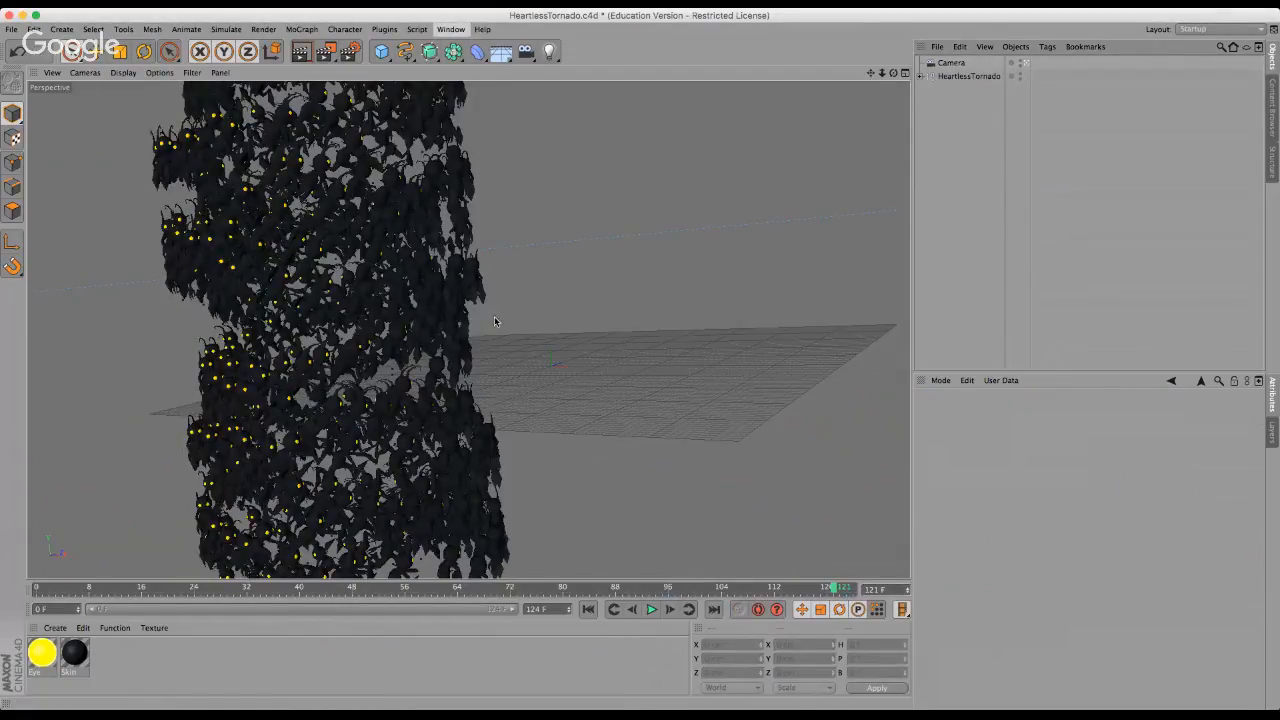
{"action": "left_click", "coordinate": [628, 627]}
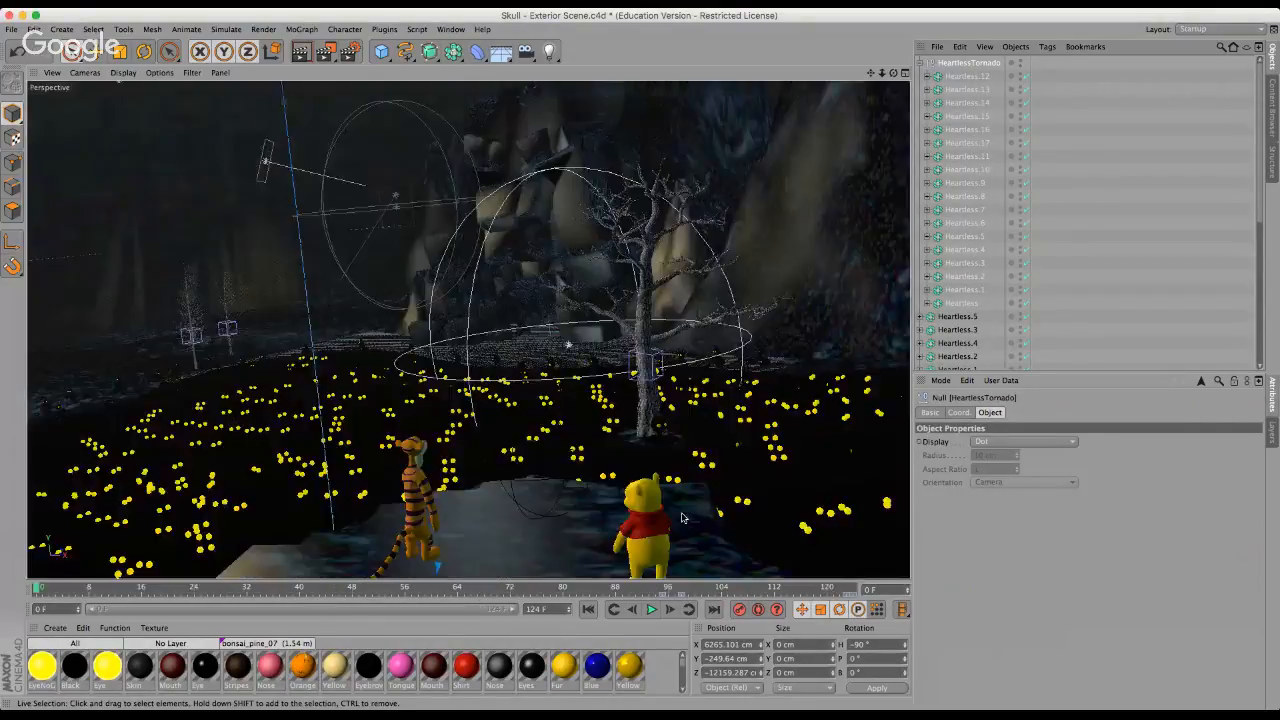
{"action": "left_click", "coordinate": [926, 62]}
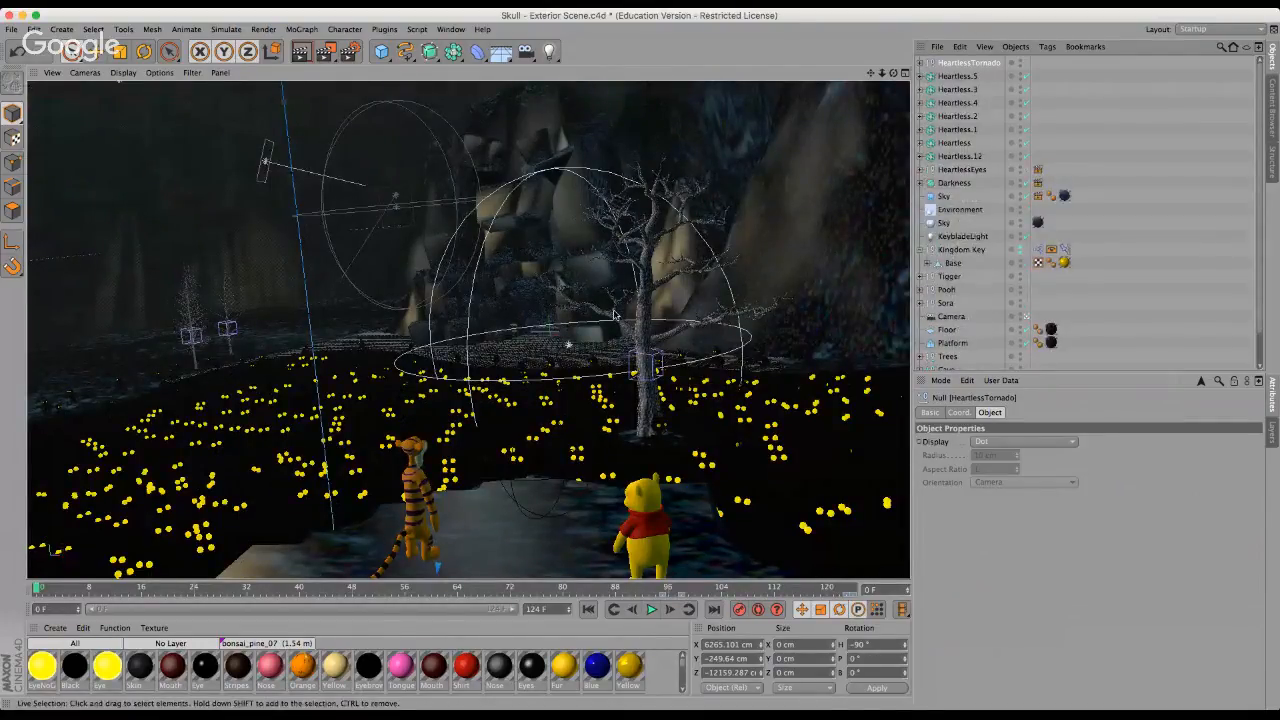
{"action": "left_click", "coordinate": [722, 589]}
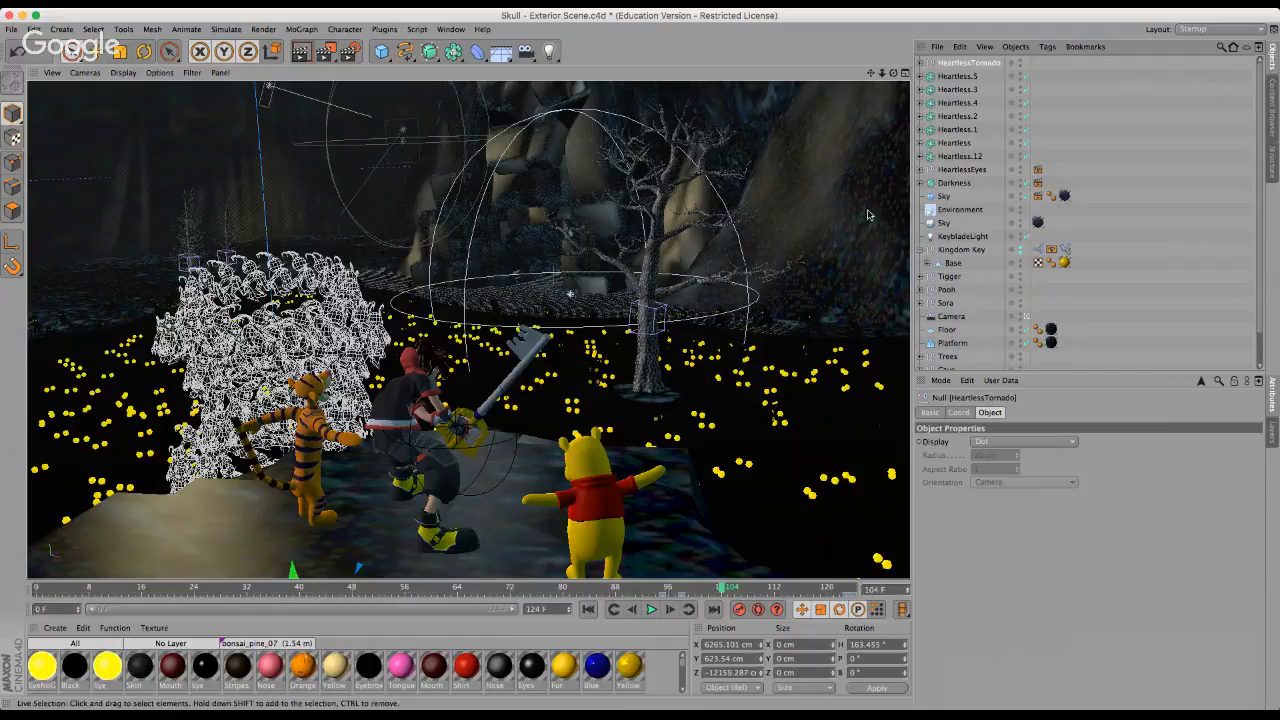
{"action": "left_click", "coordinate": [1088, 155]}
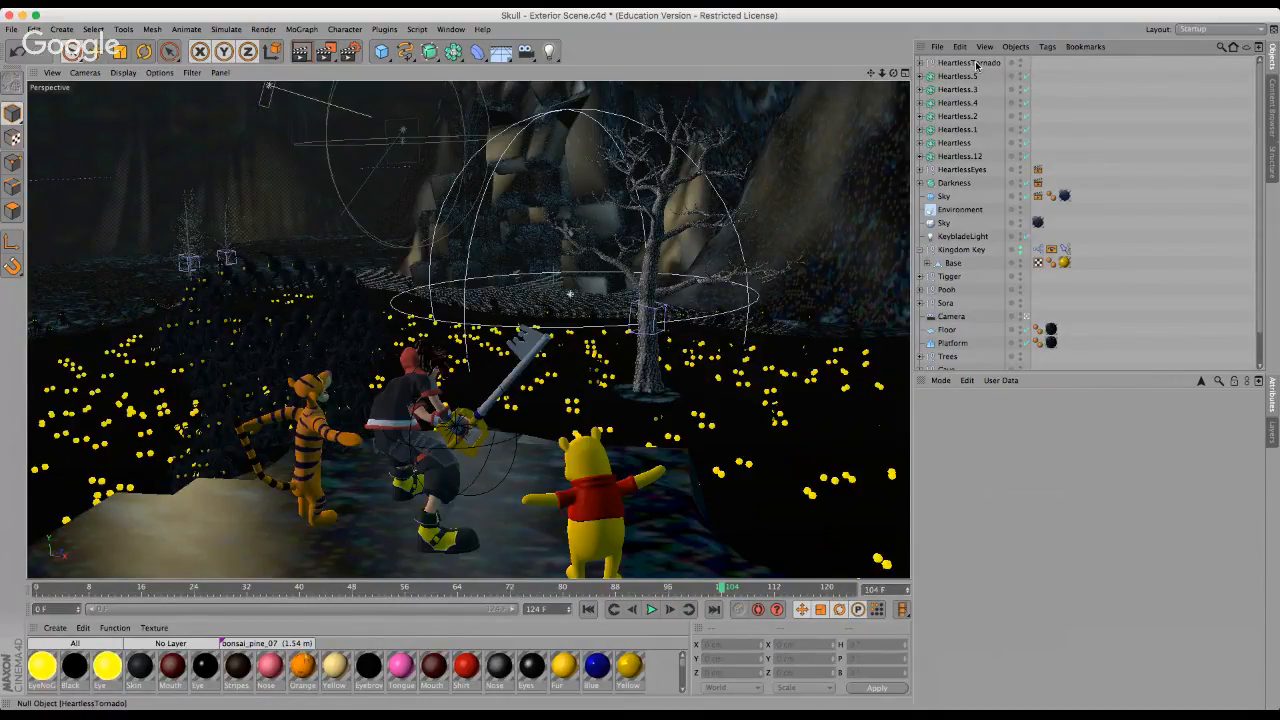
{"action": "left_click", "coordinate": [833, 588]}
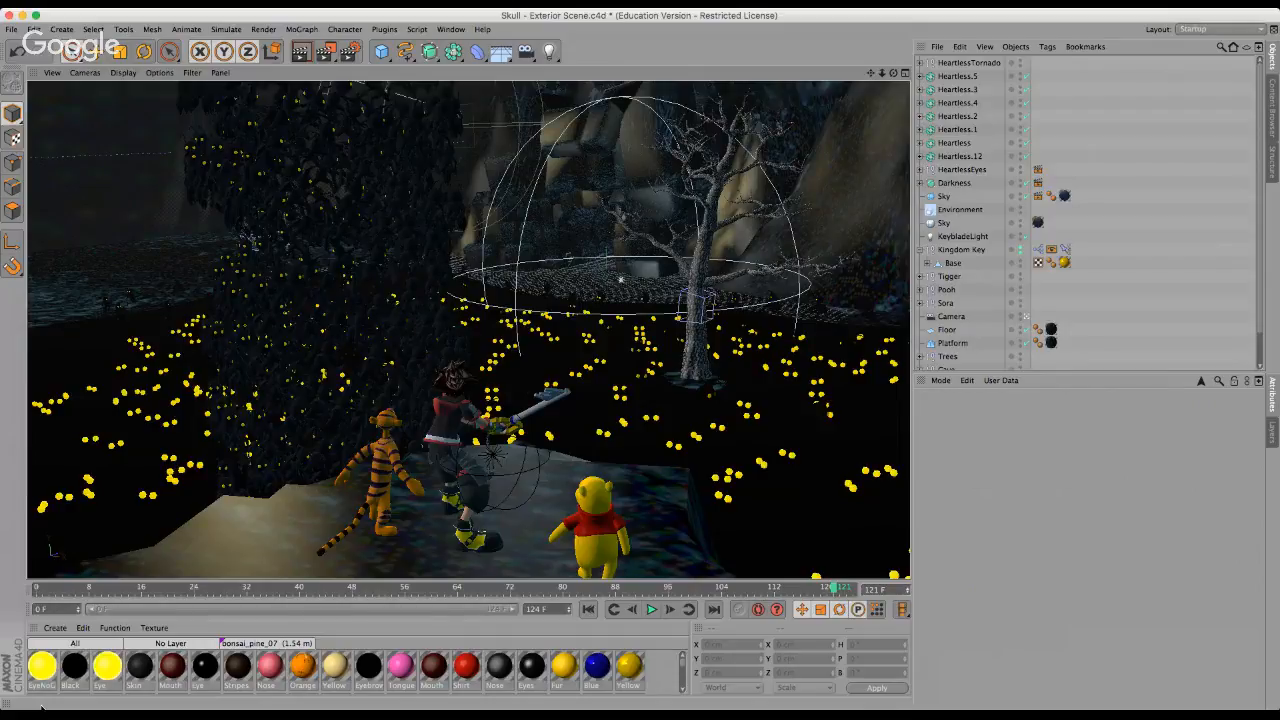
Select and deselect the skull rock's Nose object and bring the rock formation into view.
{"action": "left_click", "coordinate": [42, 709]}
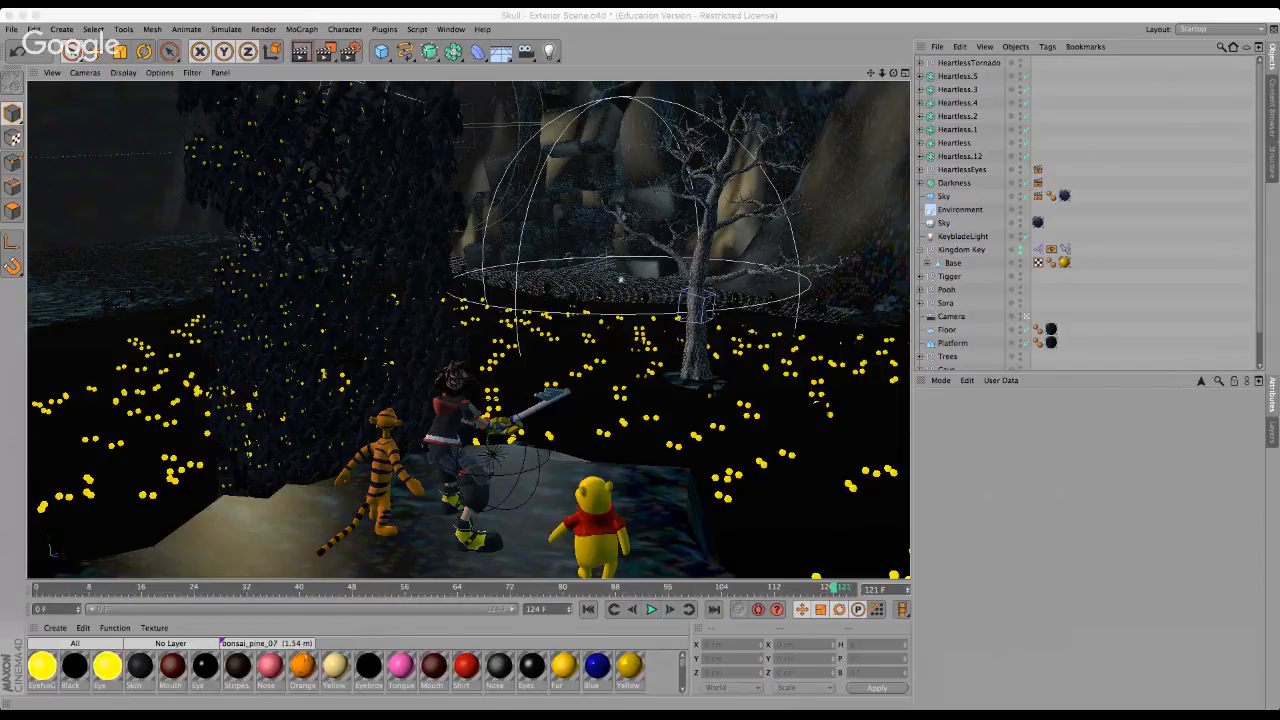
{"action": "left_click", "coordinate": [599, 127]}
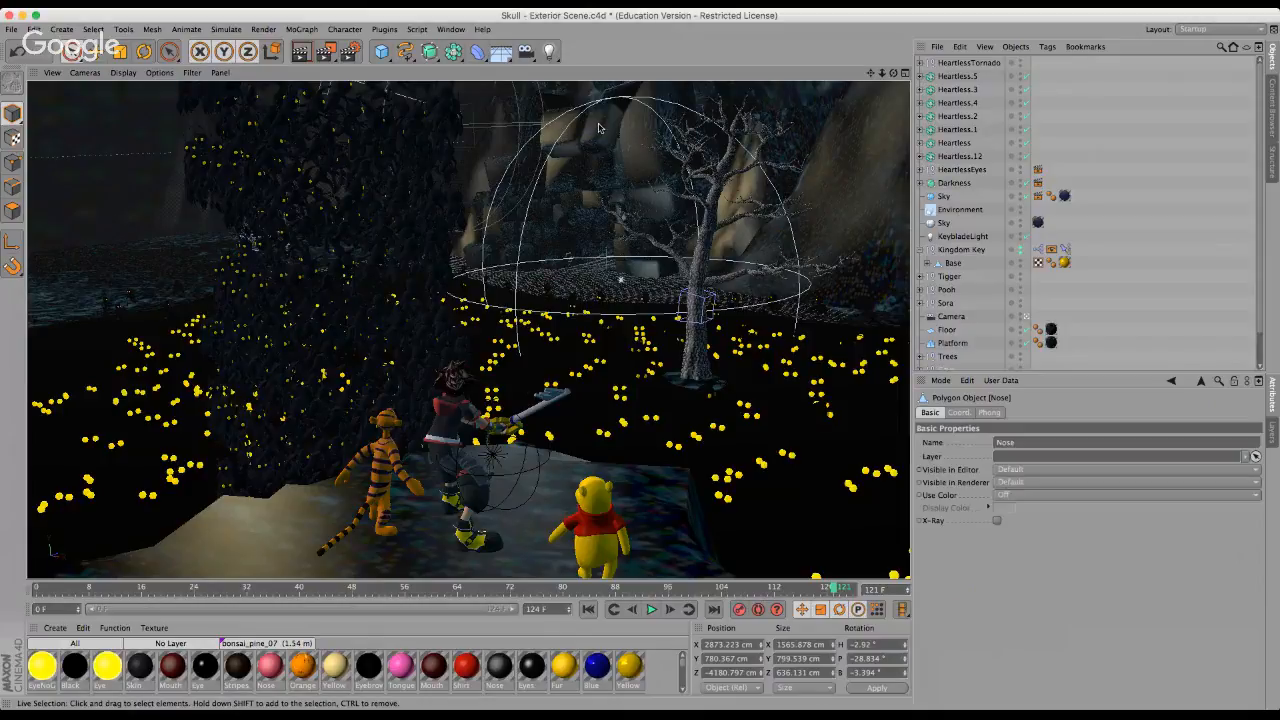
{"action": "left_click", "coordinate": [627, 169]}
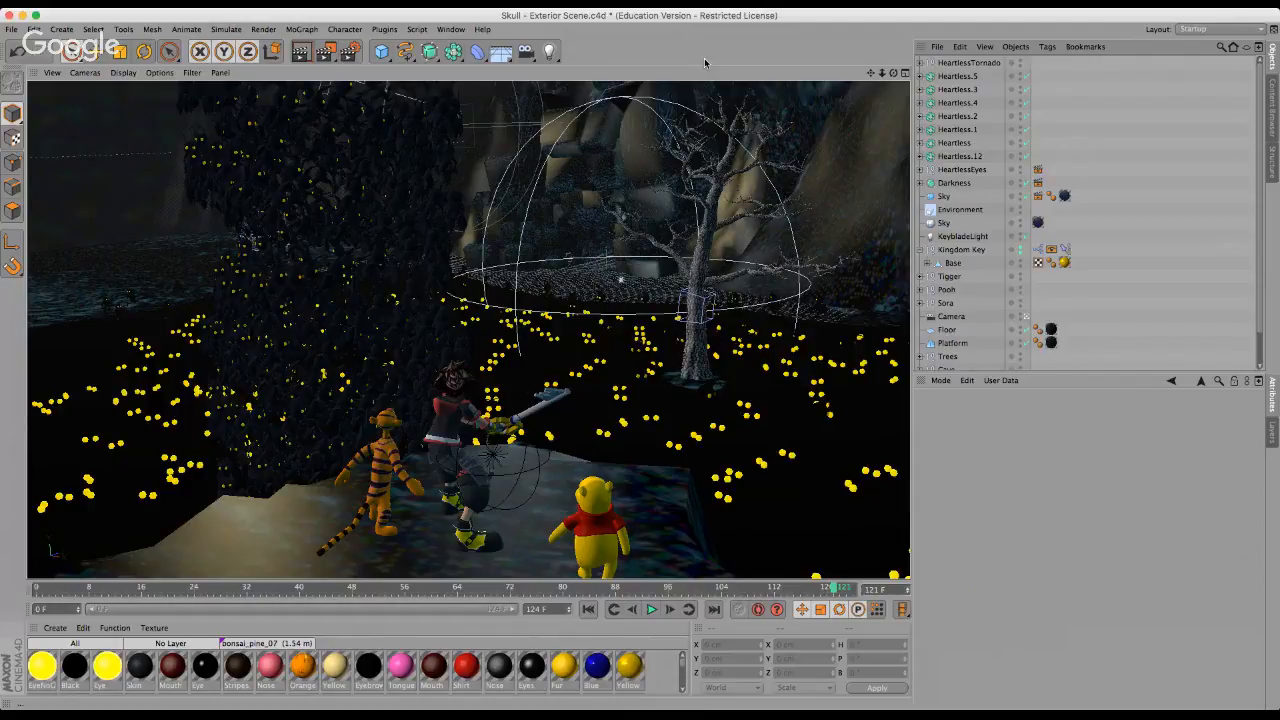
{"action": "left_click_drag", "start_coordinate": [870, 73], "coordinate": [640, 360]}
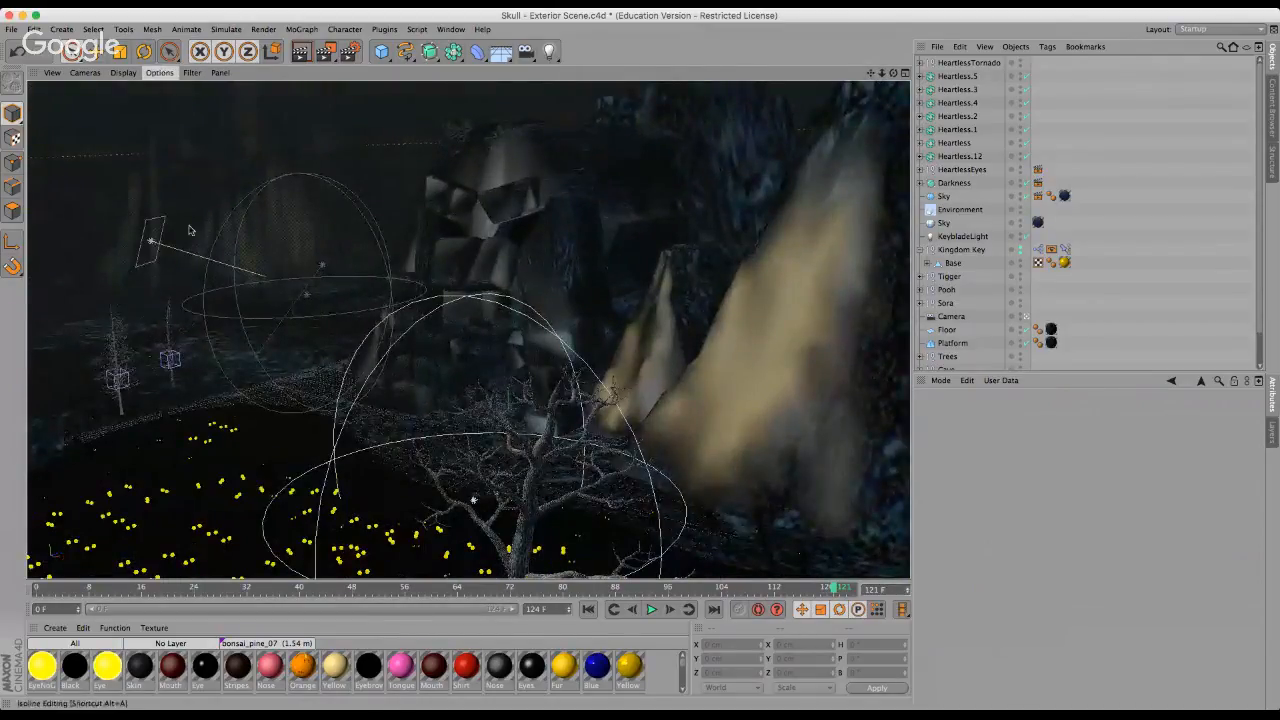
View the Cave3 material's color settings and select all materials in the Skull exterior scene.
{"action": "left_click_drag", "start_coordinate": [659, 661], "coordinate": [14, 703]}
{"action": "left_click", "coordinate": [72, 667]}
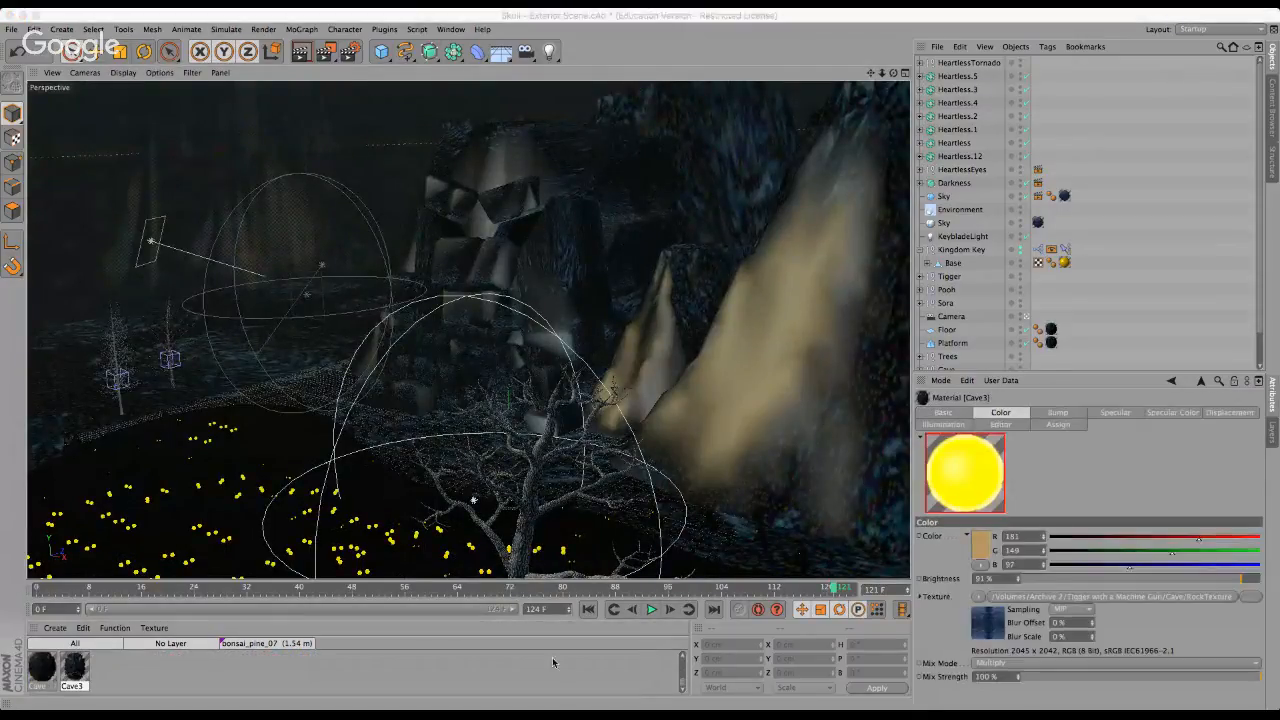
{"action": "left_click_drag", "start_coordinate": [1, 253], "coordinate": [1, 245]}
{"action": "key", "text": "Delete"}
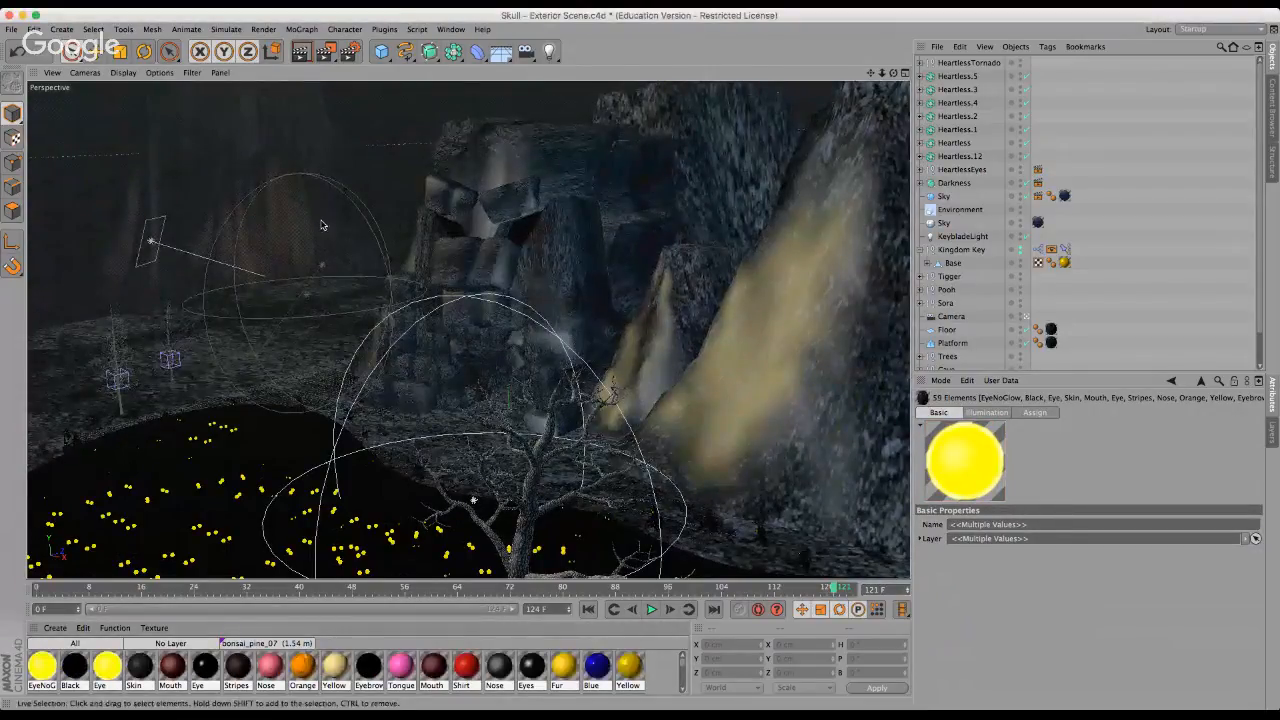
View the skull rock up close without its textures, and restore the textured display.
{"action": "scroll", "coordinate": [321, 224], "scroll_direction": "up", "scroll_amount": 2}
{"action": "scroll", "coordinate": [321, 224], "scroll_direction": "up", "scroll_amount": 1}
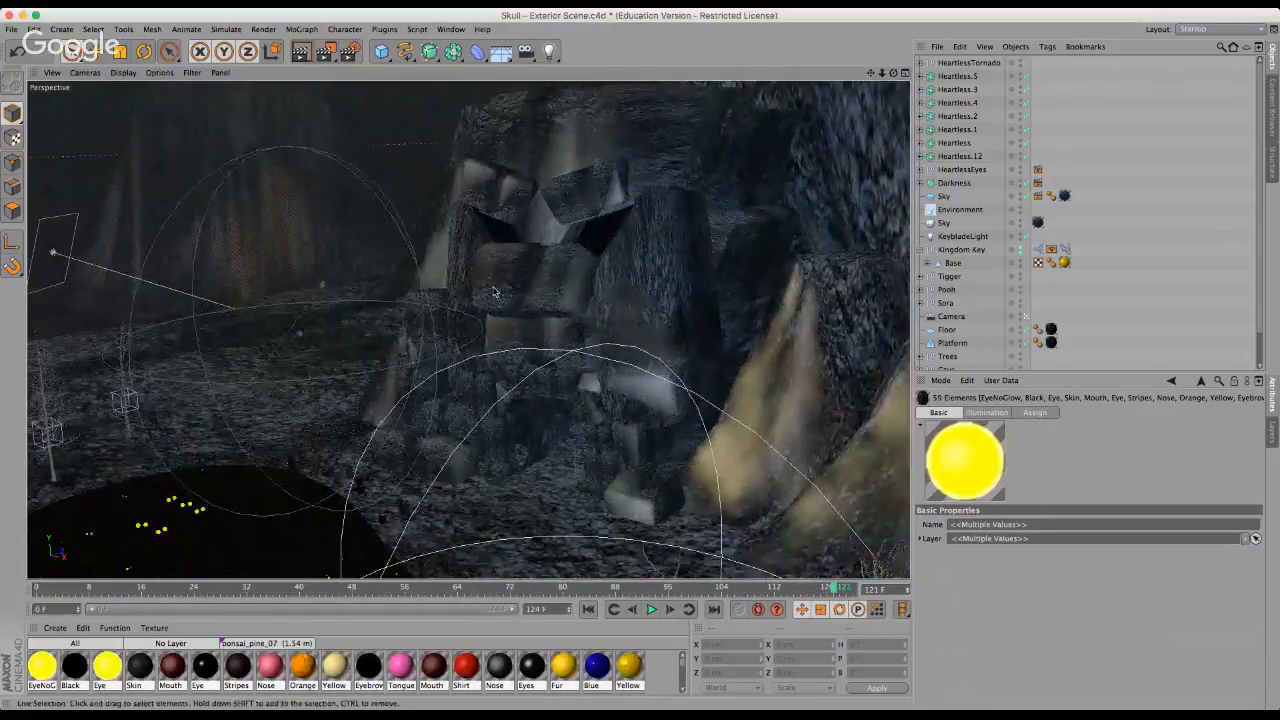
{"action": "left_click", "coordinate": [160, 74]}
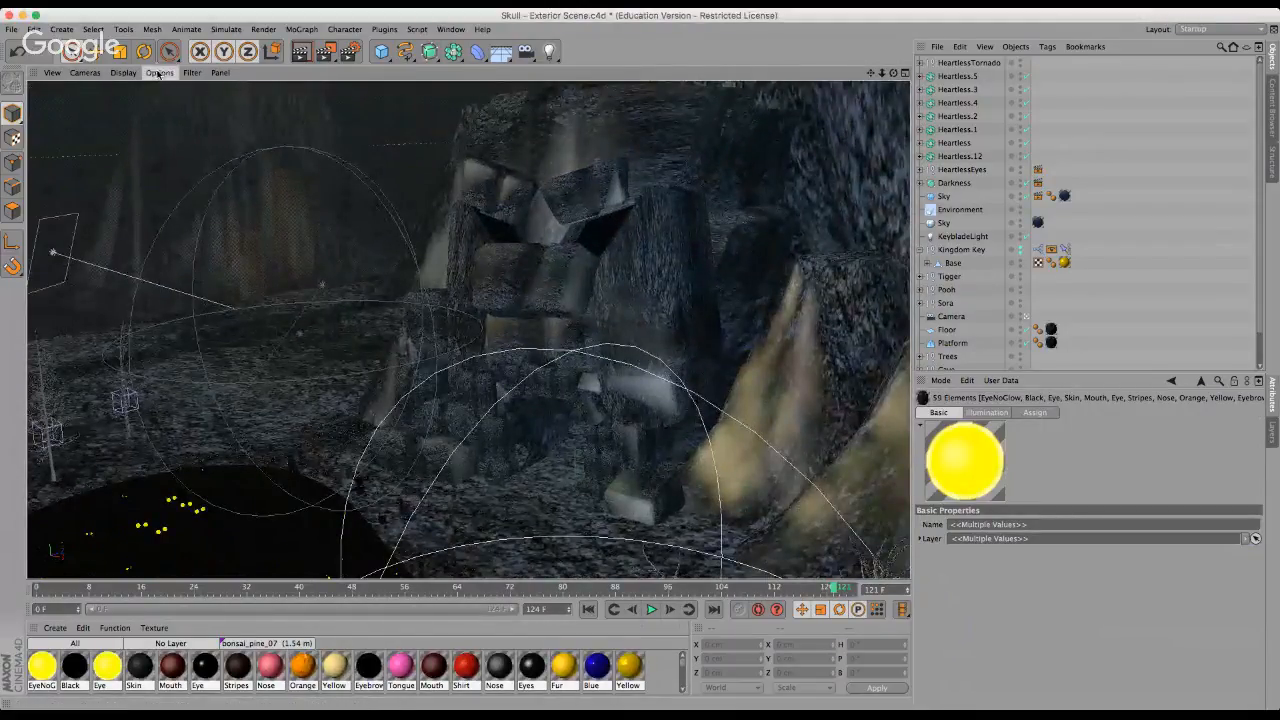
{"action": "left_click", "coordinate": [192, 246]}
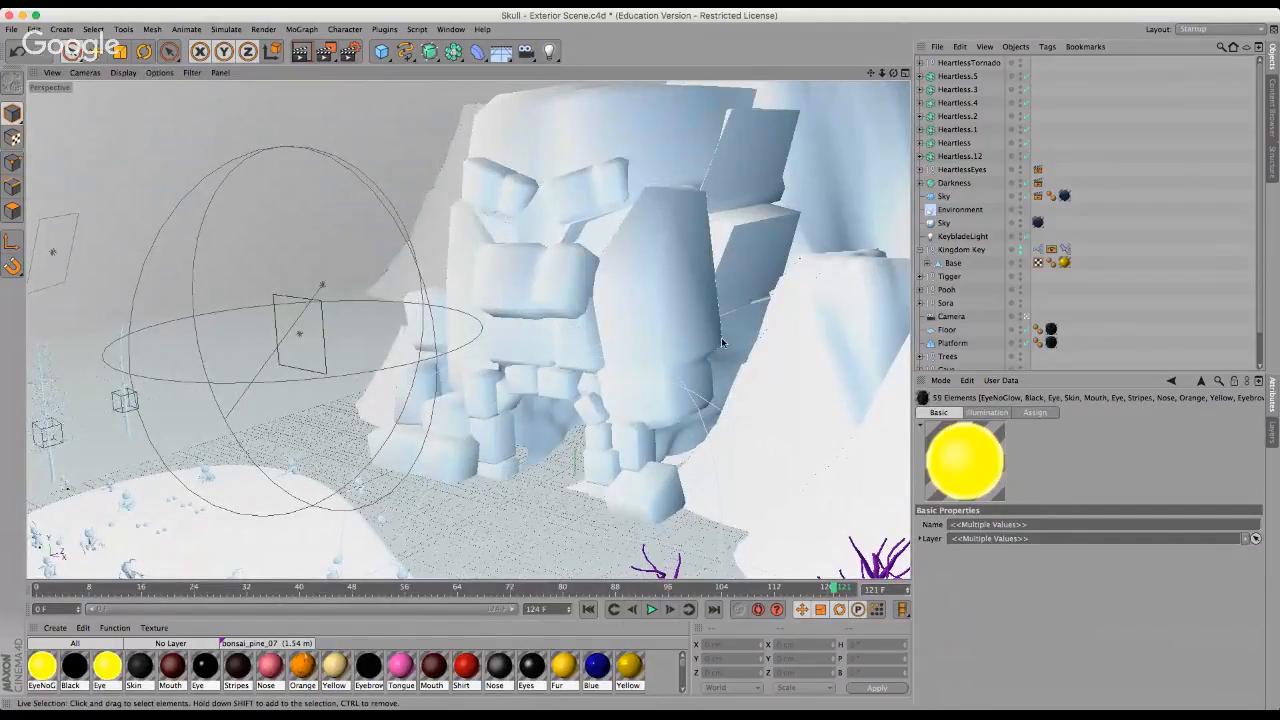
{"action": "scroll", "coordinate": [577, 162], "scroll_direction": "down", "scroll_amount": 3}
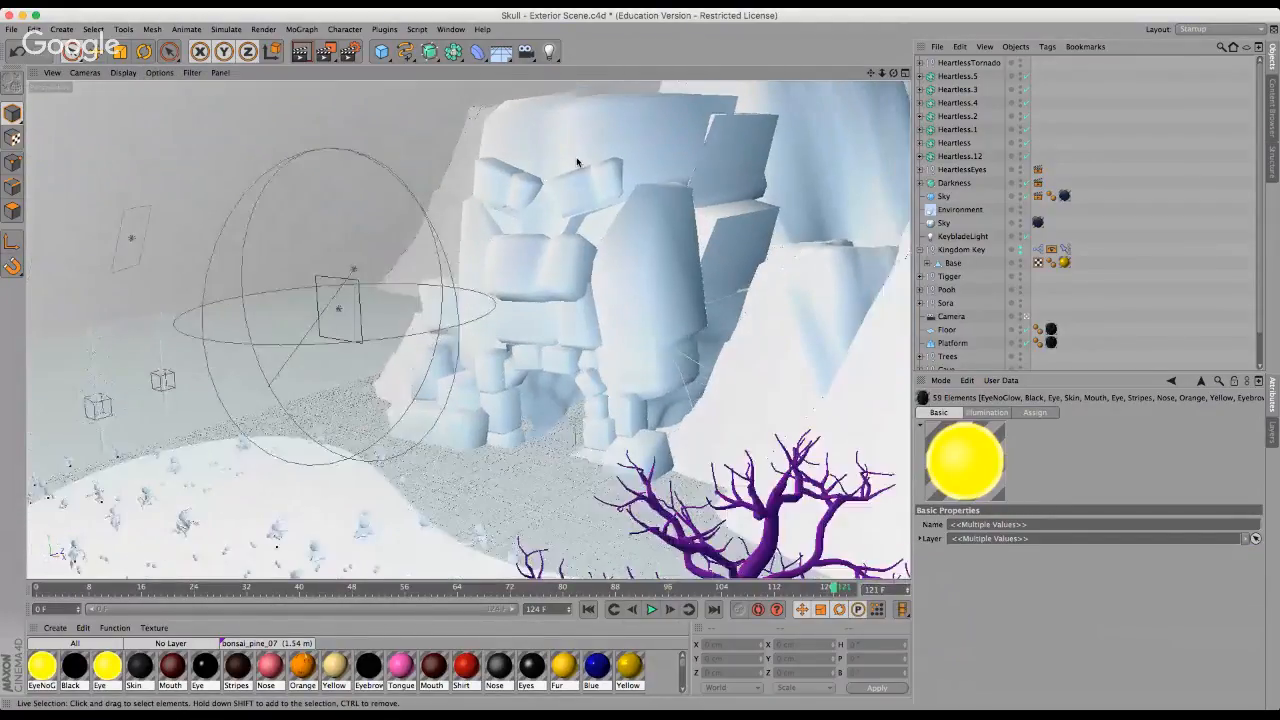
{"action": "scroll", "coordinate": [577, 162], "scroll_direction": "up", "scroll_amount": 6}
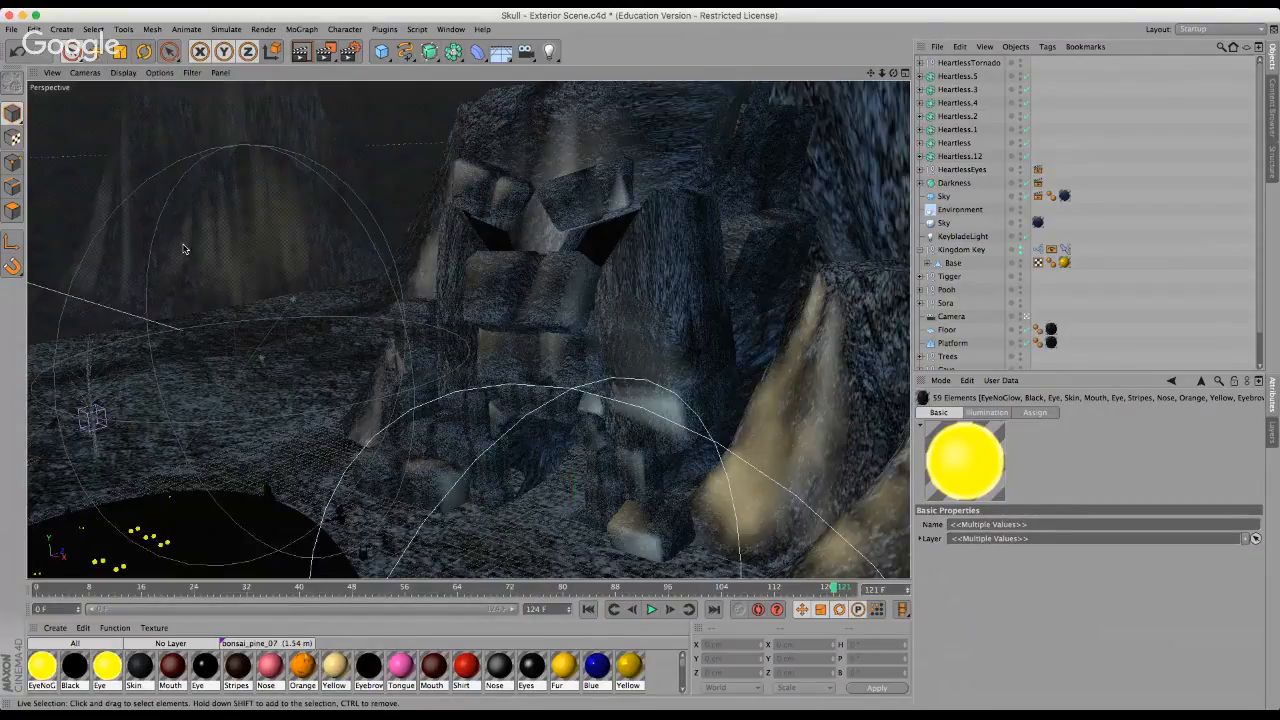
Look over the field of Heartless eyes around the tree, and select and deselect the HeartlessTornado and Heartless objects.
{"action": "left_click_drag", "start_coordinate": [531, 197], "coordinate": [464, 150], "text": "alt"}
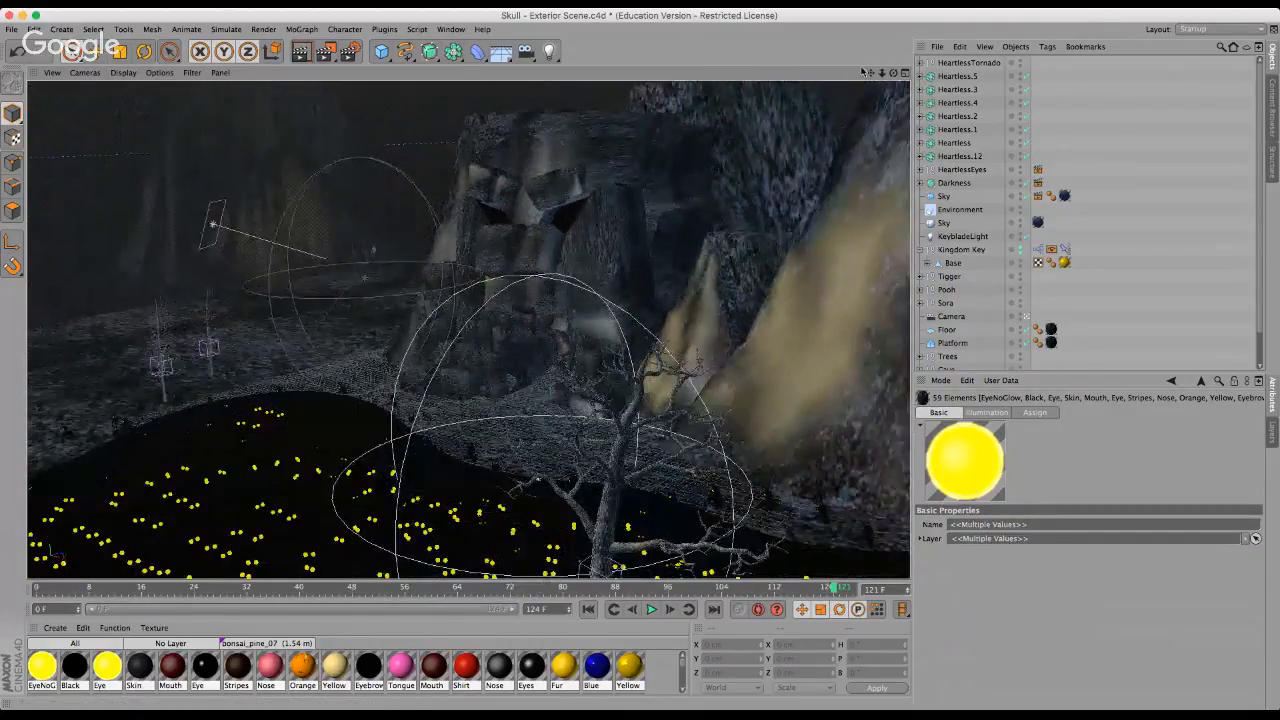
{"action": "middle_click_drag", "start_coordinate": [634, 357], "coordinate": [636, 363], "text": "alt"}
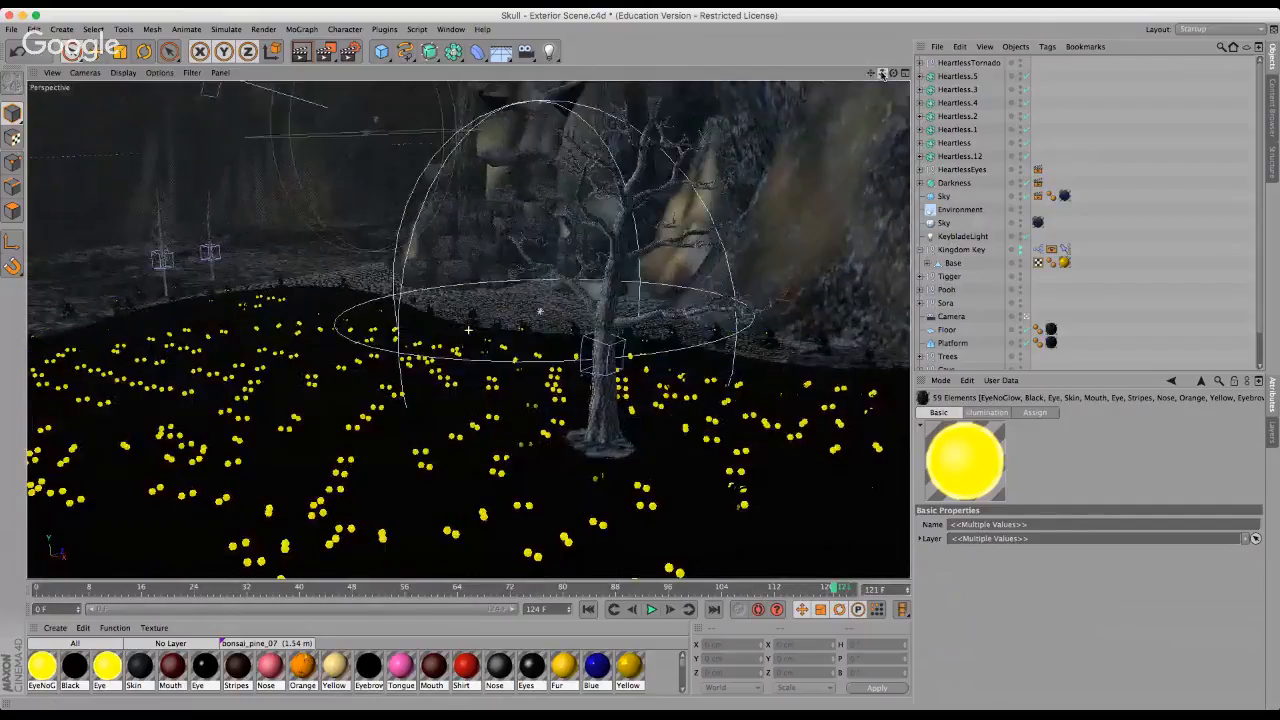
{"action": "right_click_drag", "start_coordinate": [636, 363], "coordinate": [618, 364], "text": "alt"}
{"action": "left_click", "coordinate": [976, 63]}
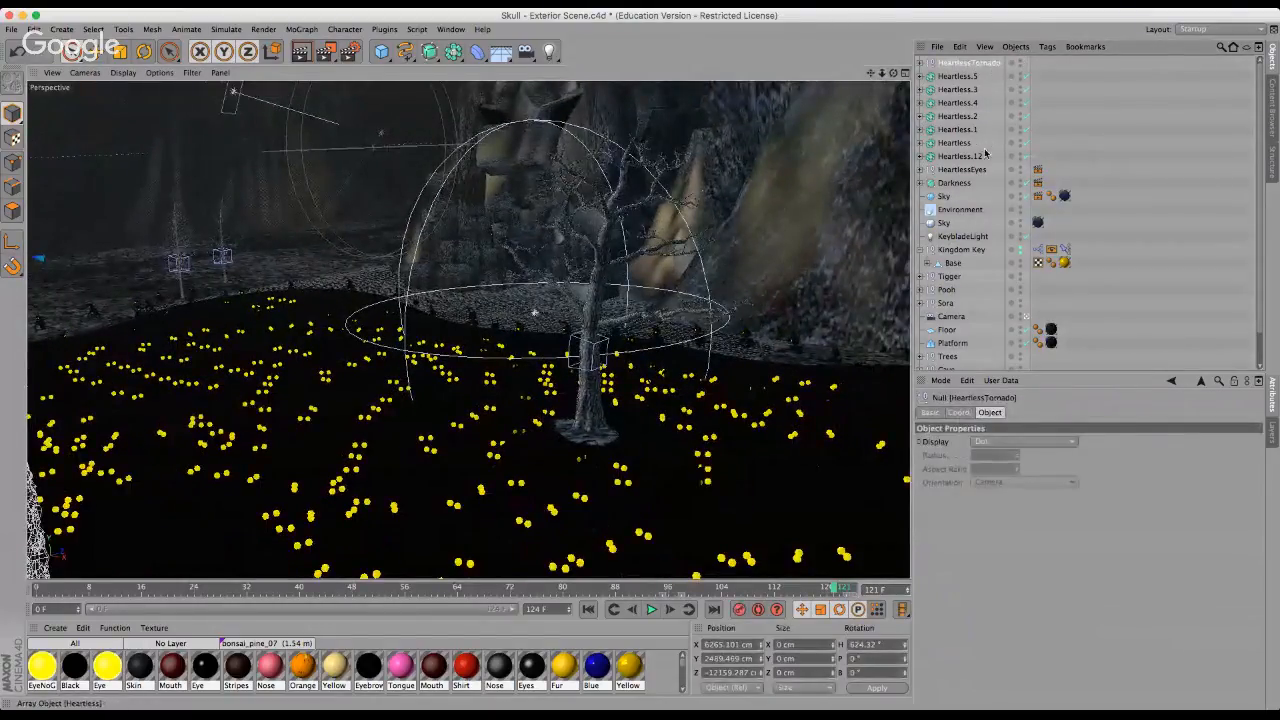
{"action": "left_click_drag", "start_coordinate": [989, 155], "coordinate": [944, 87]}
{"action": "left_click", "coordinate": [985, 79]}
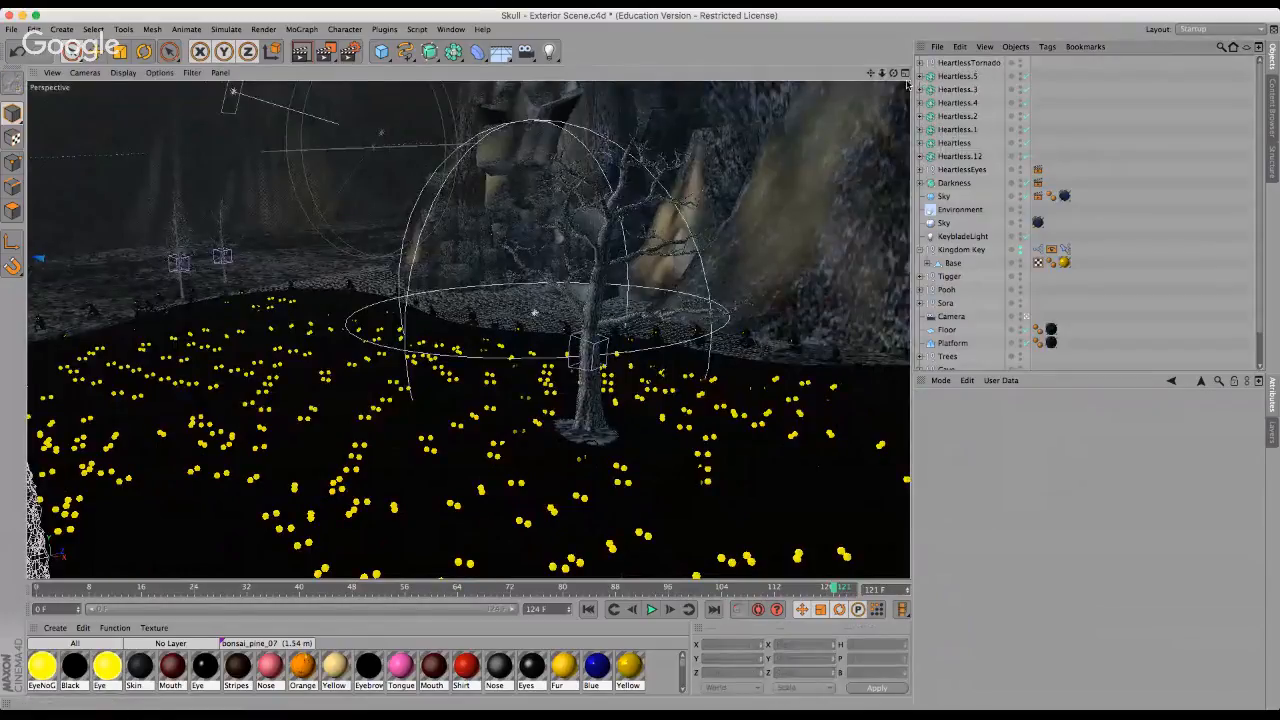
{"action": "right_click_drag", "start_coordinate": [635, 364], "coordinate": [618, 368], "text": "alt"}
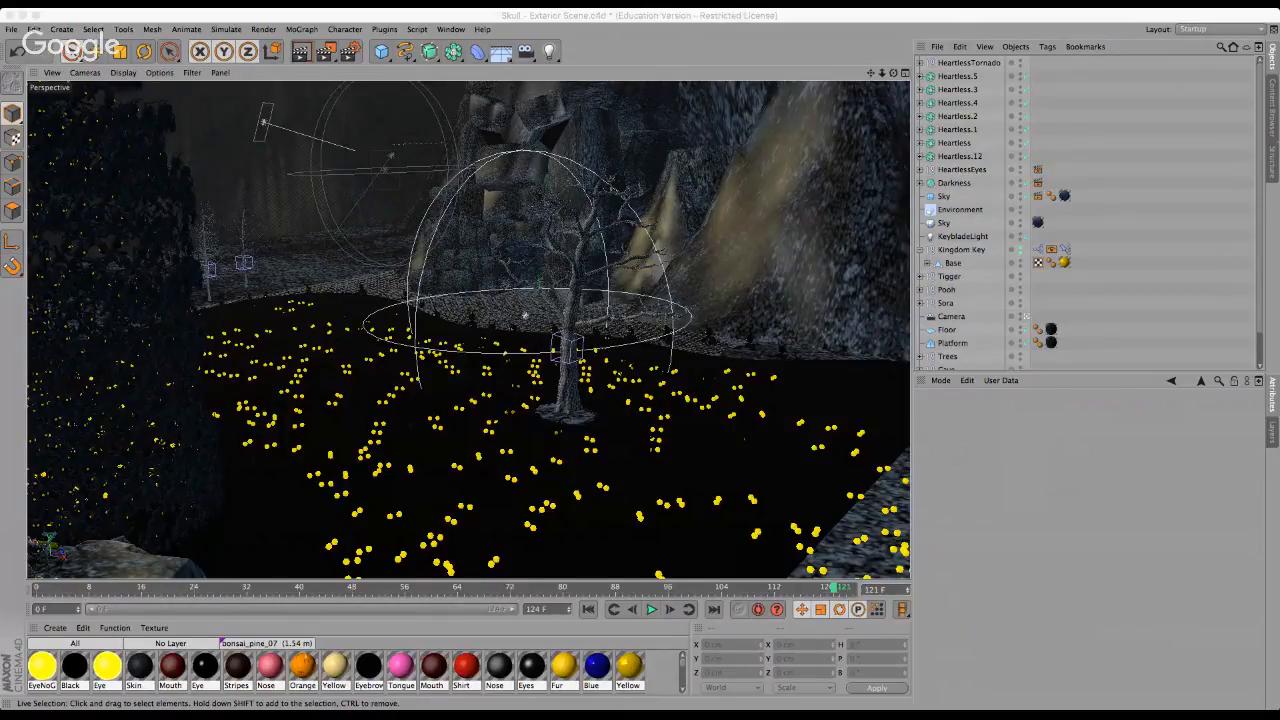
Switch to Skull - Exterior.c4d, select and deselect the Sky sphere, and render the region around the skull rock.
{"action": "left_click", "coordinate": [878, 462]}
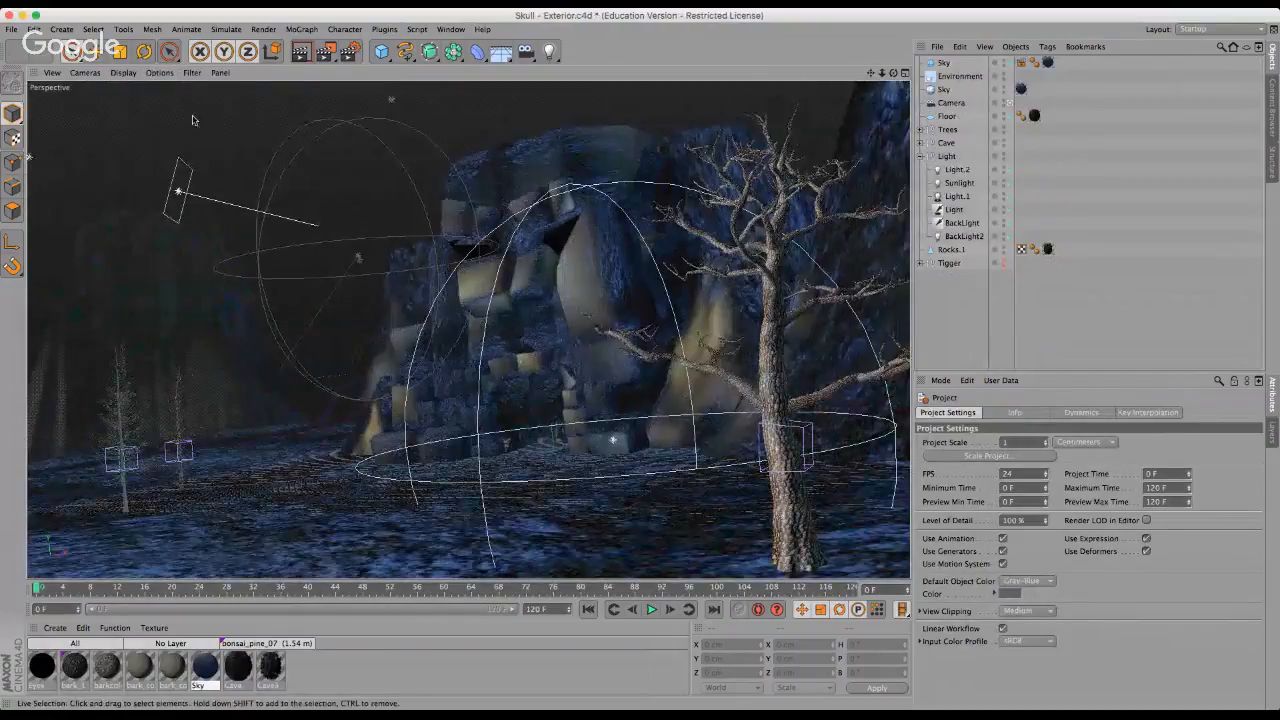
{"action": "left_click", "coordinate": [177, 86]}
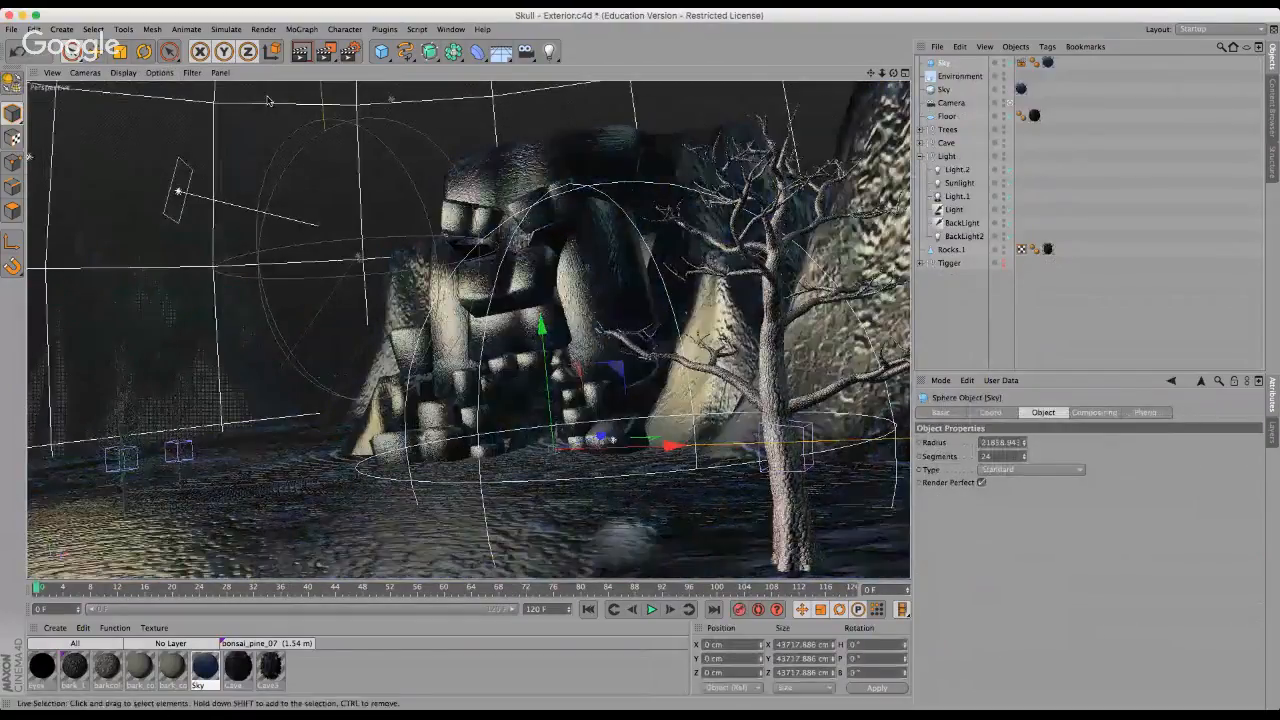
{"action": "left_click", "coordinate": [260, 280]}
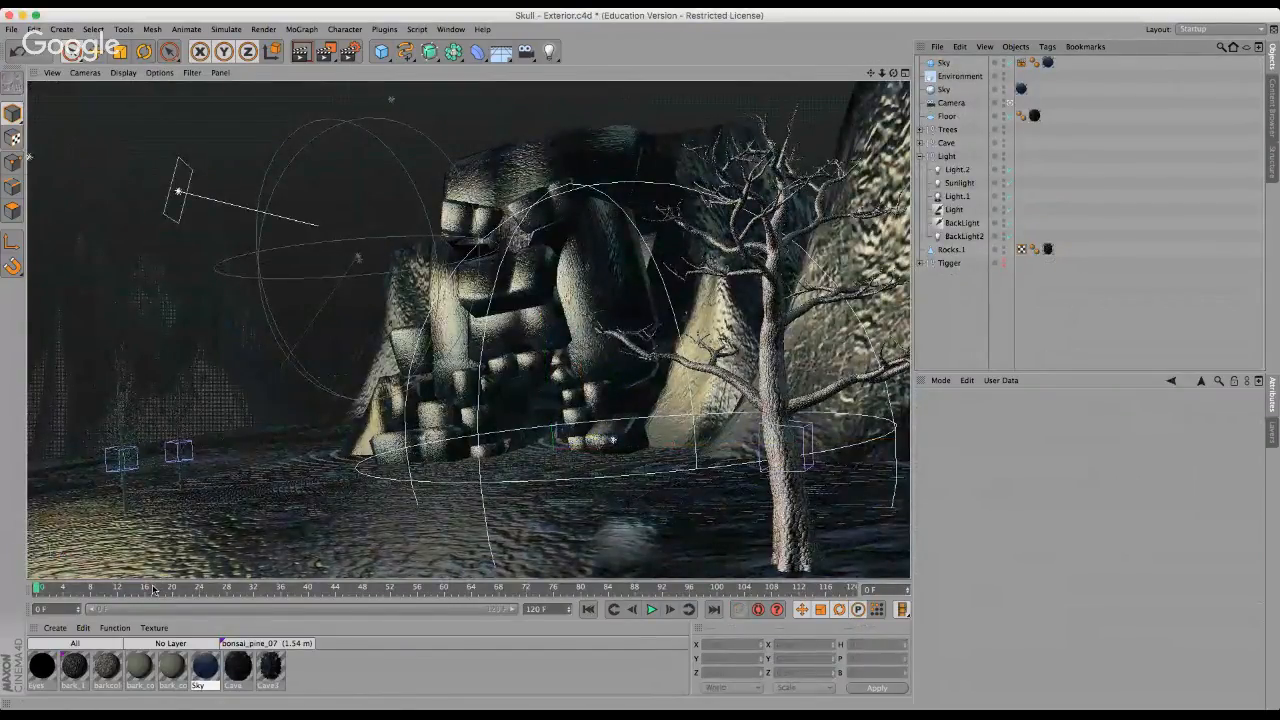
{"action": "left_click", "coordinate": [297, 69]}
{"action": "left_click_drag", "start_coordinate": [378, 146], "coordinate": [638, 454]}
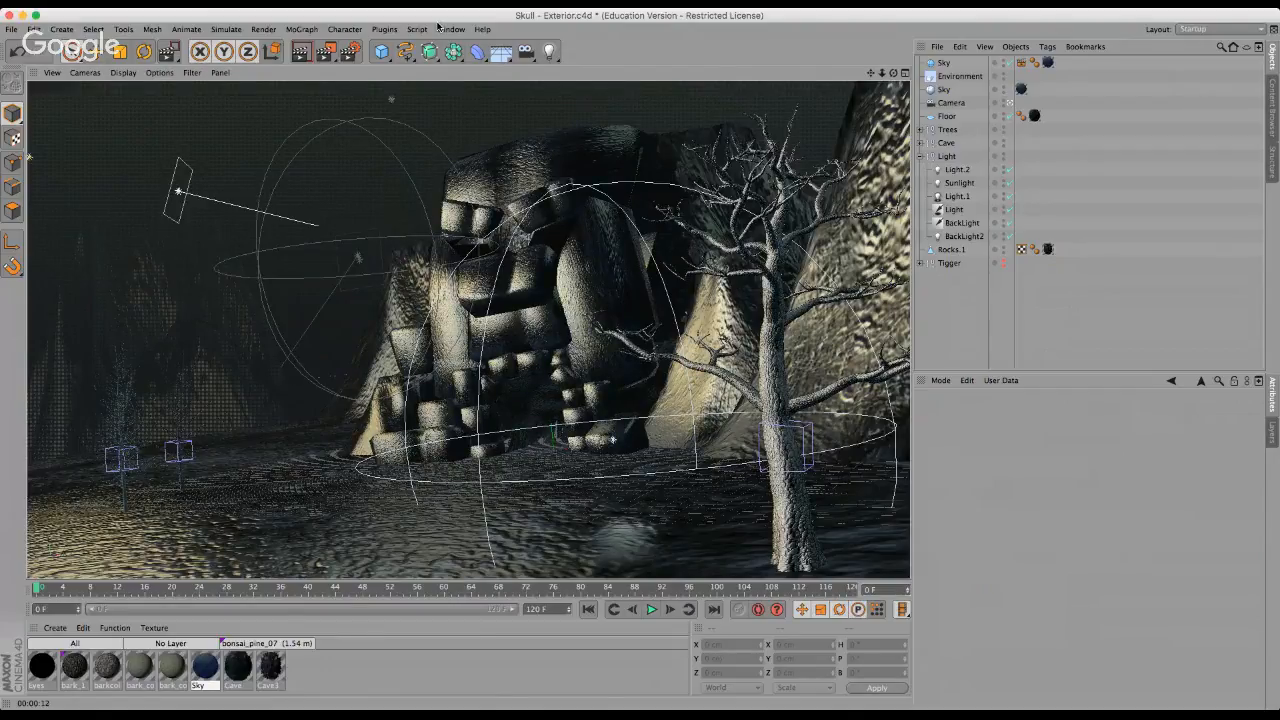
Switch to KH3Book Scene.c4d and return to Skull - Exterior.c4d.
{"action": "left_click", "coordinate": [440, 28]}
{"action": "left_click", "coordinate": [479, 322]}
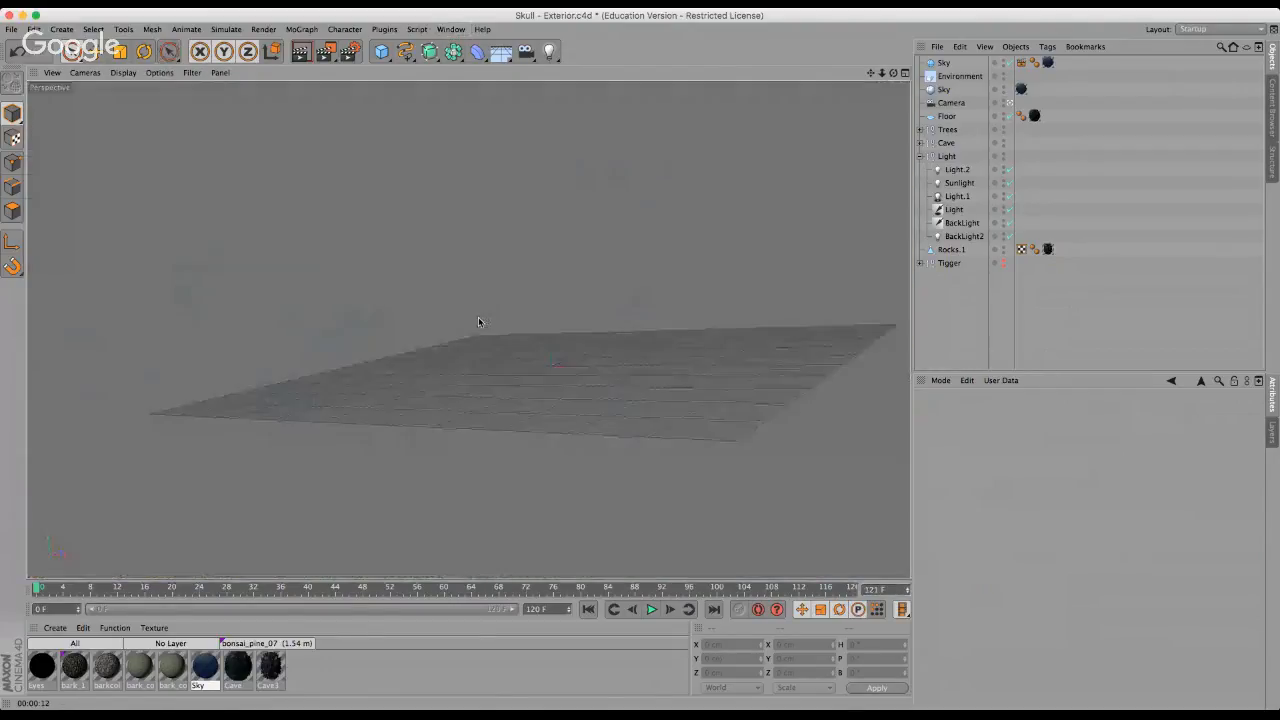
{"action": "left_click", "coordinate": [451, 28]}
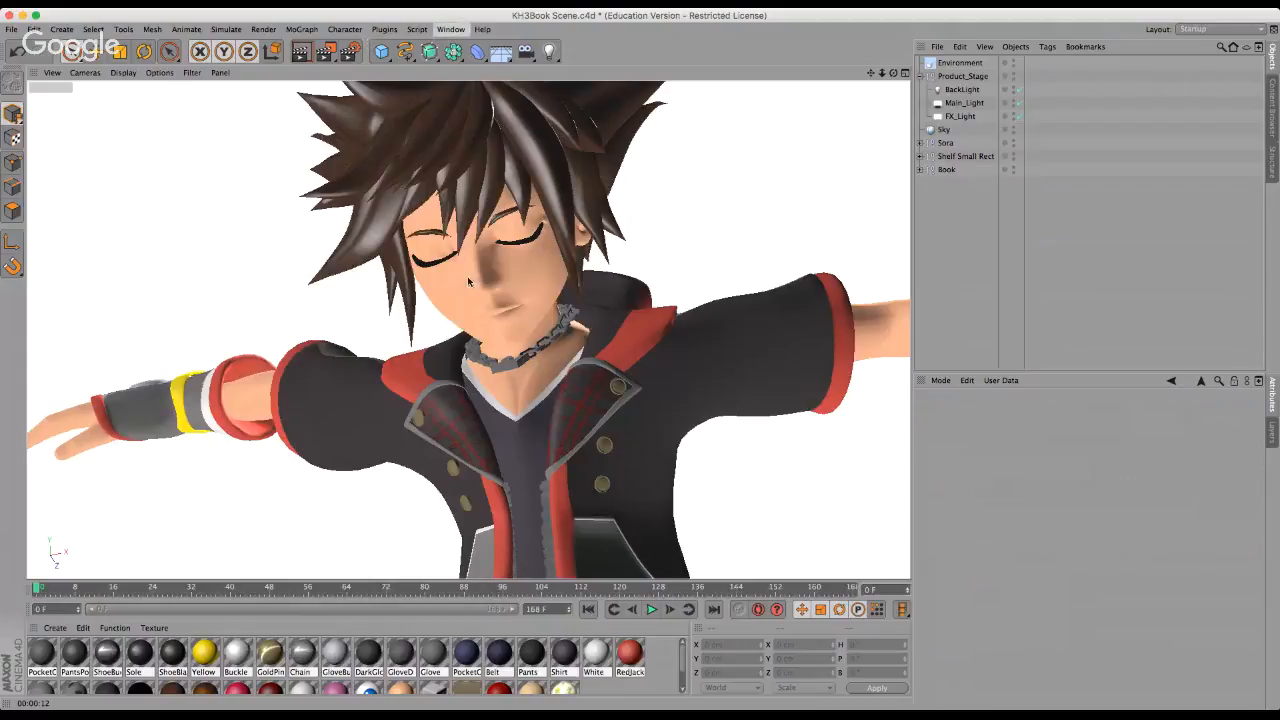
{"action": "left_click", "coordinate": [472, 310]}
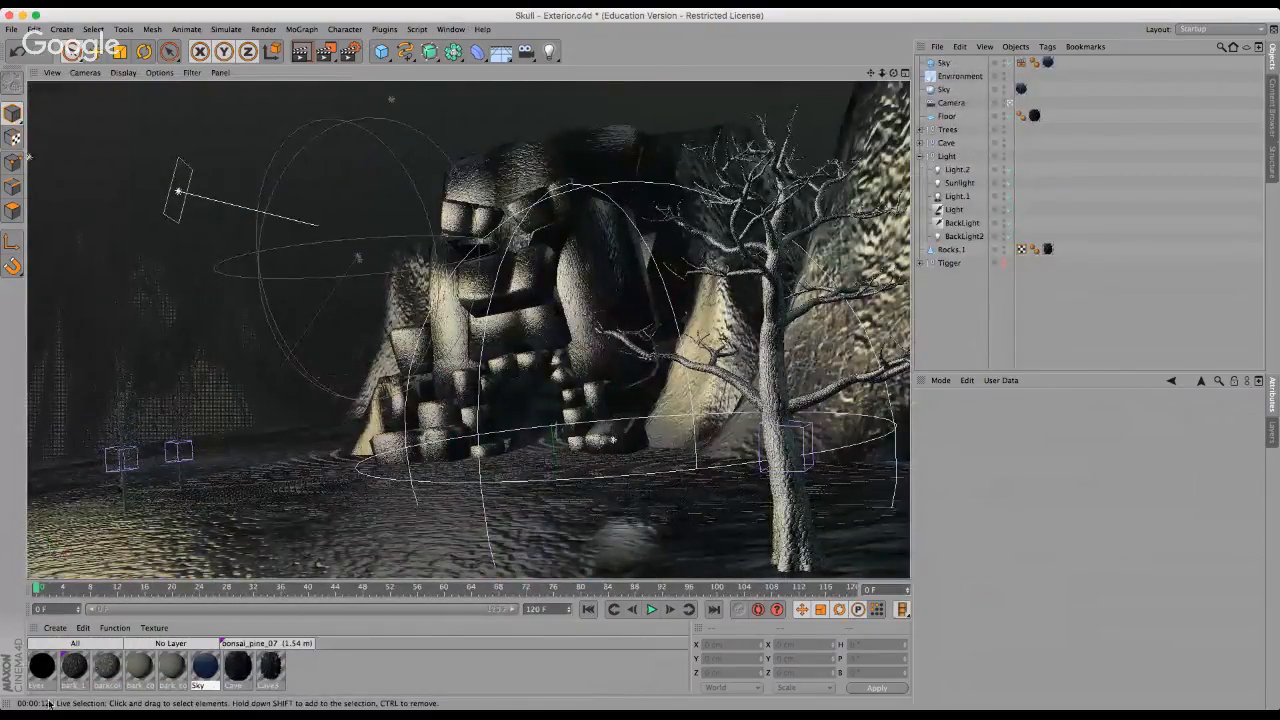
{"action": "left_click", "coordinate": [50, 704]}
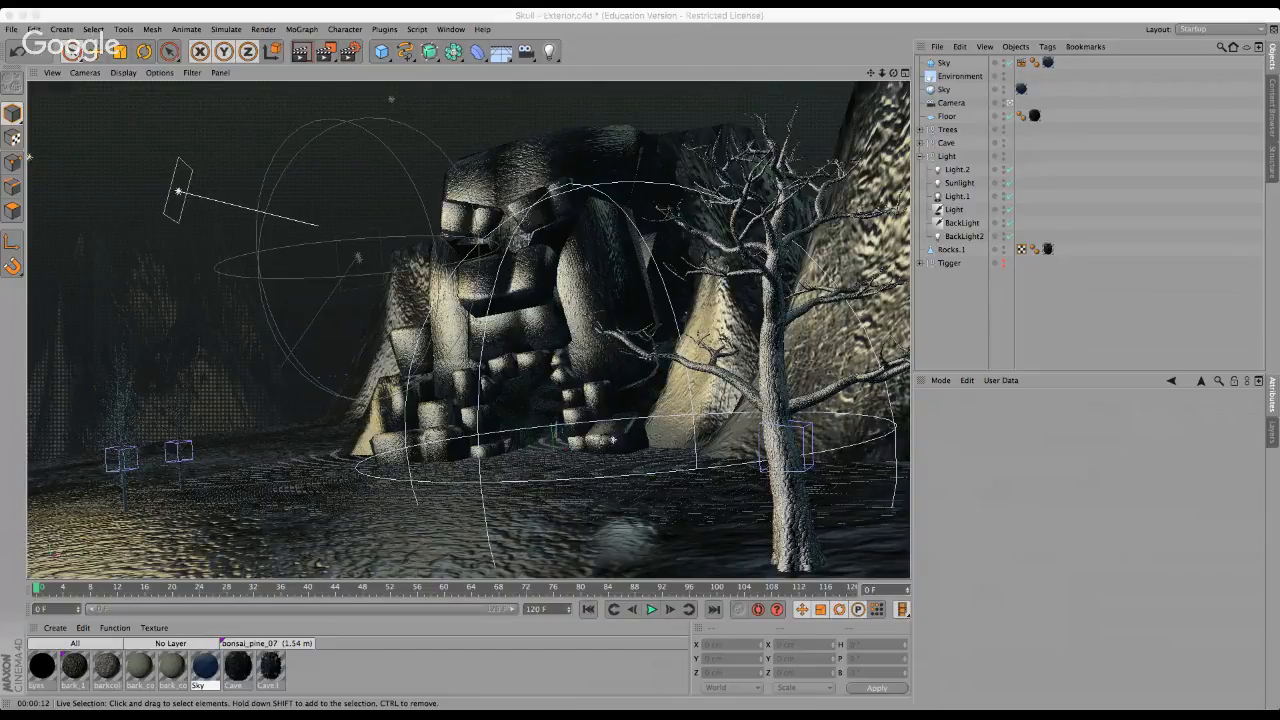
{"action": "left_click", "coordinate": [747, 37]}
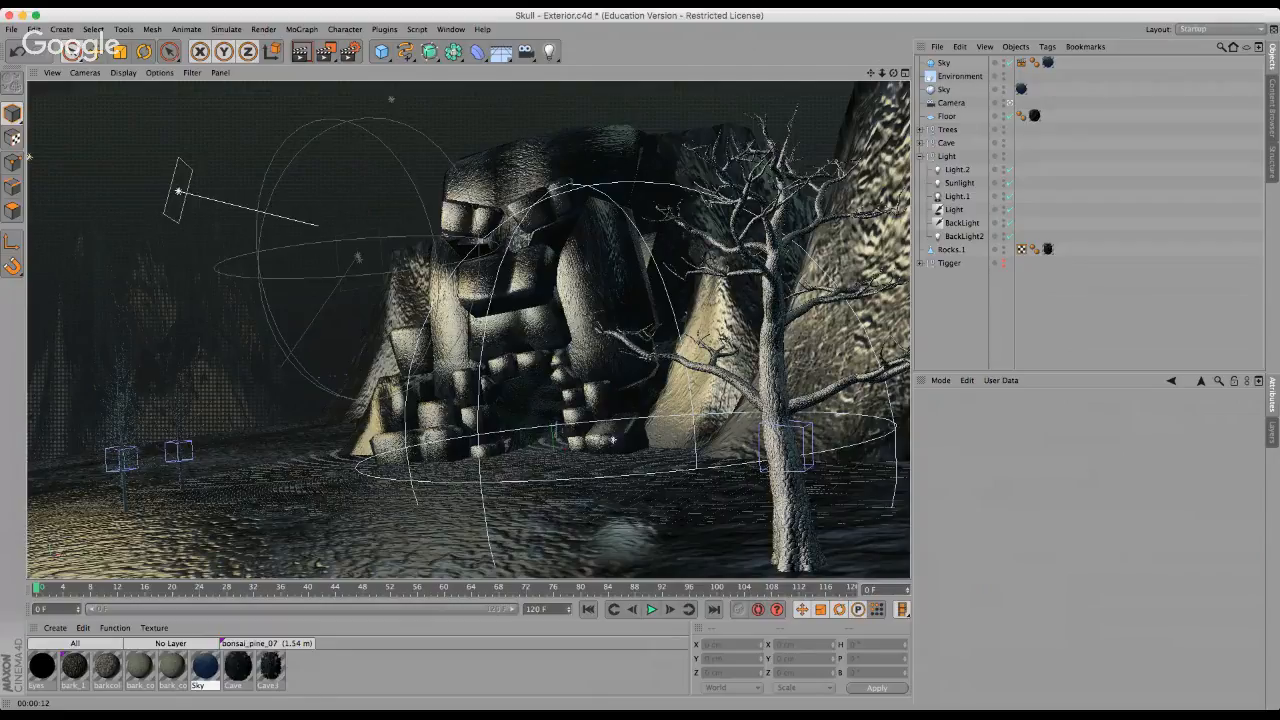
{"action": "left_click", "coordinate": [34, 702]}
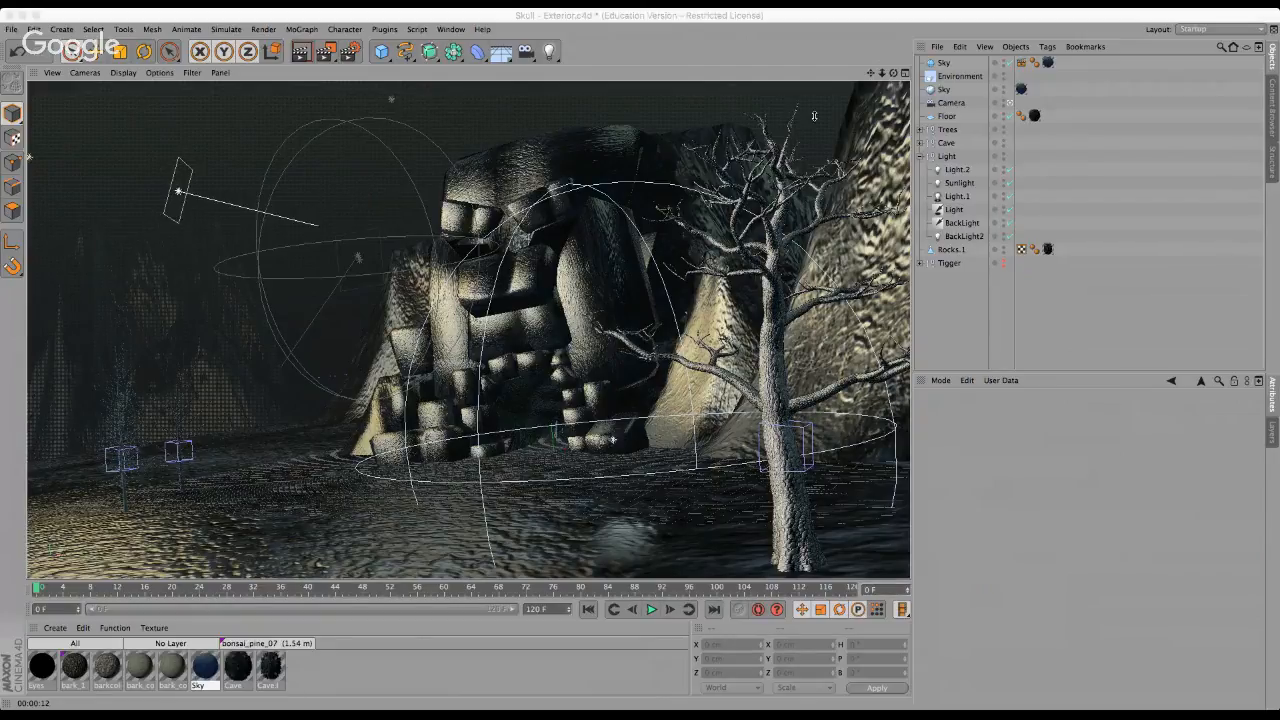
{"action": "left_click", "coordinate": [777, 46]}
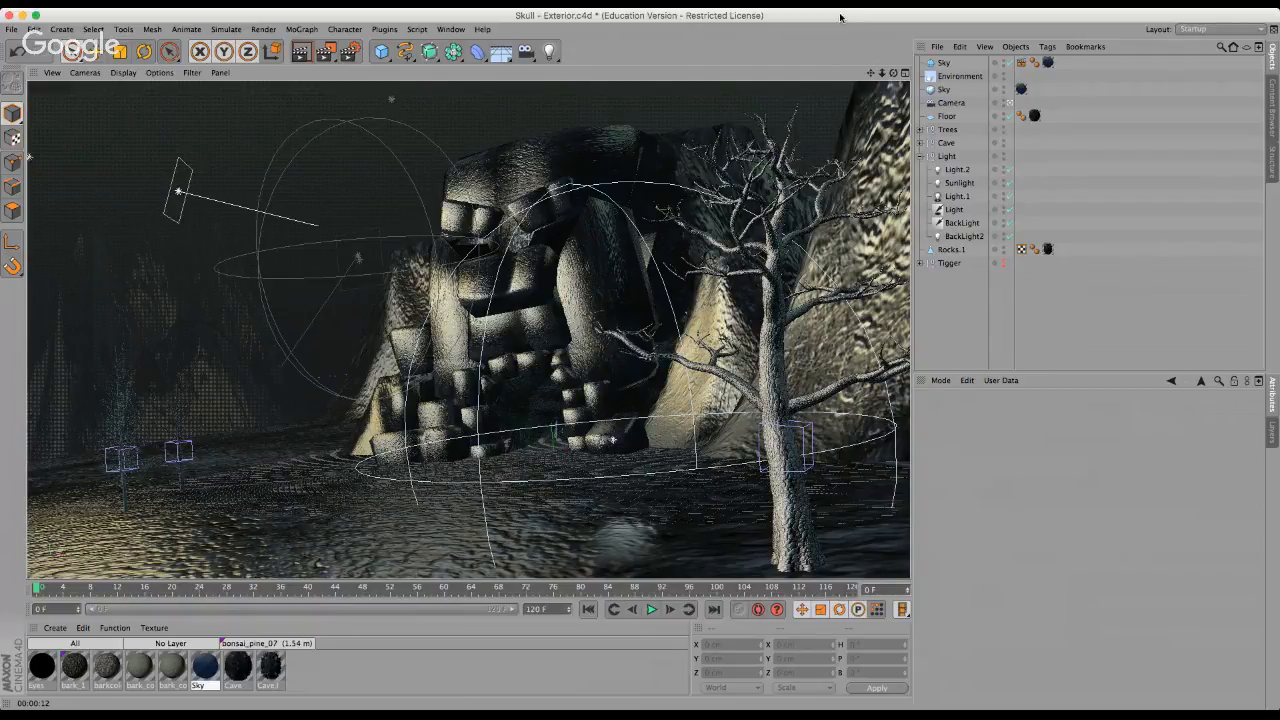
Examine the skull rock's face, the surrounding rocks and the tree in Skull - Exterior.c4d from near and far.
{"action": "scroll", "coordinate": [425, 222], "scroll_direction": "up", "scroll_amount": 5}
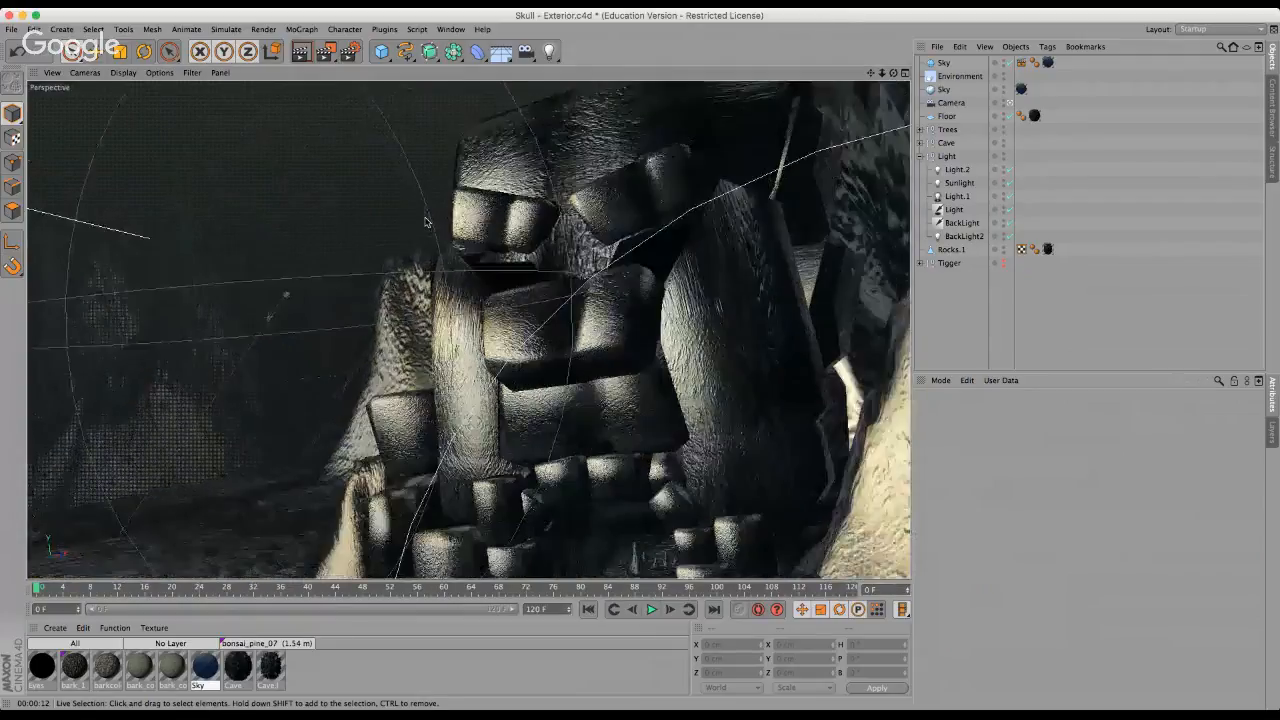
{"action": "scroll", "coordinate": [425, 222], "scroll_direction": "down", "scroll_amount": 10}
{"action": "scroll", "coordinate": [485, 410], "scroll_direction": "up", "scroll_amount": 5}
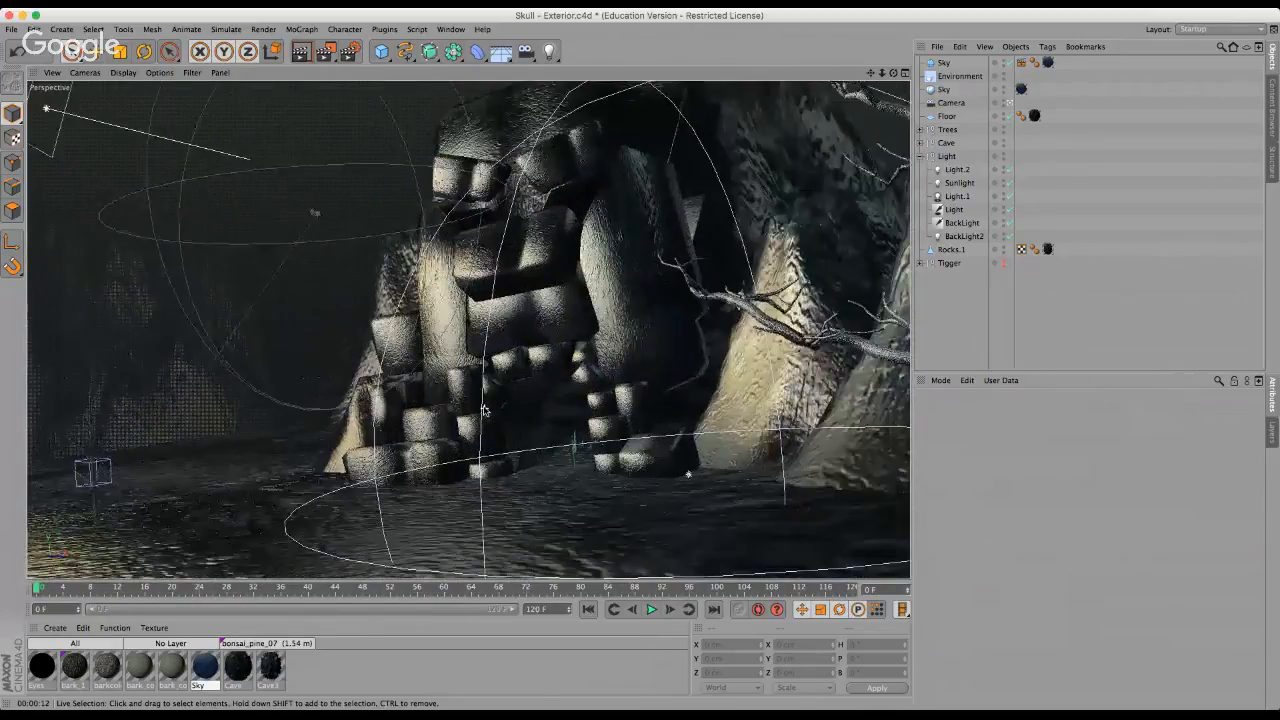
{"action": "scroll", "coordinate": [485, 410], "scroll_direction": "up", "scroll_amount": 5}
{"action": "scroll", "coordinate": [465, 339], "scroll_direction": "down", "scroll_amount": 7}
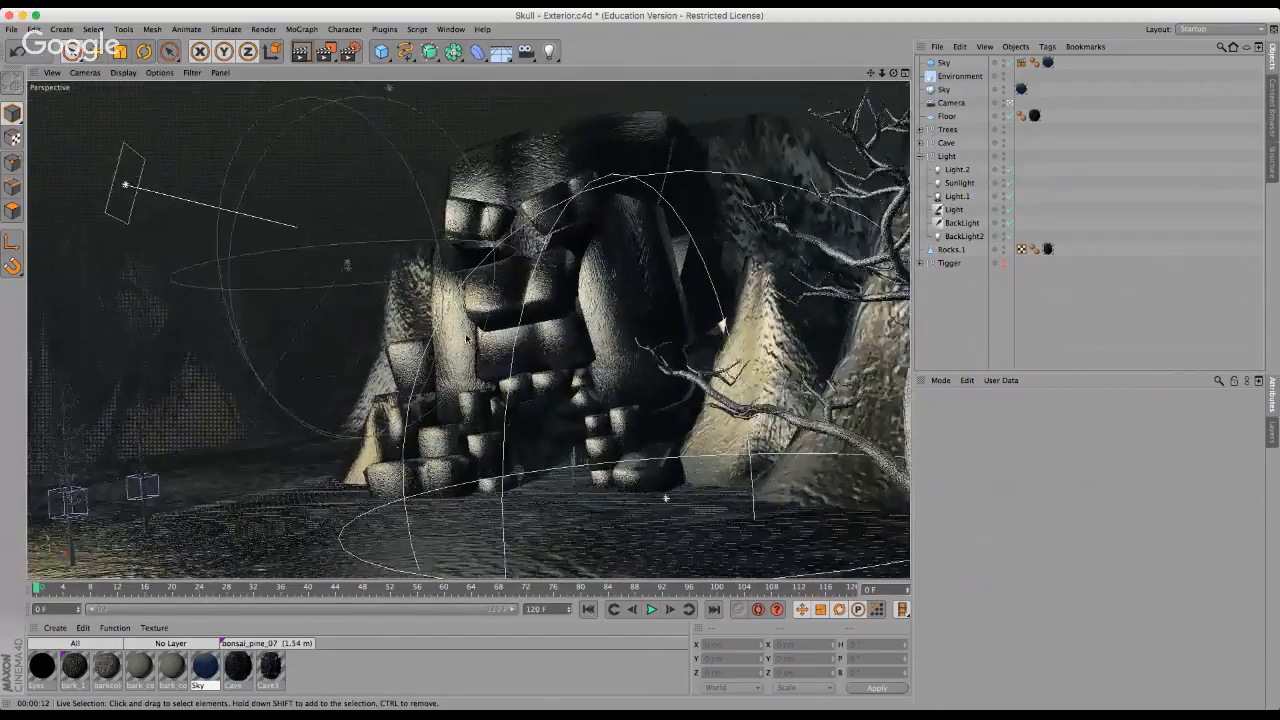
{"action": "scroll", "coordinate": [466, 339], "scroll_direction": "down", "scroll_amount": 3}
{"action": "scroll", "coordinate": [466, 339], "scroll_direction": "down", "scroll_amount": 2}
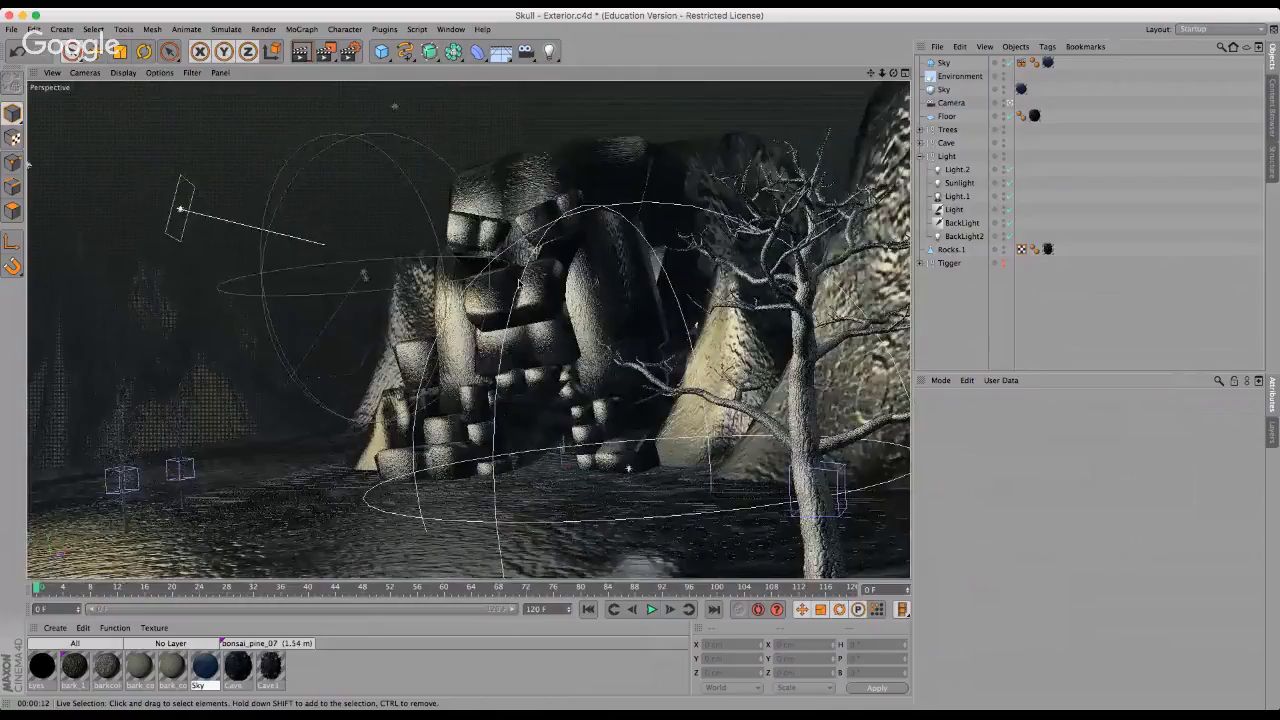
{"action": "scroll", "coordinate": [466, 339], "scroll_direction": "up", "scroll_amount": 3}
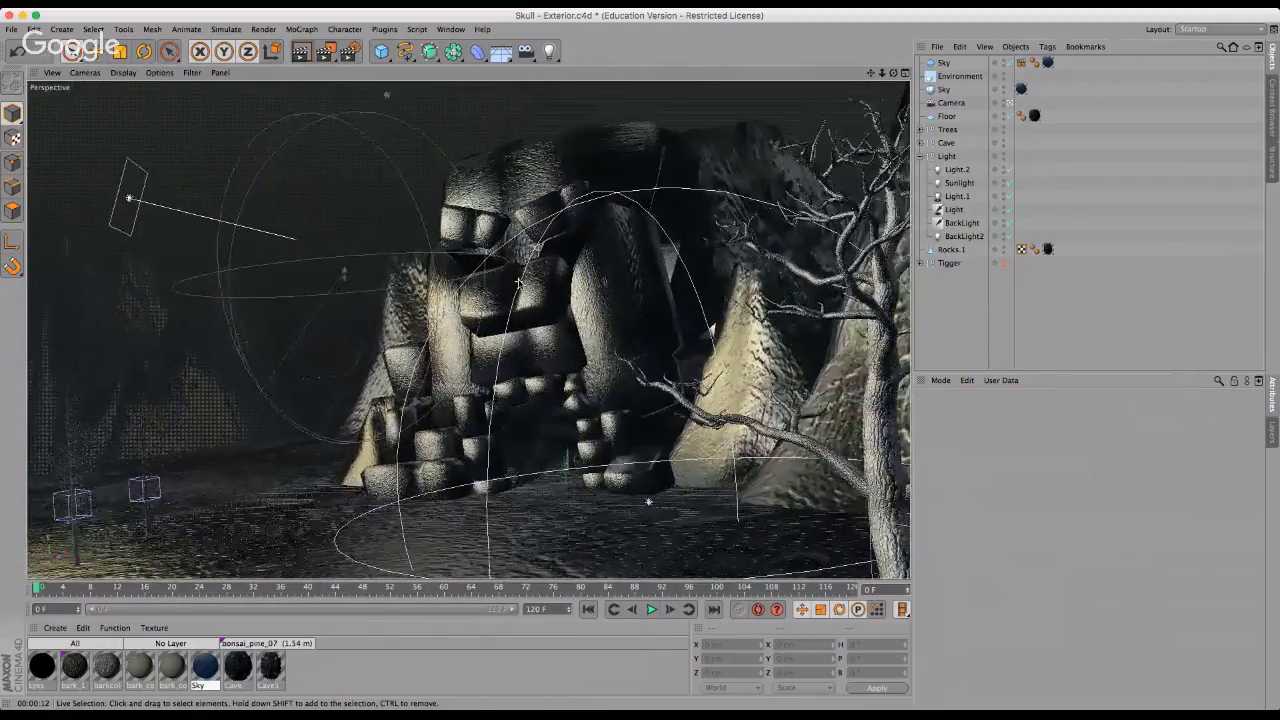
{"action": "scroll", "coordinate": [503, 424], "scroll_direction": "up", "scroll_amount": 3}
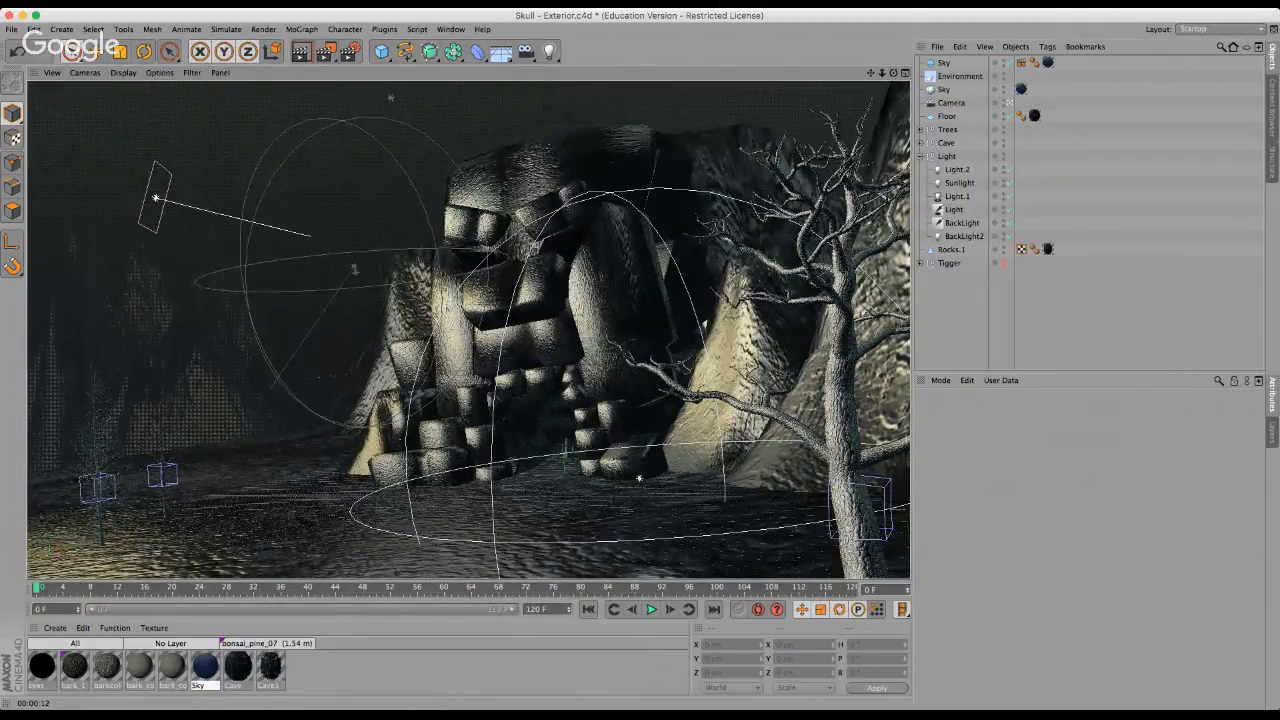
Open Stan.c4d and expand the Stan and Head hierarchies.
{"action": "left_click", "coordinate": [54, 700]}
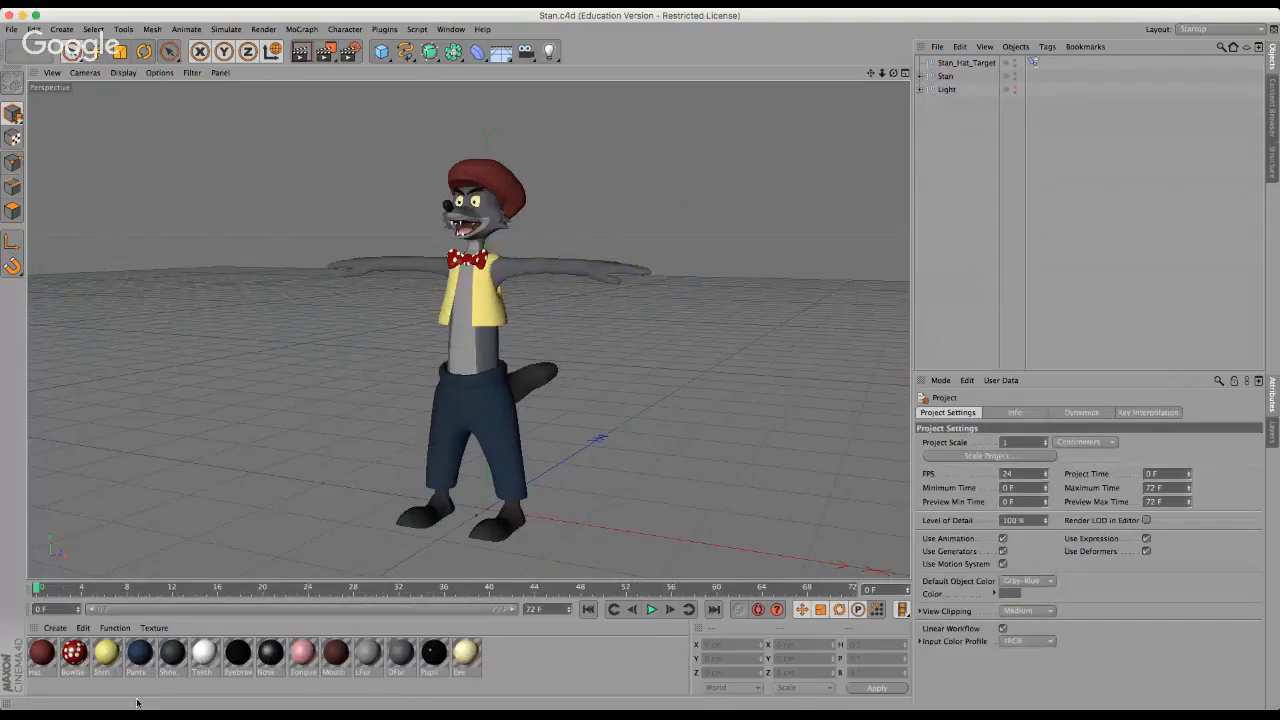
{"action": "left_click", "coordinate": [46, 707]}
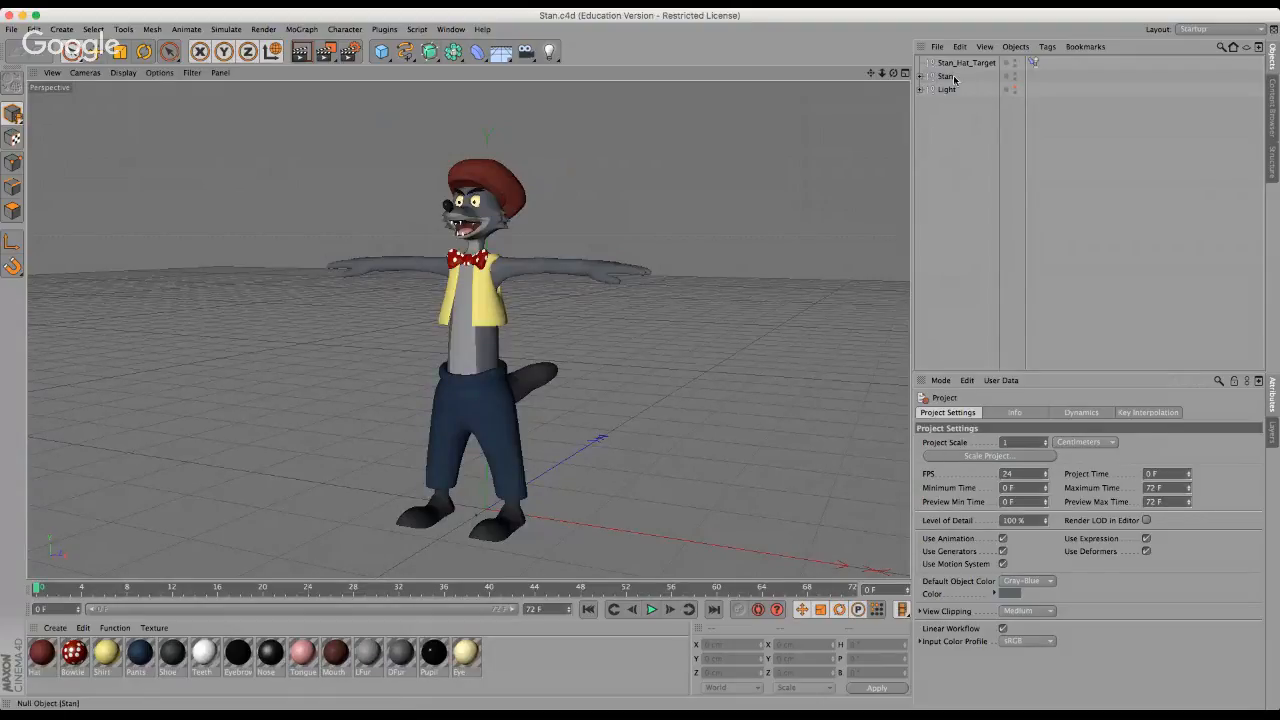
{"action": "left_click", "coordinate": [920, 76]}
{"action": "left_click", "coordinate": [927, 103]}
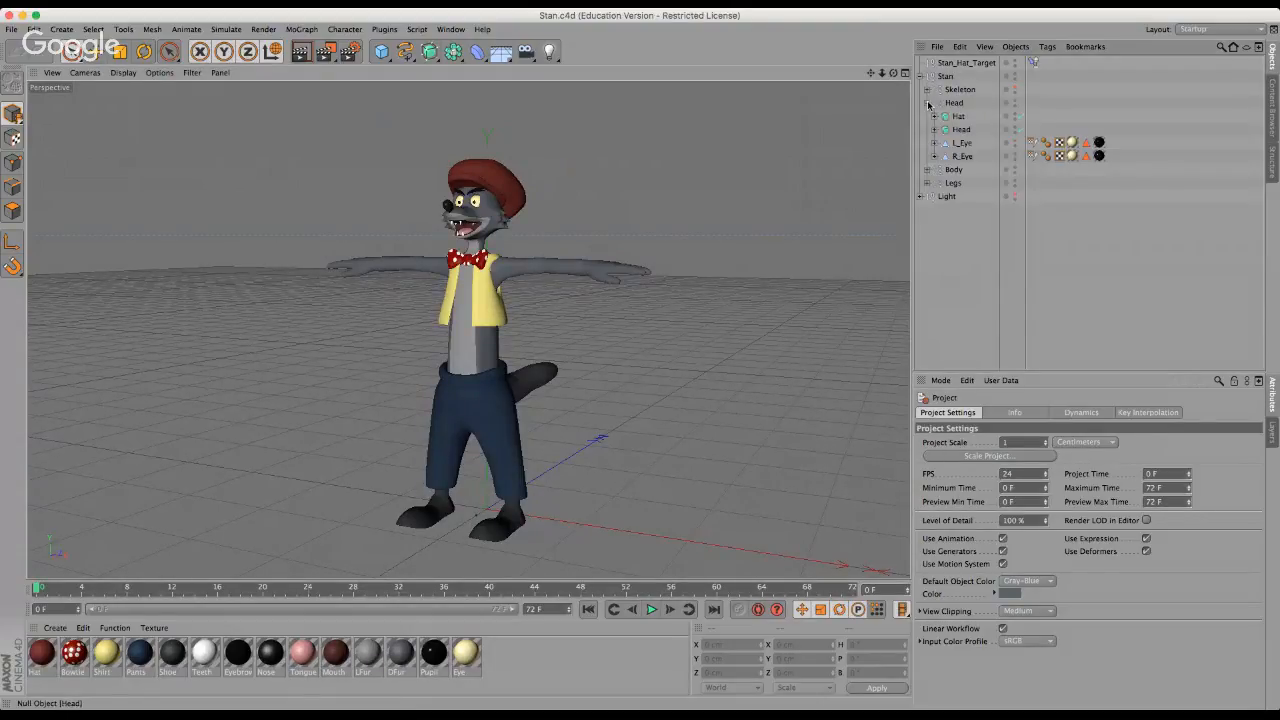
Cycle the Hat object's visibility states and collapse the Head and Stan hierarchies.
{"action": "double_click", "coordinate": [1015, 114]}
{"action": "left_click", "coordinate": [1015, 114]}
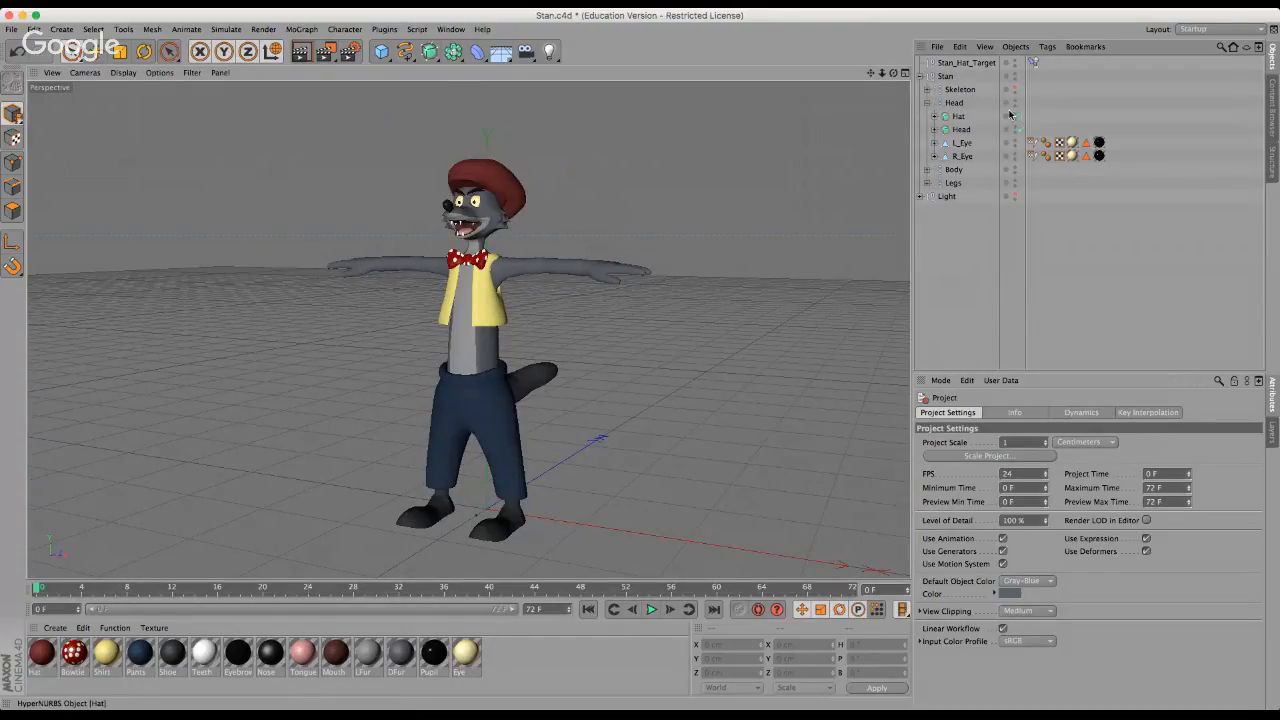
{"action": "left_click", "coordinate": [927, 103]}
{"action": "left_click", "coordinate": [920, 76]}
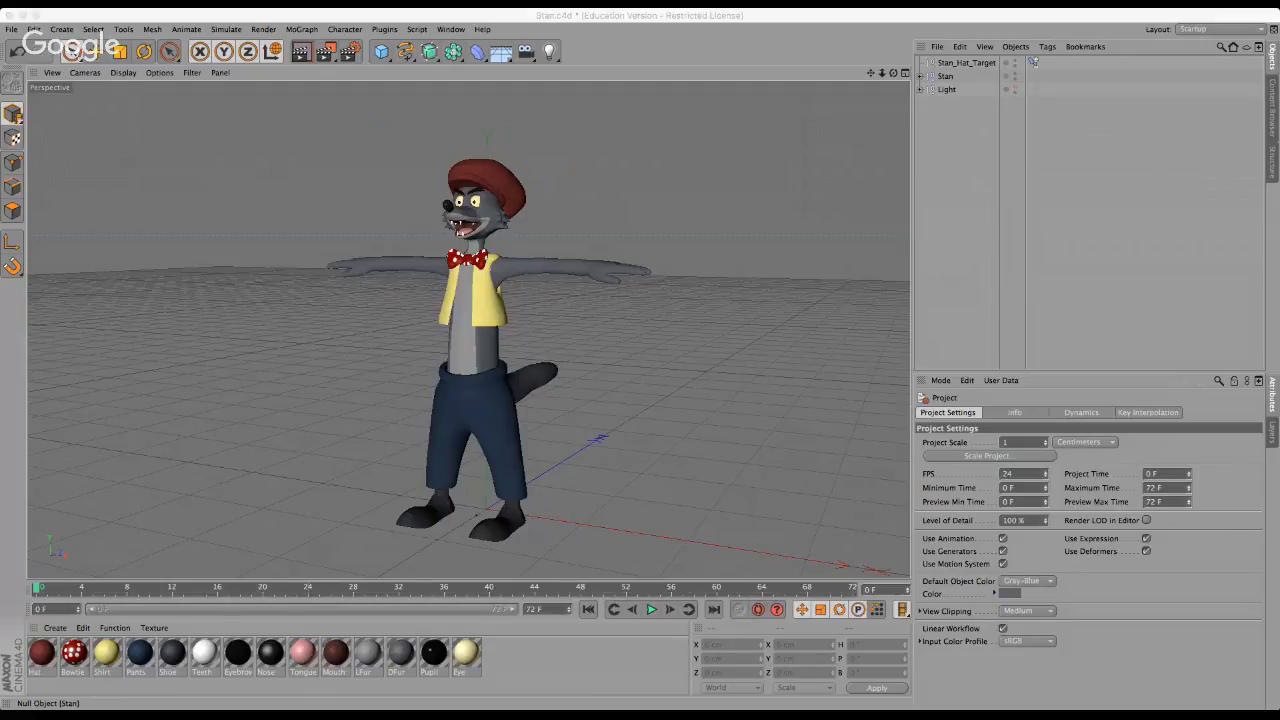
Open Scene 3.c4d and preview Sora's keyblade jump at frames 469 and 476.
{"action": "left_click", "coordinate": [828, 281]}
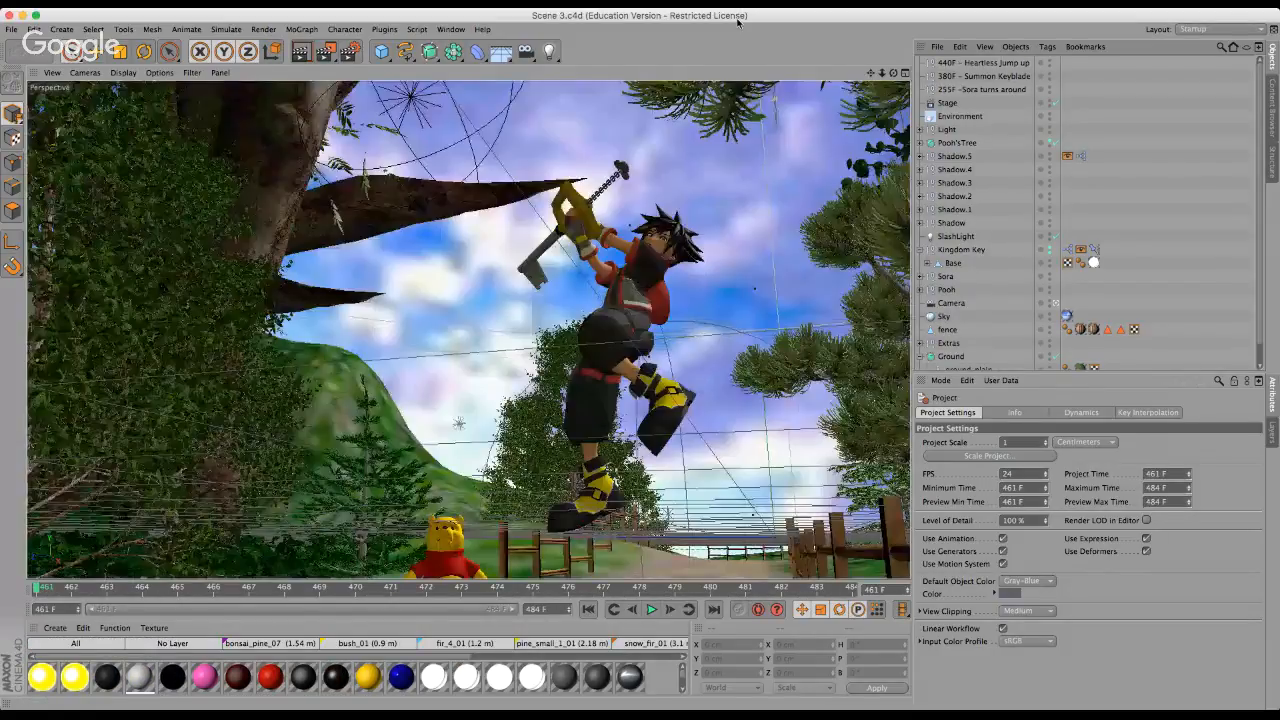
{"action": "left_click_drag", "start_coordinate": [40, 588], "coordinate": [320, 589]}
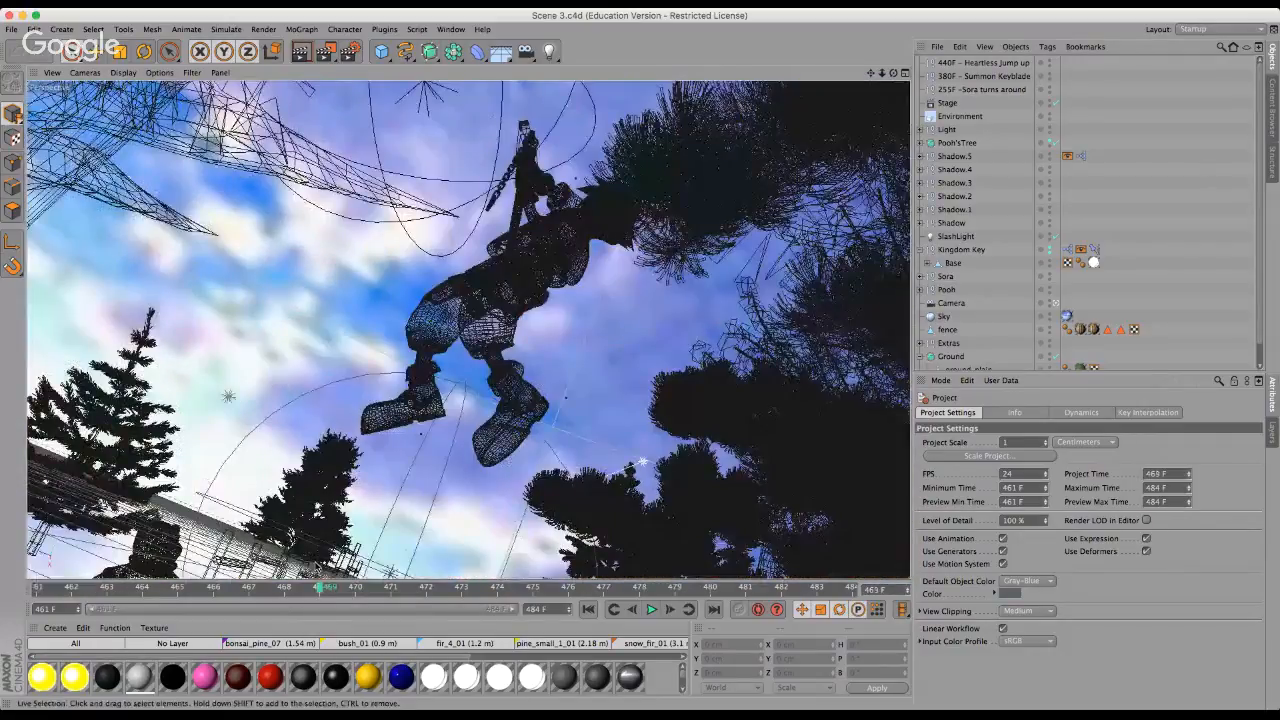
{"action": "left_click", "coordinate": [579, 589]}
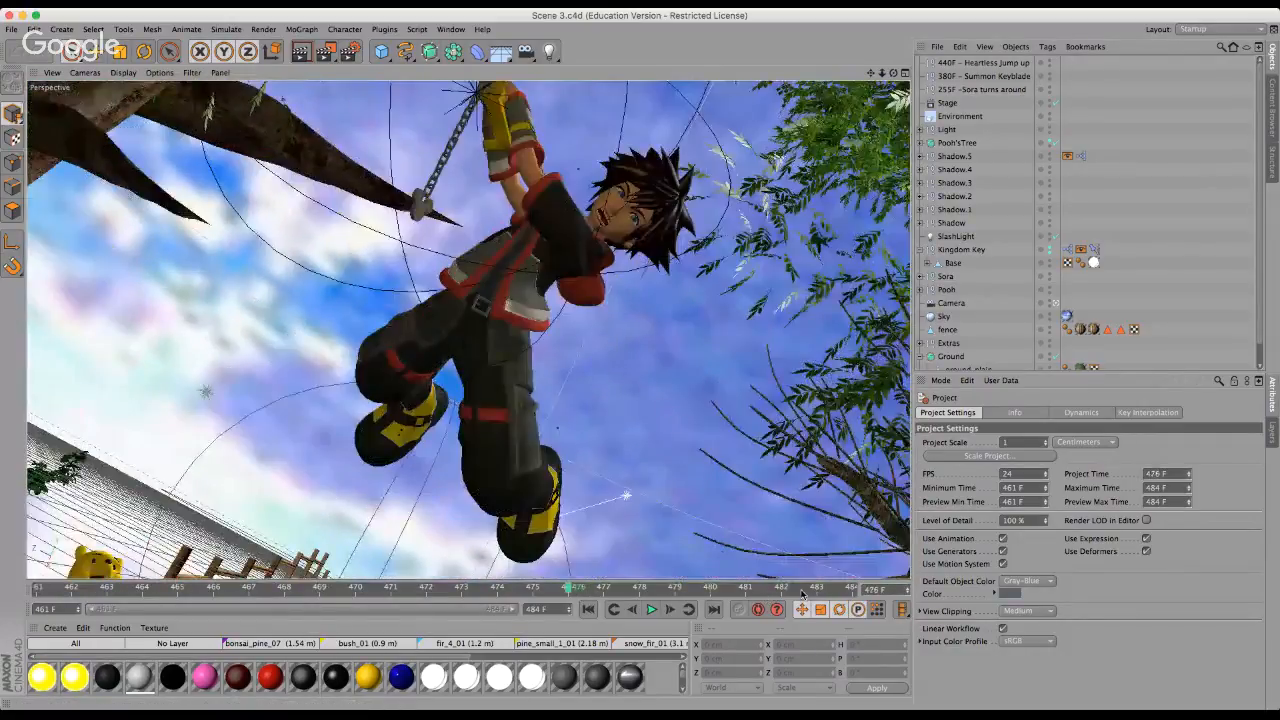
Preview Sora's keyblade jump in Scene 3.c4d at frames 483 and 461.
{"action": "left_click", "coordinate": [816, 588]}
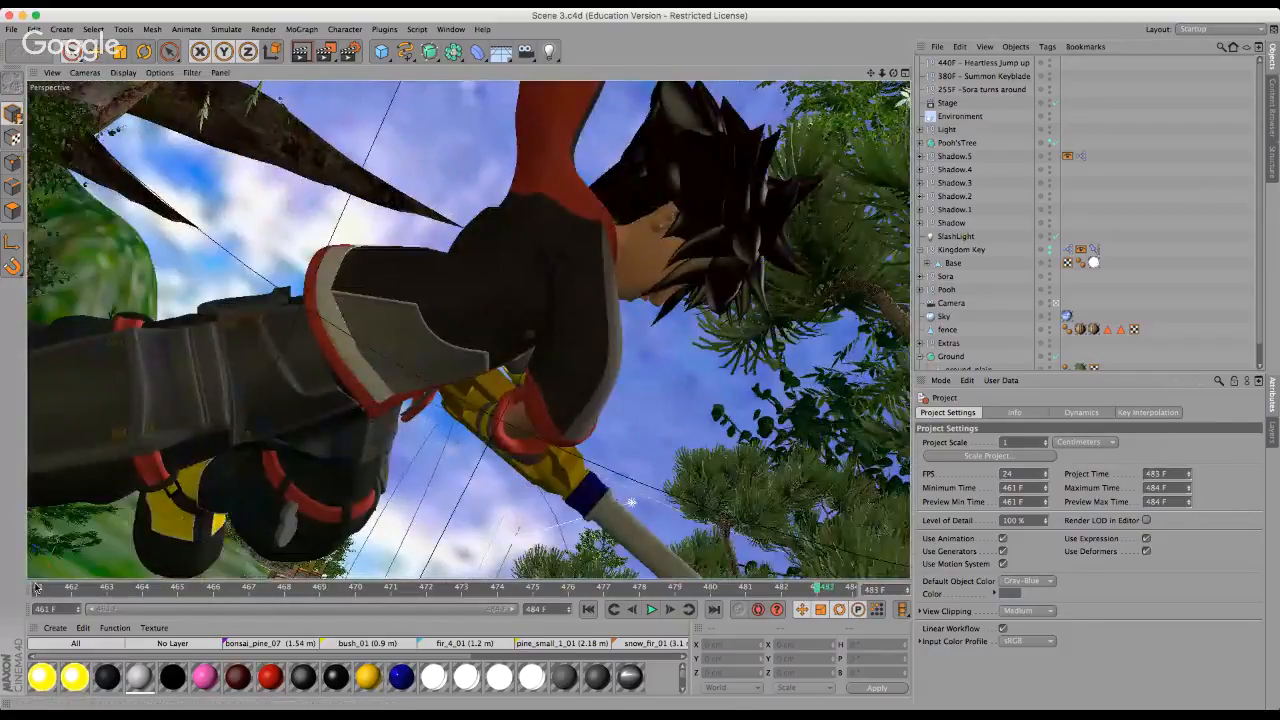
{"action": "key", "text": "shift+f"}
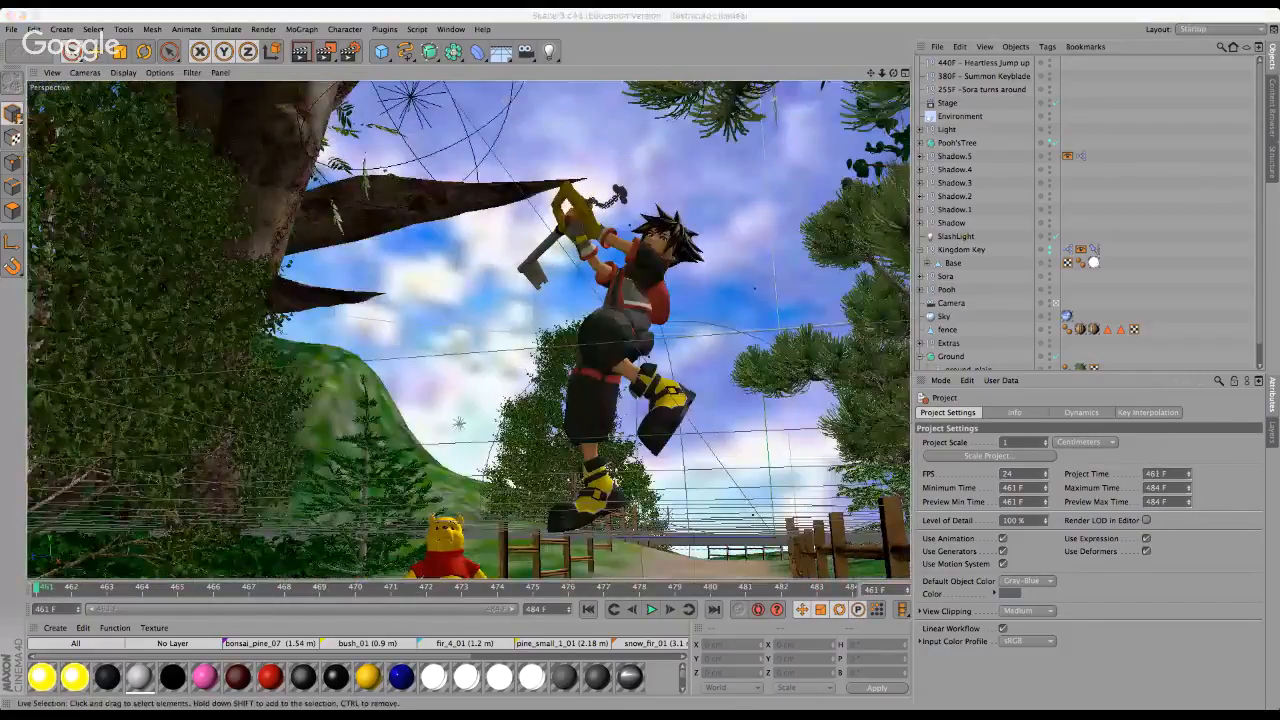
Open Scene 5.c4d and view the color settings of the ground__rock_distro_bmp material.
{"action": "left_click", "coordinate": [844, 308]}
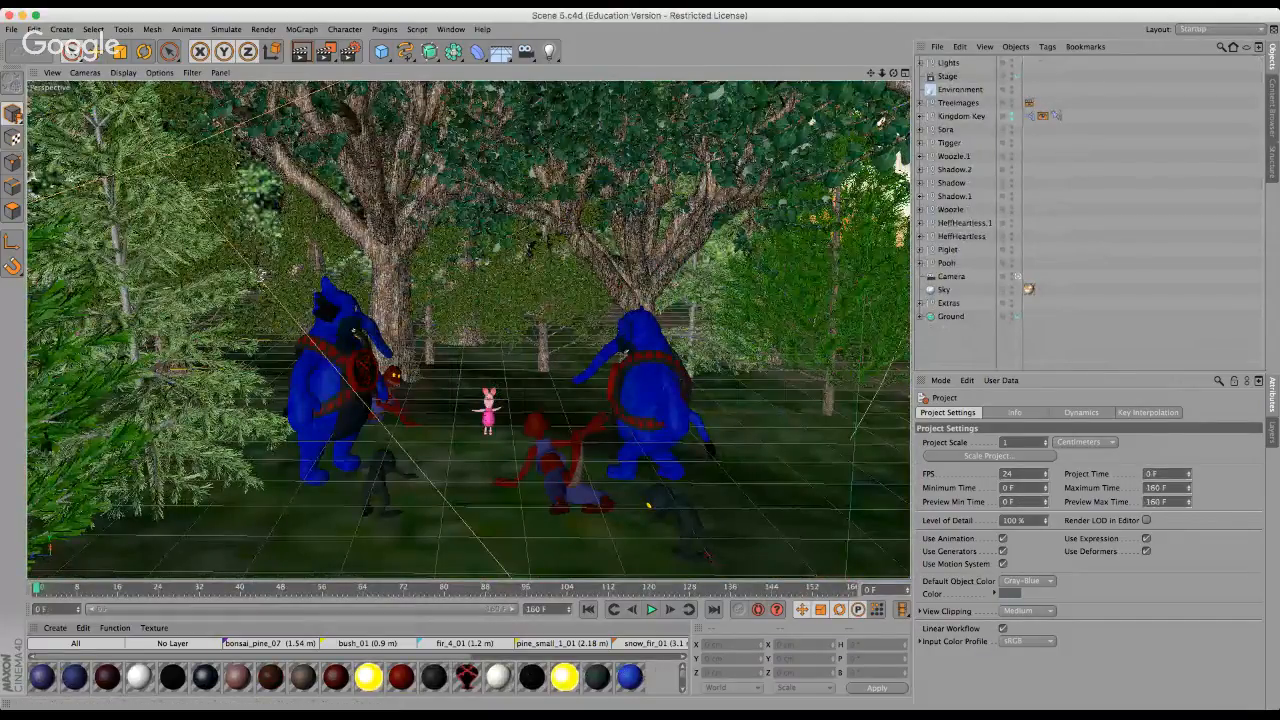
{"action": "left_click_drag", "start_coordinate": [789, 697], "coordinate": [789, 697]}
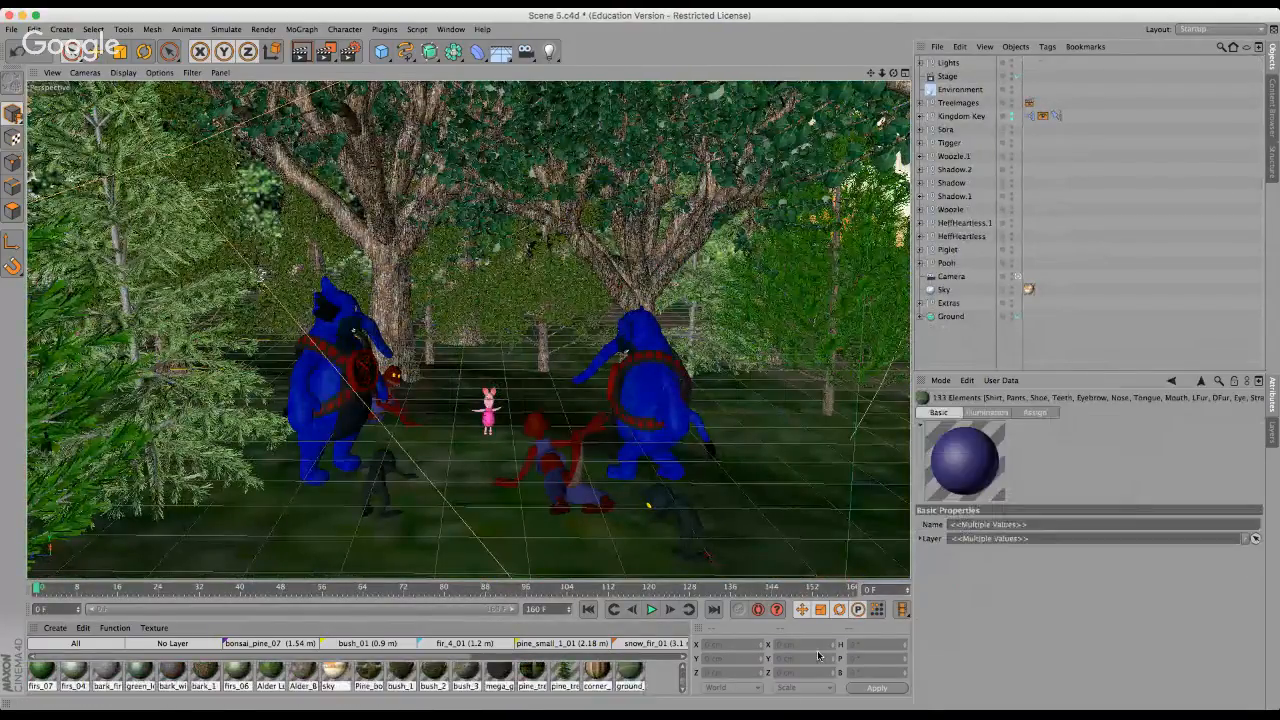
{"action": "left_click", "coordinate": [632, 672]}
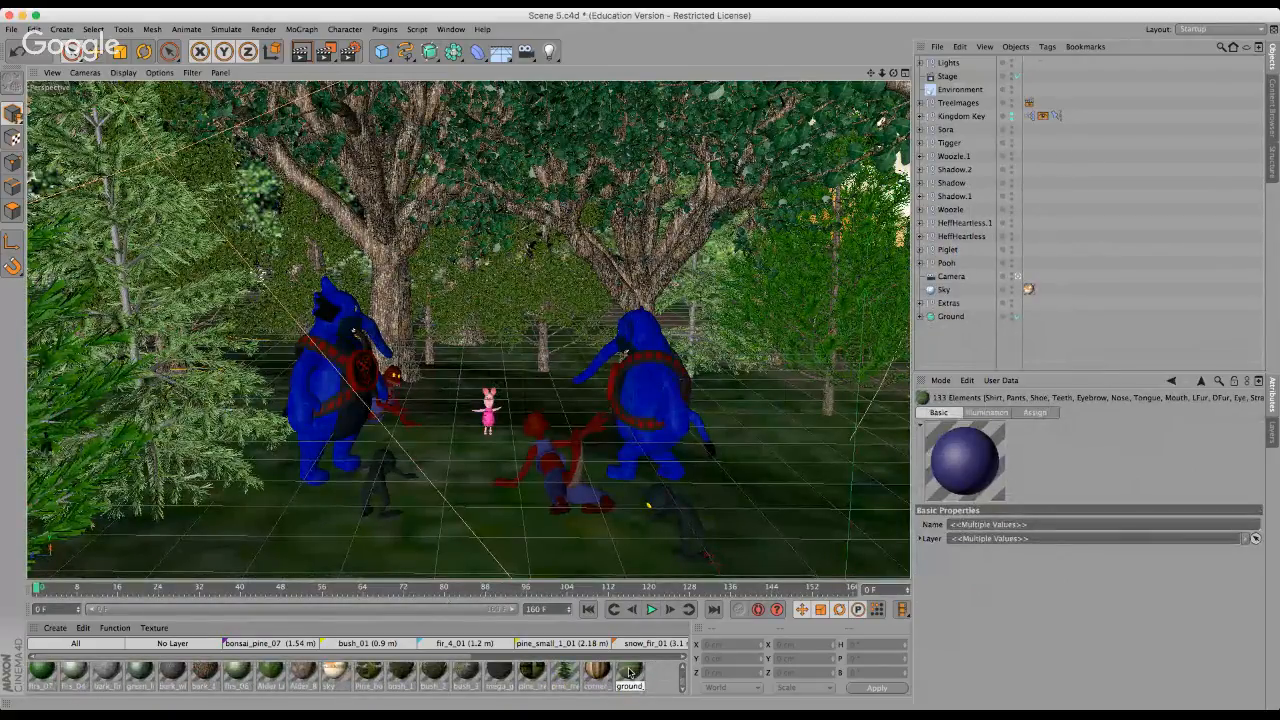
{"action": "left_click", "coordinate": [629, 672]}
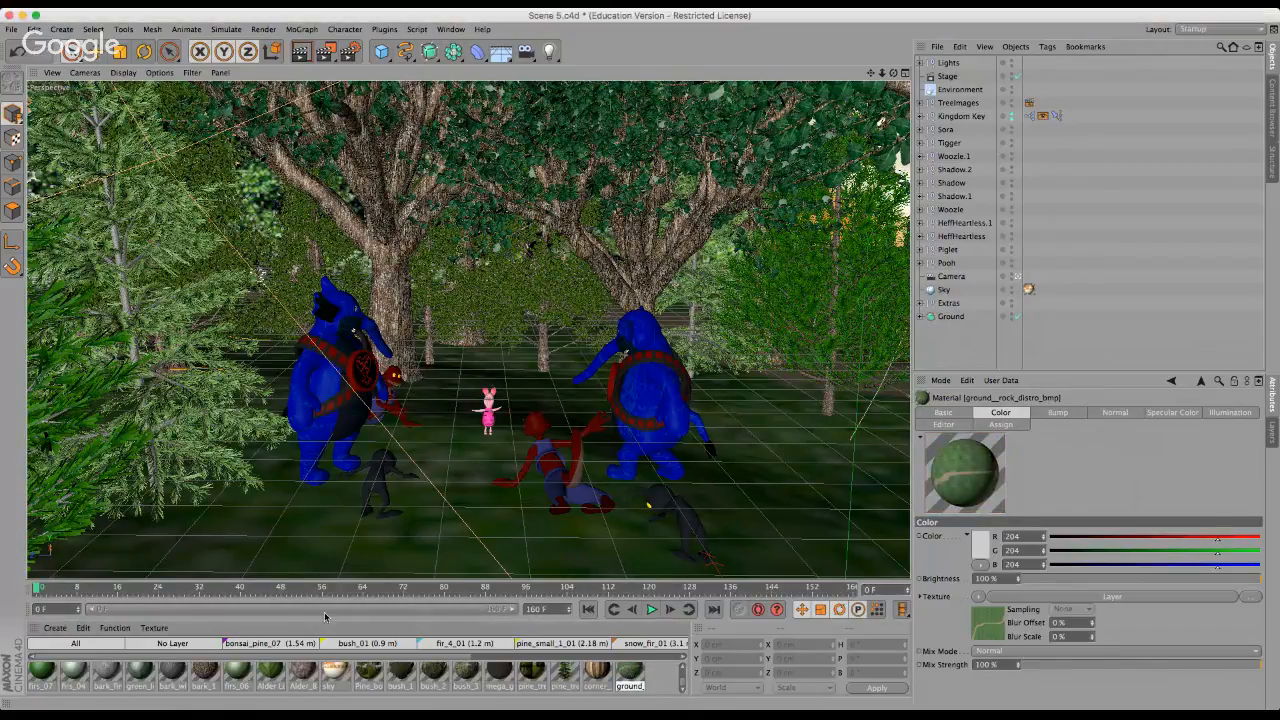
Select all materials and preview the forest scene with the Heartless at frame 21.
{"action": "key", "text": "super+a"}
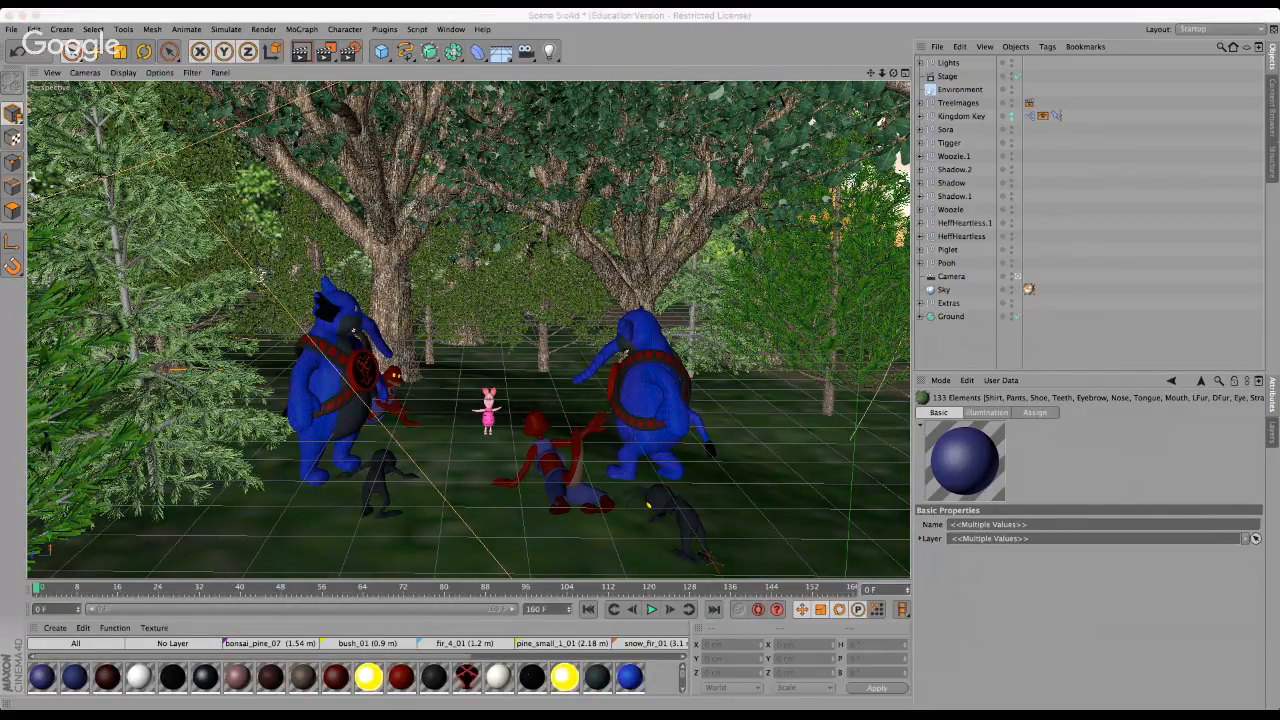
{"action": "left_click", "coordinate": [790, 38]}
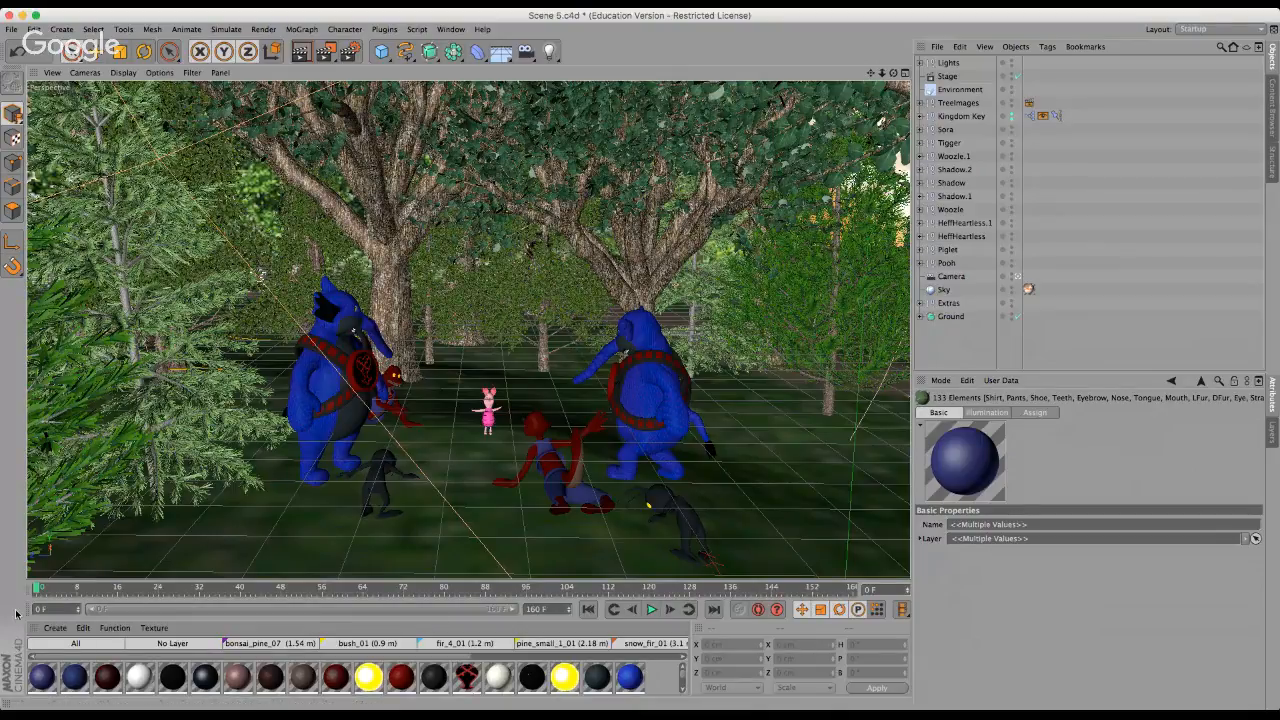
{"action": "left_click_drag", "start_coordinate": [70, 588], "coordinate": [142, 590]}
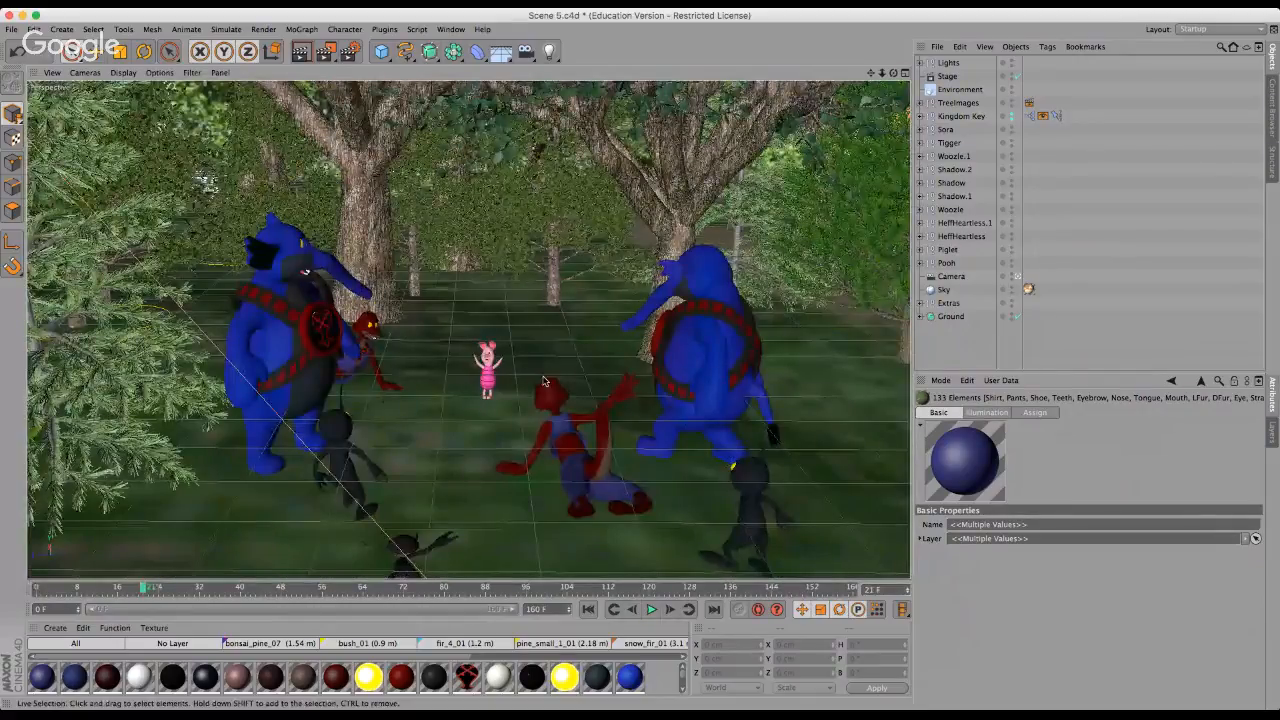
{"action": "scroll", "coordinate": [289, 288], "scroll_direction": "up", "scroll_amount": 1}
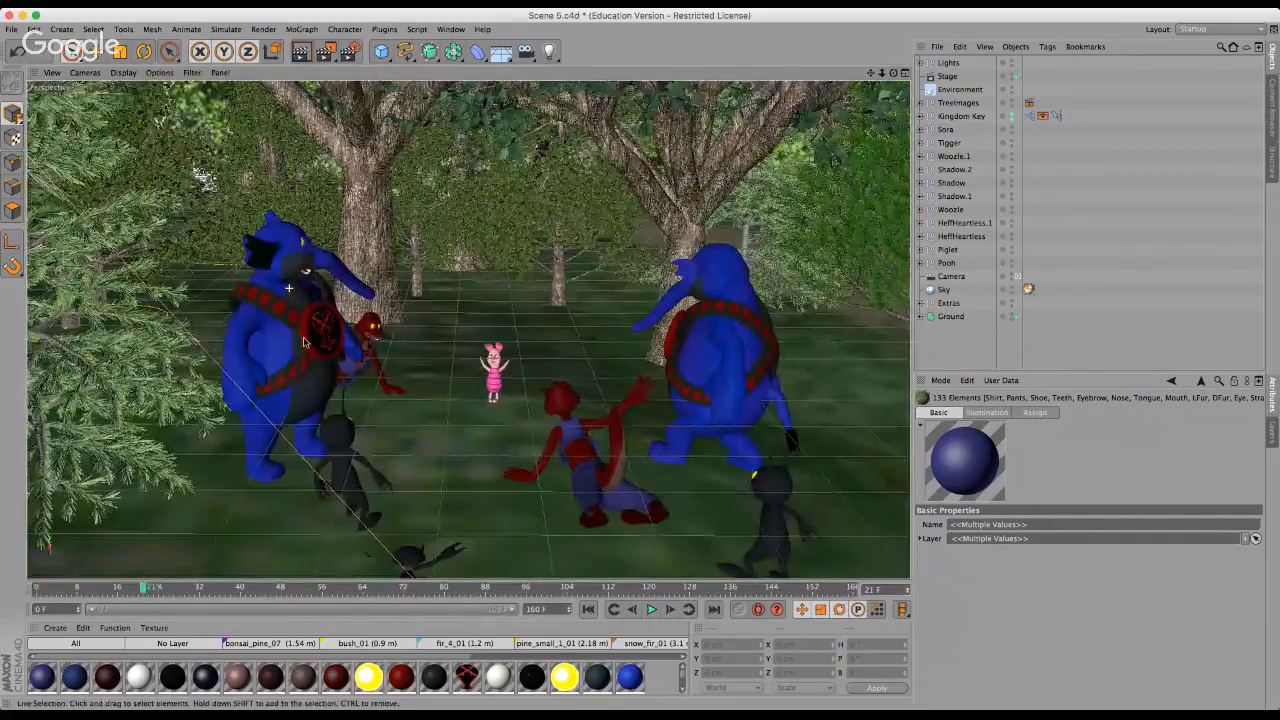
{"action": "scroll", "coordinate": [305, 342], "scroll_direction": "up", "scroll_amount": 1}
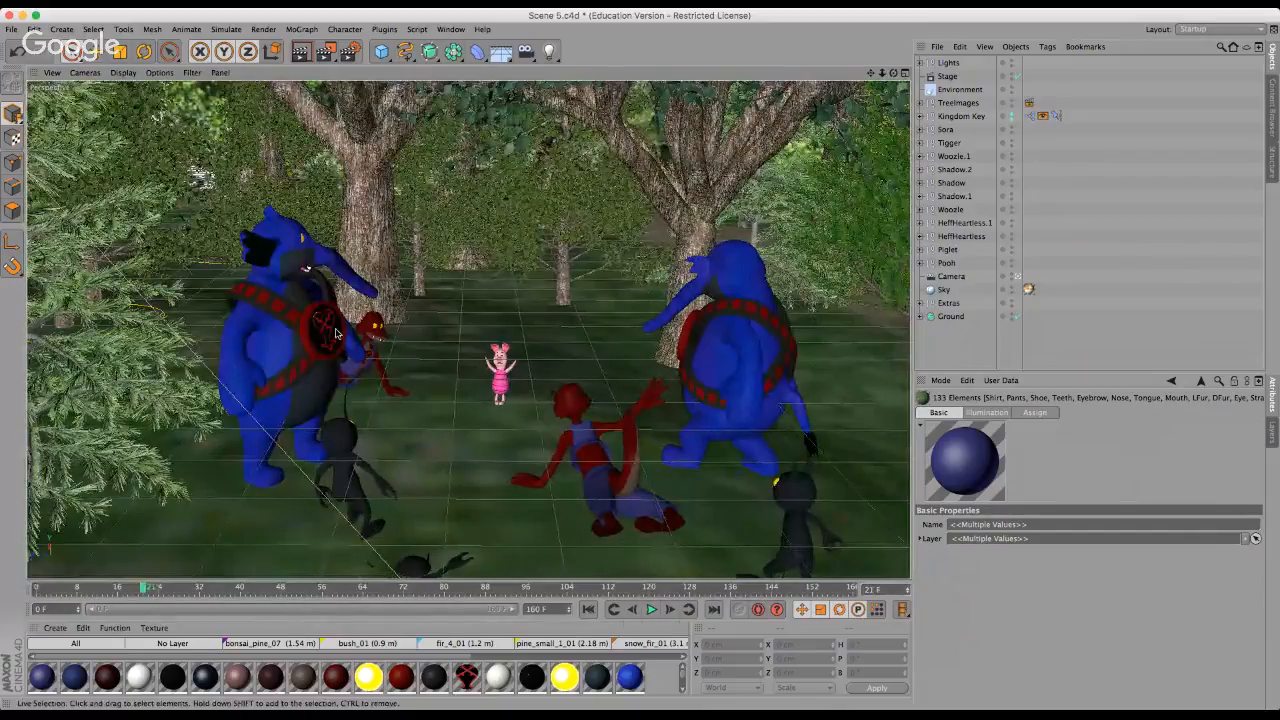
Switch to Heff.c4d to view the original Heff model, and return to Scene 5.c4d.
{"action": "left_click", "coordinate": [450, 28]}
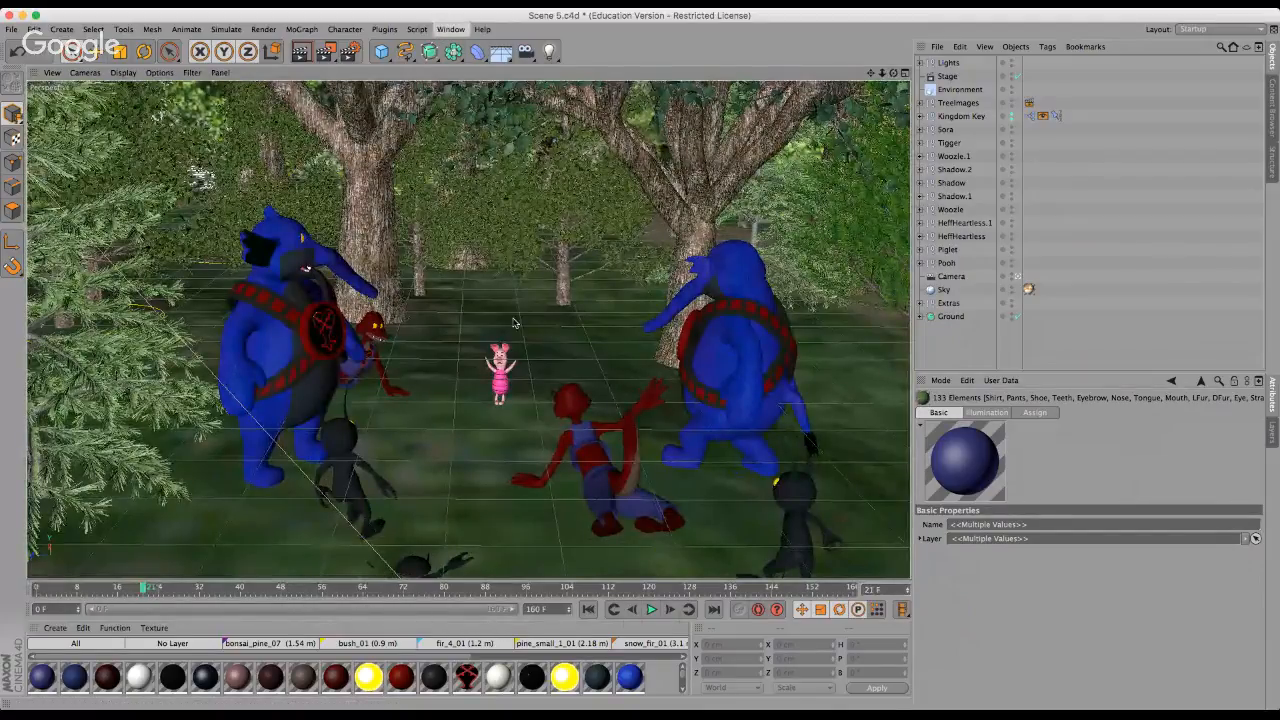
{"action": "left_click", "coordinate": [483, 342]}
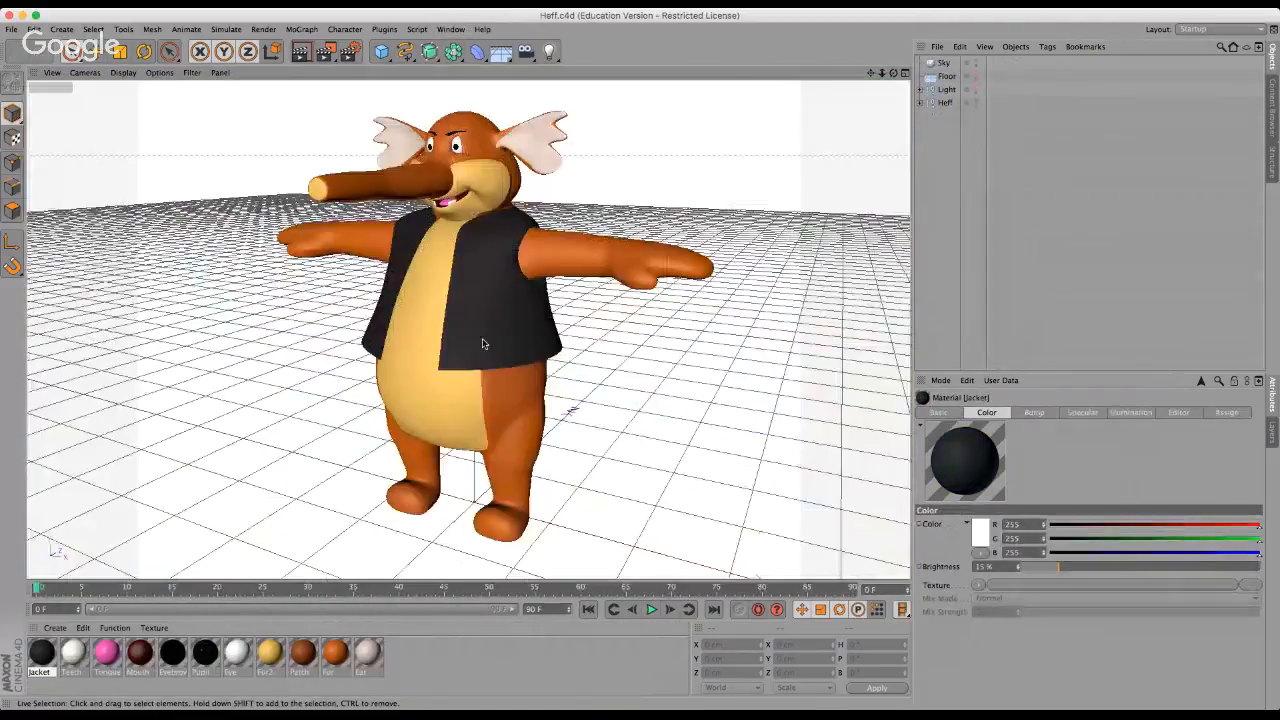
{"action": "left_click", "coordinate": [450, 28]}
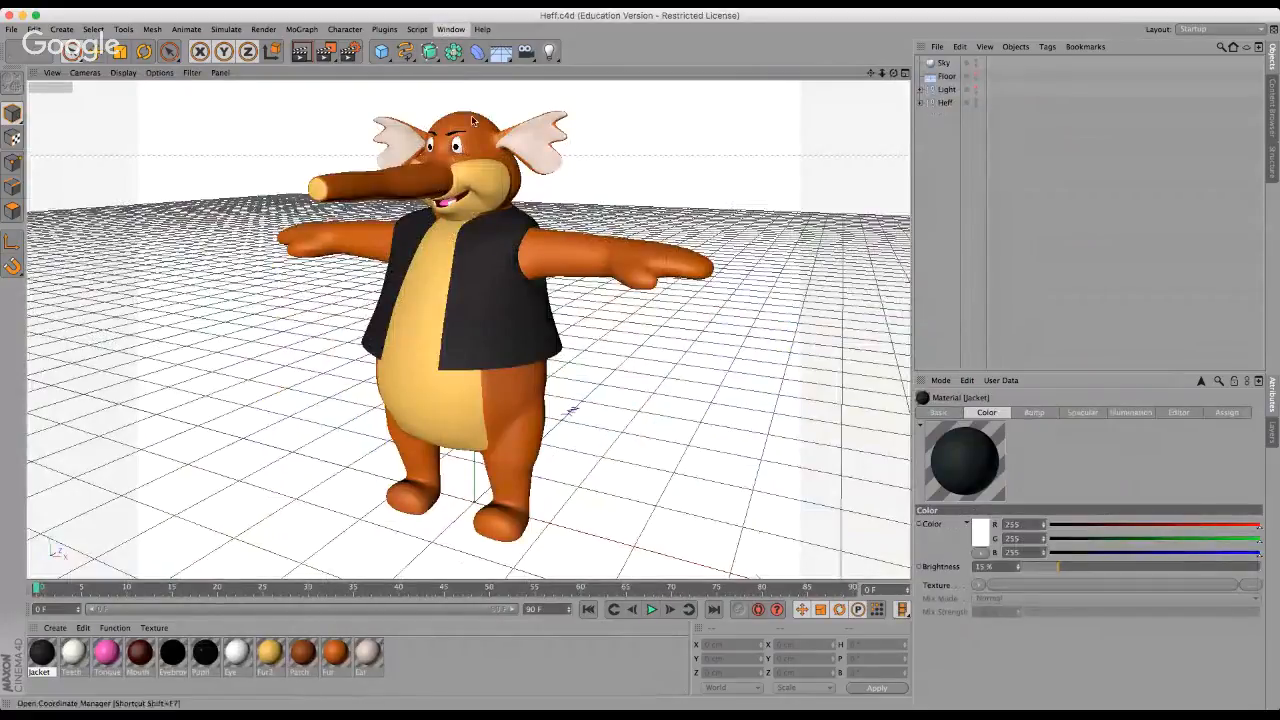
{"action": "left_click", "coordinate": [494, 308]}
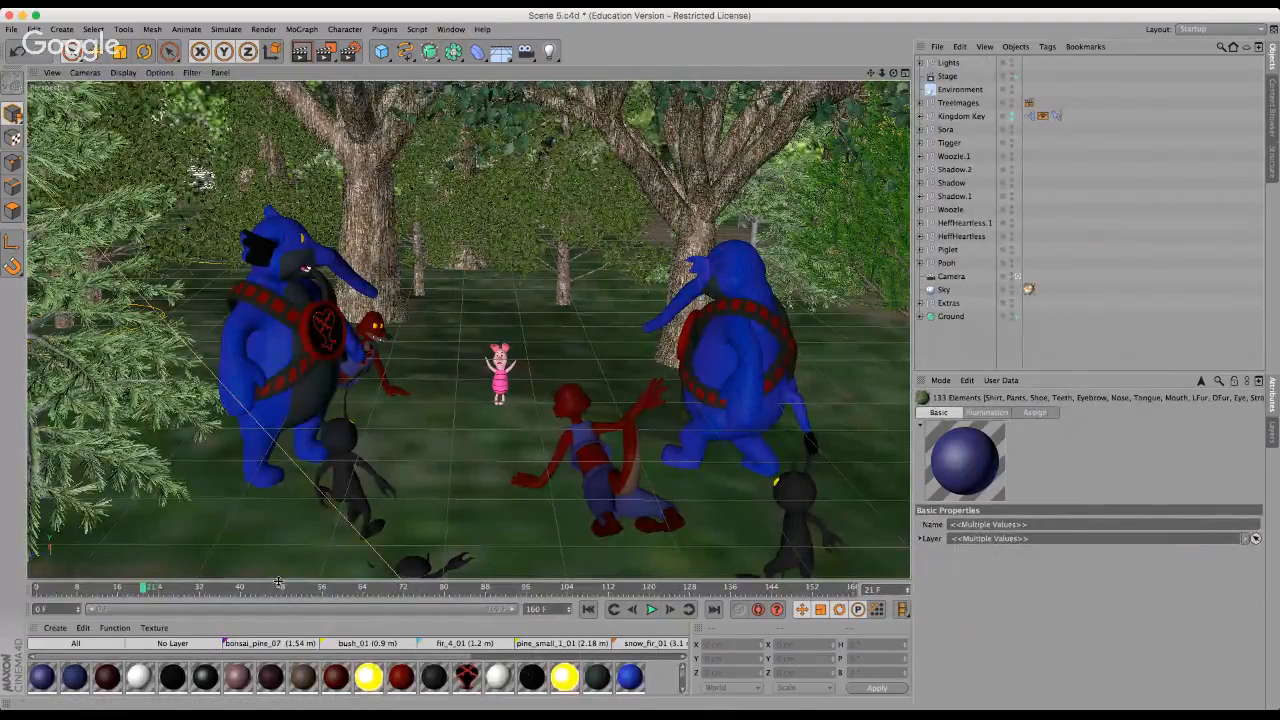
Preview the Heartless closing in on Piglet at frames 31, 41 and 51.
{"action": "left_click", "coordinate": [197, 589]}
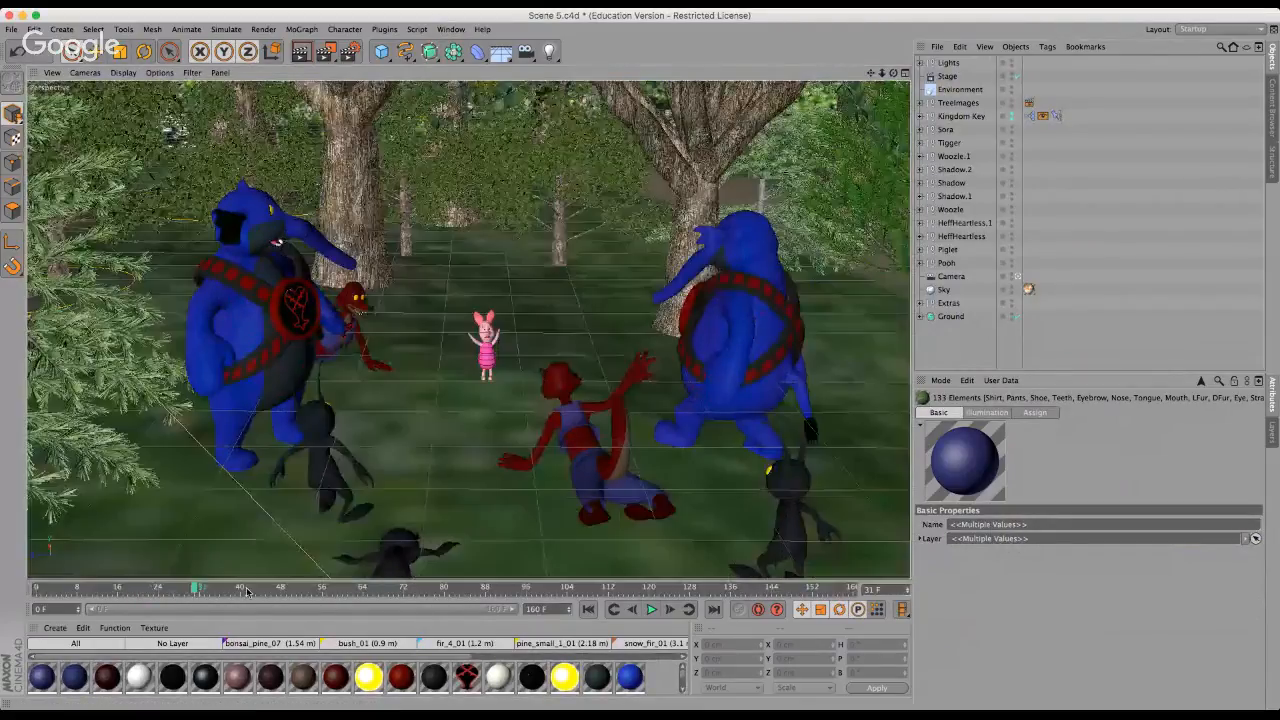
{"action": "left_click", "coordinate": [246, 589]}
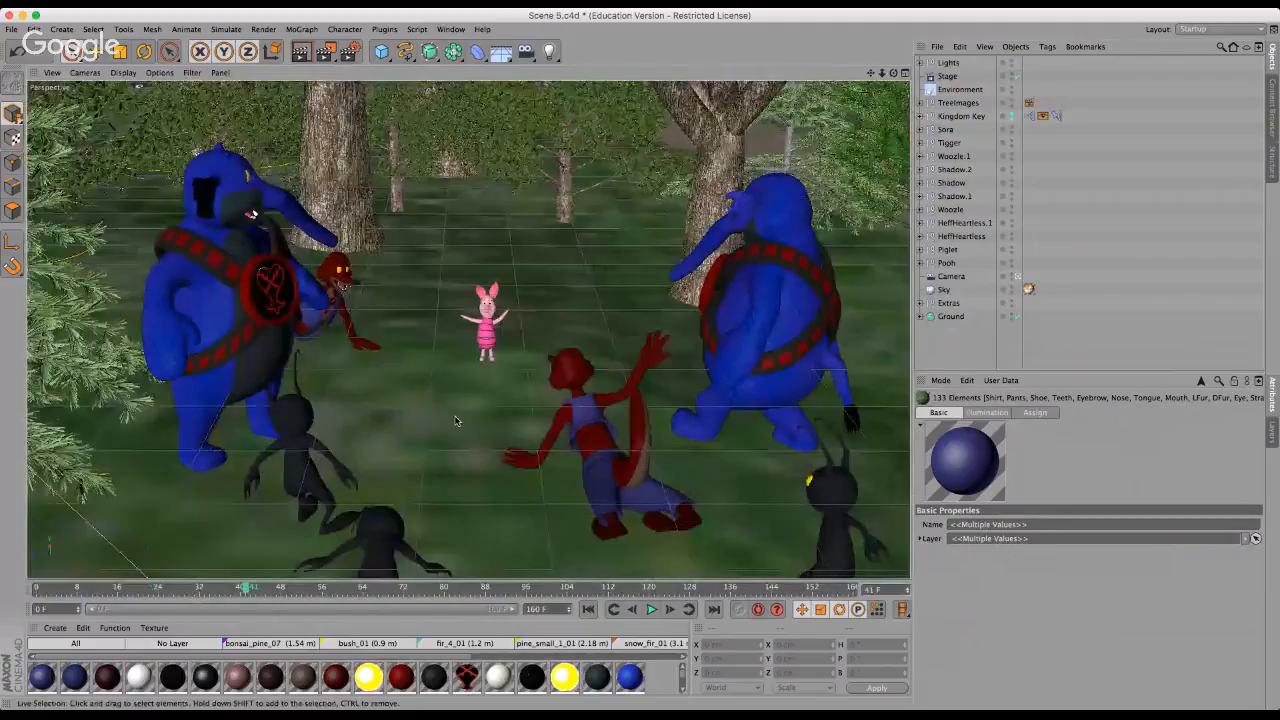
{"action": "left_click", "coordinate": [296, 589]}
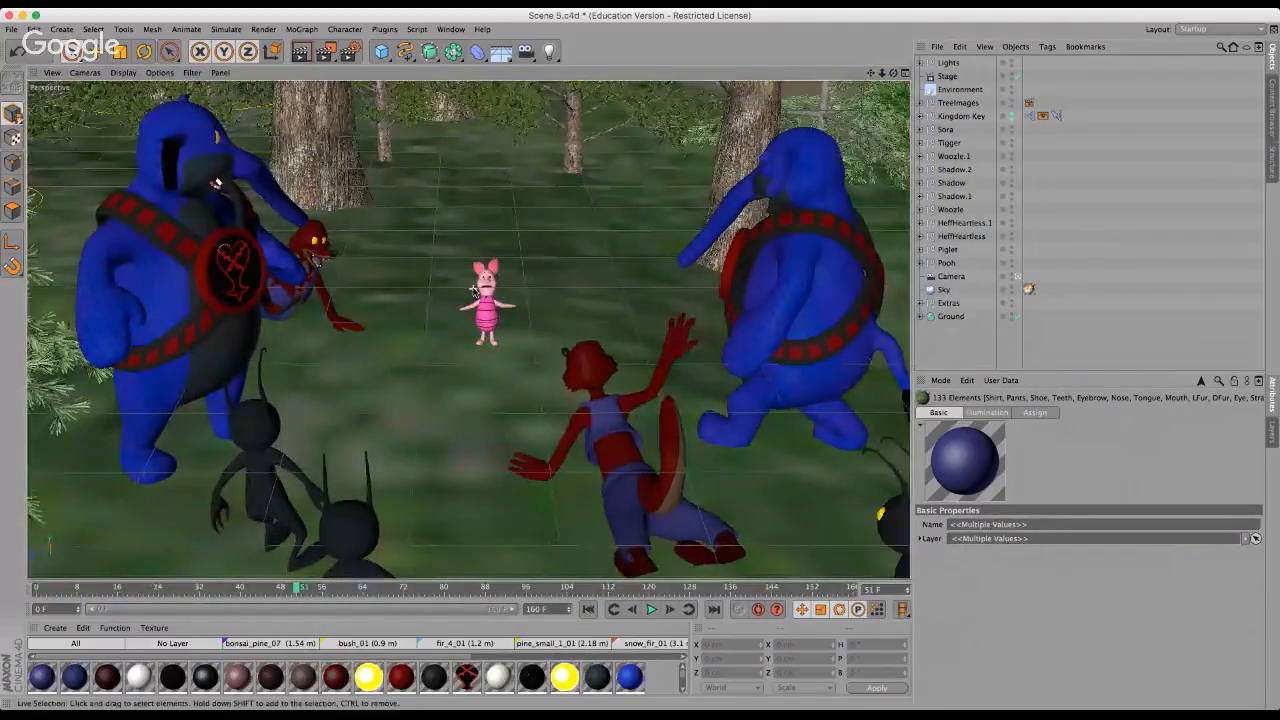
Examine Piglet's model and the surrounding Heartless from near and far at frame 51.
{"action": "scroll", "coordinate": [474, 290], "scroll_direction": "up", "scroll_amount": 3}
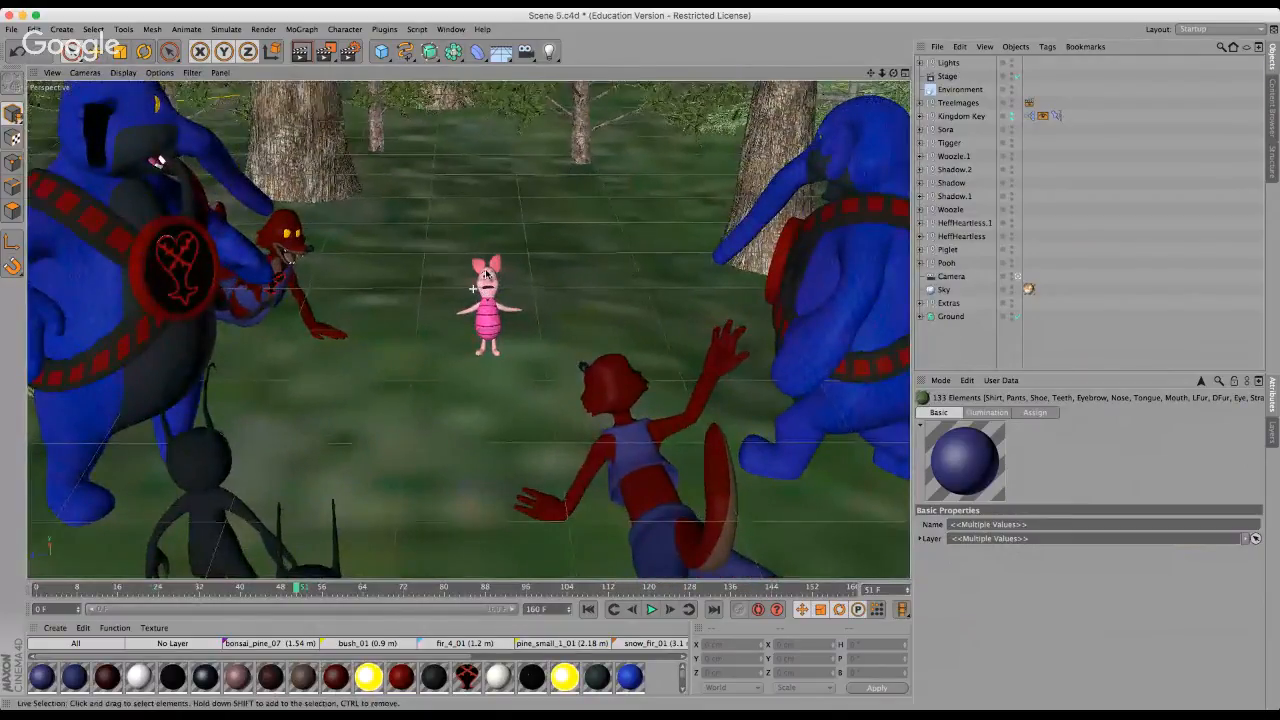
{"action": "scroll", "coordinate": [474, 290], "scroll_direction": "up", "scroll_amount": 2}
{"action": "scroll", "coordinate": [474, 290], "scroll_direction": "up", "scroll_amount": 4}
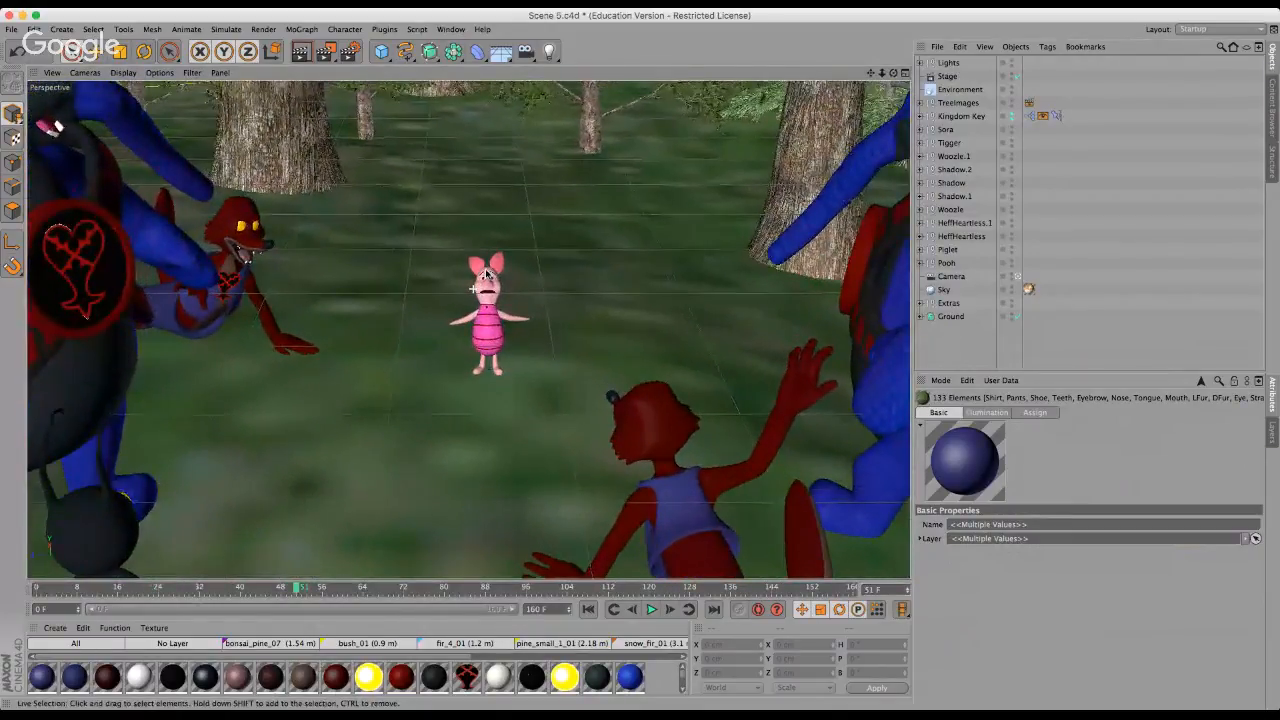
{"action": "scroll", "coordinate": [486, 275], "scroll_direction": "up", "scroll_amount": 5}
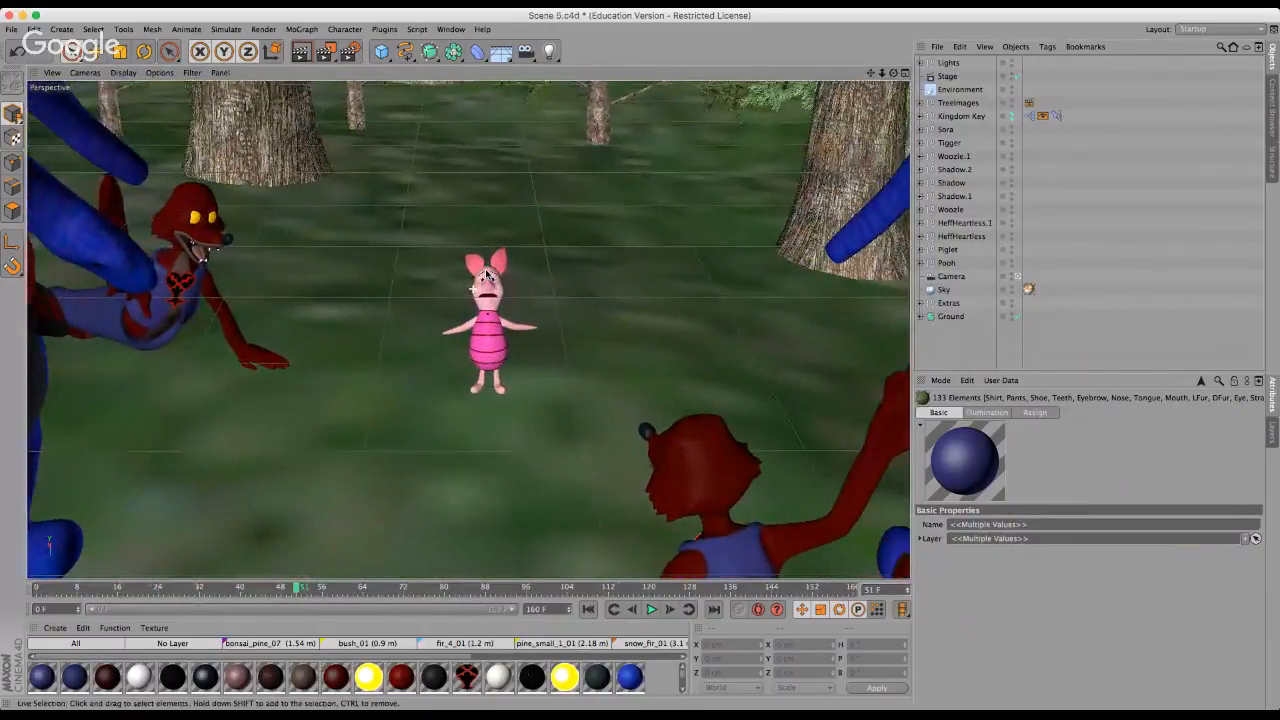
{"action": "scroll", "coordinate": [486, 275], "scroll_direction": "up", "scroll_amount": 4}
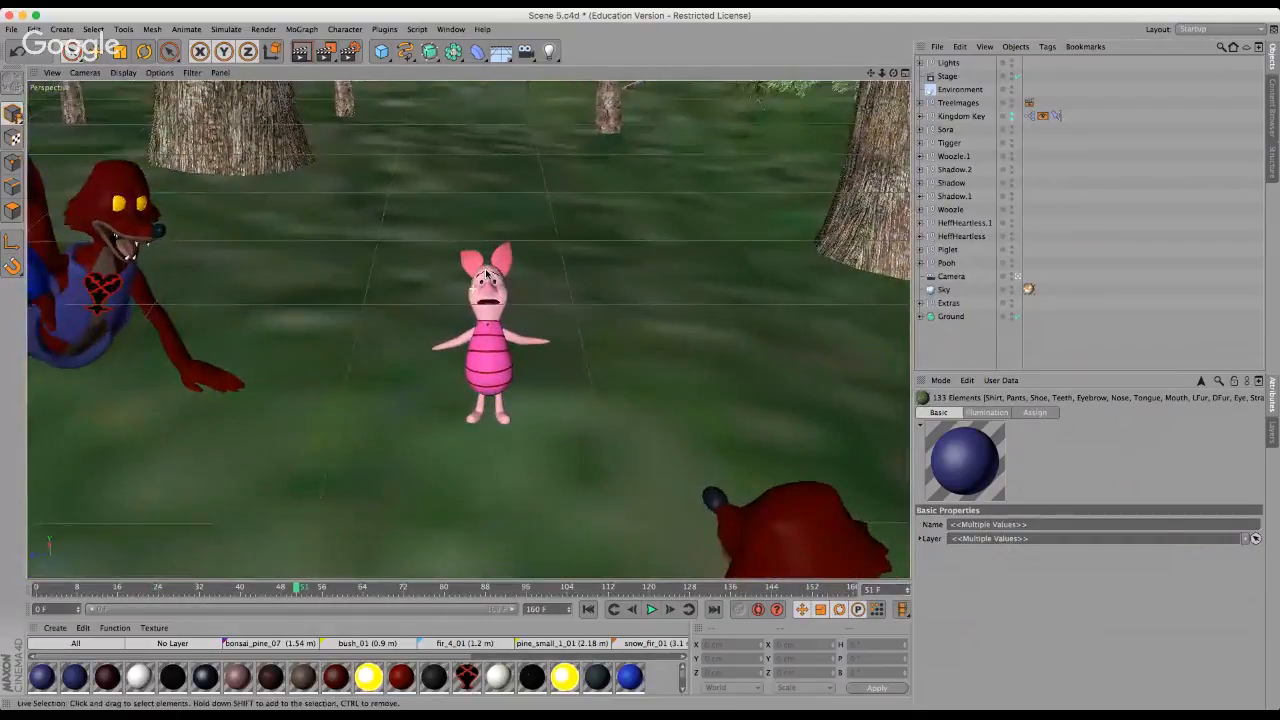
{"action": "scroll", "coordinate": [486, 275], "scroll_direction": "up", "scroll_amount": 1}
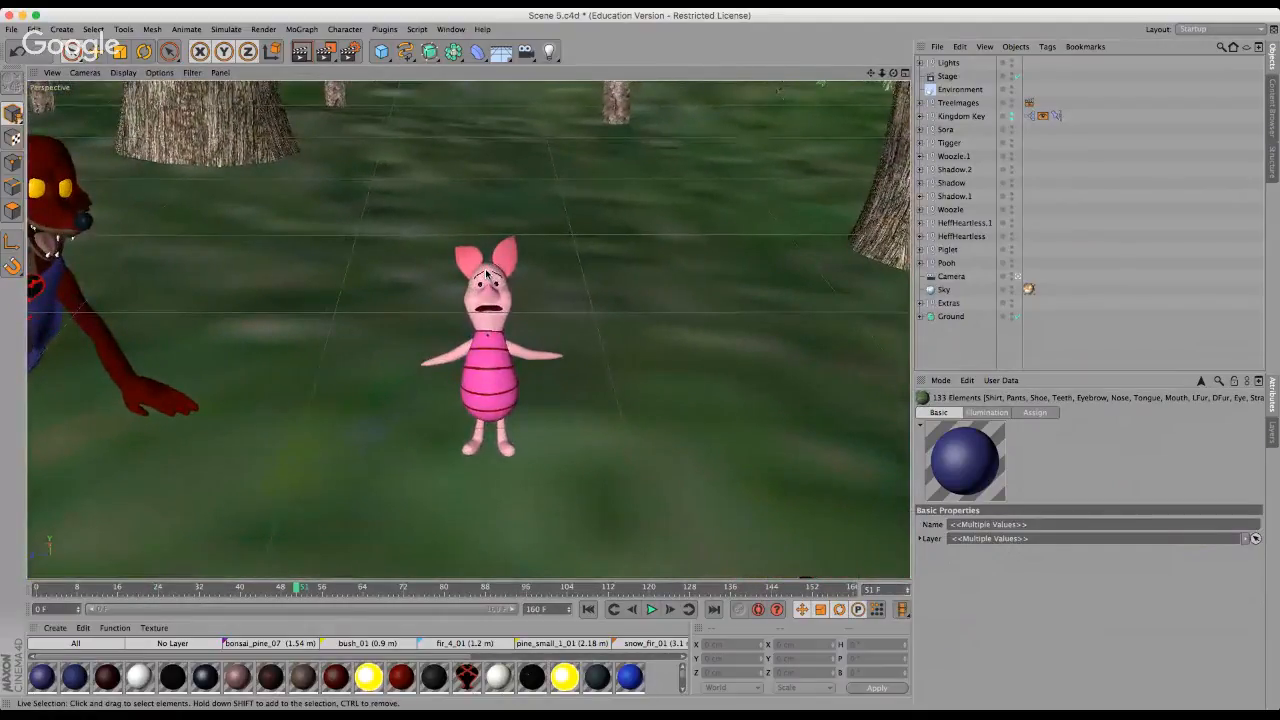
{"action": "scroll", "coordinate": [486, 275], "scroll_direction": "down", "scroll_amount": 2}
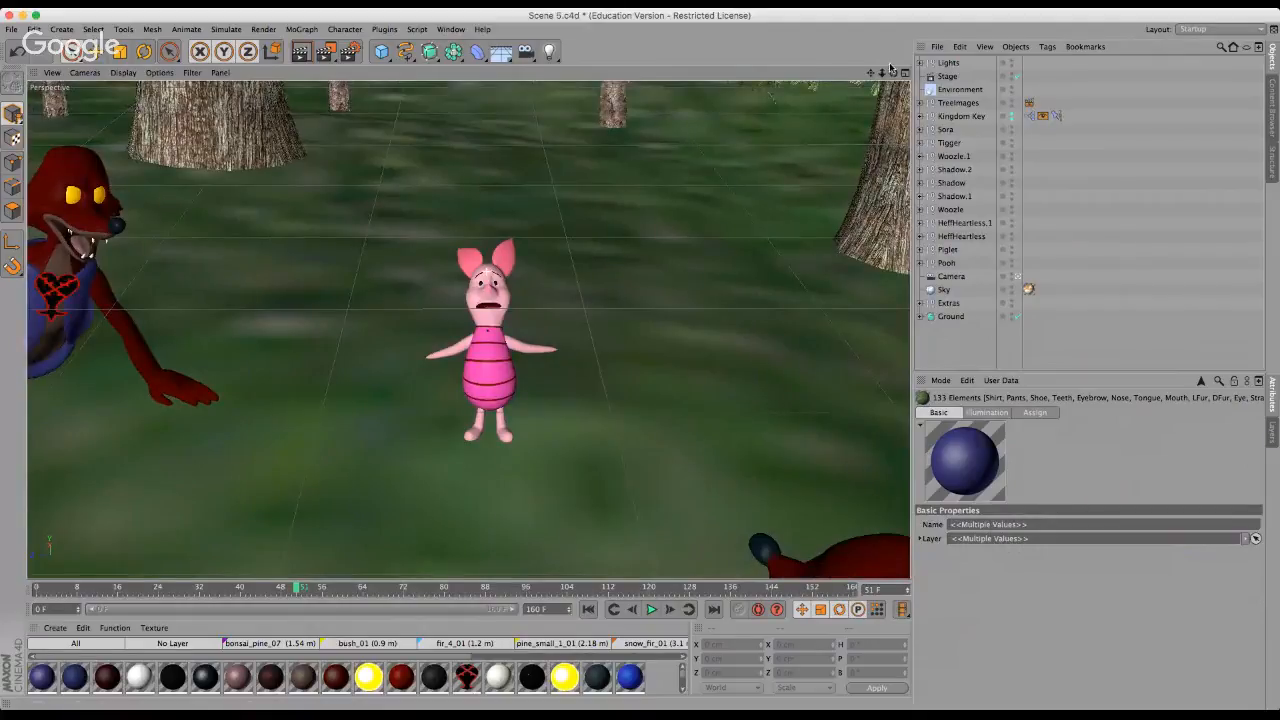
{"action": "left_click_drag", "start_coordinate": [881, 74], "coordinate": [640, 363]}
{"action": "scroll", "coordinate": [600, 389], "scroll_direction": "down", "scroll_amount": 8}
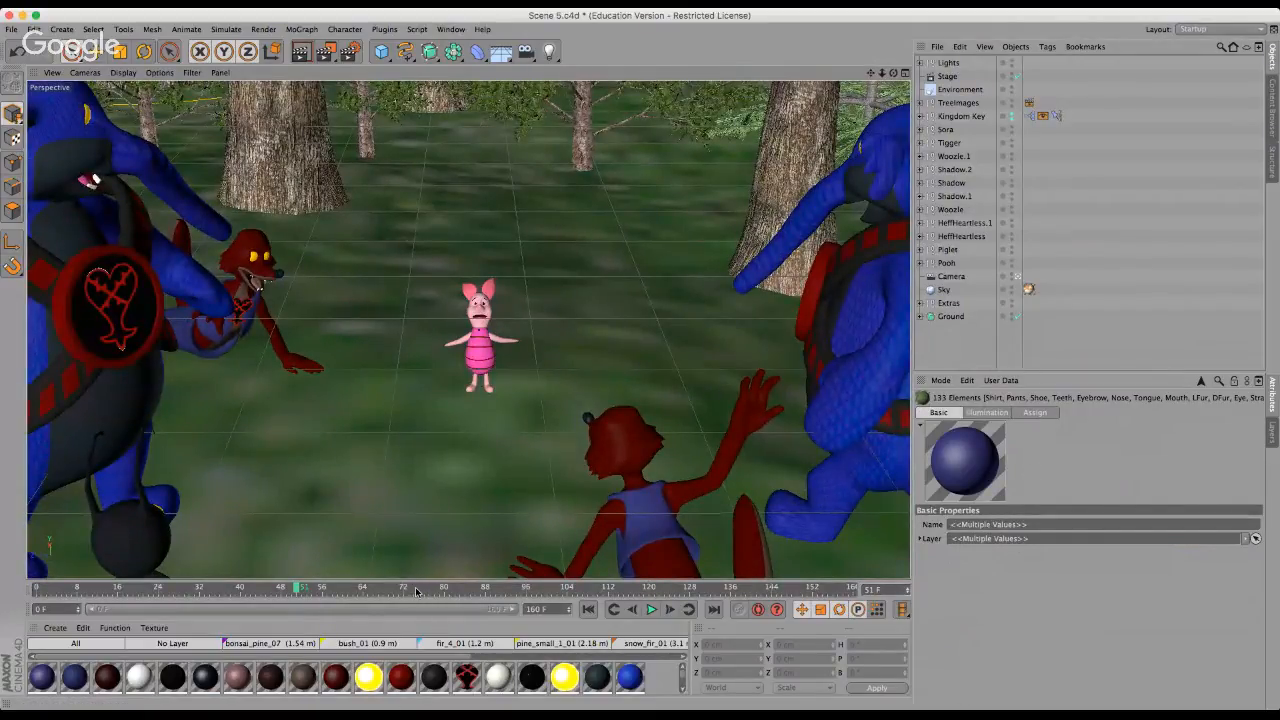
Go to frame 88 and expand the Sora, Head and Hair hierarchies.
{"action": "left_click", "coordinate": [485, 590]}
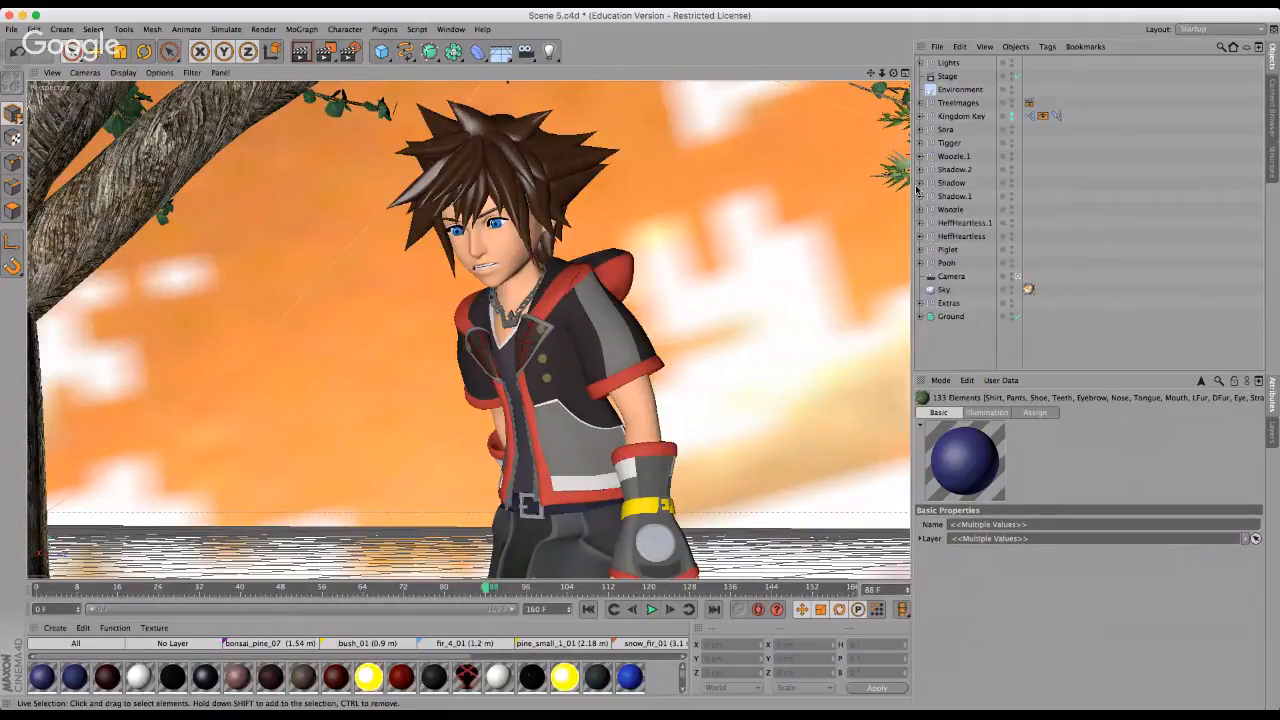
{"action": "left_click", "coordinate": [921, 130]}
{"action": "left_click", "coordinate": [927, 143]}
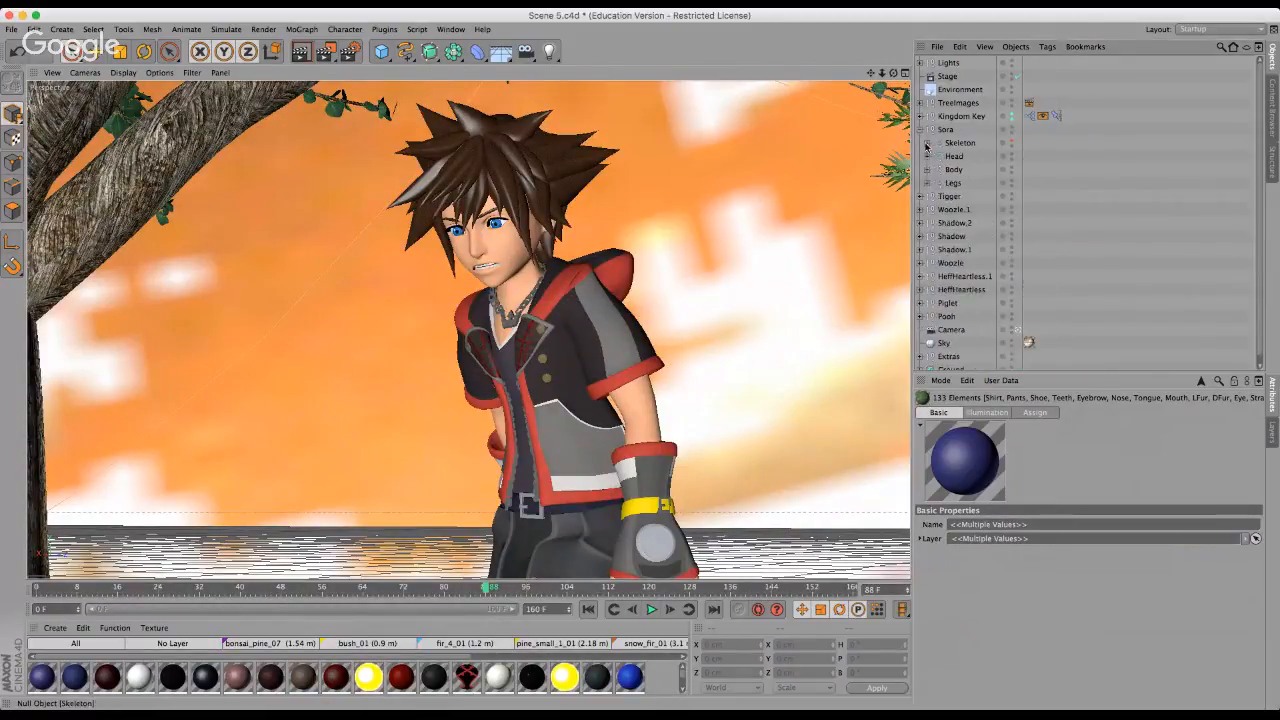
{"action": "left_click", "coordinate": [928, 157]}
{"action": "left_click", "coordinate": [932, 170]}
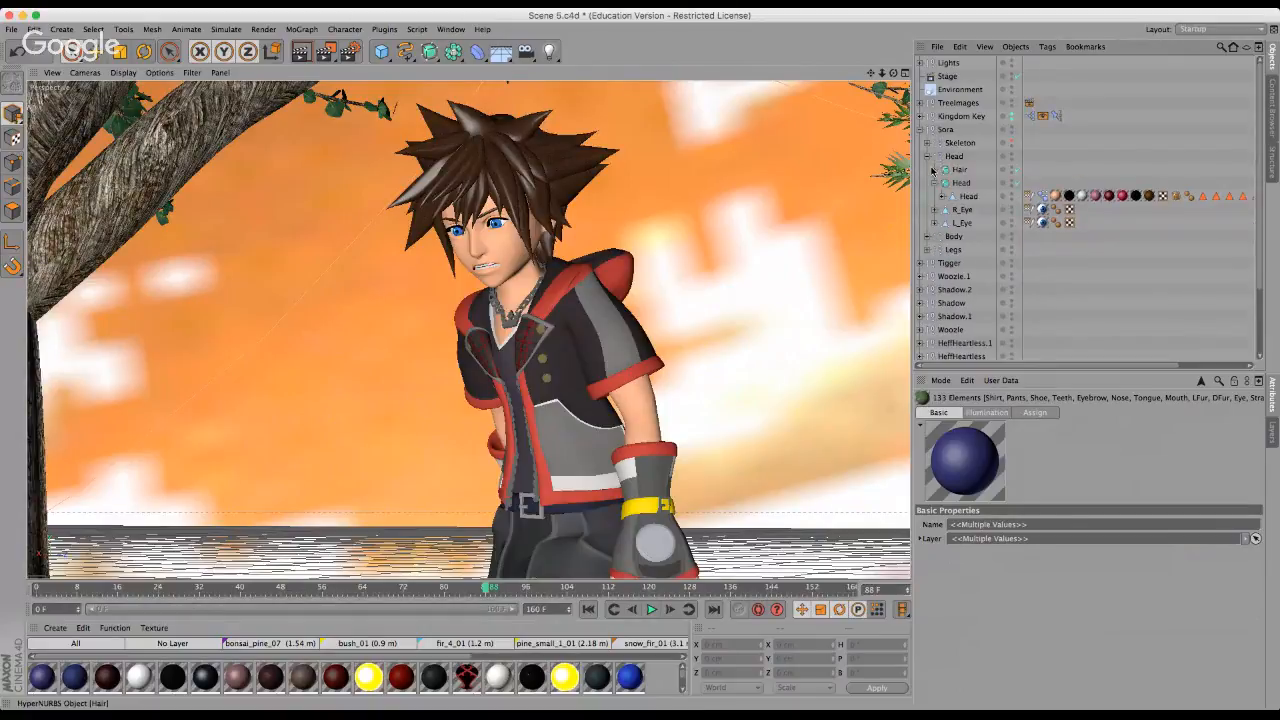
{"action": "left_click", "coordinate": [932, 170]}
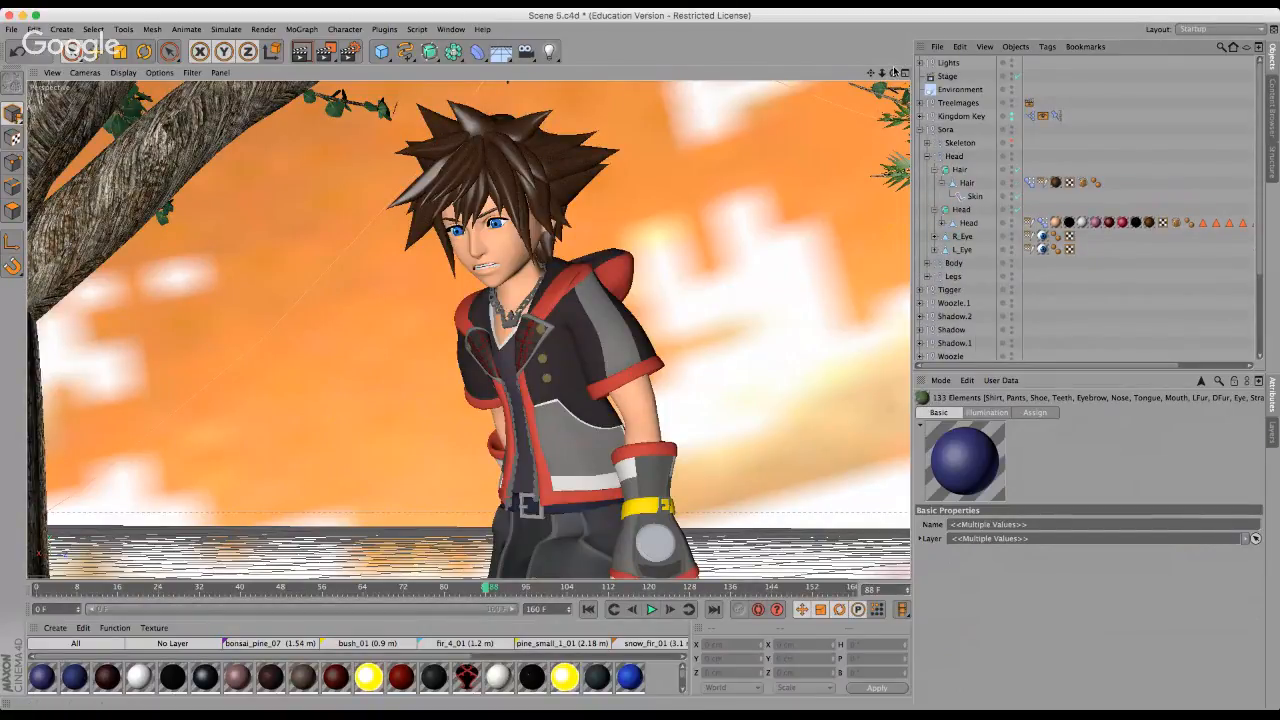
Select Sora's whole hierarchy to show its wireframe, clear the selection and examine the model.
{"action": "left_click_drag", "start_coordinate": [894, 73], "coordinate": [894, 73]}
{"action": "left_click", "coordinate": [950, 131]}
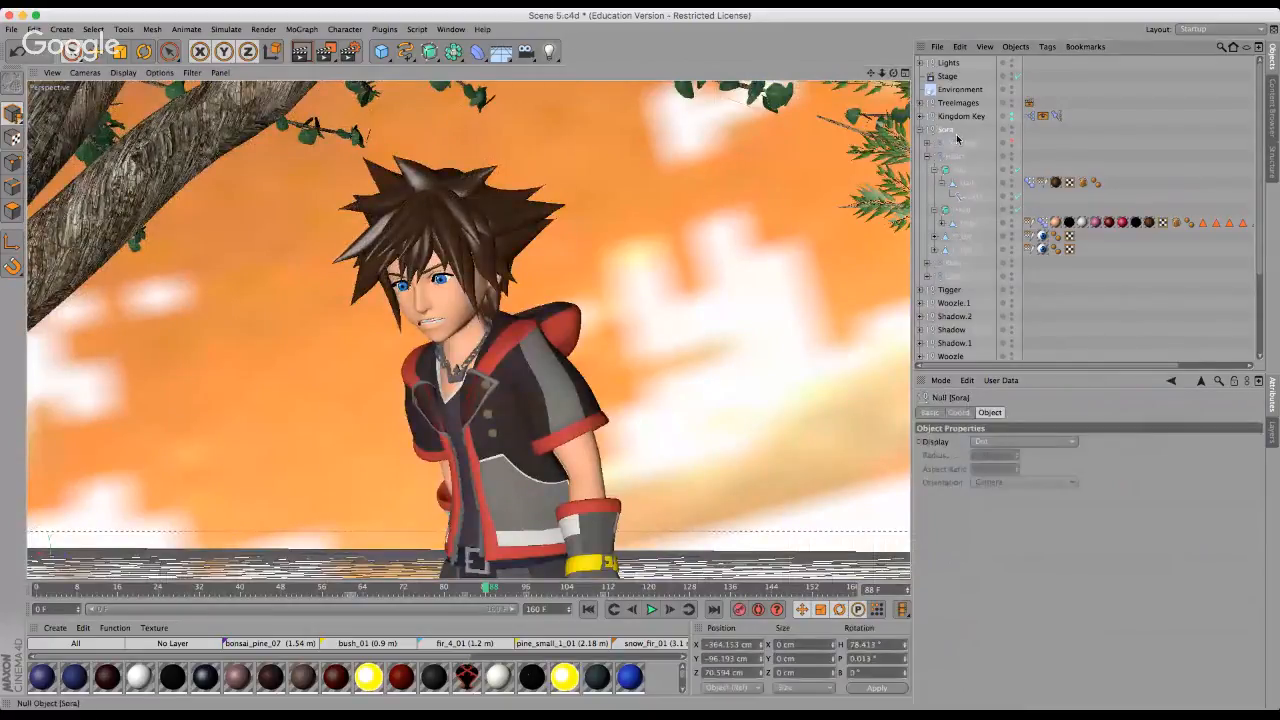
{"action": "left_click", "coordinate": [957, 132]}
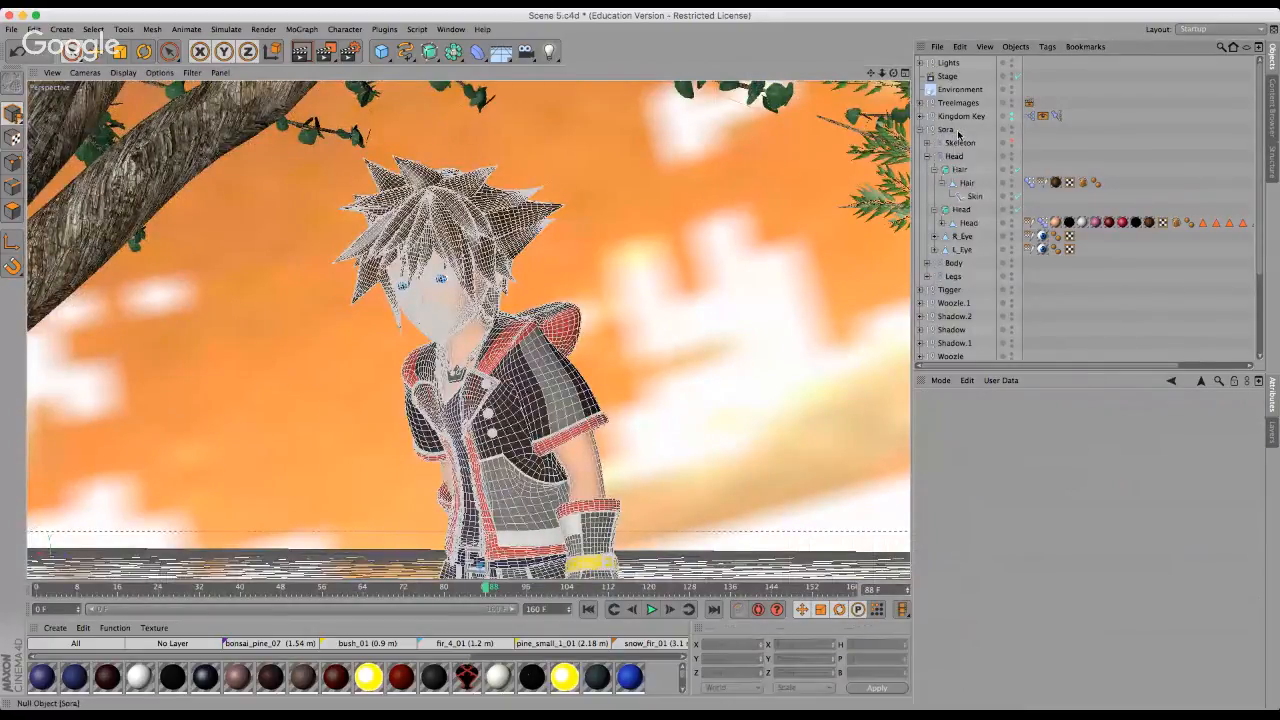
{"action": "scroll", "coordinate": [394, 497], "scroll_direction": "up", "scroll_amount": 3}
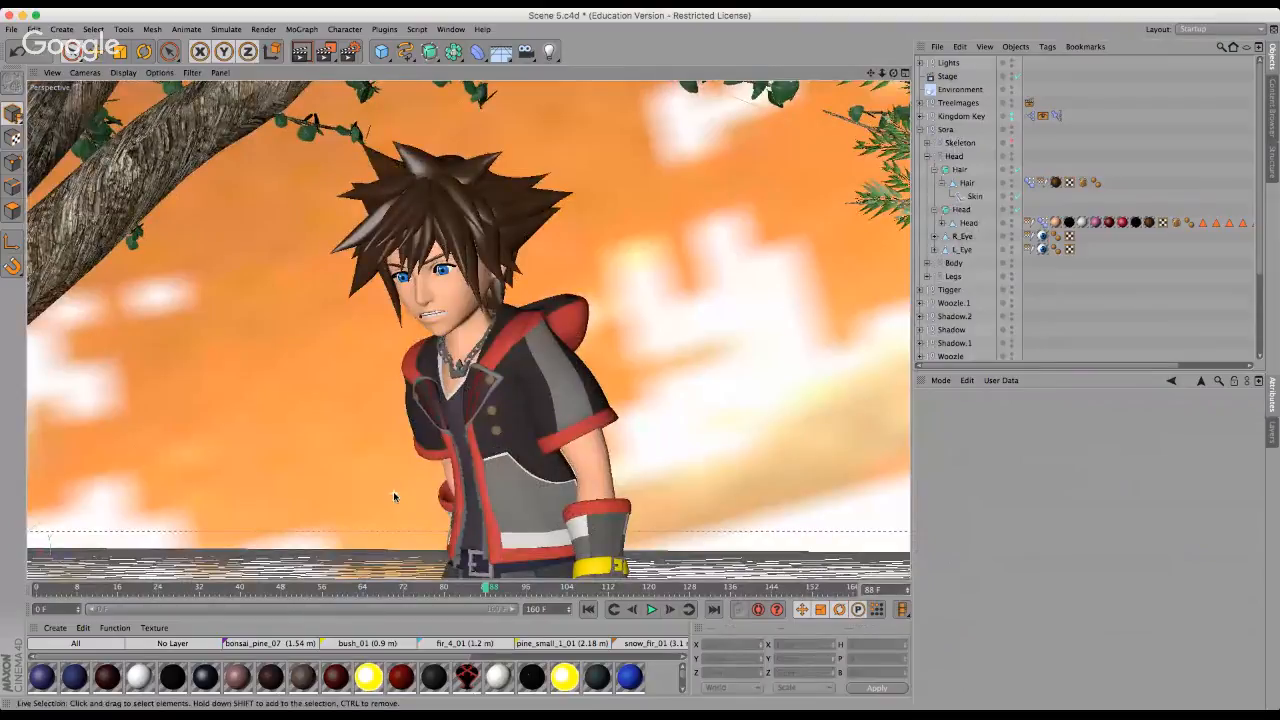
{"action": "left_click_drag", "start_coordinate": [892, 73], "coordinate": [640, 363]}
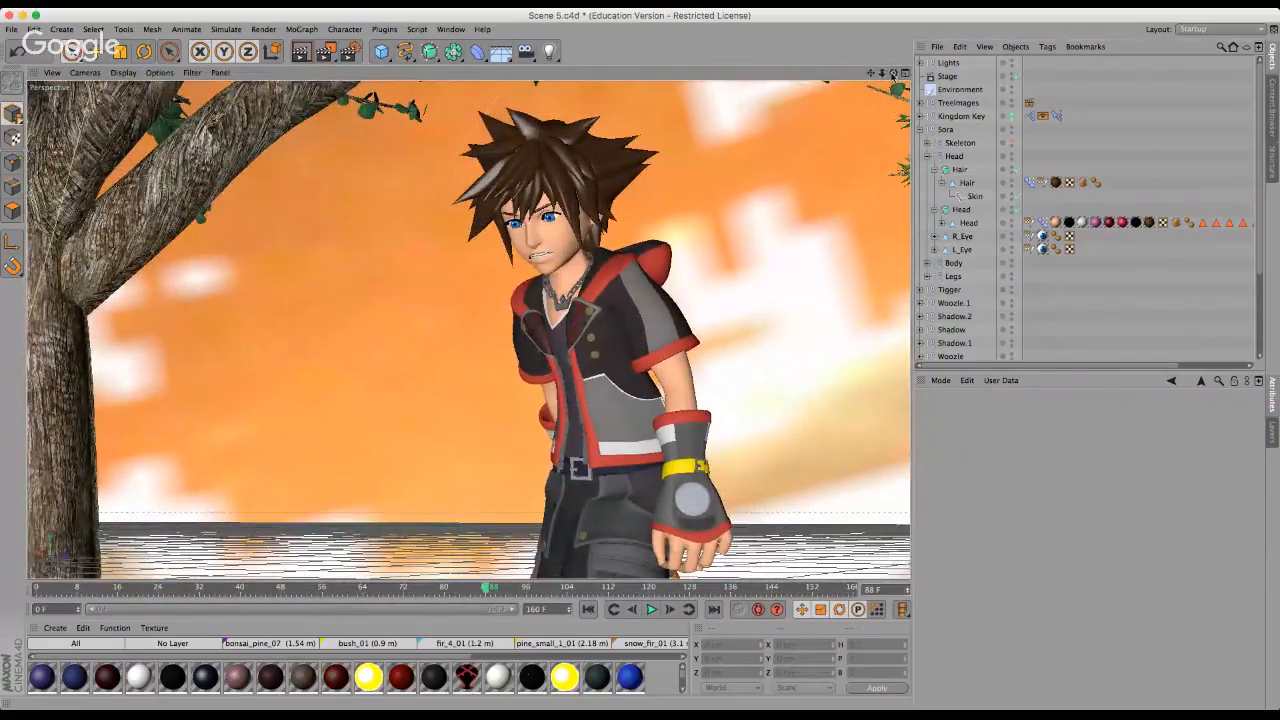
Preview Sora's pose and expression at frames 89 and 85.
{"action": "left_click", "coordinate": [492, 591]}
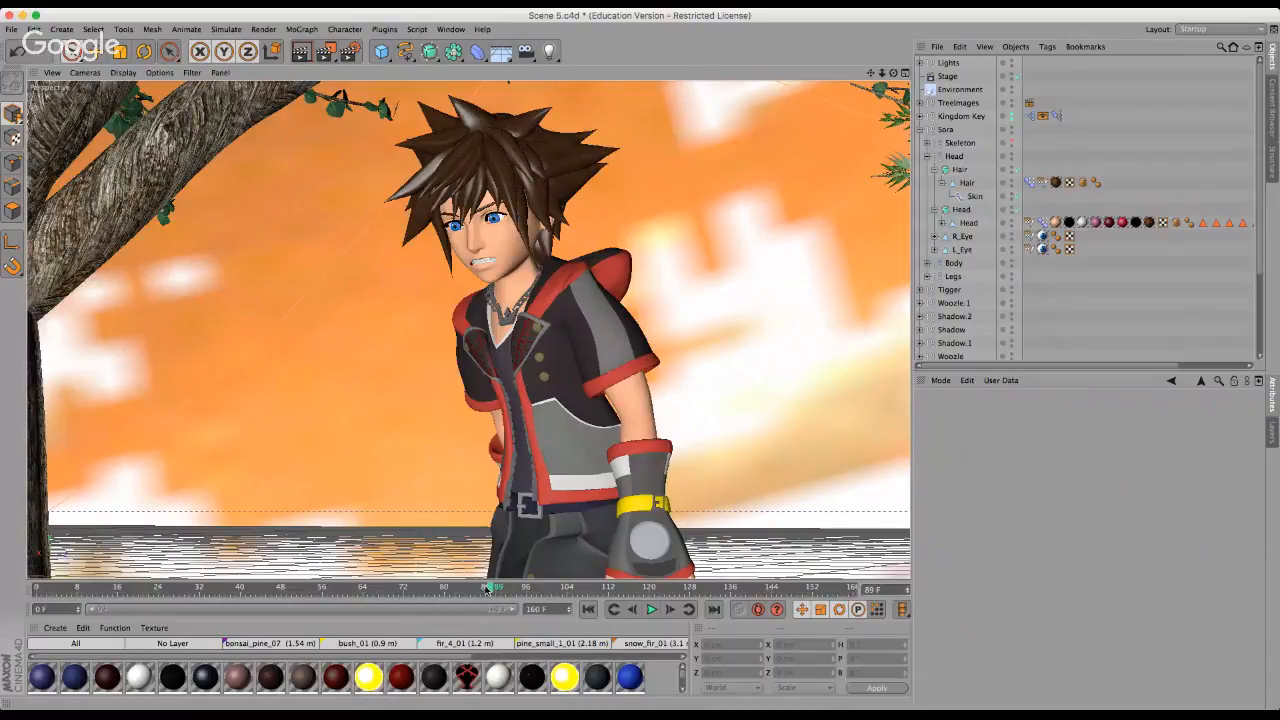
{"action": "left_click", "coordinate": [469, 590]}
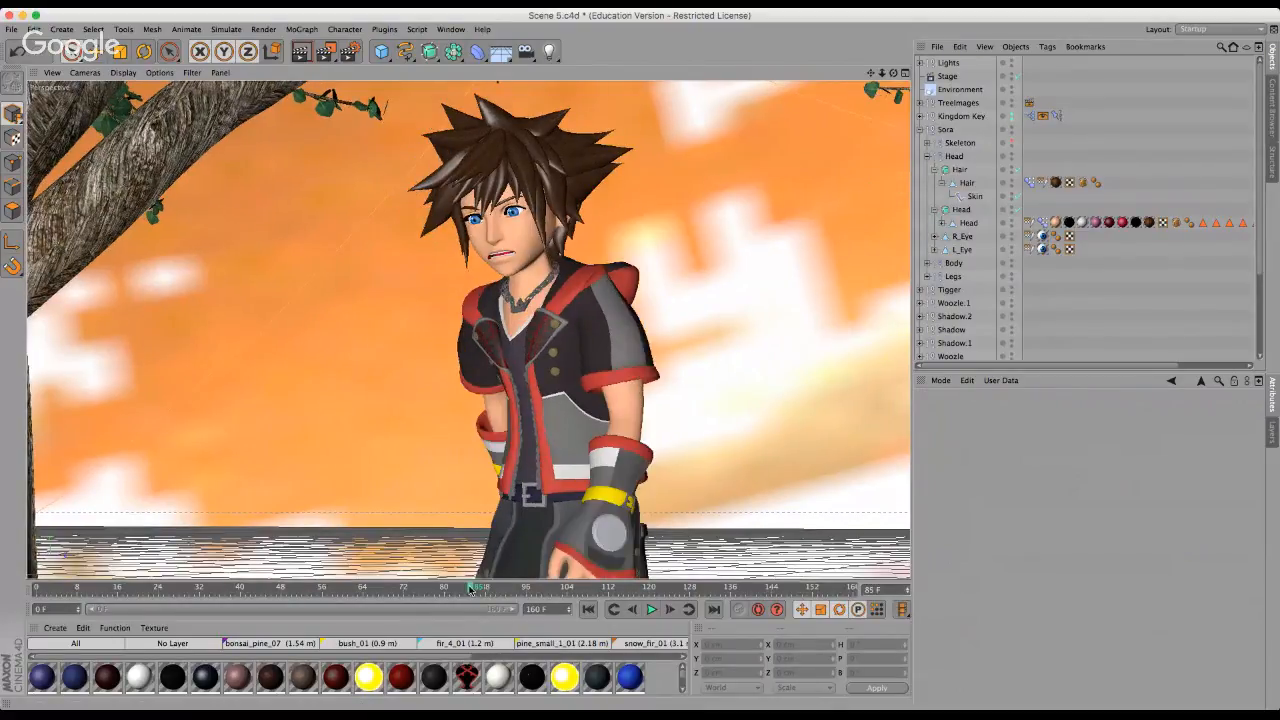
Go to frame 90 and examine Sora's model from the front, the back and down to the shoes.
{"action": "left_click", "coordinate": [497, 589]}
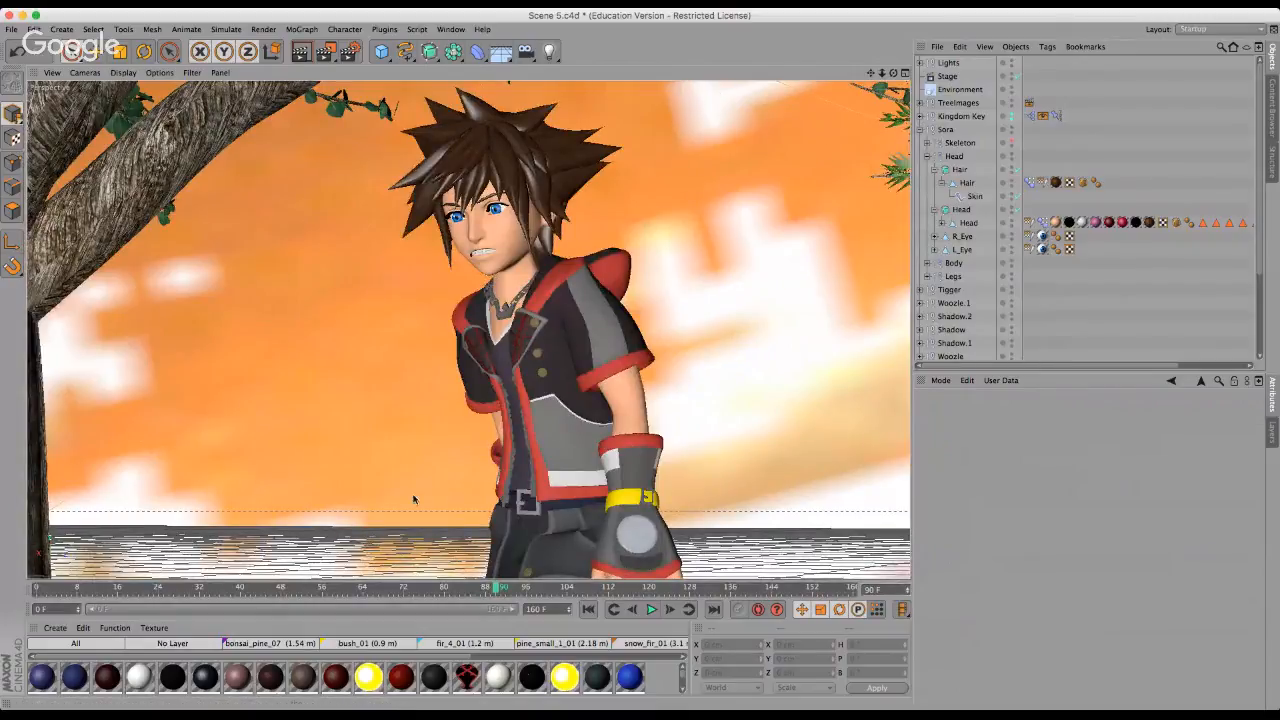
{"action": "left_click_drag", "start_coordinate": [640, 364], "coordinate": [640, 362], "text": "alt"}
{"action": "mouse_move", "coordinate": [891, 73]}
{"action": "left_mouse_down"}
{"action": "mouse_move", "coordinate": [640, 362]}
{"action": "mouse_move", "coordinate": [889, 73]}
{"action": "left_mouse_up"}
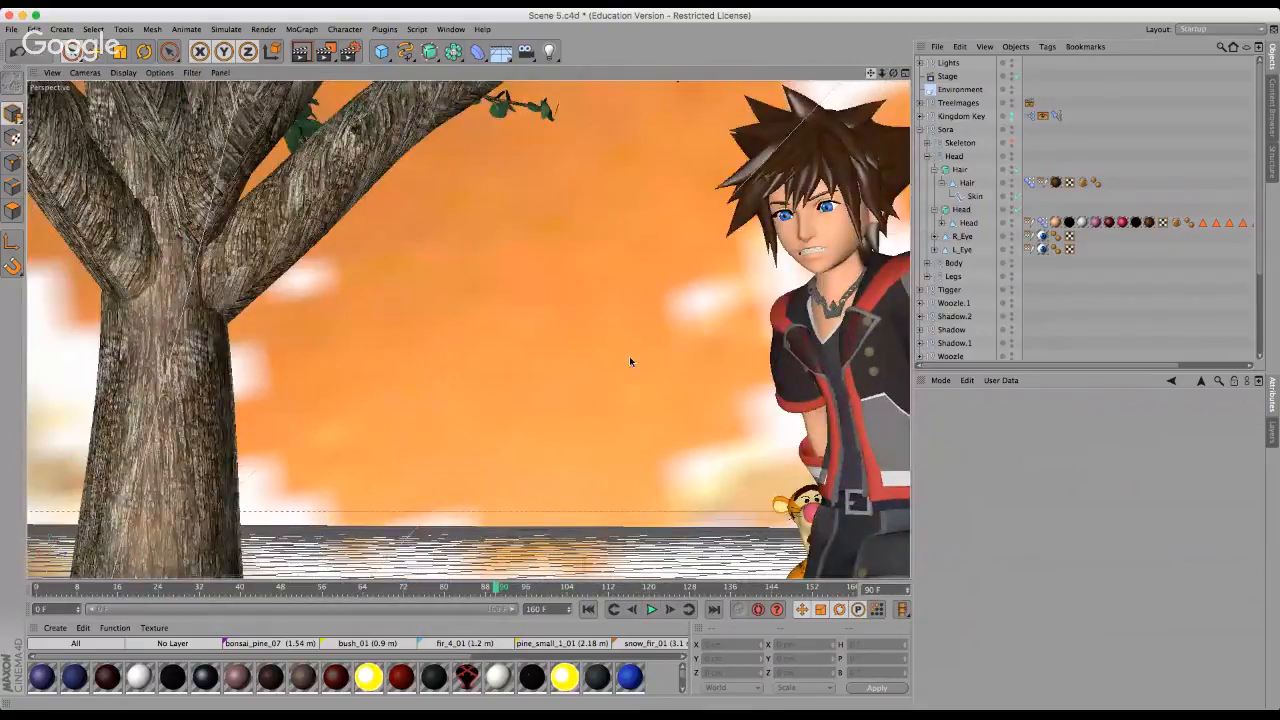
{"action": "left_click_drag", "start_coordinate": [627, 358], "coordinate": [616, 430], "text": "alt"}
{"action": "scroll", "coordinate": [568, 458], "scroll_direction": "down", "scroll_amount": 4}
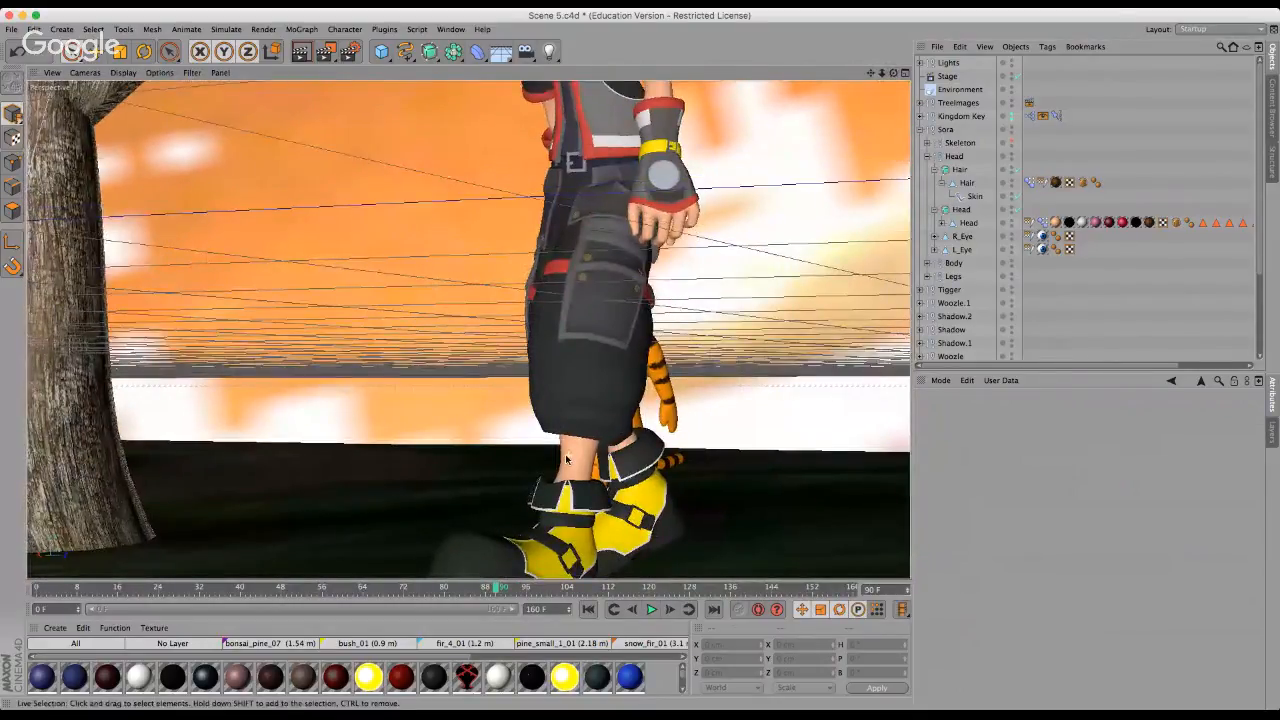
{"action": "left_click_drag", "start_coordinate": [894, 73], "coordinate": [641, 363]}
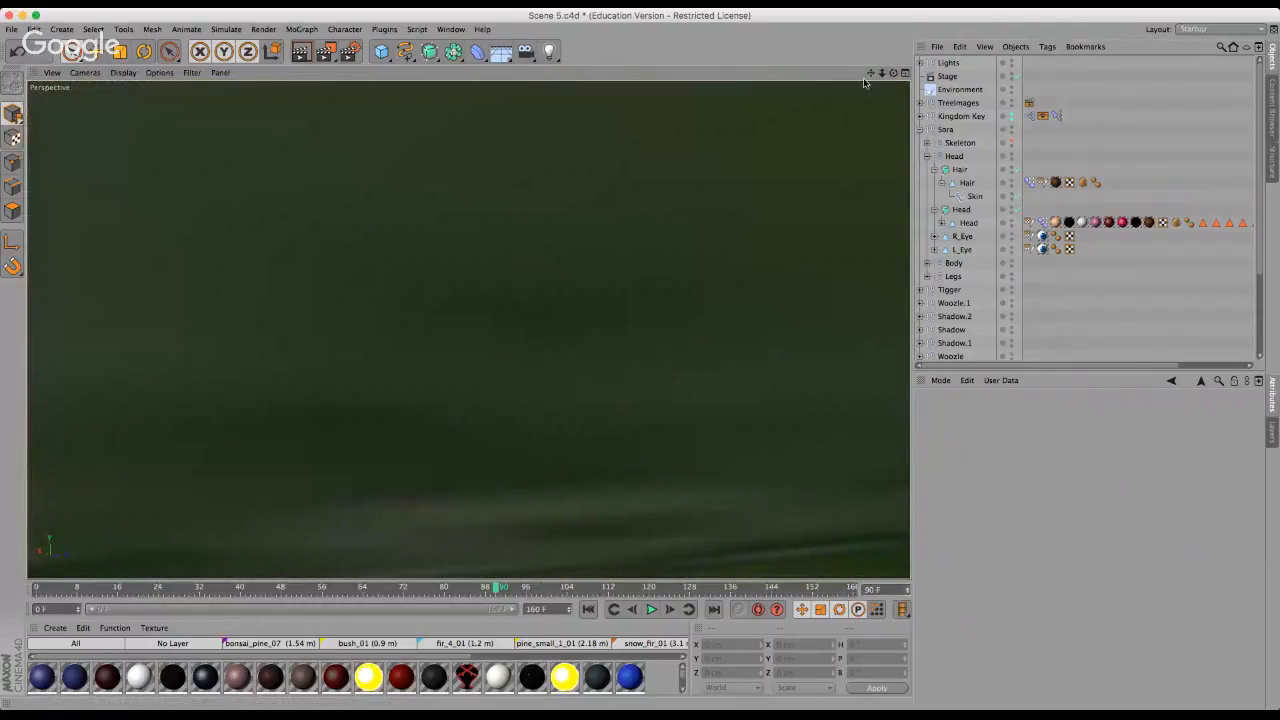
{"action": "left_click_drag", "start_coordinate": [870, 74], "coordinate": [640, 363]}
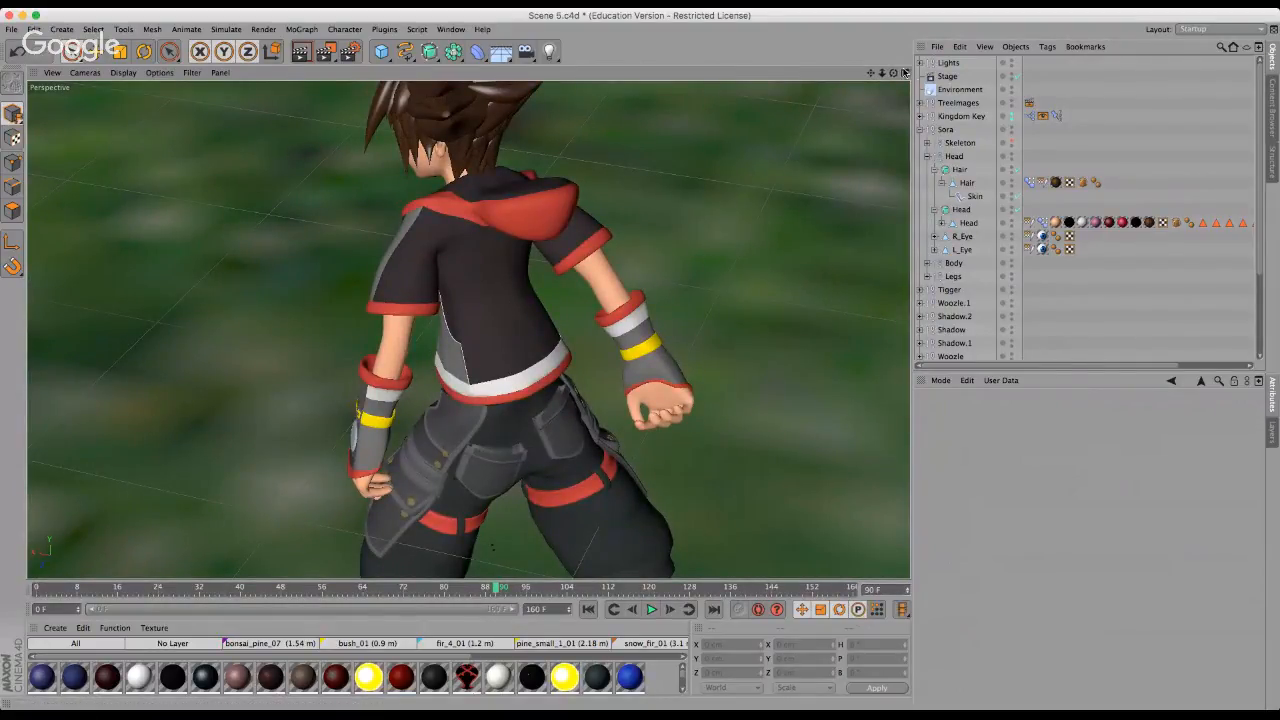
{"action": "left_click_drag", "start_coordinate": [894, 74], "coordinate": [346, 608]}
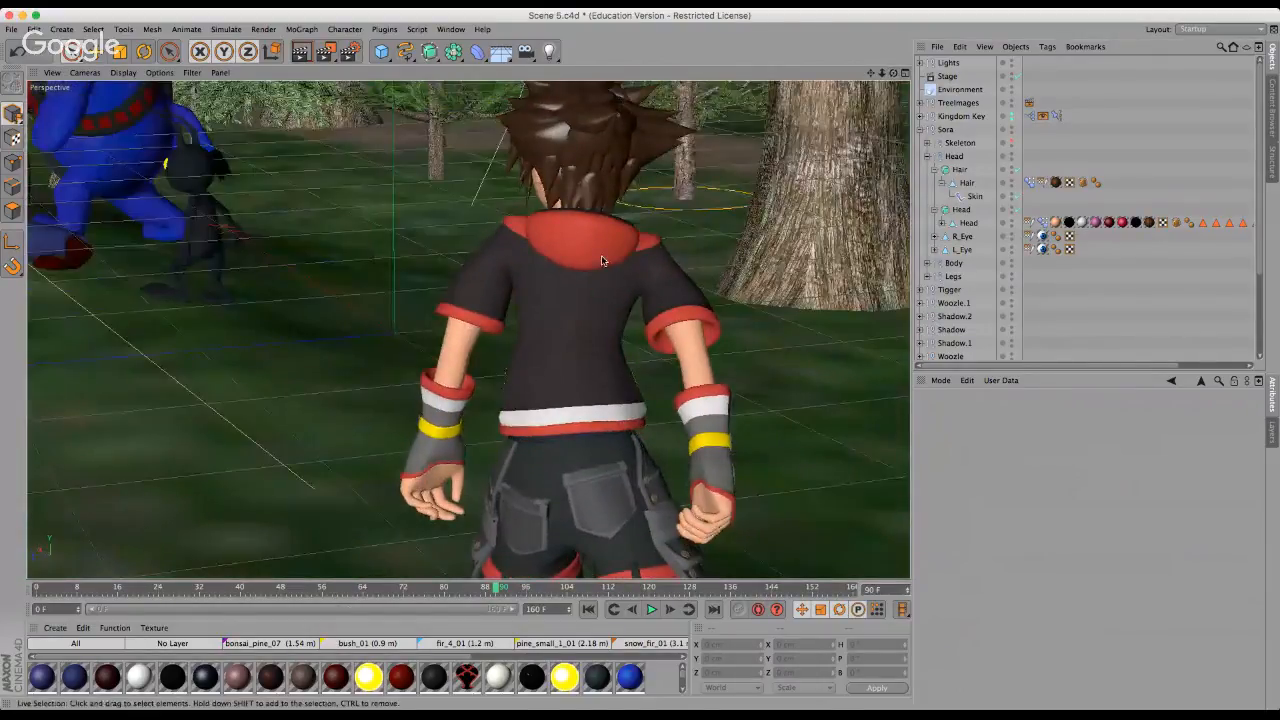
{"action": "left_click_drag", "start_coordinate": [667, 371], "coordinate": [642, 360], "text": "alt"}
Rotate Sora's L_Shoulder joint at frame 90 to swing the left arm outward, and examine how the sleeve and arm deform.
{"action": "left_click", "coordinate": [927, 143]}
{"action": "left_click", "coordinate": [988, 228]}
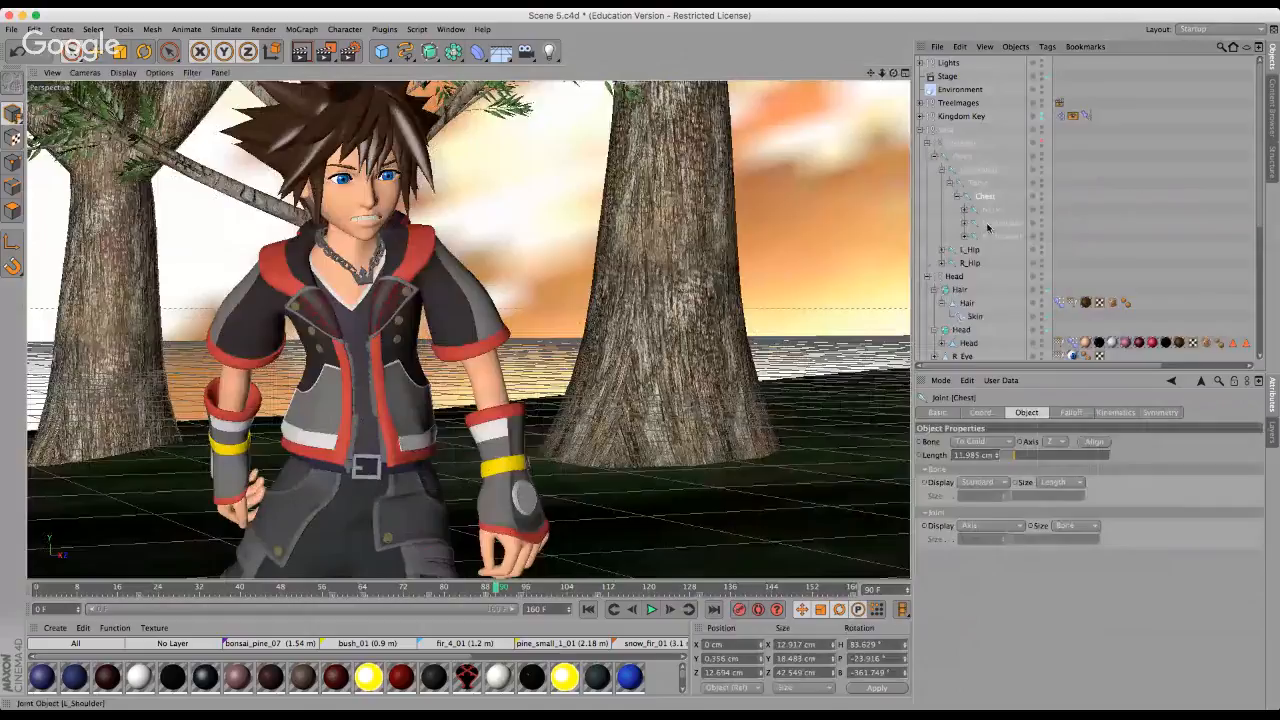
{"action": "key", "text": "r"}
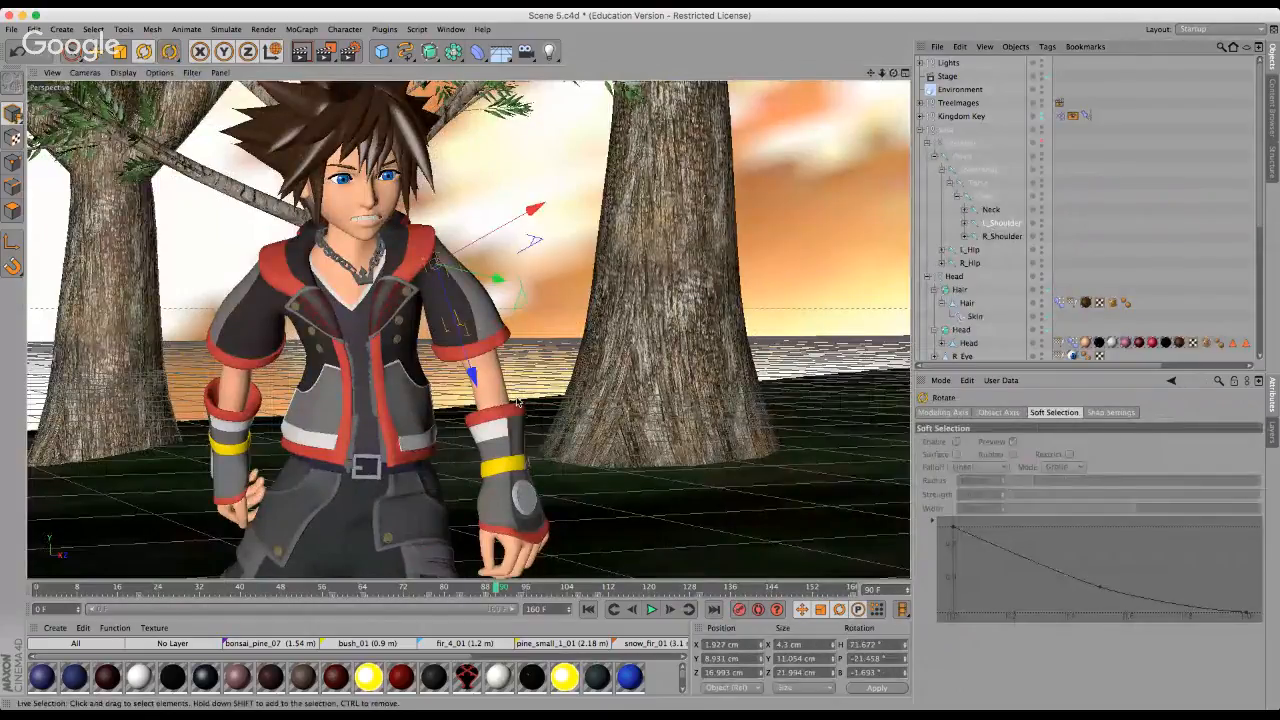
{"action": "left_click_drag", "start_coordinate": [506, 275], "coordinate": [415, 512]}
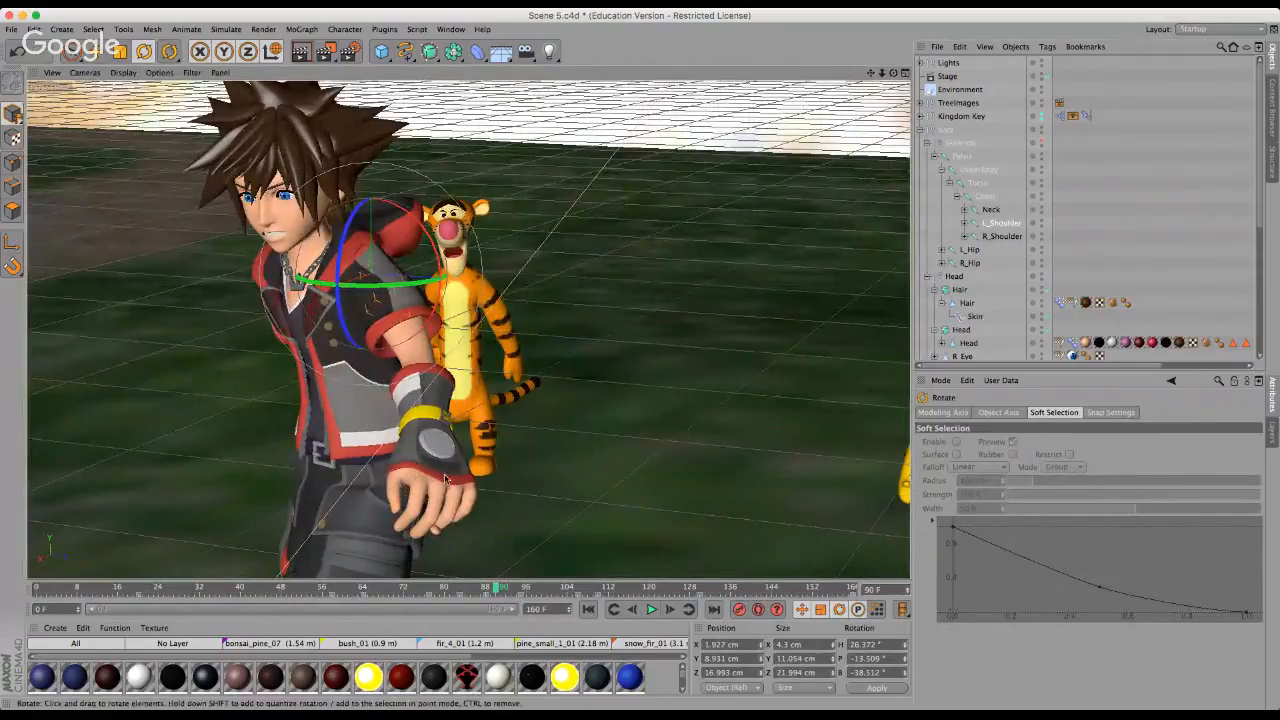
{"action": "left_click_drag", "start_coordinate": [640, 363], "coordinate": [683, 436], "text": "alt"}
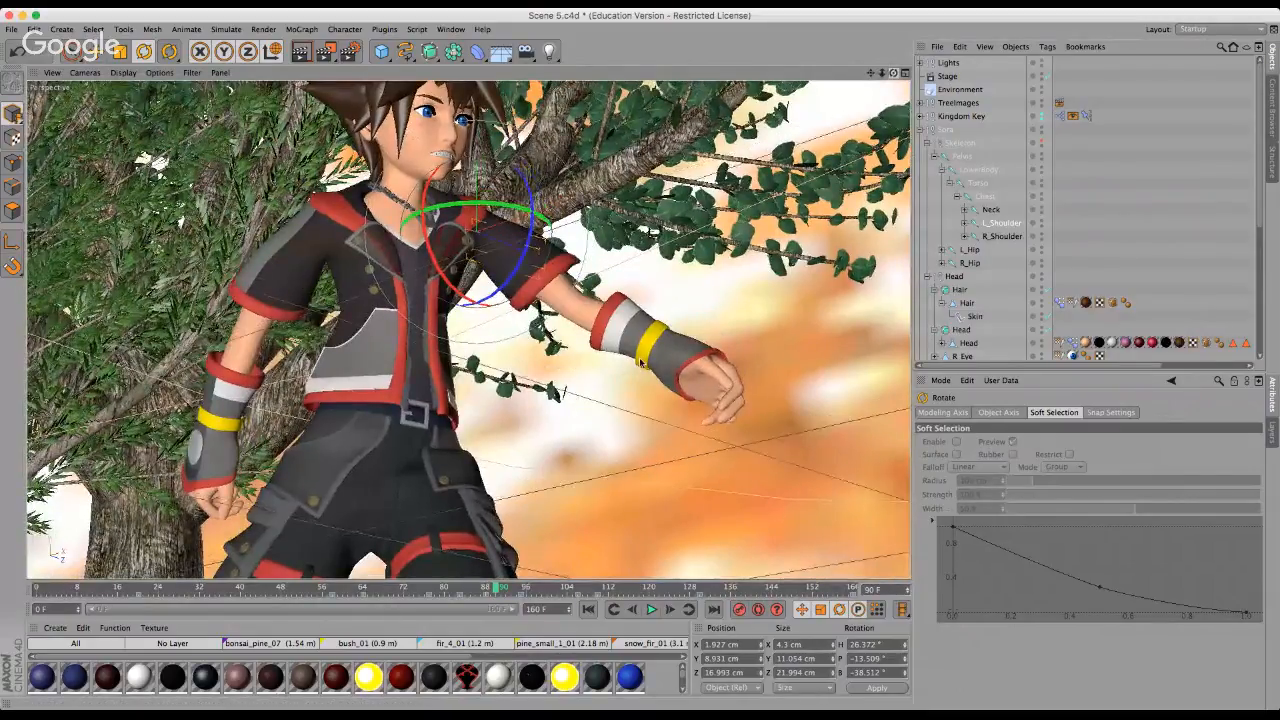
{"action": "left_click_drag", "start_coordinate": [683, 381], "coordinate": [695, 415], "text": "alt"}
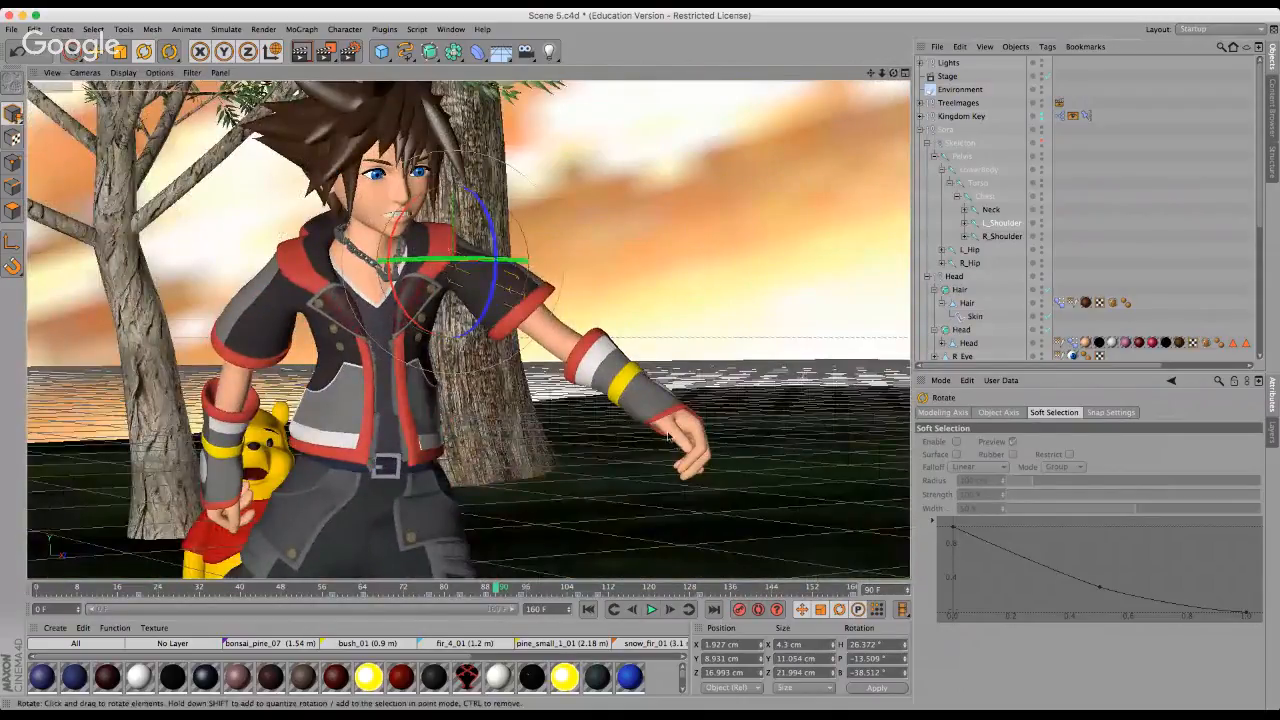
{"action": "left_click_drag", "start_coordinate": [893, 74], "coordinate": [640, 363]}
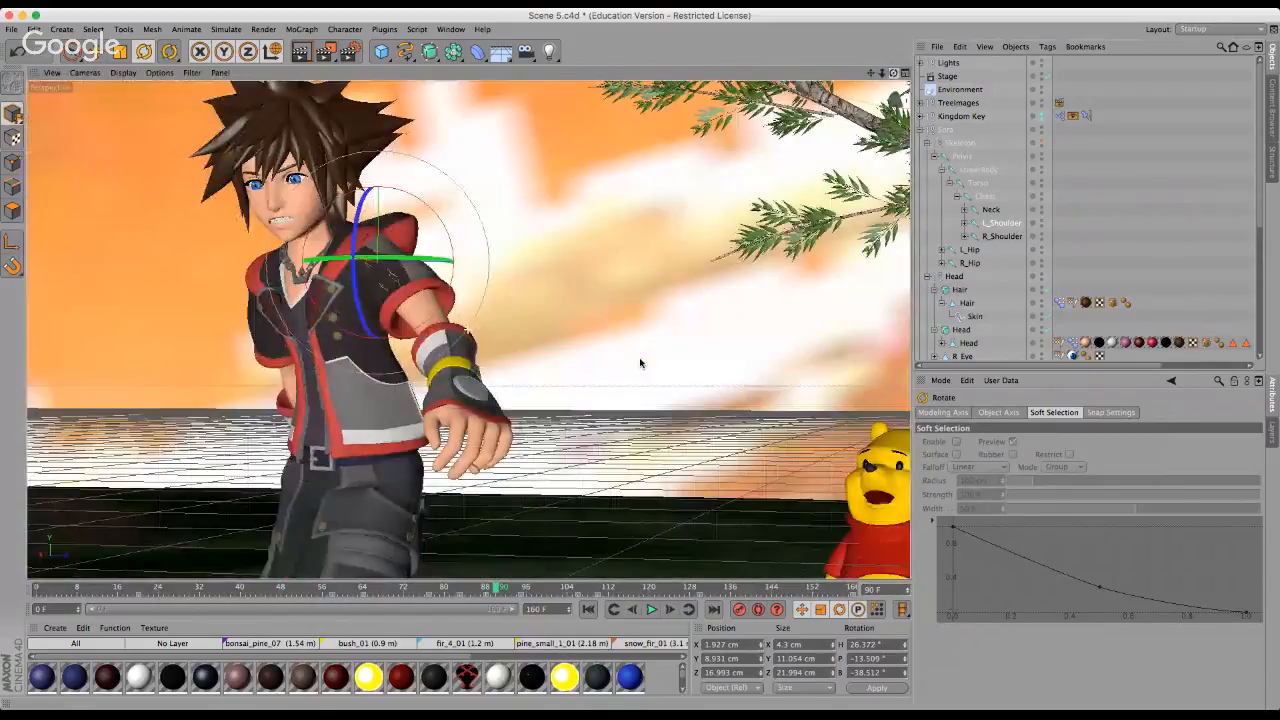
Return to frame 88 with the Live Selection tool active, and collapse Sora's hierarchy with nothing selected.
{"action": "left_click", "coordinate": [487, 587]}
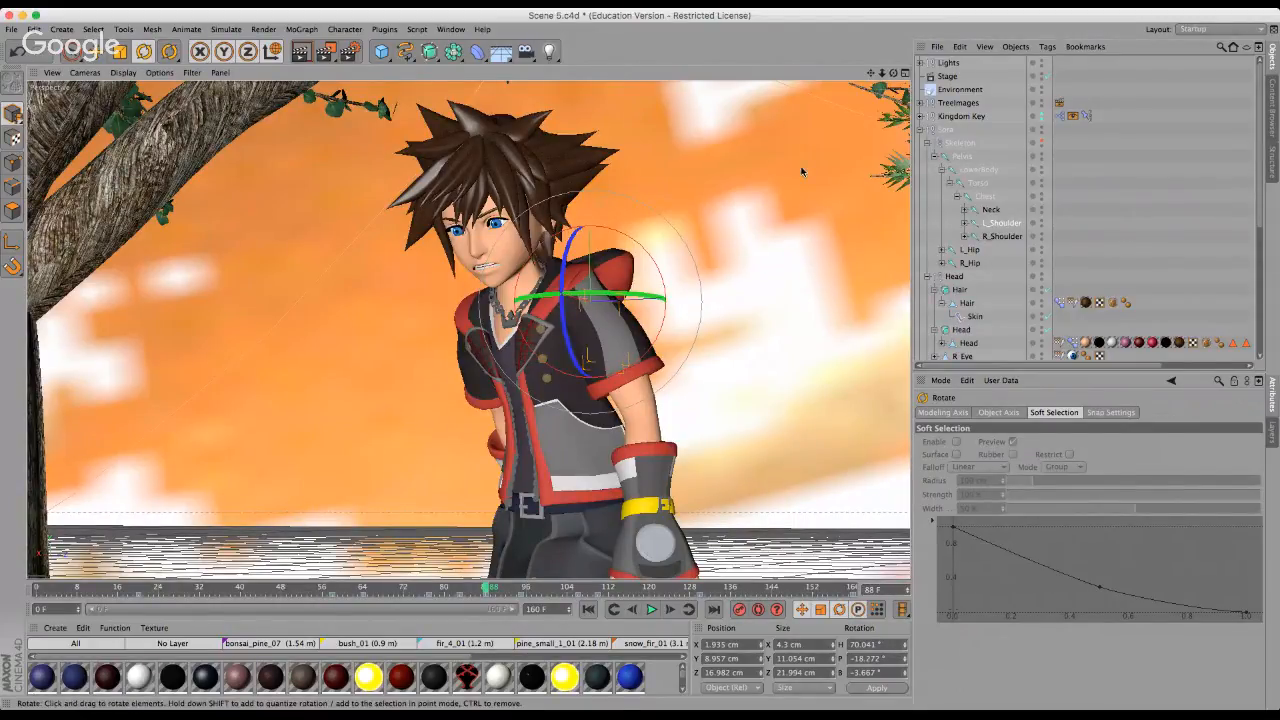
{"action": "left_click", "coordinate": [68, 108]}
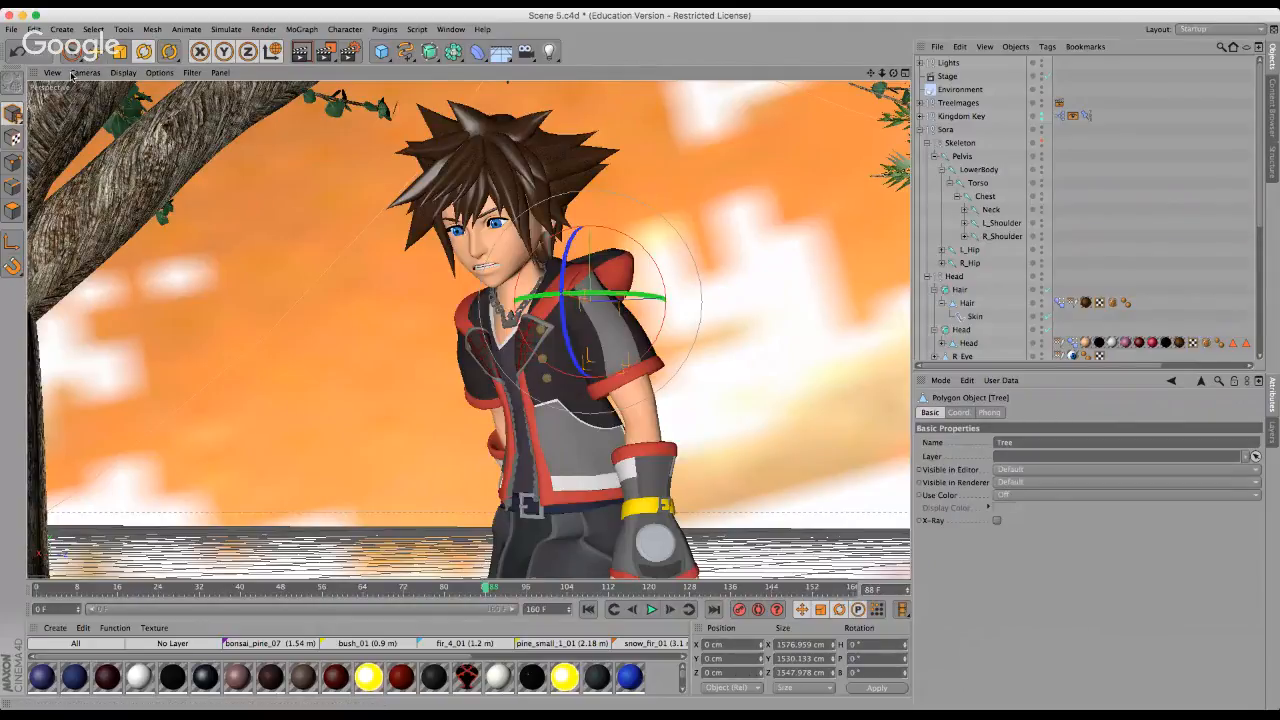
{"action": "left_click", "coordinate": [72, 52]}
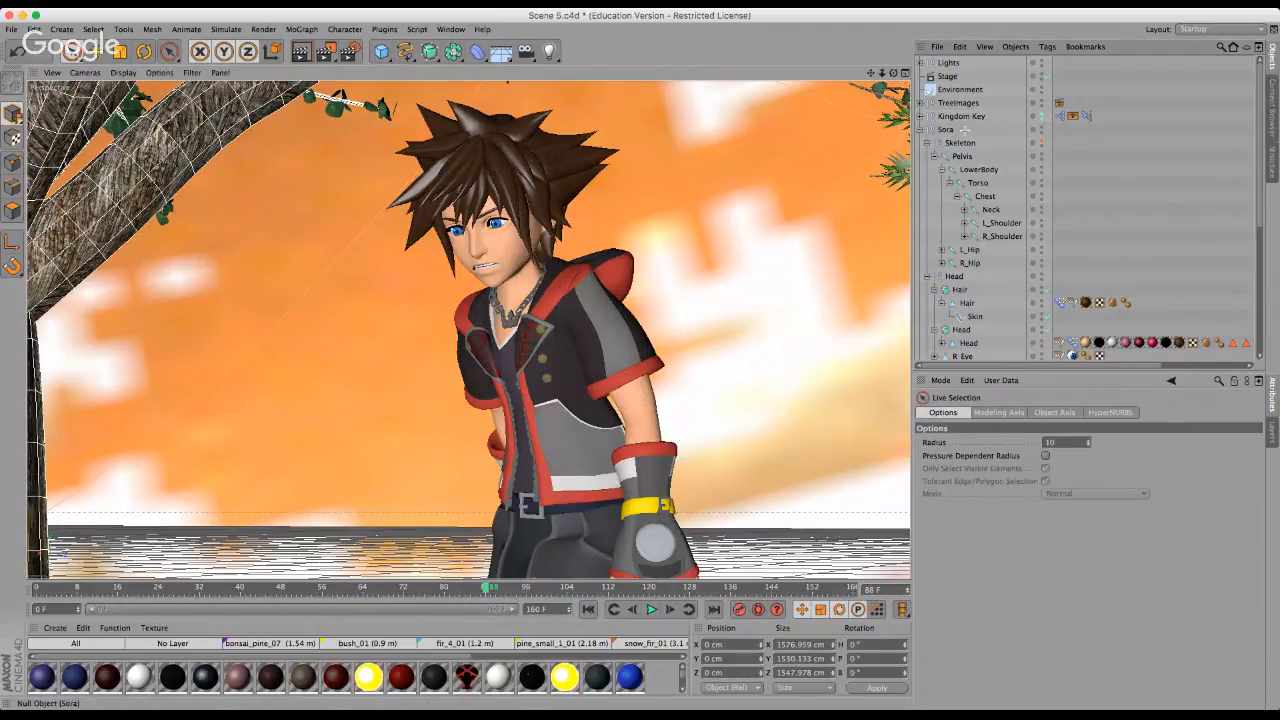
{"action": "left_click", "coordinate": [929, 131]}
{"action": "left_click", "coordinate": [975, 130]}
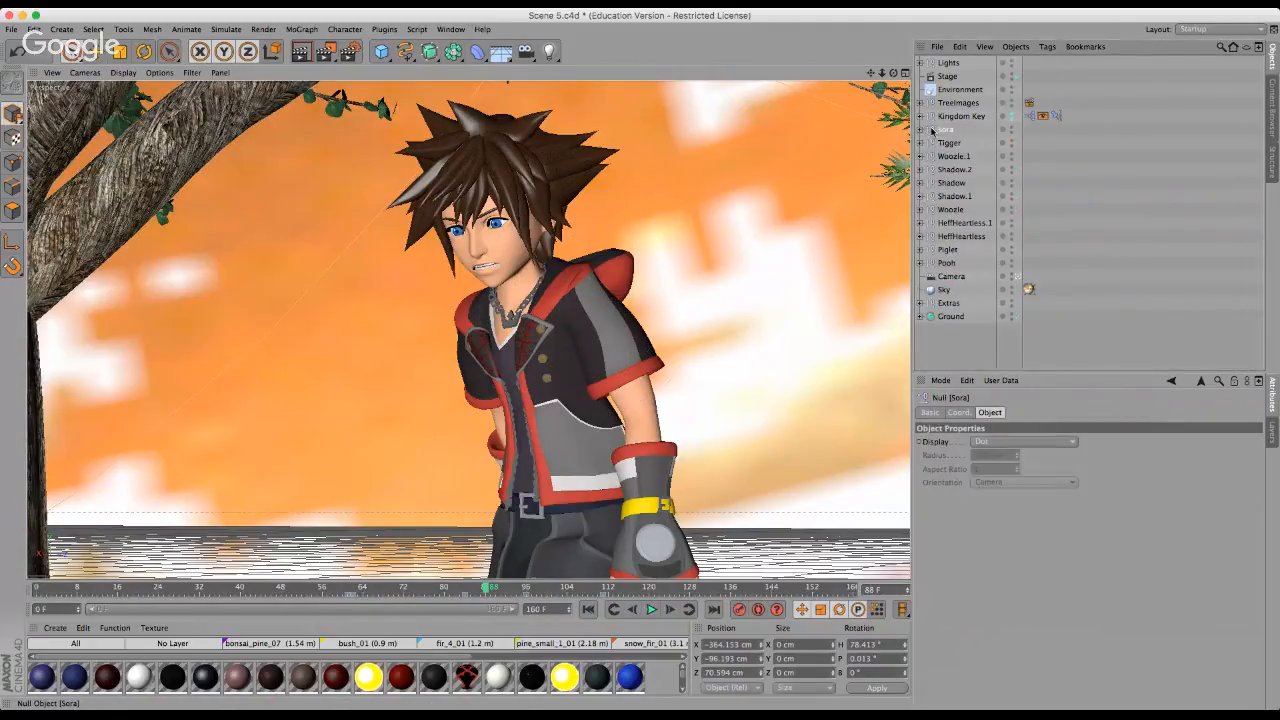
{"action": "left_click", "coordinate": [982, 345]}
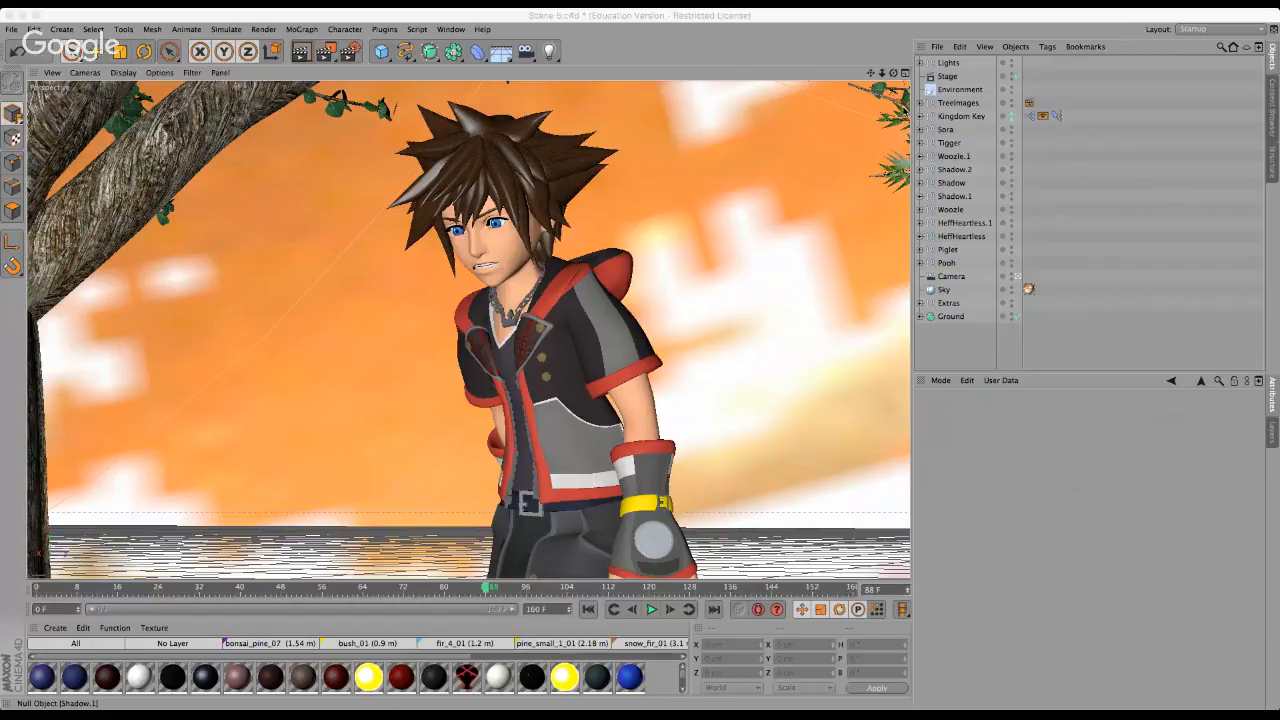
Examine Sora together with Tigger and Pooh at frame 88 from the front and farther away.
{"action": "left_click_drag", "start_coordinate": [873, 74], "coordinate": [637, 363]}
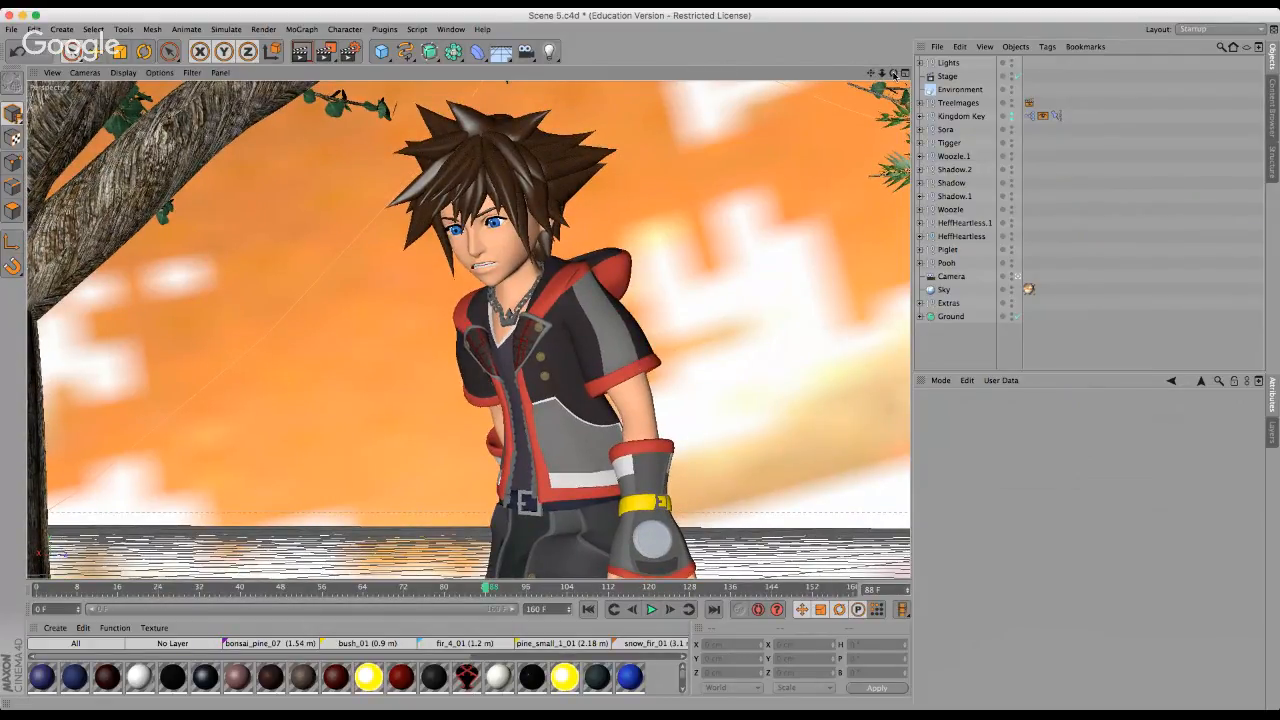
{"action": "left_click_drag", "start_coordinate": [894, 74], "coordinate": [637, 363]}
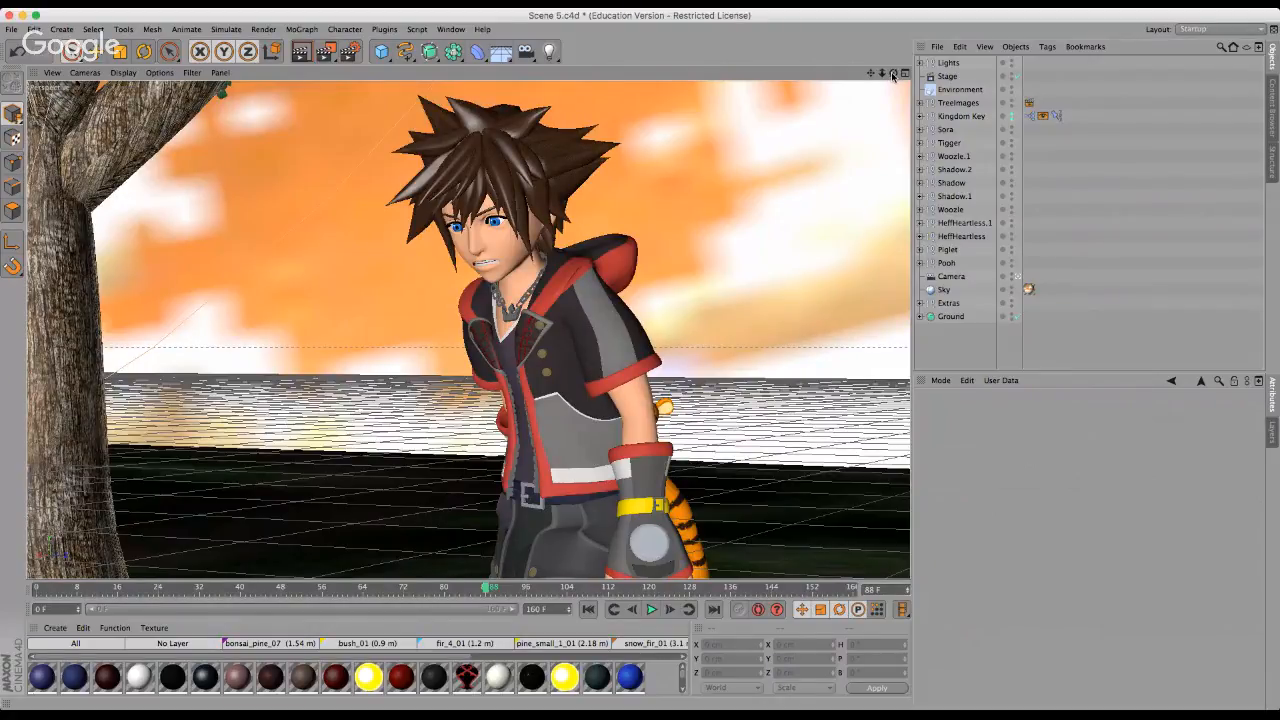
{"action": "left_click_drag", "start_coordinate": [893, 76], "coordinate": [640, 362]}
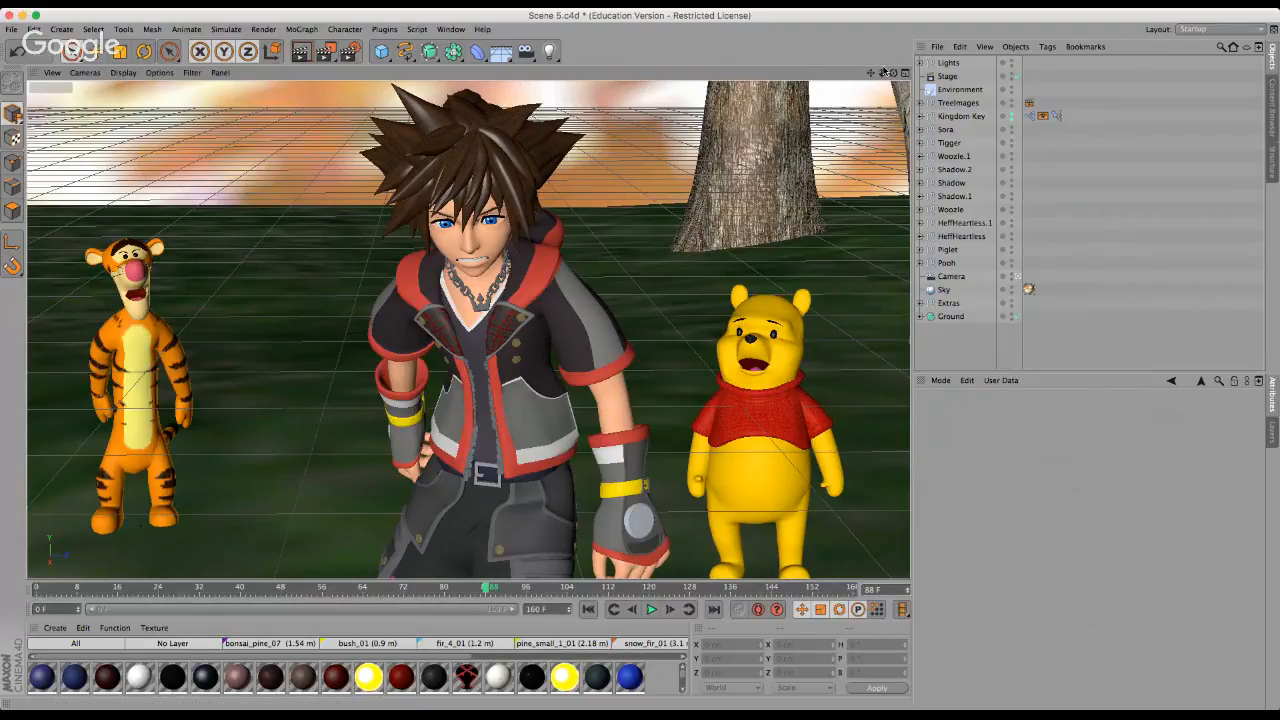
{"action": "scroll", "coordinate": [610, 378], "scroll_direction": "down", "scroll_amount": 3}
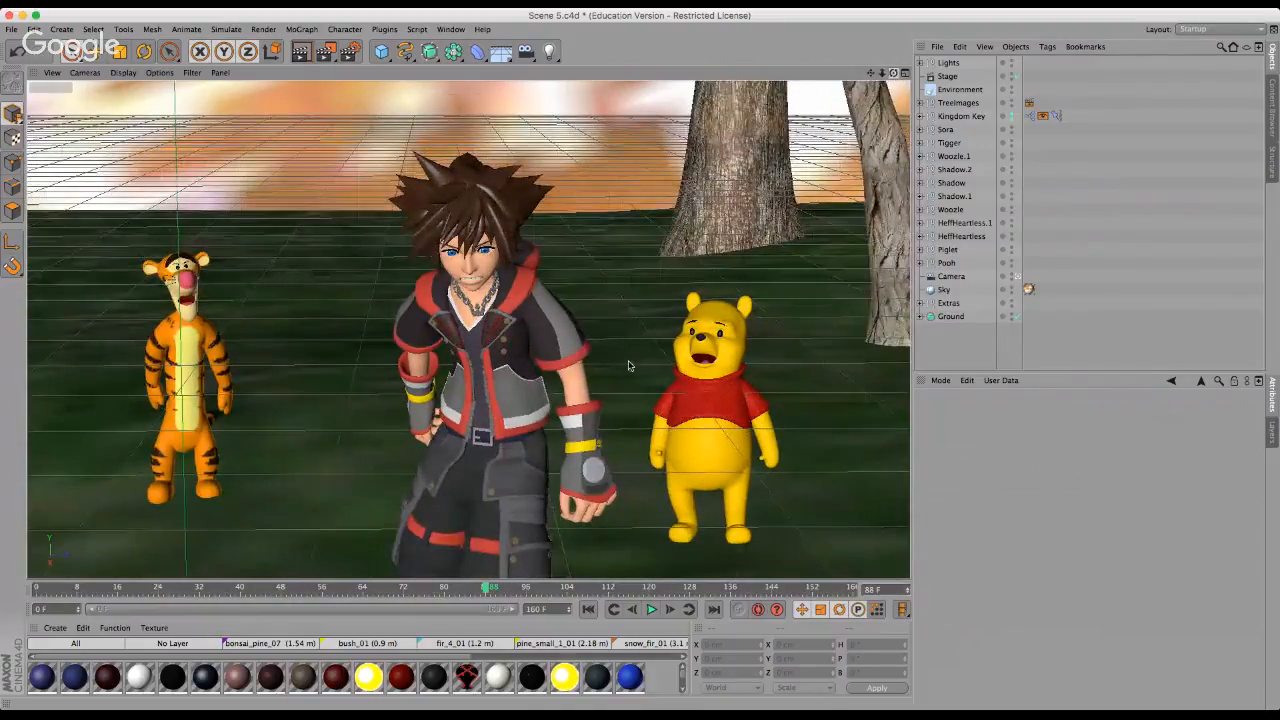
{"action": "left_click_drag", "start_coordinate": [630, 366], "coordinate": [588, 361], "text": "alt"}
Preview the shot past frame 88 through 115 to 160, and compare frame 1 with frame 158.
{"action": "left_click", "coordinate": [502, 591]}
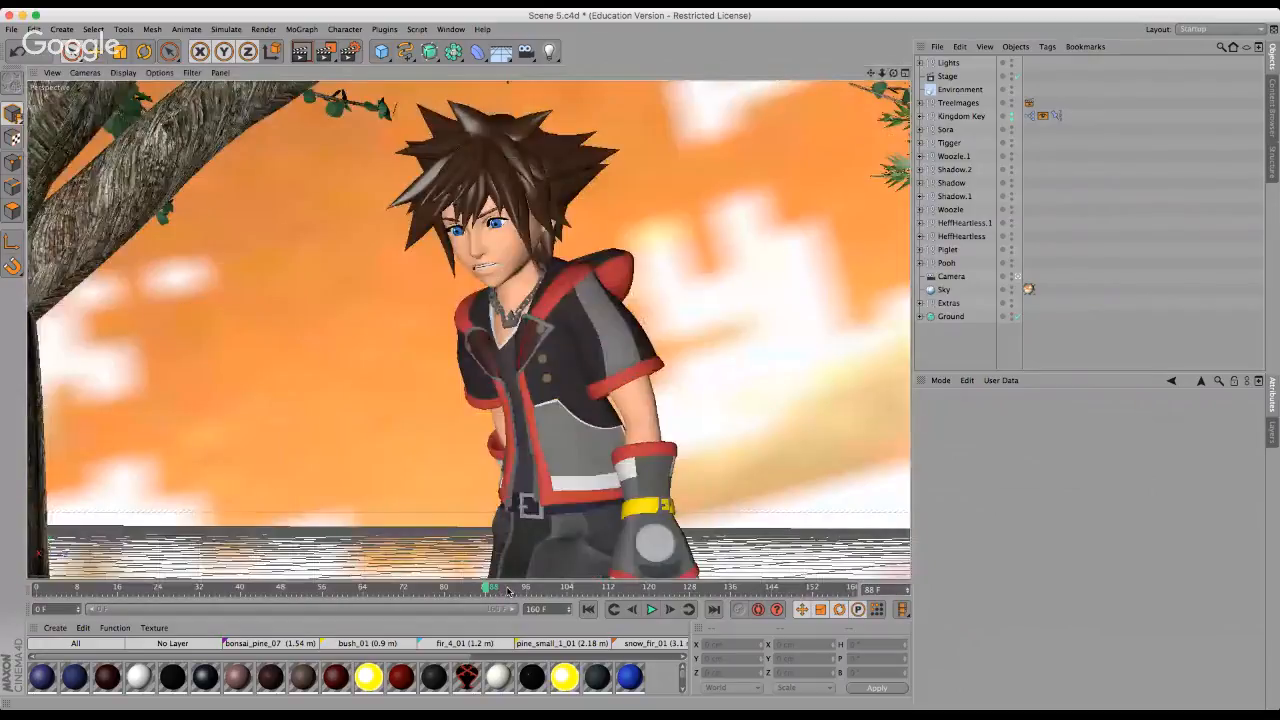
{"action": "left_click_drag", "start_coordinate": [509, 591], "coordinate": [636, 590]}
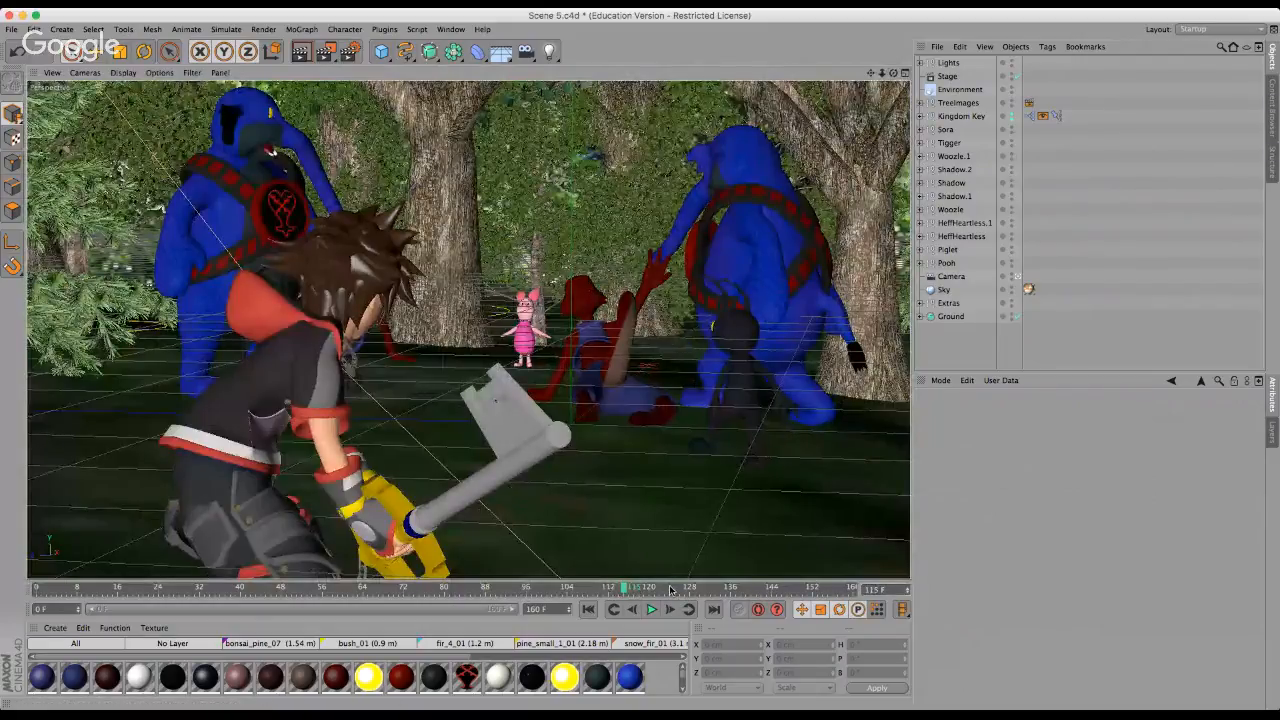
{"action": "left_click", "coordinate": [852, 590]}
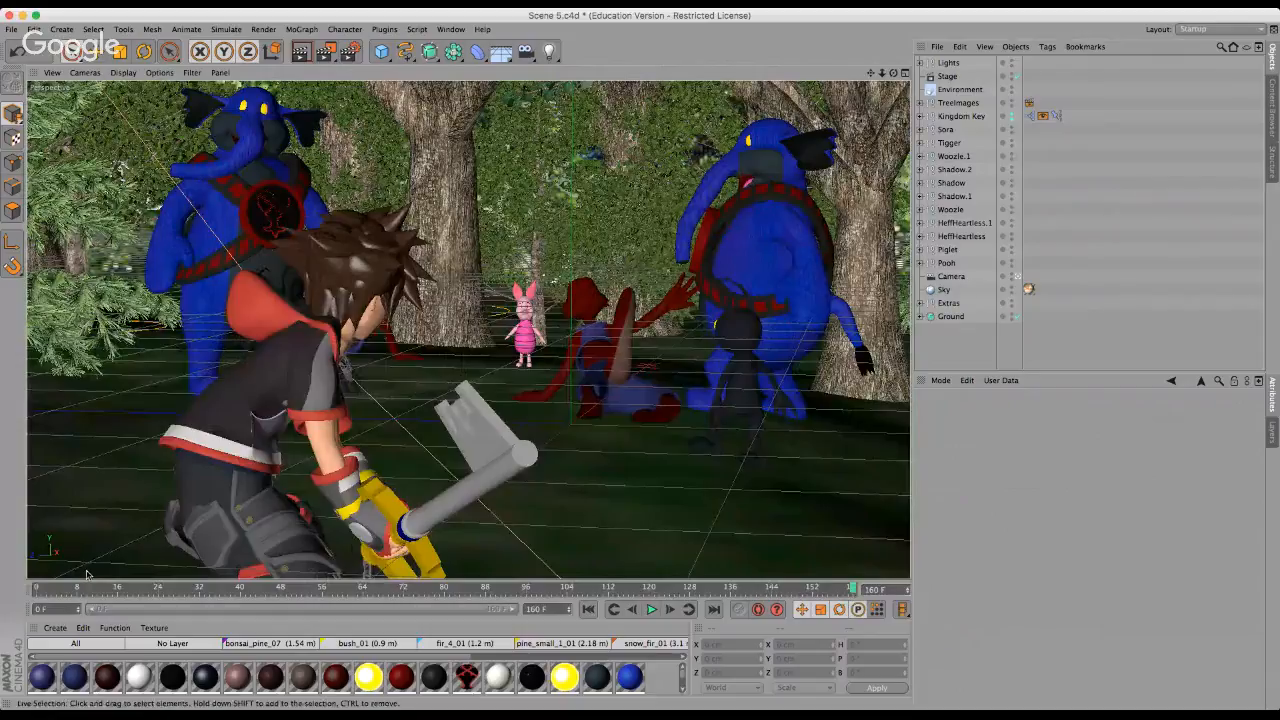
{"action": "left_click", "coordinate": [40, 590]}
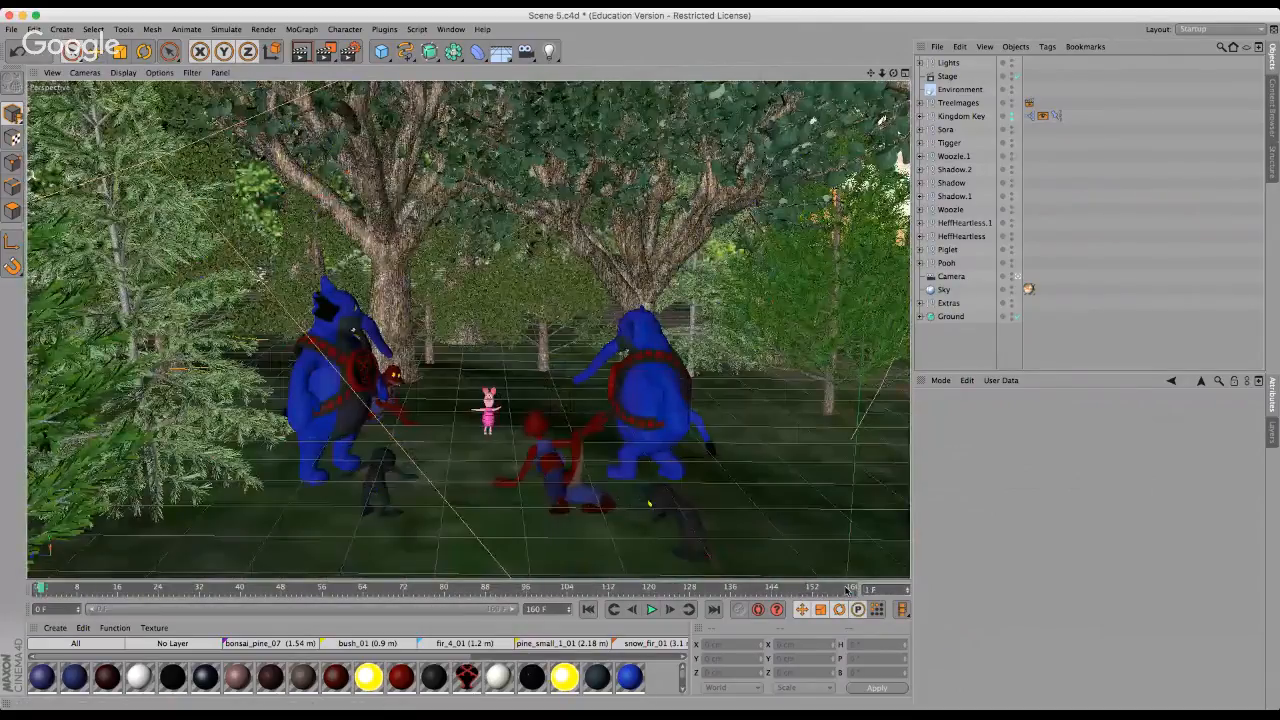
{"action": "left_click", "coordinate": [846, 589]}
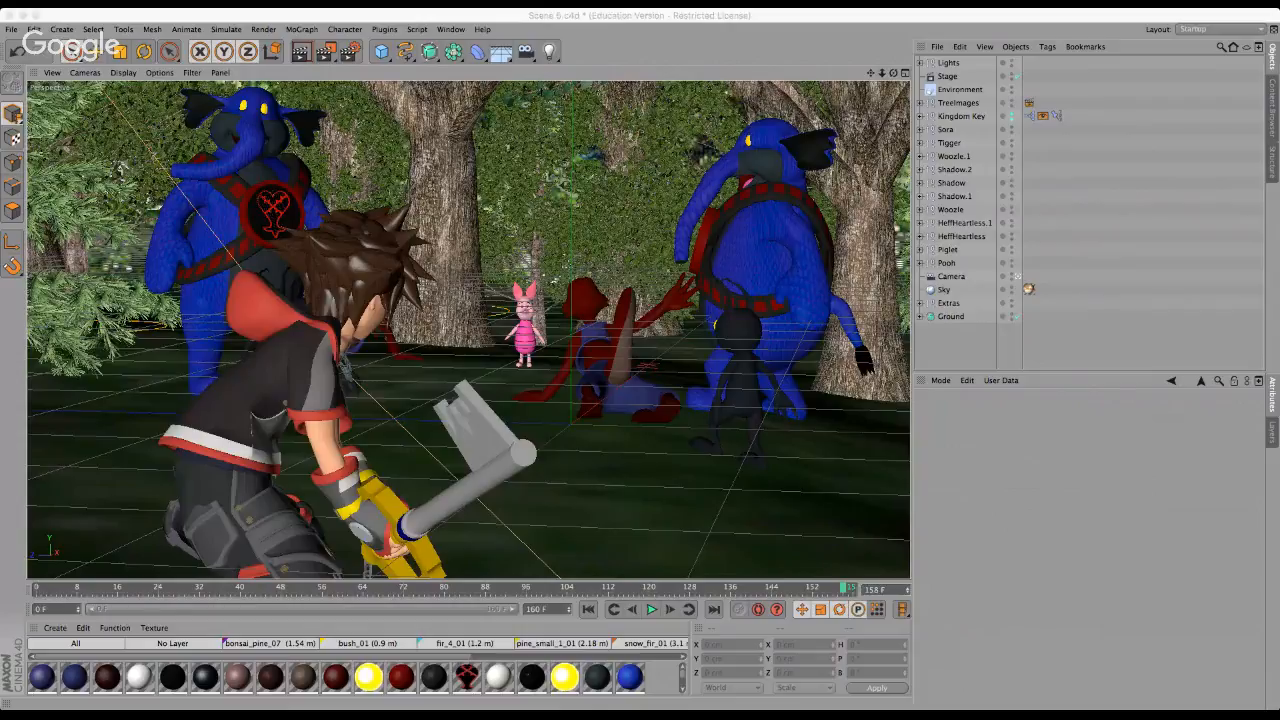
{"action": "left_click", "coordinate": [752, 49]}
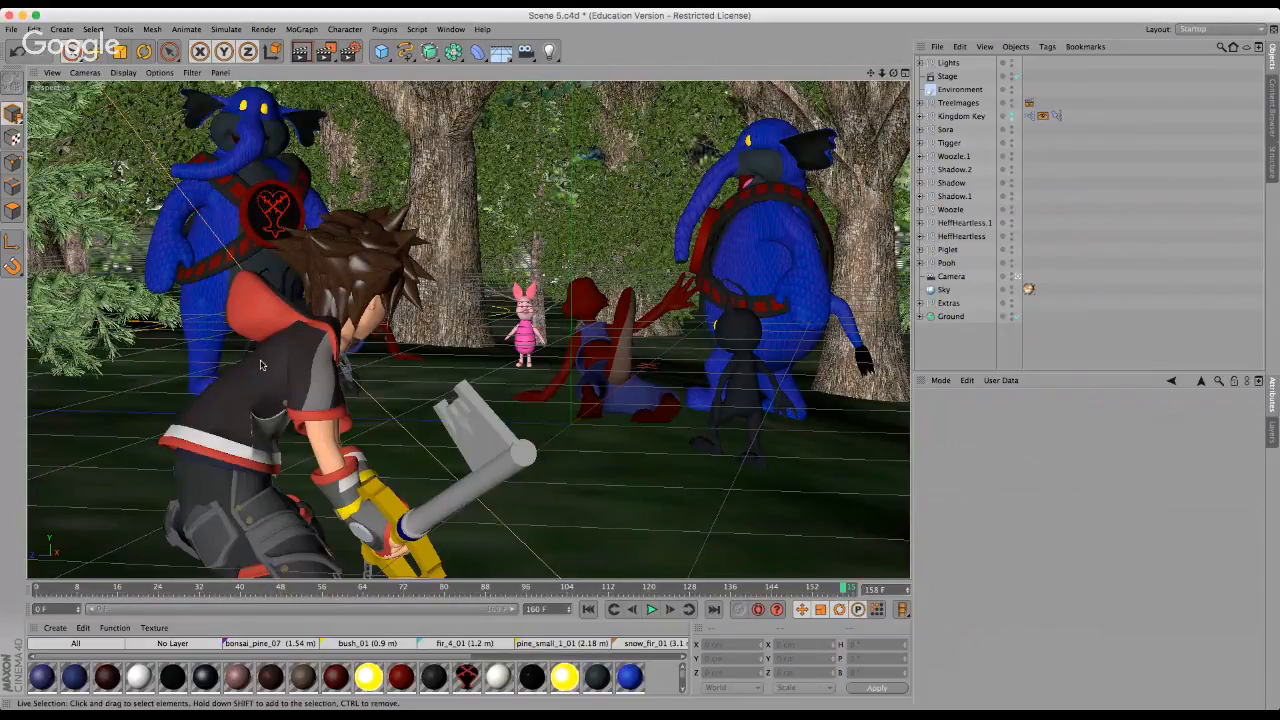
Copy the Sora and Camera objects into a new project and look through the copied camera.
{"action": "left_click", "coordinate": [945, 129]}
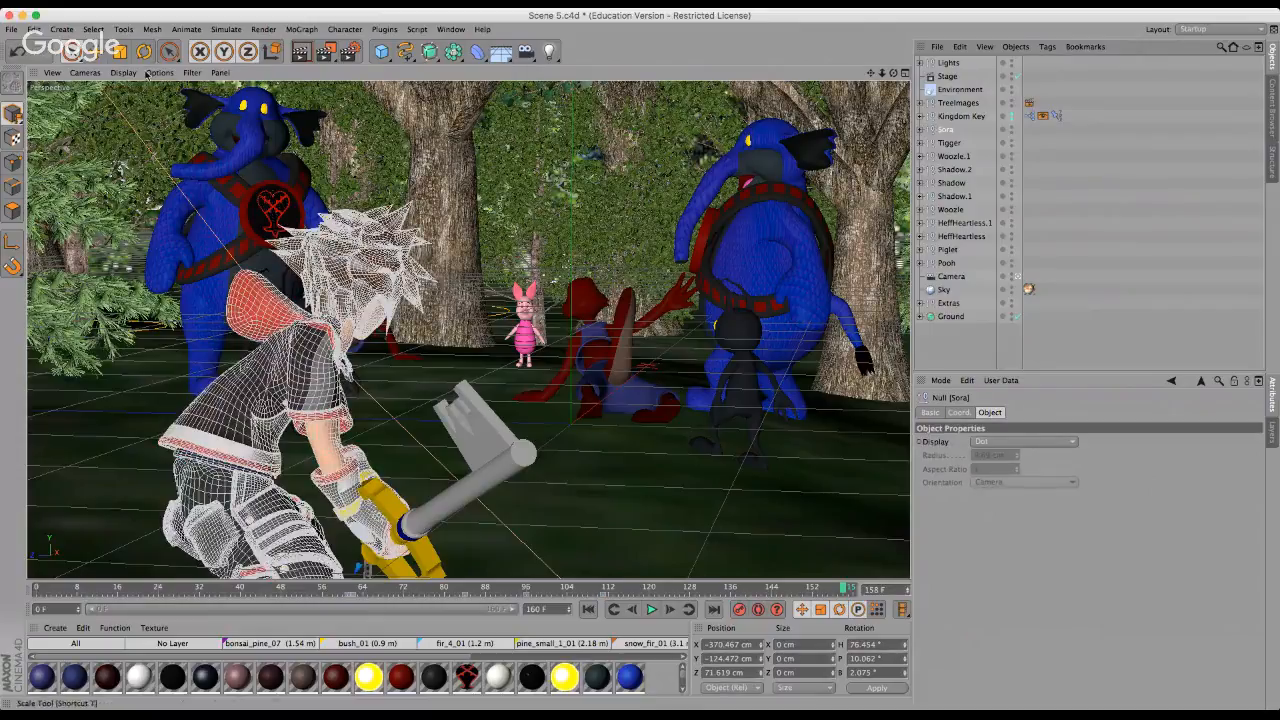
{"action": "left_click", "coordinate": [952, 276], "text": "shift"}
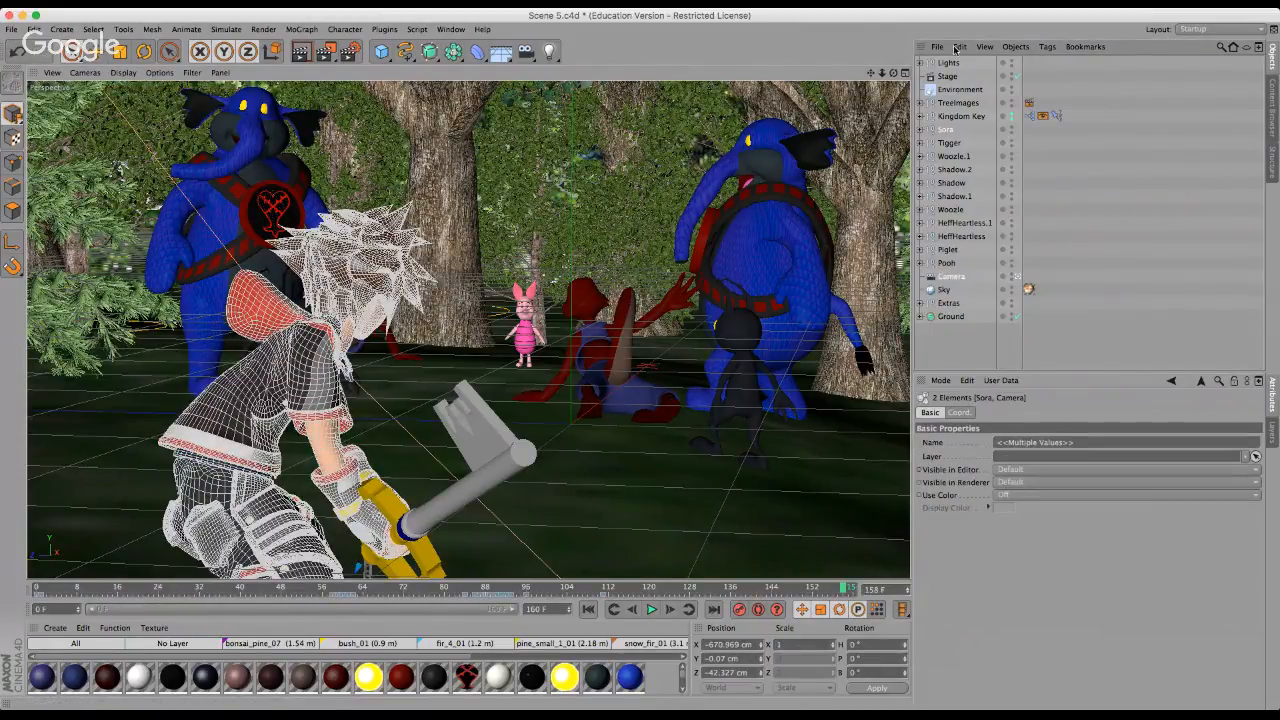
{"action": "left_click", "coordinate": [9, 31]}
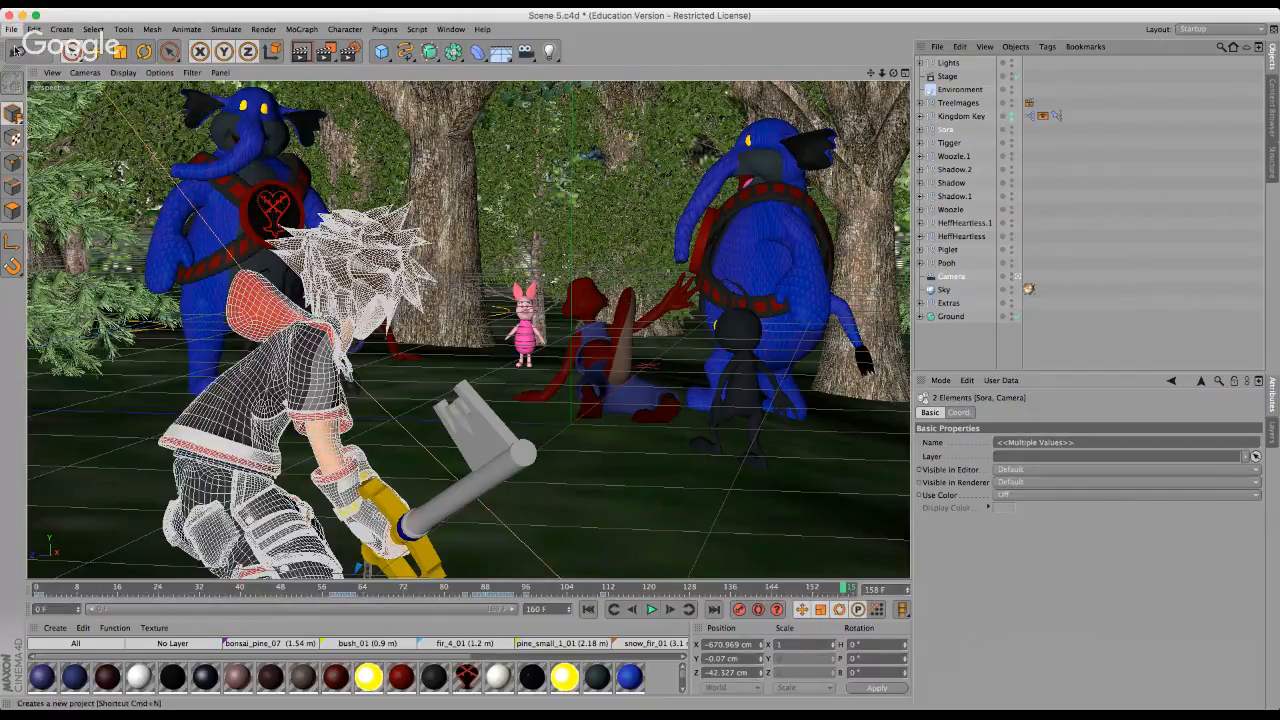
{"action": "left_click", "coordinate": [15, 47]}
{"action": "key", "text": "super+v"}
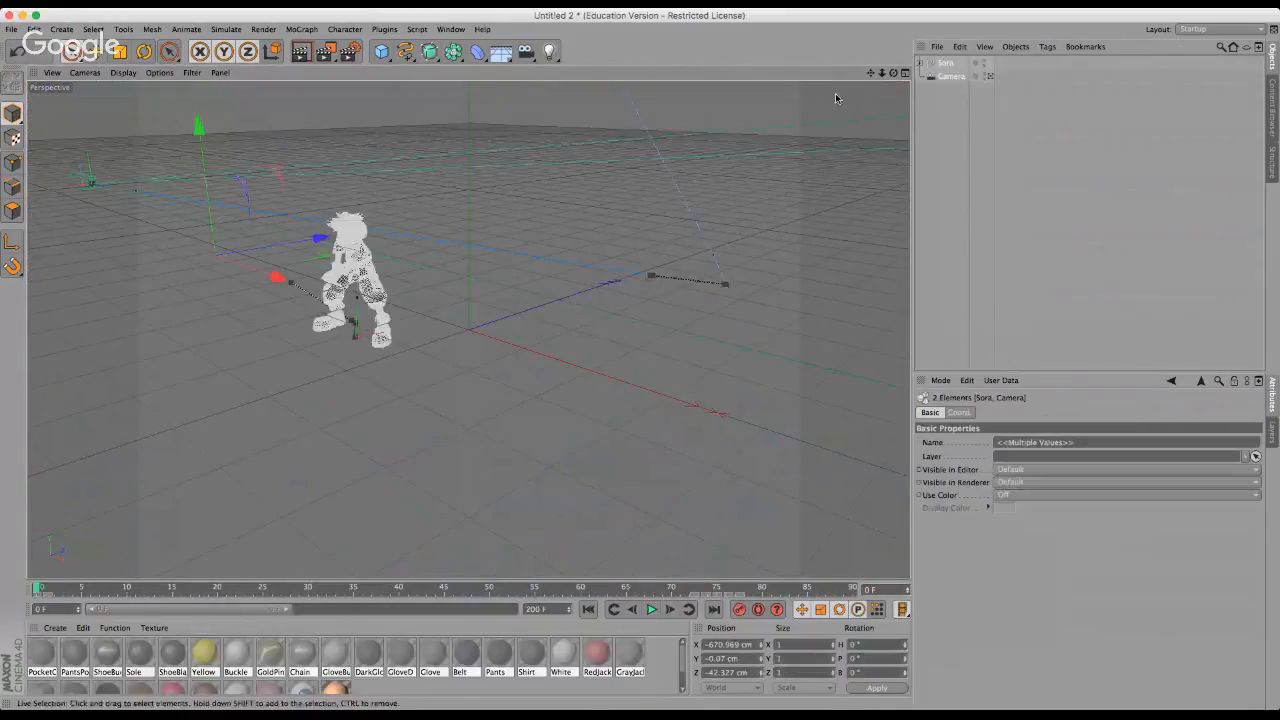
{"action": "left_click", "coordinate": [990, 78]}
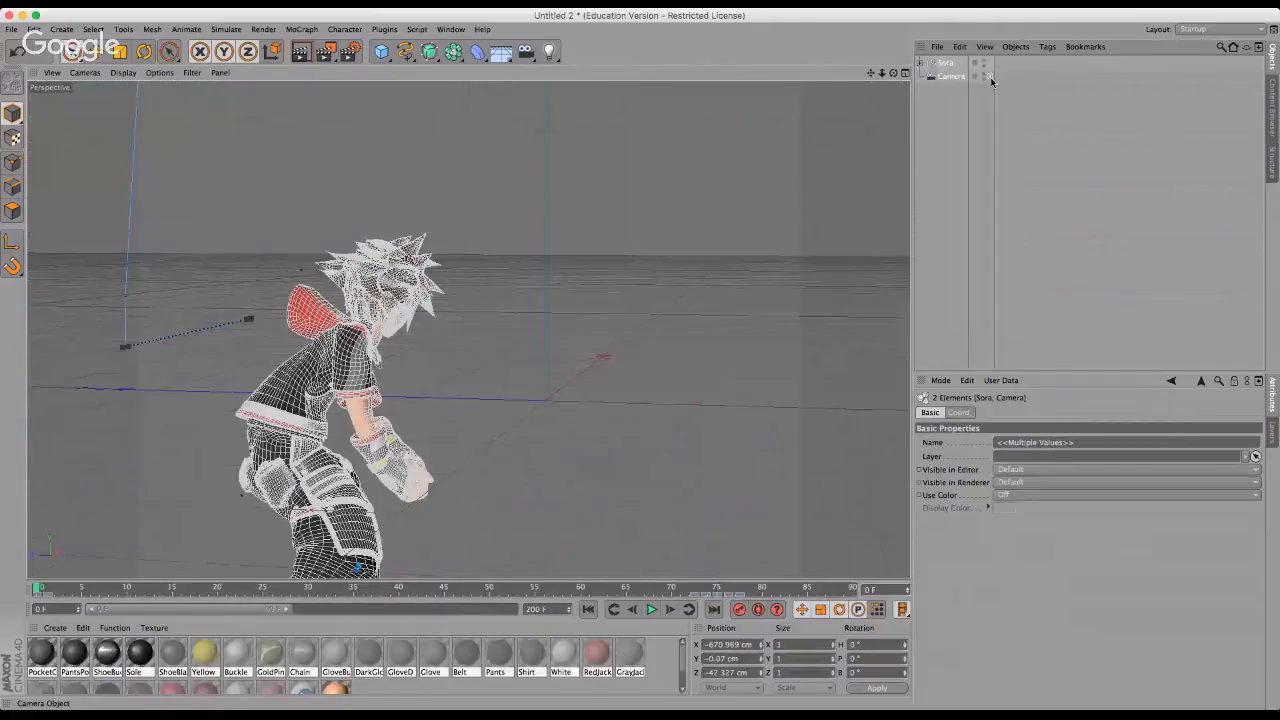
Clear the selection, extend the visible timeline range to frame 200 and go to frame 100.
{"action": "left_click", "coordinate": [988, 165]}
{"action": "left_click_drag", "start_coordinate": [283, 609], "coordinate": [515, 609]}
{"action": "left_click_drag", "start_coordinate": [55, 589], "coordinate": [443, 587]}
Expand Sora's hierarchy with its full object names showing, and view the isolated model from a slightly different angle.
{"action": "left_click", "coordinate": [921, 63]}
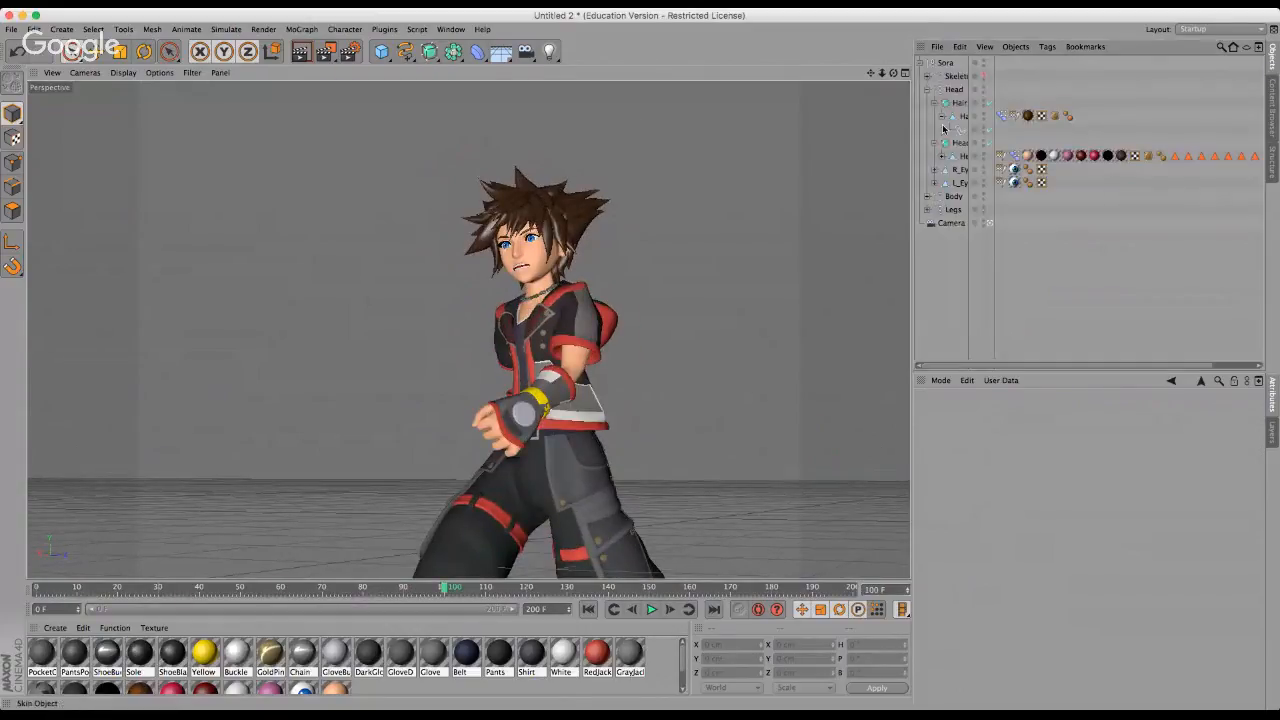
{"action": "left_click_drag", "start_coordinate": [994, 79], "coordinate": [1040, 82]}
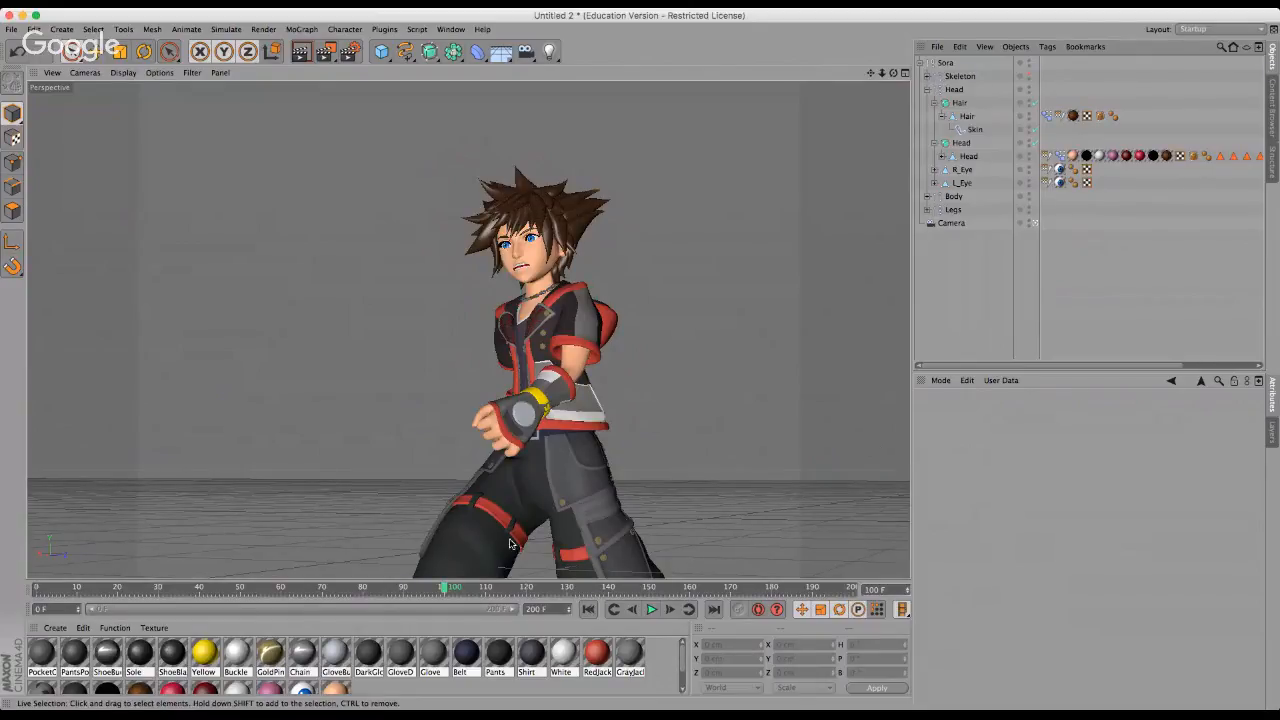
{"action": "left_click_drag", "start_coordinate": [893, 74], "coordinate": [891, 86]}
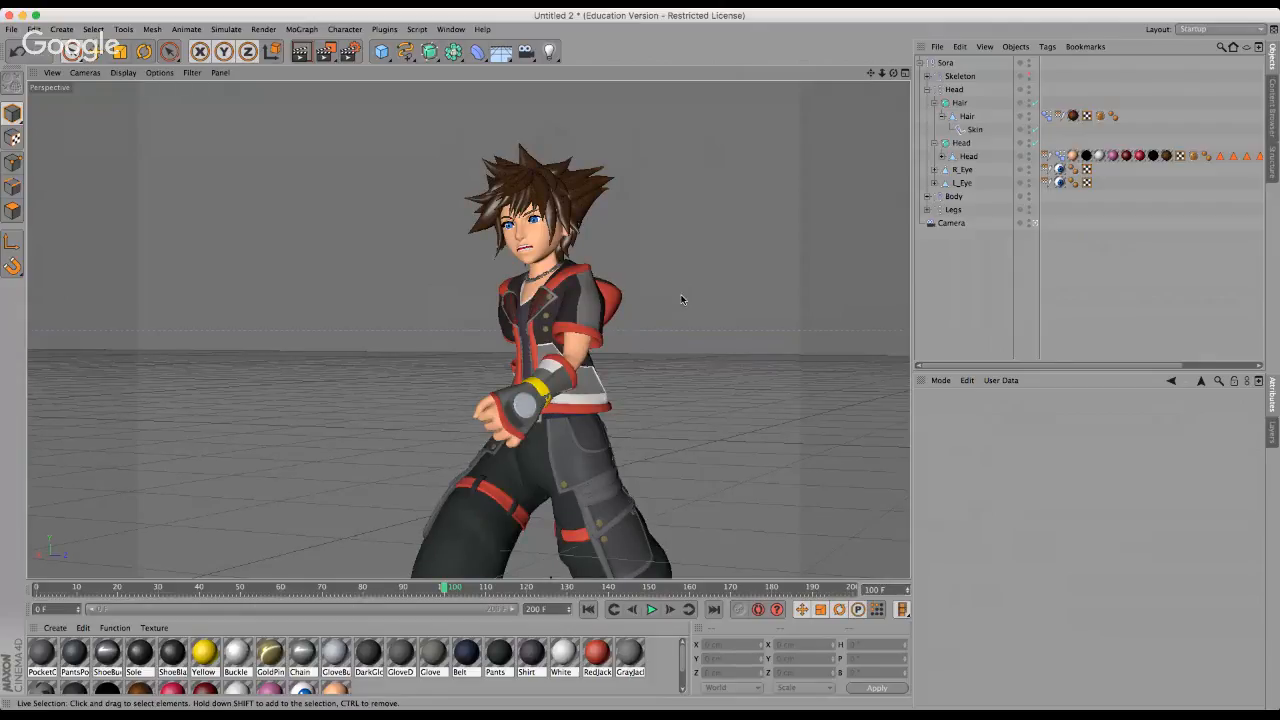
Examine the isolated Sora model's face, hair and upper body at frame 100 from closer and slightly different angles.
{"action": "right_click_drag", "start_coordinate": [682, 300], "coordinate": [557, 404], "text": "alt"}
{"action": "scroll", "coordinate": [560, 392], "scroll_direction": "down", "scroll_amount": 1}
{"action": "scroll", "coordinate": [540, 258], "scroll_direction": "down", "scroll_amount": 2}
{"action": "scroll", "coordinate": [540, 258], "scroll_direction": "up", "scroll_amount": 4}
{"action": "scroll", "coordinate": [539, 268], "scroll_direction": "up", "scroll_amount": 1}
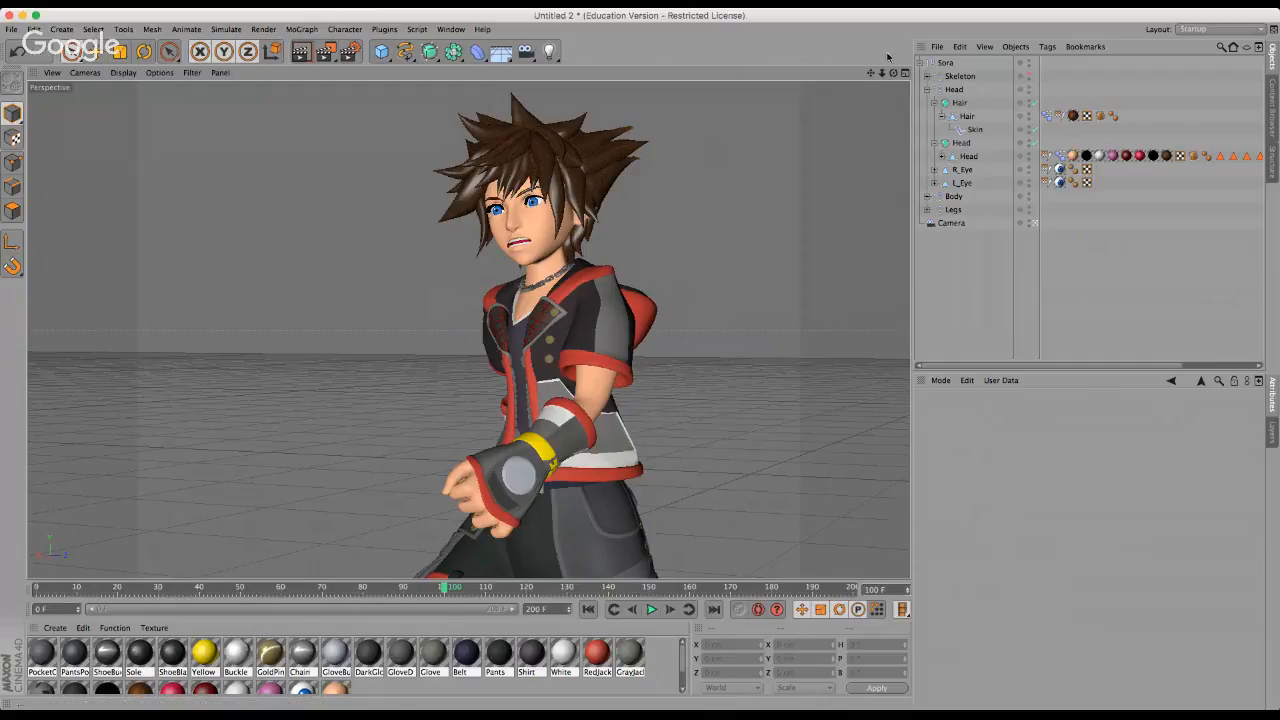
{"action": "mouse_move", "coordinate": [640, 359]}
{"action": "left_mouse_down"}
{"action": "mouse_move", "coordinate": [659, 355]}
{"action": "mouse_move", "coordinate": [642, 361]}
{"action": "left_mouse_up"}
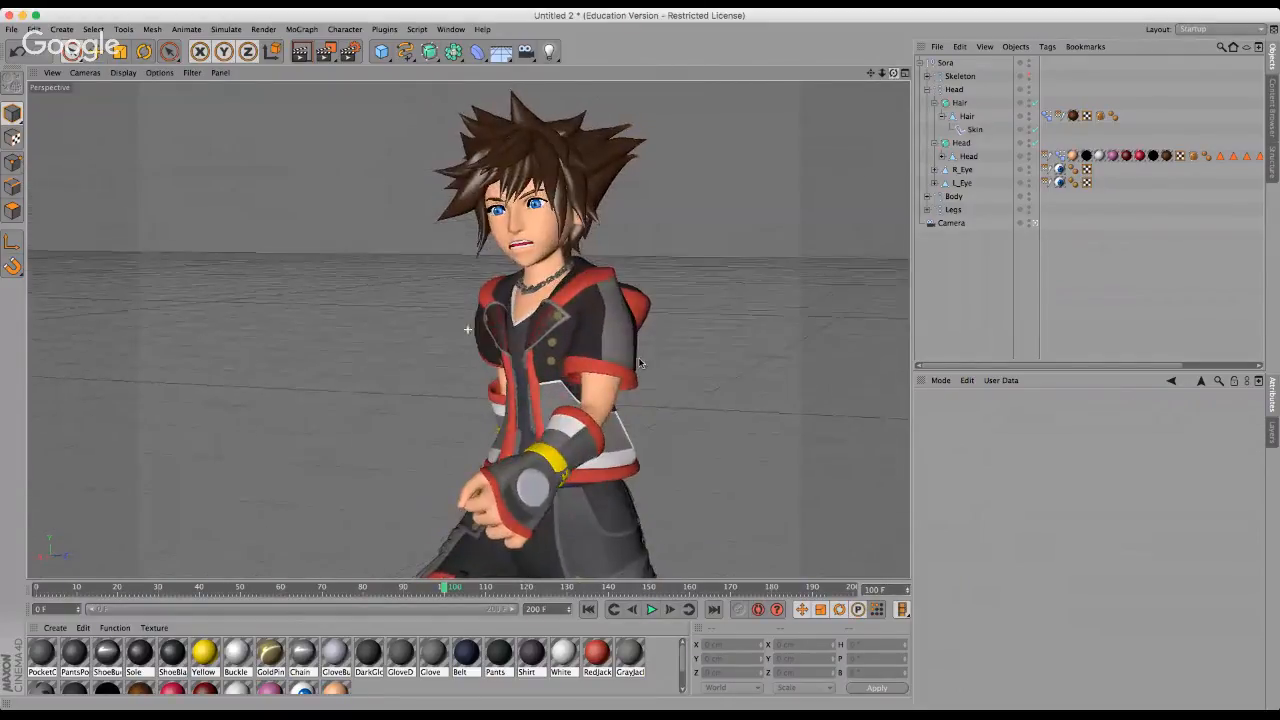
{"action": "mouse_move", "coordinate": [894, 74]}
{"action": "left_mouse_down"}
{"action": "mouse_move", "coordinate": [641, 361]}
{"action": "mouse_move", "coordinate": [896, 78]}
{"action": "left_mouse_up"}
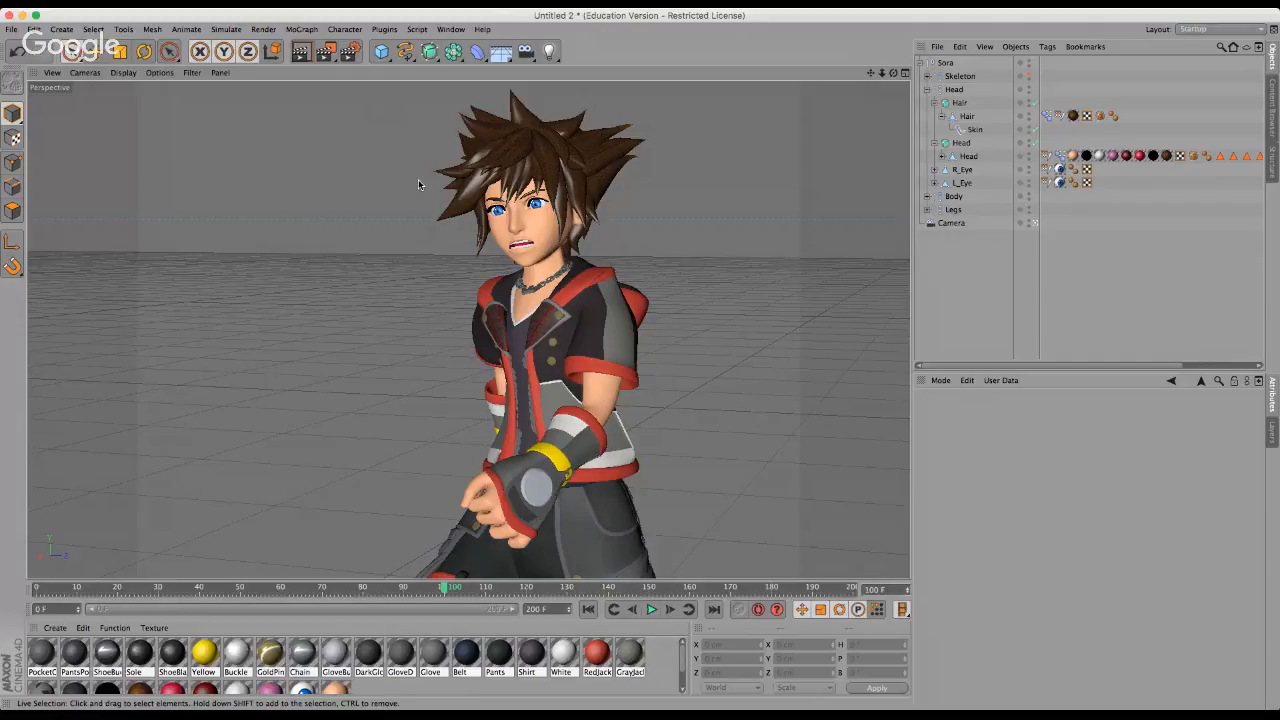
{"action": "scroll", "coordinate": [419, 185], "scroll_direction": "up", "scroll_amount": 1}
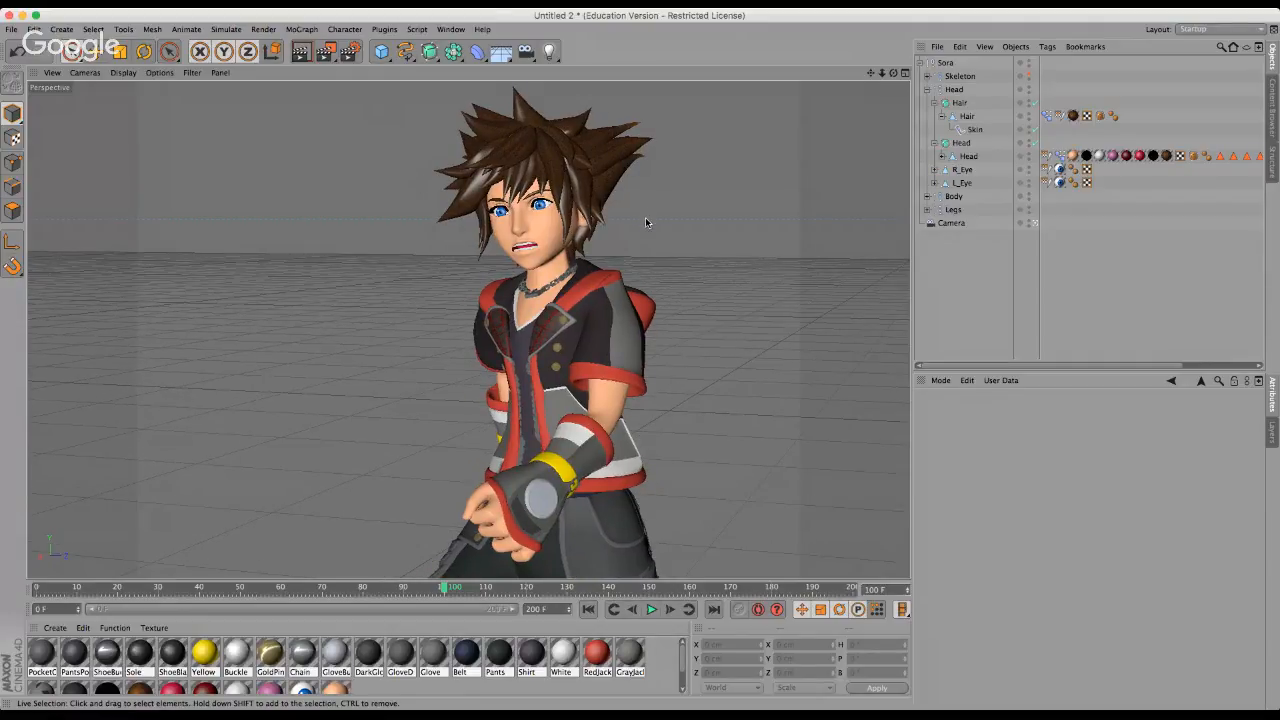
{"action": "scroll", "coordinate": [518, 257], "scroll_direction": "down", "scroll_amount": 3}
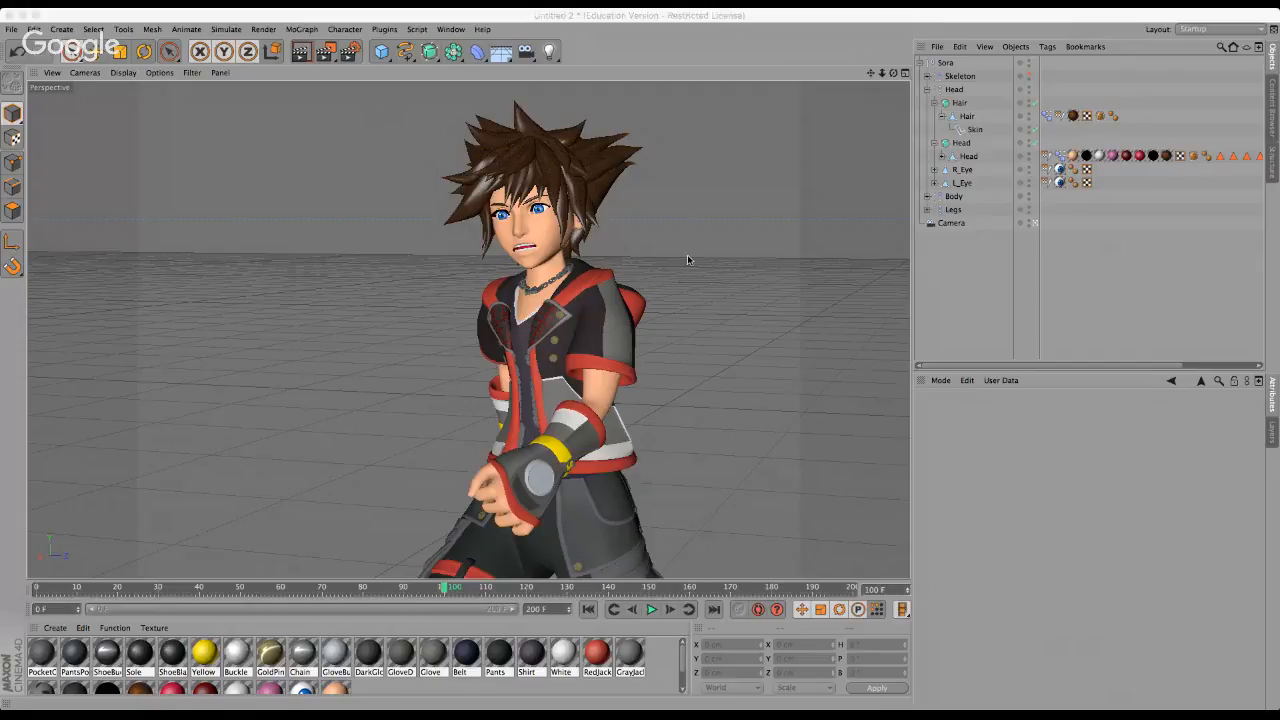
Inspect Sora's raised-fist pose at frame 100 from several angles, from the hair down to the thighs.
{"action": "left_click", "coordinate": [409, 161]}
{"action": "scroll", "coordinate": [410, 161], "scroll_direction": "down", "scroll_amount": 1}
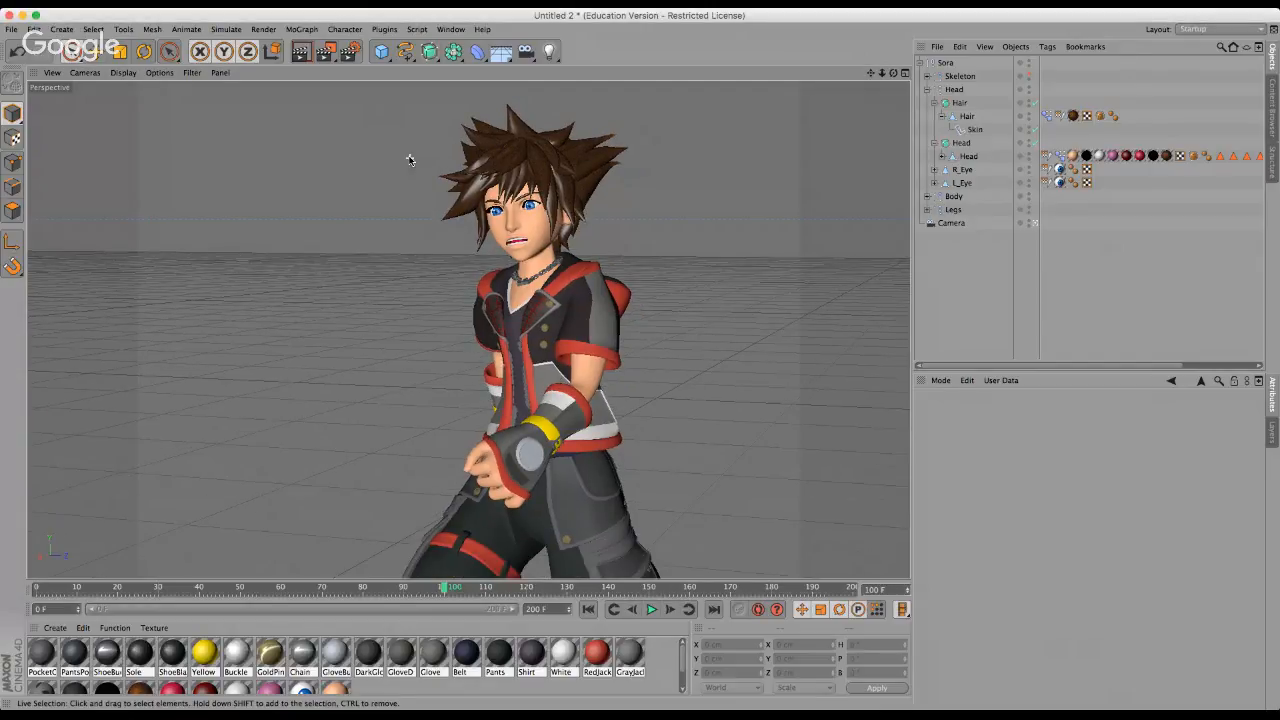
{"action": "scroll", "coordinate": [410, 161], "scroll_direction": "up", "scroll_amount": 2}
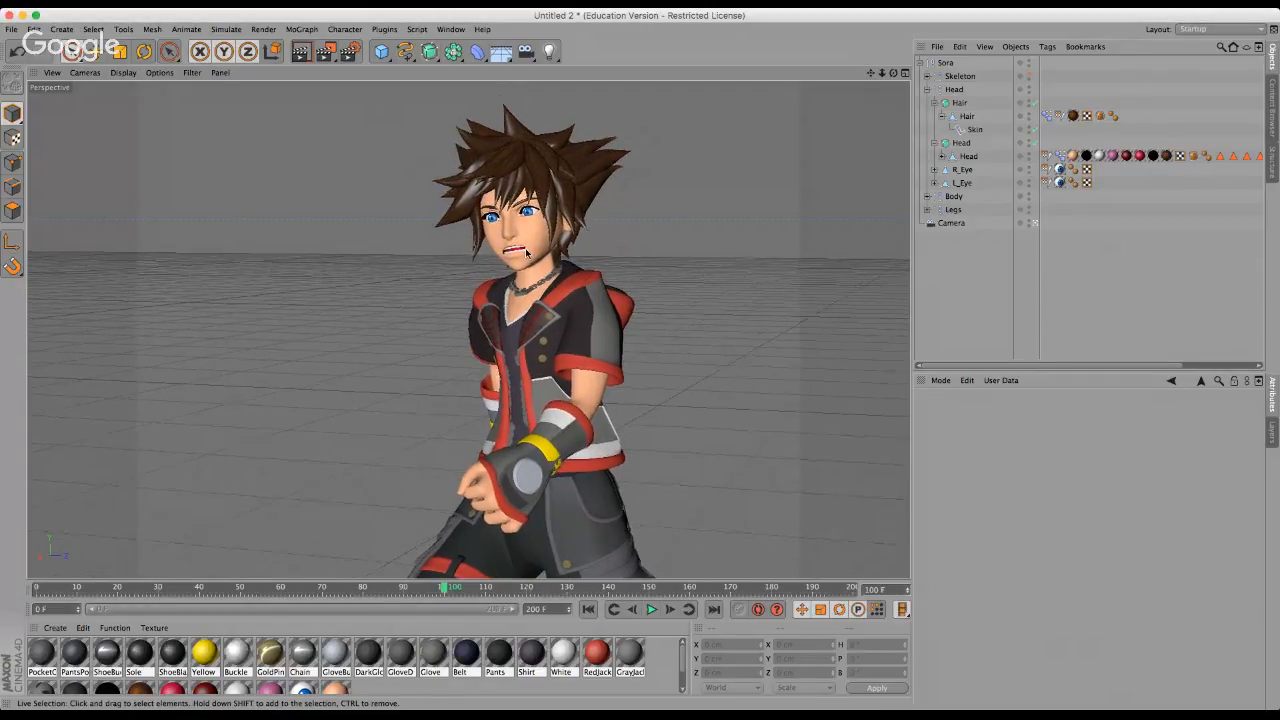
{"action": "scroll", "coordinate": [527, 252], "scroll_direction": "up", "scroll_amount": 1}
{"action": "scroll", "coordinate": [527, 252], "scroll_direction": "down", "scroll_amount": 2}
{"action": "scroll", "coordinate": [534, 325], "scroll_direction": "up", "scroll_amount": 2}
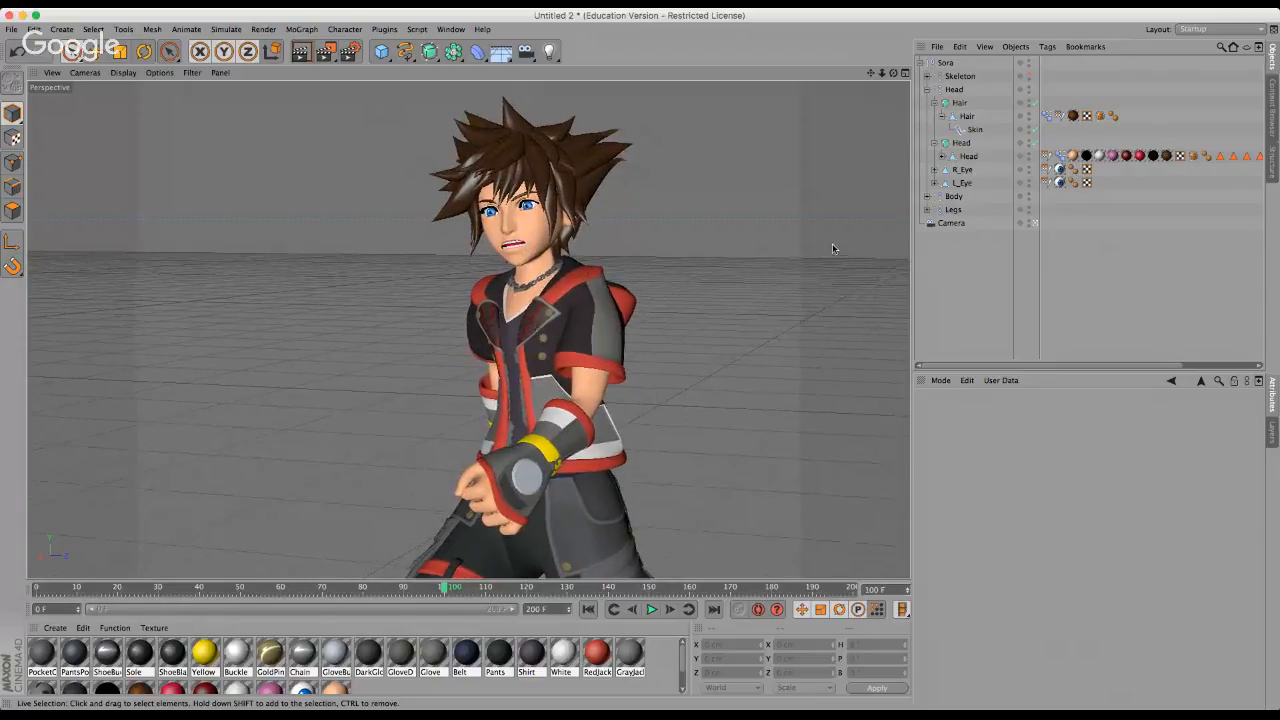
{"action": "left_click_drag", "start_coordinate": [893, 75], "coordinate": [576, 368]}
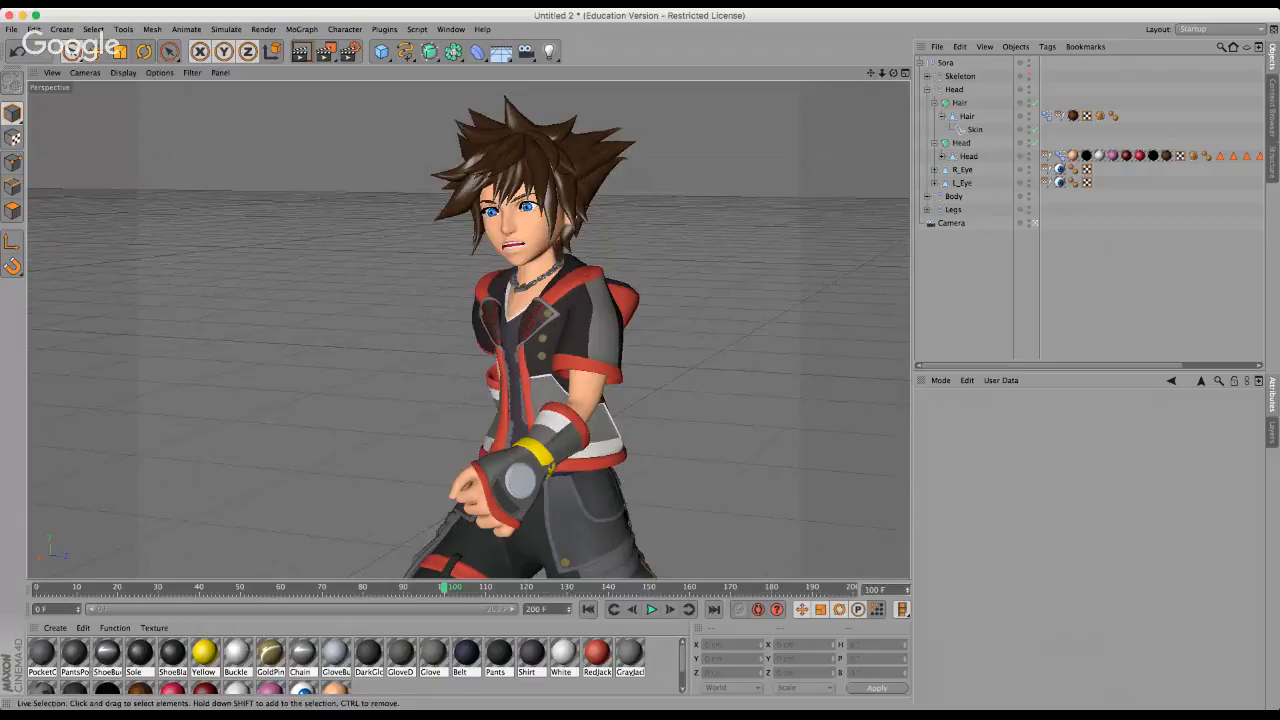
{"action": "left_click_drag", "start_coordinate": [893, 74], "coordinate": [641, 353]}
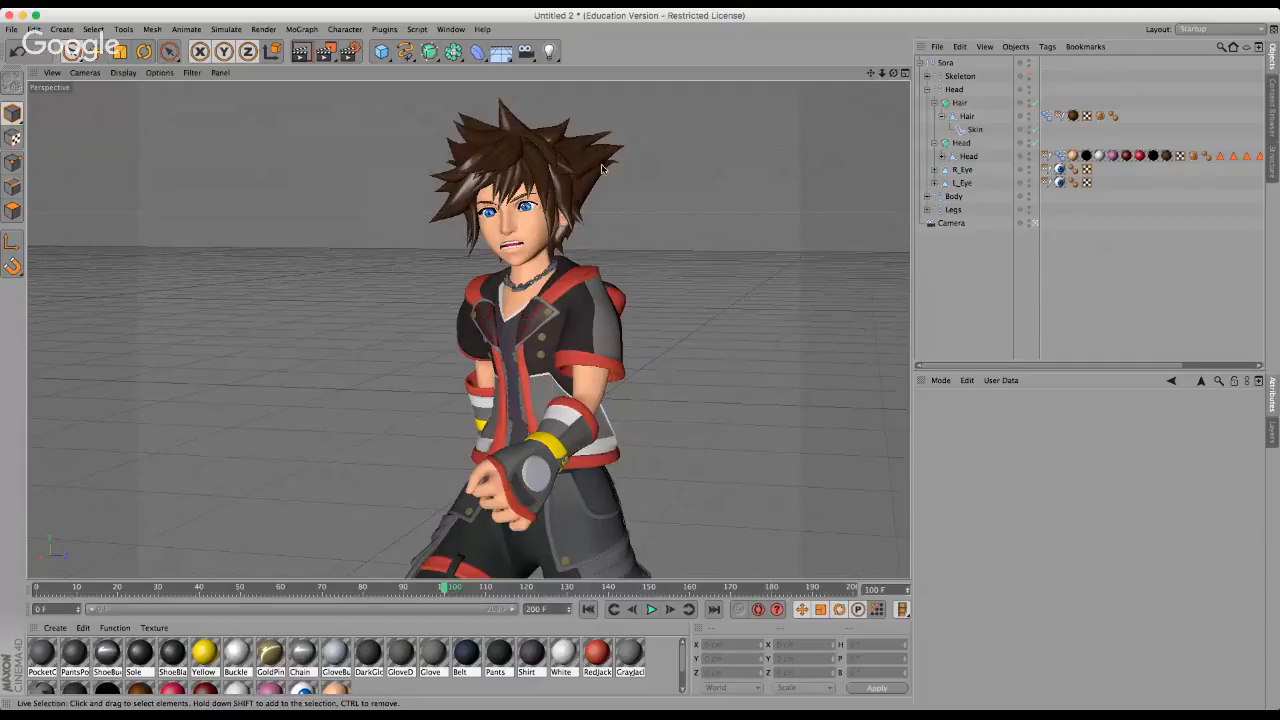
{"action": "left_click_drag", "start_coordinate": [602, 169], "coordinate": [600, 170], "text": "alt"}
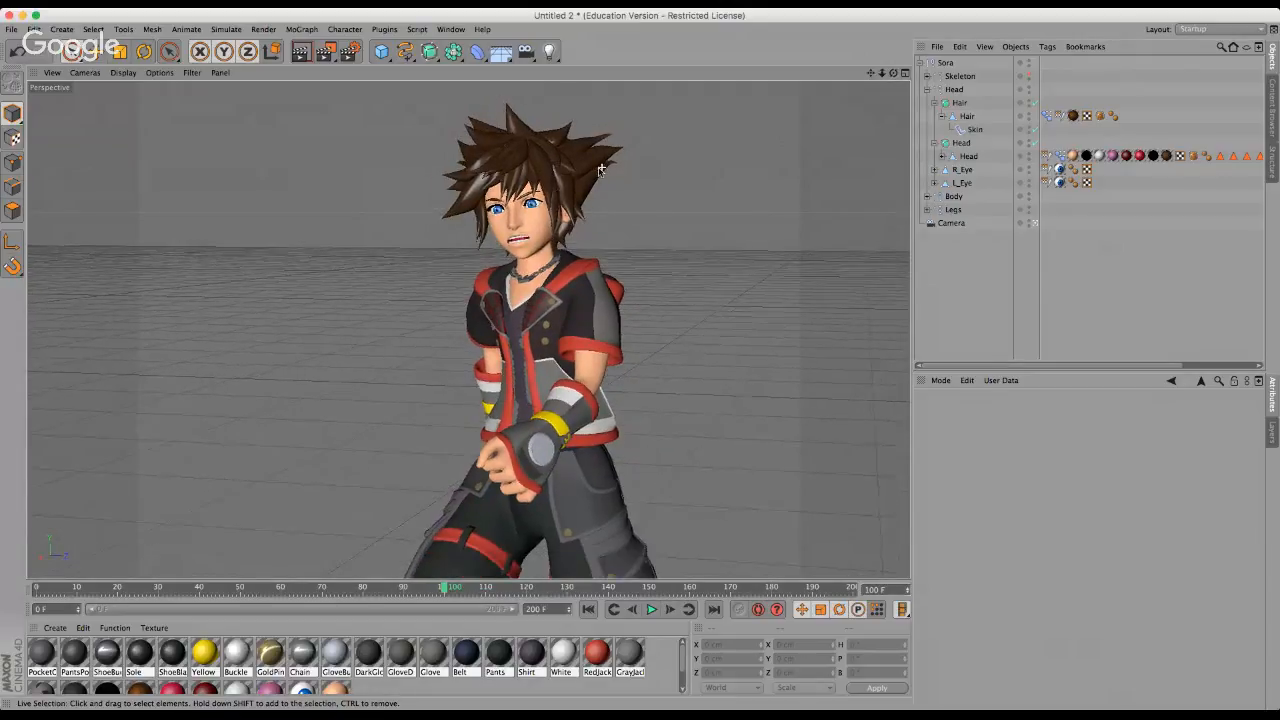
{"action": "left_click_drag", "start_coordinate": [502, 181], "coordinate": [533, 349], "text": "alt"}
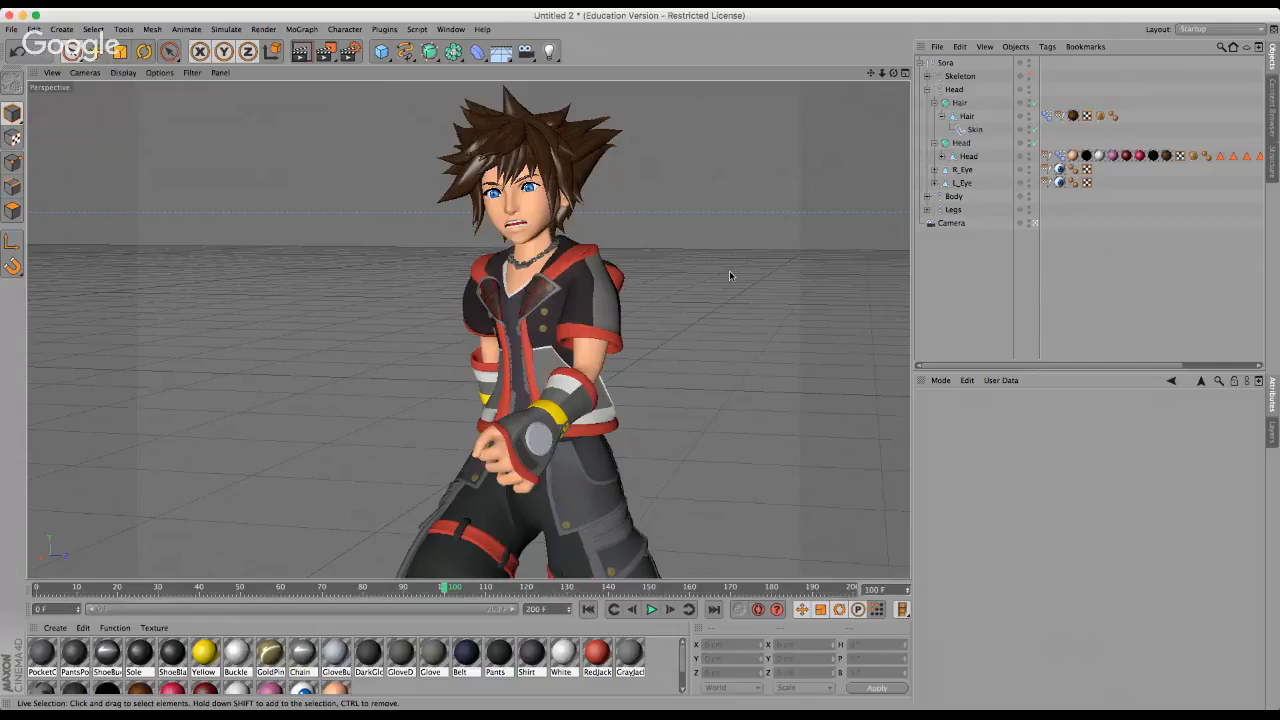
Go to frame 110, examine Sora's head and torso up close, and advance one frame to 111.
{"action": "left_click", "coordinate": [486, 588]}
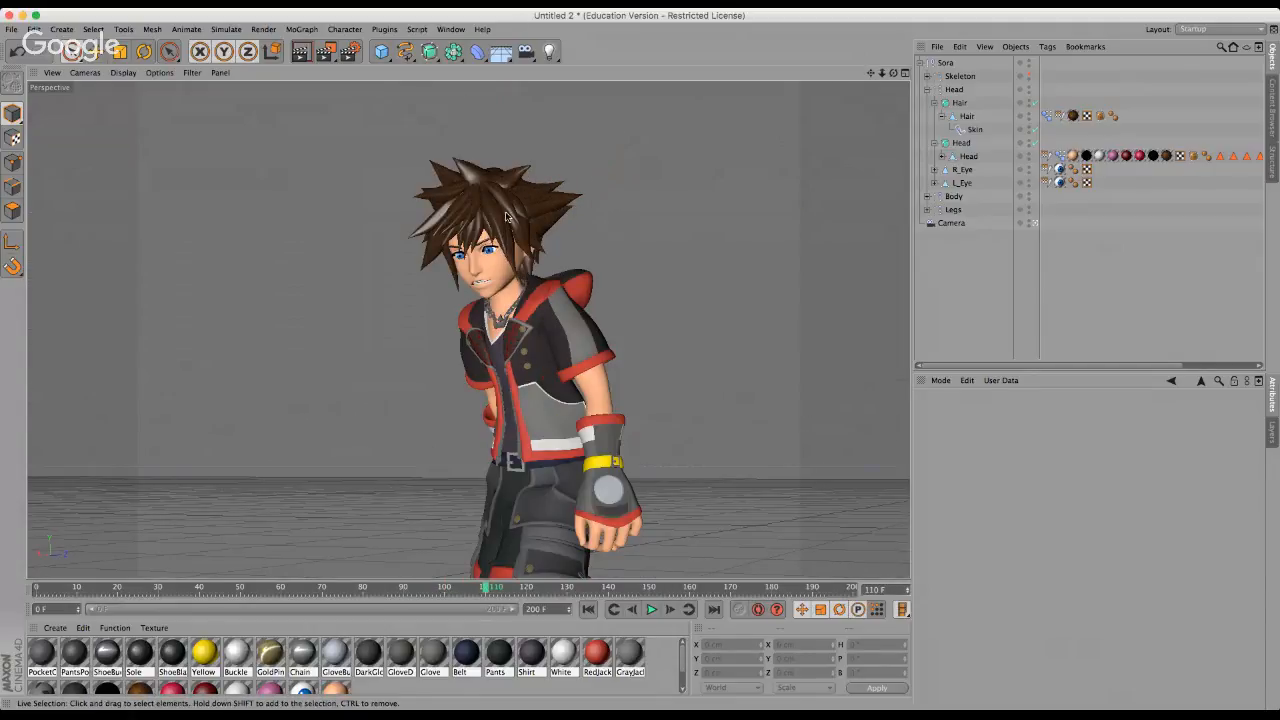
{"action": "scroll", "coordinate": [455, 211], "scroll_direction": "up", "scroll_amount": 1}
{"action": "scroll", "coordinate": [455, 211], "scroll_direction": "up", "scroll_amount": 3}
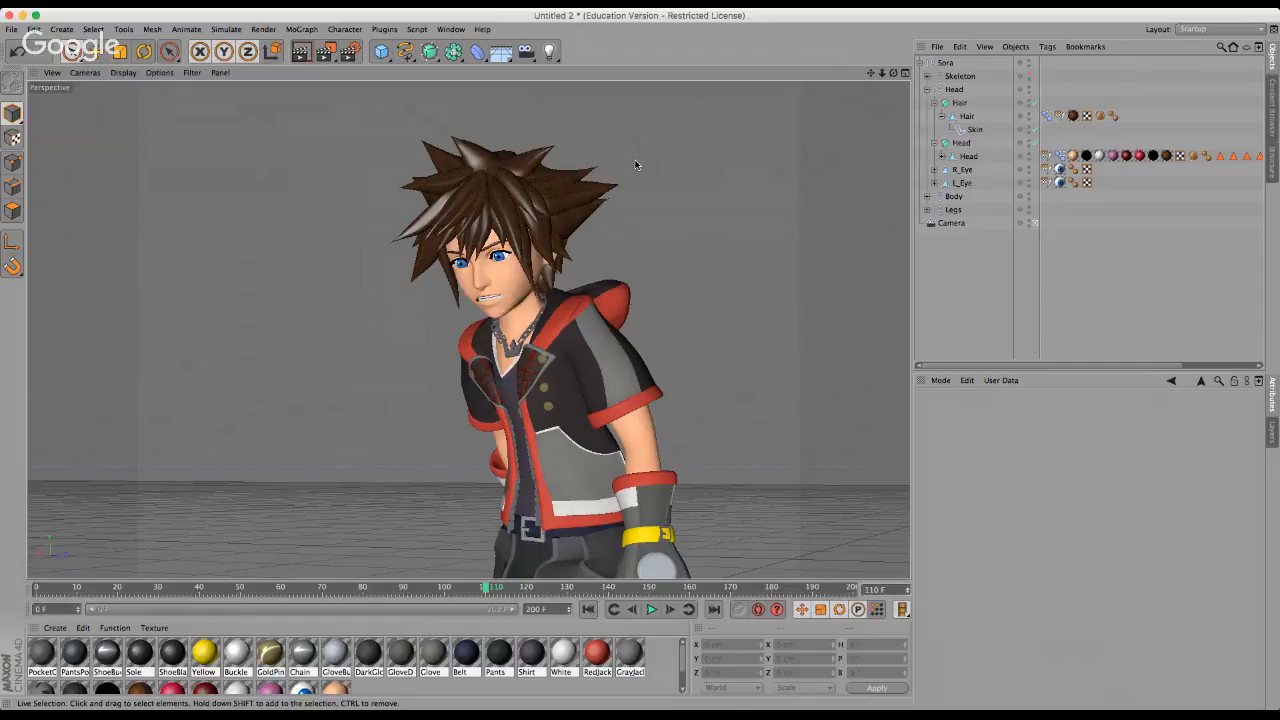
{"action": "scroll", "coordinate": [546, 149], "scroll_direction": "down", "scroll_amount": 2}
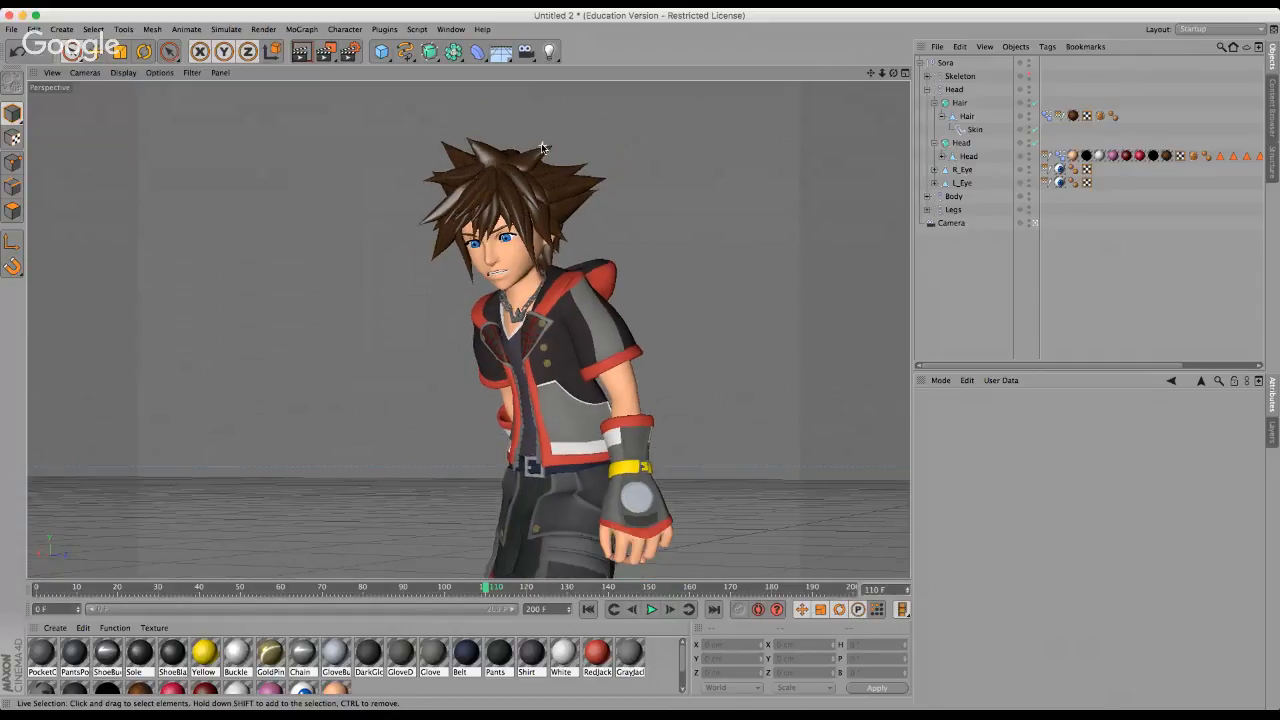
{"action": "scroll", "coordinate": [530, 352], "scroll_direction": "up", "scroll_amount": 1}
{"action": "left_click", "coordinate": [671, 609]}
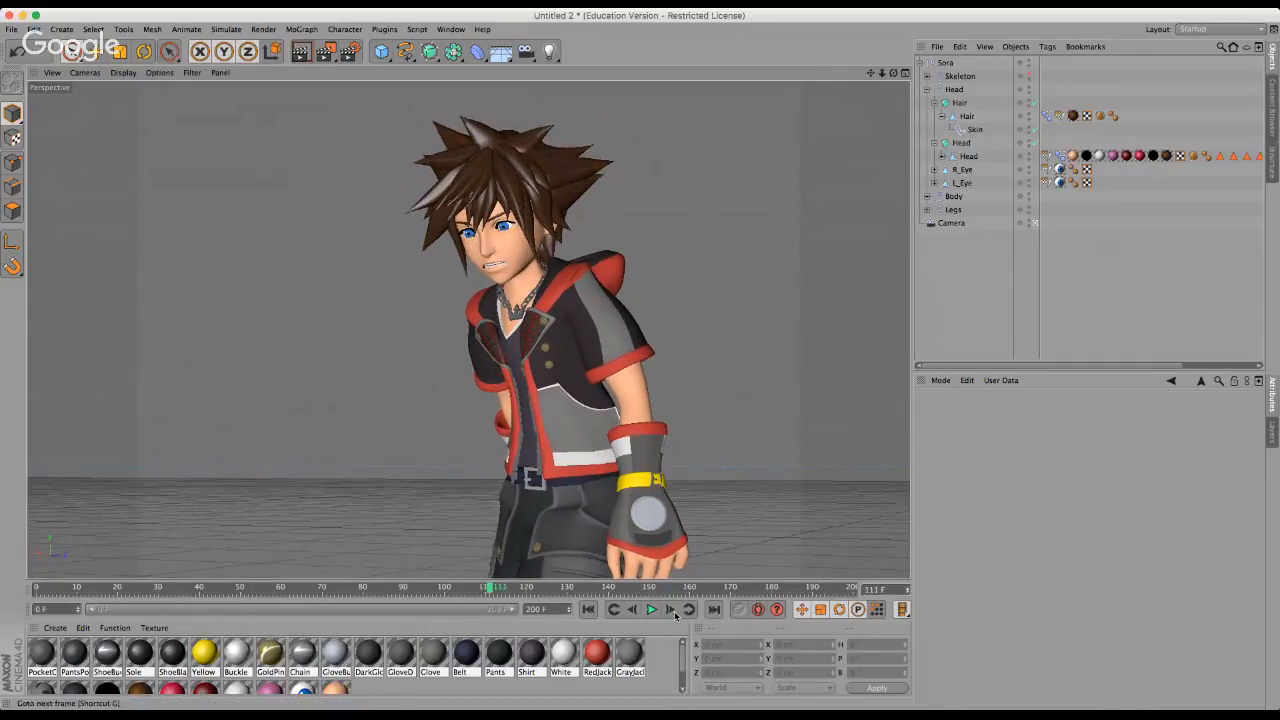
{"action": "scroll", "coordinate": [785, 382], "scroll_direction": "down", "scroll_amount": 2}
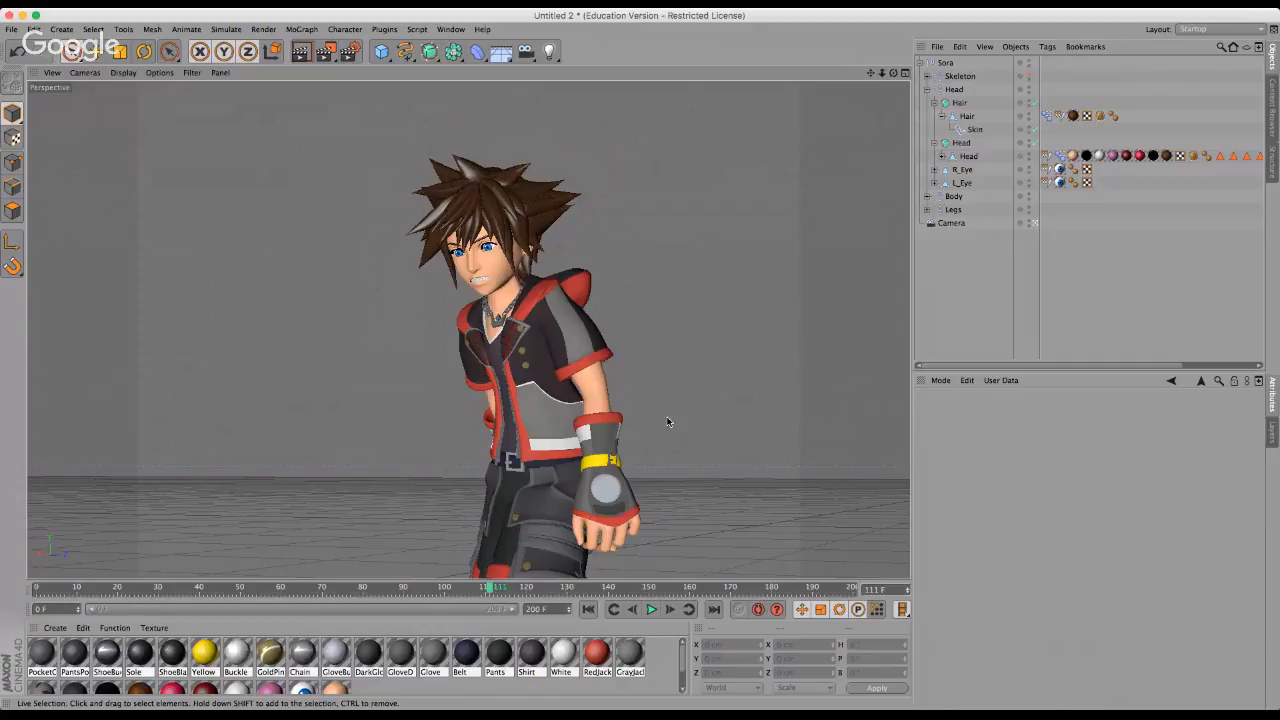
Compare Sora's pose at frame 115 with frame 112, and examine the facial expression and necklace close up at frame 112.
{"action": "left_click", "coordinate": [506, 589]}
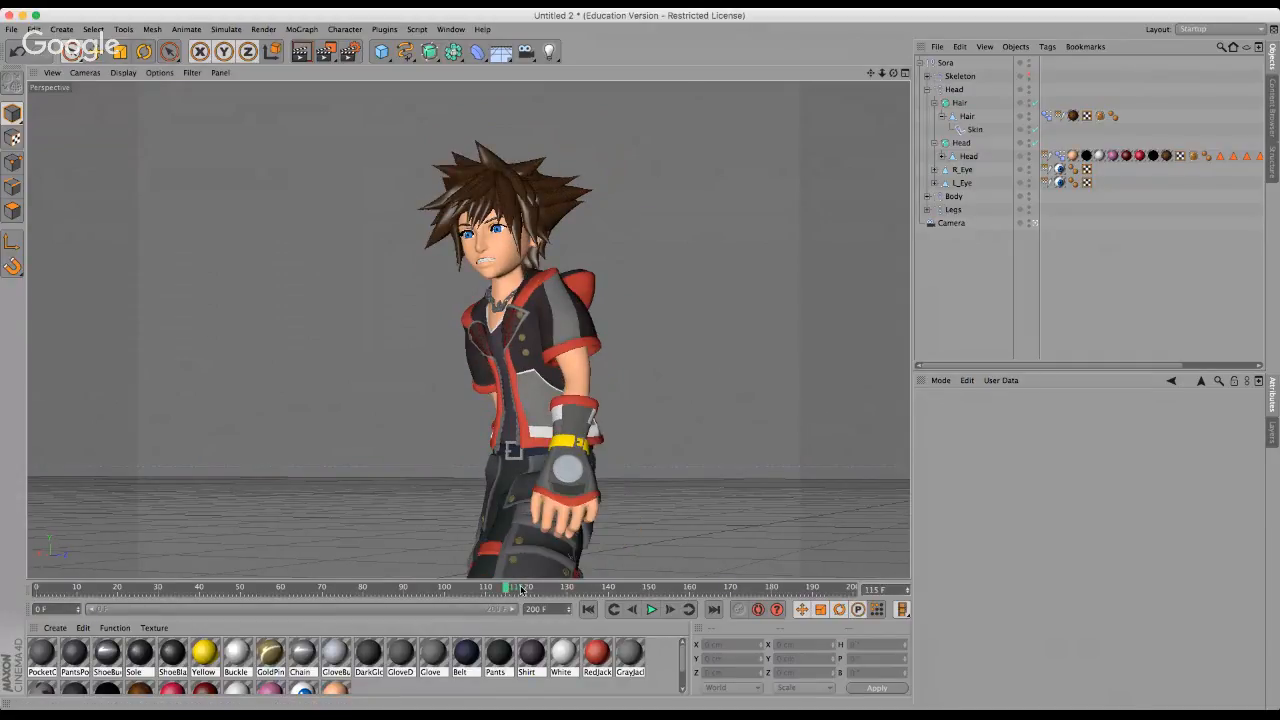
{"action": "left_click", "coordinate": [522, 589]}
{"action": "left_click", "coordinate": [495, 589]}
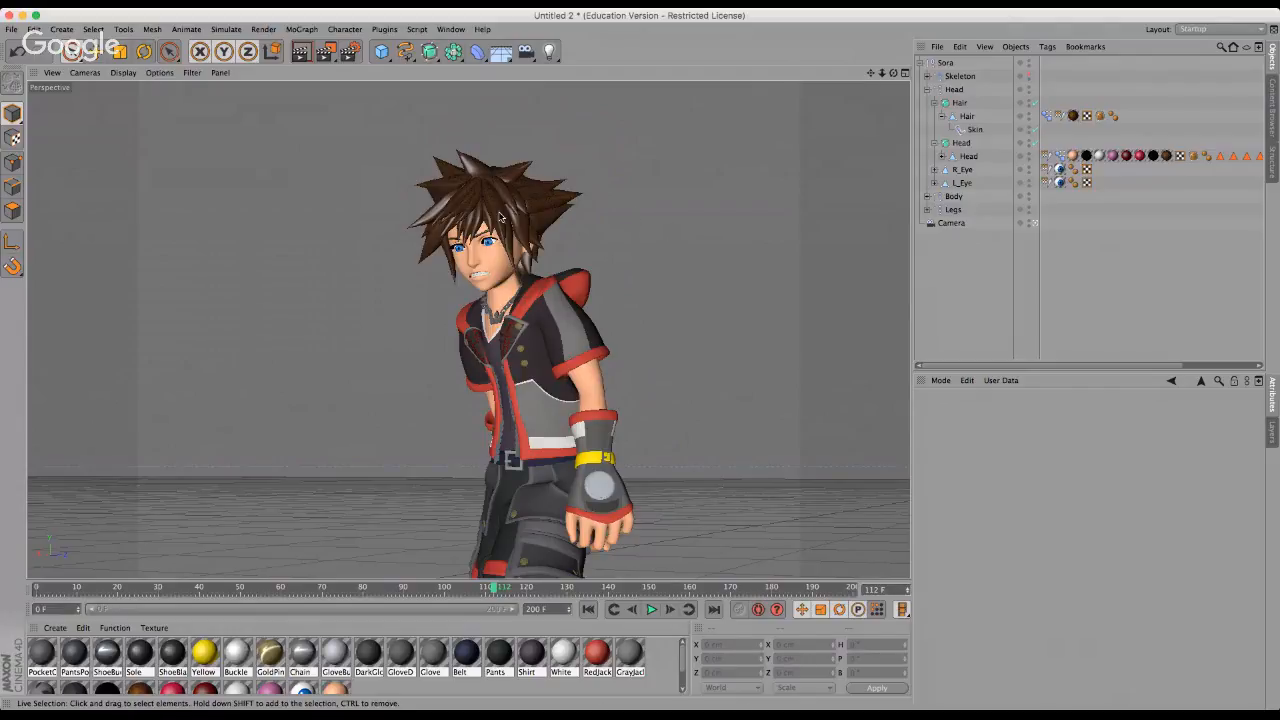
{"action": "scroll", "coordinate": [455, 243], "scroll_direction": "up", "scroll_amount": 3}
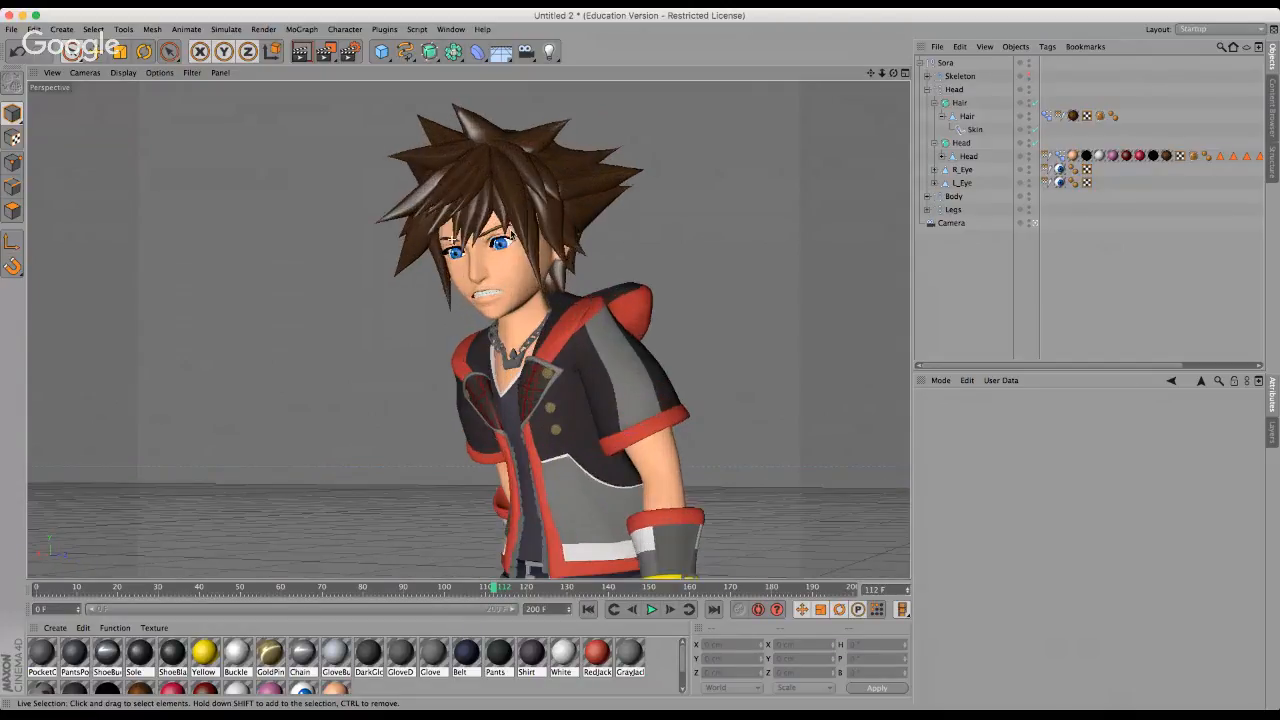
{"action": "scroll", "coordinate": [511, 236], "scroll_direction": "up", "scroll_amount": 6}
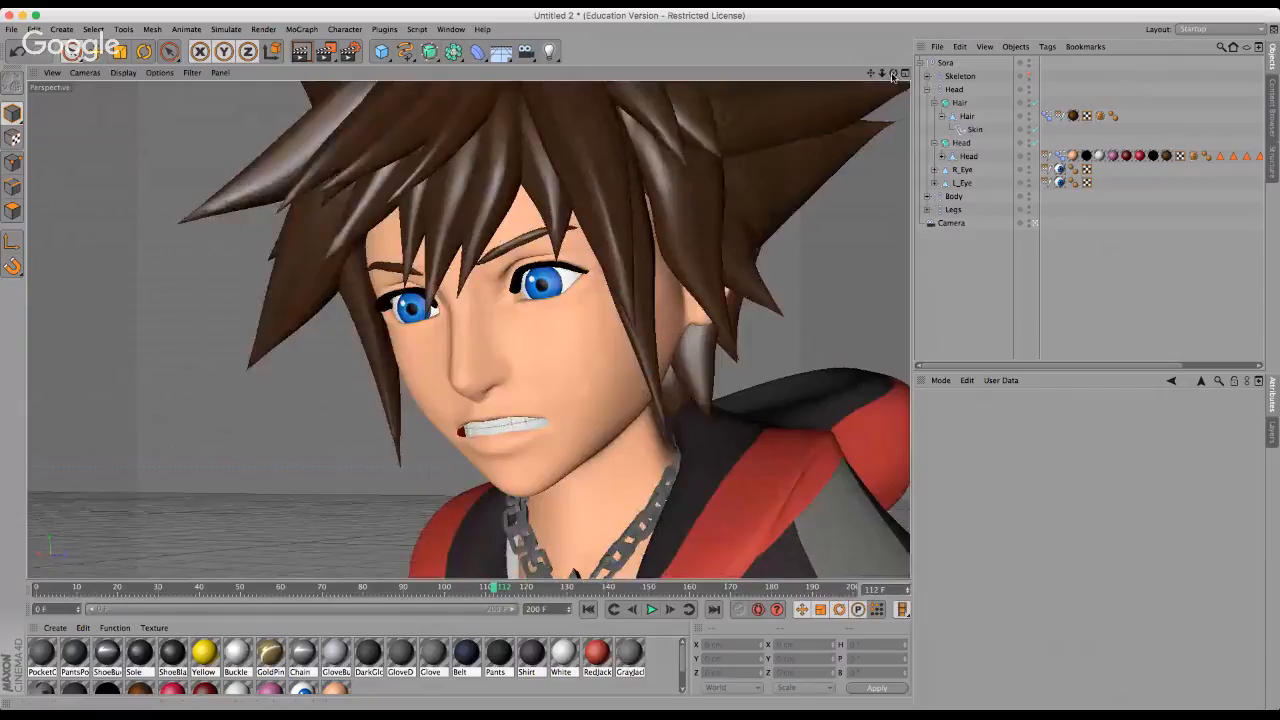
{"action": "left_click_drag", "start_coordinate": [894, 73], "coordinate": [640, 363]}
{"action": "scroll", "coordinate": [716, 124], "scroll_direction": "down", "scroll_amount": 4}
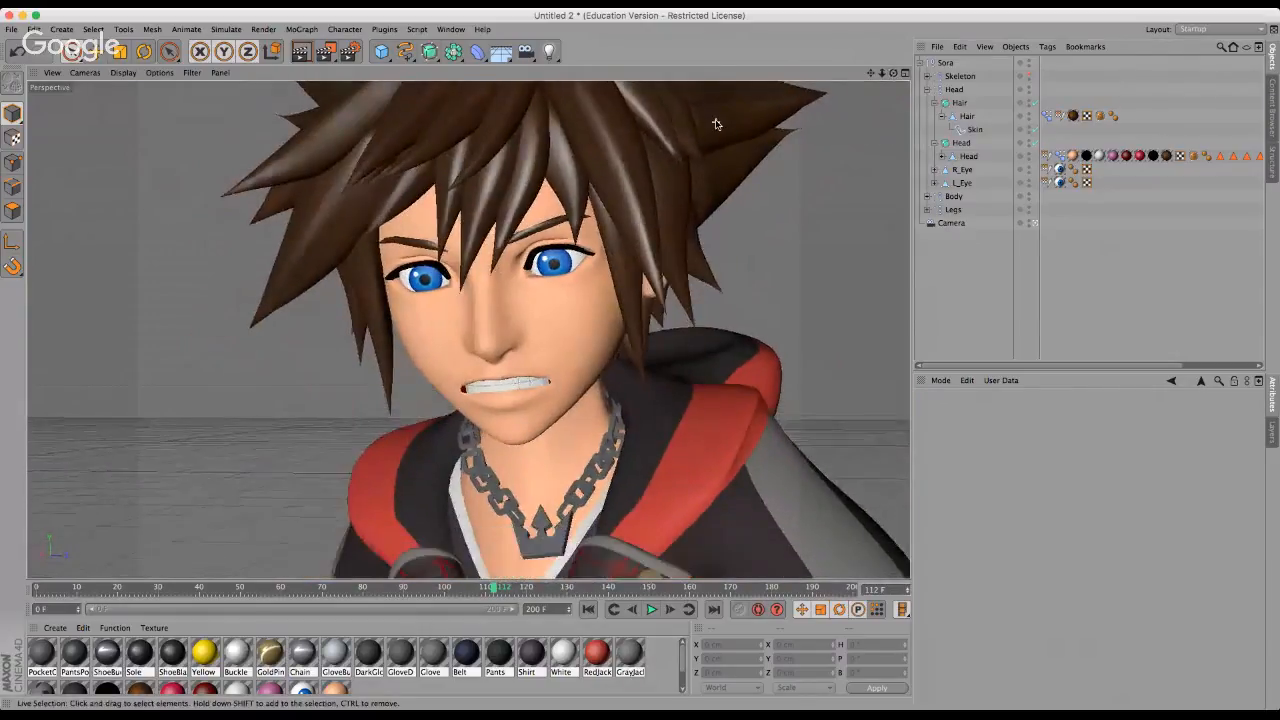
{"action": "scroll", "coordinate": [716, 124], "scroll_direction": "down", "scroll_amount": 3}
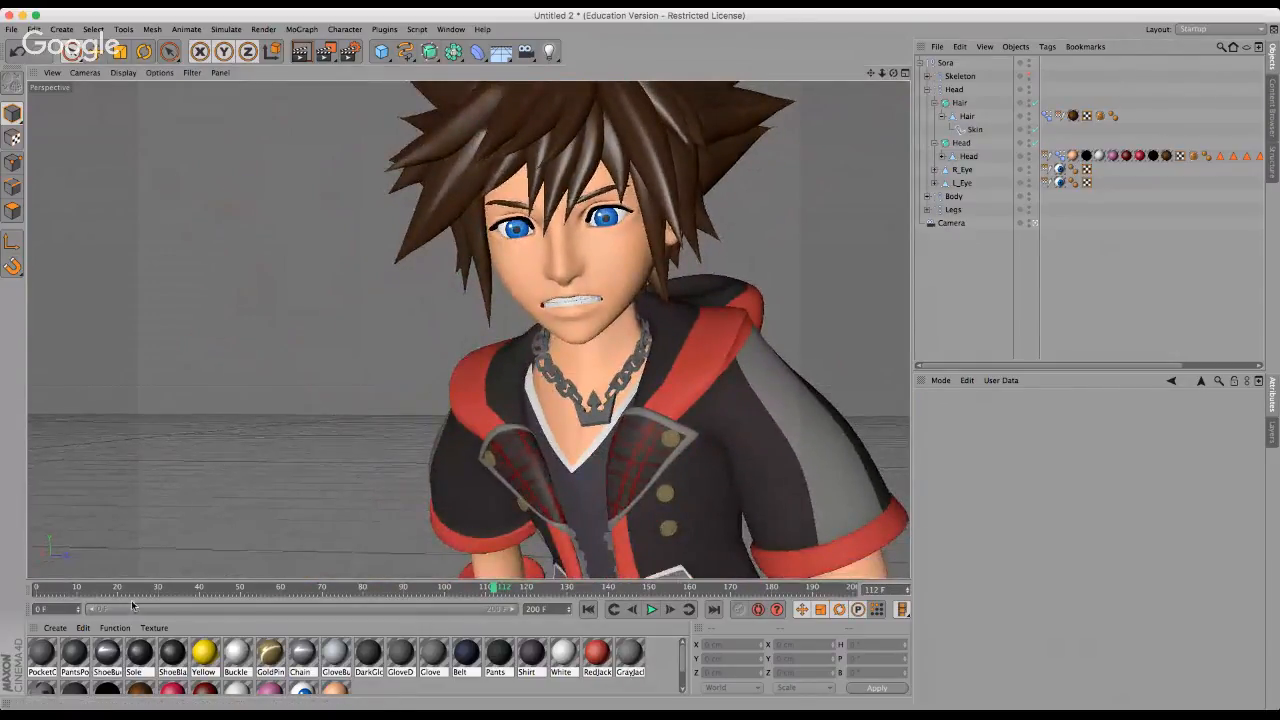
{"action": "scroll", "coordinate": [228, 412], "scroll_direction": "down", "scroll_amount": 3}
{"action": "scroll", "coordinate": [563, 174], "scroll_direction": "down", "scroll_amount": 4}
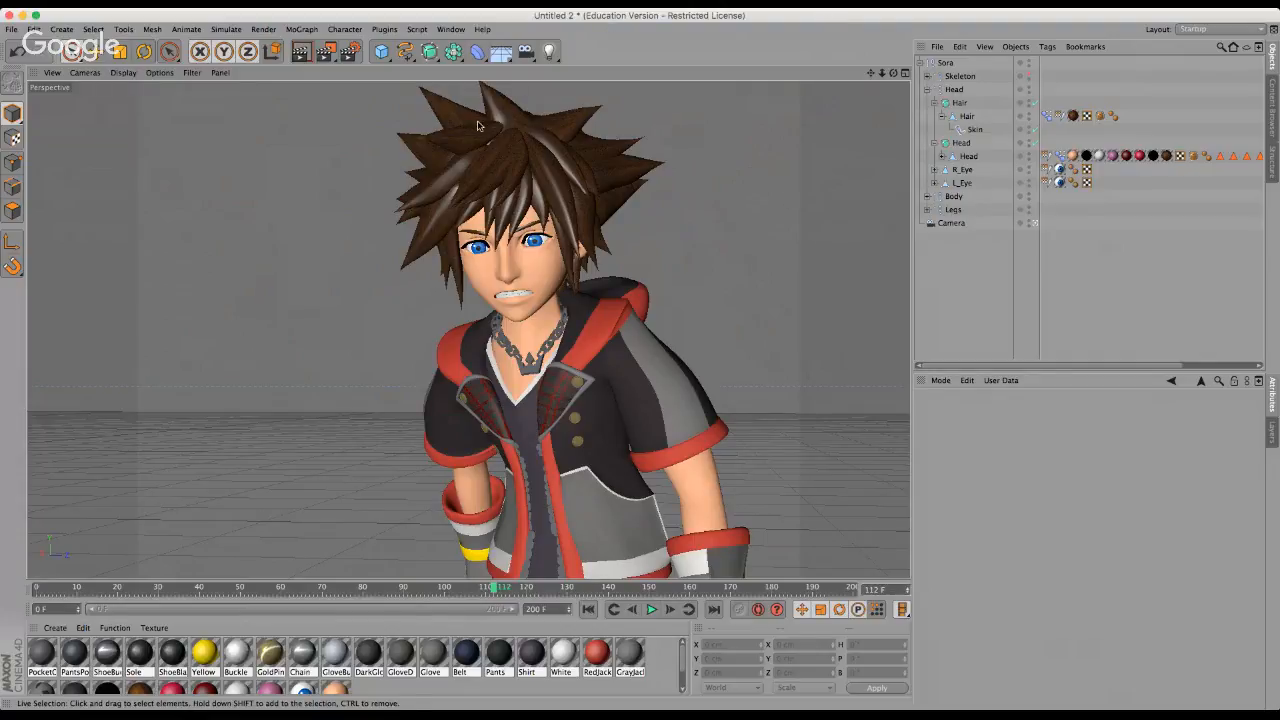
Inspect Sora's hair and leaning body from the front and side at frame 112, and scrub the animation back to frame 106.
{"action": "scroll", "coordinate": [478, 125], "scroll_direction": "up", "scroll_amount": 2}
{"action": "scroll", "coordinate": [478, 125], "scroll_direction": "down", "scroll_amount": 3}
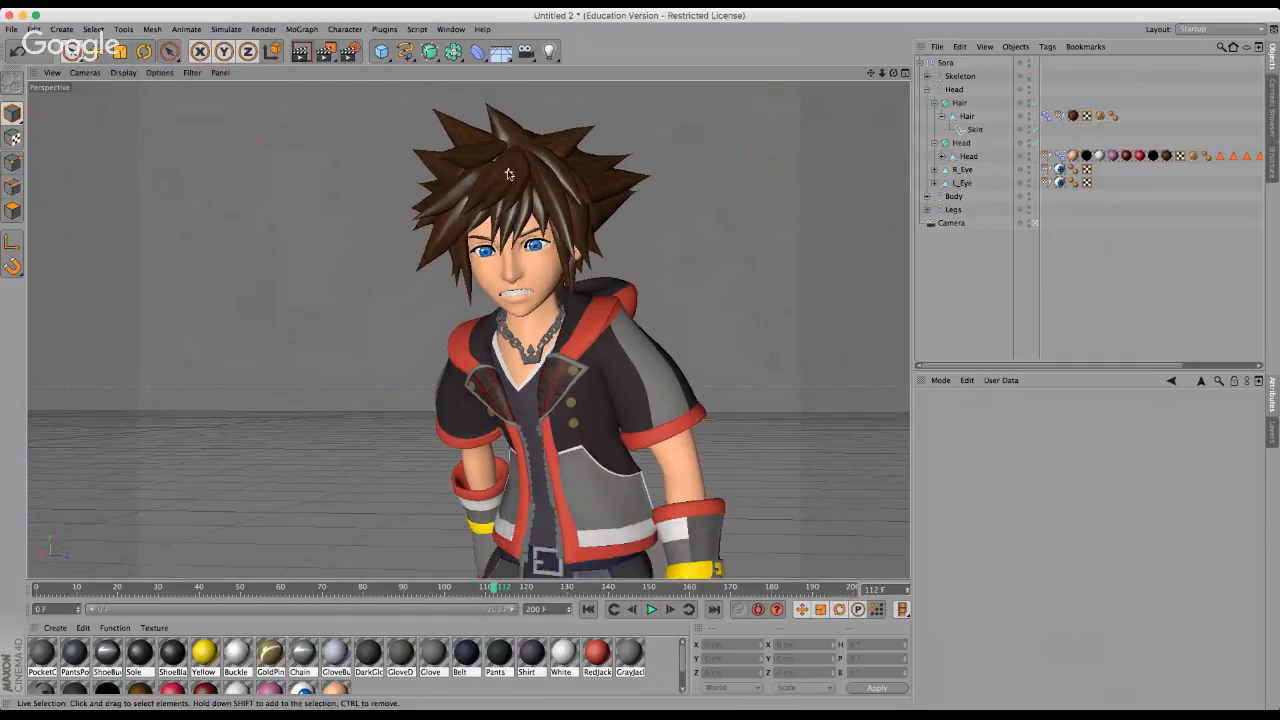
{"action": "scroll", "coordinate": [507, 164], "scroll_direction": "up", "scroll_amount": 3}
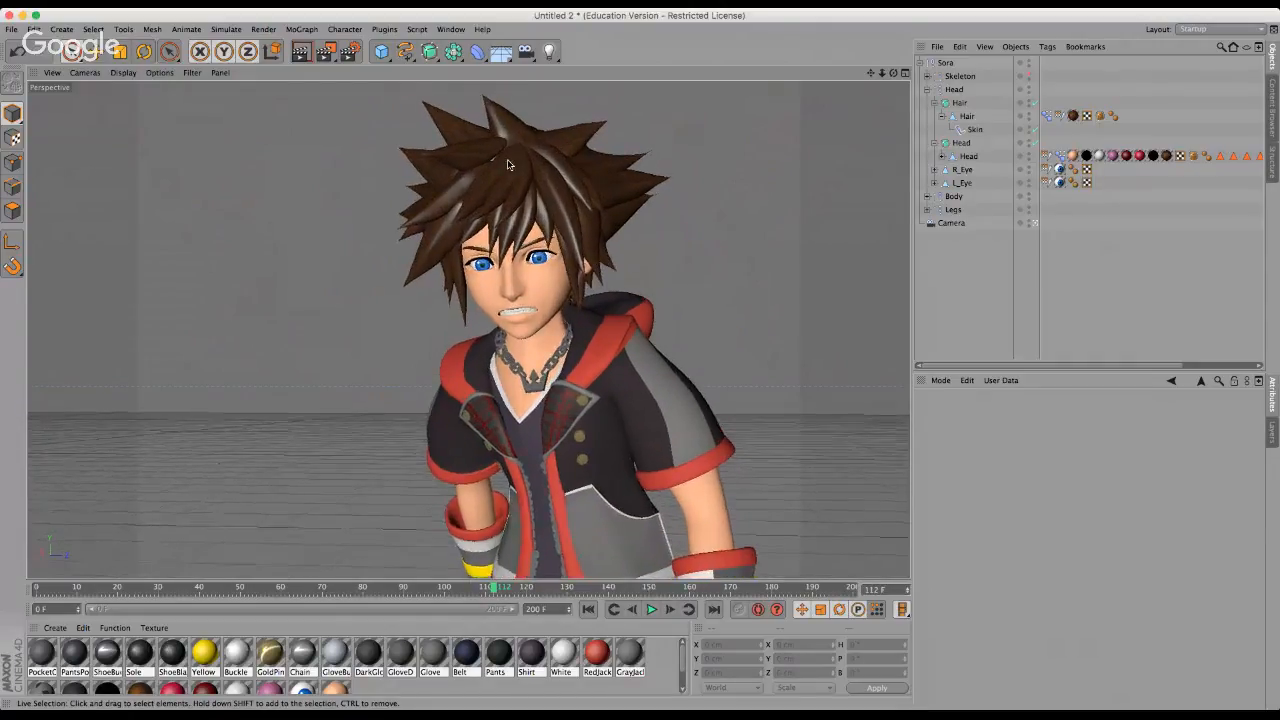
{"action": "scroll", "coordinate": [508, 161], "scroll_direction": "down", "scroll_amount": 4}
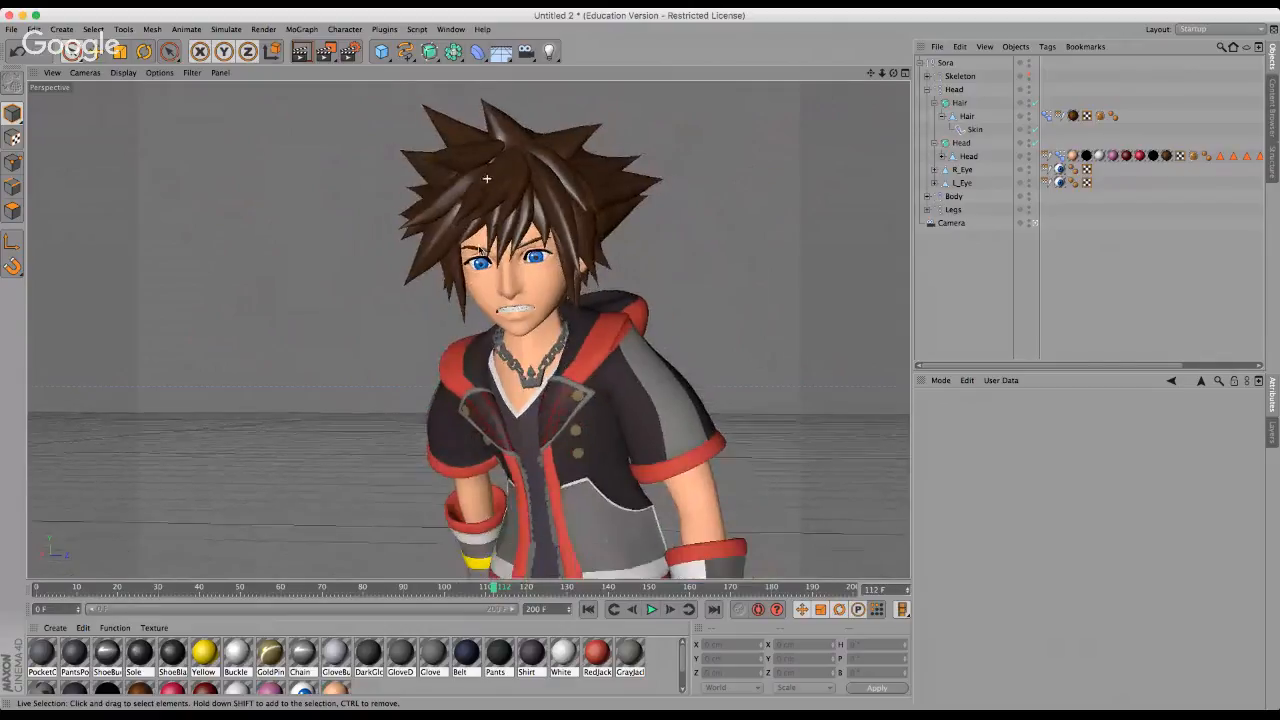
{"action": "left_click_drag", "start_coordinate": [553, 149], "coordinate": [557, 185], "text": "alt"}
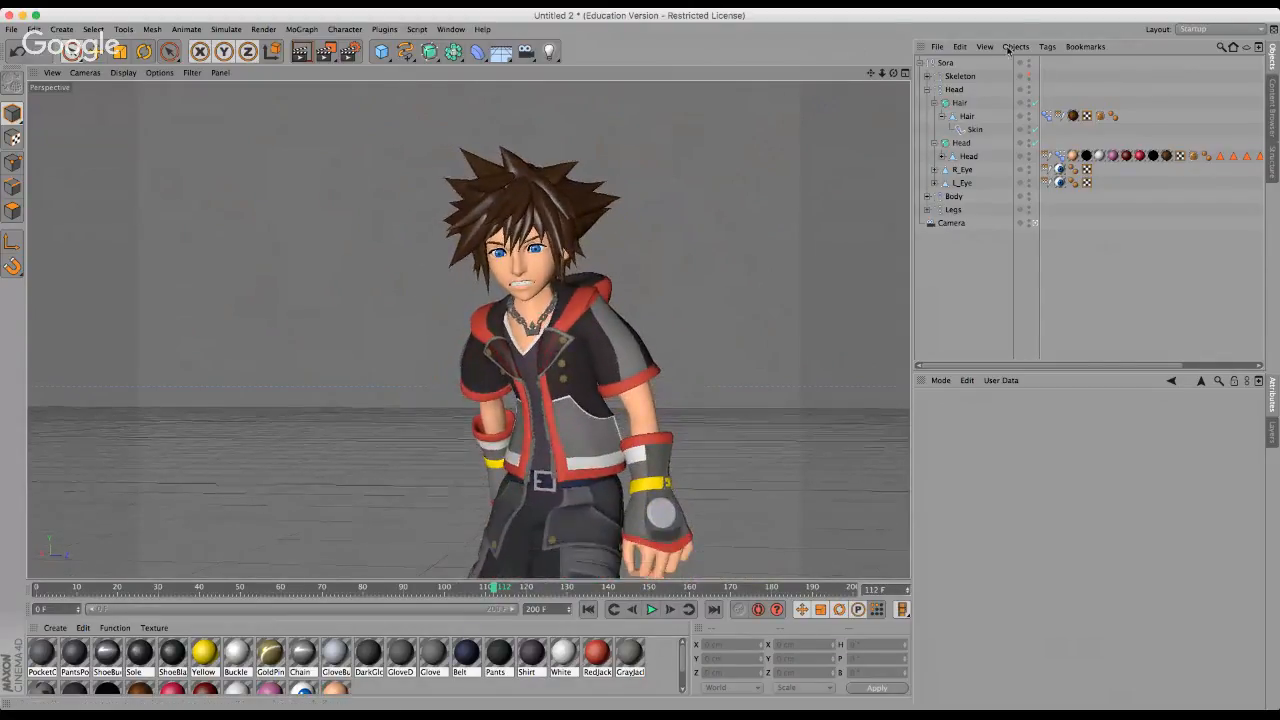
{"action": "left_click_drag", "start_coordinate": [549, 325], "coordinate": [469, 329], "text": "alt"}
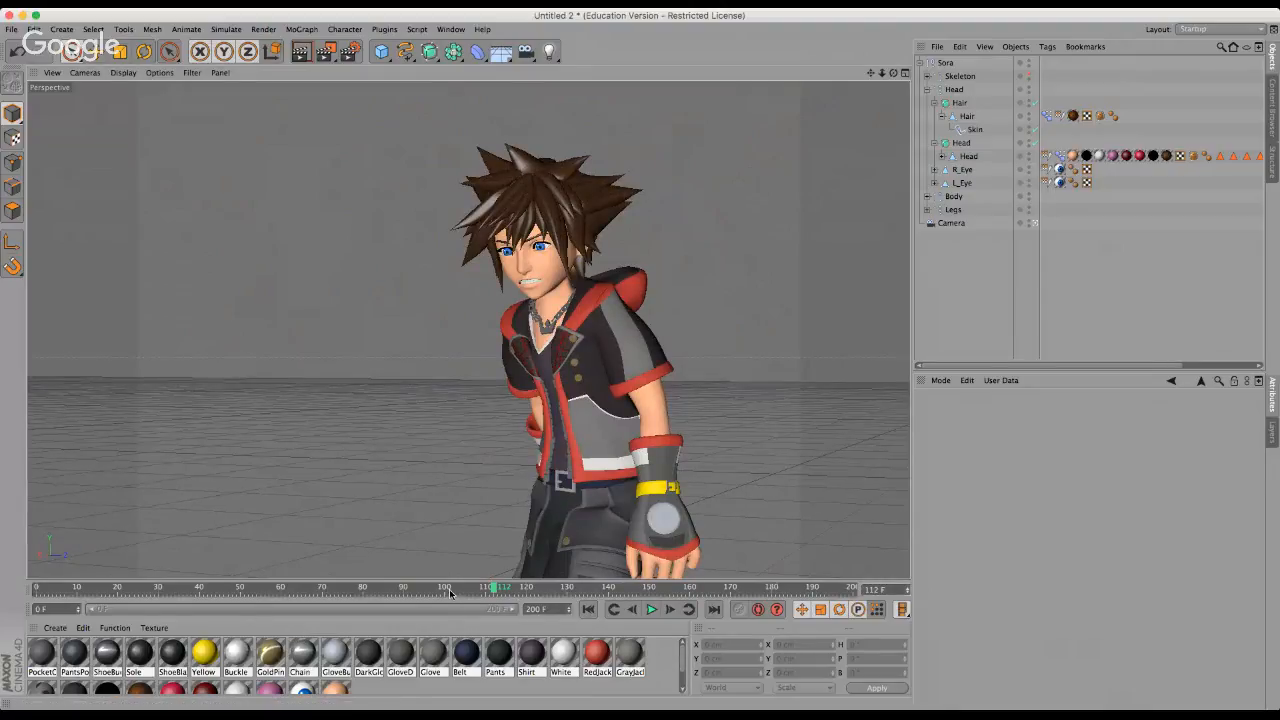
{"action": "left_click_drag", "start_coordinate": [449, 589], "coordinate": [470, 591]}
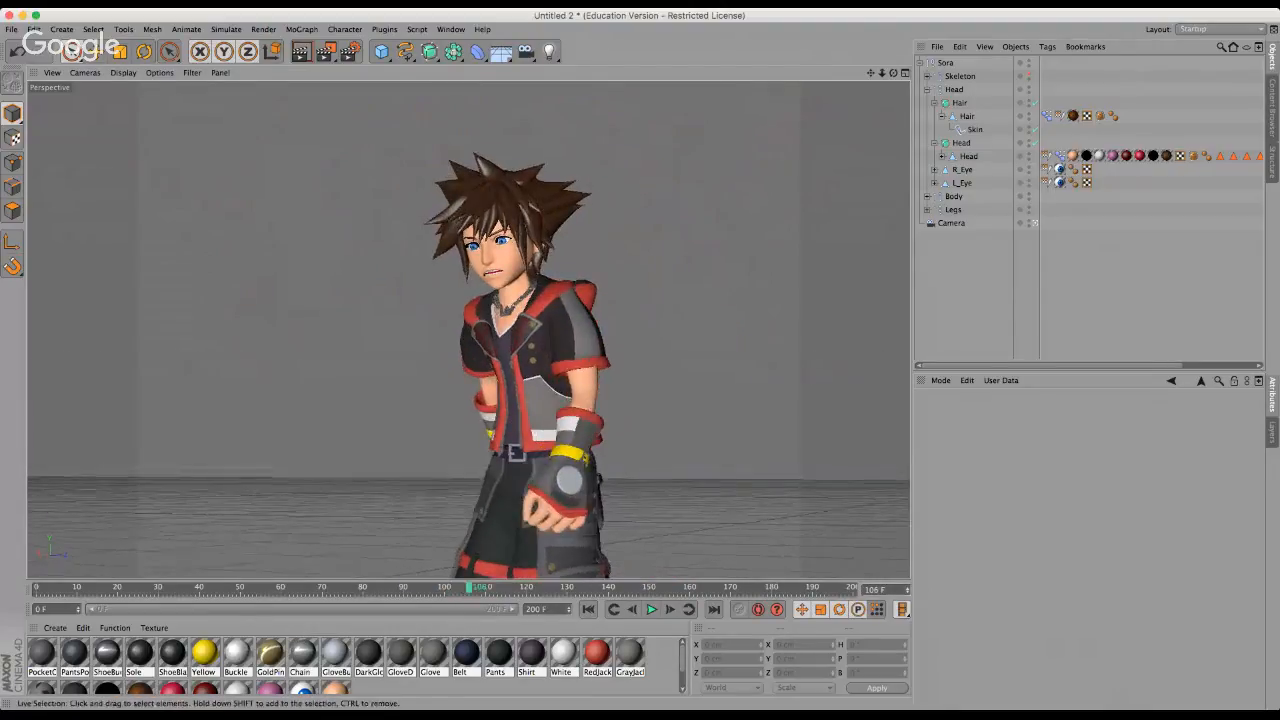
Switch to the Scene 5.c4d project and clear the selection of the Sora and Camera objects.
{"action": "left_click", "coordinate": [444, 33]}
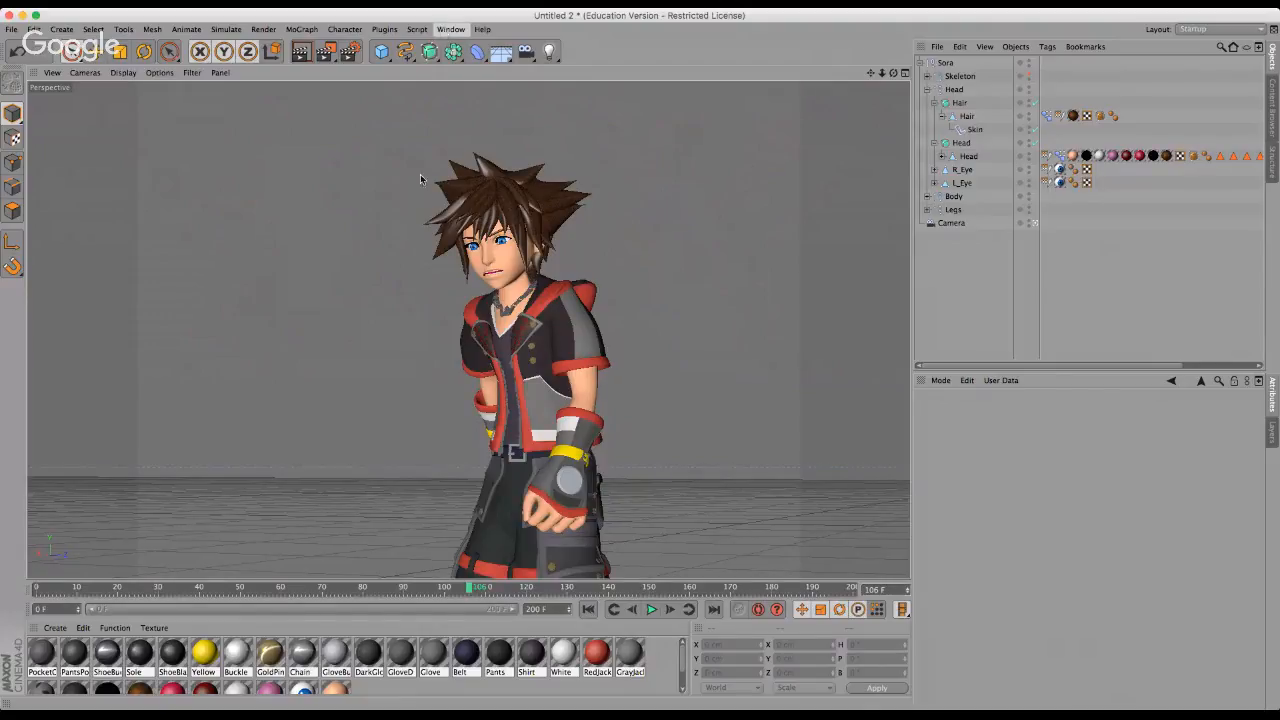
{"action": "left_click", "coordinate": [480, 324]}
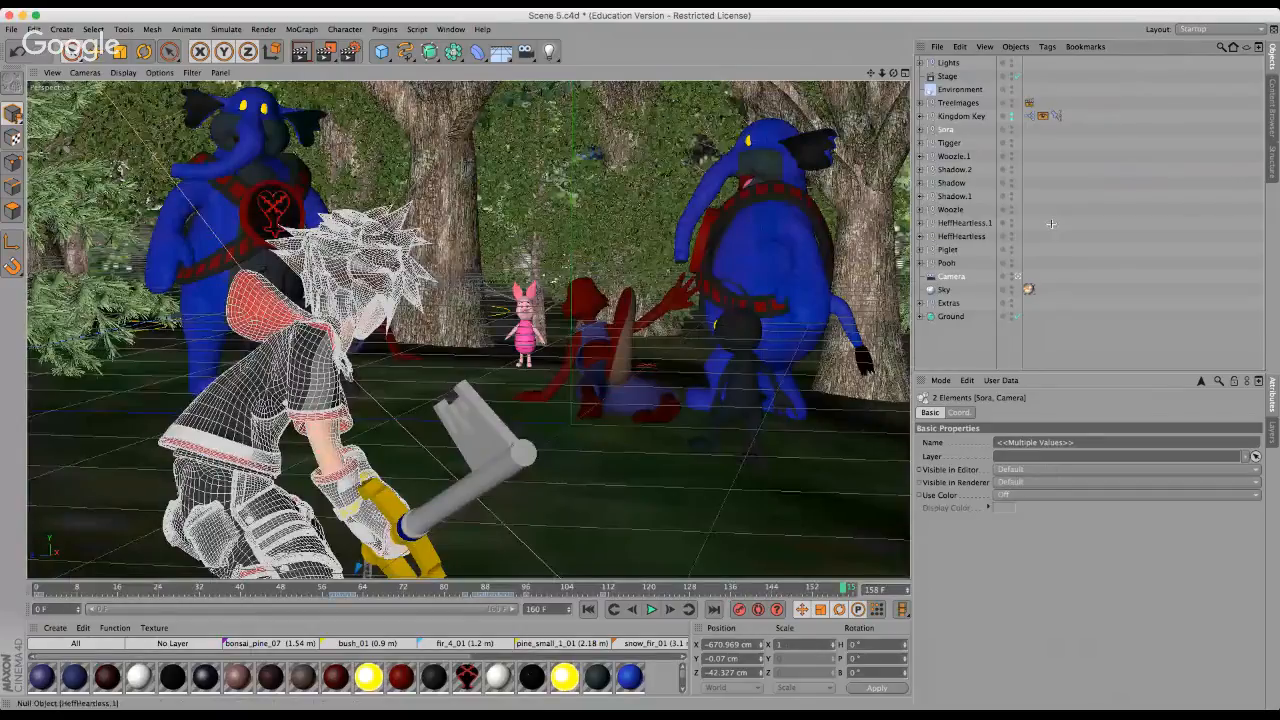
{"action": "left_click", "coordinate": [1090, 345]}
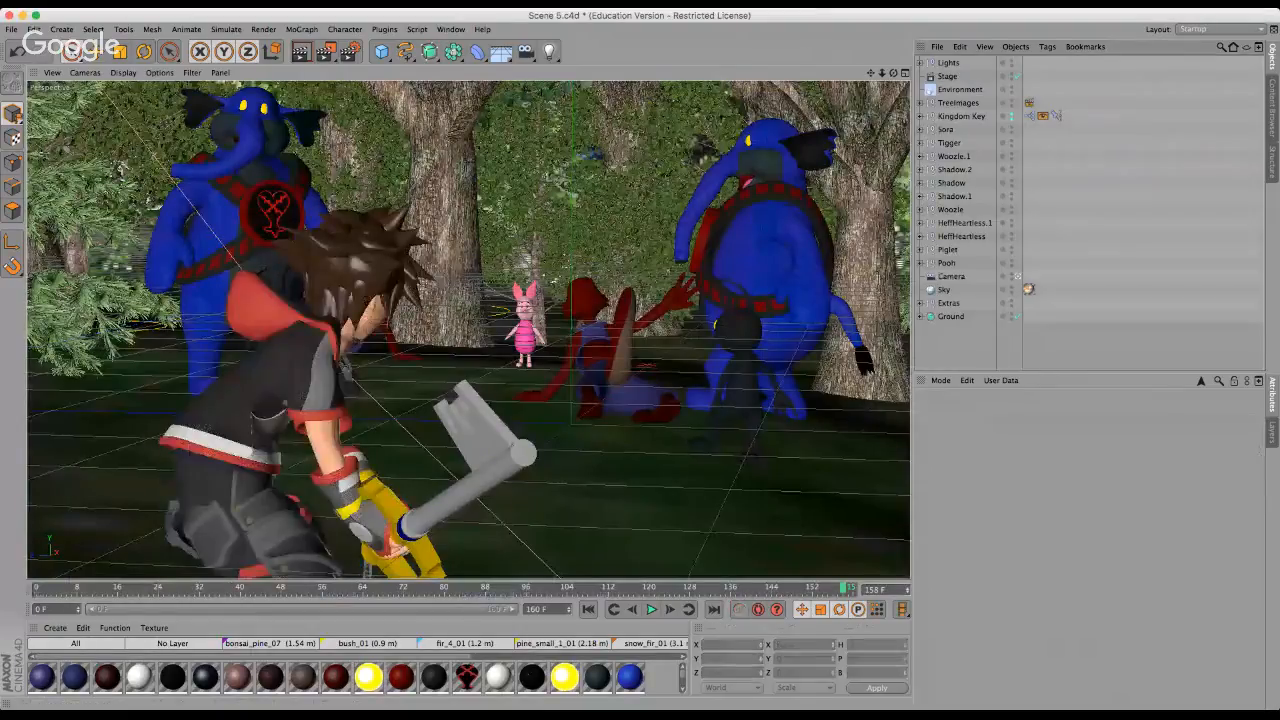
{"action": "left_click", "coordinate": [60, 709]}
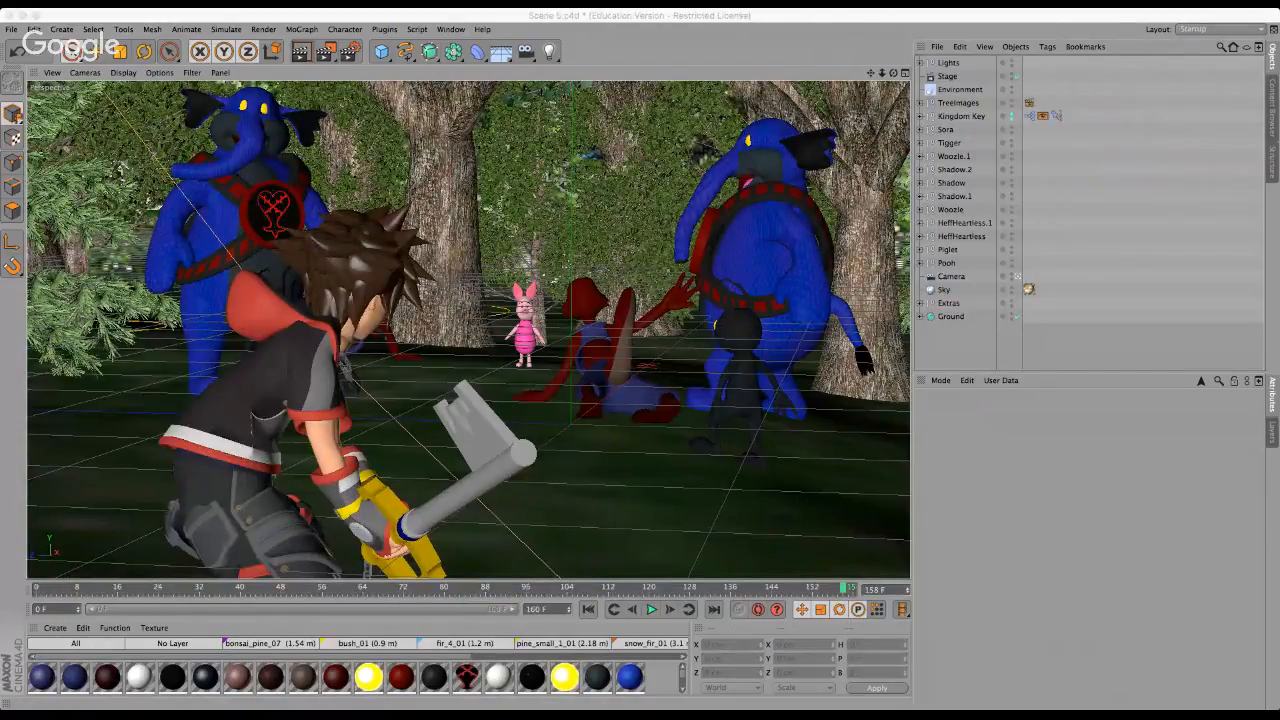
{"action": "left_click", "coordinate": [868, 350]}
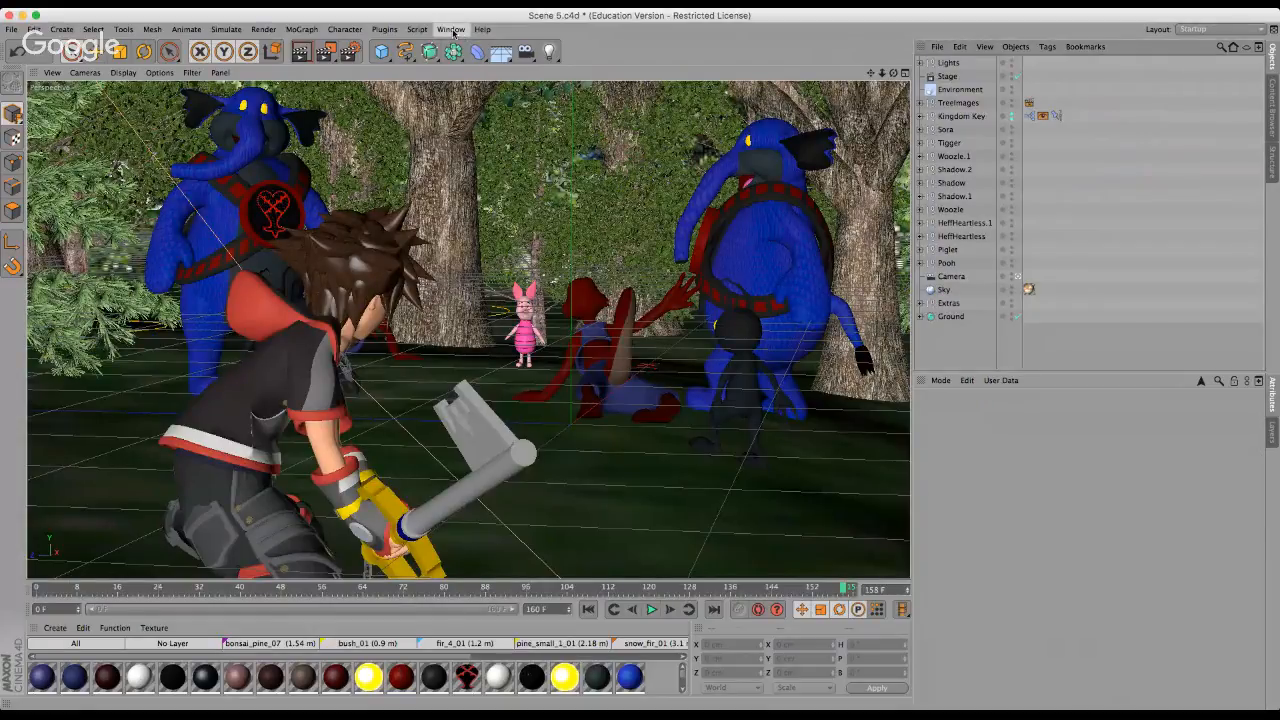
Switch to the Skull - Exterior.c4d project for a brief look, and continue to the Skull - Interior Scene.c4d project.
{"action": "left_click", "coordinate": [493, 374]}
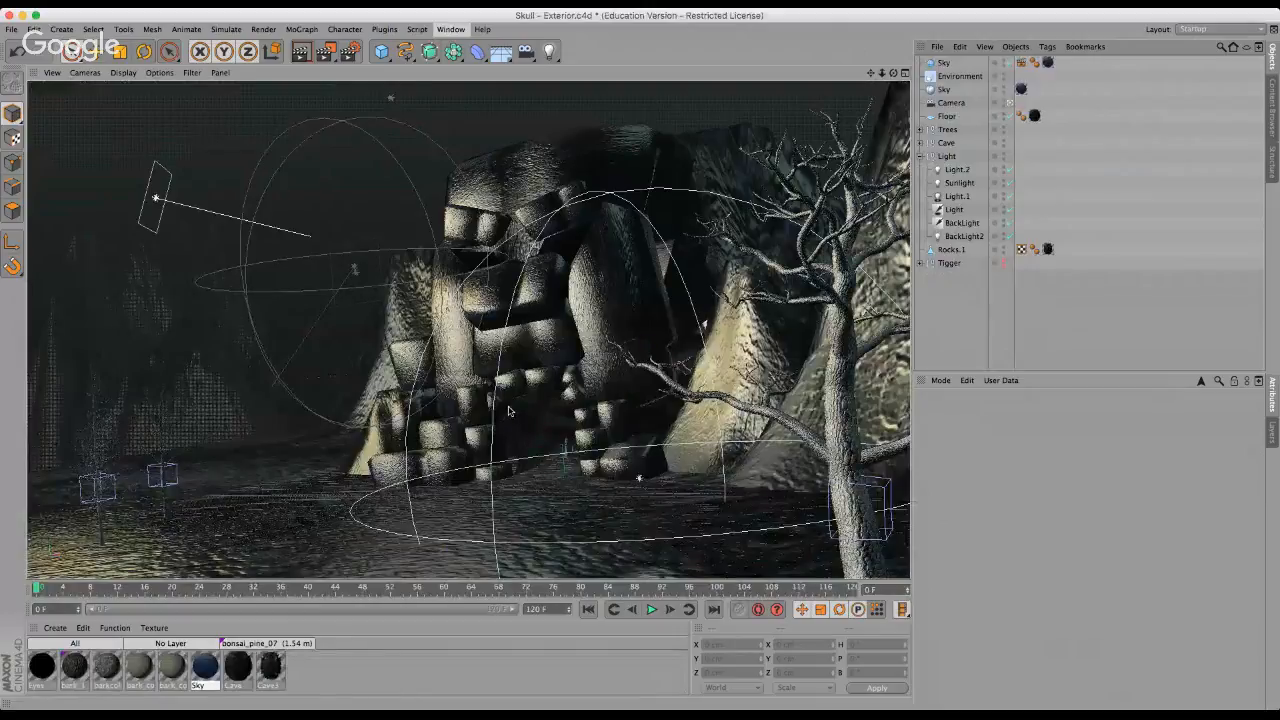
{"action": "left_click", "coordinate": [504, 448]}
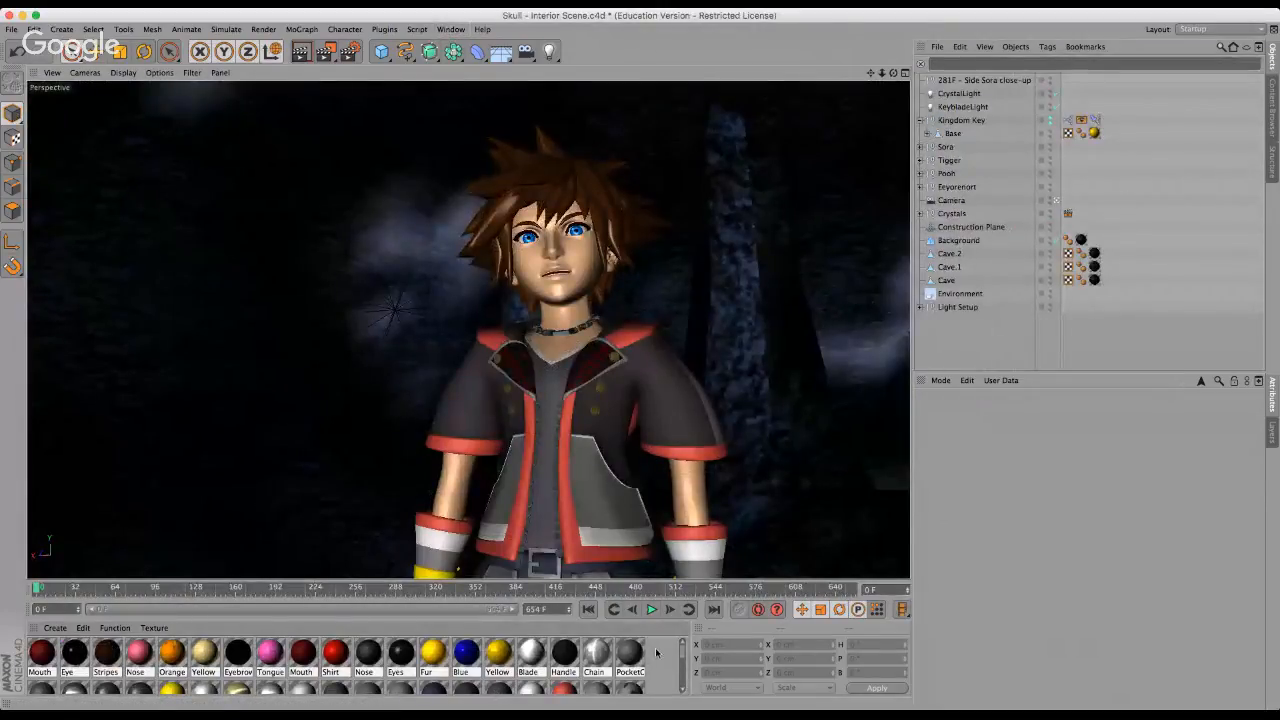
Look through the interior scene's materials, check the Black material, select all materials, and clear the selection.
{"action": "scroll", "coordinate": [655, 656], "scroll_direction": "down", "scroll_amount": 3}
{"action": "scroll", "coordinate": [340, 665], "scroll_direction": "down", "scroll_amount": 2}
{"action": "left_click", "coordinate": [205, 668]}
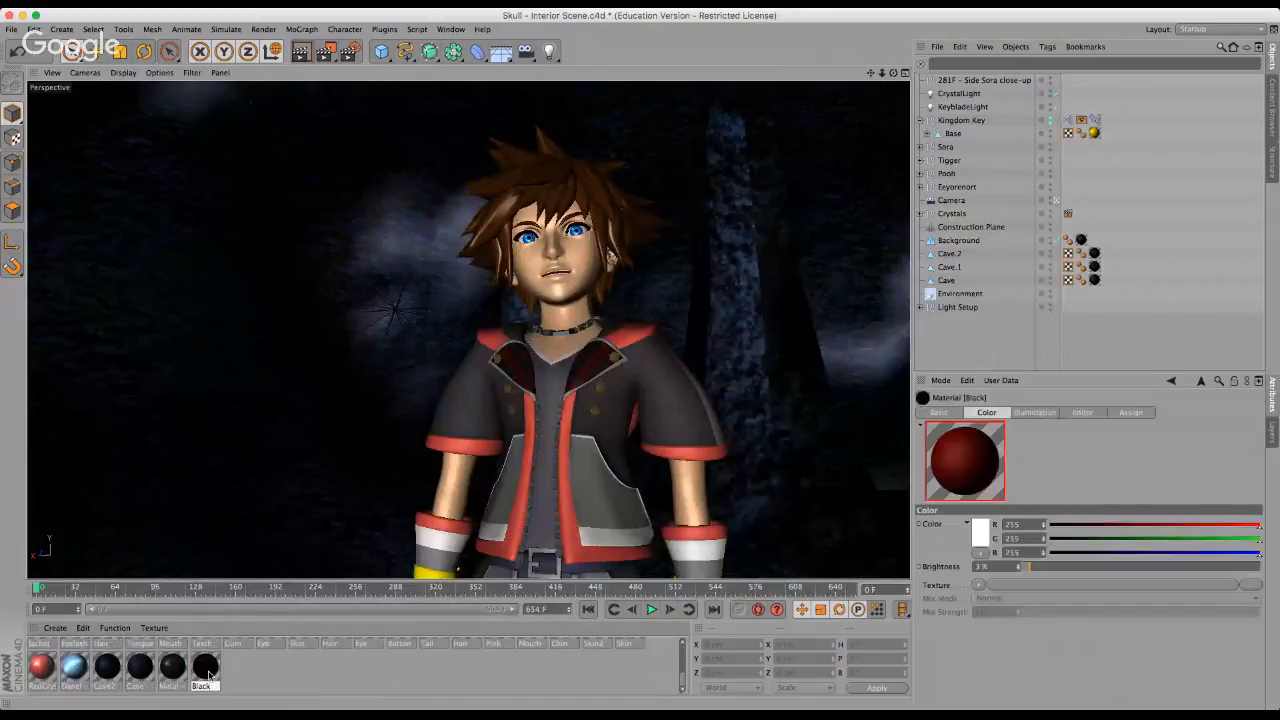
{"action": "left_click", "coordinate": [642, 677]}
{"action": "scroll", "coordinate": [642, 677], "scroll_direction": "up", "scroll_amount": 5}
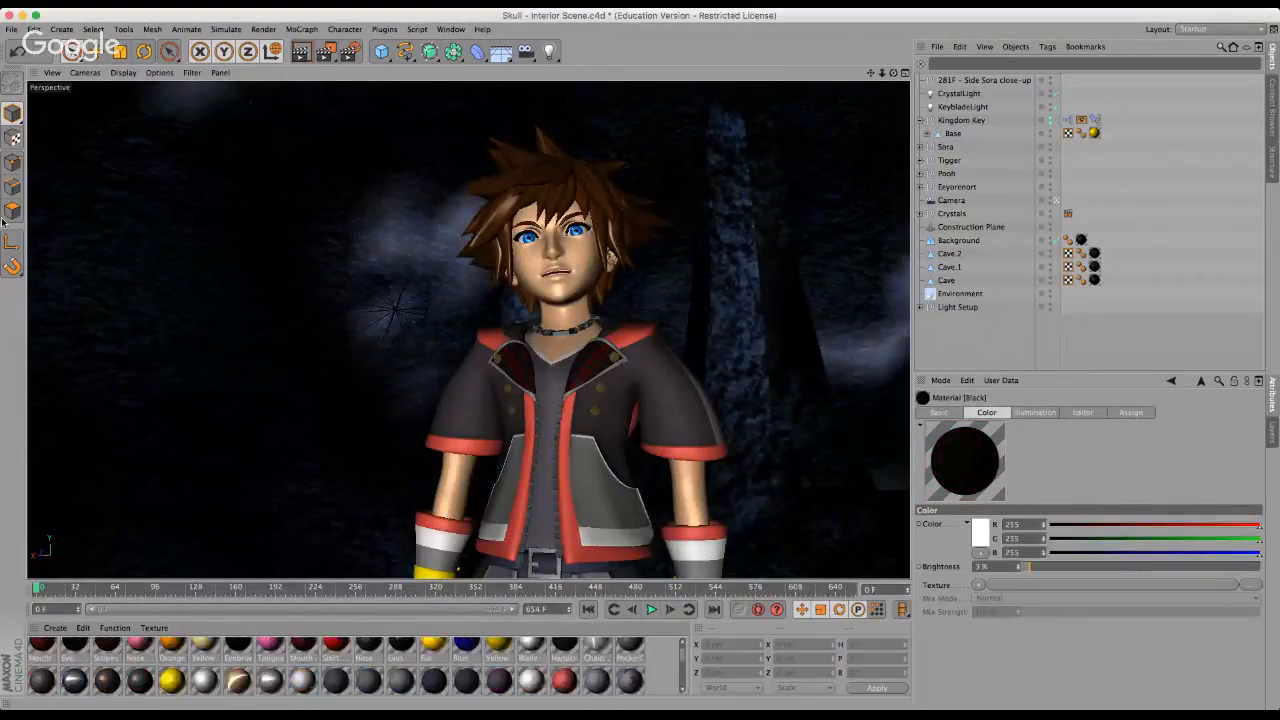
{"action": "key", "text": "super+a"}
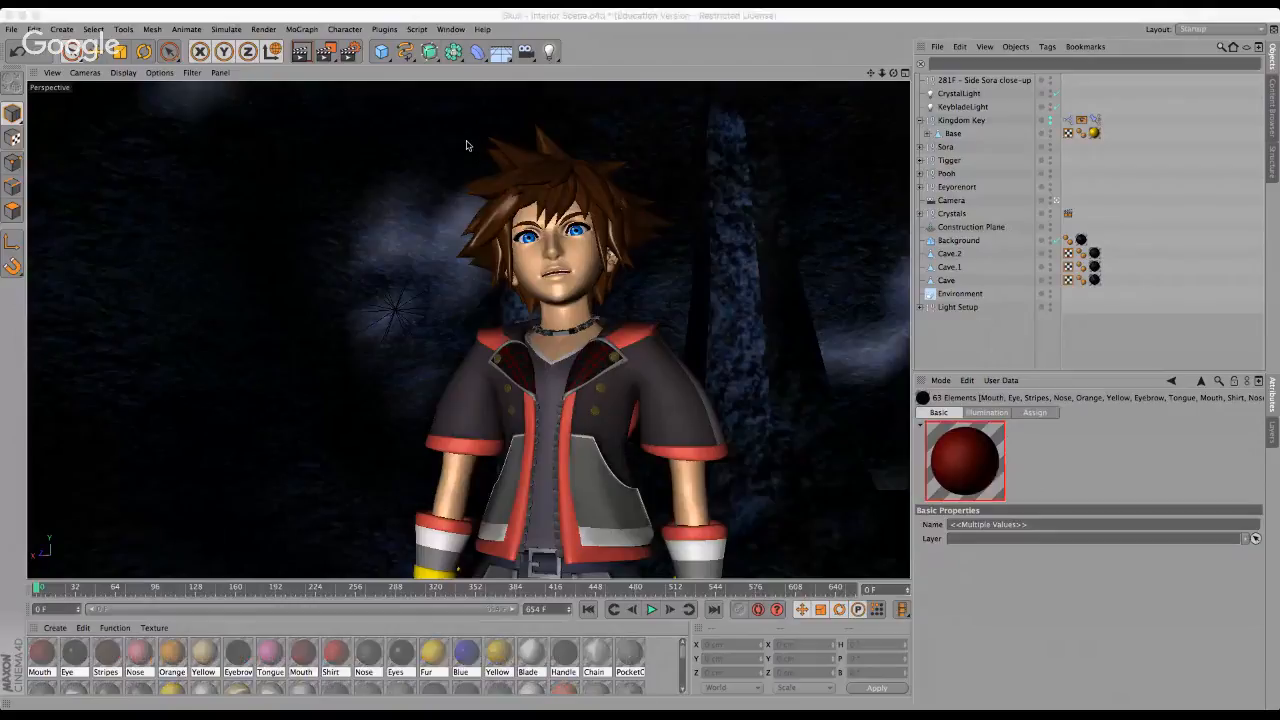
{"action": "left_click", "coordinate": [214, 85]}
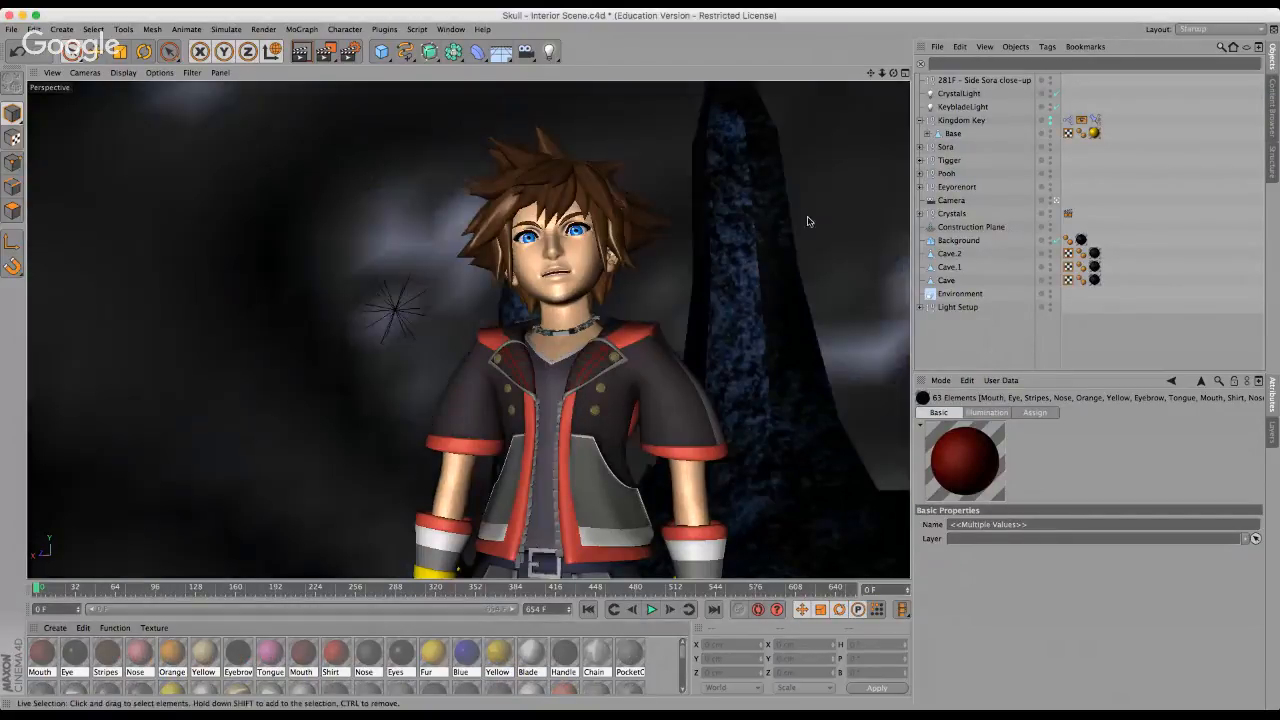
{"action": "left_click", "coordinate": [943, 152]}
{"action": "left_click", "coordinate": [960, 151]}
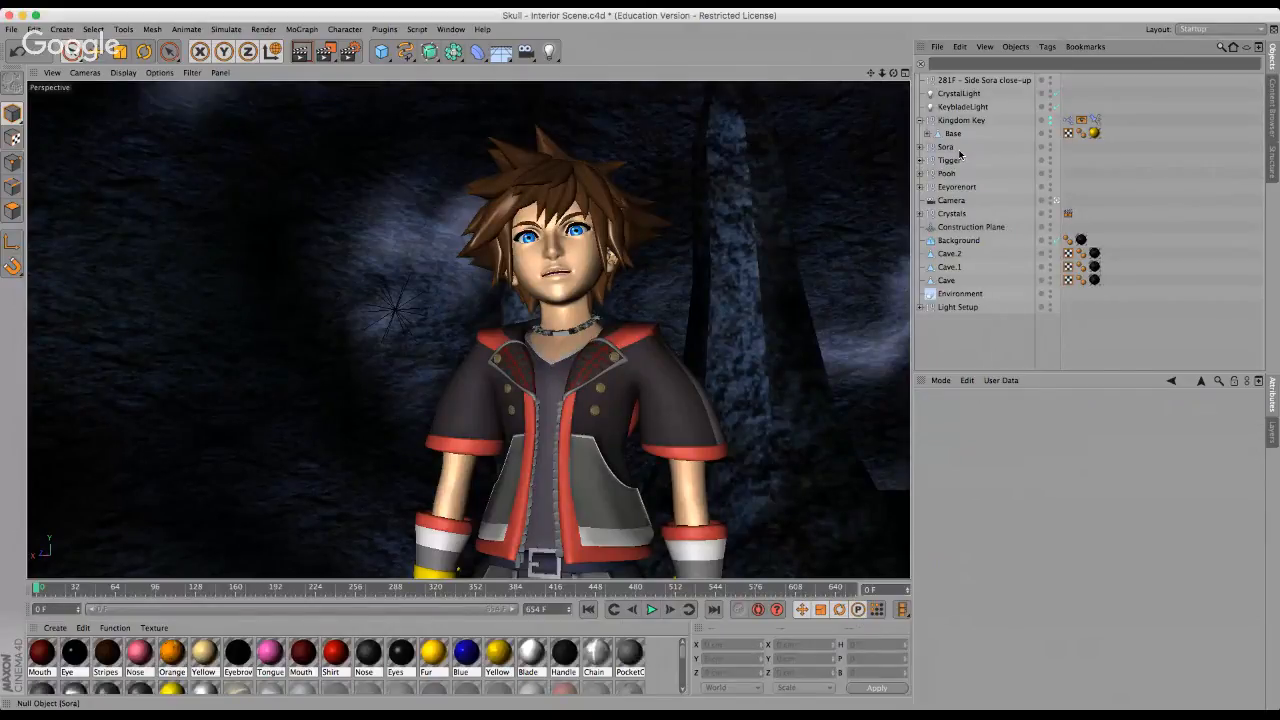
Scrub through the interior scene's opening shots, revisit frame 112, and stop on Eeyore's close-up at frame 182.
{"action": "left_click", "coordinate": [118, 587]}
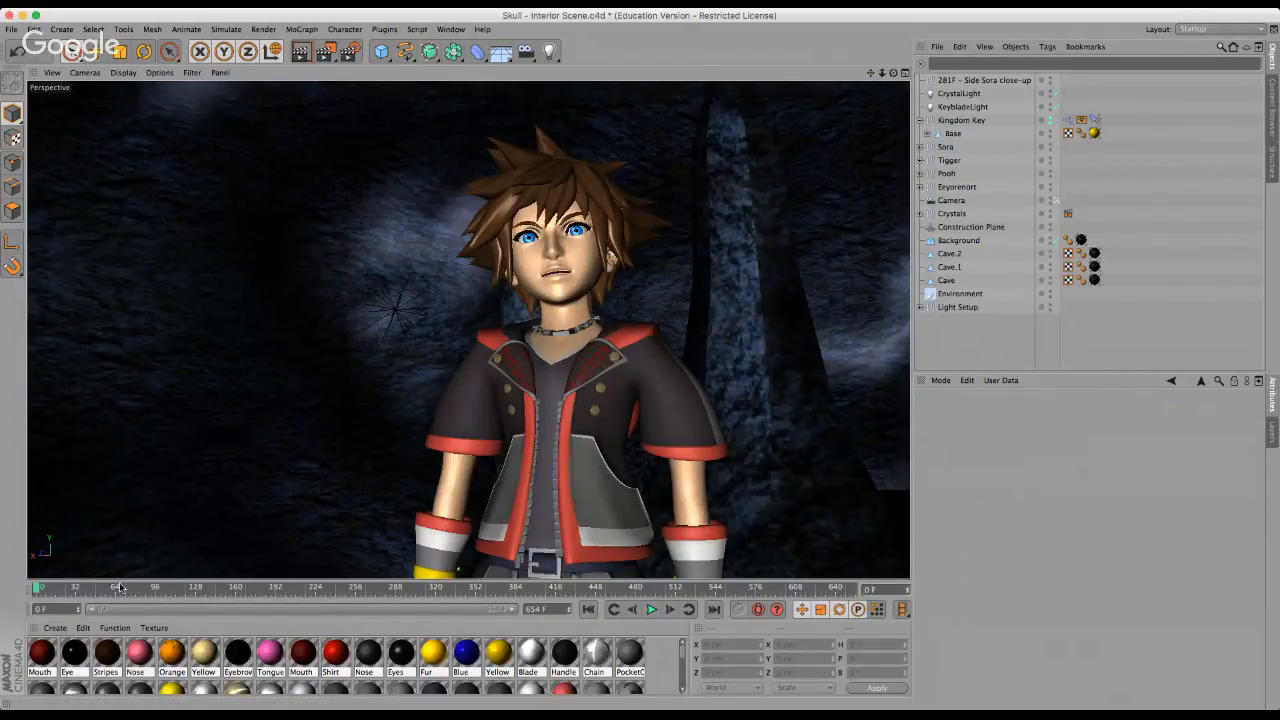
{"action": "left_click_drag", "start_coordinate": [118, 587], "coordinate": [190, 586]}
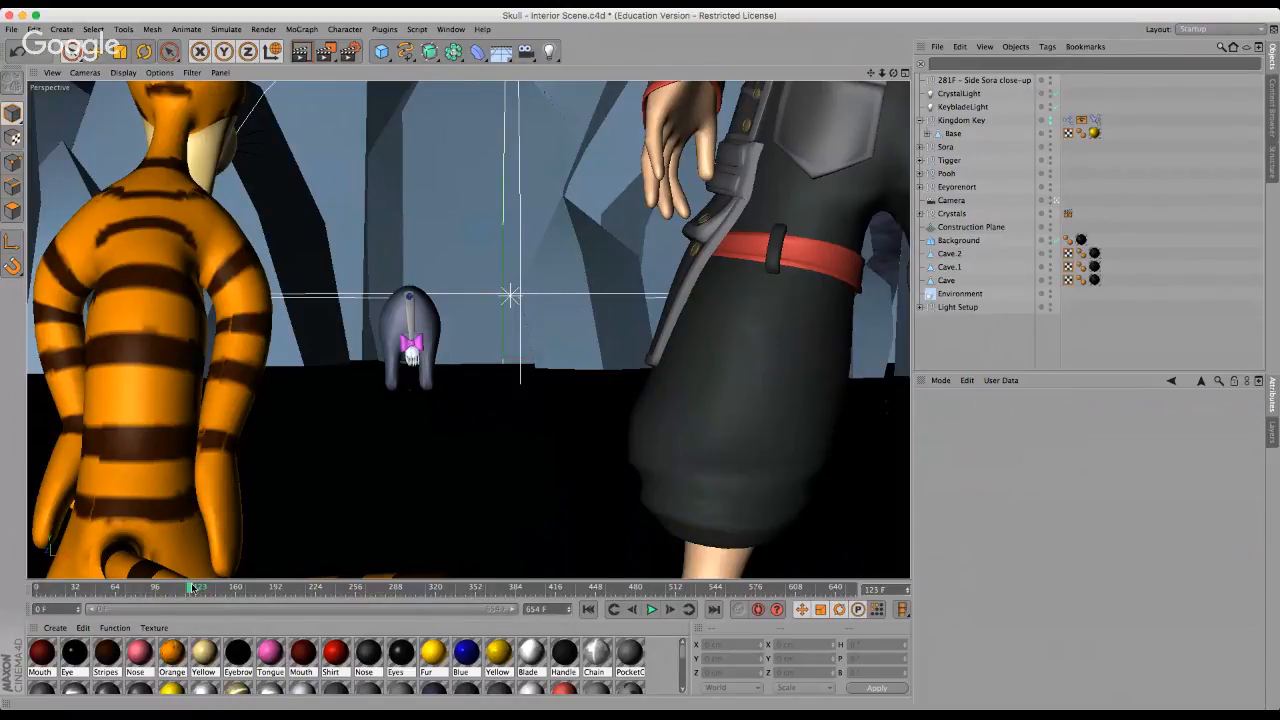
{"action": "left_click_drag", "start_coordinate": [192, 588], "coordinate": [239, 587]}
{"action": "left_click", "coordinate": [177, 592]}
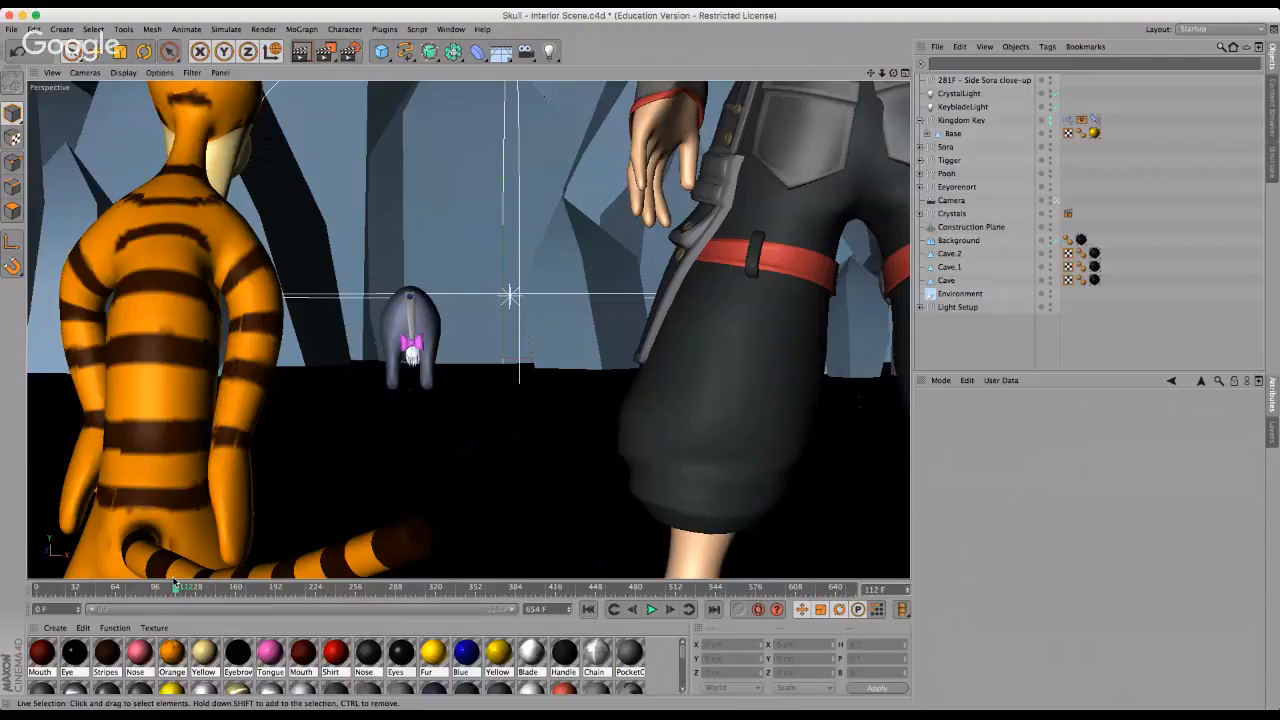
{"action": "left_click_drag", "start_coordinate": [174, 584], "coordinate": [273, 587]}
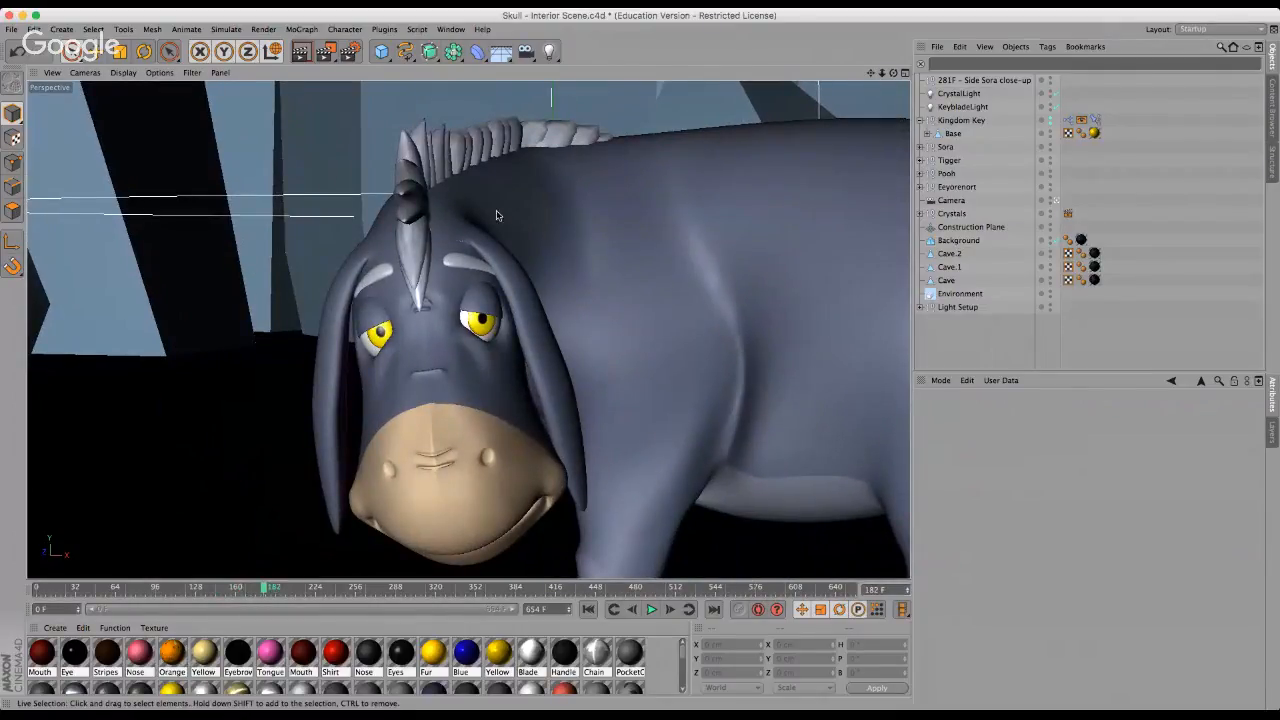
Examine Eeyore's face and whole body at frame 182, including from a higher, rotated viewpoint.
{"action": "scroll", "coordinate": [424, 316], "scroll_direction": "down", "scroll_amount": 5}
{"action": "scroll", "coordinate": [424, 316], "scroll_direction": "down", "scroll_amount": 3}
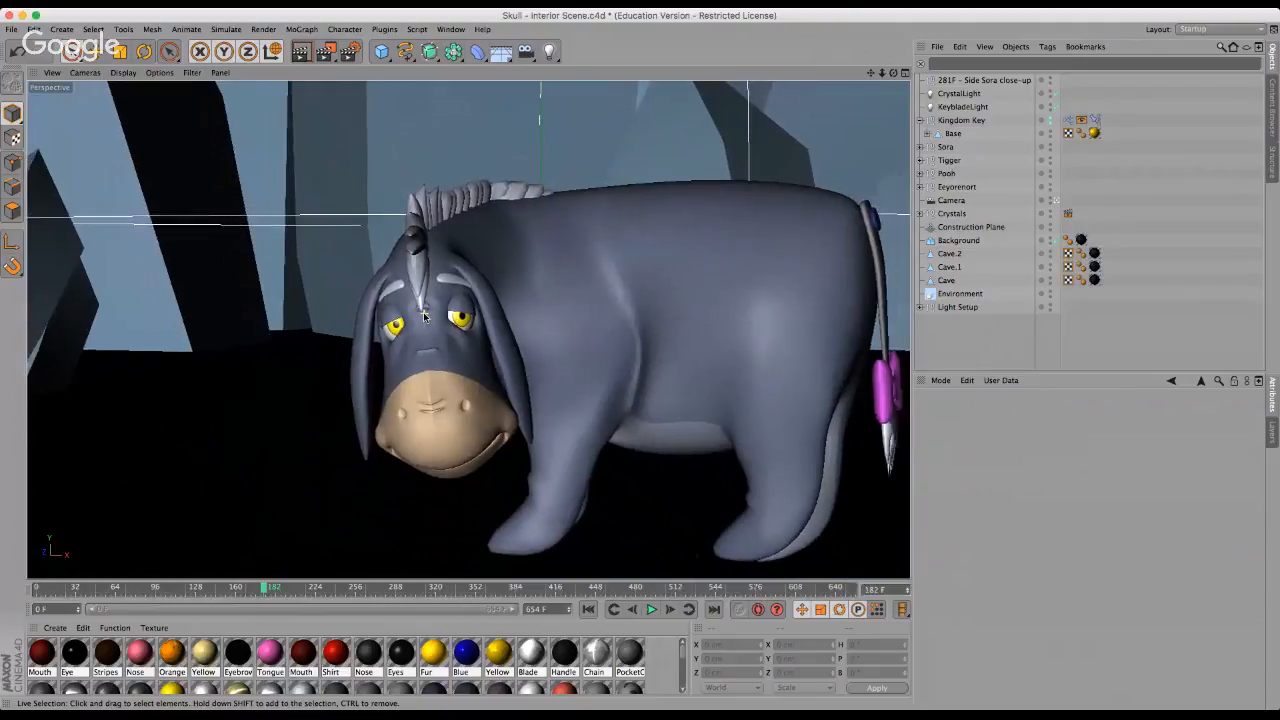
{"action": "scroll", "coordinate": [491, 274], "scroll_direction": "up", "scroll_amount": 5}
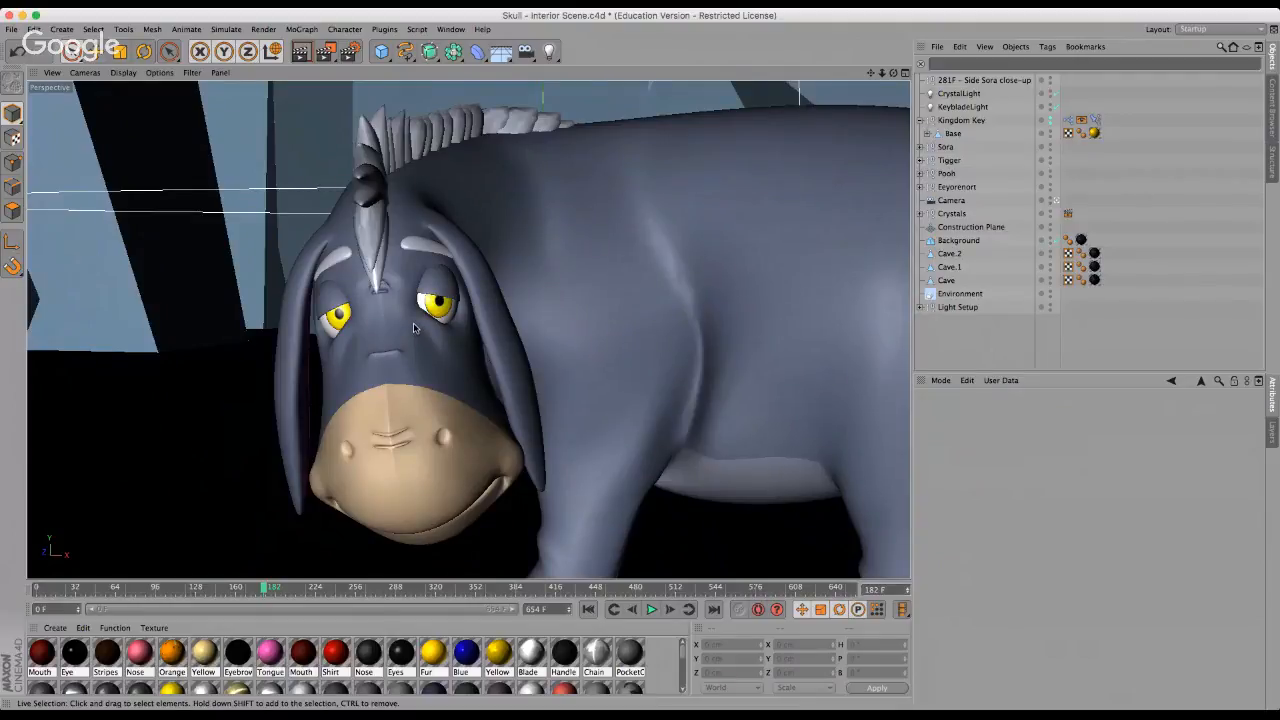
{"action": "scroll", "coordinate": [414, 328], "scroll_direction": "down", "scroll_amount": 5}
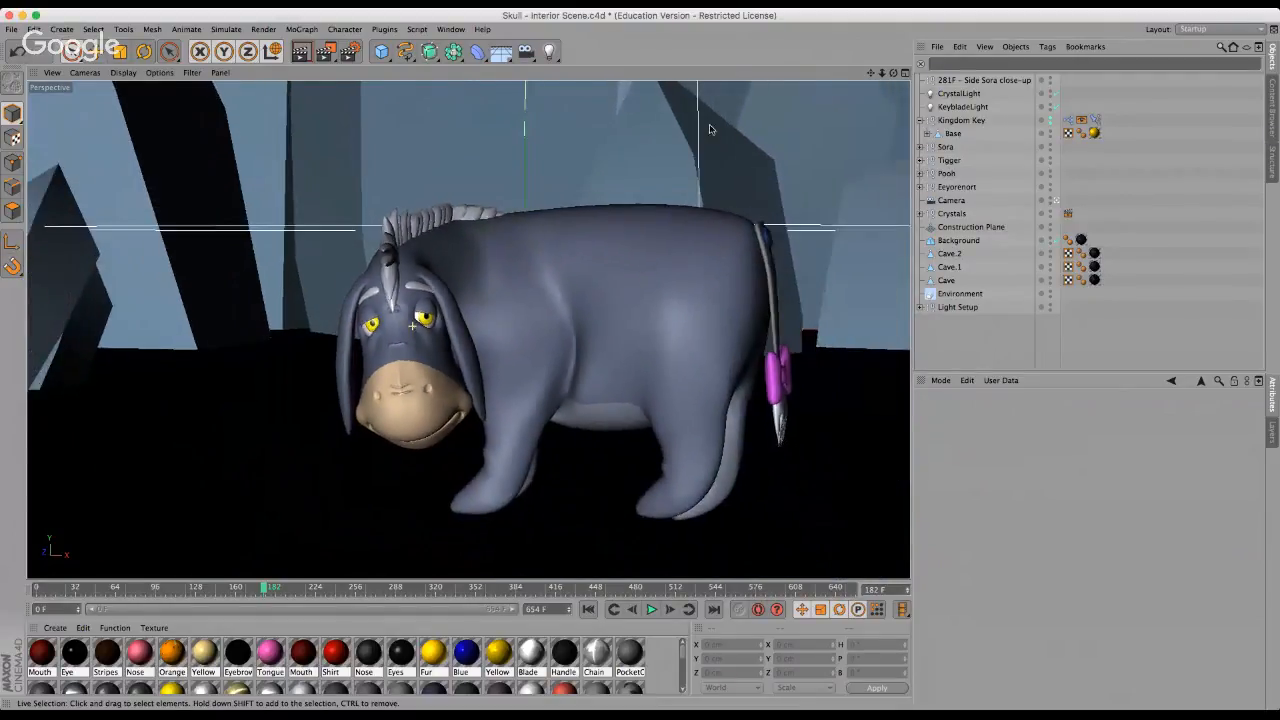
{"action": "left_click_drag", "start_coordinate": [893, 73], "coordinate": [643, 363]}
{"action": "left_click_drag", "start_coordinate": [871, 73], "coordinate": [640, 363]}
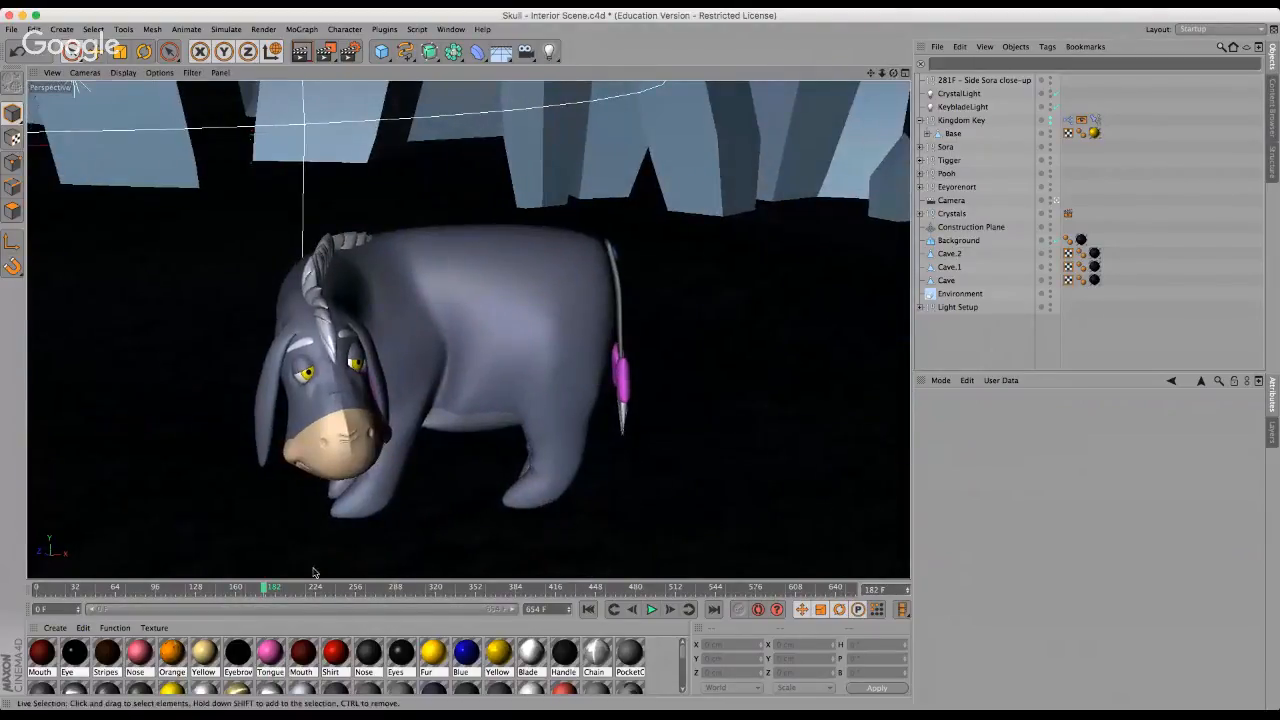
Go to frame 186 and examine Eeyore's head and body at different distances.
{"action": "left_click", "coordinate": [268, 590]}
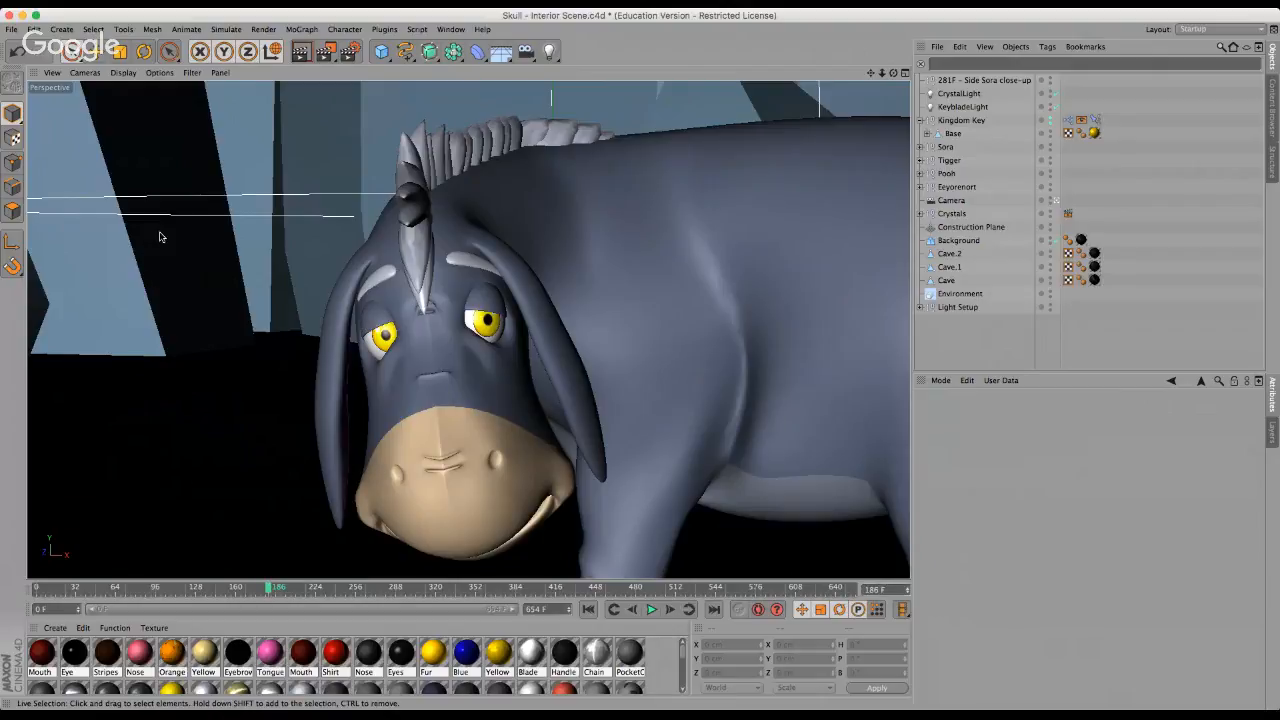
{"action": "scroll", "coordinate": [165, 262], "scroll_direction": "down", "scroll_amount": 2}
{"action": "scroll", "coordinate": [167, 265], "scroll_direction": "down", "scroll_amount": 2}
{"action": "scroll", "coordinate": [171, 266], "scroll_direction": "up", "scroll_amount": 4}
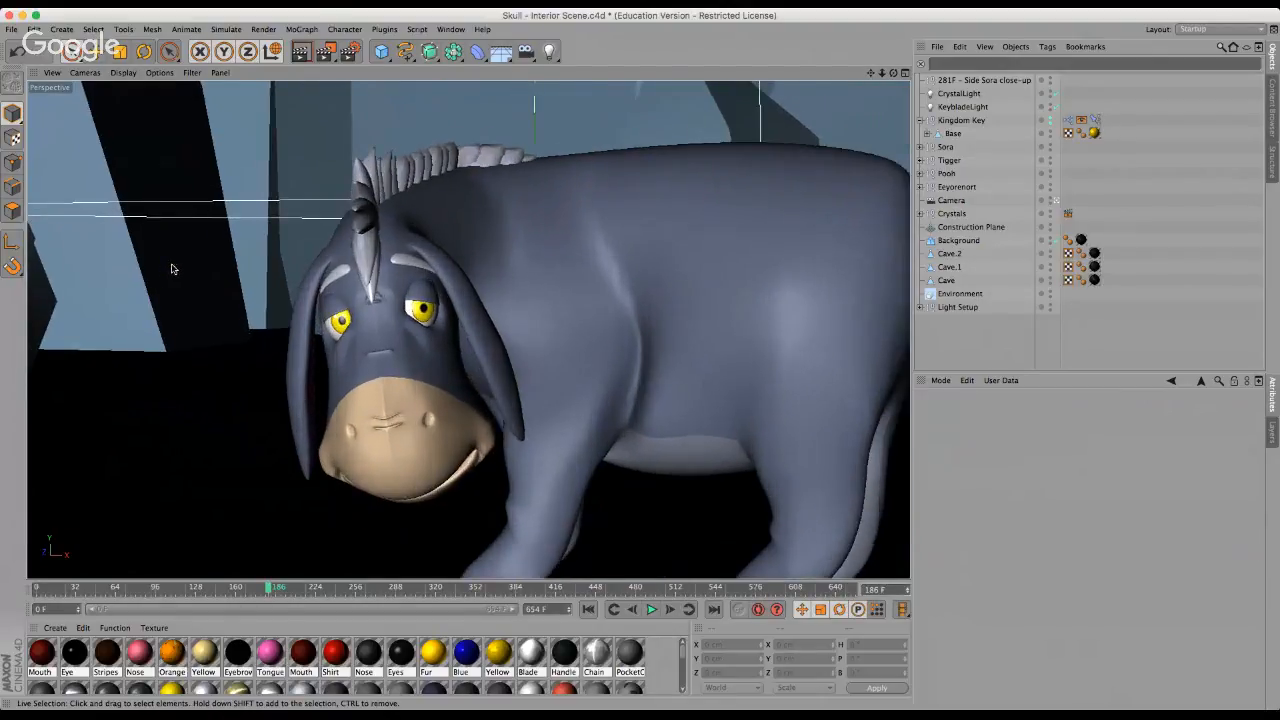
Scrub Eeyore's close-up through frame 208 to frame 218 and examine the changing facial expression.
{"action": "left_click", "coordinate": [276, 590]}
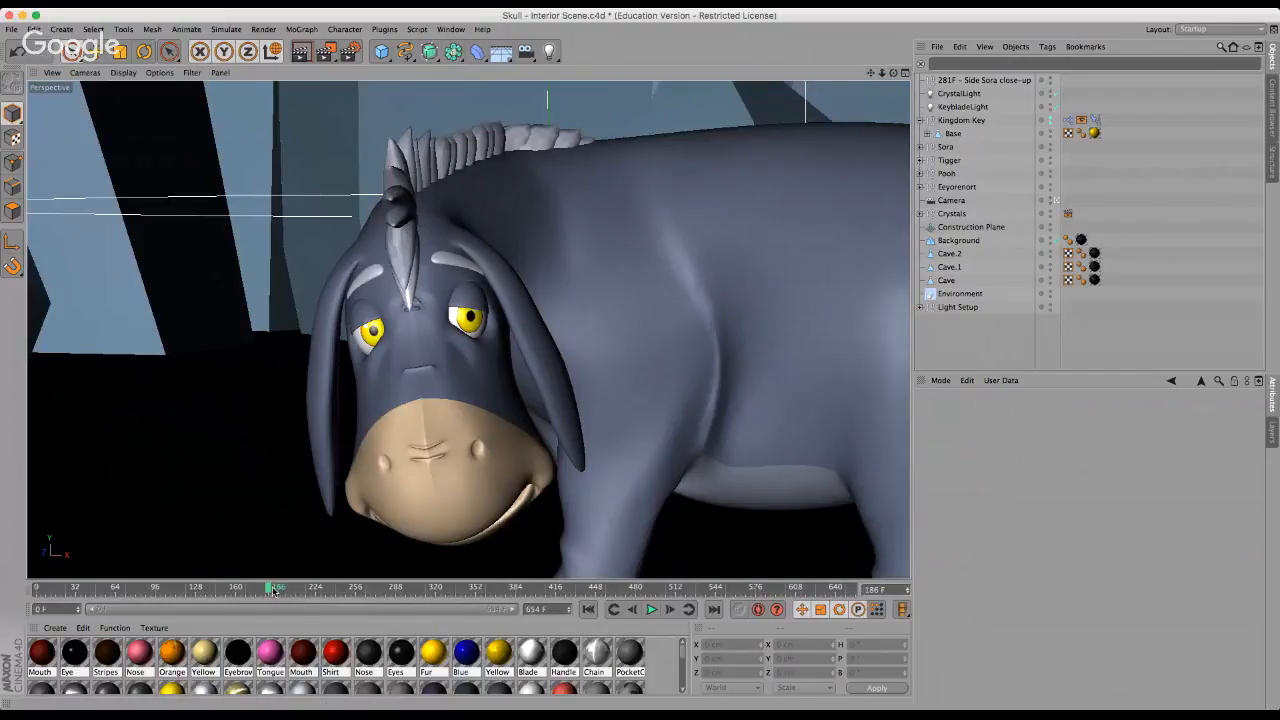
{"action": "left_click_drag", "start_coordinate": [278, 590], "coordinate": [296, 588]}
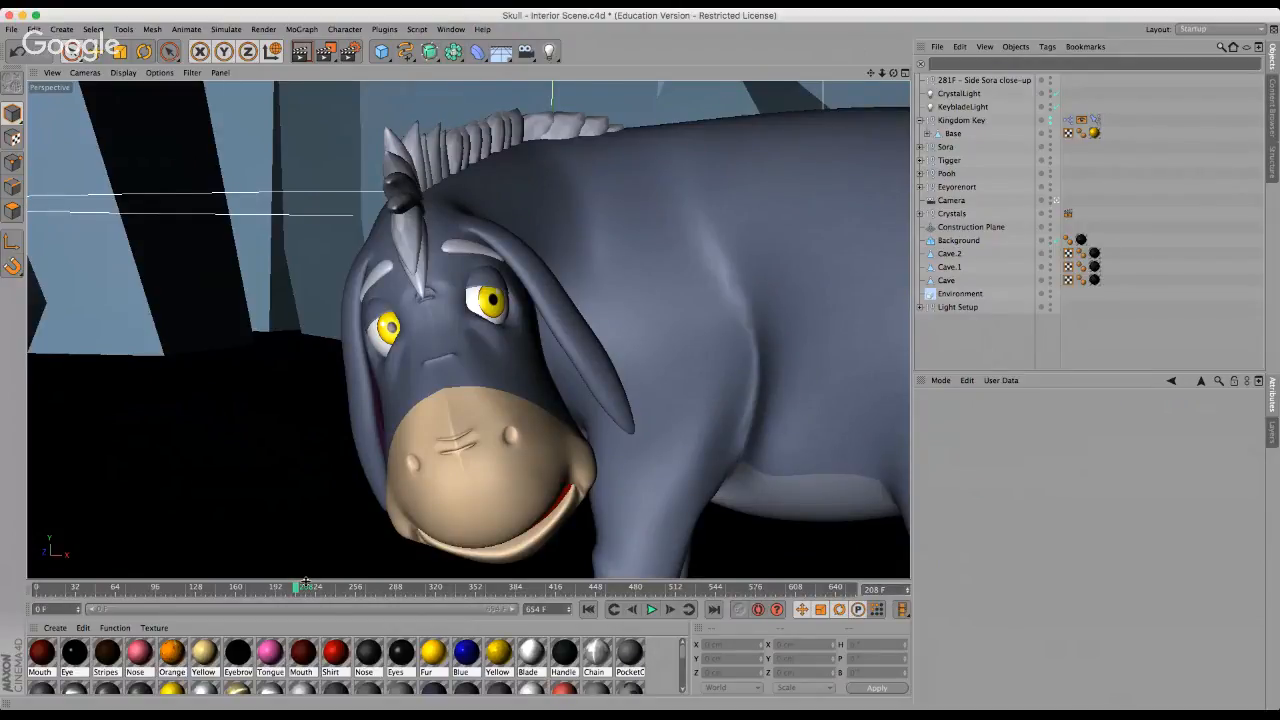
{"action": "left_click", "coordinate": [309, 590]}
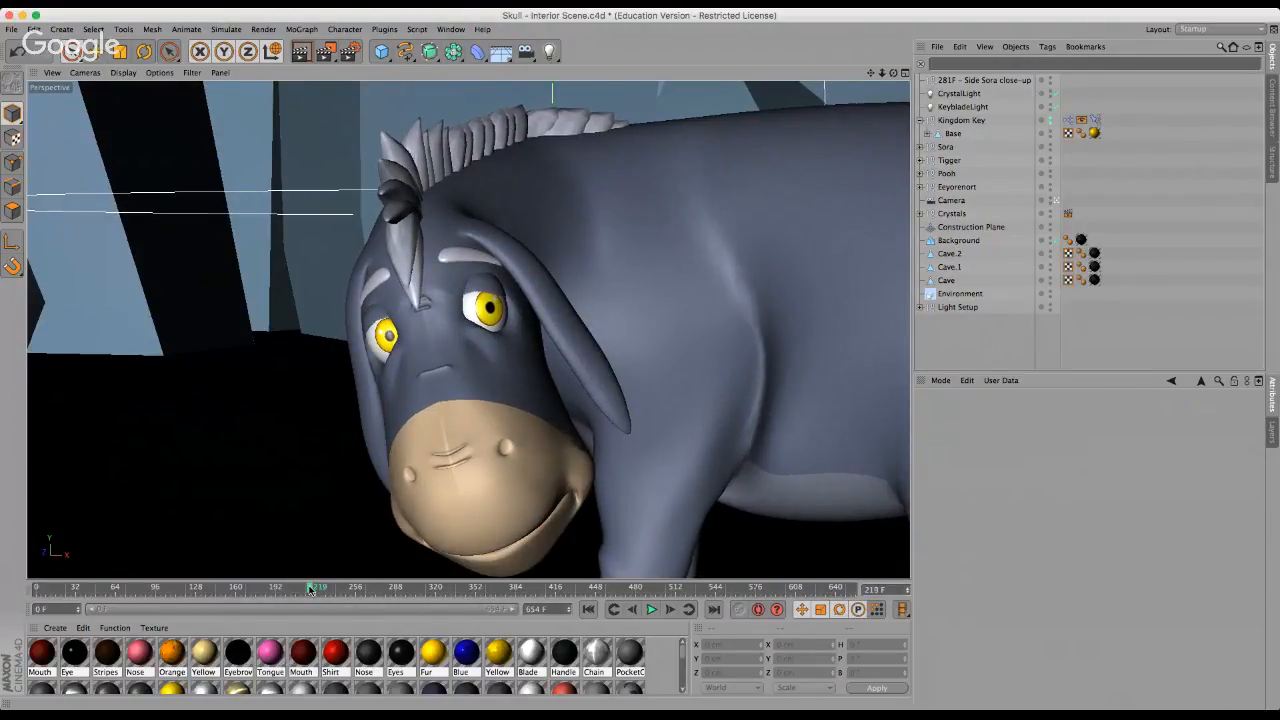
{"action": "left_click_drag", "start_coordinate": [309, 589], "coordinate": [309, 590]}
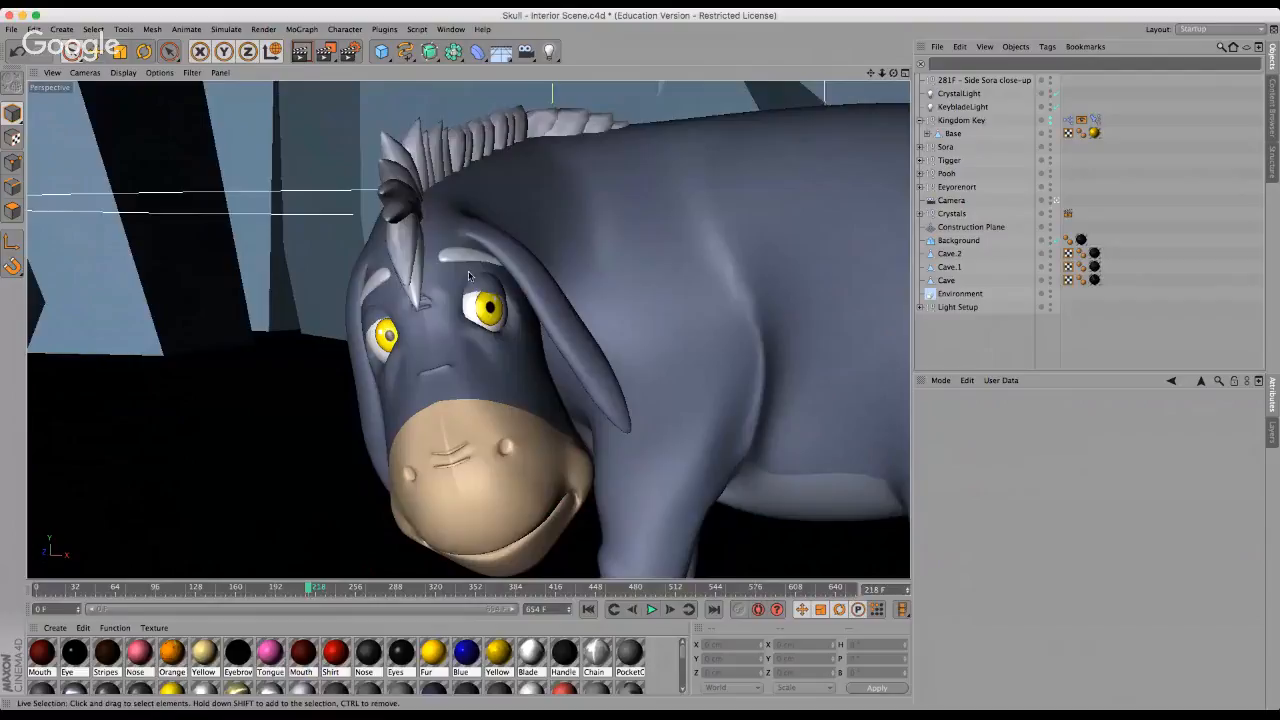
View Sora's close-up at frame 232, scrub ahead to Eeyore at frame 447, and leave no object selected.
{"action": "left_click", "coordinate": [325, 589]}
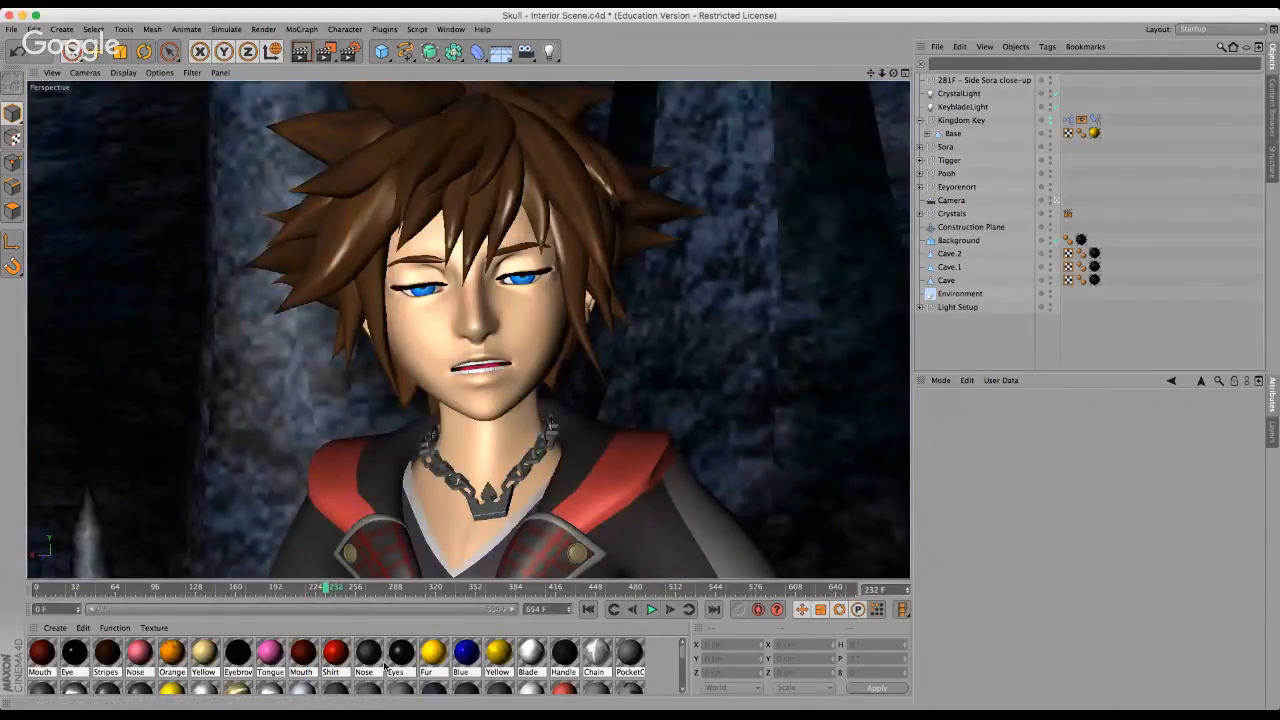
{"action": "left_click_drag", "start_coordinate": [327, 589], "coordinate": [604, 583]}
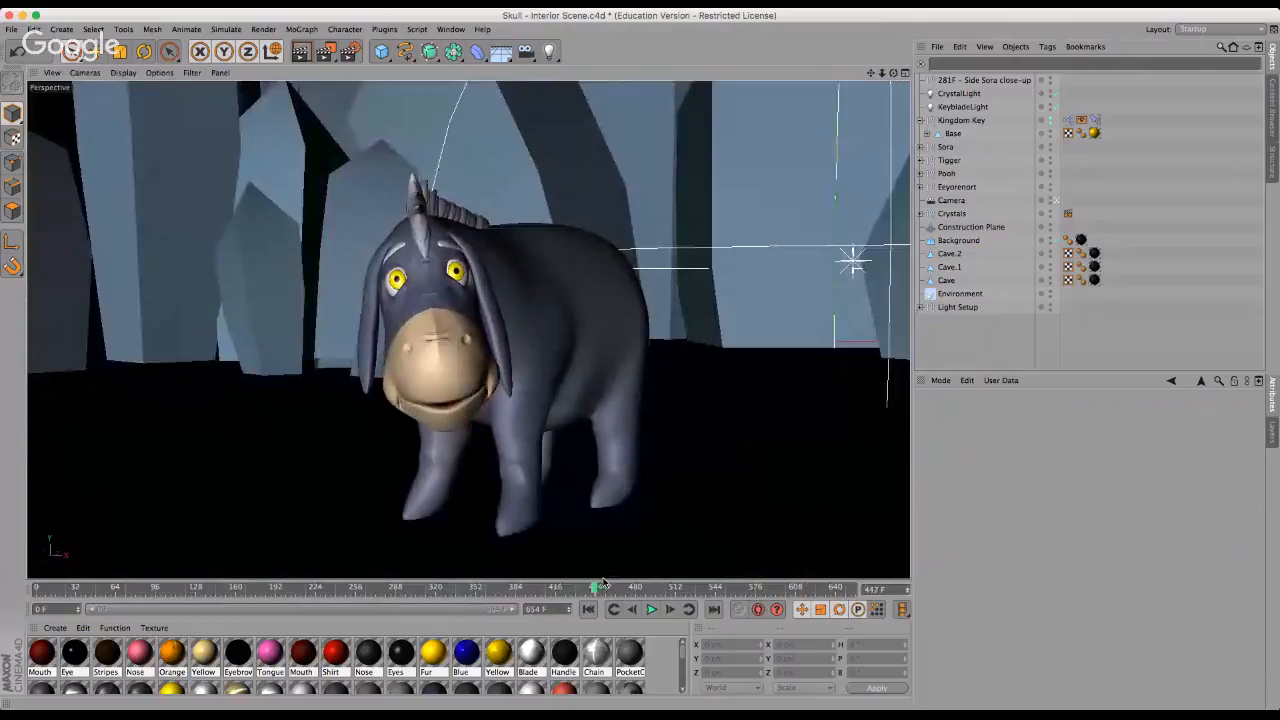
{"action": "left_click", "coordinate": [630, 572]}
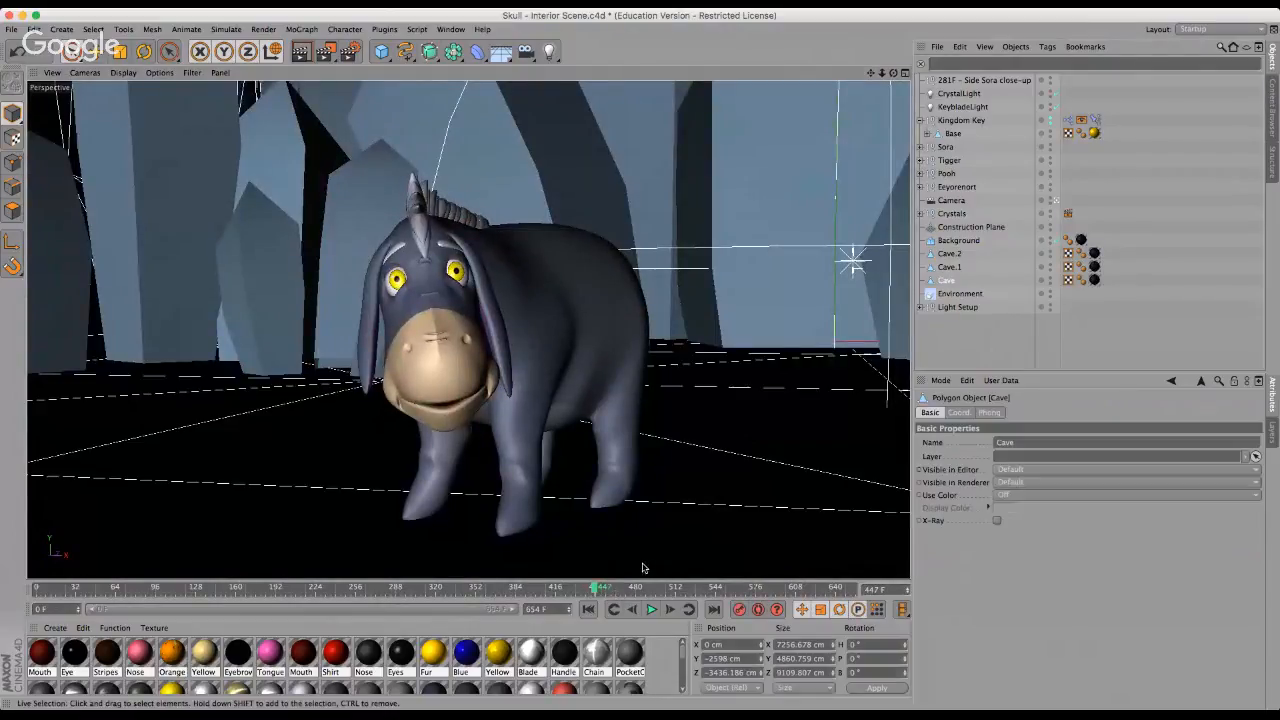
{"action": "left_click", "coordinate": [1192, 195]}
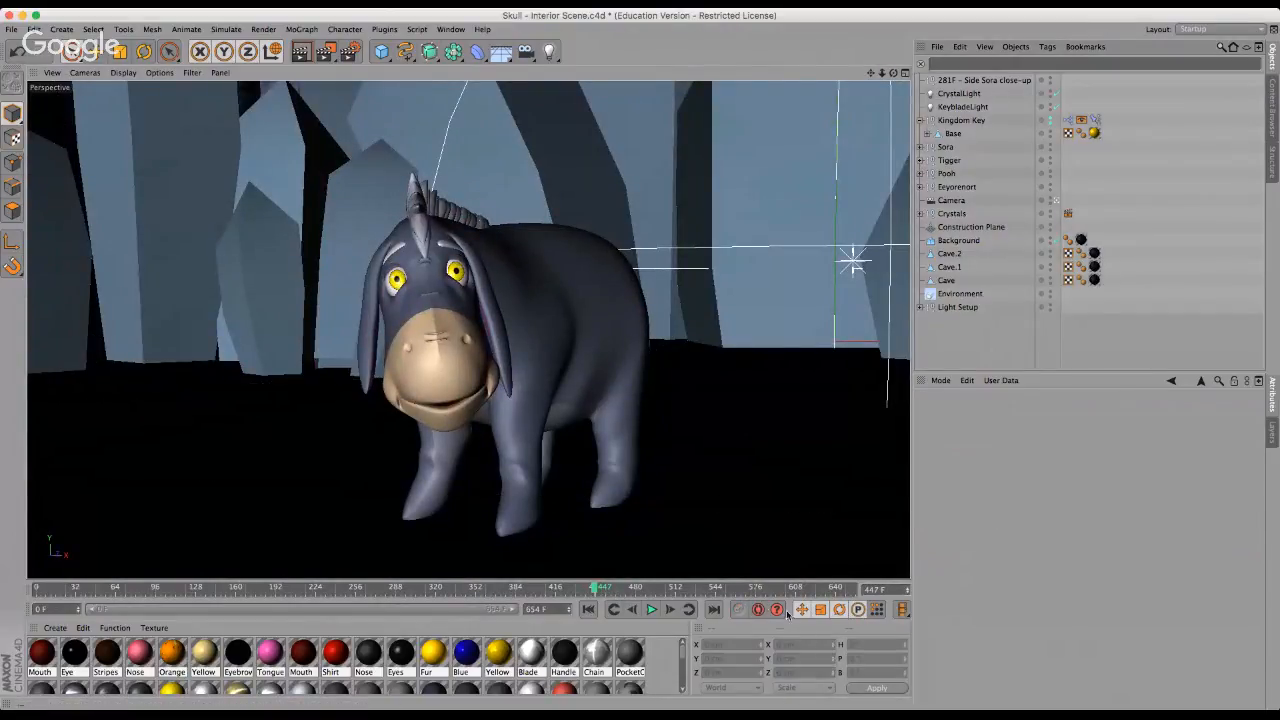
Scrub to the group shot at frame 654, and compare it with Sora's opening pose at frame 0.
{"action": "left_click_drag", "start_coordinate": [761, 588], "coordinate": [855, 590]}
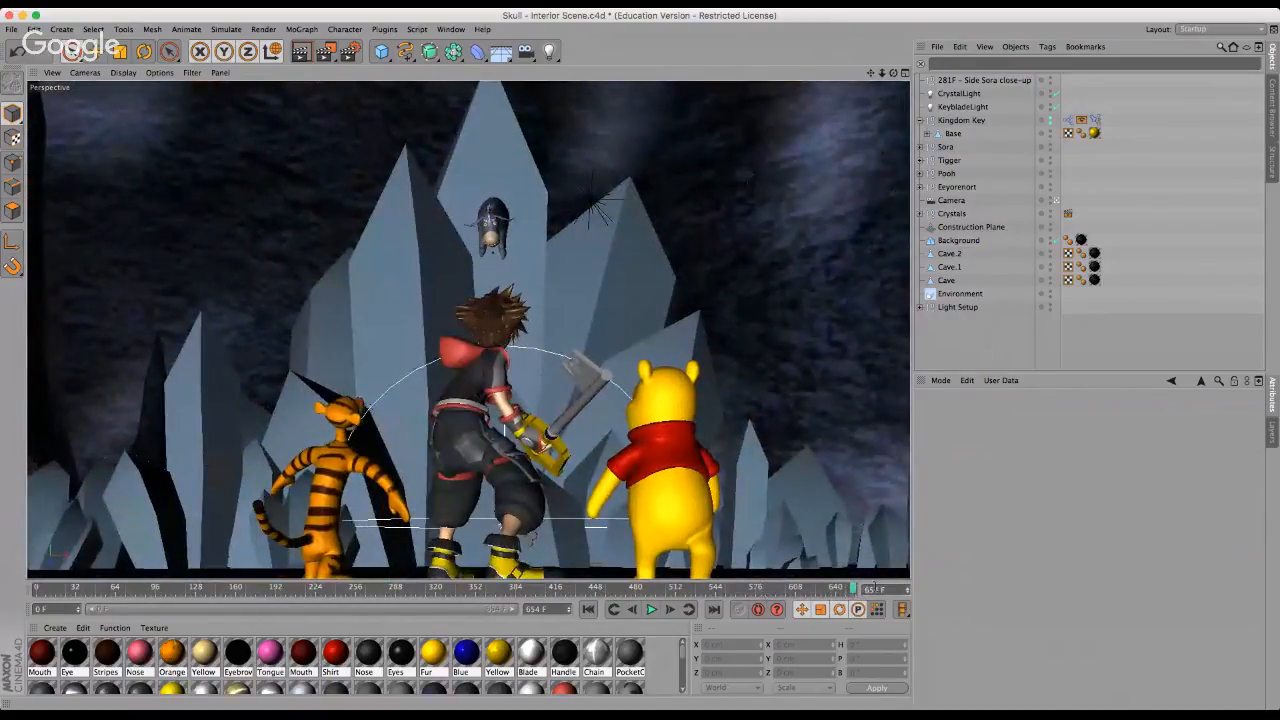
{"action": "left_click", "coordinate": [34, 588]}
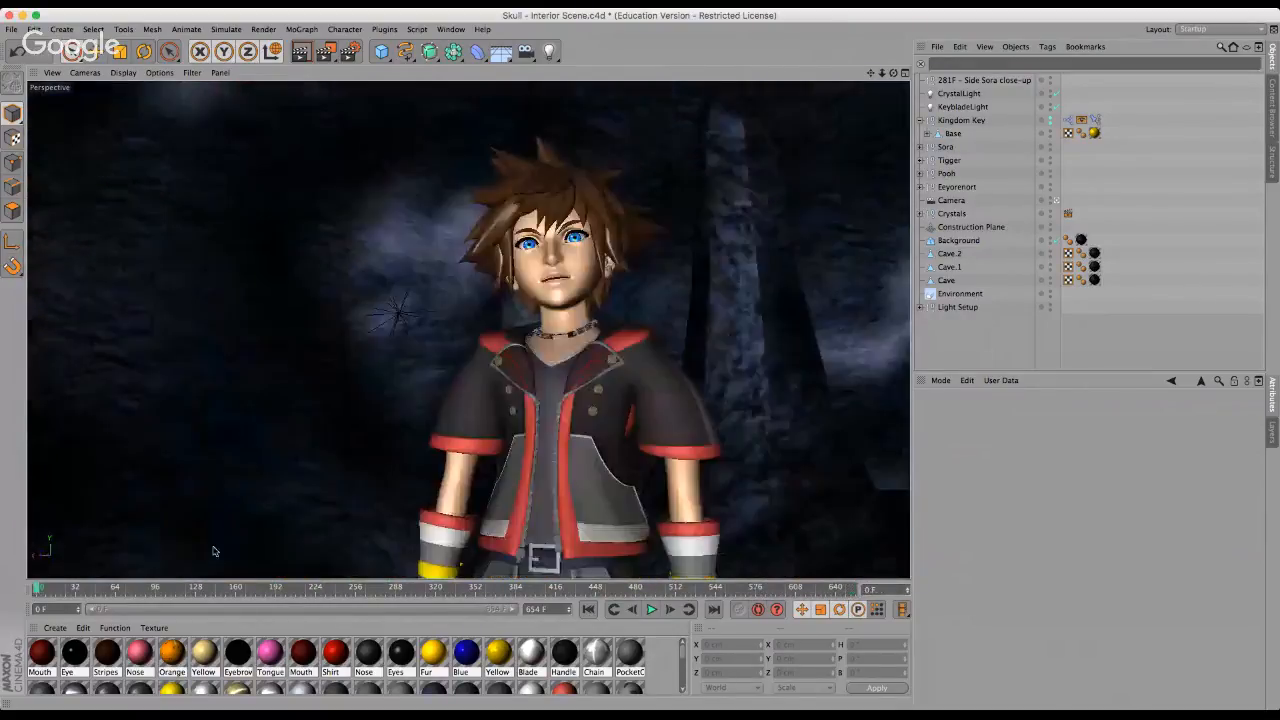
{"action": "left_click", "coordinate": [852, 588]}
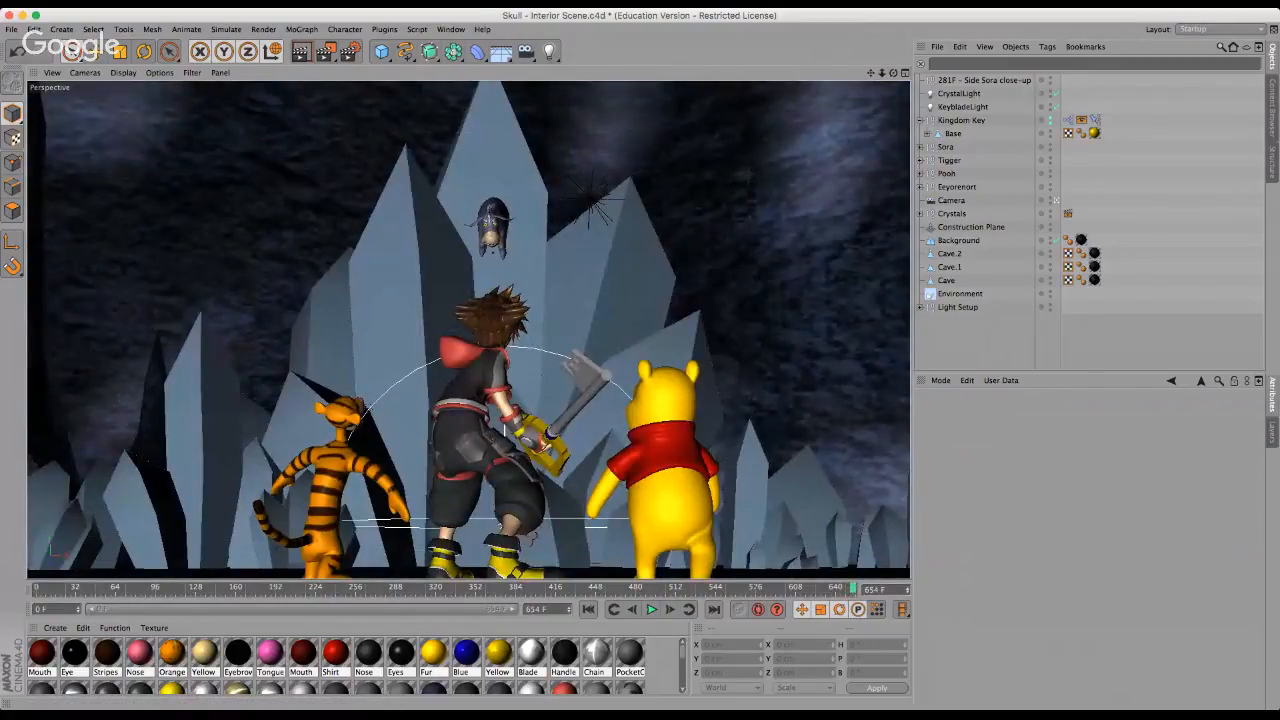
Examine the Keyblade in Sora's hand up close at frame 654, with Tigger and Pooh beside him.
{"action": "left_click", "coordinate": [45, 712]}
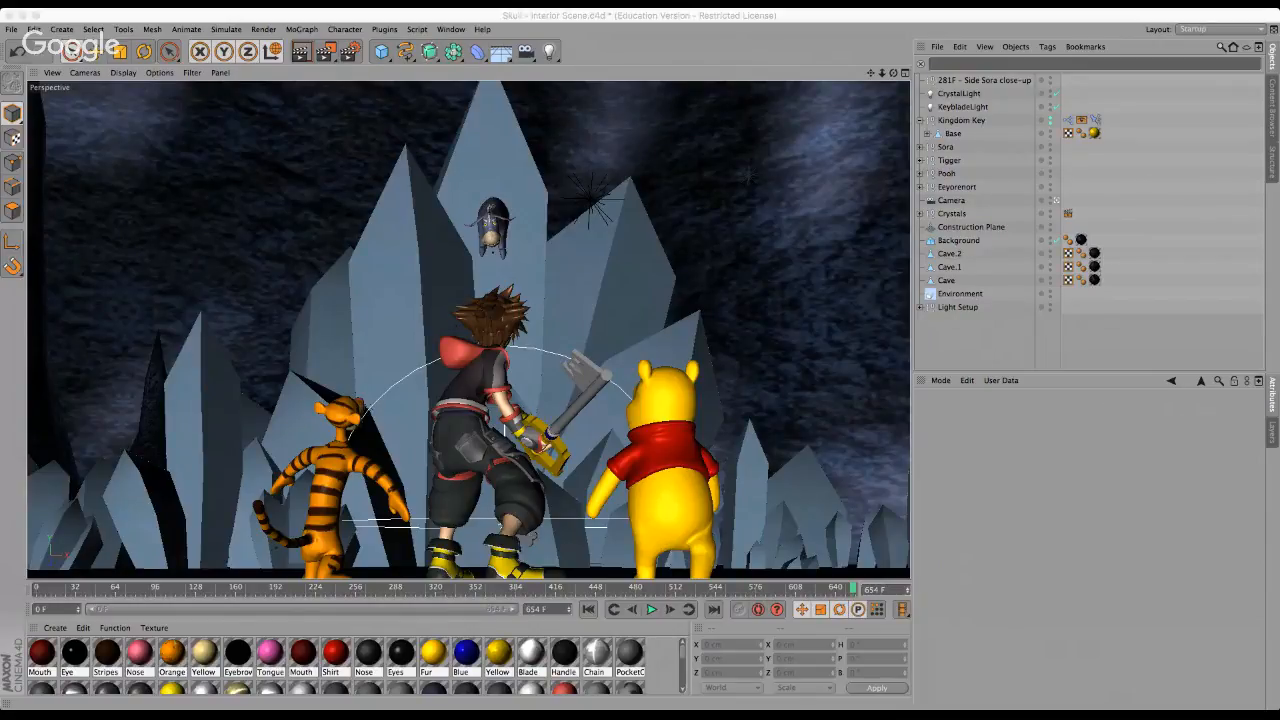
{"action": "left_click", "coordinate": [718, 37]}
{"action": "scroll", "coordinate": [572, 447], "scroll_direction": "up", "scroll_amount": 3}
{"action": "scroll", "coordinate": [572, 447], "scroll_direction": "up", "scroll_amount": 6}
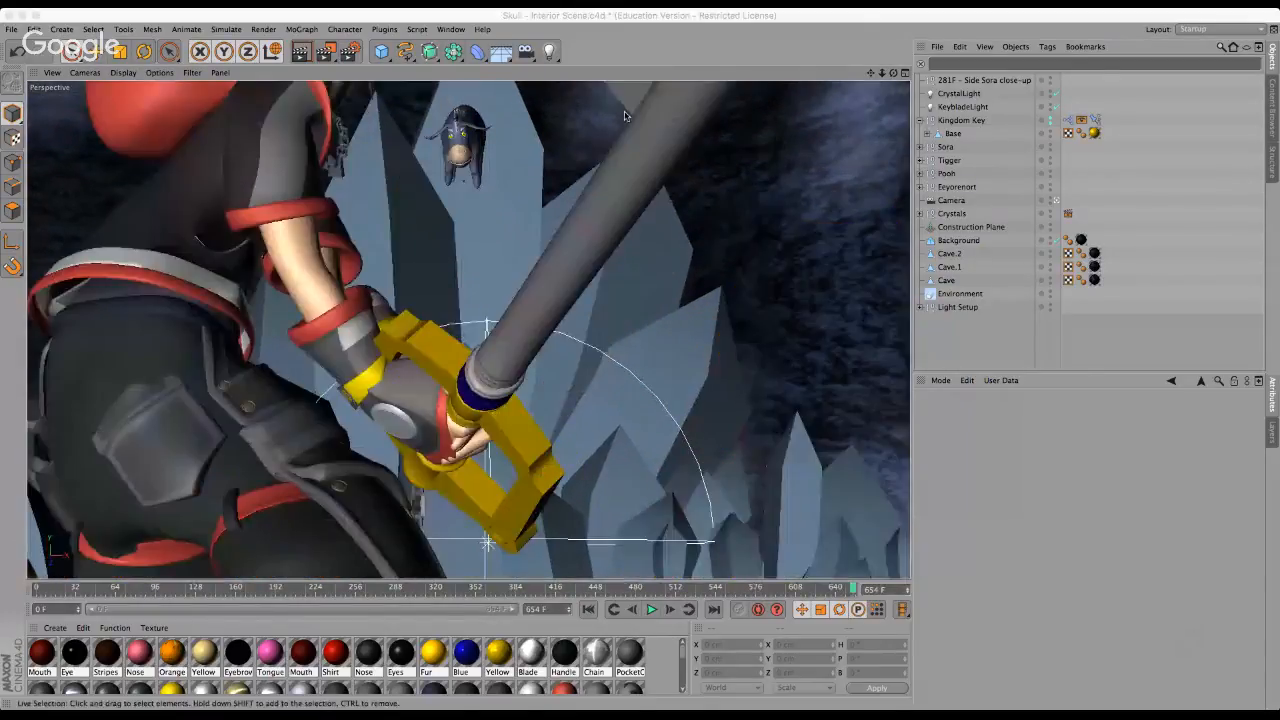
{"action": "scroll", "coordinate": [540, 343], "scroll_direction": "down", "scroll_amount": 2}
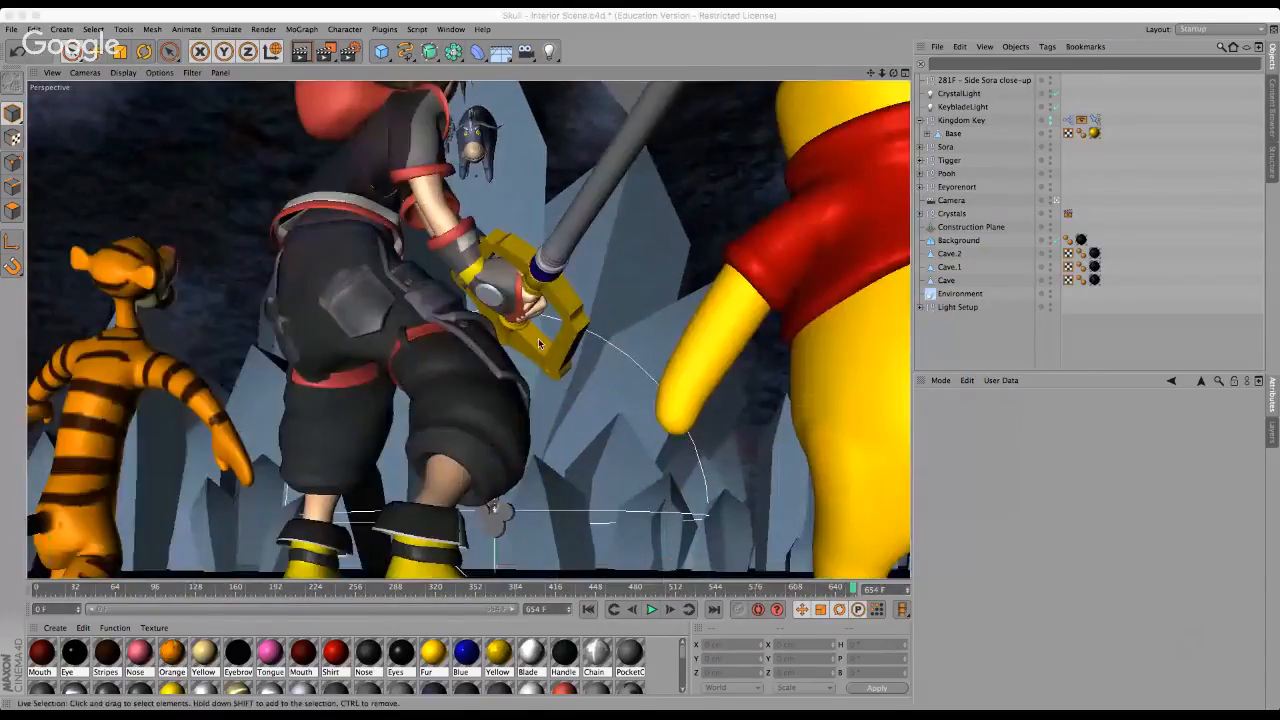
{"action": "scroll", "coordinate": [540, 343], "scroll_direction": "down", "scroll_amount": 3}
{"action": "scroll", "coordinate": [540, 343], "scroll_direction": "up", "scroll_amount": 1}
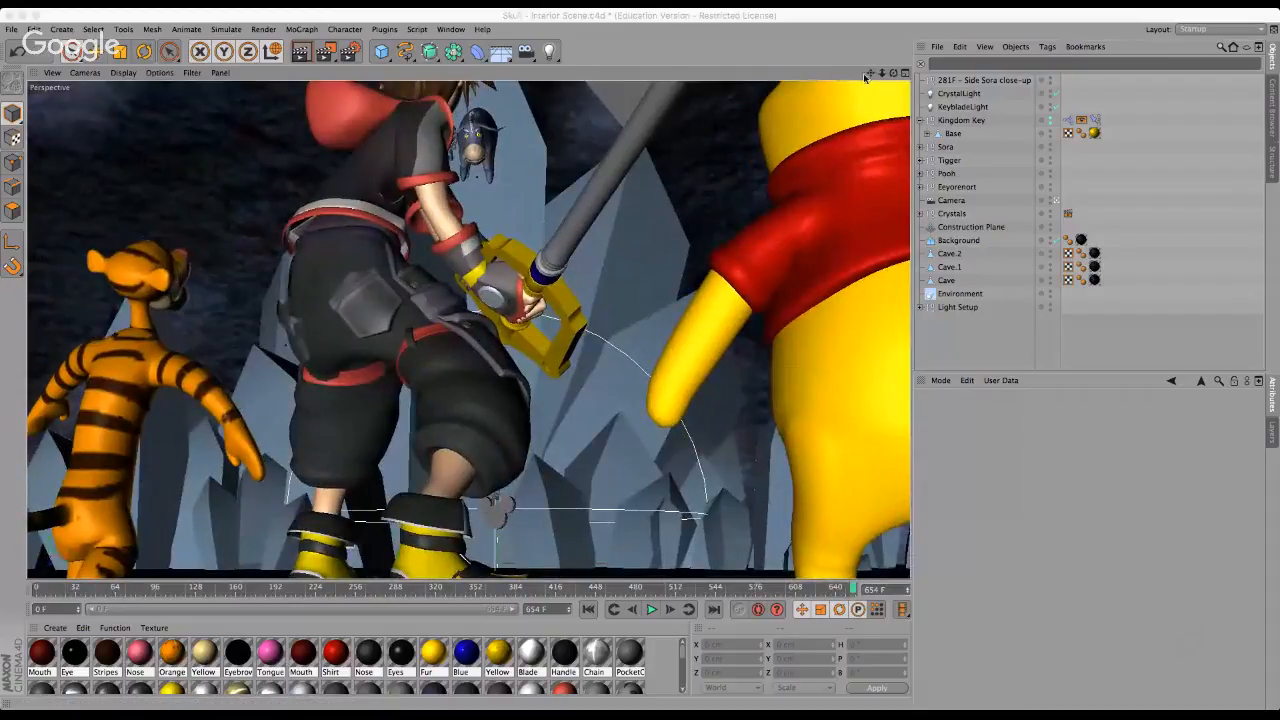
{"action": "mouse_move", "coordinate": [869, 74]}
{"action": "left_mouse_down"}
{"action": "mouse_move", "coordinate": [643, 363]}
{"action": "mouse_move", "coordinate": [869, 76]}
{"action": "left_mouse_up"}
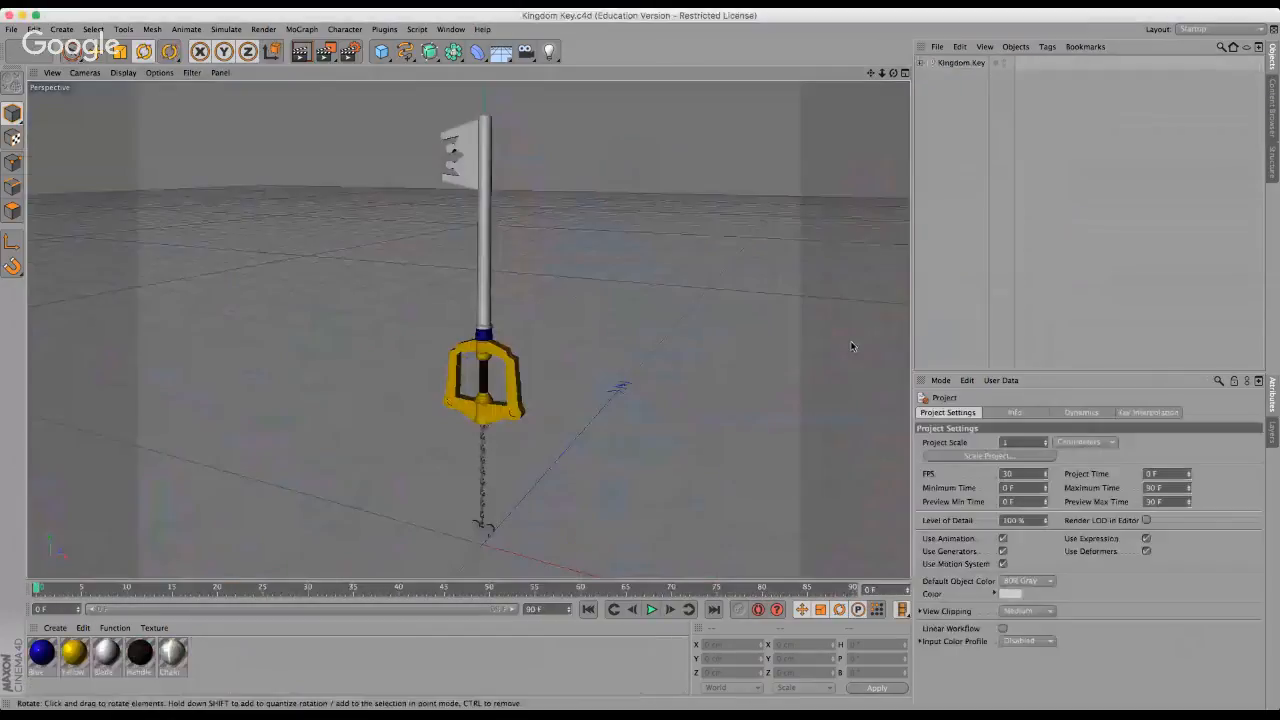
In the Kingdom Key.c4d project, view the Keyblade's handle closer and select the Blue, Yellow, Blade, Handle and Chain materials.
{"action": "scroll", "coordinate": [530, 431], "scroll_direction": "up", "scroll_amount": 3}
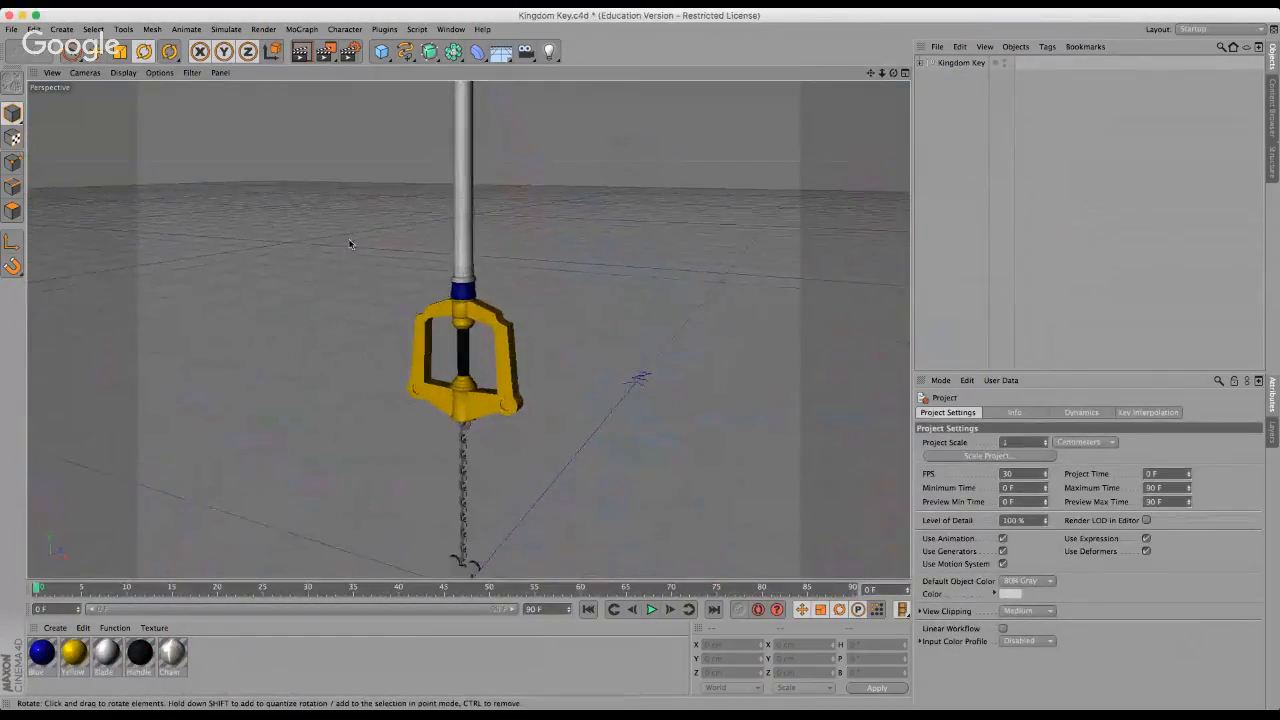
{"action": "left_click_drag", "start_coordinate": [228, 684], "coordinate": [38, 652]}
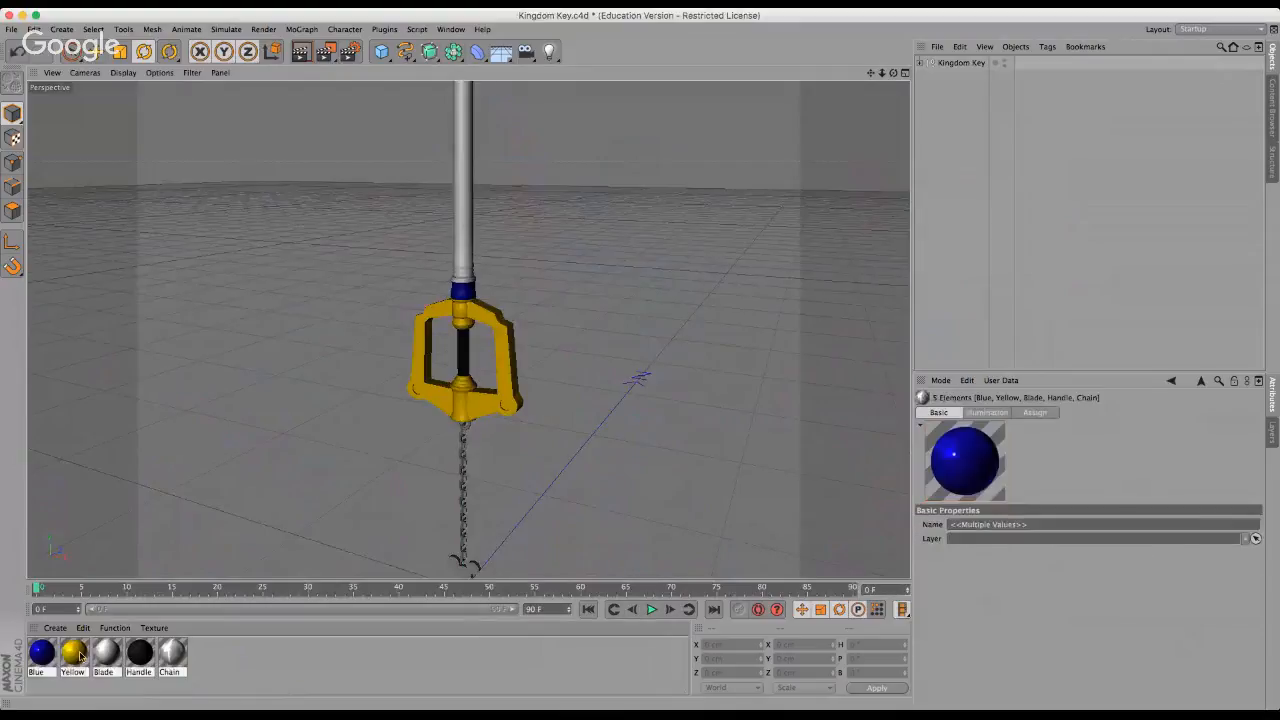
Select all five keyblade materials and examine the Kingdom Key model from its blade teeth to its keychain.
{"action": "left_click", "coordinate": [170, 662]}
{"action": "key", "text": "super+a"}
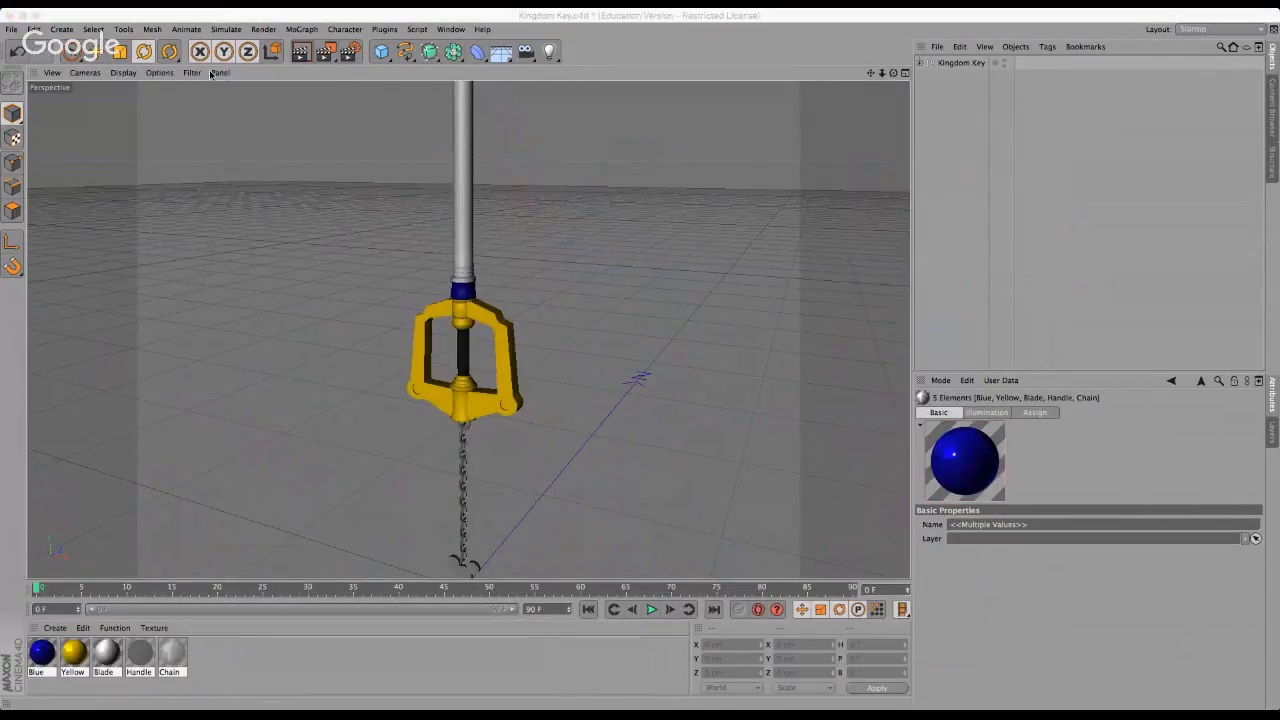
{"action": "left_click_drag", "start_coordinate": [572, 498], "coordinate": [490, 329], "text": "alt"}
{"action": "scroll", "coordinate": [490, 329], "scroll_direction": "up", "scroll_amount": 8}
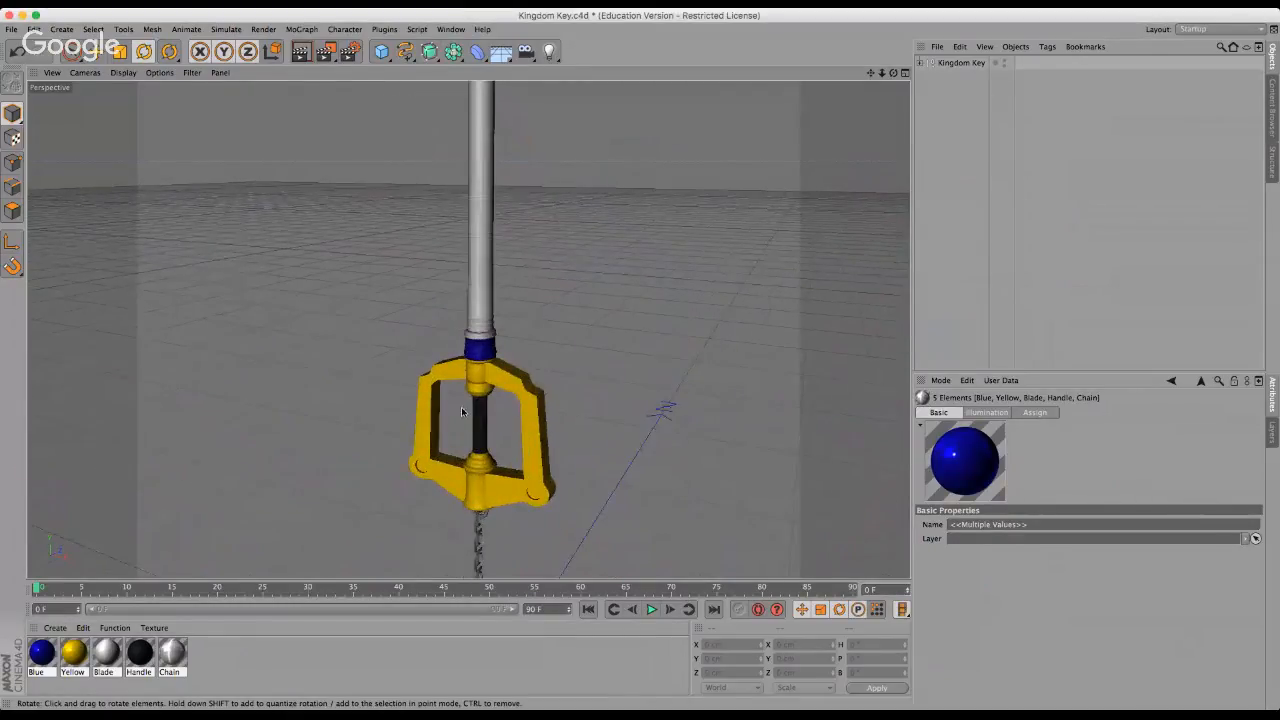
{"action": "scroll", "coordinate": [462, 409], "scroll_direction": "down", "scroll_amount": 5}
{"action": "scroll", "coordinate": [475, 390], "scroll_direction": "down", "scroll_amount": 2}
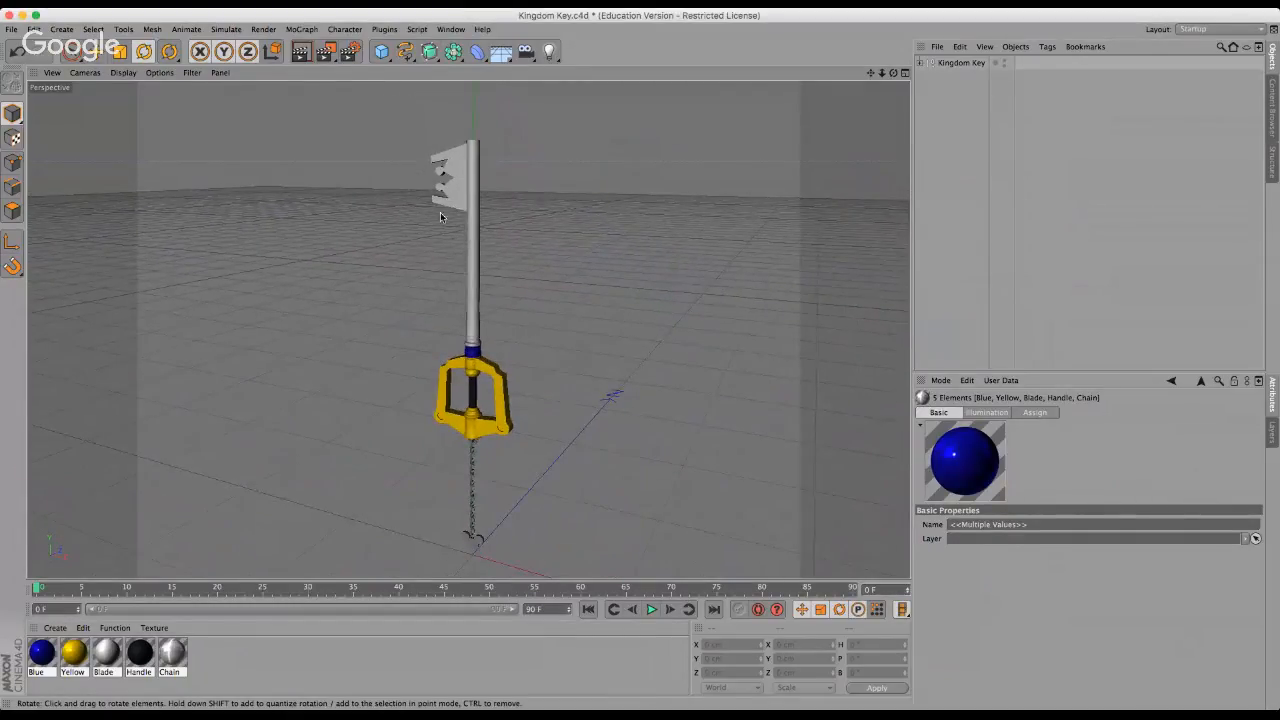
{"action": "scroll", "coordinate": [446, 260], "scroll_direction": "up", "scroll_amount": 1}
{"action": "scroll", "coordinate": [493, 405], "scroll_direction": "up", "scroll_amount": 2}
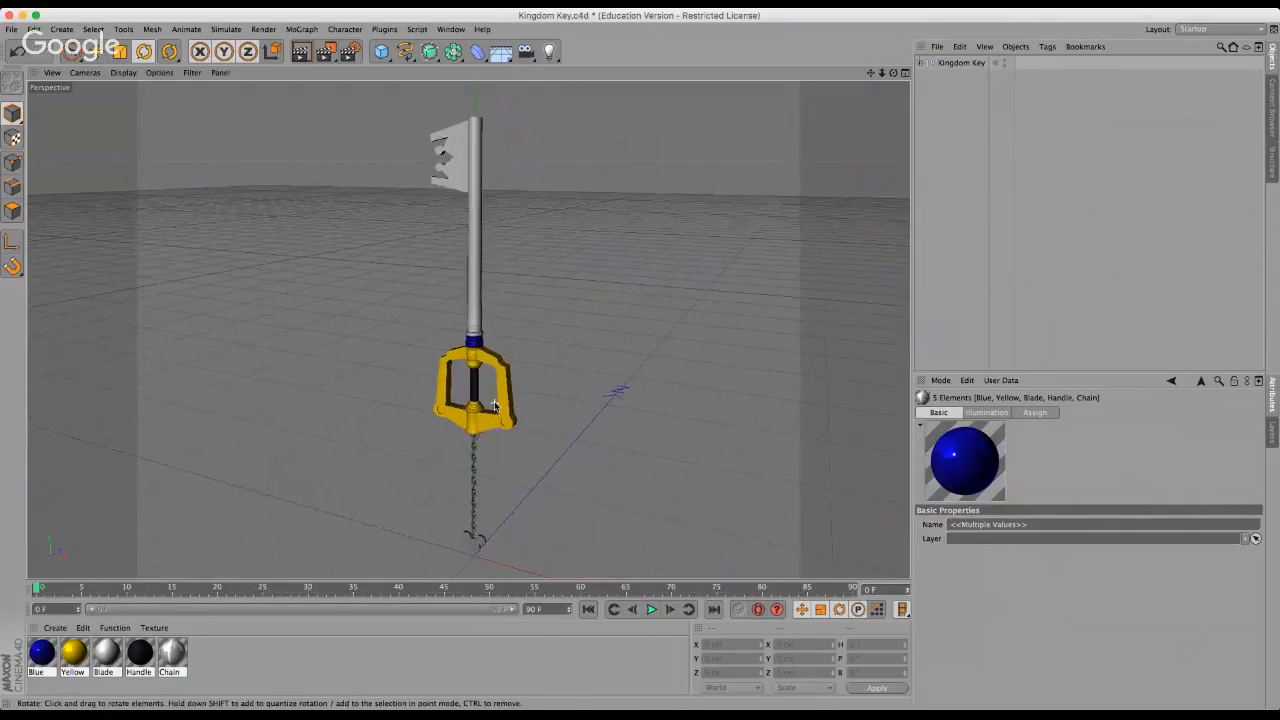
{"action": "scroll", "coordinate": [494, 407], "scroll_direction": "up", "scroll_amount": 1}
{"action": "scroll", "coordinate": [494, 405], "scroll_direction": "up", "scroll_amount": 1}
{"action": "scroll", "coordinate": [524, 343], "scroll_direction": "up", "scroll_amount": 1}
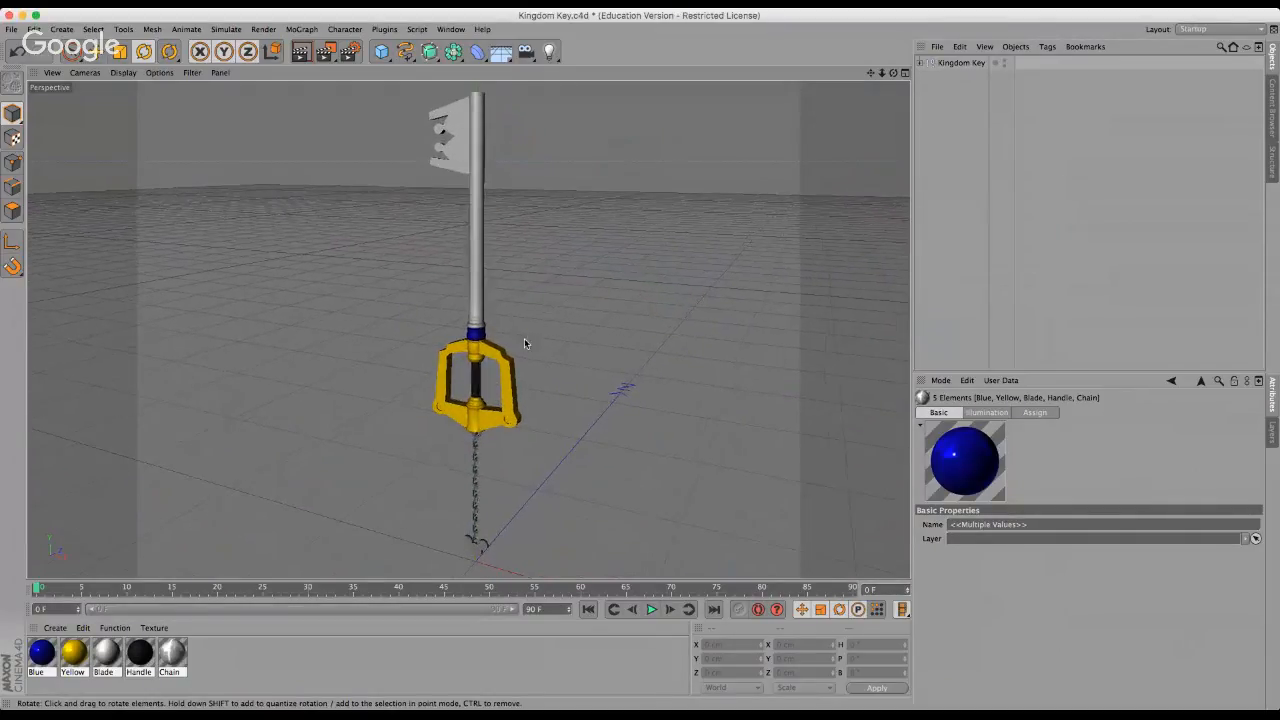
{"action": "left_click_drag", "start_coordinate": [894, 73], "coordinate": [641, 357]}
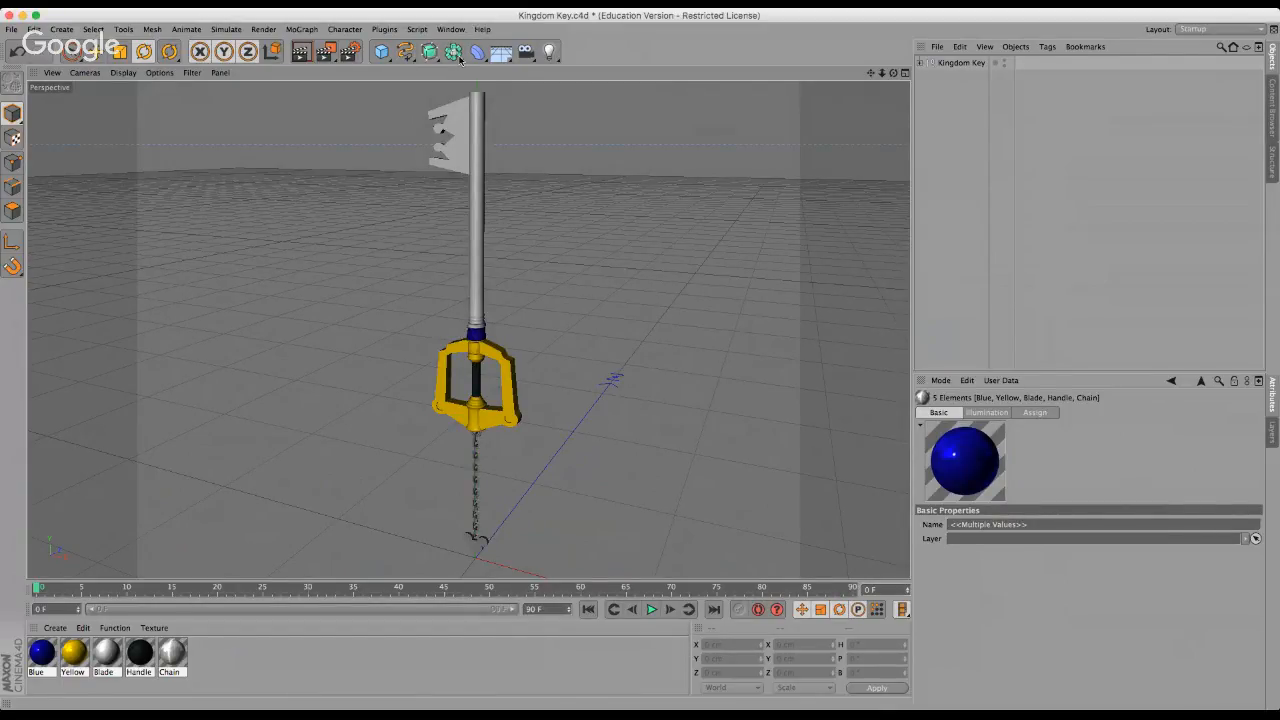
Render the full Kingdom Key in the active perspective view to inspect its materials.
{"action": "left_click", "coordinate": [302, 54]}
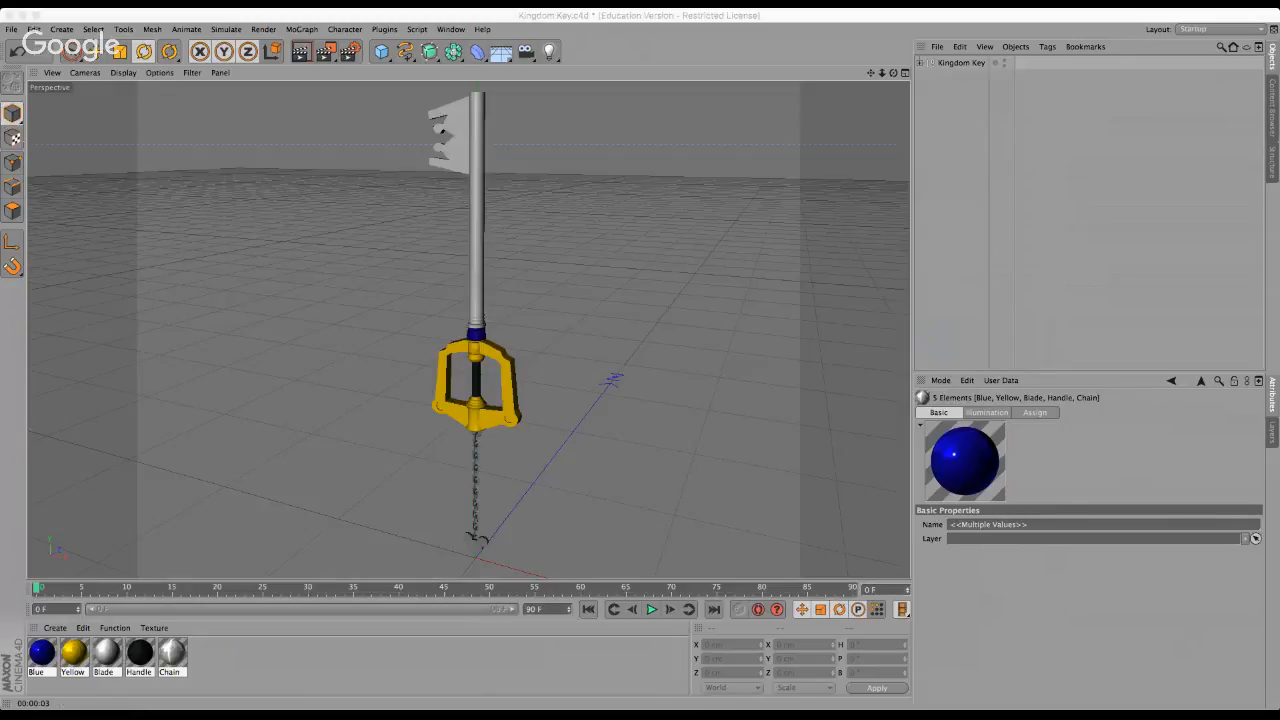
{"action": "left_click", "coordinate": [22, 18]}
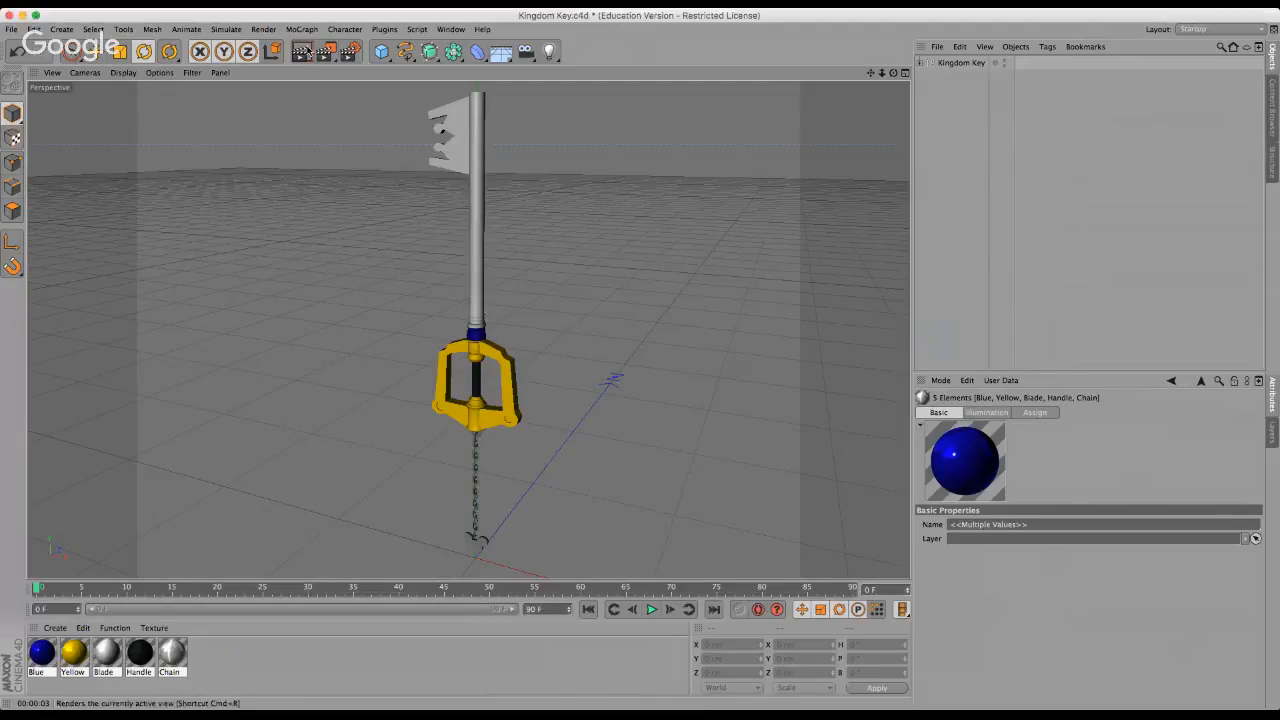
{"action": "left_click", "coordinate": [303, 50]}
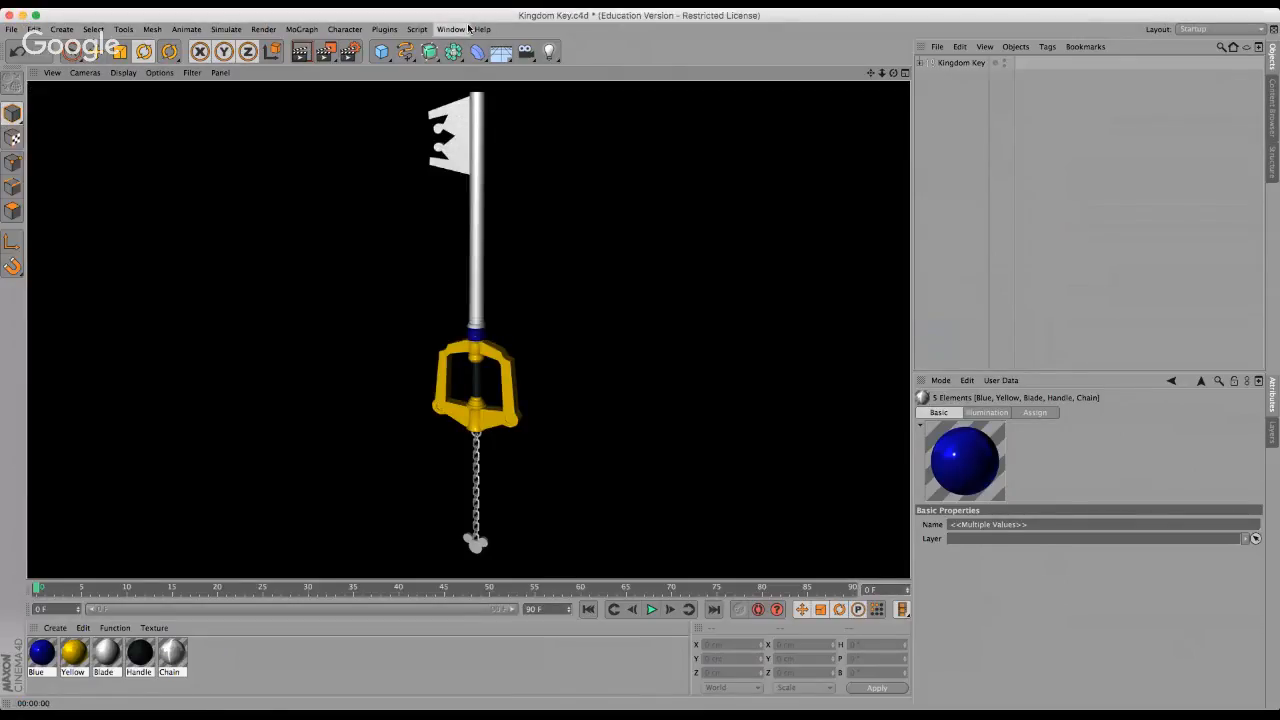
{"action": "left_click", "coordinate": [471, 104]}
{"action": "middle_click_drag", "start_coordinate": [471, 104], "coordinate": [490, 188], "text": "alt"}
{"action": "scroll", "coordinate": [485, 178], "scroll_direction": "down", "scroll_amount": 4}
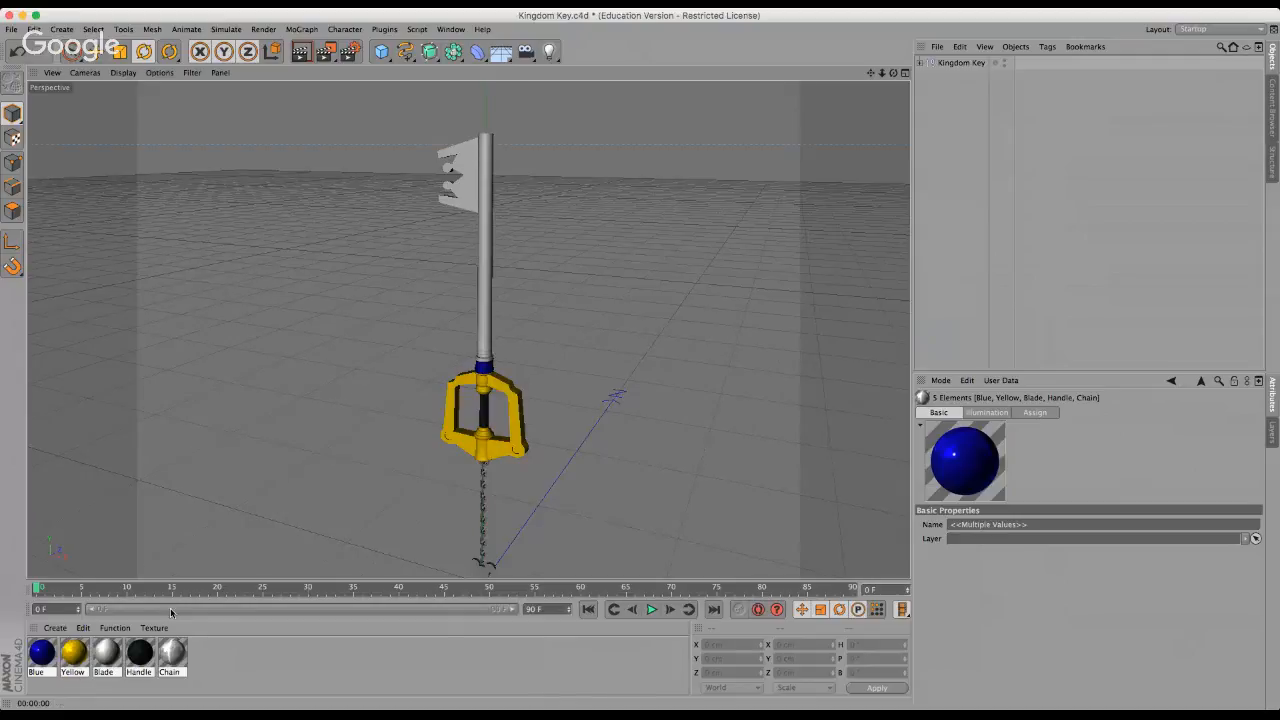
Inspect the properties of the Chain and Blade materials.
{"action": "left_click", "coordinate": [170, 656]}
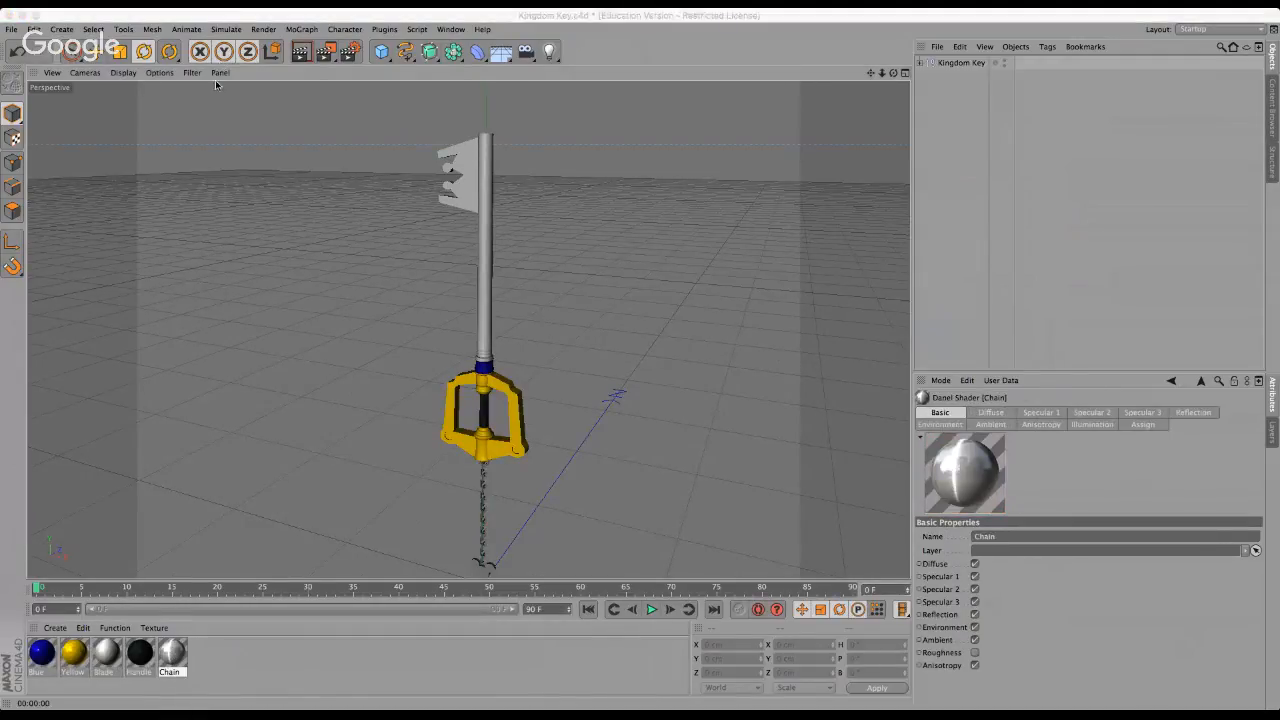
{"action": "left_click", "coordinate": [106, 656]}
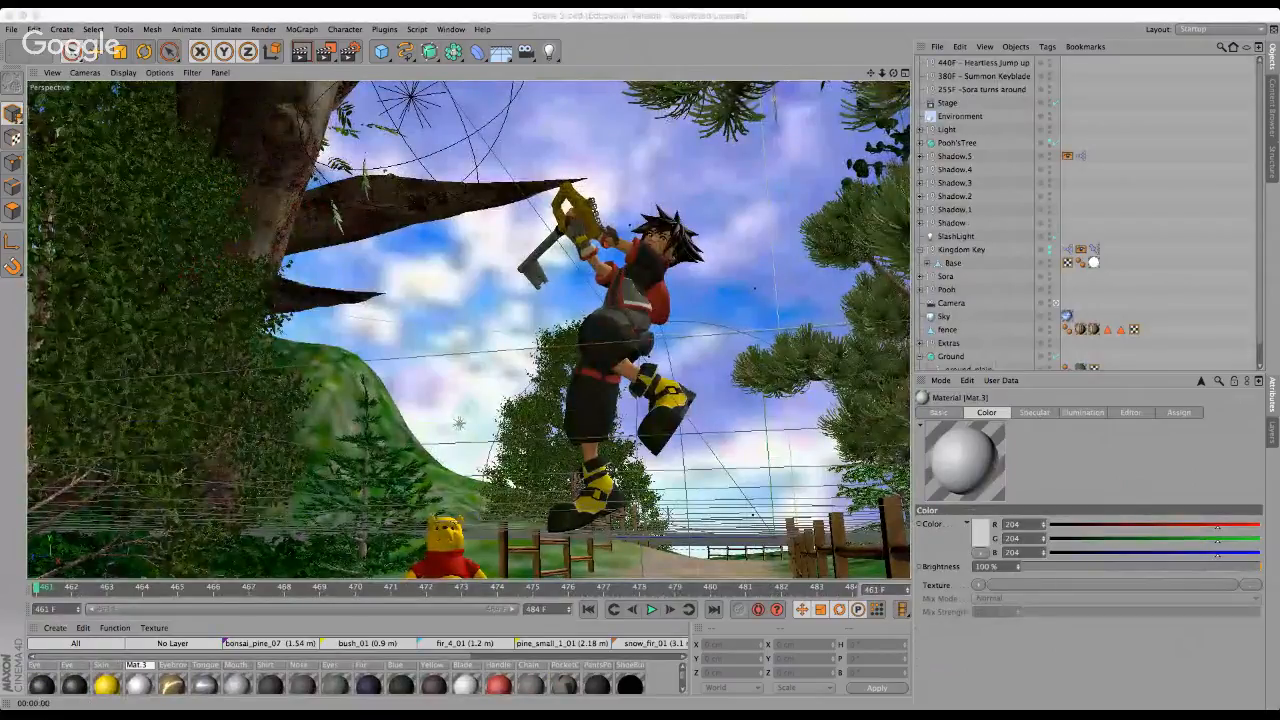
Switch to Scene 3.c4d and scrub Sora's jump attack to frame 482, returning to frame 461.
{"action": "left_click", "coordinate": [671, 18]}
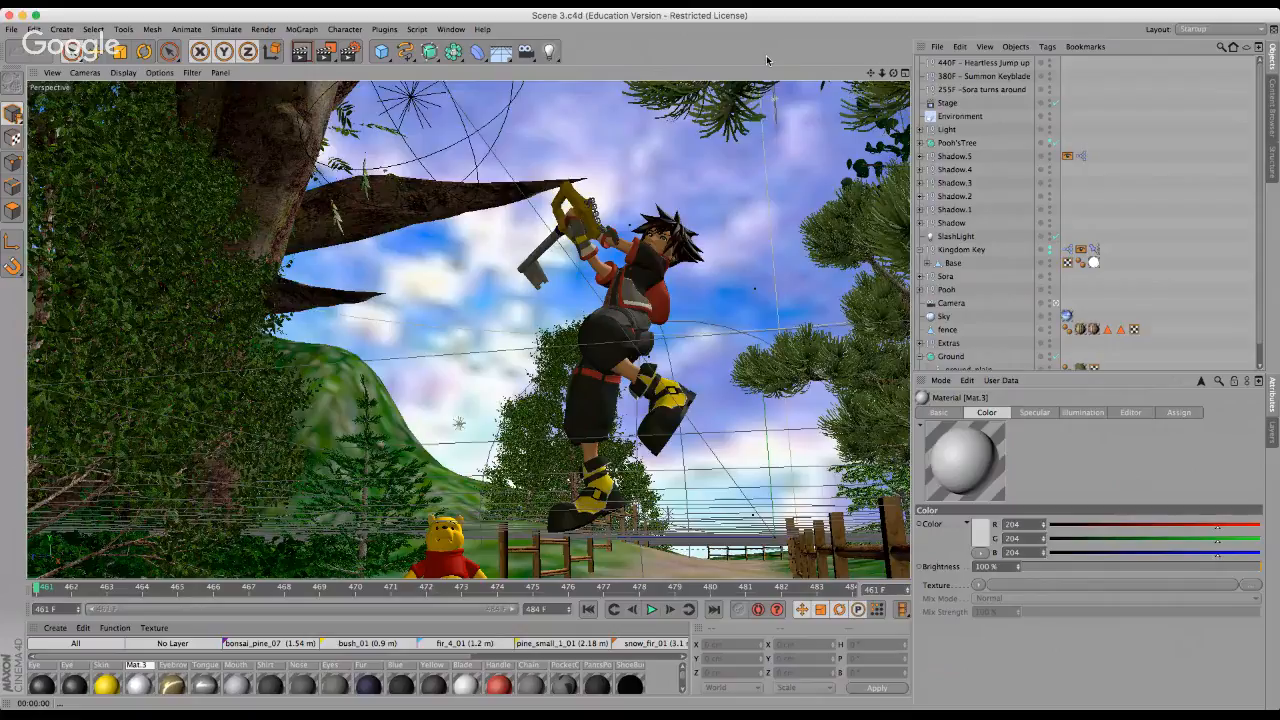
{"action": "left_click", "coordinate": [598, 588]}
{"action": "left_click", "coordinate": [782, 588]}
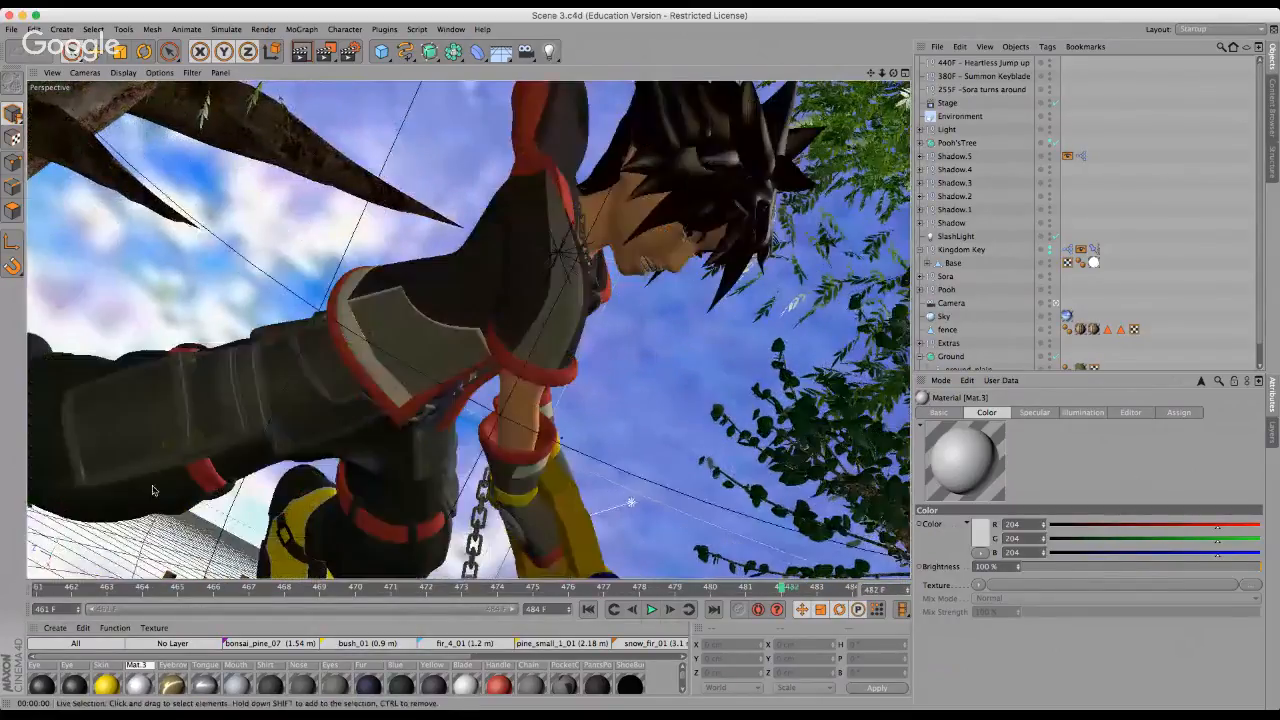
{"action": "left_click", "coordinate": [36, 589]}
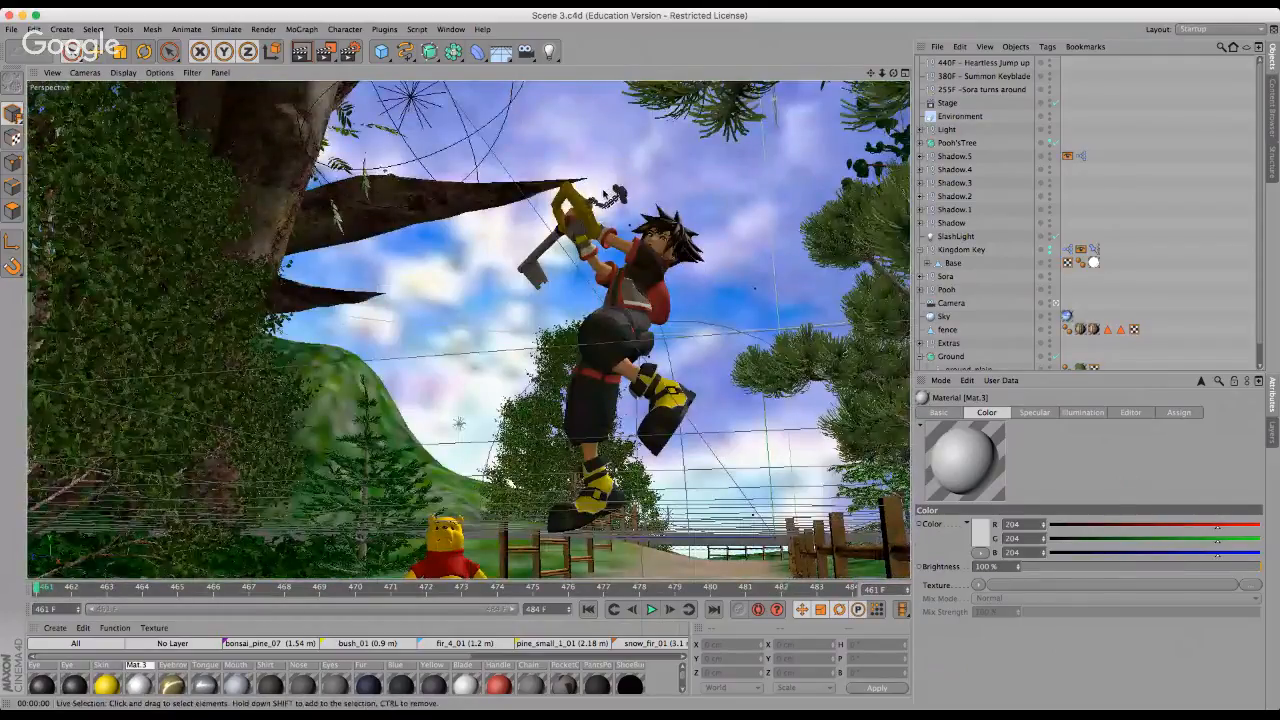
{"action": "scroll", "coordinate": [615, 216], "scroll_direction": "up", "scroll_amount": 2}
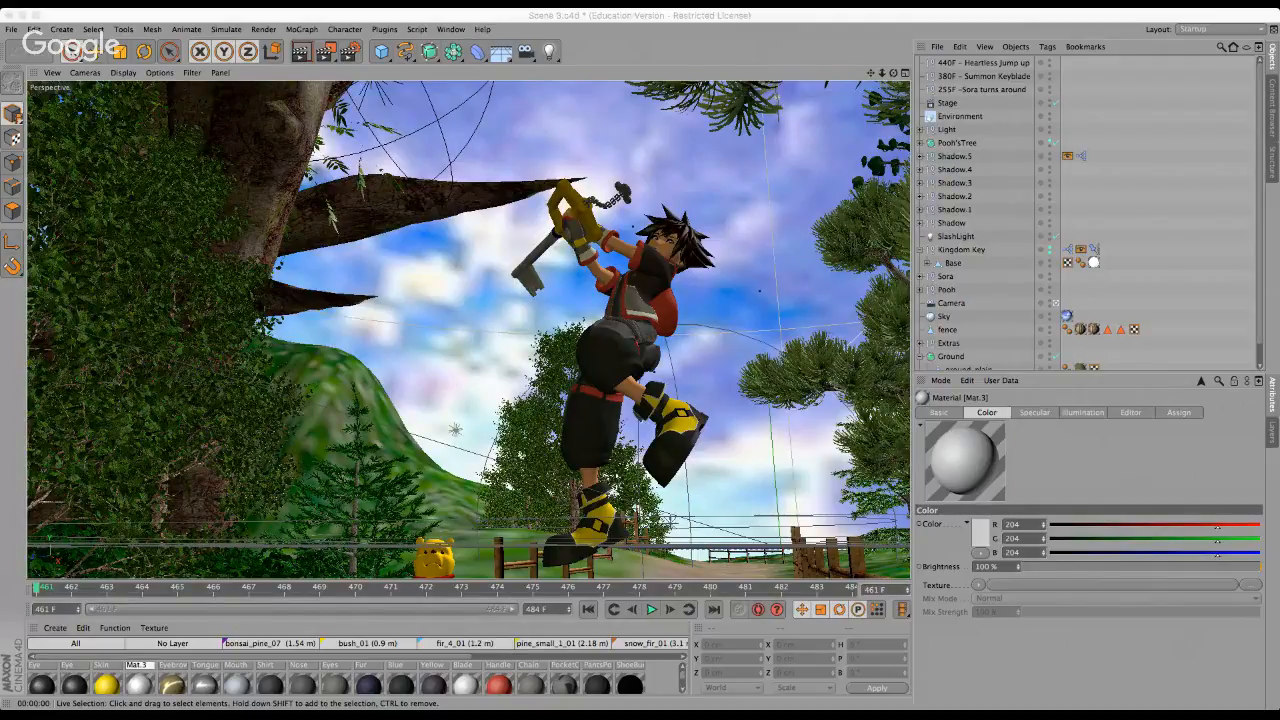
{"action": "left_click", "coordinate": [733, 51]}
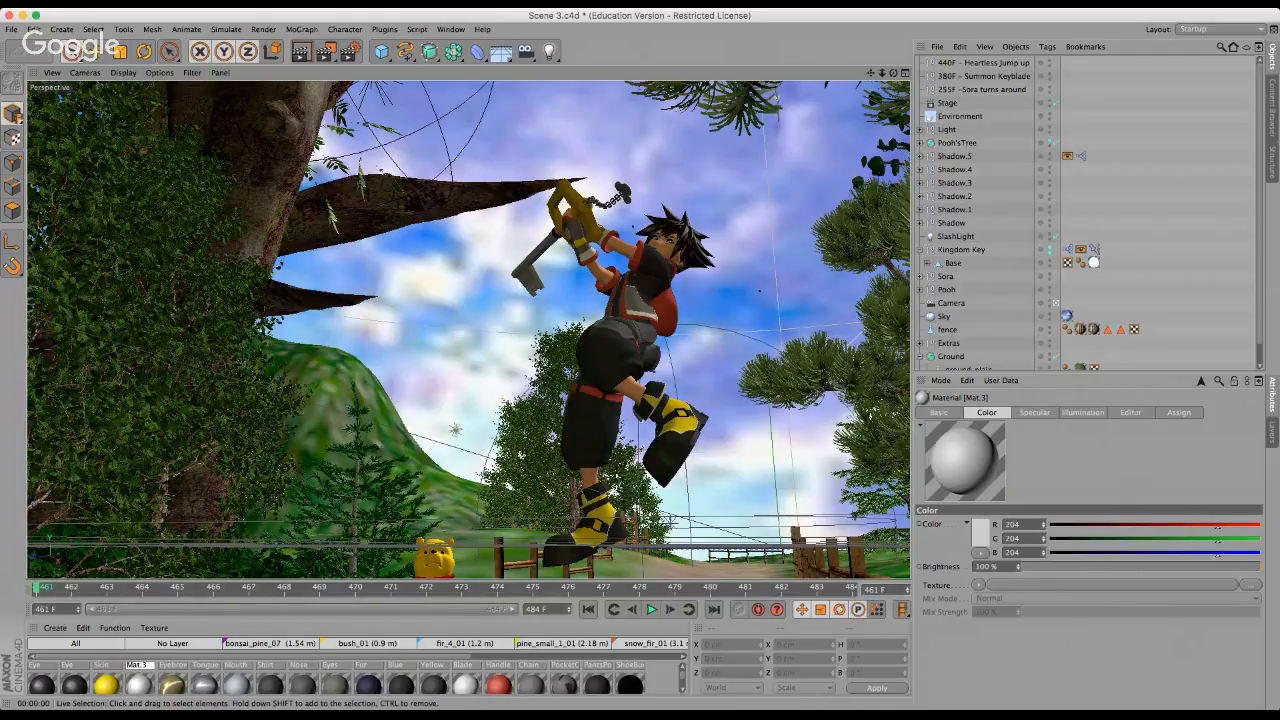
{"action": "left_click", "coordinate": [22, 708]}
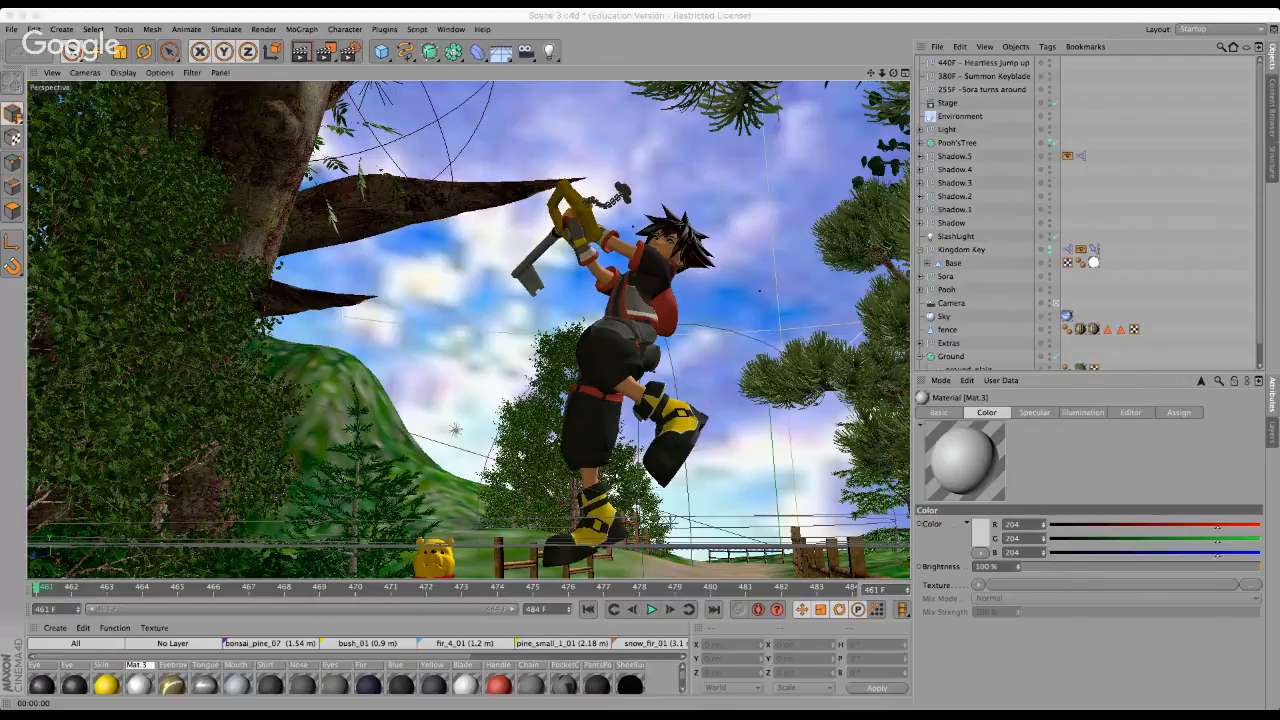
{"action": "left_click", "coordinate": [756, 37]}
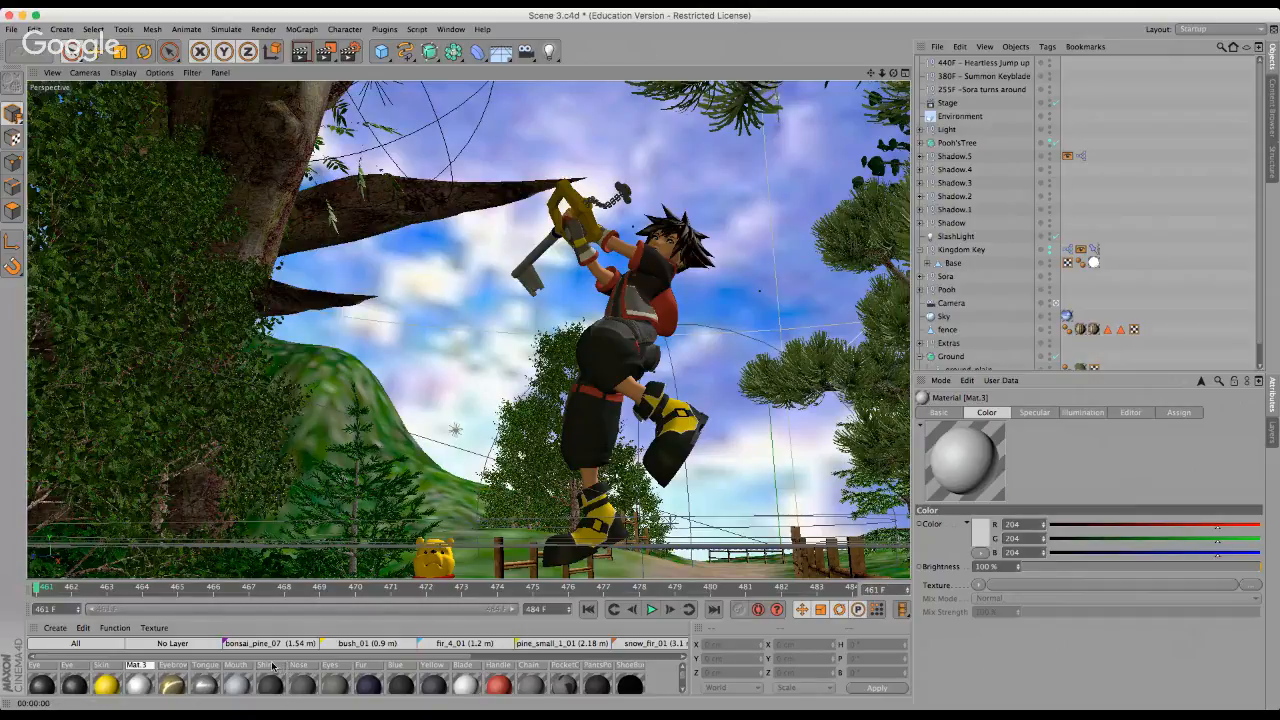
Look through the scene's material swatches down to the ground material.
{"action": "scroll", "coordinate": [256, 682], "scroll_direction": "down", "scroll_amount": 2}
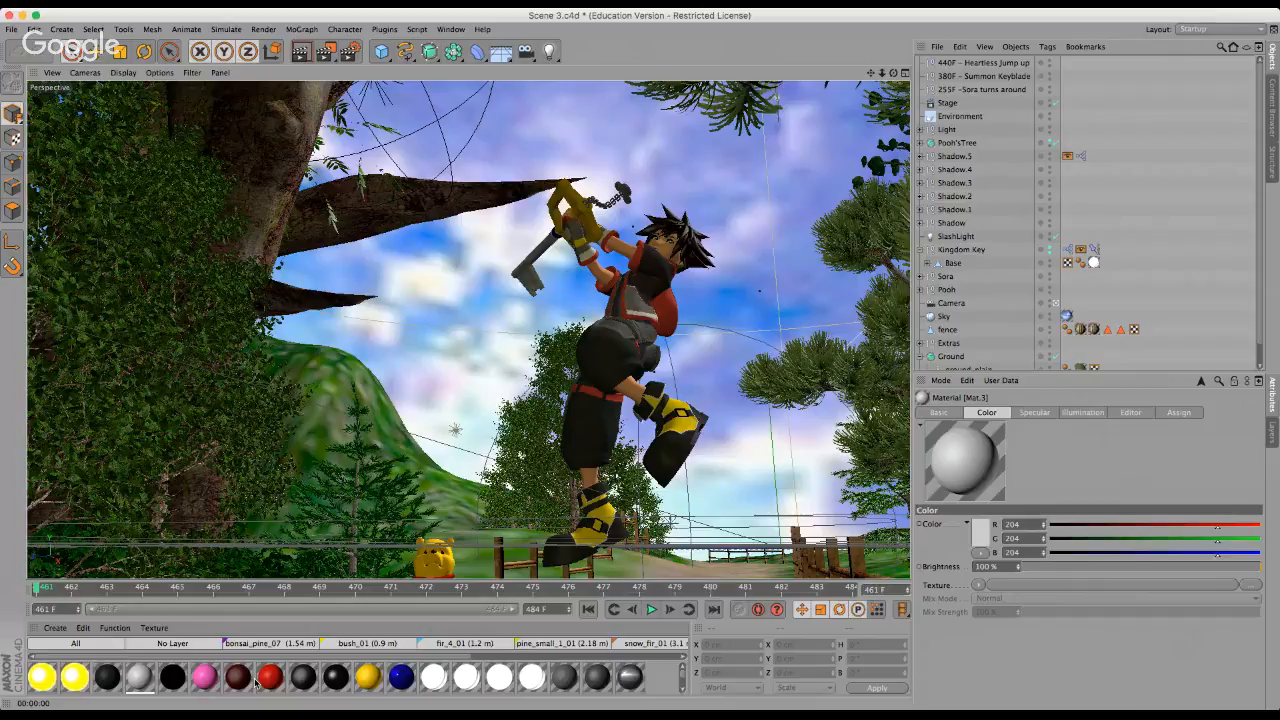
{"action": "scroll", "coordinate": [254, 688], "scroll_direction": "down", "scroll_amount": 3}
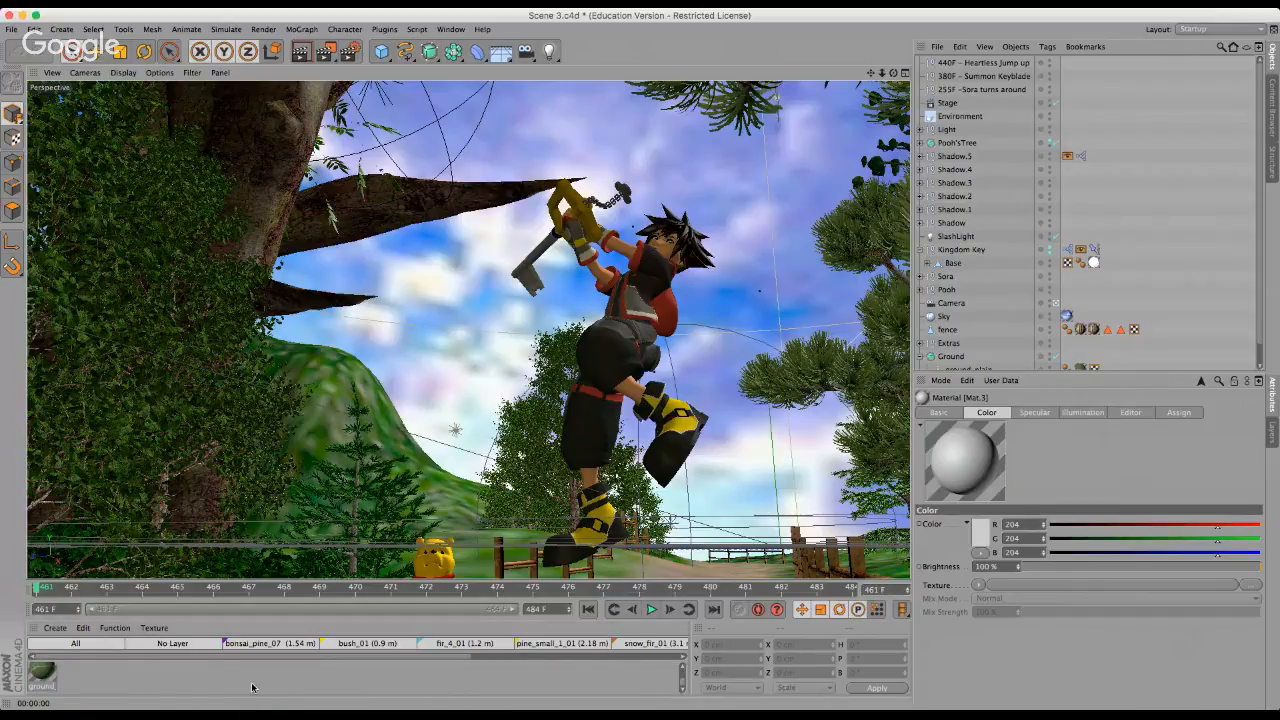
{"action": "scroll", "coordinate": [255, 688], "scroll_direction": "up", "scroll_amount": 2}
{"action": "scroll", "coordinate": [230, 690], "scroll_direction": "down", "scroll_amount": 3}
{"action": "scroll", "coordinate": [220, 693], "scroll_direction": "up", "scroll_amount": 2}
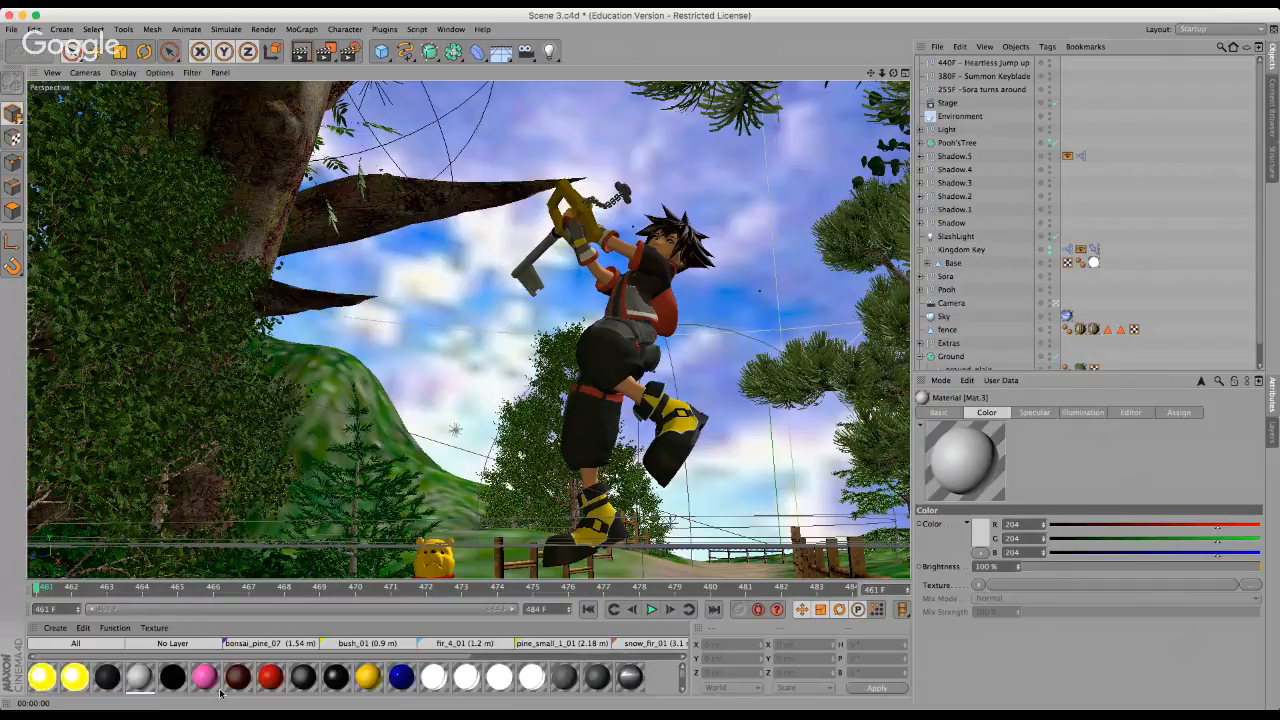
{"action": "scroll", "coordinate": [220, 693], "scroll_direction": "down", "scroll_amount": 4}
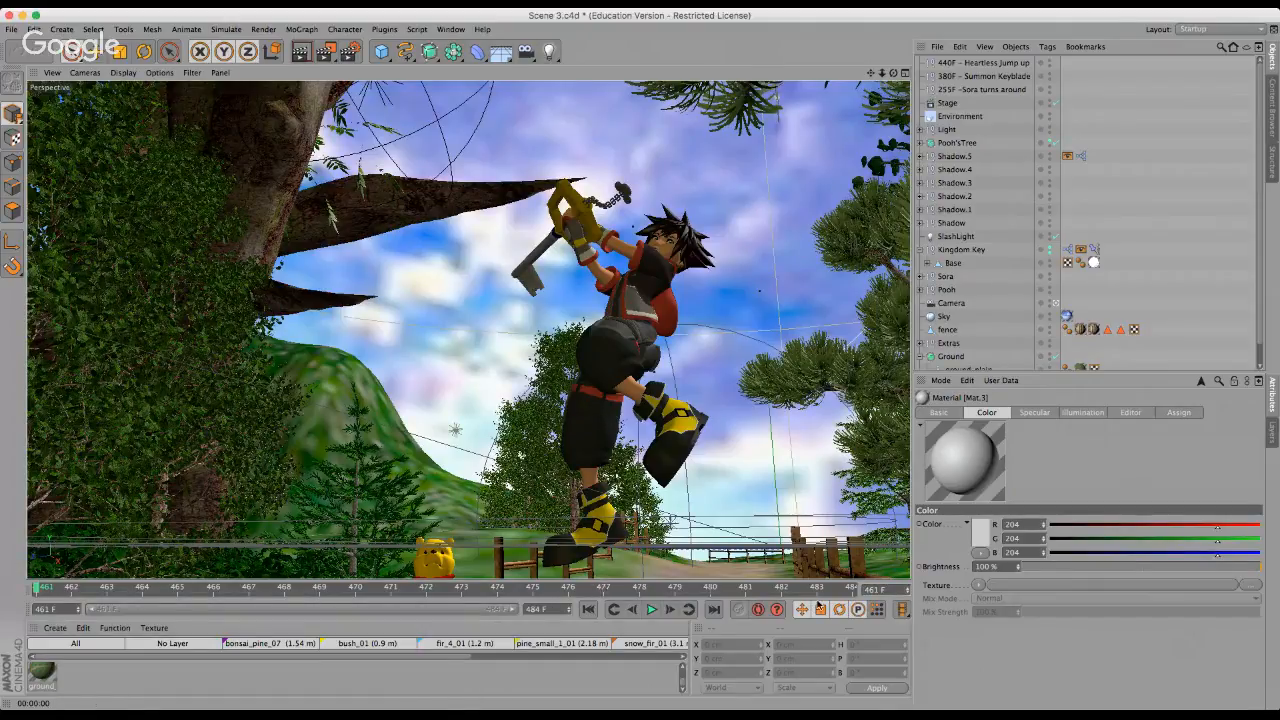
Scrub the animation to its last frame, 484, and go back to frame 461.
{"action": "left_click_drag", "start_coordinate": [603, 590], "coordinate": [853, 590]}
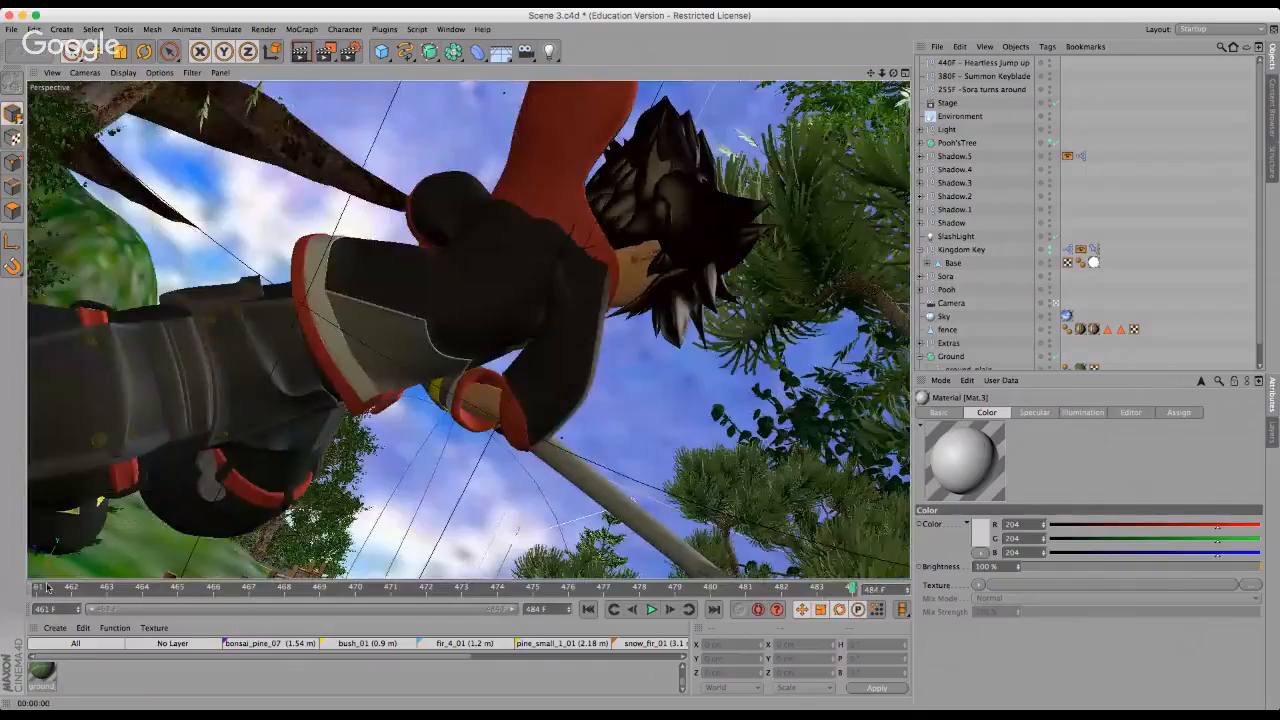
{"action": "left_click", "coordinate": [46, 590]}
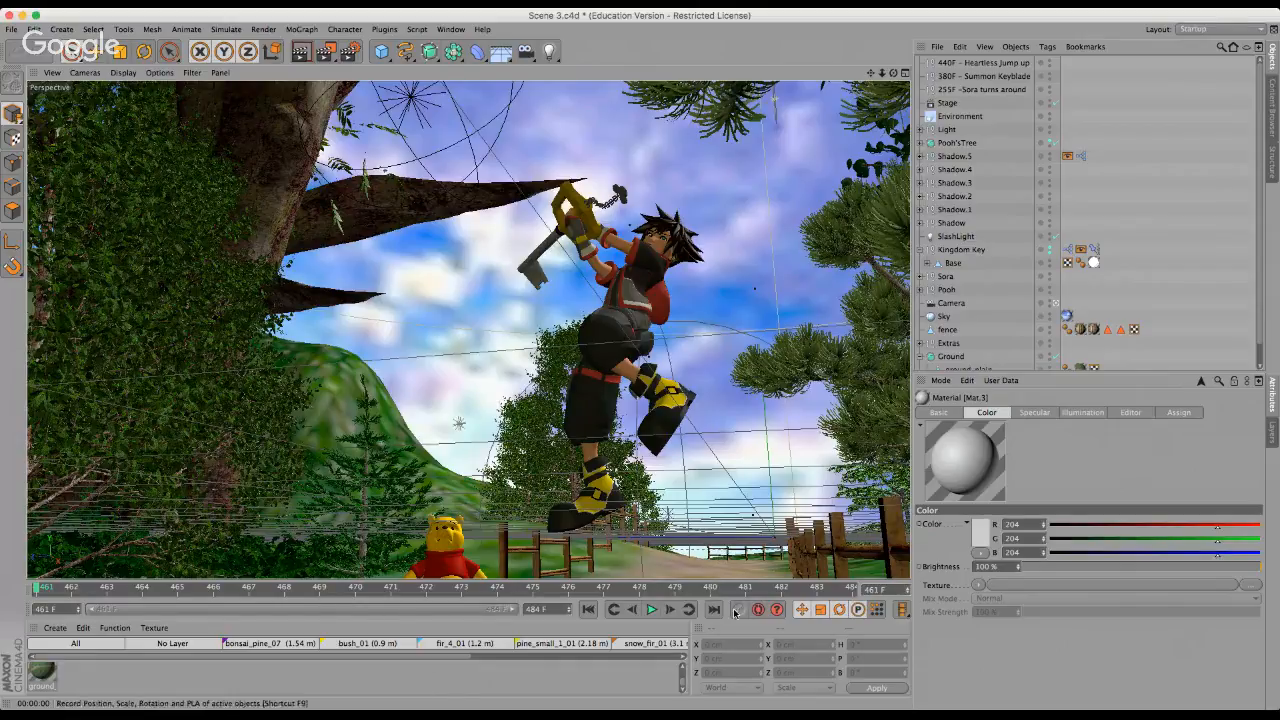
{"action": "mouse_move", "coordinate": [514, 609]}
{"action": "left_mouse_down"}
{"action": "mouse_move", "coordinate": [339, 638]}
{"action": "mouse_move", "coordinate": [397, 604]}
{"action": "mouse_move", "coordinate": [512, 609]}
{"action": "left_mouse_up"}
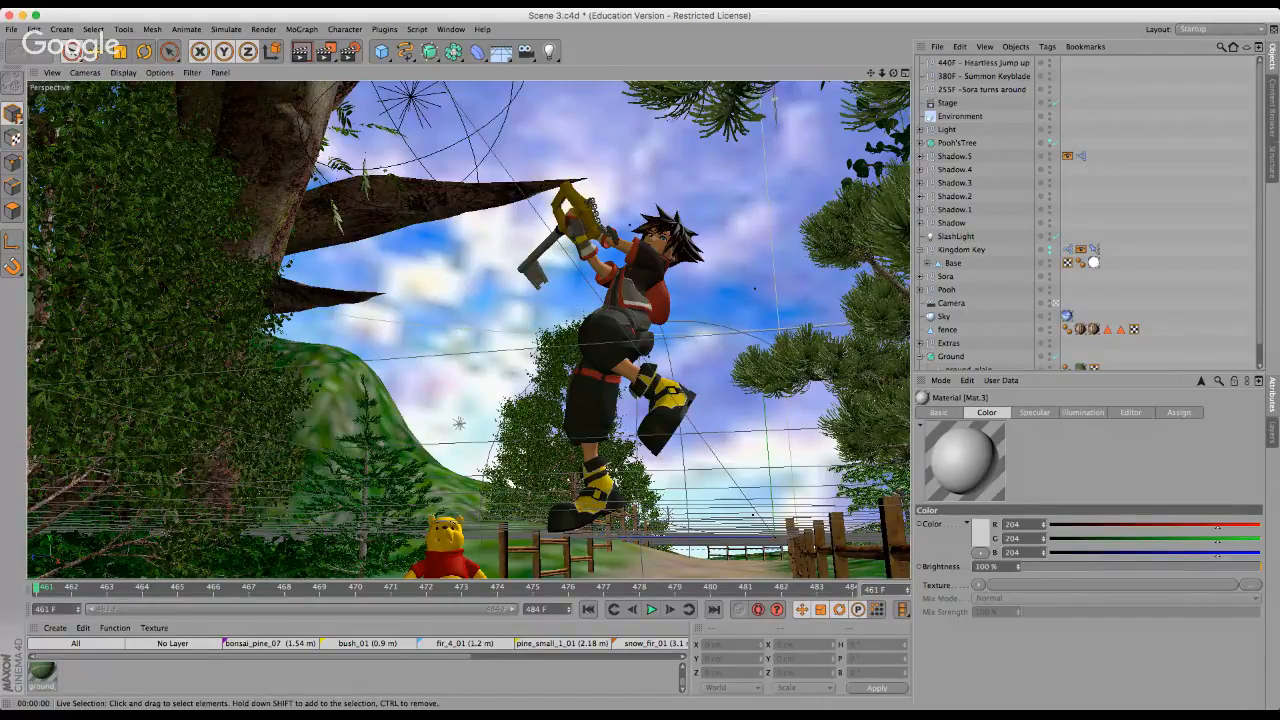
{"action": "left_click", "coordinate": [71, 22]}
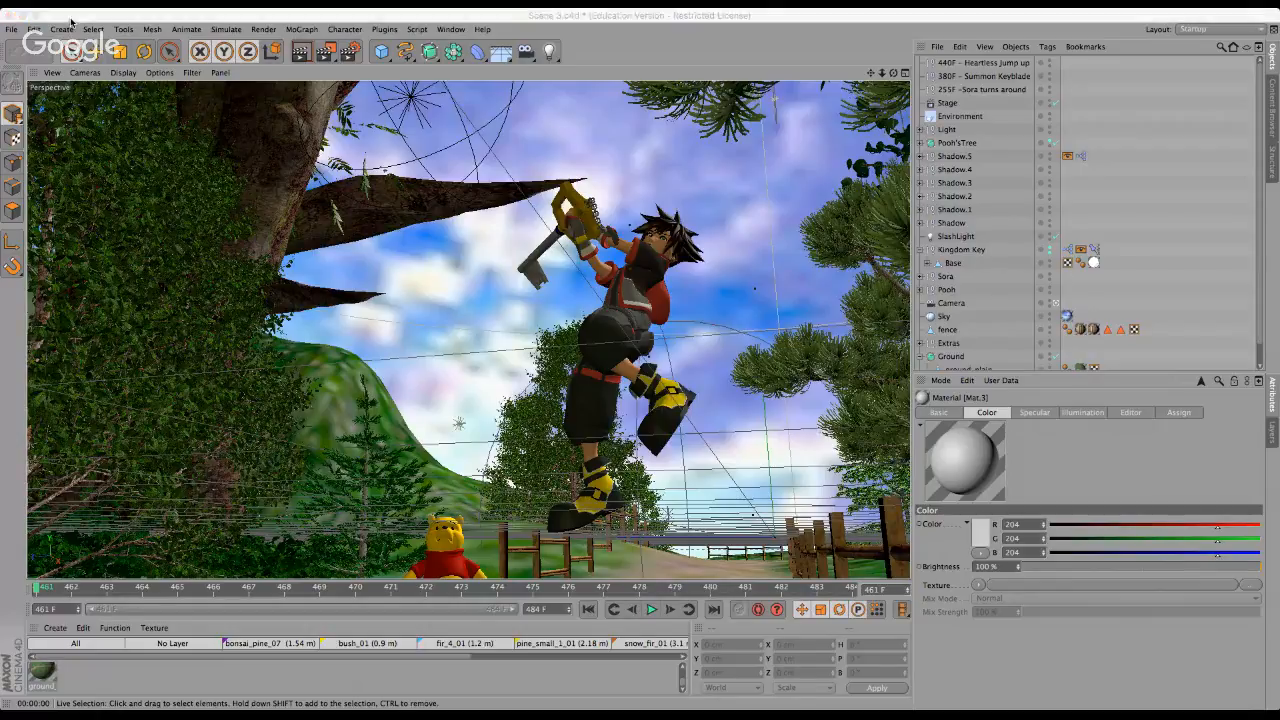
{"action": "left_click", "coordinate": [798, 291]}
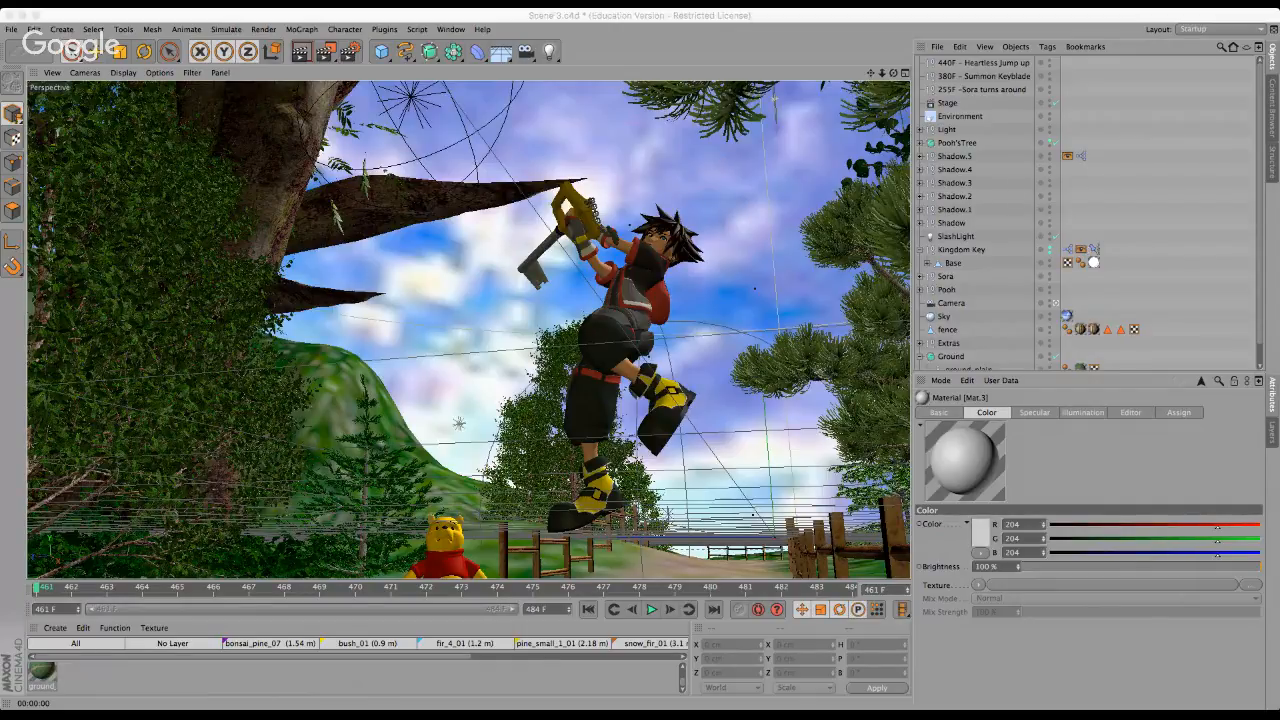
{"action": "left_click", "coordinate": [748, 35]}
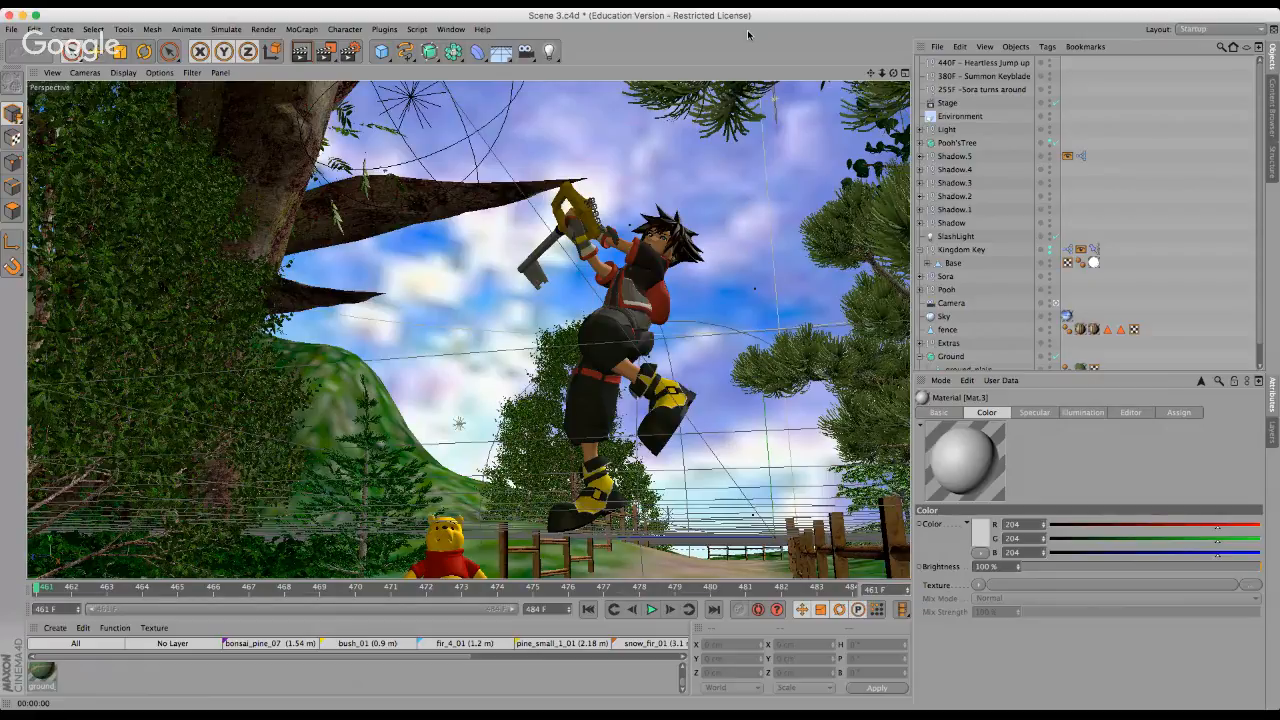
Review Sora's keyblade swing at frames 480 and 484, then return to frame 461.
{"action": "left_click", "coordinate": [718, 589]}
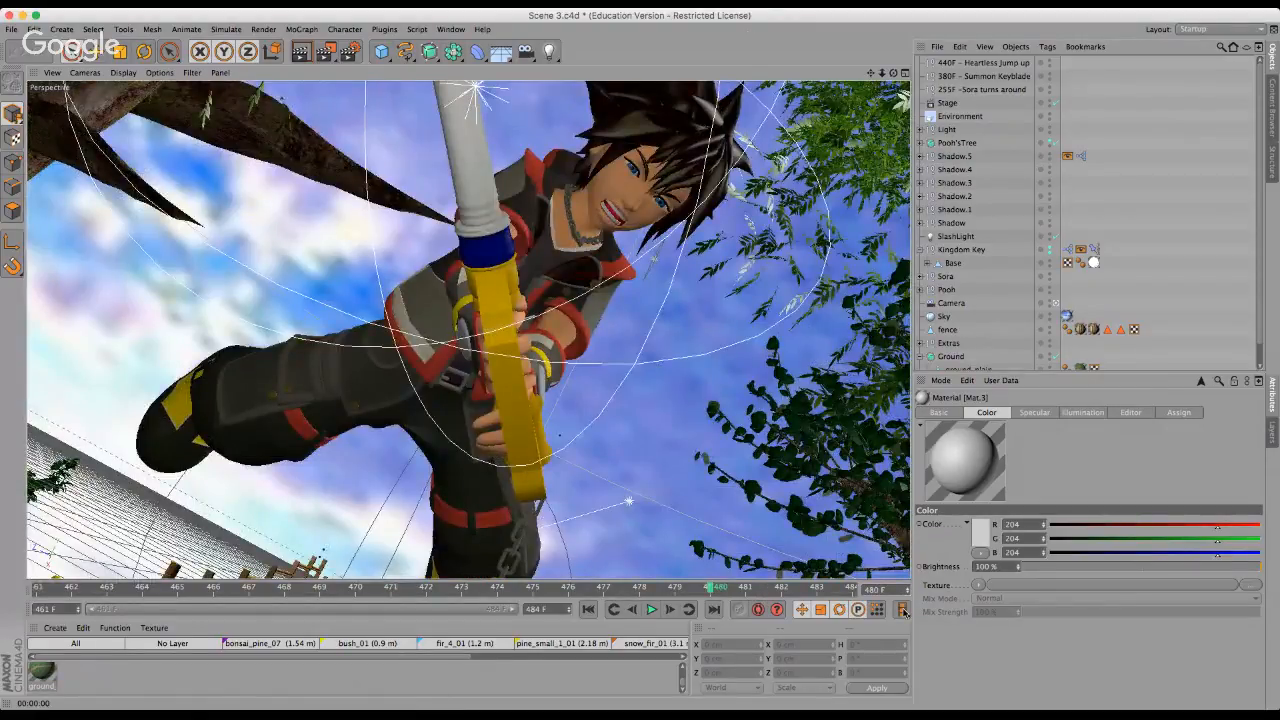
{"action": "left_click", "coordinate": [853, 589]}
{"action": "left_click", "coordinate": [41, 589]}
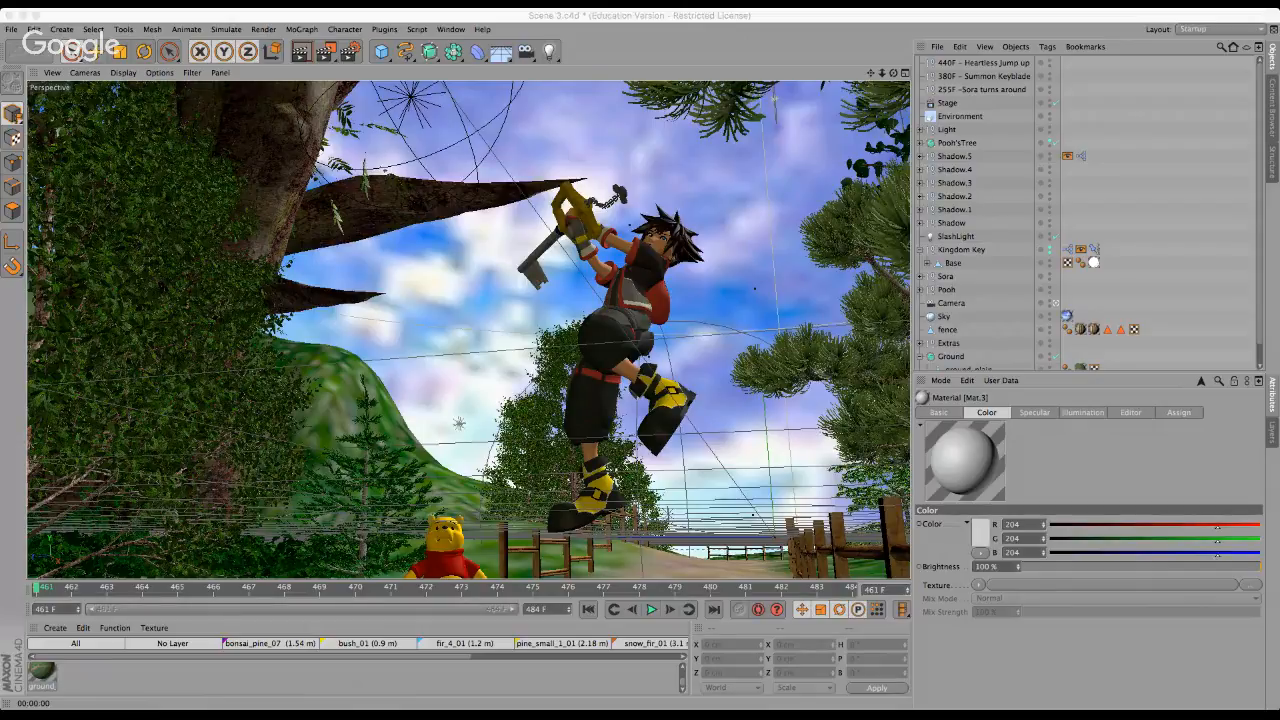
Examine the scene from a wider angle and up close on Pooh's face.
{"action": "left_click", "coordinate": [839, 49]}
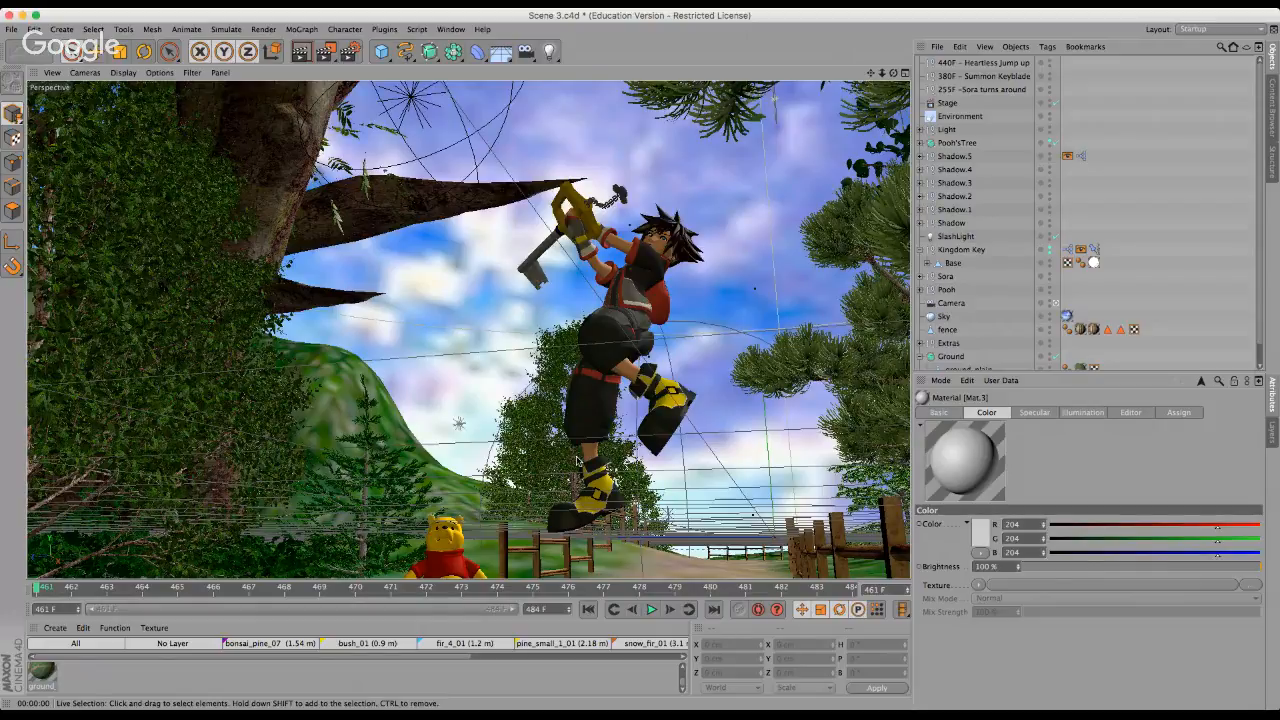
{"action": "right_click_drag", "start_coordinate": [577, 458], "coordinate": [653, 220], "text": "alt"}
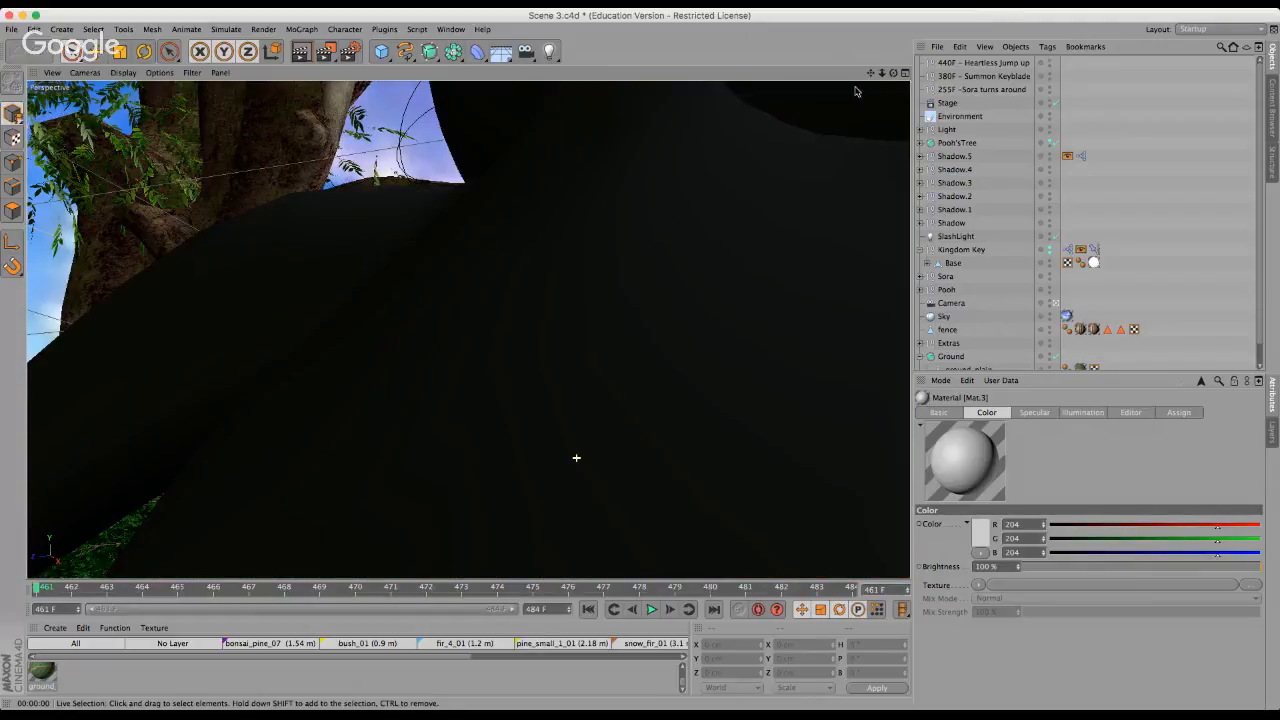
{"action": "left_click_drag", "start_coordinate": [871, 73], "coordinate": [328, 347]}
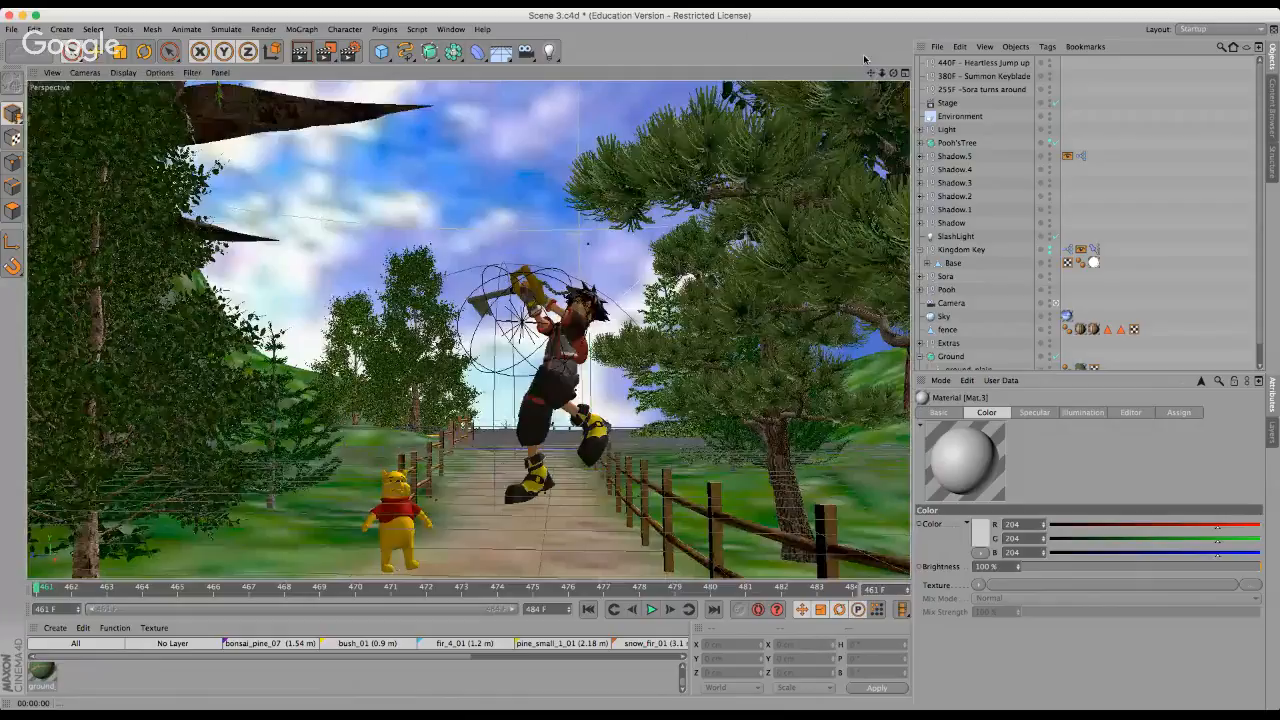
{"action": "mouse_move", "coordinate": [893, 75]}
{"action": "left_mouse_down"}
{"action": "mouse_move", "coordinate": [638, 380]}
{"action": "mouse_move", "coordinate": [641, 367]}
{"action": "mouse_move", "coordinate": [606, 444]}
{"action": "mouse_move", "coordinate": [646, 357]}
{"action": "mouse_move", "coordinate": [723, 334]}
{"action": "mouse_move", "coordinate": [630, 360]}
{"action": "mouse_move", "coordinate": [653, 358]}
{"action": "mouse_move", "coordinate": [643, 363]}
{"action": "left_mouse_up"}
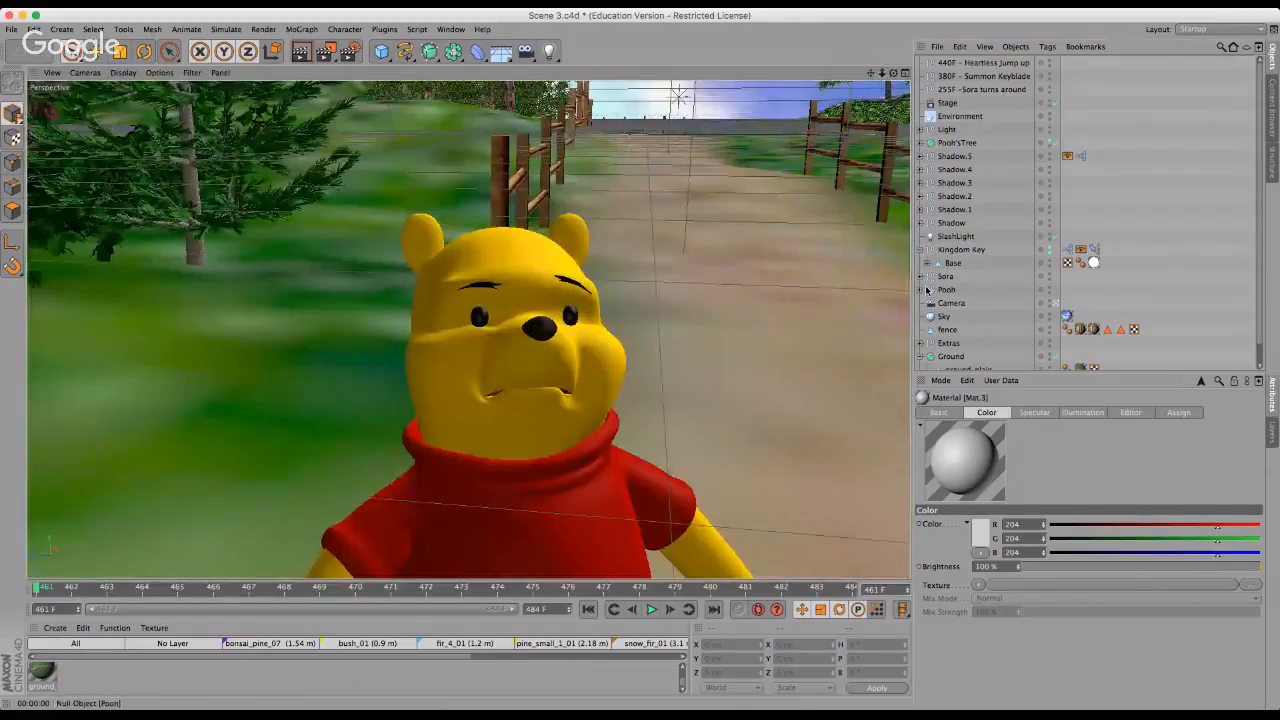
Open the Pose Morph tag on Pooh's head and set the mouth's Close morph to 0% and Oh to 100%.
{"action": "left_click", "coordinate": [921, 290]}
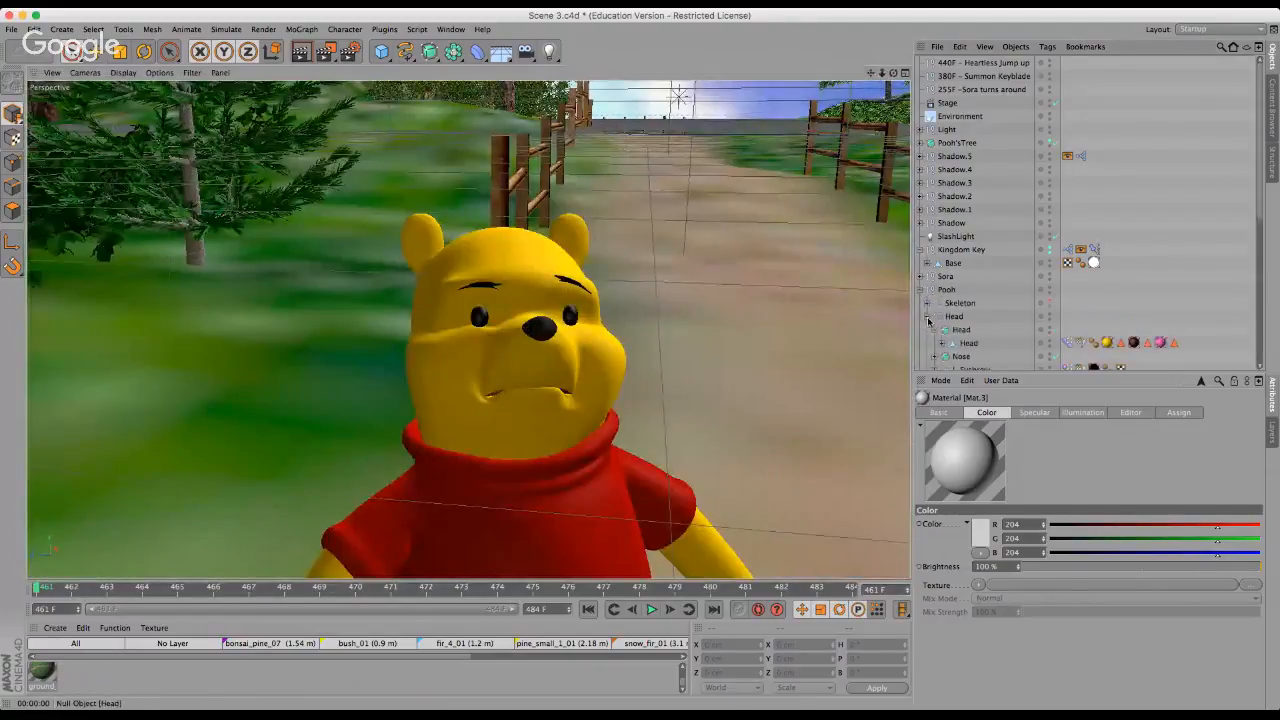
{"action": "left_click", "coordinate": [1067, 342]}
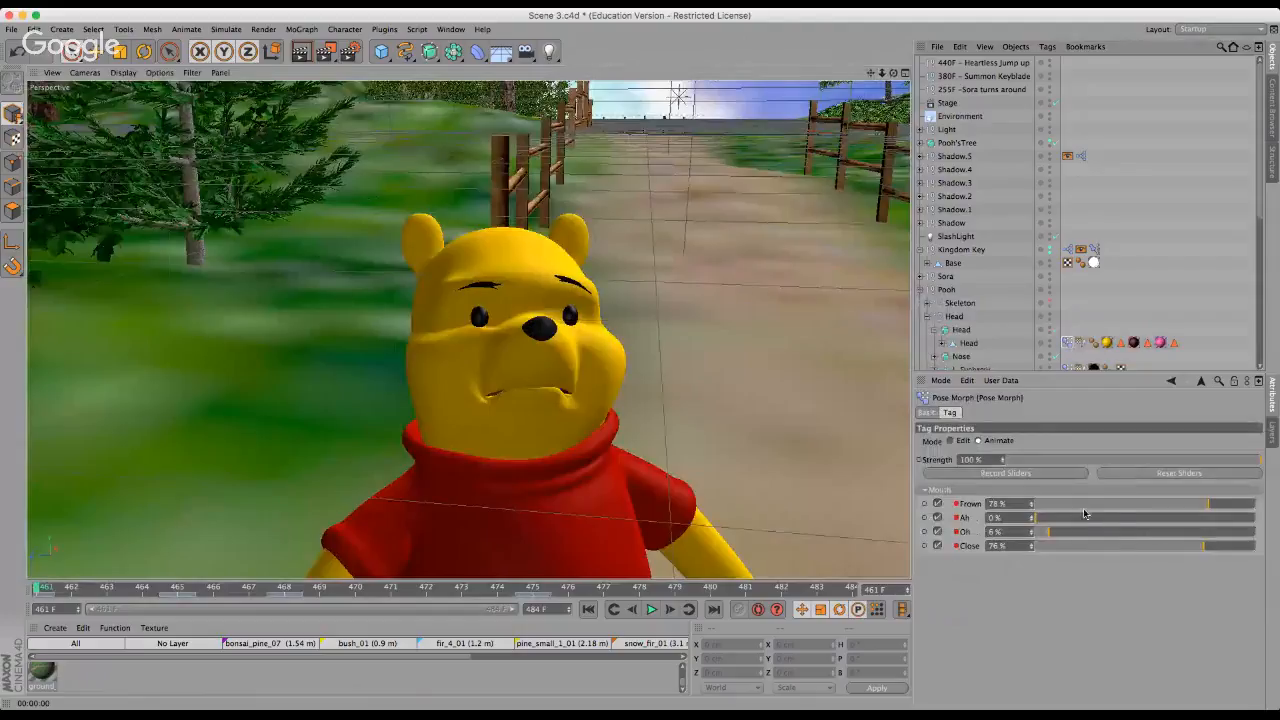
{"action": "left_click_drag", "start_coordinate": [1080, 545], "coordinate": [948, 564]}
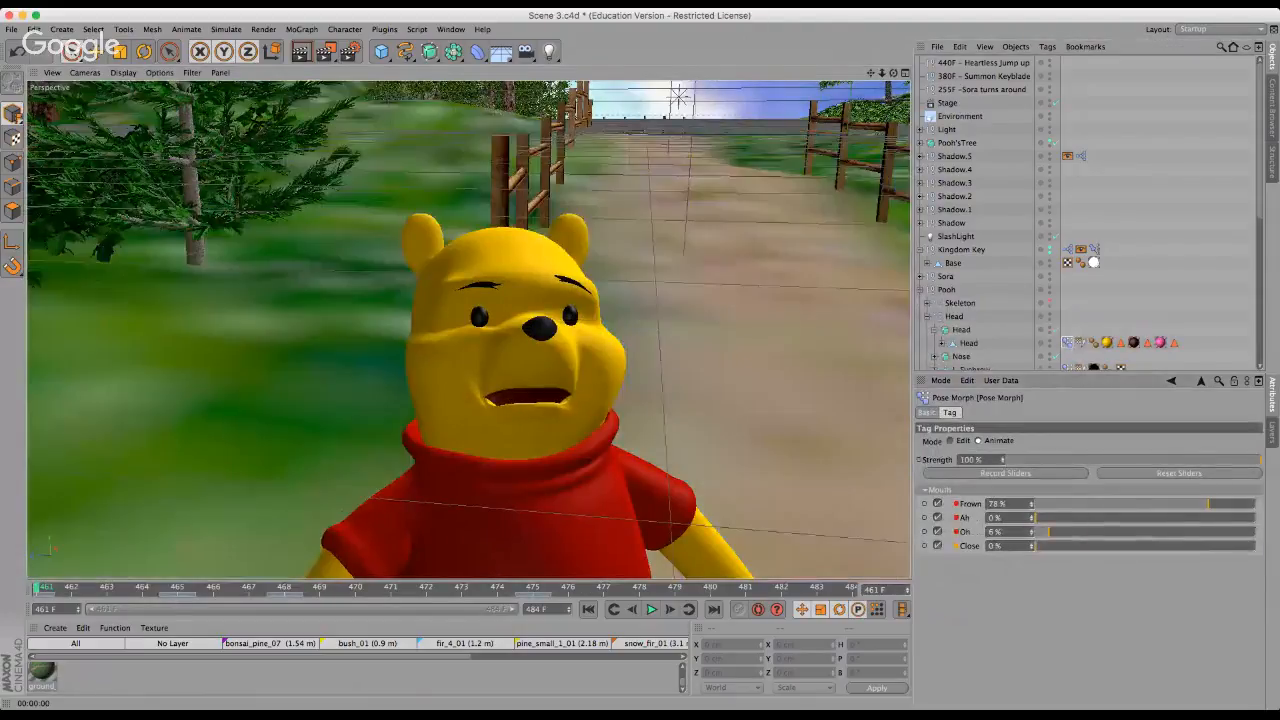
{"action": "left_click_drag", "start_coordinate": [1210, 536], "coordinate": [1276, 548]}
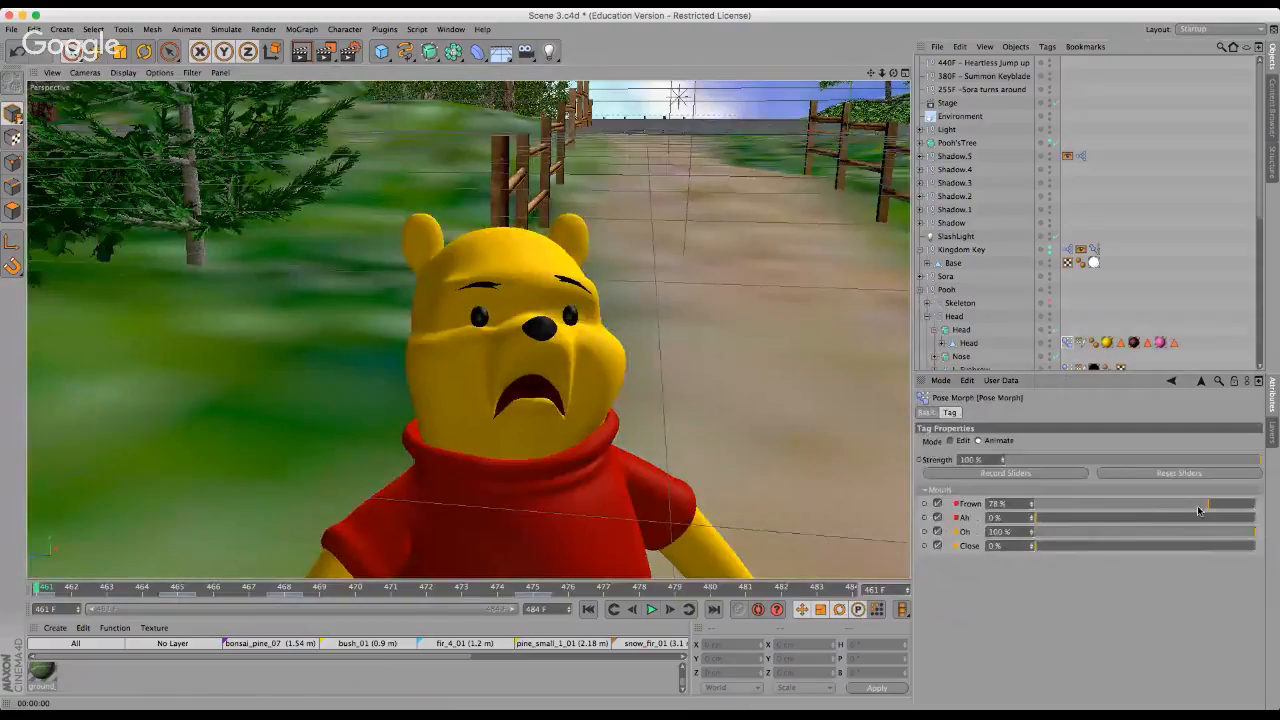
Try a Frown strength of 82% on Pooh's mouth, return it to 78%, and set the Ah morph to 100%.
{"action": "mouse_move", "coordinate": [1197, 505]}
{"action": "left_mouse_down"}
{"action": "mouse_move", "coordinate": [1259, 505]}
{"action": "mouse_move", "coordinate": [1207, 504]}
{"action": "left_mouse_up"}
{"action": "left_click", "coordinate": [1216, 502]}
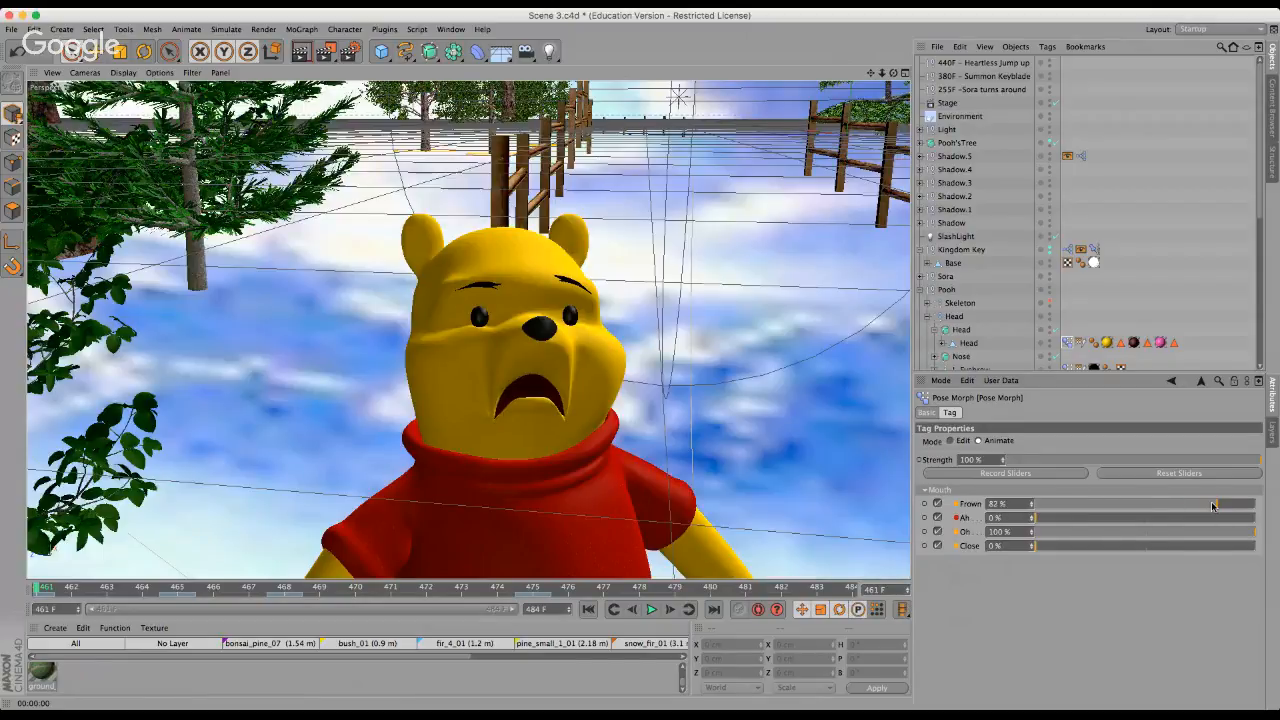
{"action": "left_click", "coordinate": [1208, 502]}
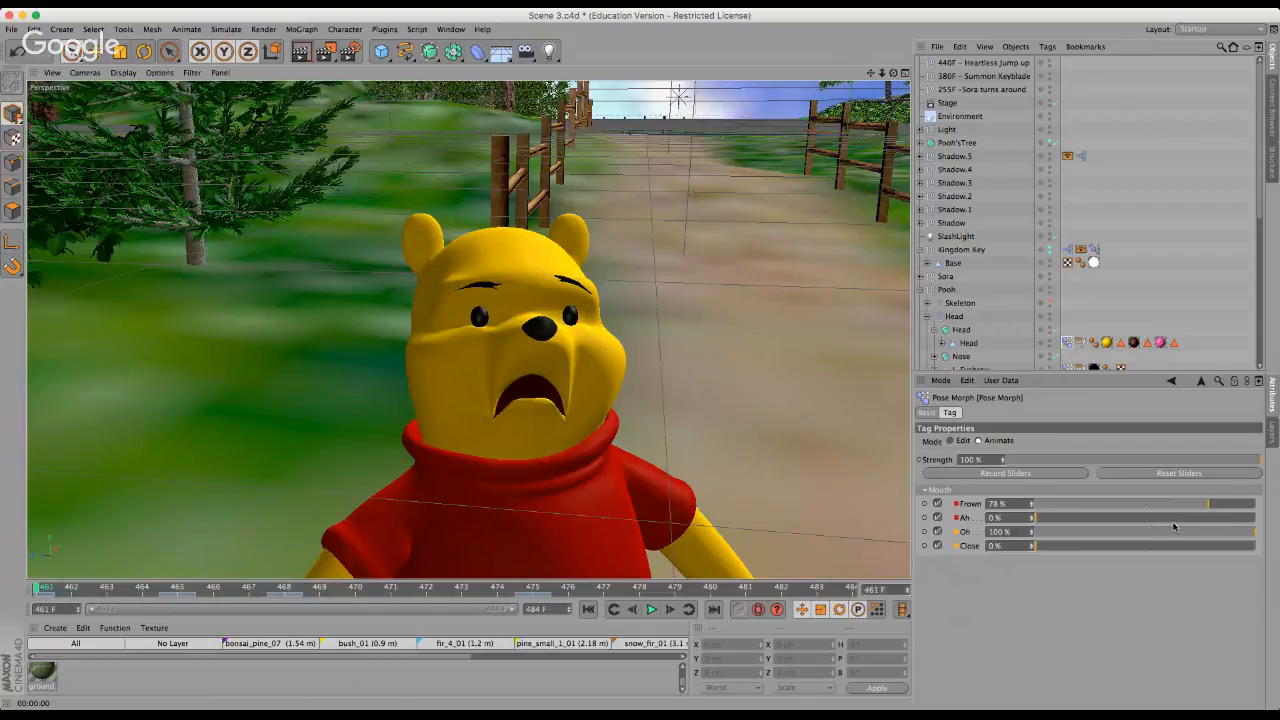
{"action": "left_click_drag", "start_coordinate": [1213, 518], "coordinate": [1256, 518]}
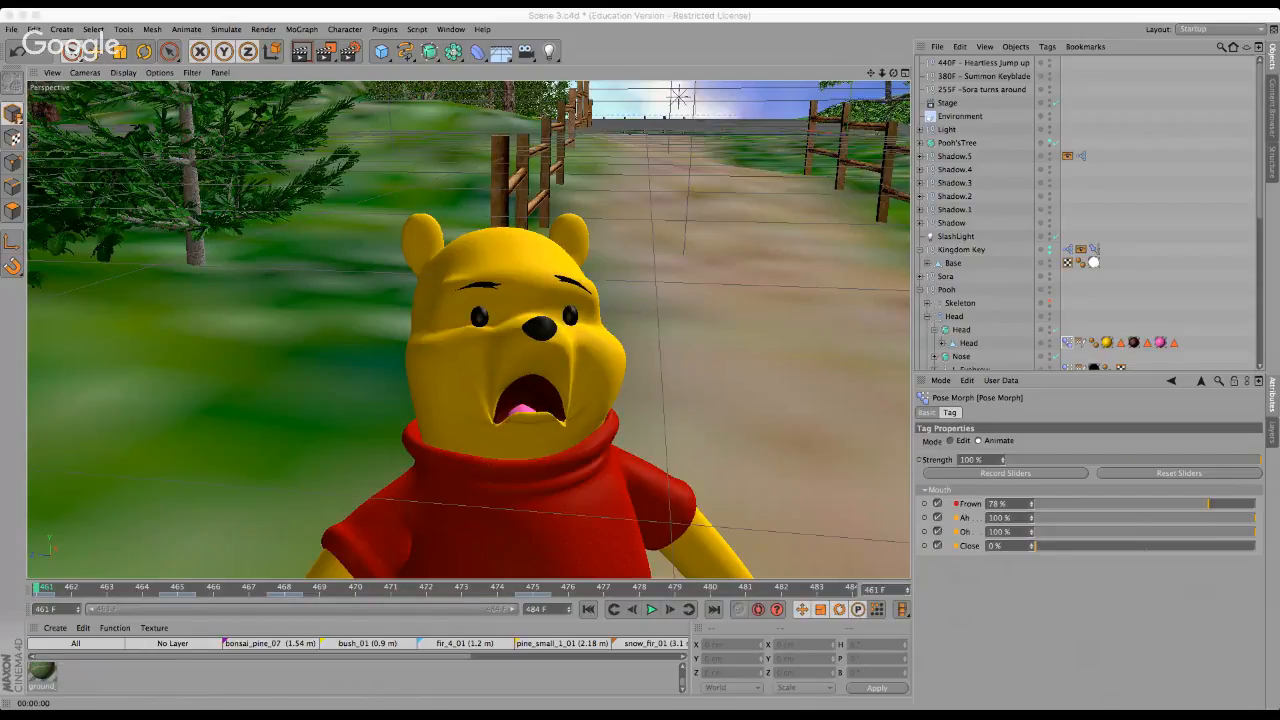
{"action": "left_click", "coordinate": [786, 49]}
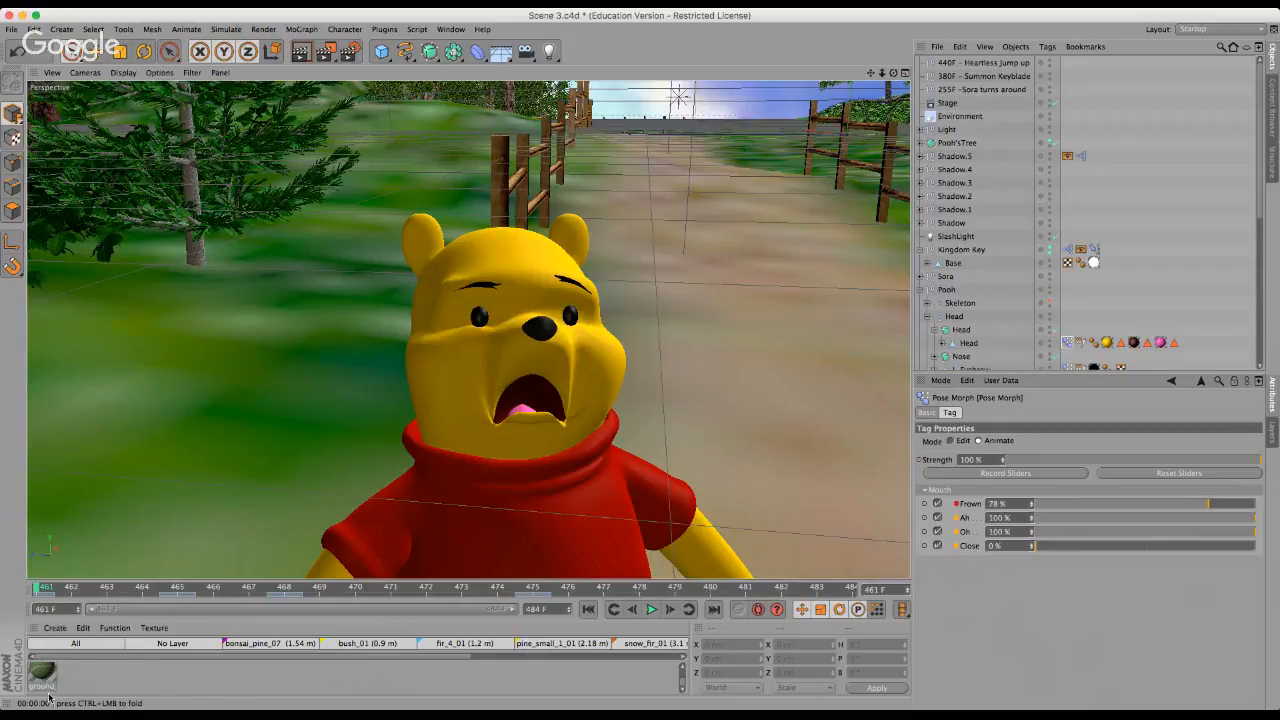
{"action": "key", "text": "super+Tab"}
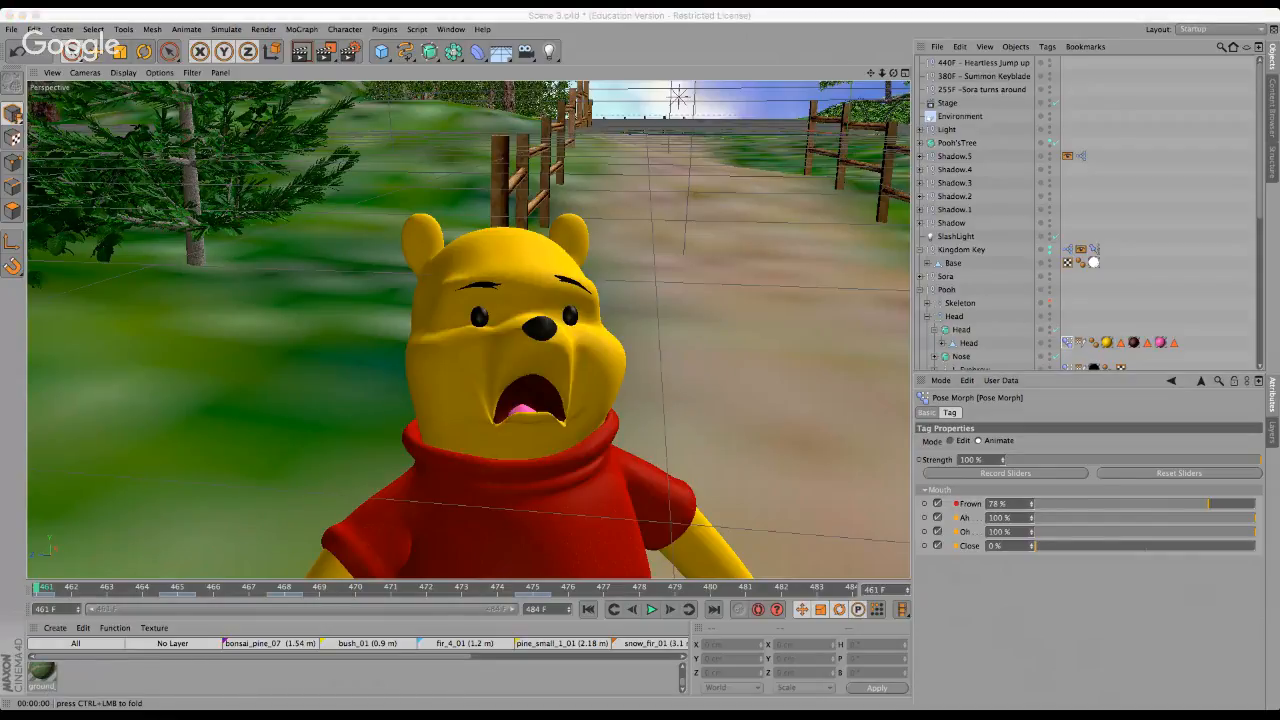
{"action": "left_click", "coordinate": [824, 22]}
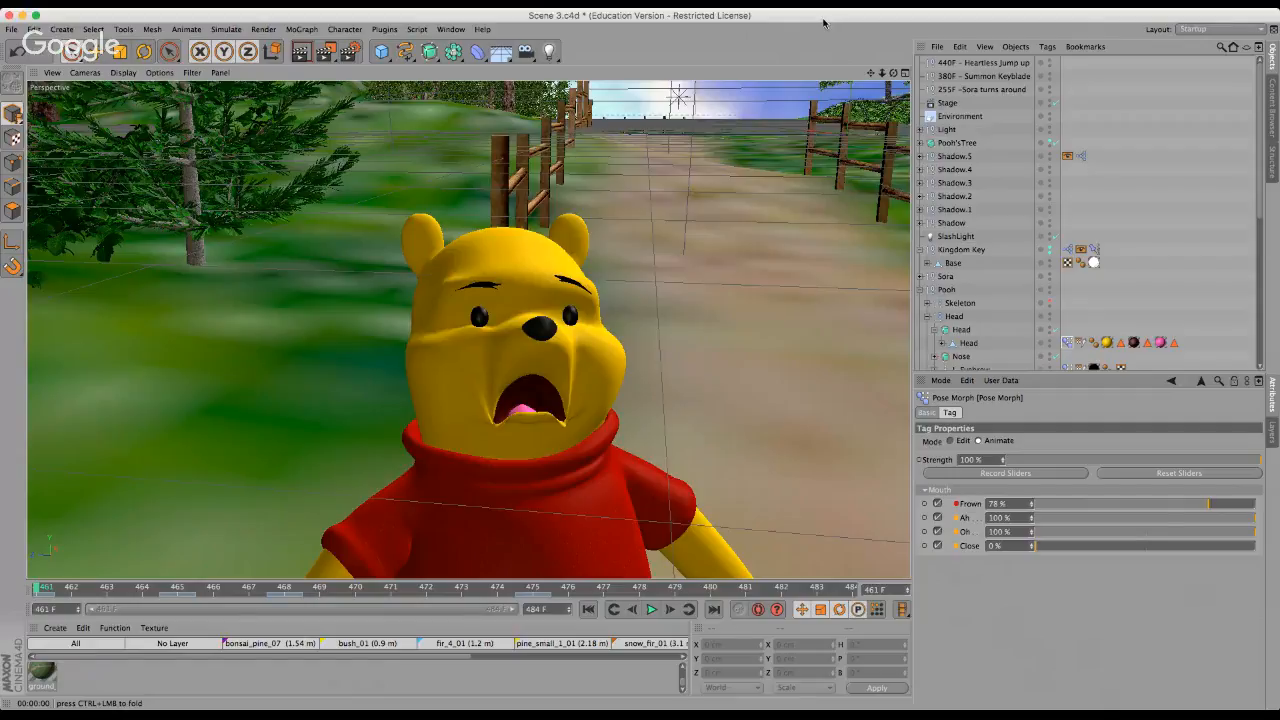
Look through Pooh's head and body objects in the hierarchy and examine his open mouth up close from the front.
{"action": "scroll", "coordinate": [1077, 245], "scroll_direction": "down", "scroll_amount": 5}
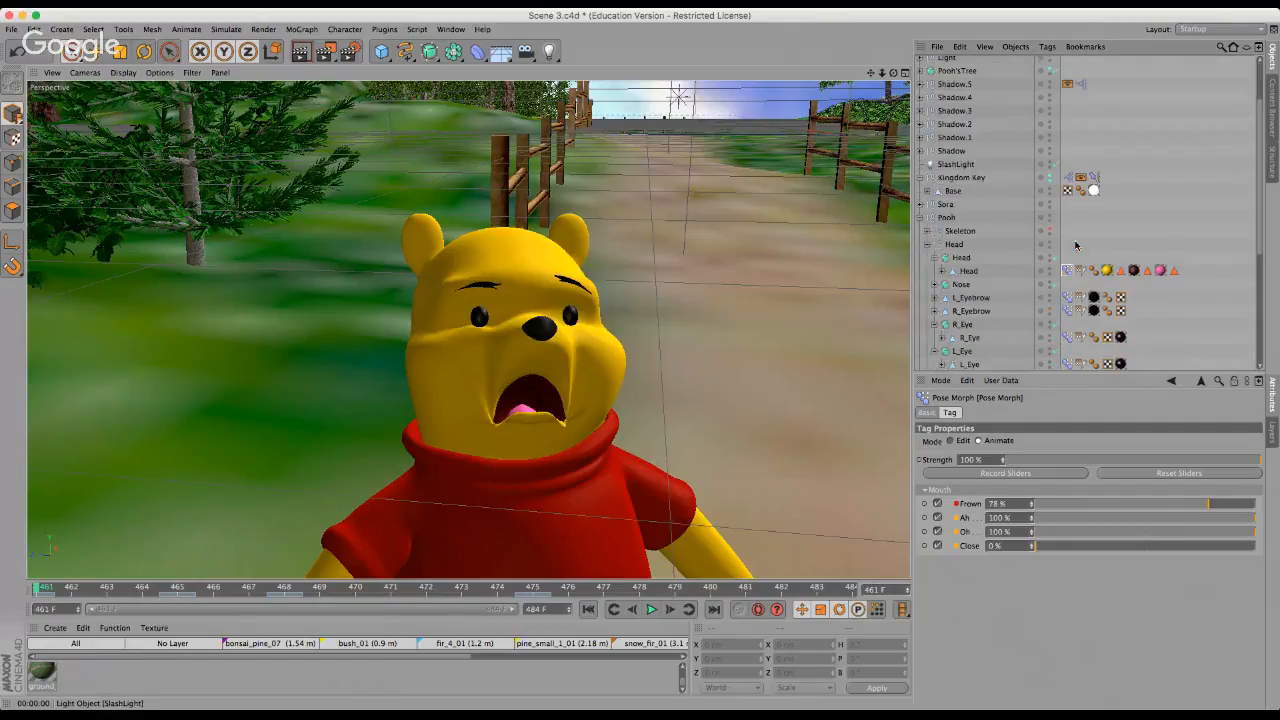
{"action": "scroll", "coordinate": [1077, 245], "scroll_direction": "down", "scroll_amount": 2}
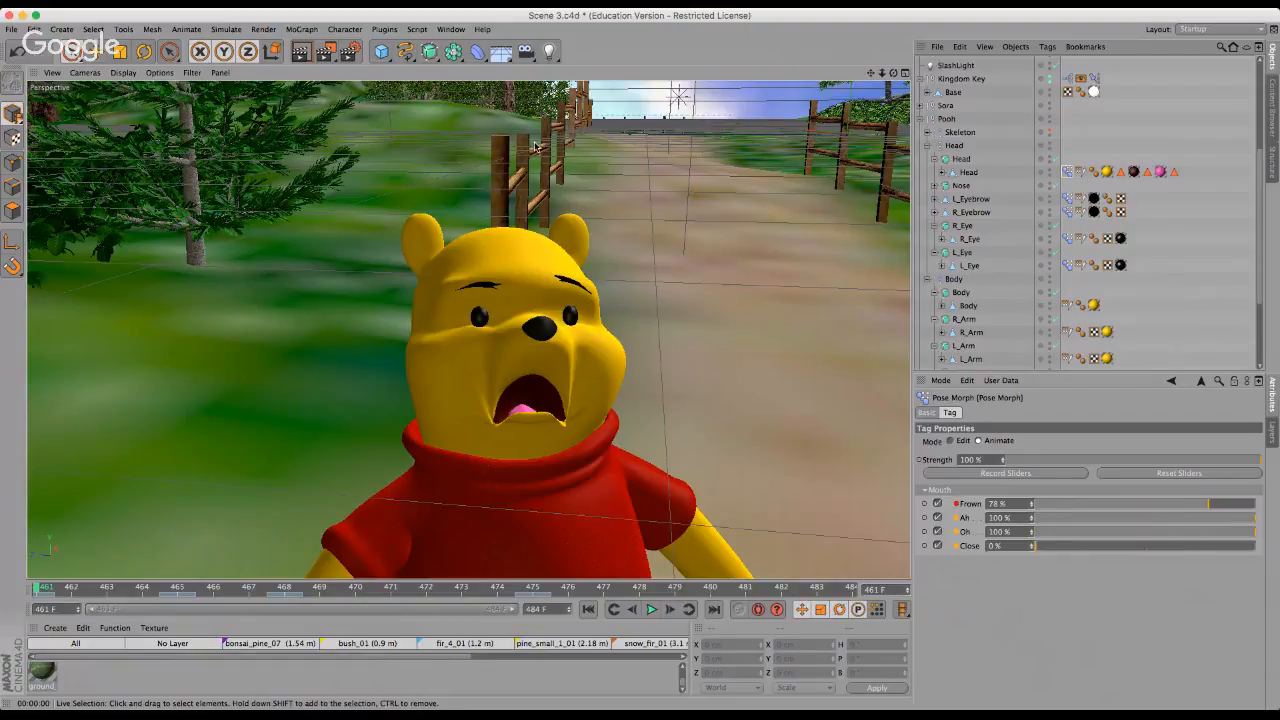
{"action": "scroll", "coordinate": [535, 146], "scroll_direction": "down", "scroll_amount": 5}
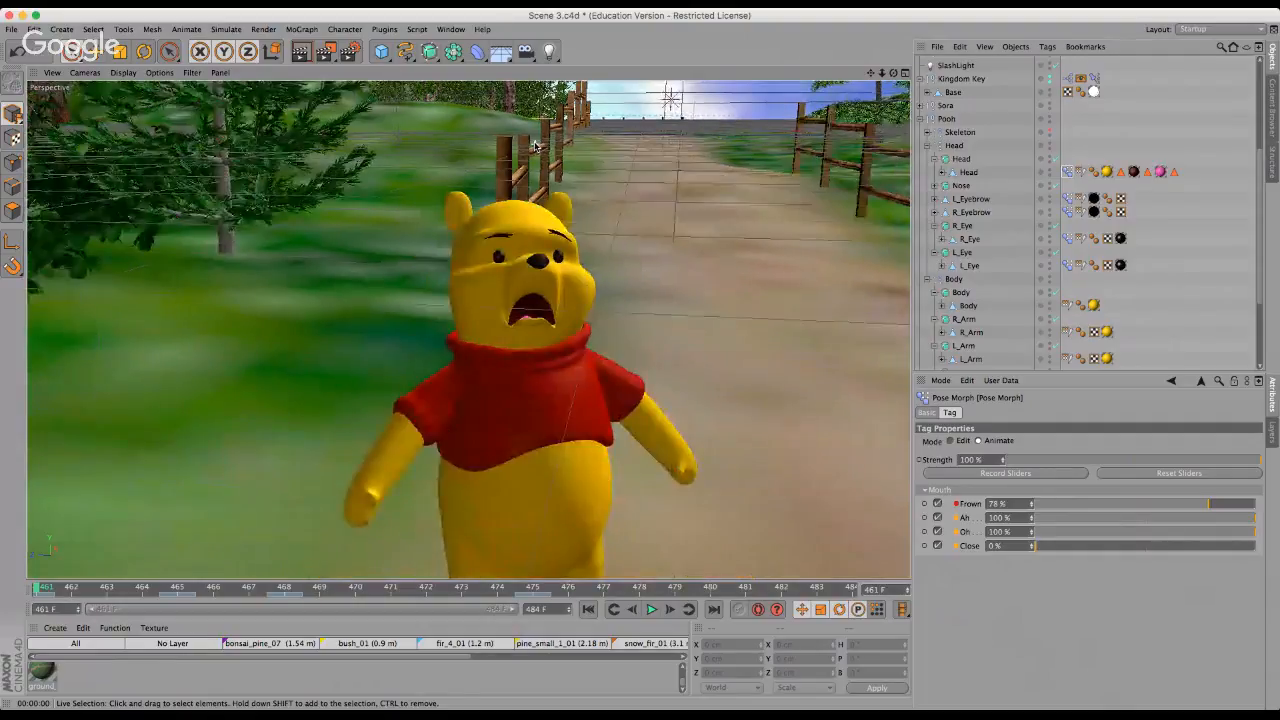
{"action": "scroll", "coordinate": [535, 145], "scroll_direction": "up", "scroll_amount": 5}
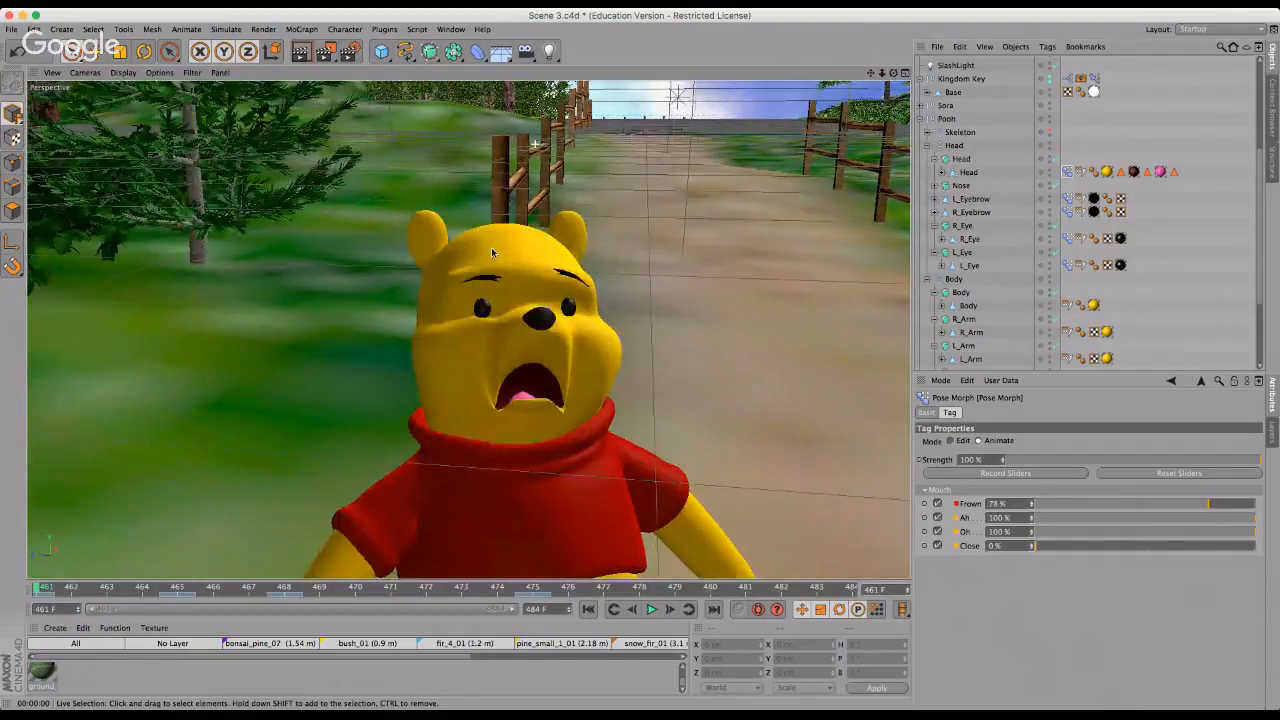
{"action": "scroll", "coordinate": [491, 252], "scroll_direction": "down", "scroll_amount": 1}
{"action": "right_click_drag", "start_coordinate": [581, 345], "coordinate": [912, 60], "text": "alt"}
{"action": "left_click_drag", "start_coordinate": [893, 73], "coordinate": [642, 360]}
{"action": "left_click_drag", "start_coordinate": [882, 76], "coordinate": [643, 360]}
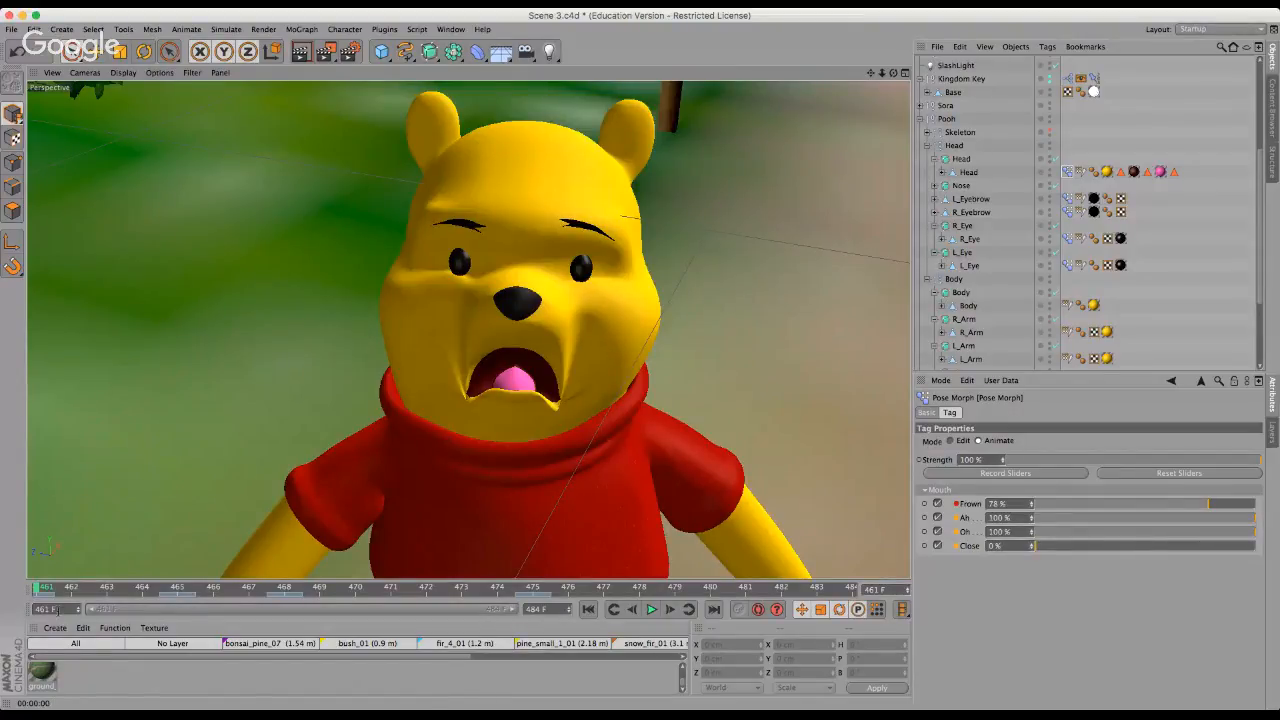
Switch to Scene 1.c4d and scrub its opening back and forth, ending at frame 347.
{"action": "left_click", "coordinate": [56, 707]}
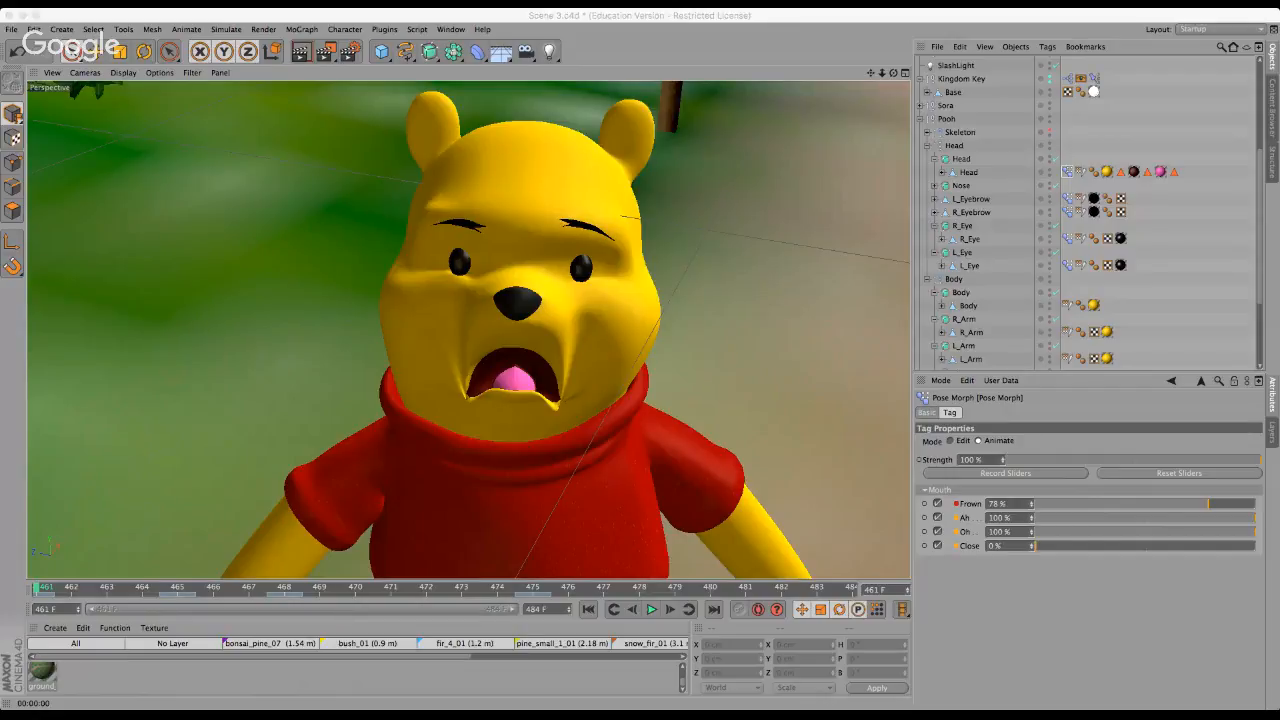
{"action": "left_click", "coordinate": [836, 220]}
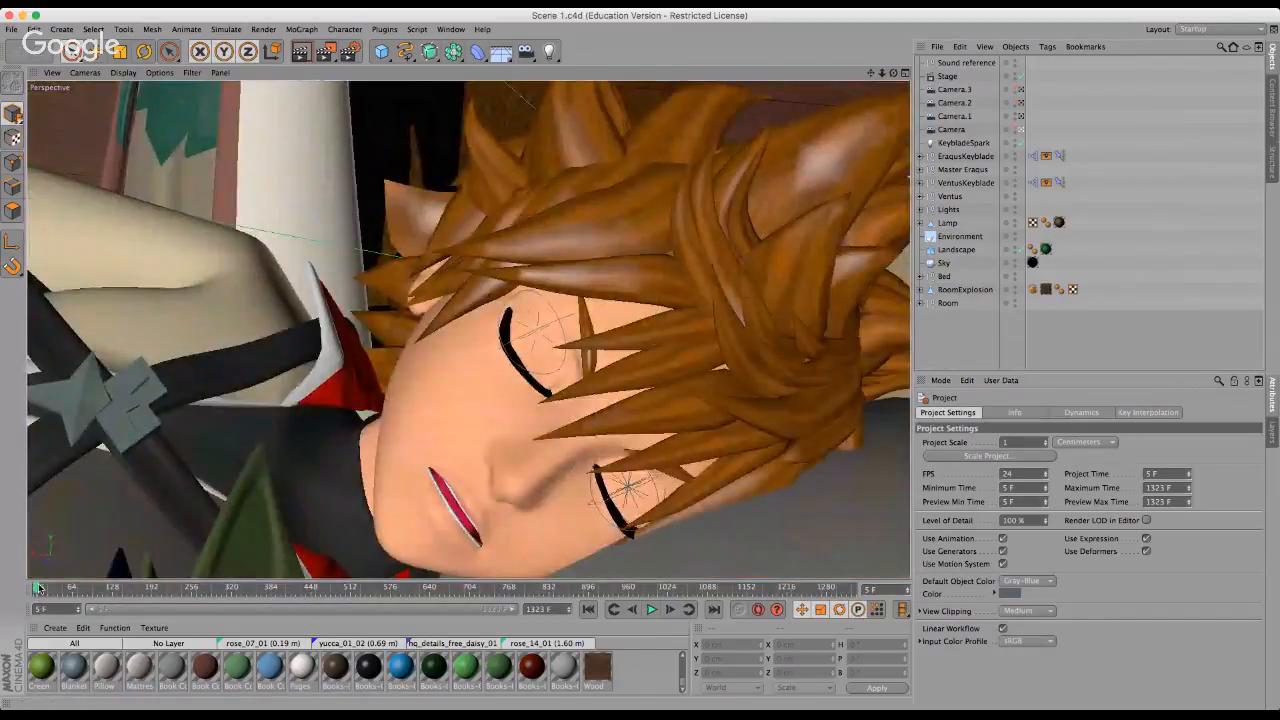
{"action": "left_click_drag", "start_coordinate": [42, 587], "coordinate": [114, 588]}
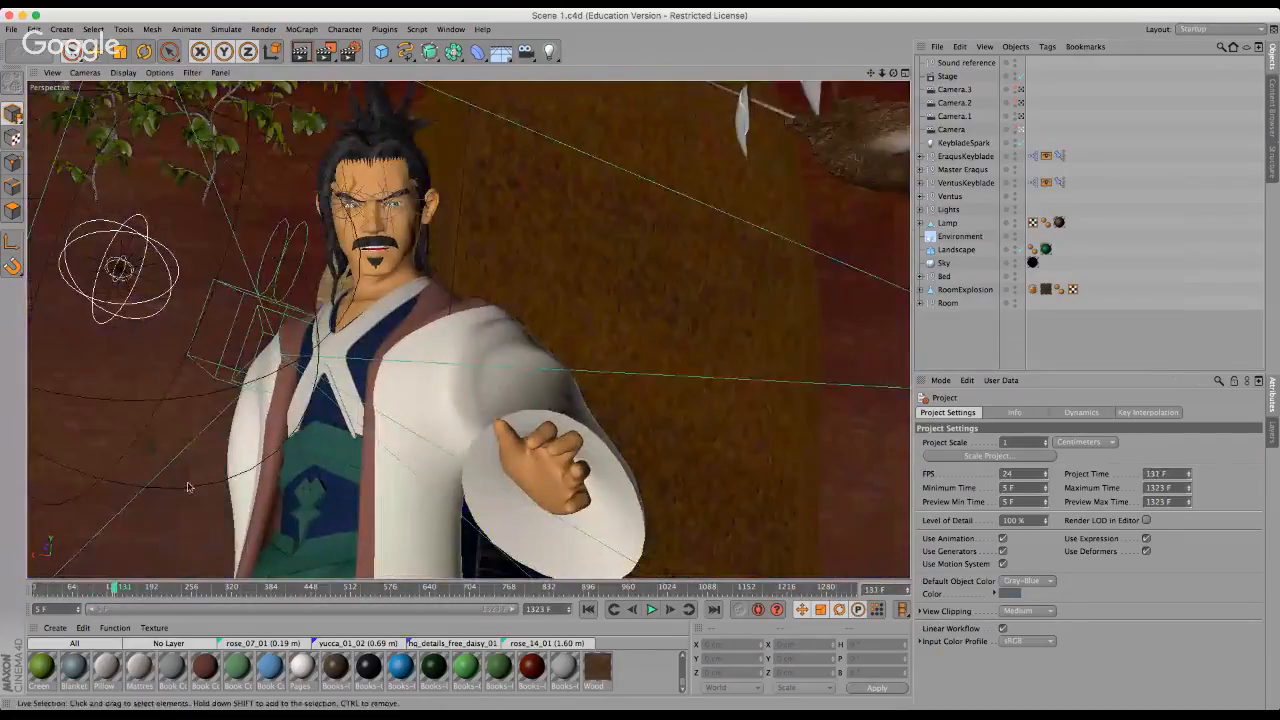
{"action": "left_click", "coordinate": [66, 588]}
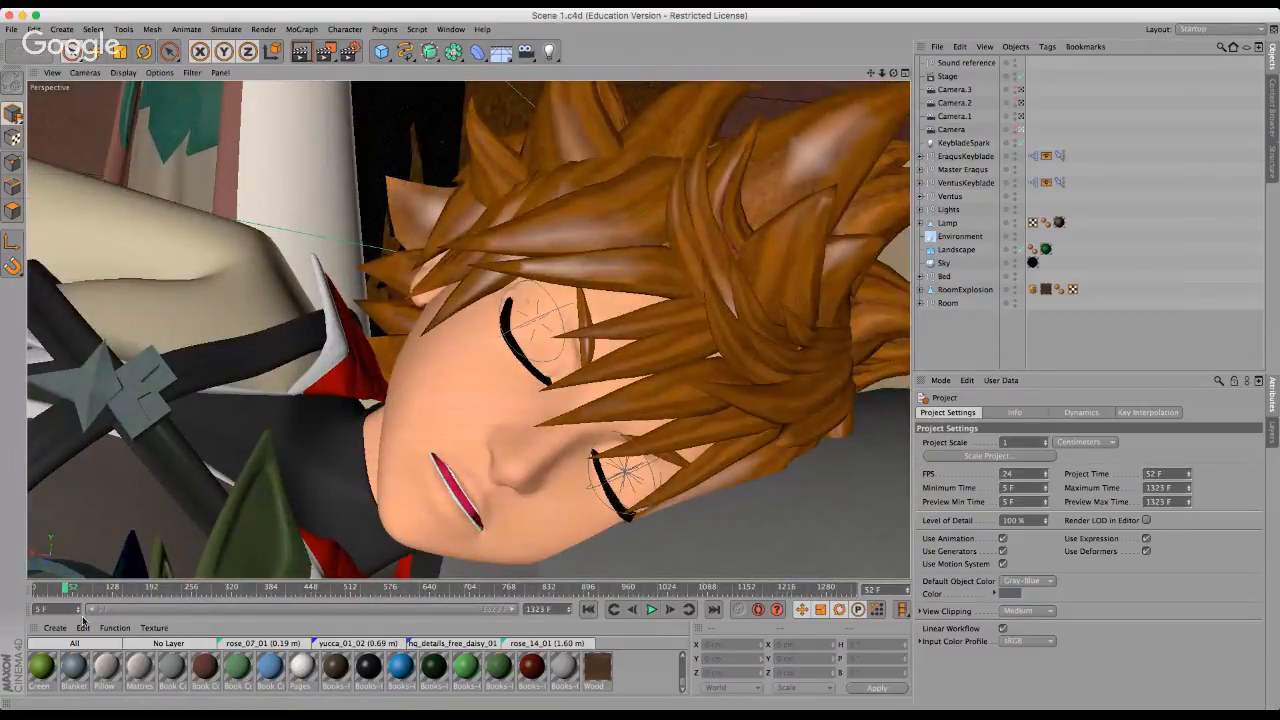
{"action": "left_click_drag", "start_coordinate": [76, 590], "coordinate": [156, 589]}
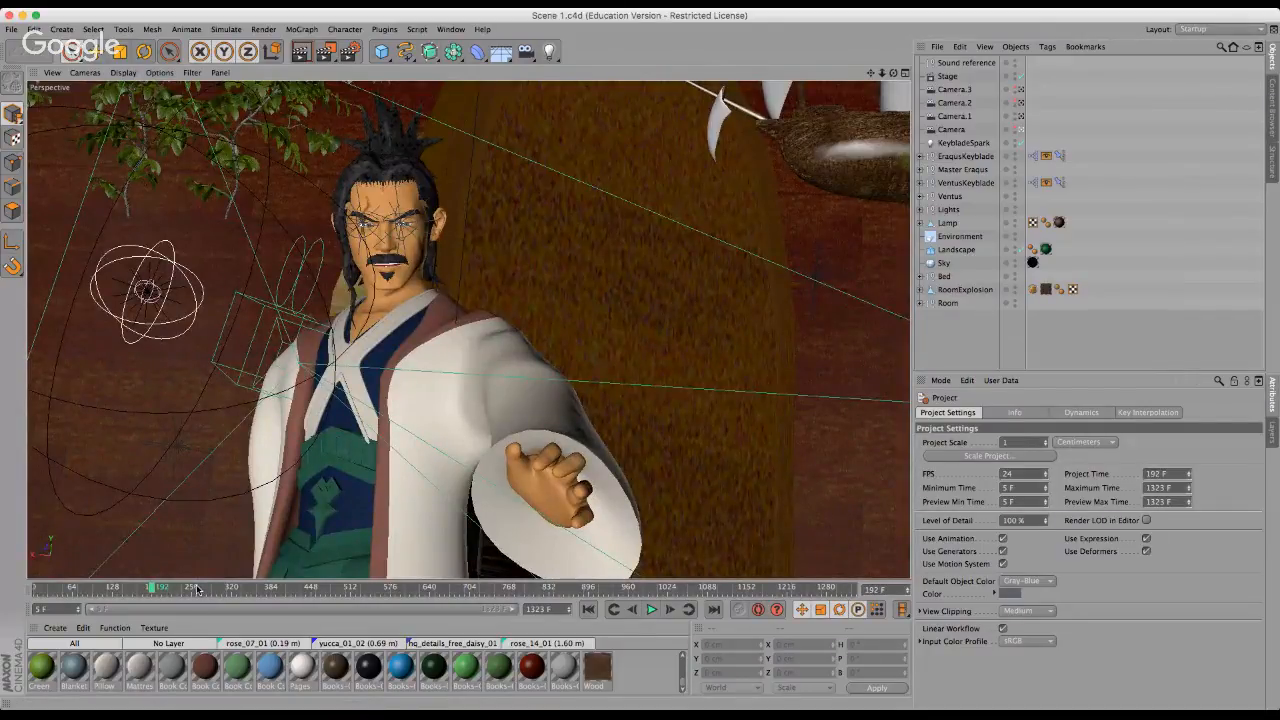
{"action": "left_click_drag", "start_coordinate": [197, 590], "coordinate": [249, 588]}
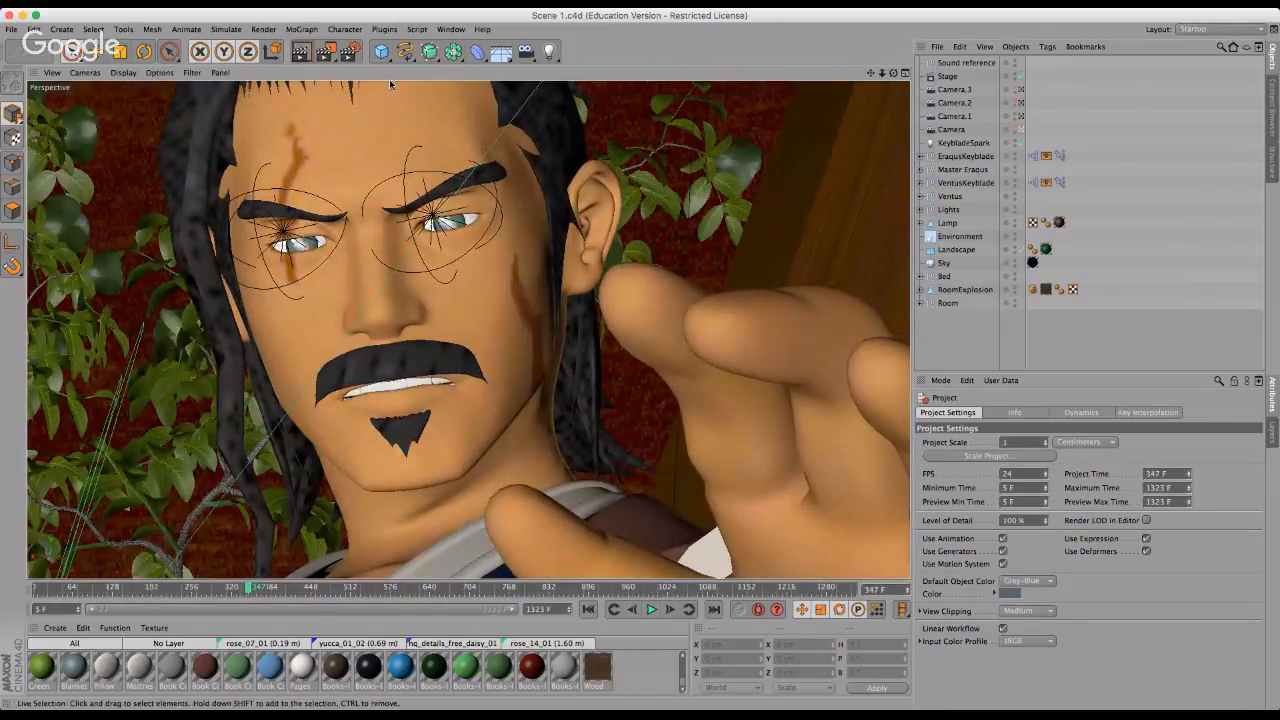
Step through Master Eraqus's facial close-up at frames 412, 433 and 448.
{"action": "left_click", "coordinate": [256, 590]}
{"action": "left_click_drag", "start_coordinate": [256, 590], "coordinate": [291, 588]}
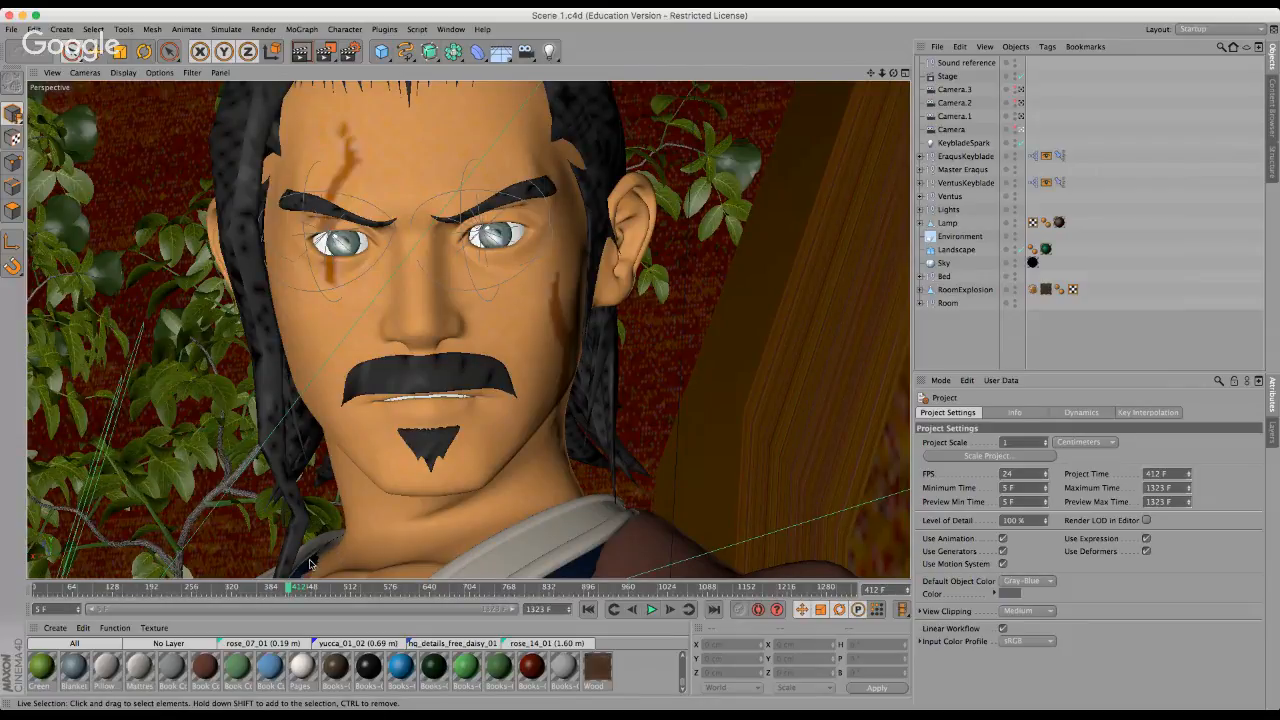
{"action": "left_click_drag", "start_coordinate": [287, 588], "coordinate": [311, 588]}
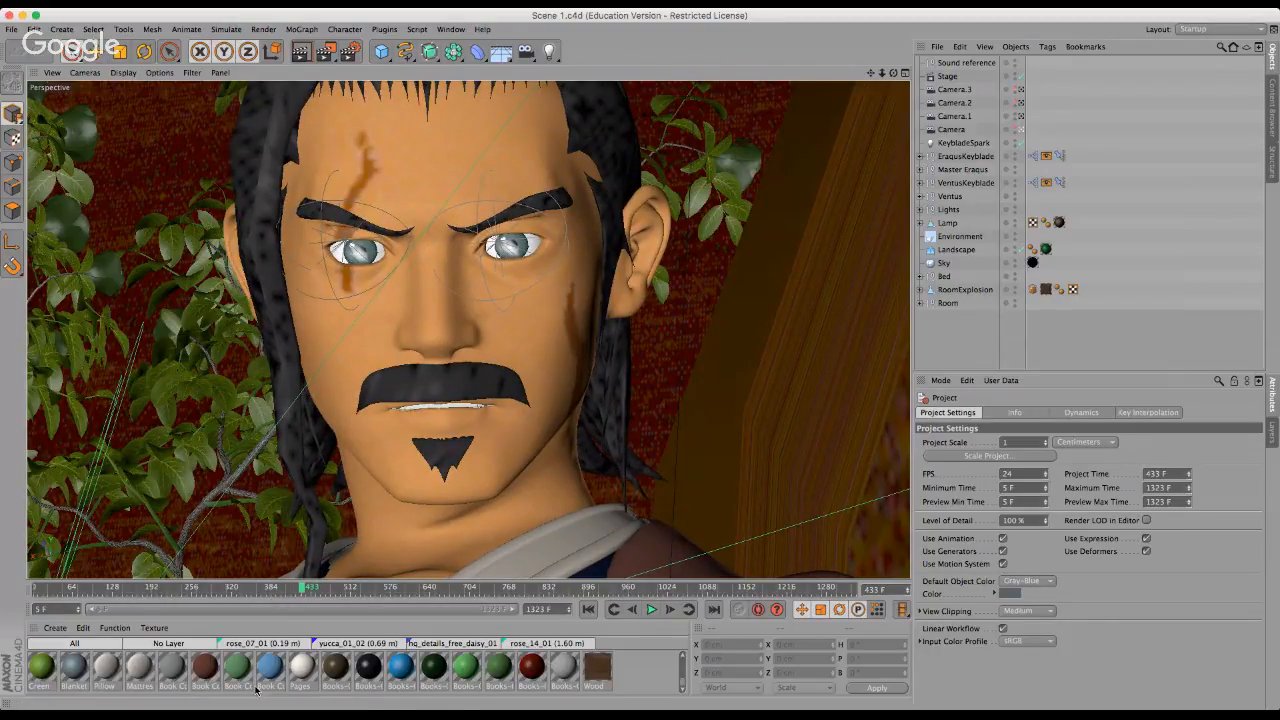
{"action": "left_click", "coordinate": [313, 588]}
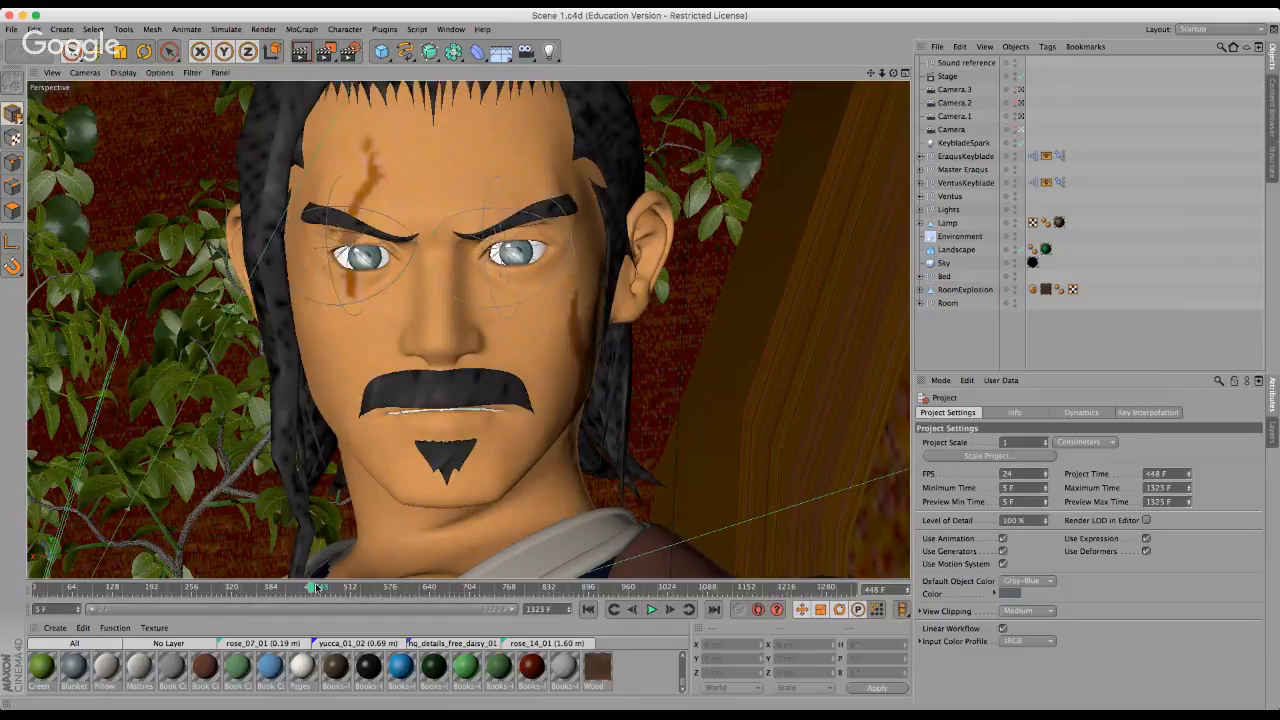
Scrub past the bed shot at frame 548 and Master Eraqus's face at frame 581 to frame 741.
{"action": "left_click_drag", "start_coordinate": [313, 588], "coordinate": [371, 591]}
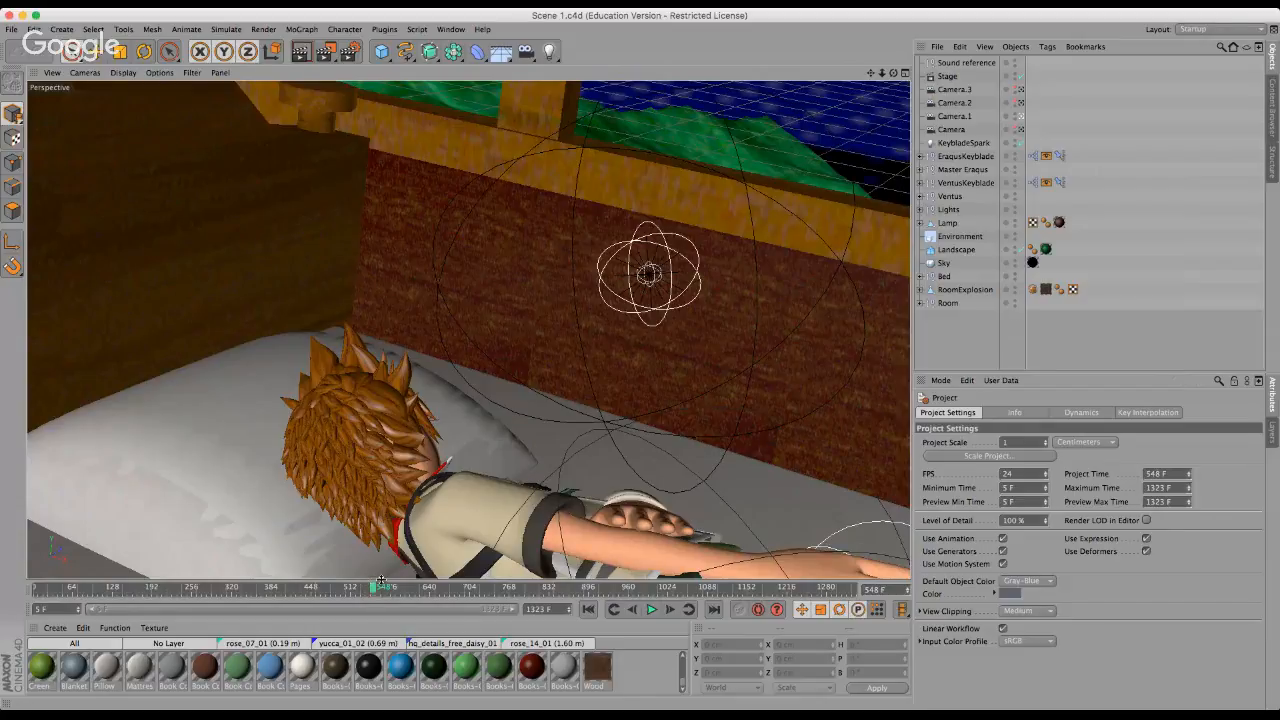
{"action": "left_click", "coordinate": [385, 588]}
{"action": "left_click_drag", "start_coordinate": [385, 588], "coordinate": [393, 588]}
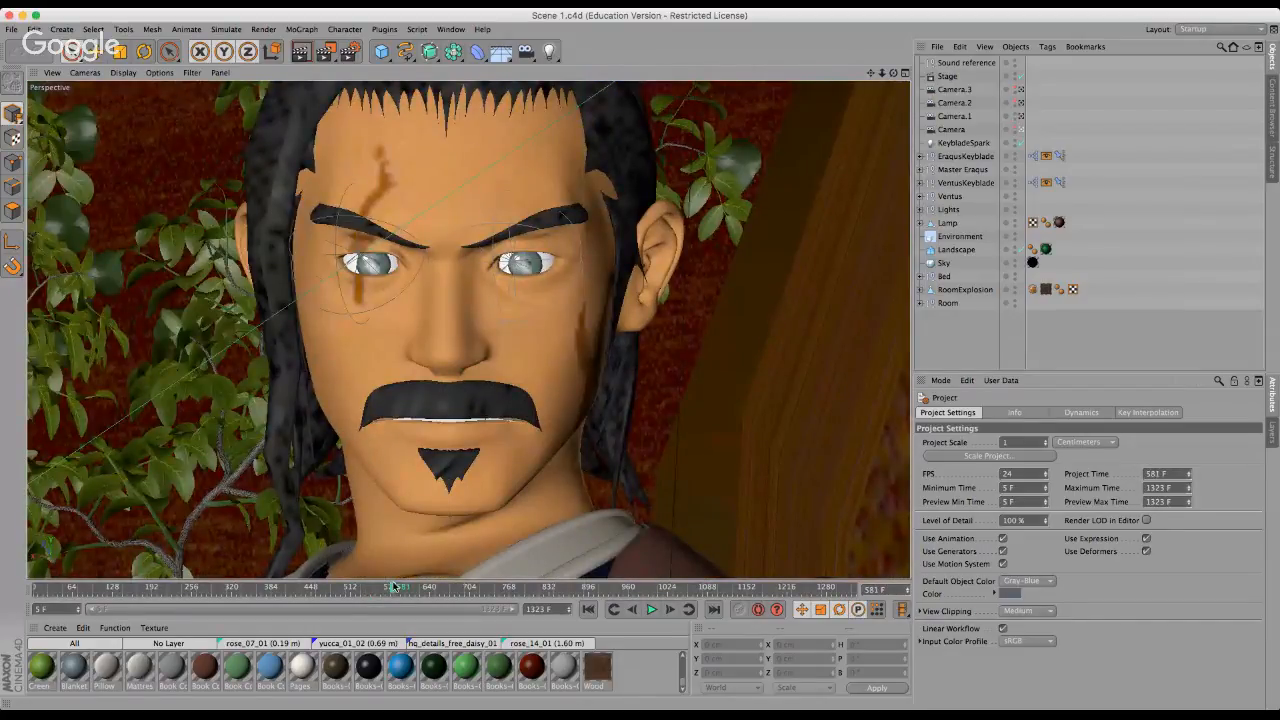
{"action": "left_click_drag", "start_coordinate": [393, 587], "coordinate": [492, 587]}
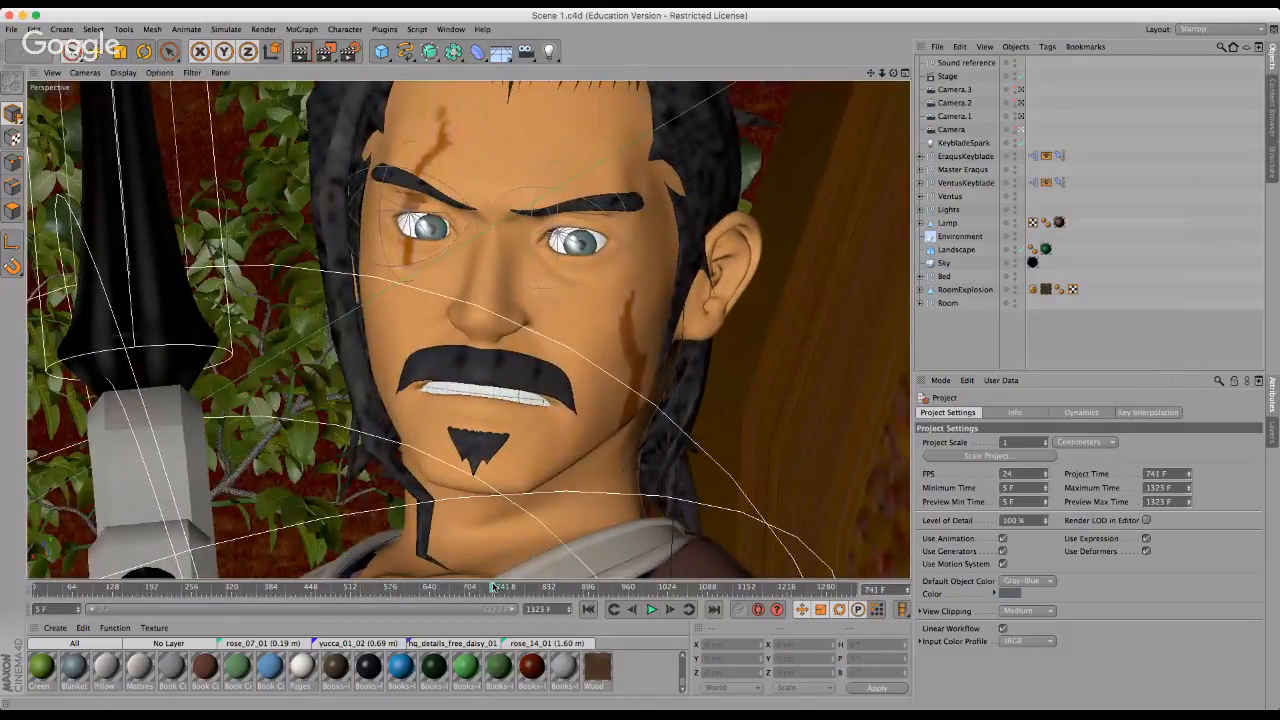
Inspect Master Eraqus's eyes and facial detail up close at frame 741.
{"action": "scroll", "coordinate": [567, 245], "scroll_direction": "up", "scroll_amount": 3}
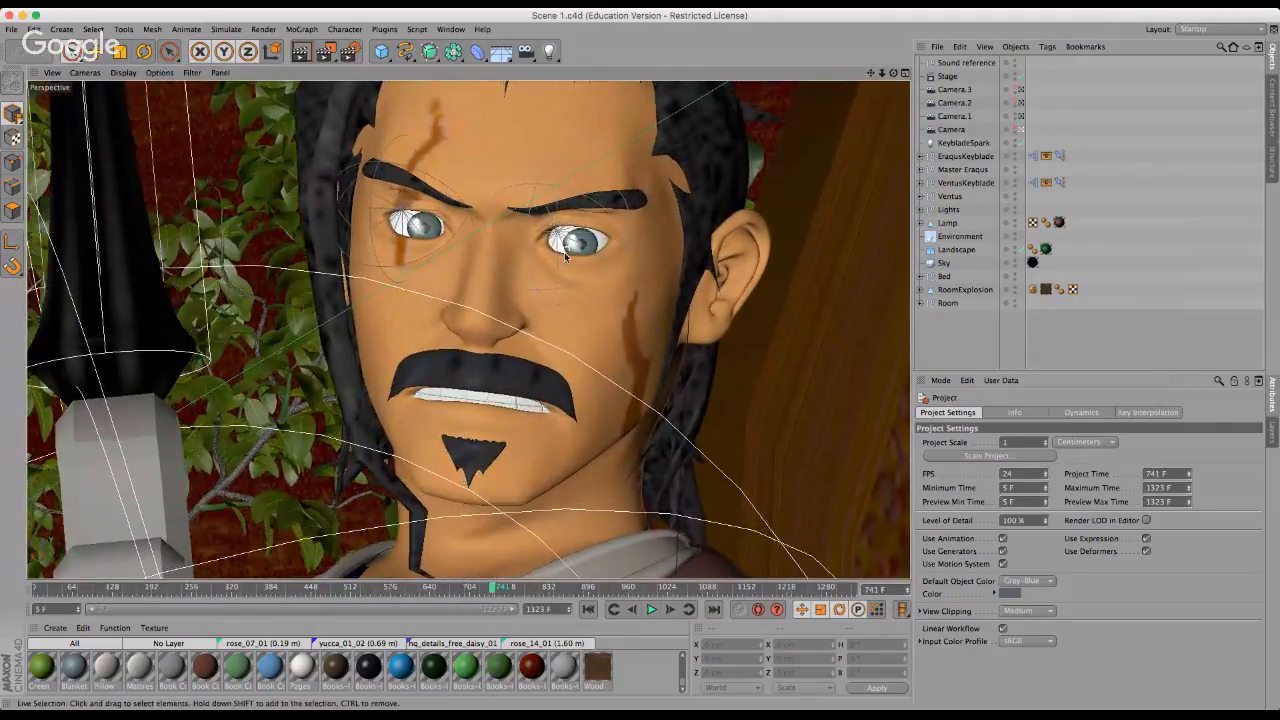
{"action": "scroll", "coordinate": [535, 230], "scroll_direction": "up", "scroll_amount": 4}
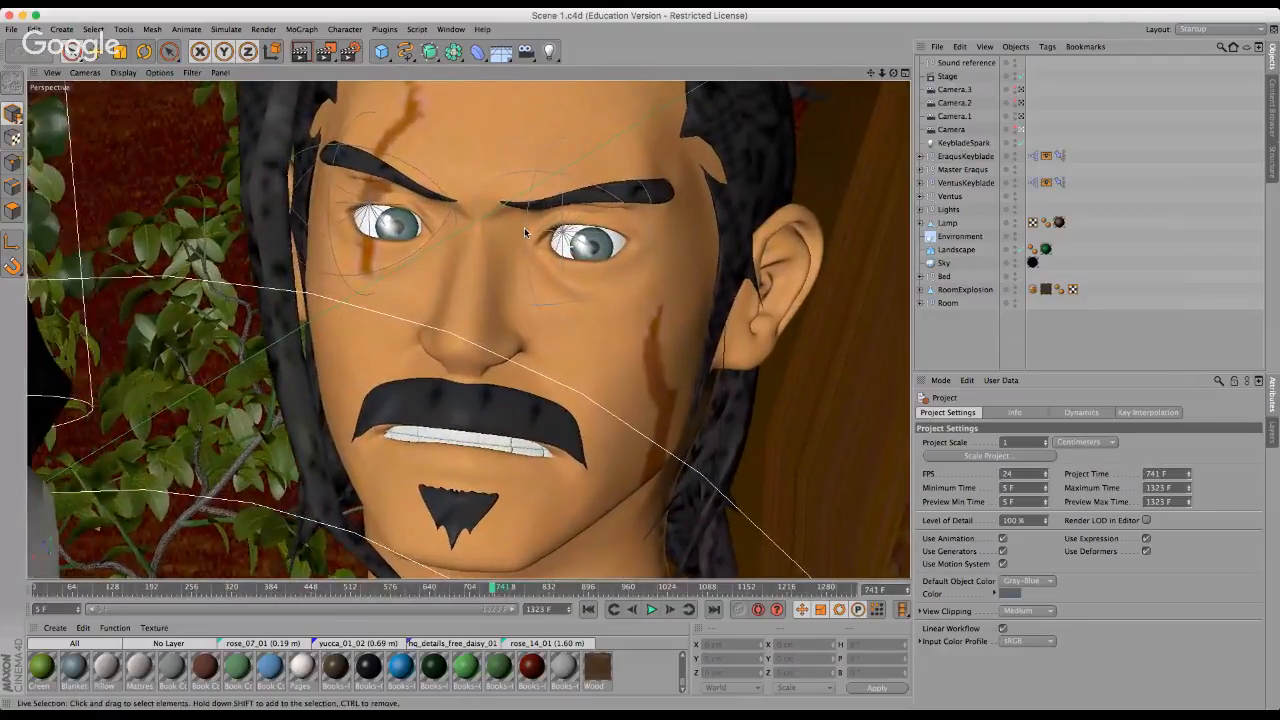
{"action": "scroll", "coordinate": [524, 232], "scroll_direction": "up", "scroll_amount": 3}
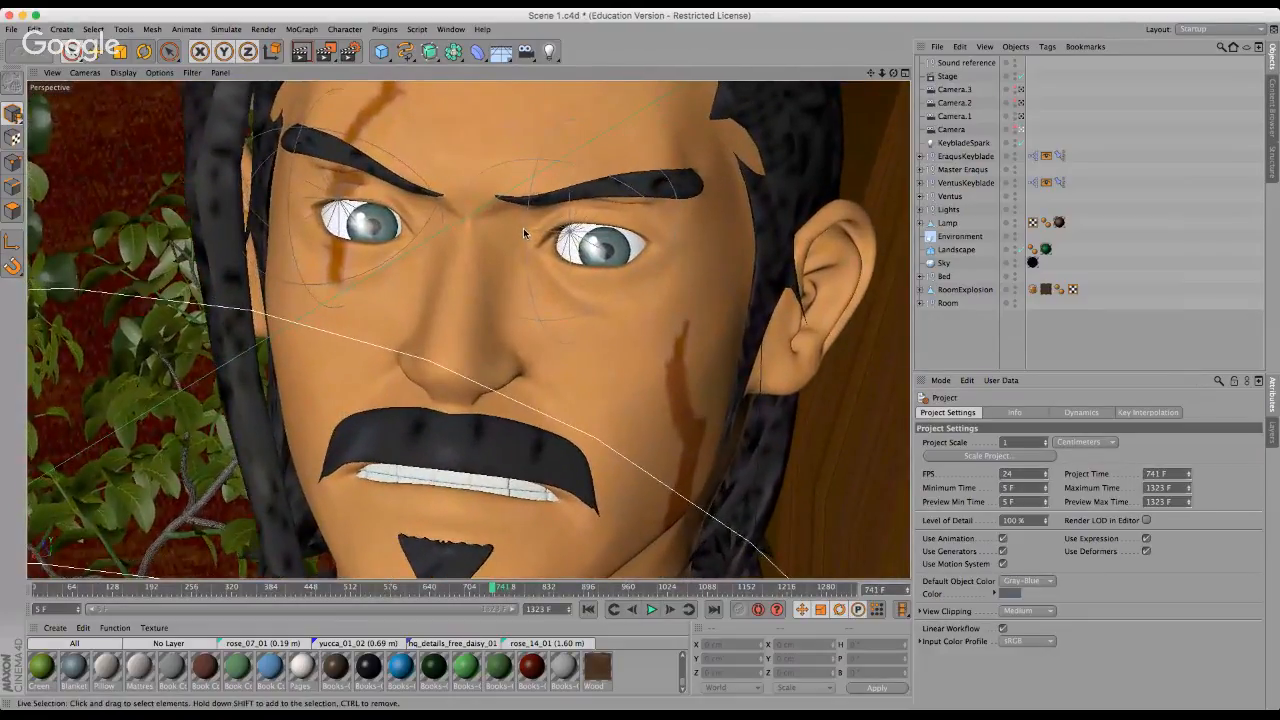
{"action": "scroll", "coordinate": [522, 233], "scroll_direction": "up", "scroll_amount": 2}
{"action": "scroll", "coordinate": [522, 233], "scroll_direction": "up", "scroll_amount": 3}
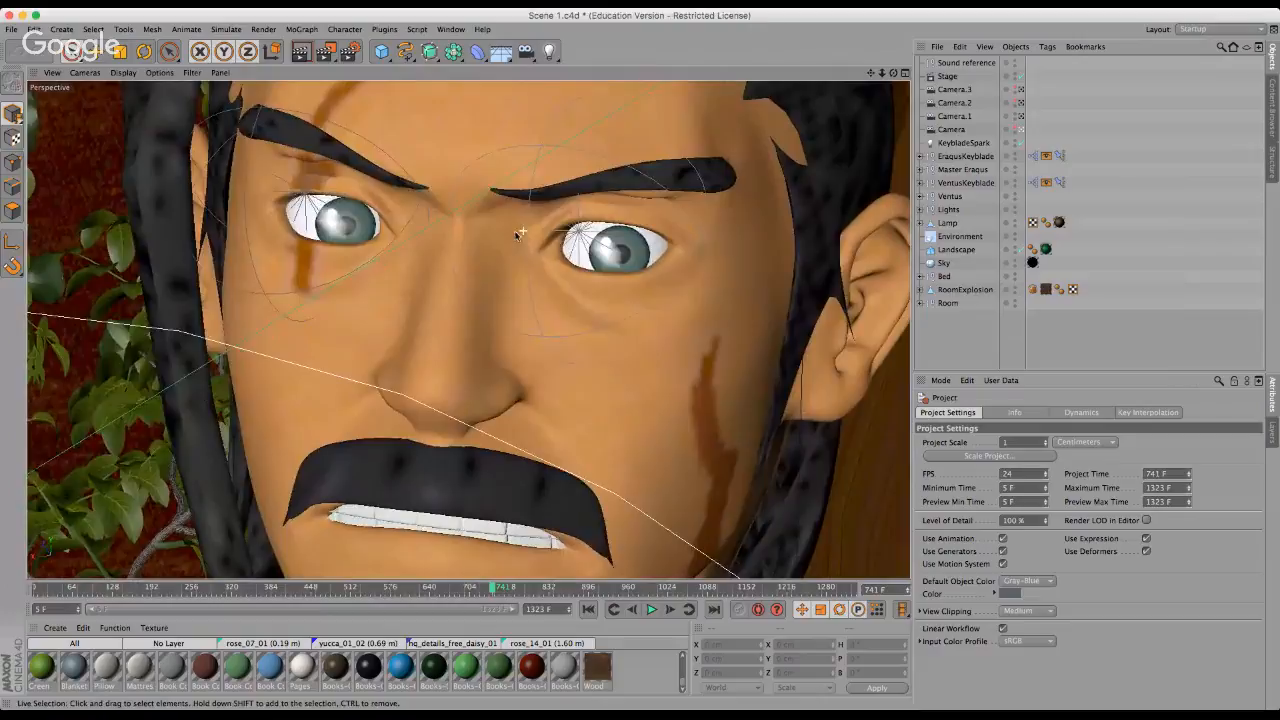
{"action": "scroll", "coordinate": [598, 234], "scroll_direction": "up", "scroll_amount": 4}
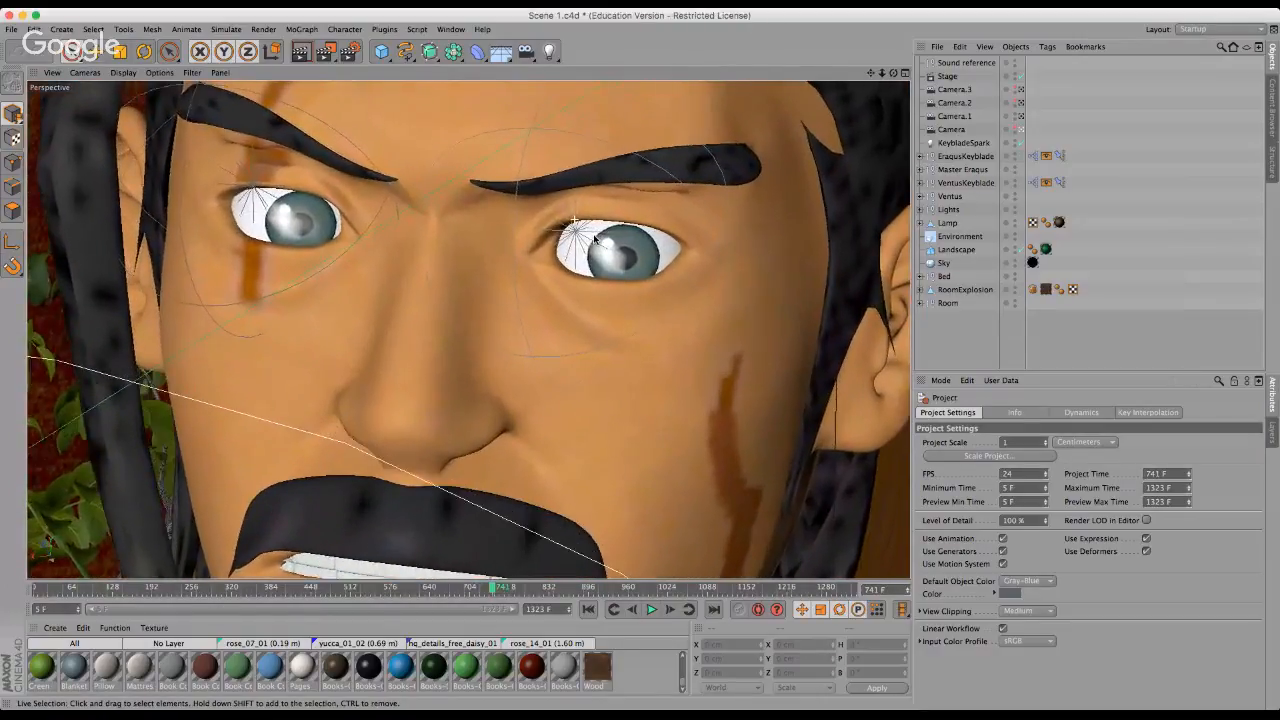
{"action": "scroll", "coordinate": [596, 238], "scroll_direction": "up", "scroll_amount": 2}
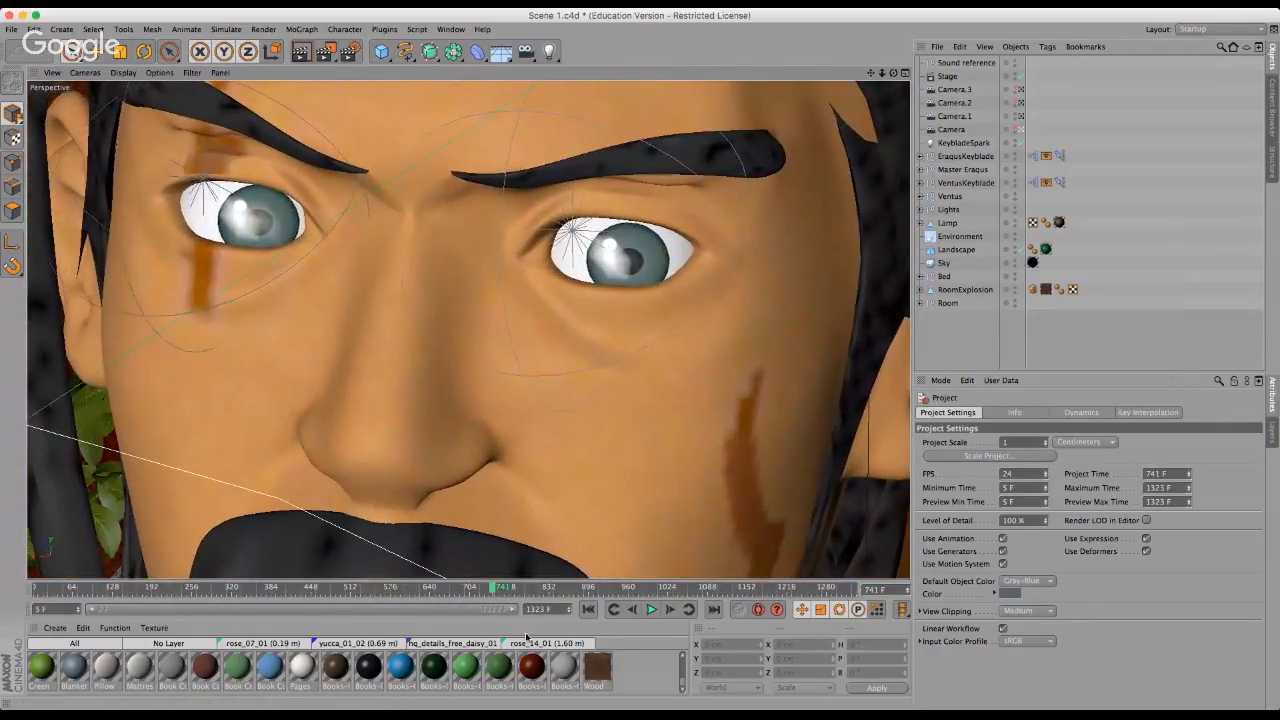
Advance the animation to Ventus's facial close-up at frame 1102.
{"action": "left_click", "coordinate": [495, 589]}
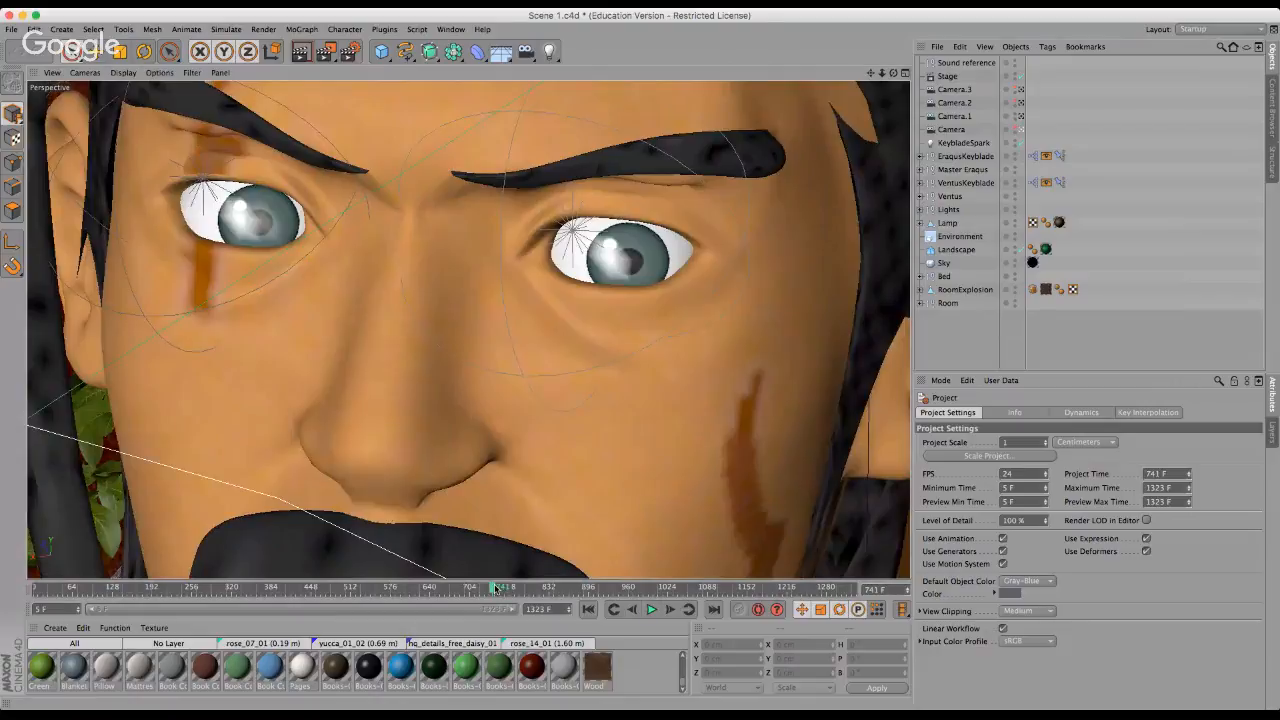
{"action": "left_click_drag", "start_coordinate": [495, 589], "coordinate": [714, 587]}
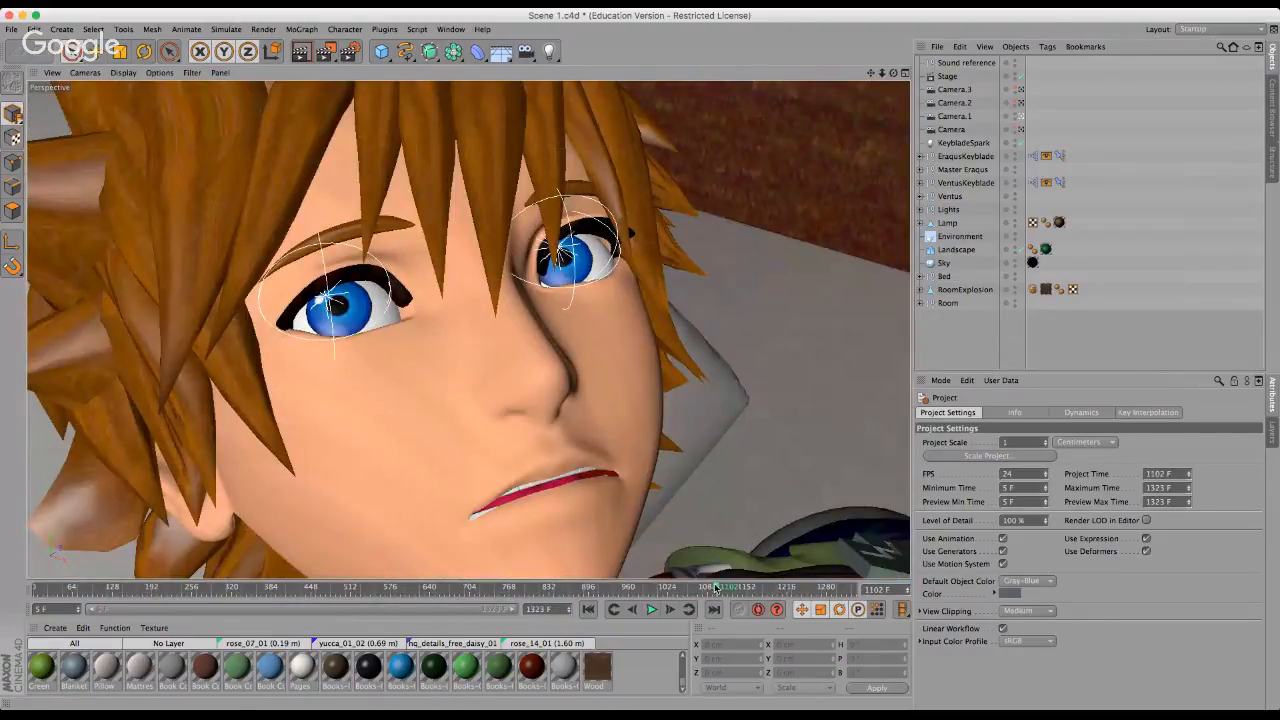
Scrub the animation to frame 1307 and switch to the Untitled 2 project containing Sora.
{"action": "left_click_drag", "start_coordinate": [715, 588], "coordinate": [848, 587]}
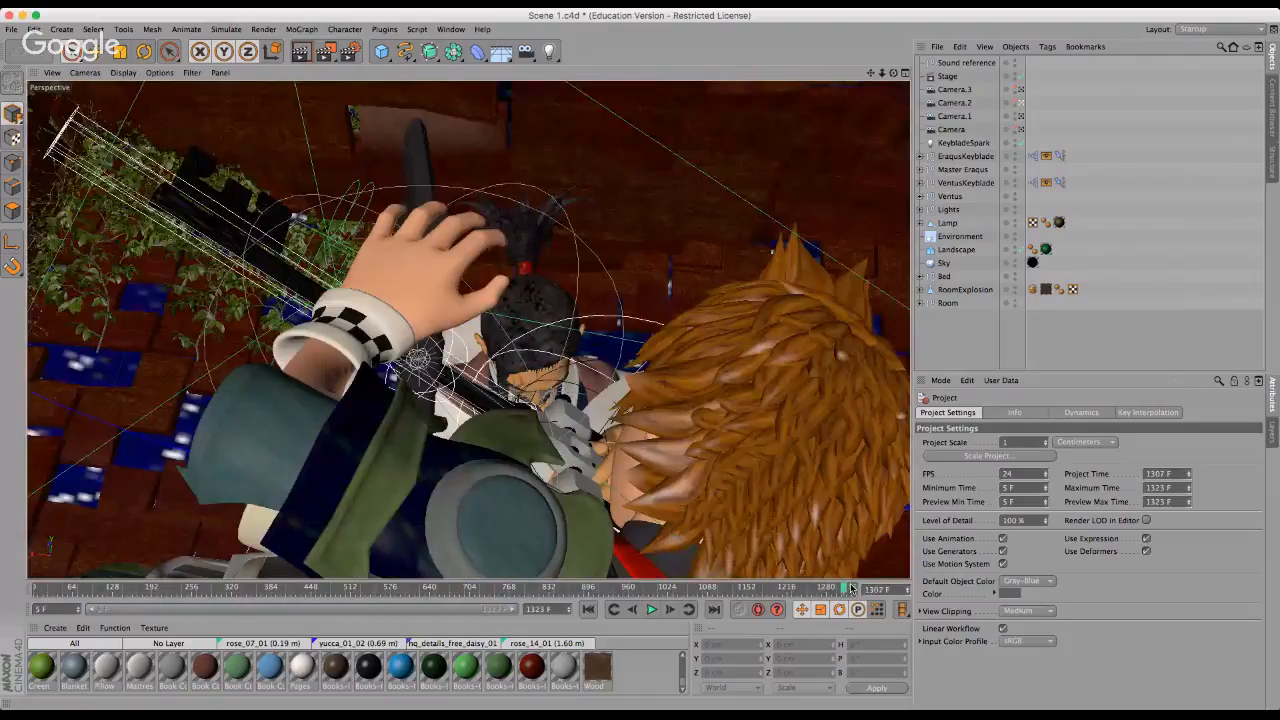
{"action": "left_click", "coordinate": [467, 31]}
{"action": "left_click", "coordinate": [474, 328]}
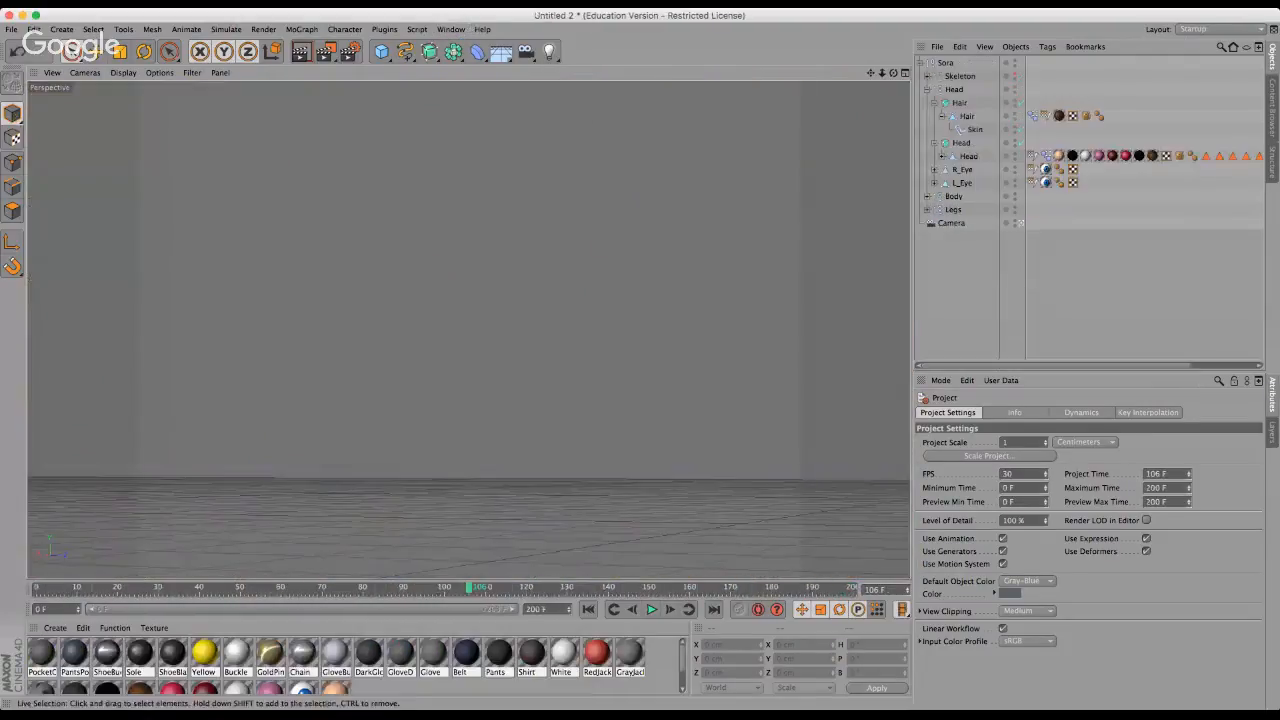
Switch through the open projects Scene 5.c4d and Scene 1.c4d to Eeyorenort.c4d.
{"action": "left_click", "coordinate": [449, 30]}
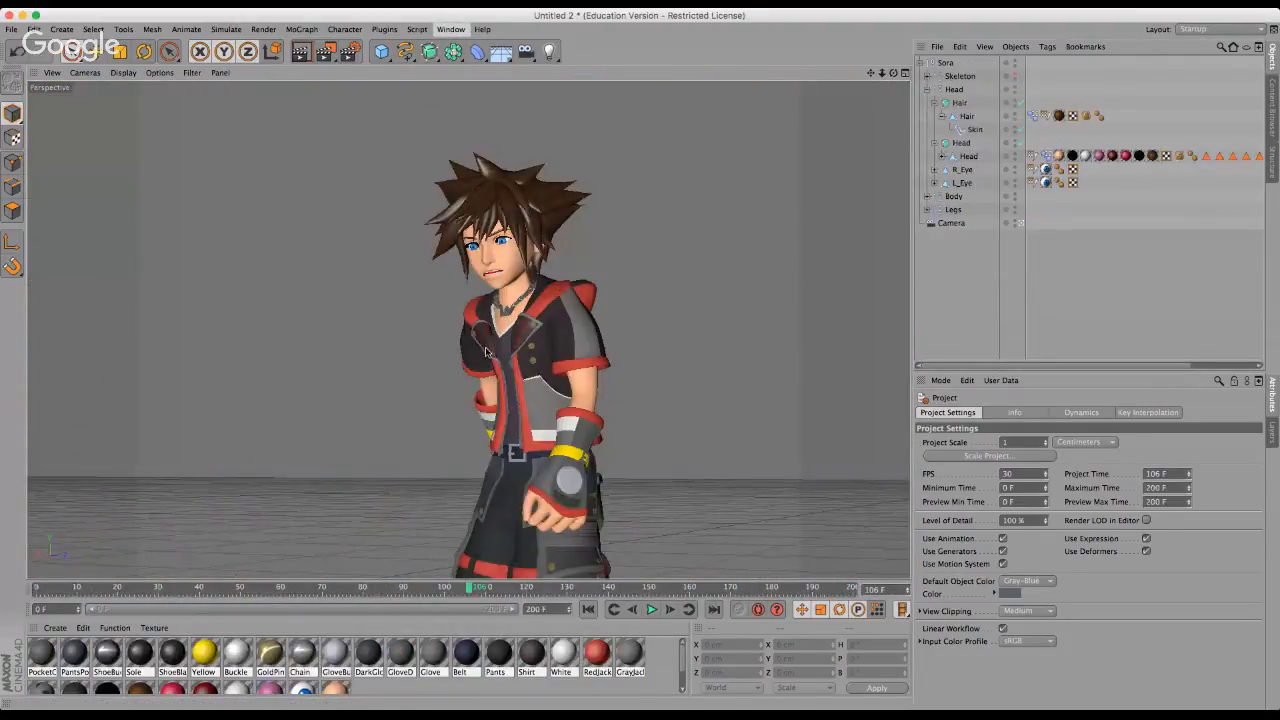
{"action": "left_click", "coordinate": [487, 352]}
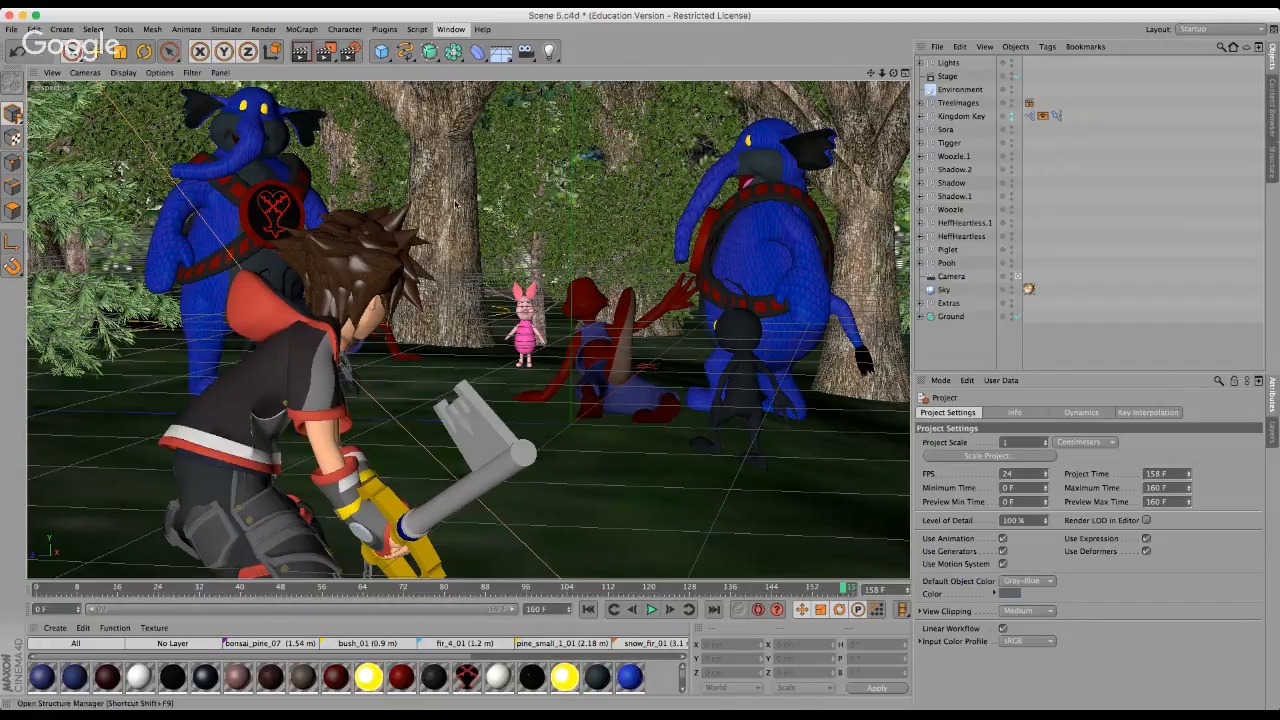
{"action": "left_click", "coordinate": [494, 452]}
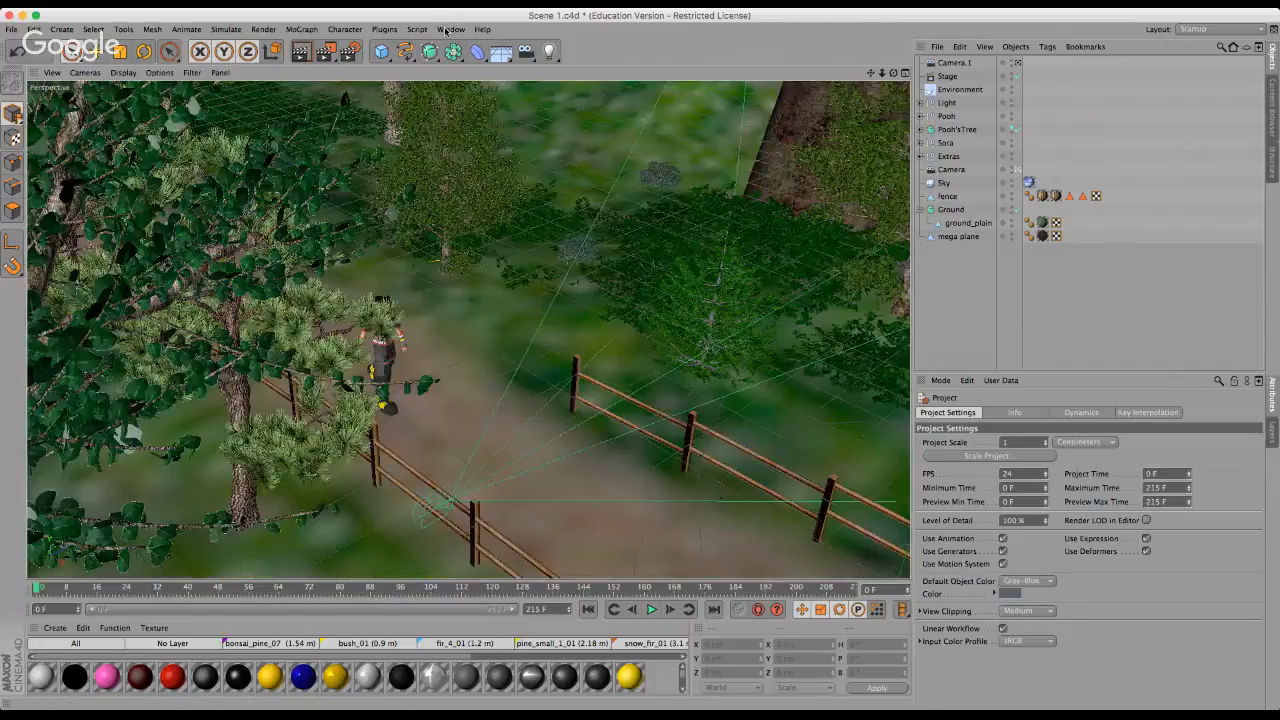
{"action": "left_click", "coordinate": [447, 31]}
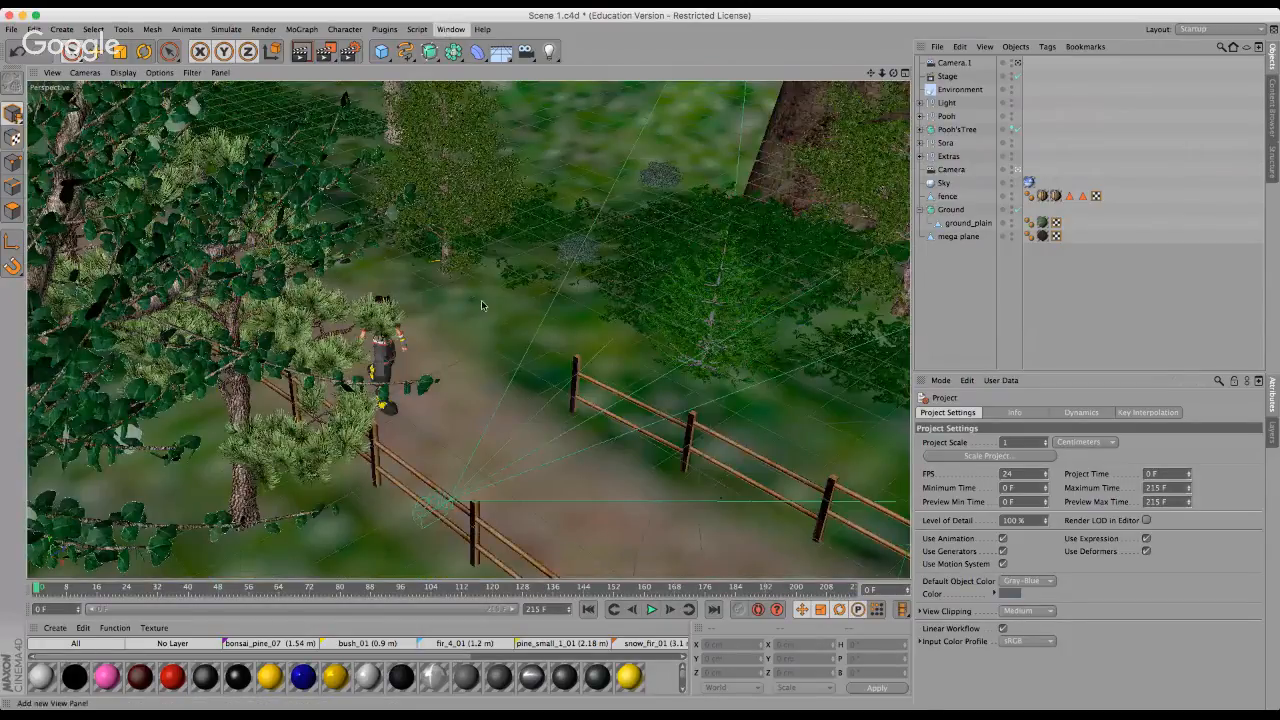
{"action": "left_click", "coordinate": [530, 502]}
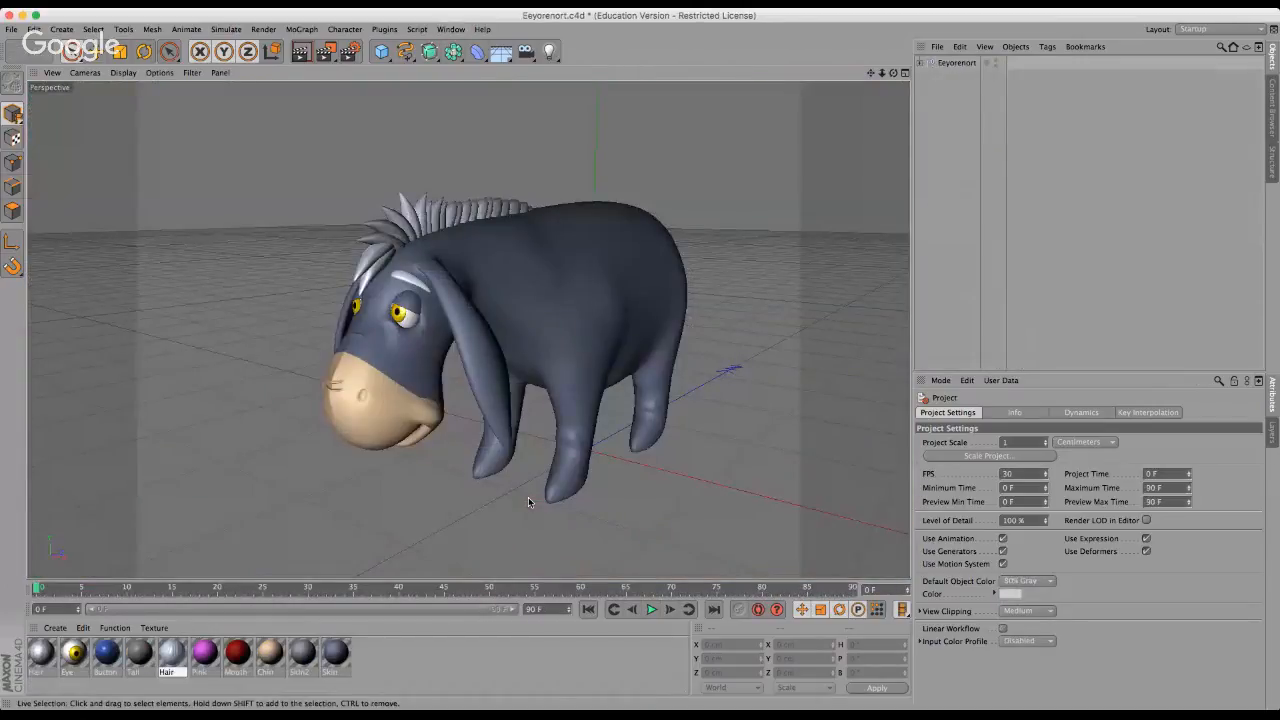
Inspect the Eeyorenort model's head and body up close from three-quarter and front views.
{"action": "scroll", "coordinate": [469, 263], "scroll_direction": "up", "scroll_amount": 3}
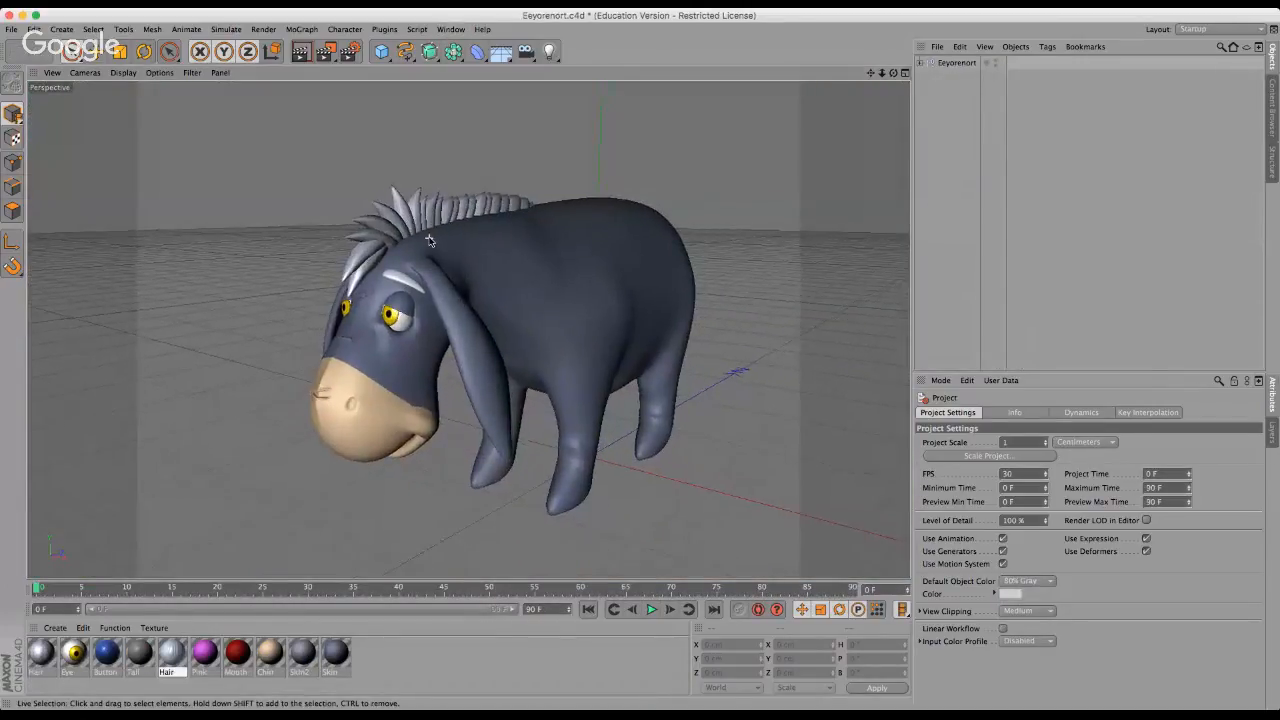
{"action": "scroll", "coordinate": [428, 240], "scroll_direction": "up", "scroll_amount": 2}
{"action": "scroll", "coordinate": [360, 324], "scroll_direction": "up", "scroll_amount": 3}
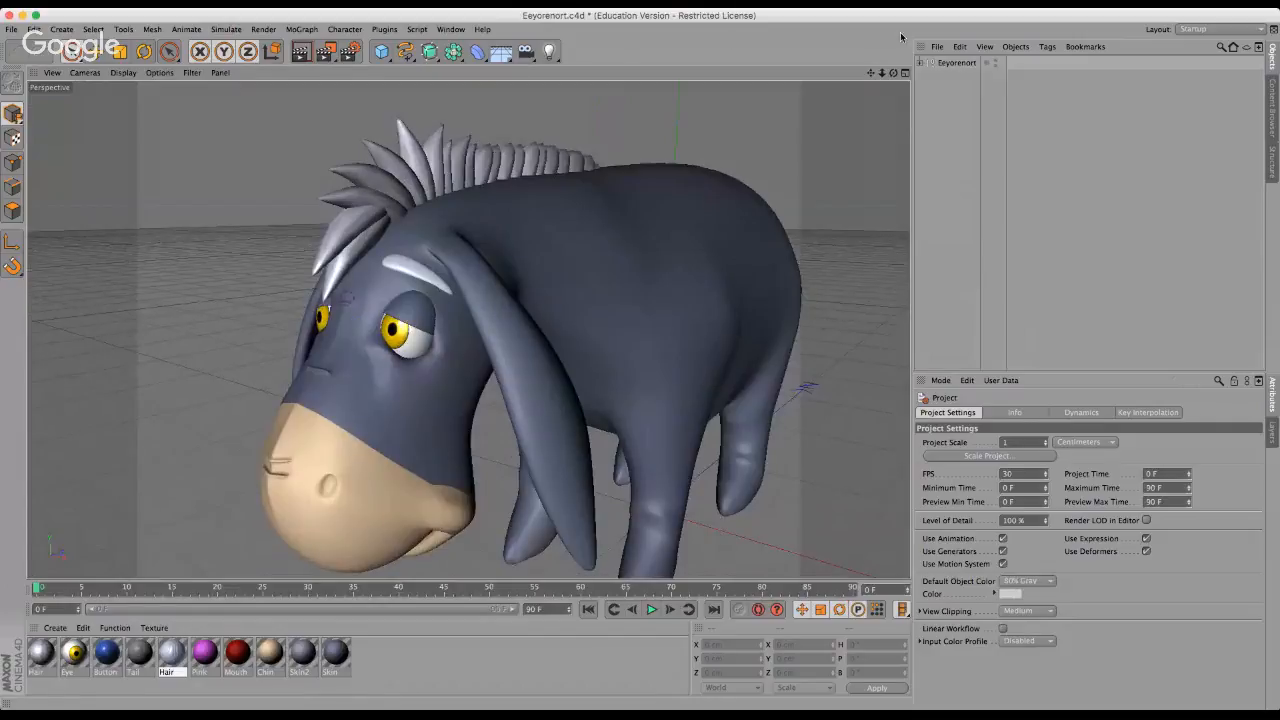
{"action": "left_click_drag", "start_coordinate": [894, 73], "coordinate": [643, 363]}
{"action": "scroll", "coordinate": [460, 187], "scroll_direction": "down", "scroll_amount": 3}
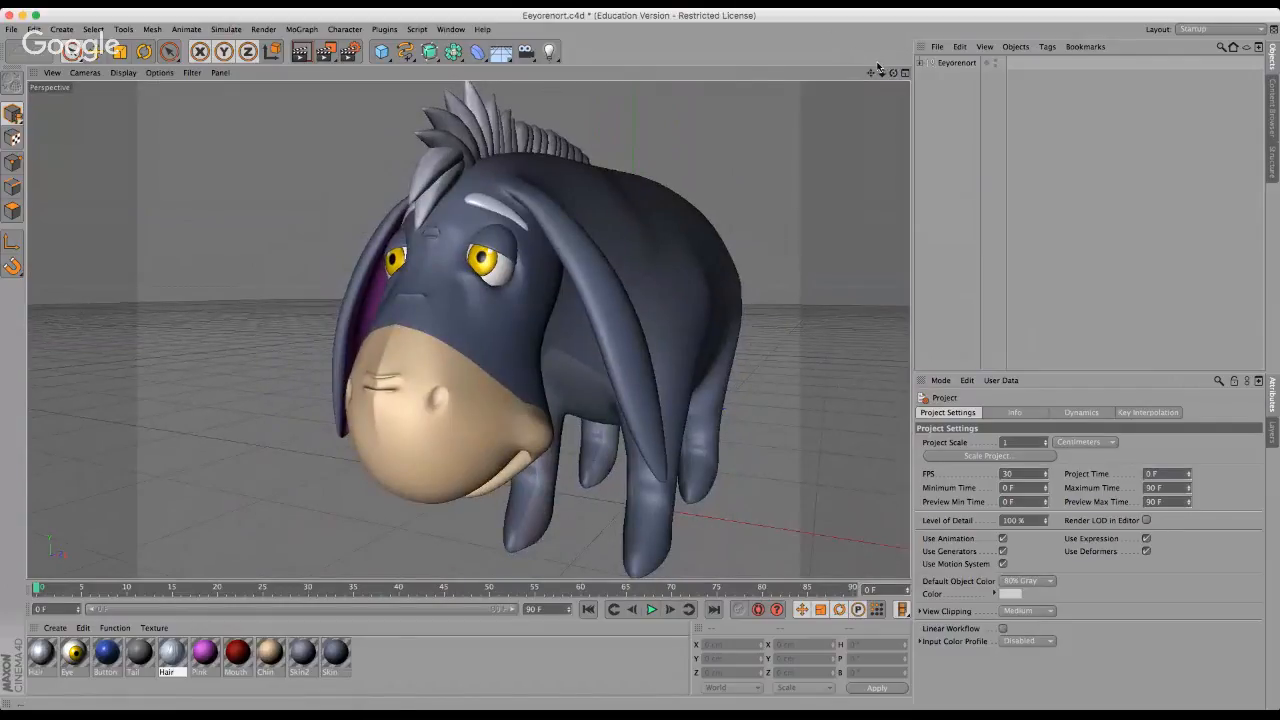
{"action": "left_click_drag", "start_coordinate": [894, 73], "coordinate": [643, 362]}
{"action": "scroll", "coordinate": [405, 250], "scroll_direction": "up", "scroll_amount": 6}
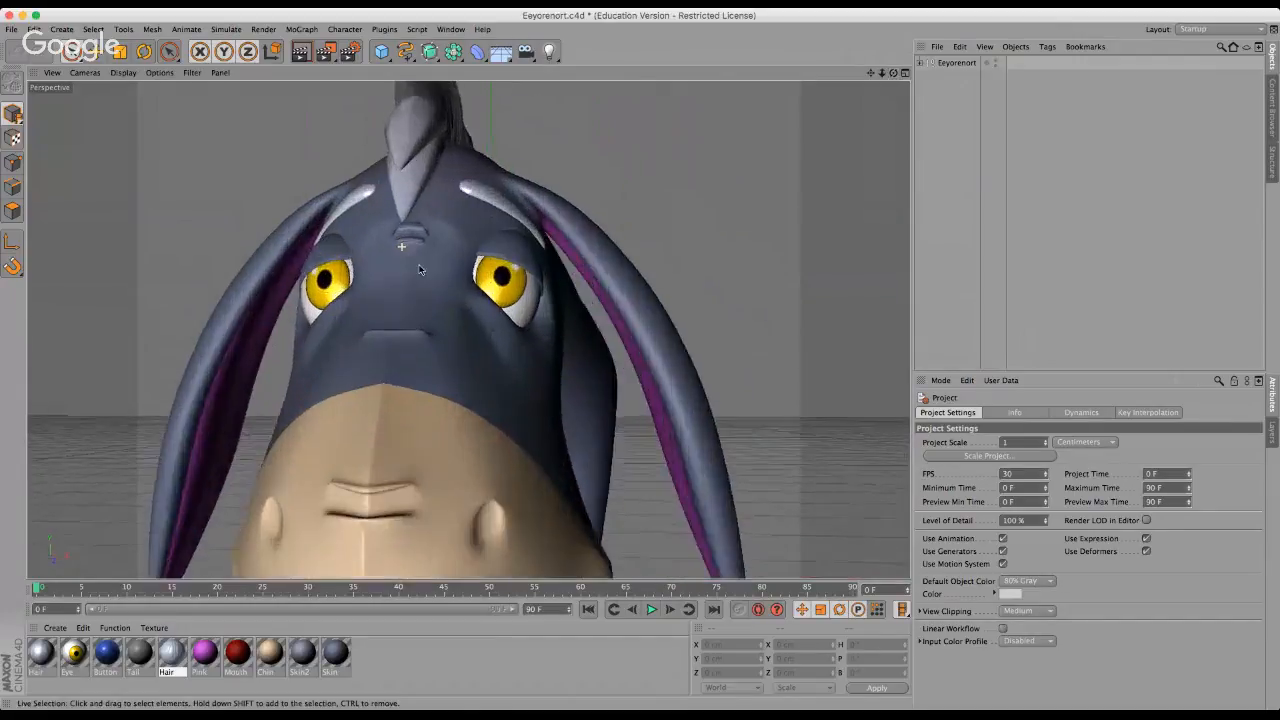
{"action": "scroll", "coordinate": [510, 266], "scroll_direction": "down", "scroll_amount": 2}
{"action": "scroll", "coordinate": [453, 433], "scroll_direction": "down", "scroll_amount": 8}
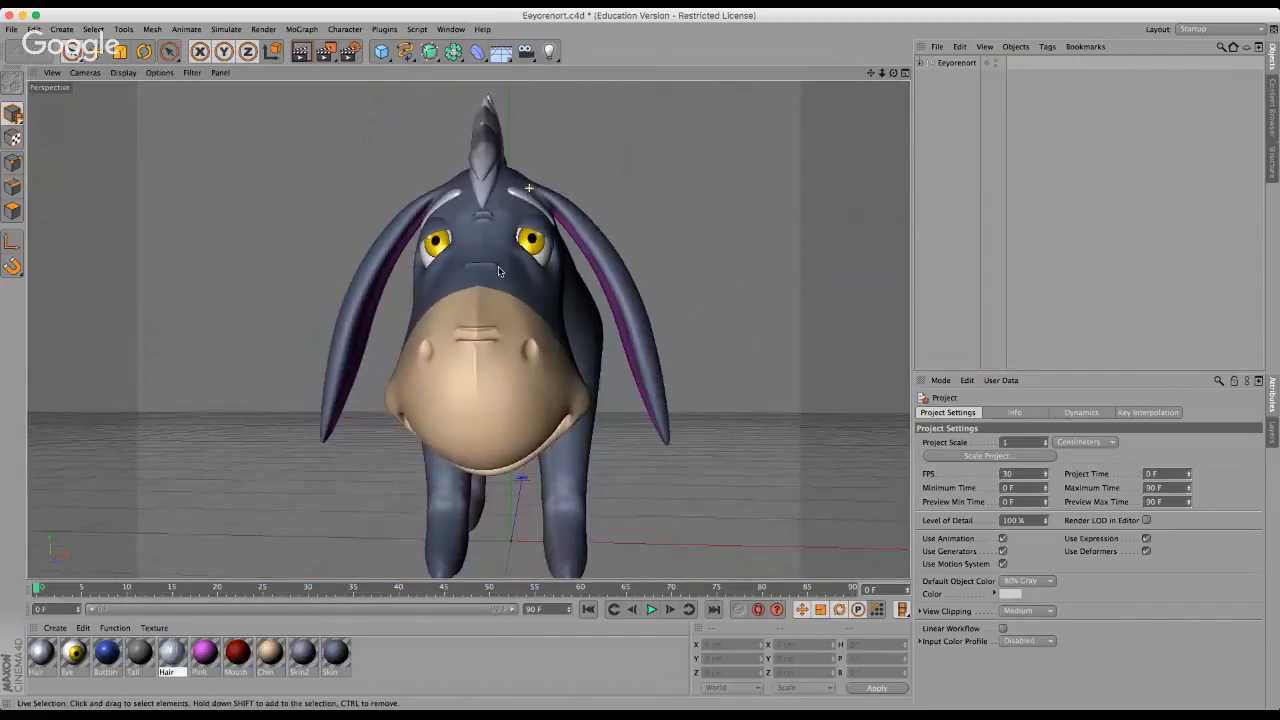
Examine Eeyorenort's mouth from below and the head and mane in side profile.
{"action": "left_click_drag", "start_coordinate": [895, 74], "coordinate": [641, 357]}
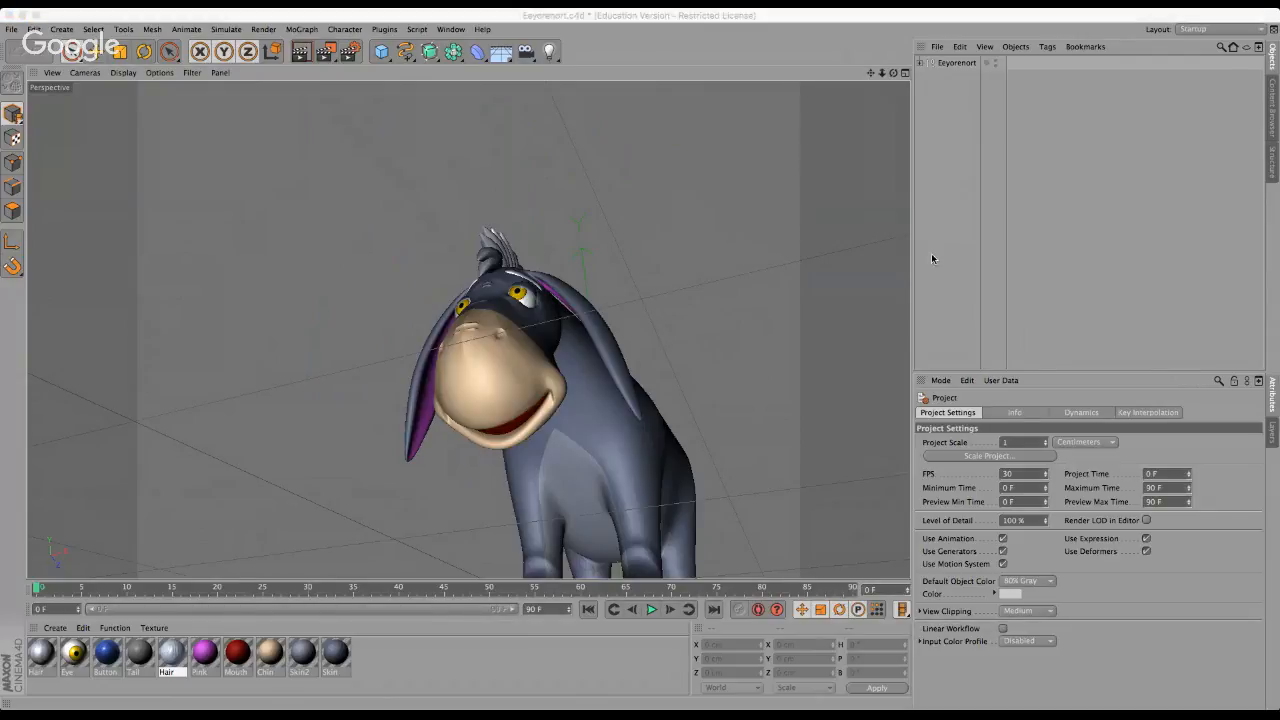
{"action": "left_click_drag", "start_coordinate": [894, 73], "coordinate": [642, 359]}
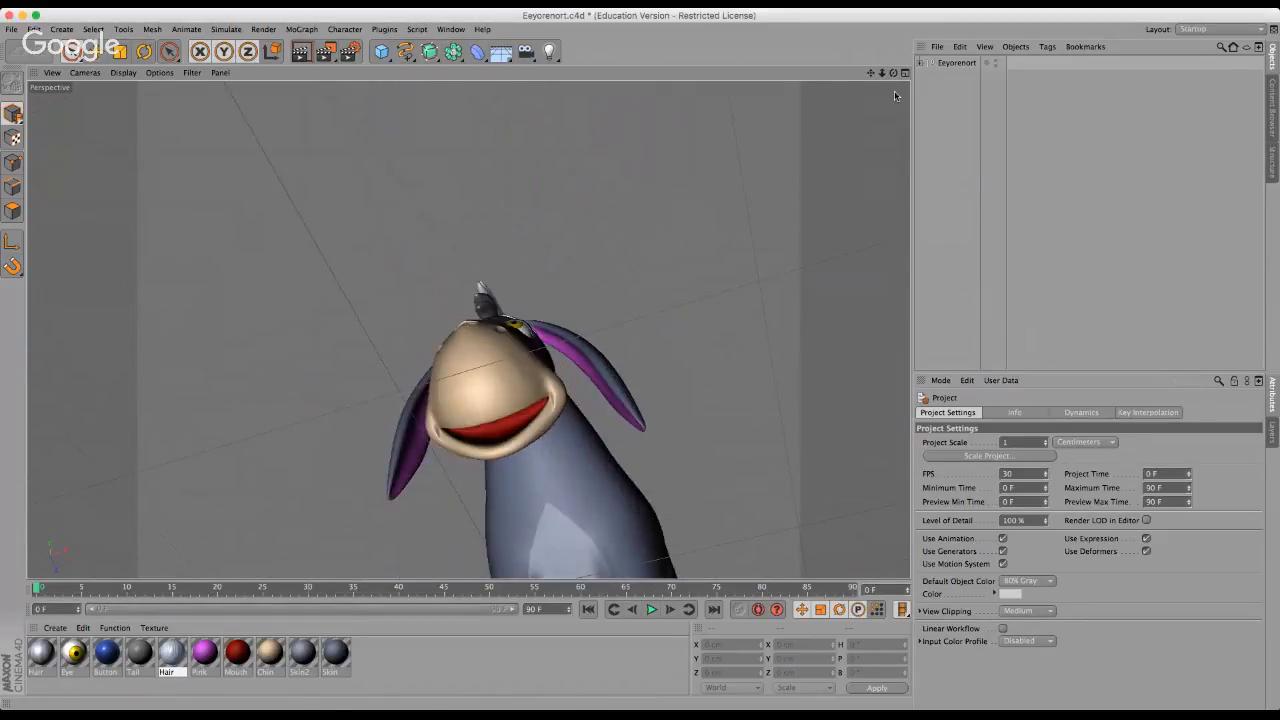
{"action": "left_click_drag", "start_coordinate": [893, 74], "coordinate": [642, 358]}
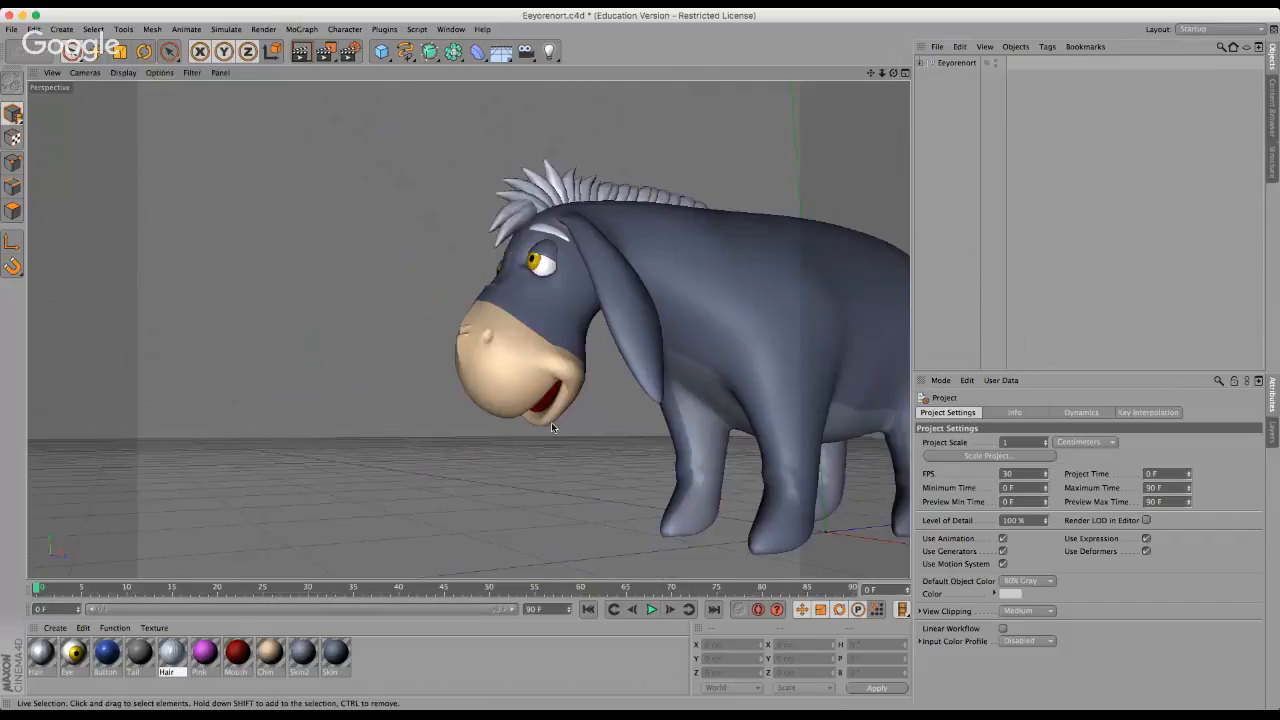
{"action": "scroll", "coordinate": [306, 389], "scroll_direction": "down", "scroll_amount": 3}
{"action": "scroll", "coordinate": [645, 349], "scroll_direction": "up", "scroll_amount": 1}
{"action": "scroll", "coordinate": [645, 349], "scroll_direction": "up", "scroll_amount": 1}
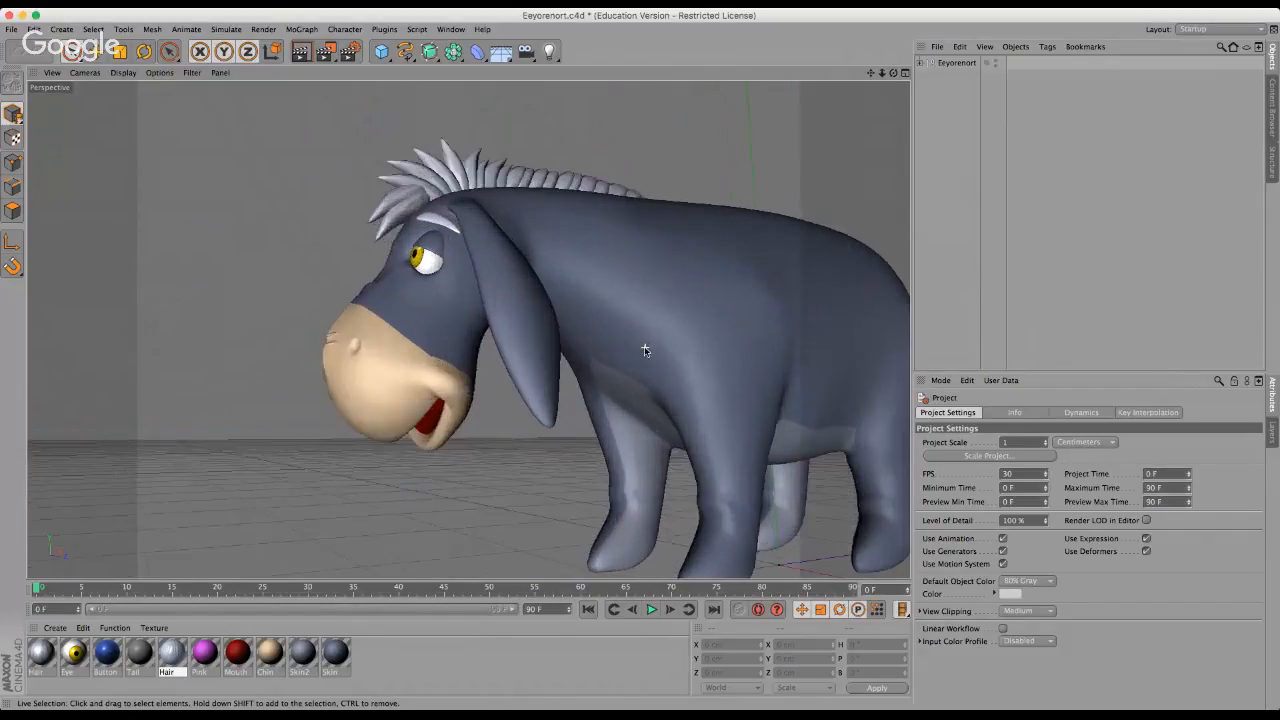
{"action": "scroll", "coordinate": [385, 347], "scroll_direction": "down", "scroll_amount": 2}
{"action": "scroll", "coordinate": [343, 302], "scroll_direction": "up", "scroll_amount": 2}
{"action": "scroll", "coordinate": [343, 302], "scroll_direction": "up", "scroll_amount": 3}
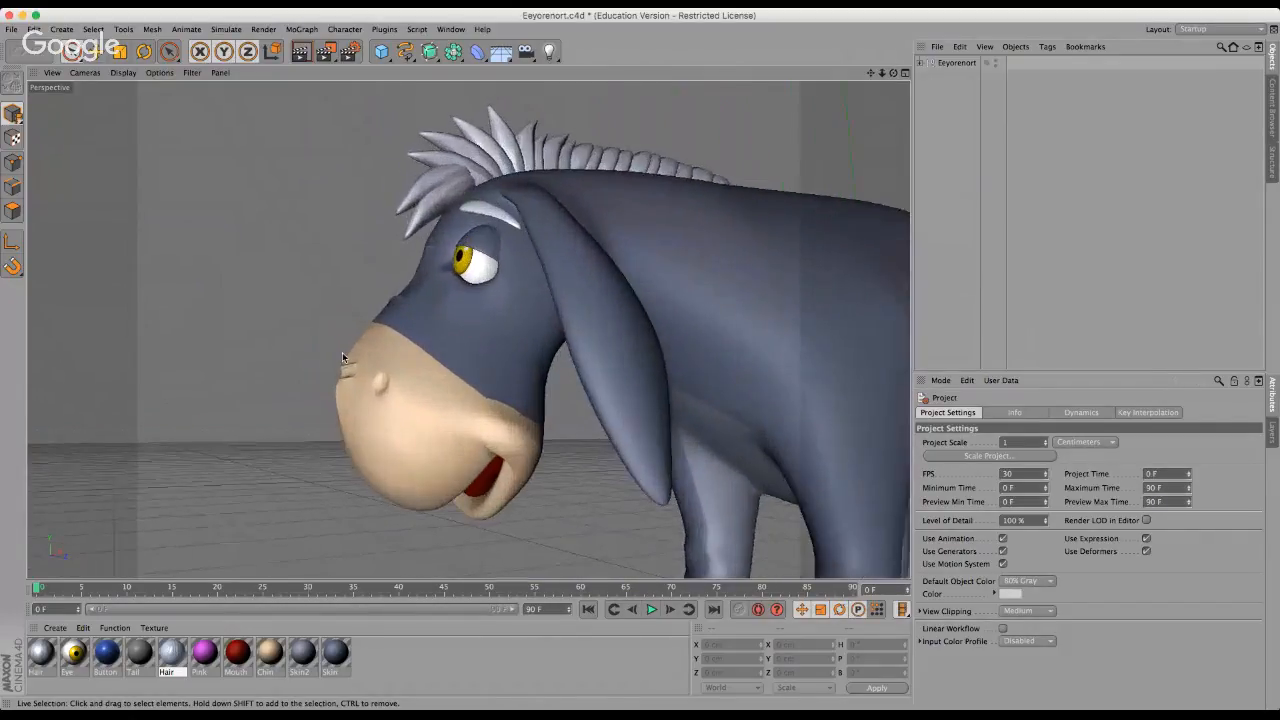
{"action": "scroll", "coordinate": [461, 311], "scroll_direction": "down", "scroll_amount": 3}
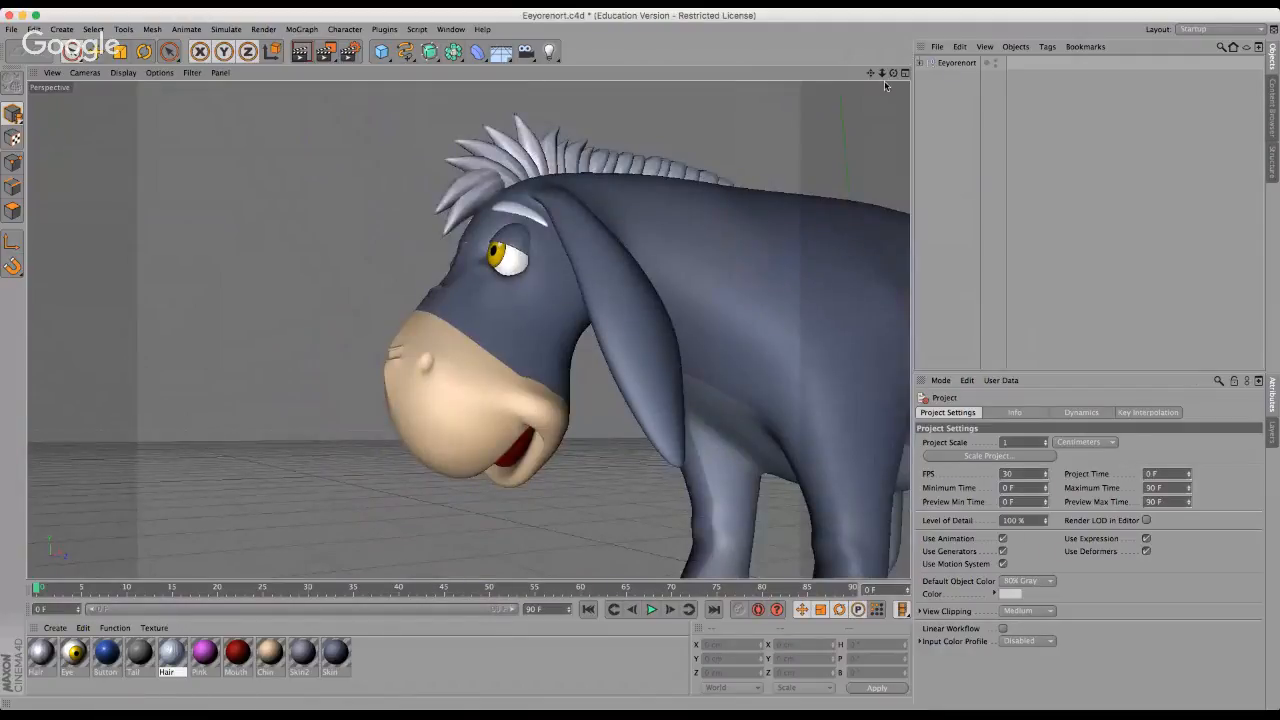
Examine Eeyorenort's face, ears and muzzle from several front three-quarter angles, including from slightly below.
{"action": "left_click_drag", "start_coordinate": [893, 73], "coordinate": [600, 332]}
{"action": "scroll", "coordinate": [512, 407], "scroll_direction": "down", "scroll_amount": 3}
{"action": "scroll", "coordinate": [470, 395], "scroll_direction": "up", "scroll_amount": 2}
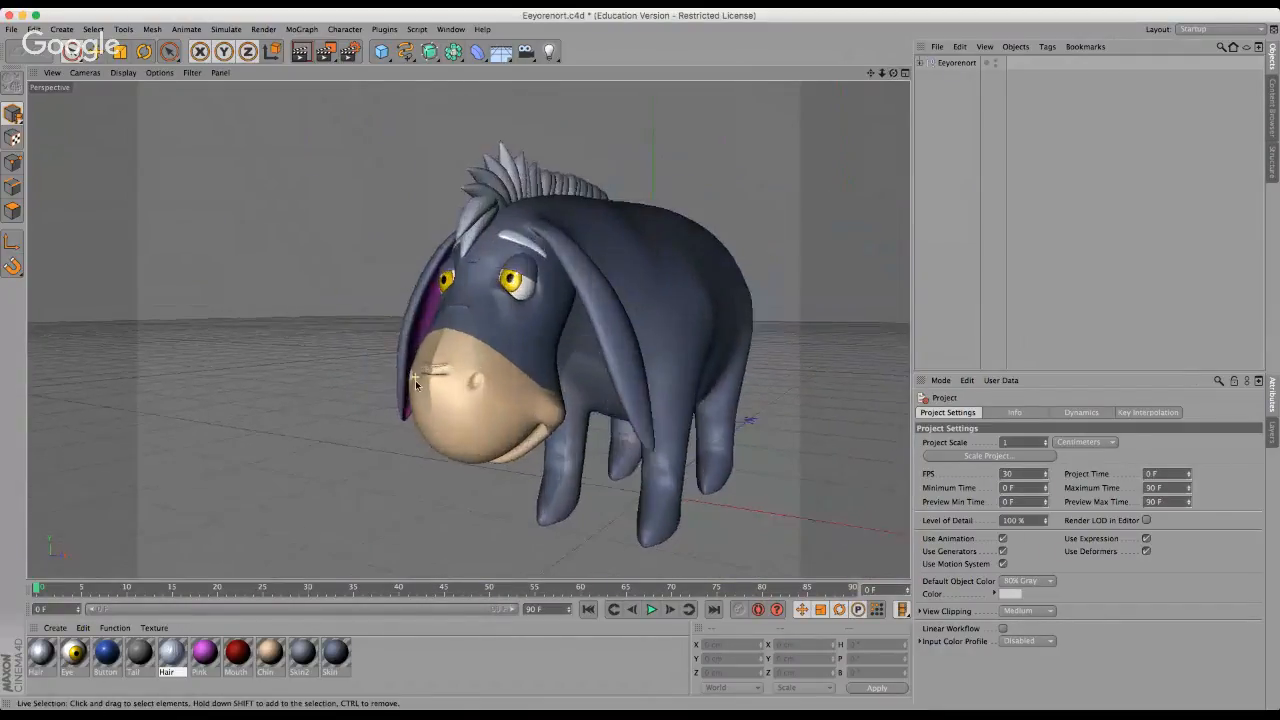
{"action": "scroll", "coordinate": [416, 380], "scroll_direction": "down", "scroll_amount": 2}
{"action": "scroll", "coordinate": [645, 208], "scroll_direction": "up", "scroll_amount": 4}
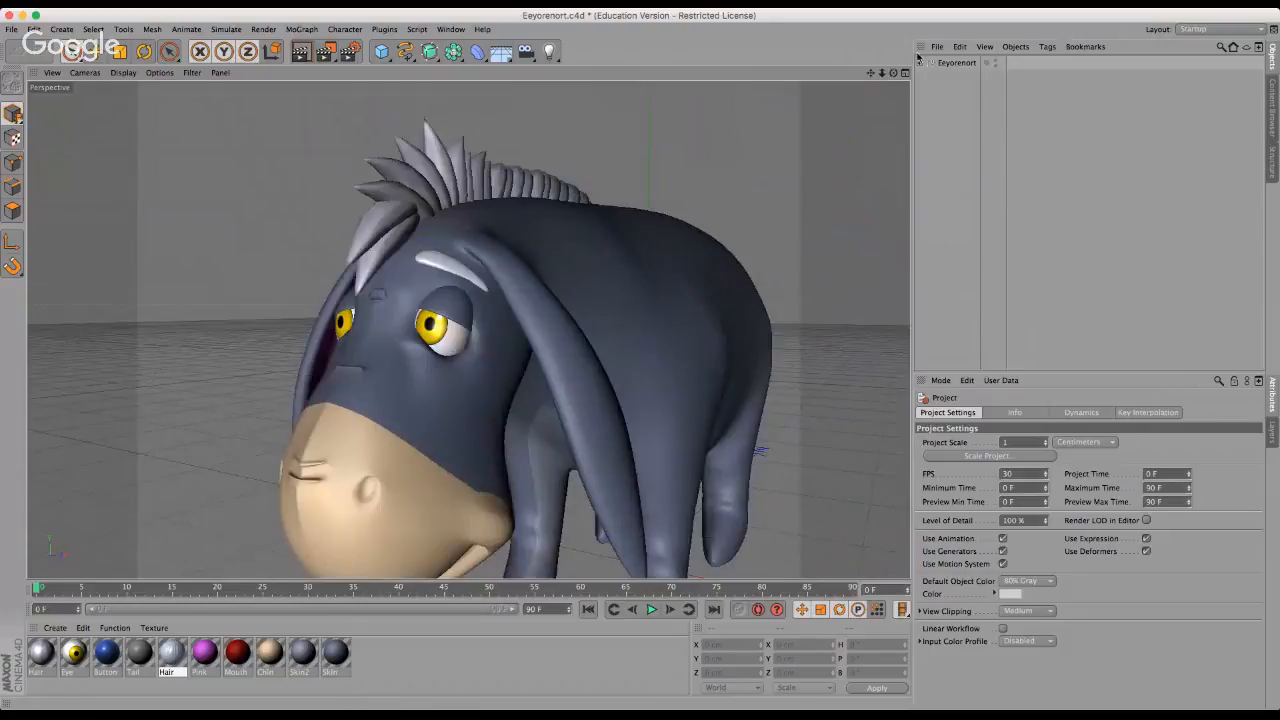
{"action": "left_click_drag", "start_coordinate": [894, 73], "coordinate": [641, 357]}
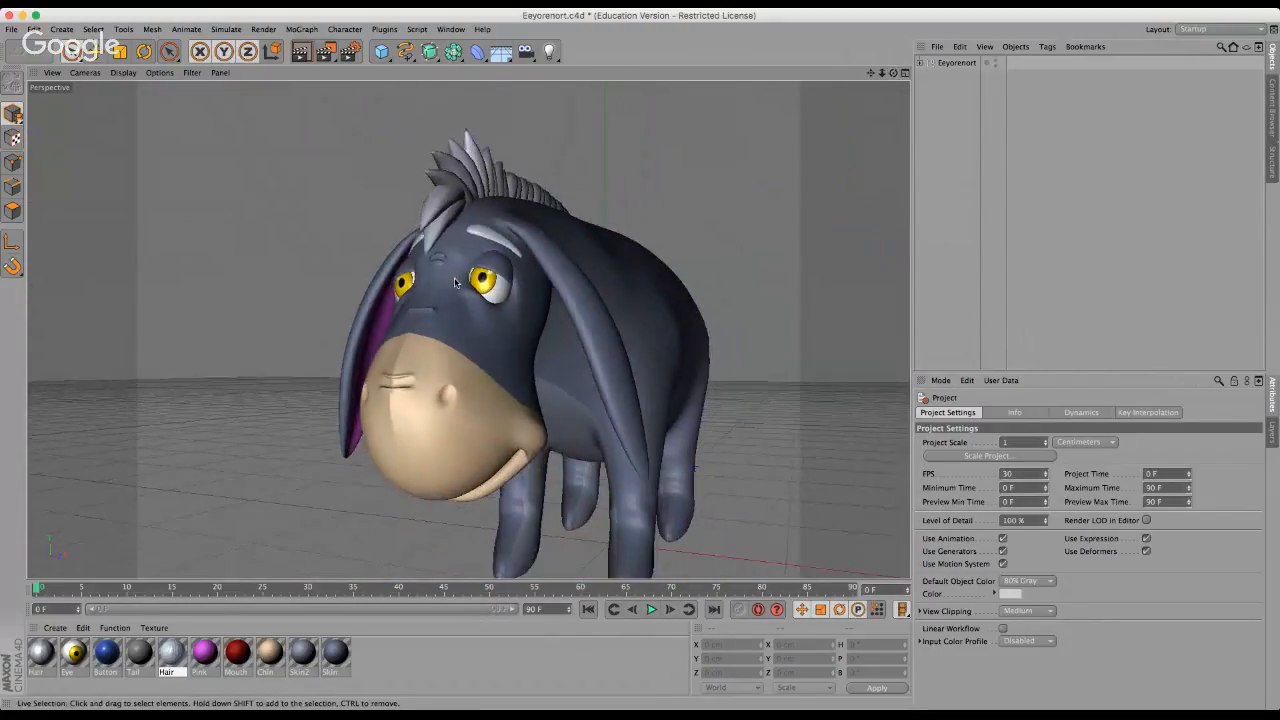
{"action": "scroll", "coordinate": [455, 283], "scroll_direction": "down", "scroll_amount": 2}
{"action": "scroll", "coordinate": [455, 283], "scroll_direction": "up", "scroll_amount": 3}
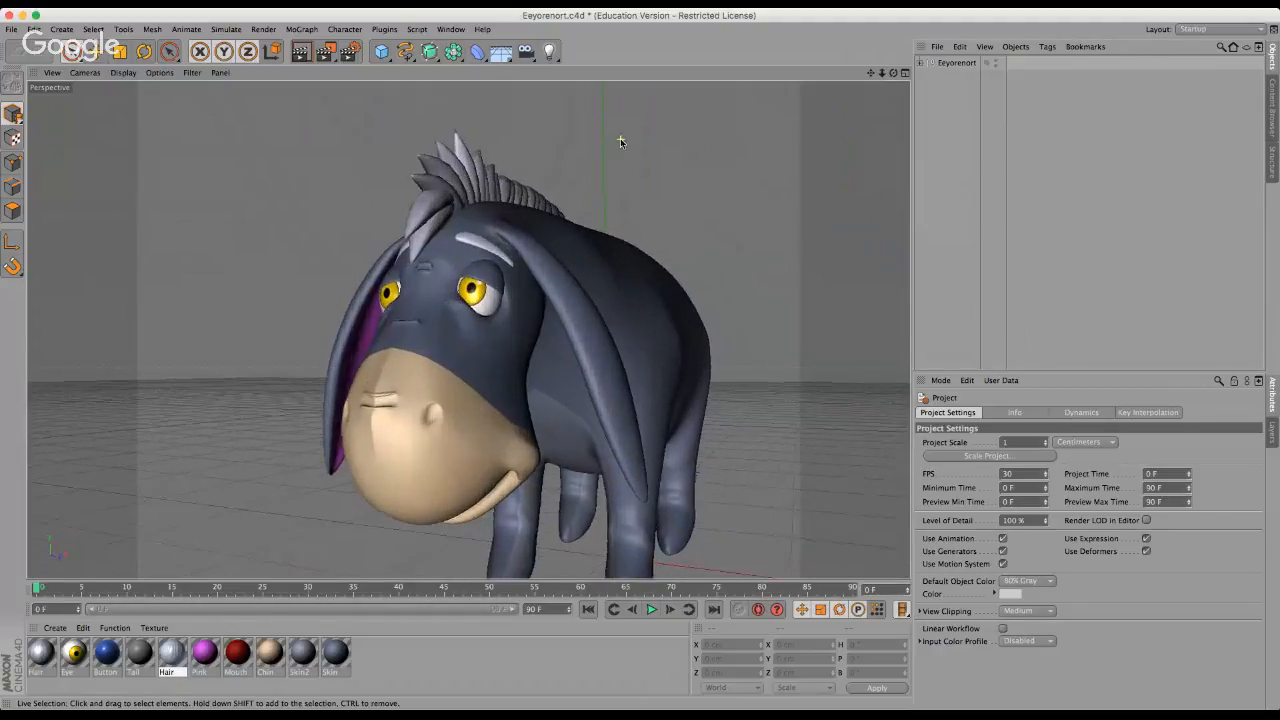
{"action": "left_click_drag", "start_coordinate": [894, 73], "coordinate": [640, 352]}
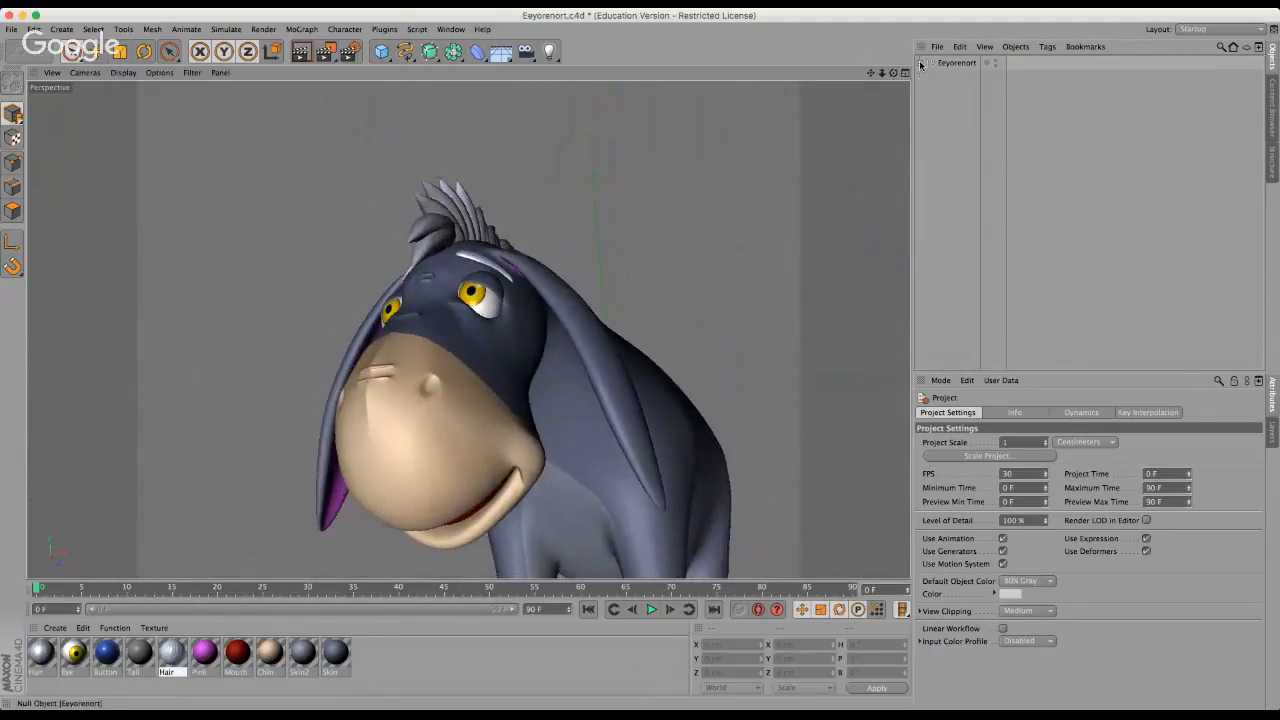
Open the Pose Morph settings of Eeyorenort's Body mesh and set the Frown mouth morph to 100%.
{"action": "left_click", "coordinate": [921, 63]}
{"action": "left_click", "coordinate": [927, 116]}
{"action": "left_click", "coordinate": [1013, 129]}
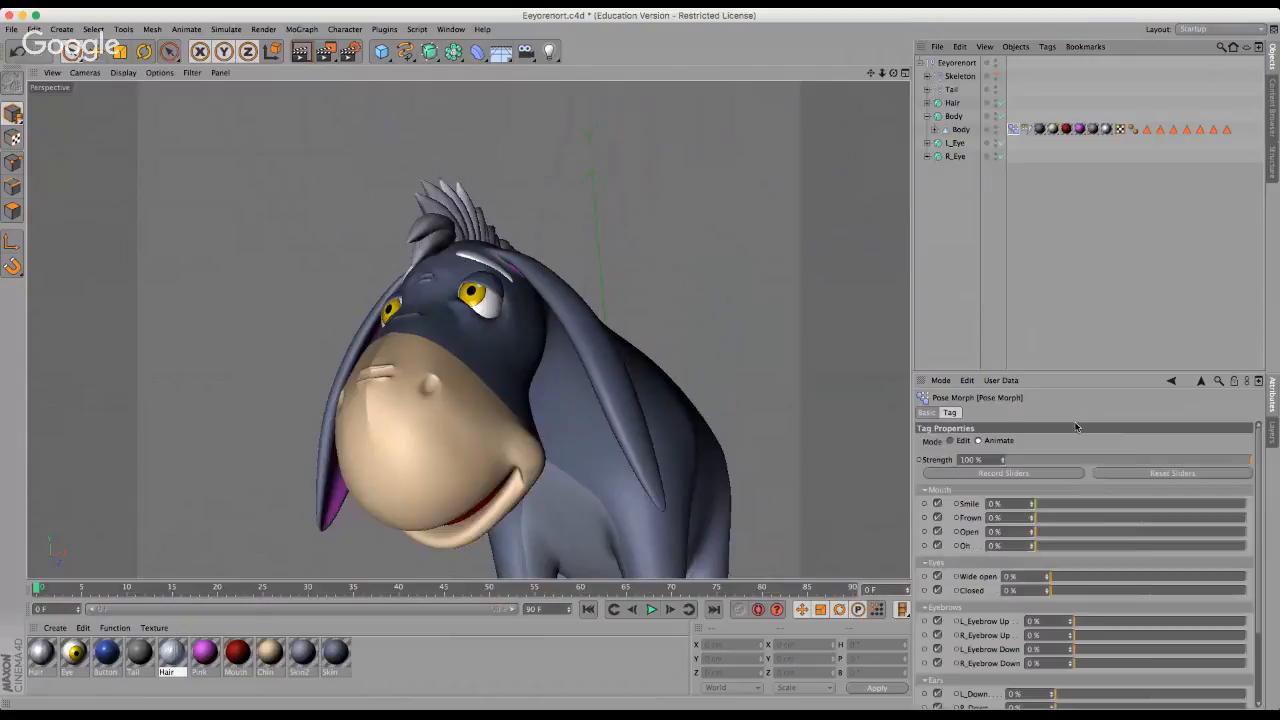
{"action": "left_click_drag", "start_coordinate": [1069, 516], "coordinate": [1250, 517]}
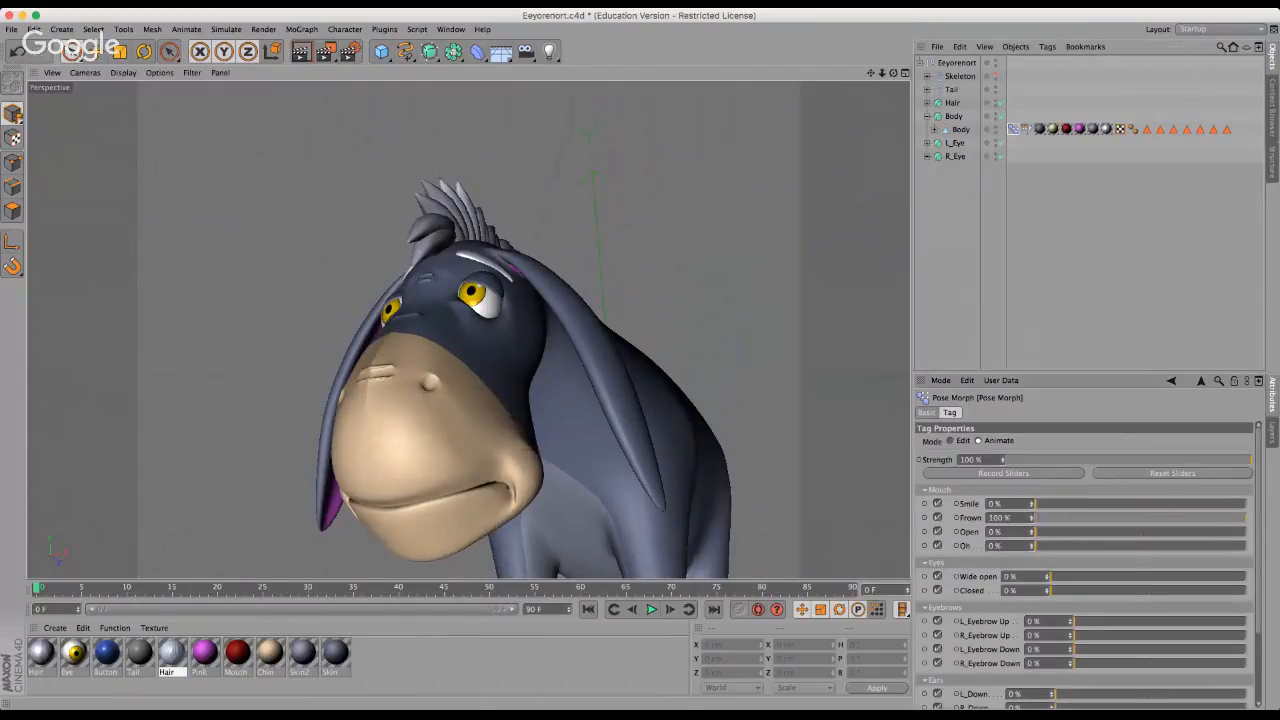
Set Eeyorenort's Open mouth morph to 98% and the Oh morph to 100%, viewing the face from the side.
{"action": "left_click_drag", "start_coordinate": [893, 73], "coordinate": [643, 361]}
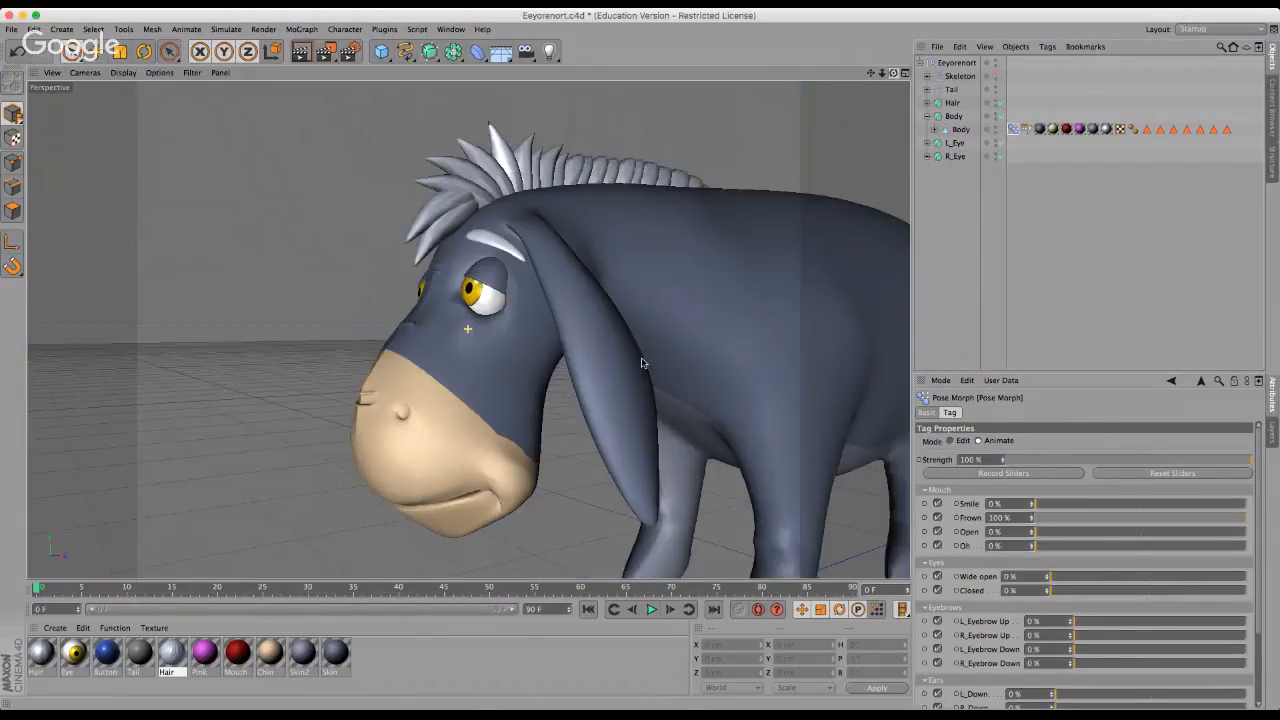
{"action": "left_click_drag", "start_coordinate": [1064, 534], "coordinate": [1241, 532]}
{"action": "left_click_drag", "start_coordinate": [1036, 546], "coordinate": [1248, 546]}
{"action": "right_click_drag", "start_coordinate": [756, 361], "coordinate": [698, 330], "text": "alt"}
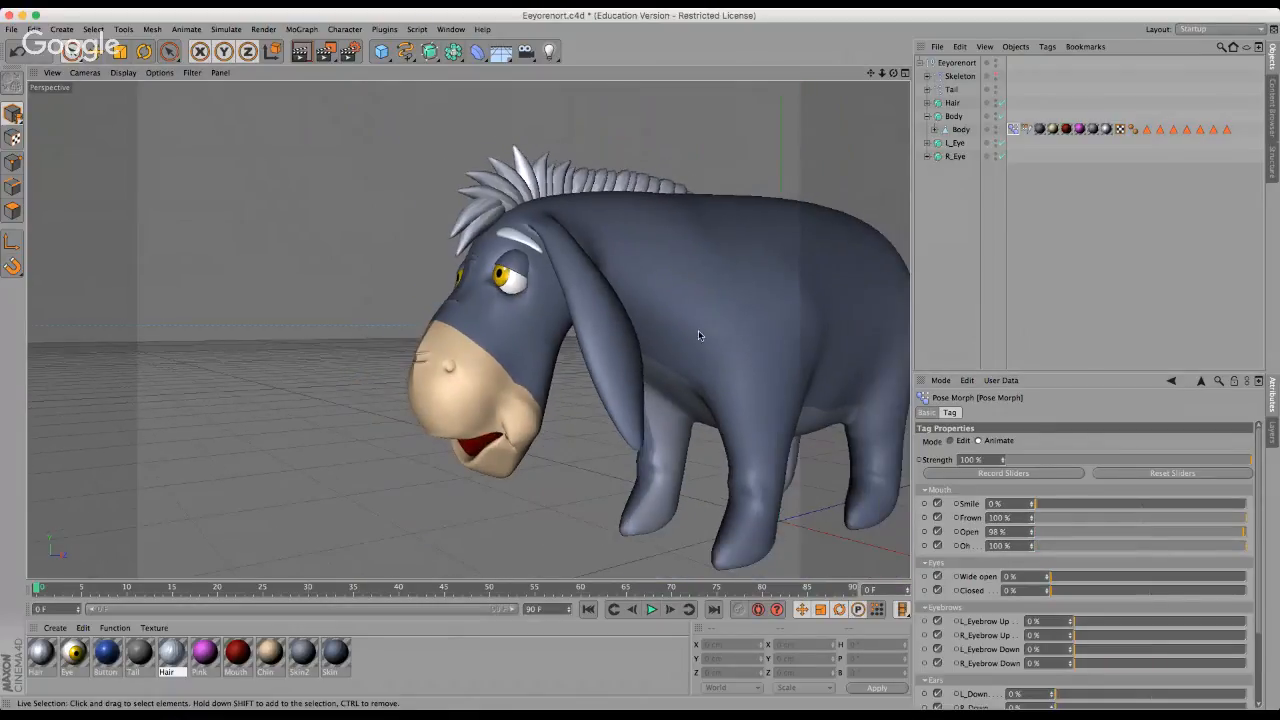
Raise both of Eeyorenort's eyebrows and ears by setting L_Eyebrow Up, R_Eyebrow Up, L_Up and R_Up to 100%.
{"action": "left_click_drag", "start_coordinate": [1243, 622], "coordinate": [1276, 636]}
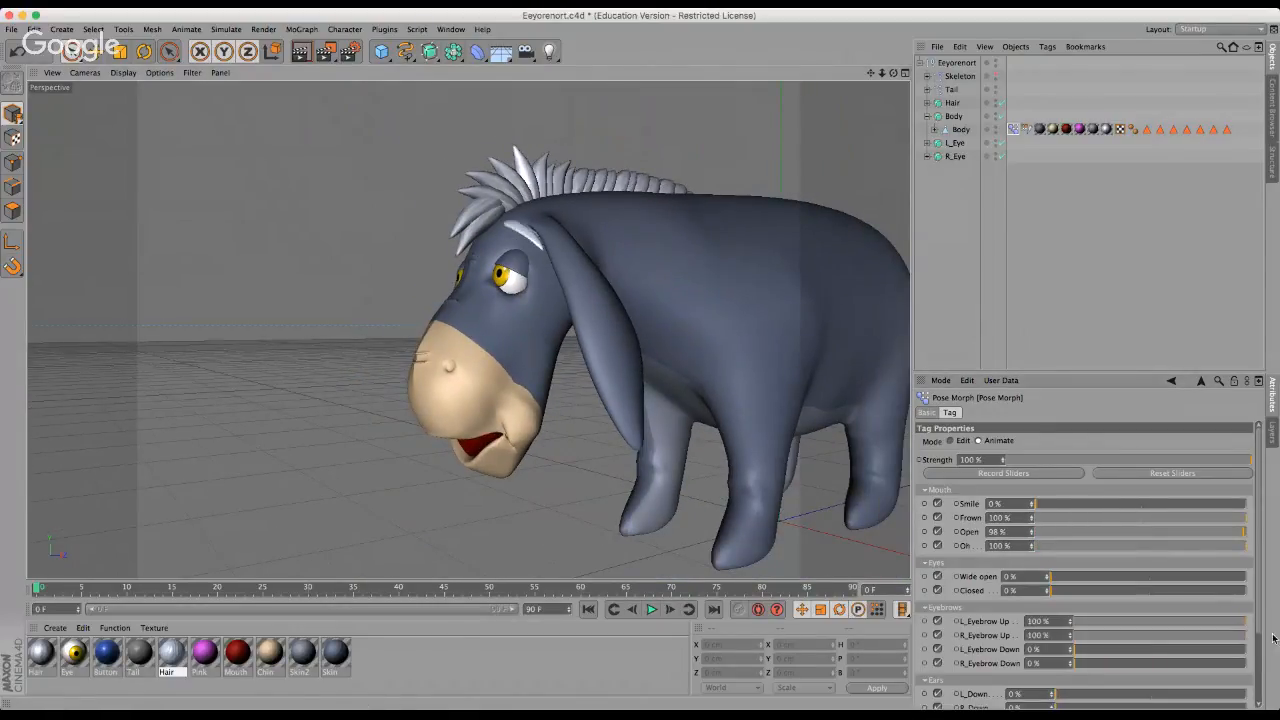
{"action": "left_click_drag", "start_coordinate": [893, 73], "coordinate": [642, 361]}
{"action": "scroll", "coordinate": [995, 637], "scroll_direction": "down", "scroll_amount": 3}
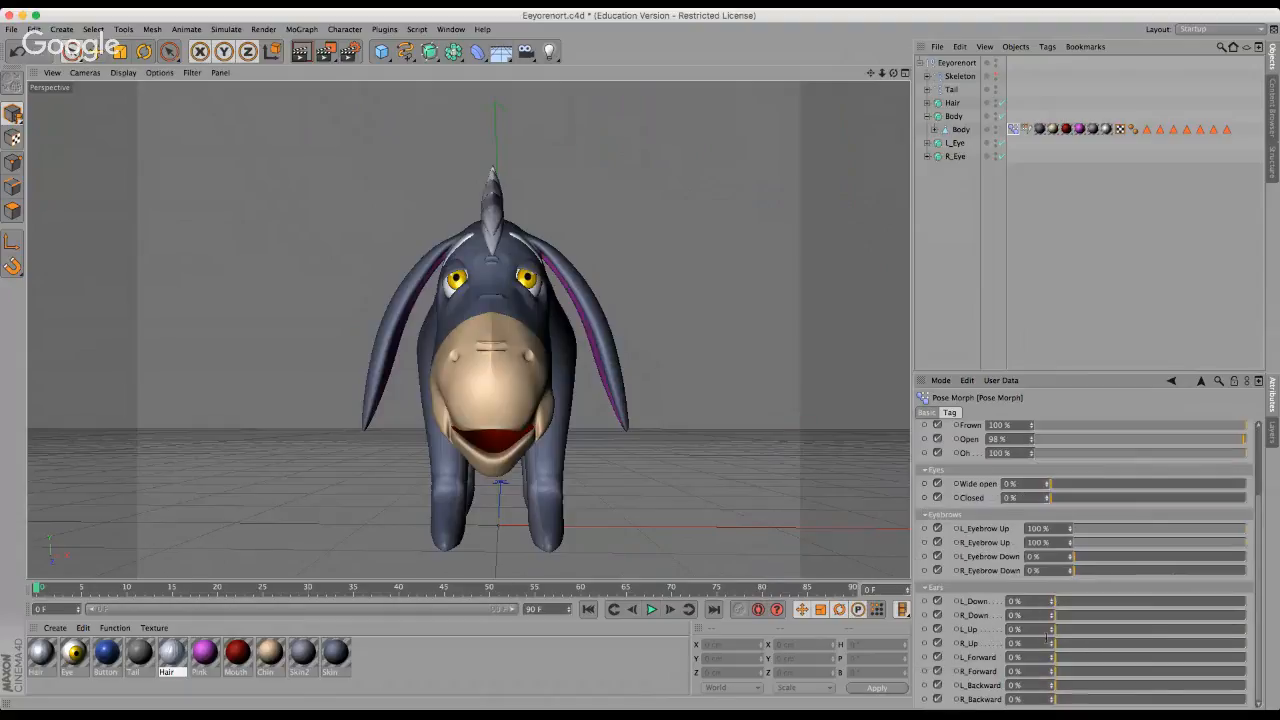
{"action": "left_click_drag", "start_coordinate": [1056, 601], "coordinate": [1254, 640]}
{"action": "left_click", "coordinate": [1245, 630]}
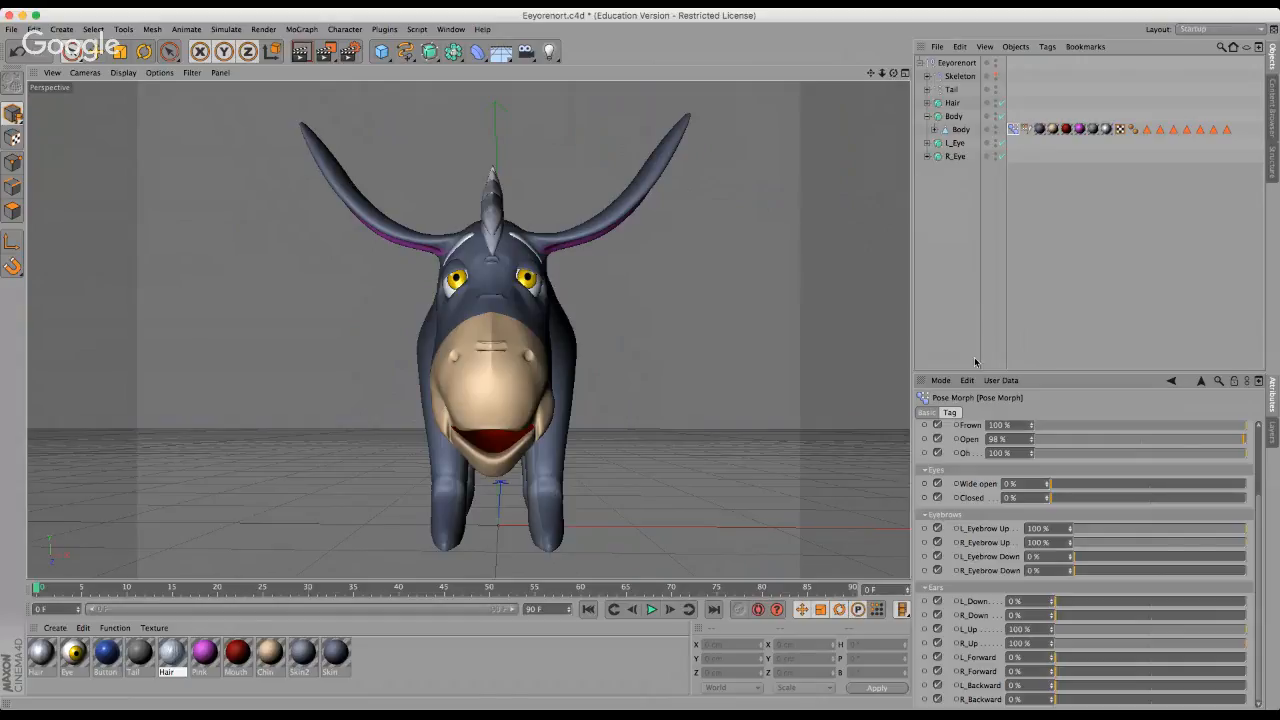
{"action": "left_click", "coordinate": [1006, 197]}
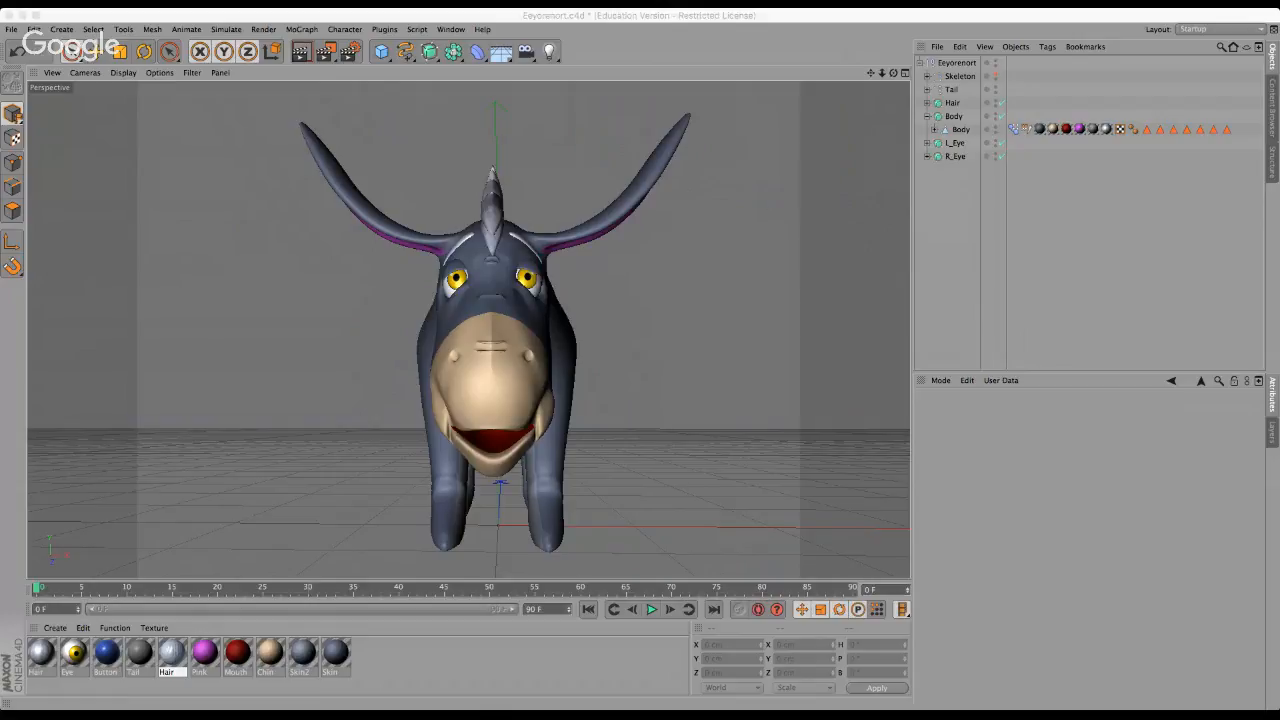
Open Master Xehanort.c4d, frame the character's face and show the Head mesh's Pose Morph settings.
{"action": "double_click", "coordinate": [829, 287]}
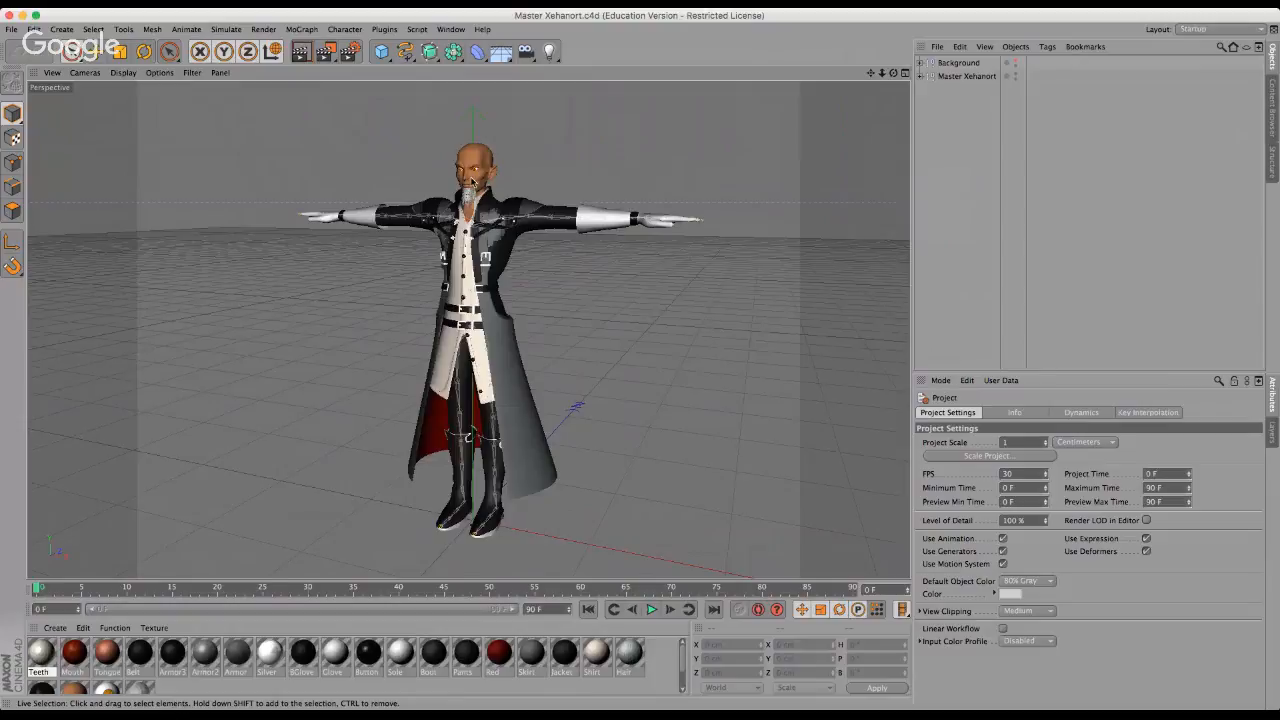
{"action": "scroll", "coordinate": [470, 179], "scroll_direction": "up", "scroll_amount": 15}
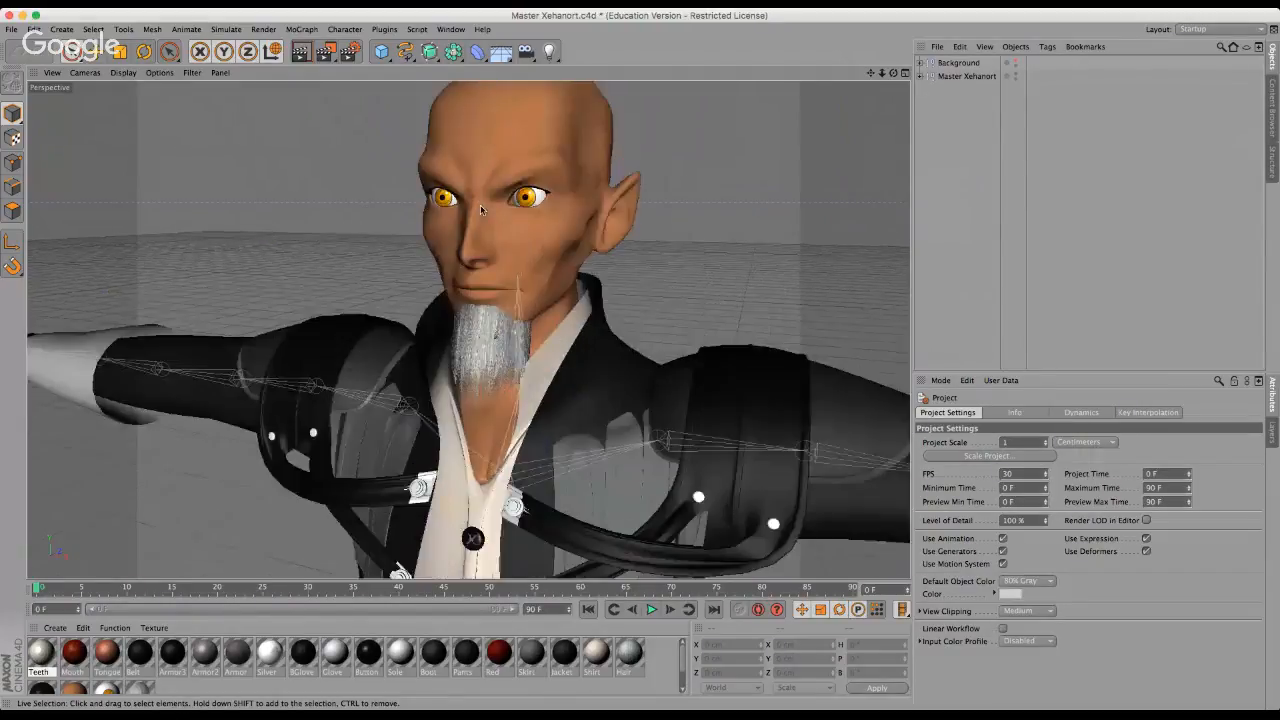
{"action": "left_click", "coordinate": [921, 76]}
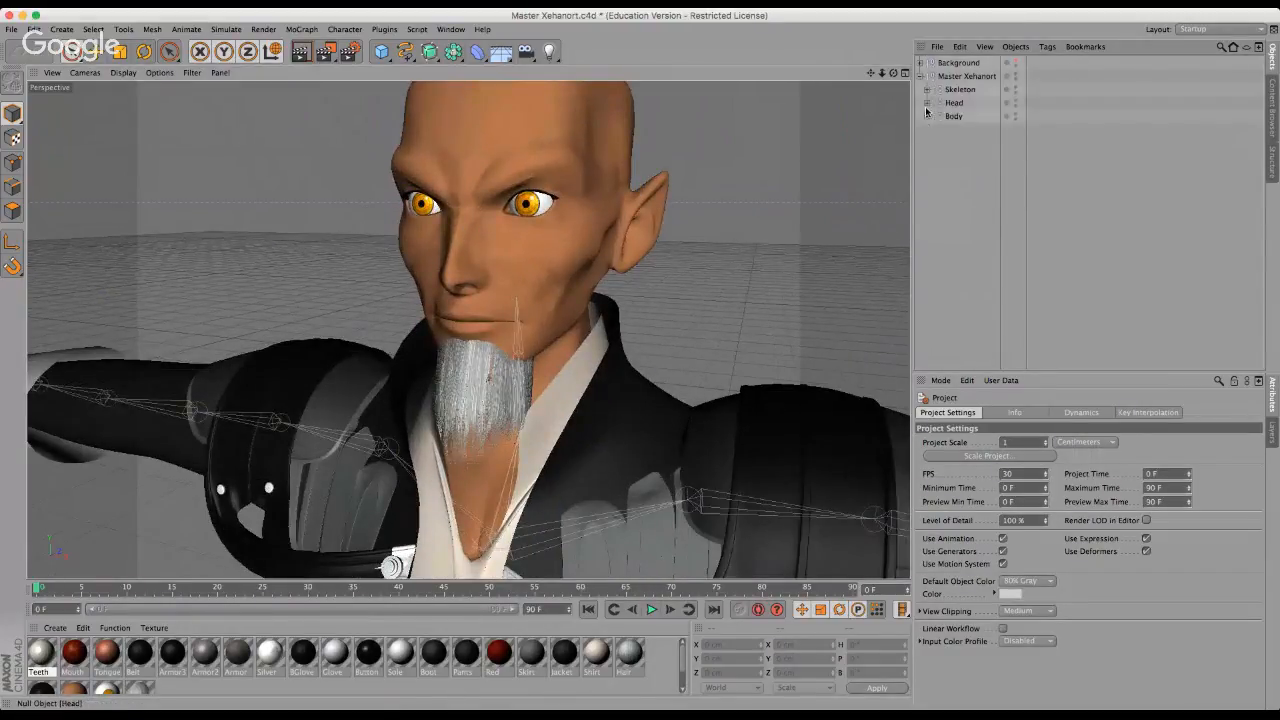
{"action": "left_click", "coordinate": [927, 103]}
{"action": "left_click", "coordinate": [934, 129]}
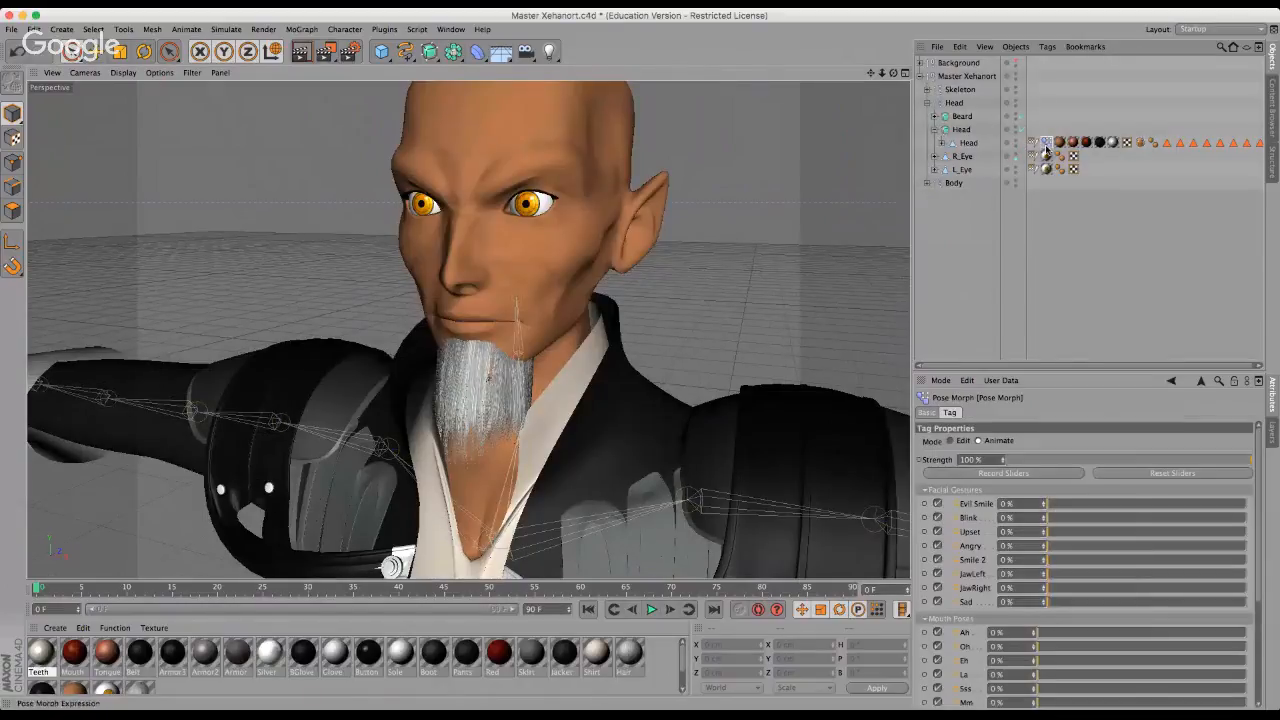
Set Master Xehanort's Evil Smile morph to 100% and the Blink morph to 48%, viewing the face up close.
{"action": "left_click", "coordinate": [1047, 142]}
{"action": "left_click_drag", "start_coordinate": [894, 75], "coordinate": [892, 48]}
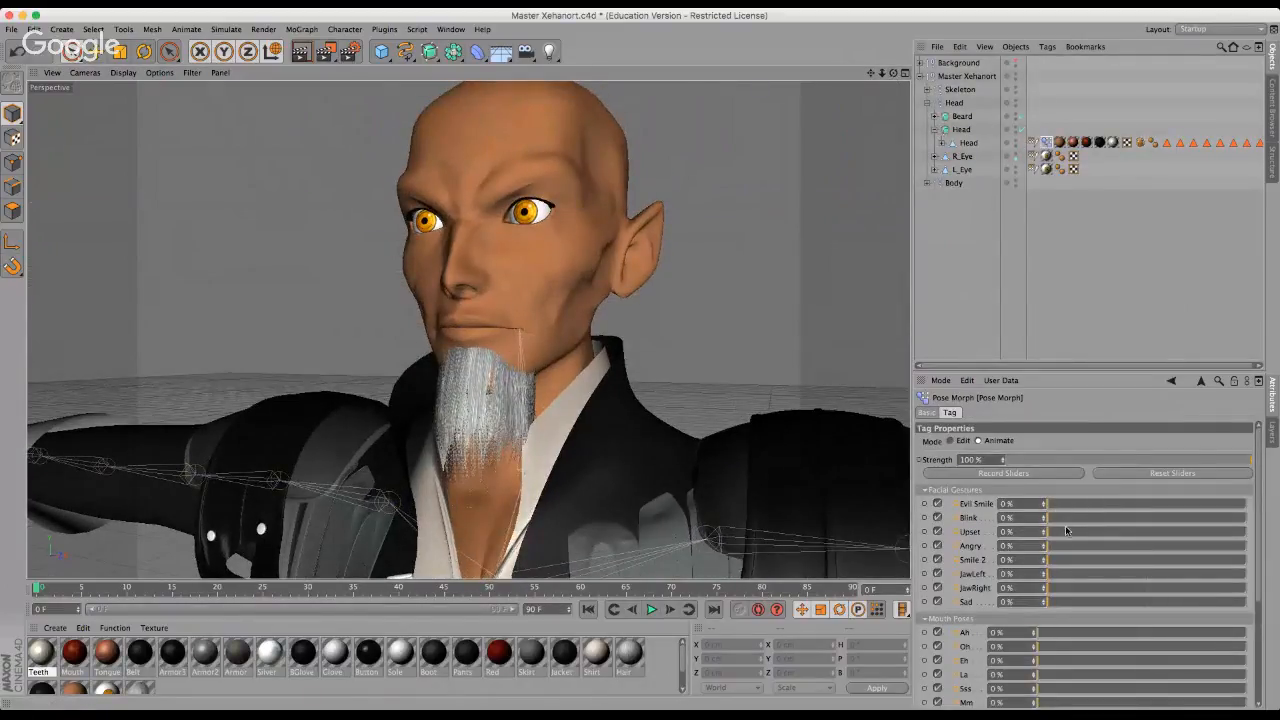
{"action": "left_click_drag", "start_coordinate": [1078, 506], "coordinate": [1246, 504]}
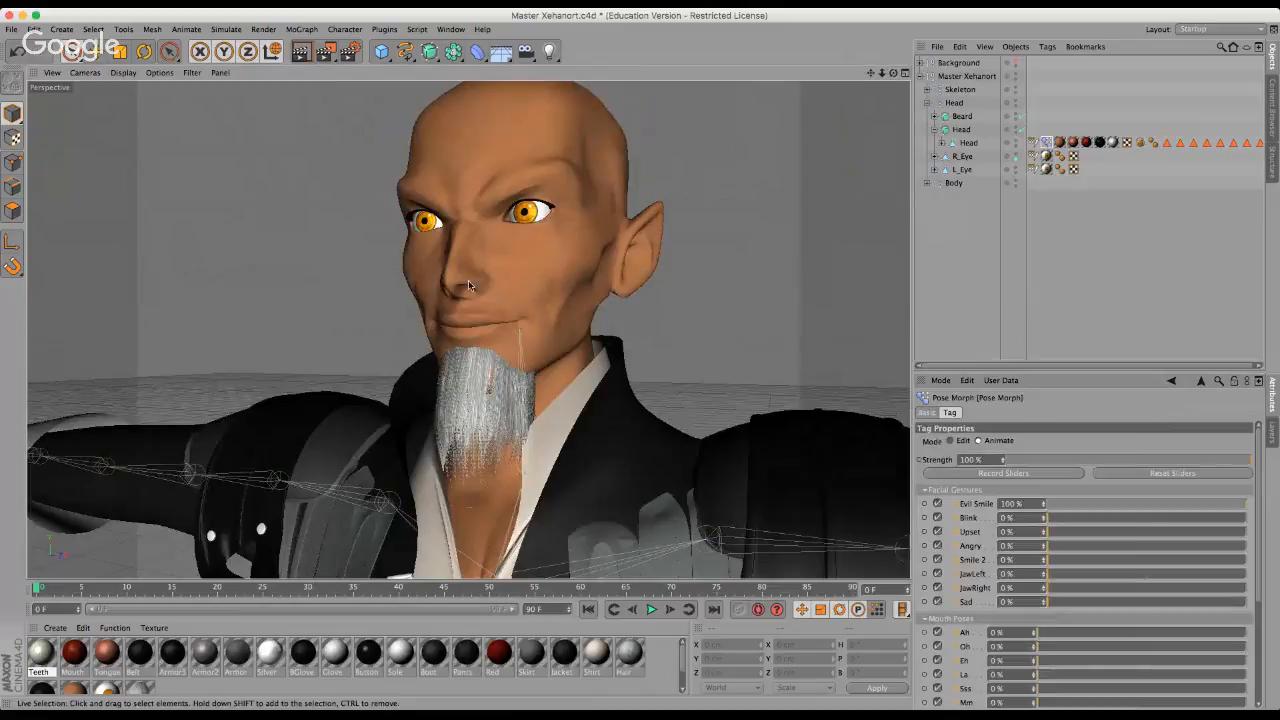
{"action": "scroll", "coordinate": [469, 286], "scroll_direction": "up", "scroll_amount": 2}
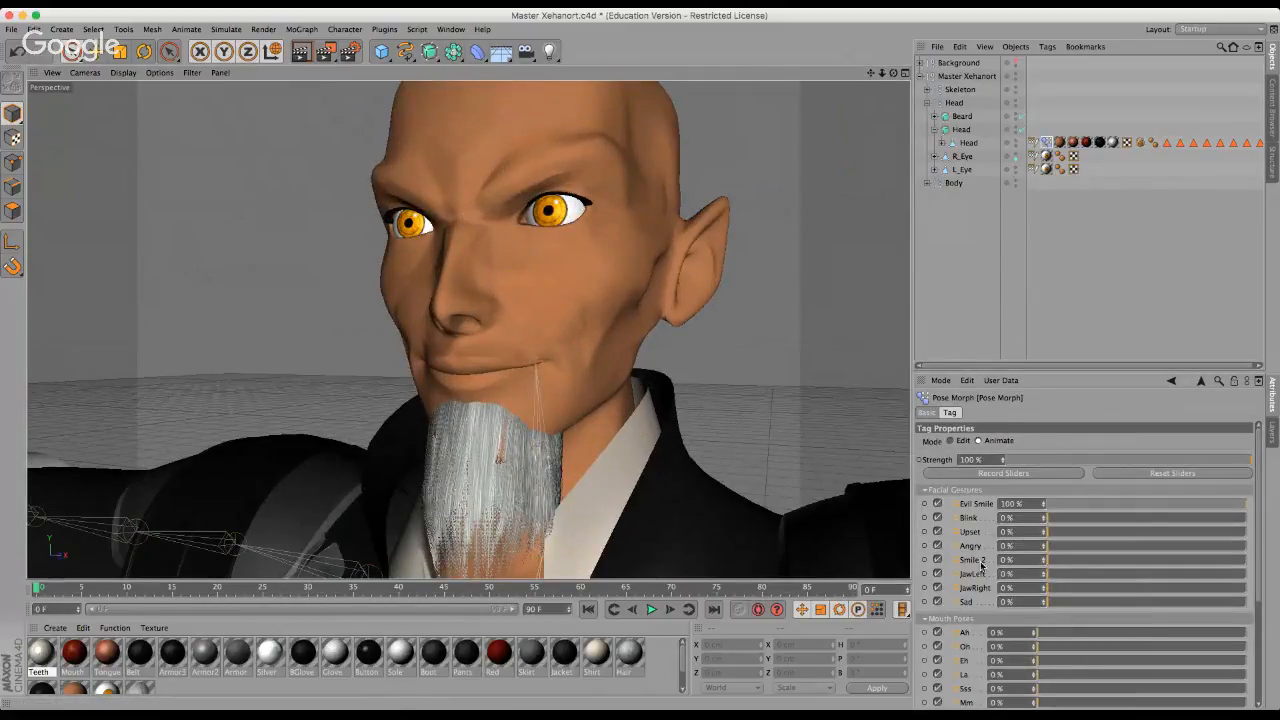
{"action": "left_click_drag", "start_coordinate": [1060, 520], "coordinate": [1145, 520]}
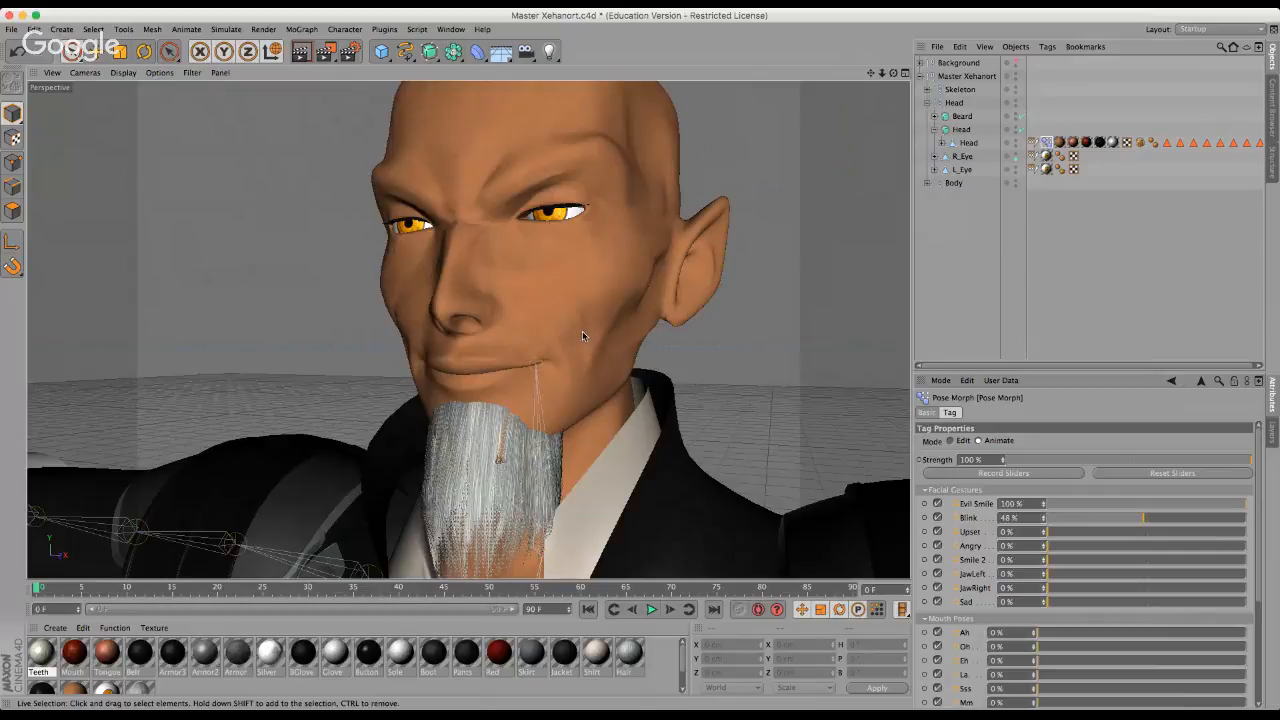
Examine Master Xehanort's evil-smile expression at closer and wider views of the head.
{"action": "scroll", "coordinate": [583, 332], "scroll_direction": "down", "scroll_amount": 1}
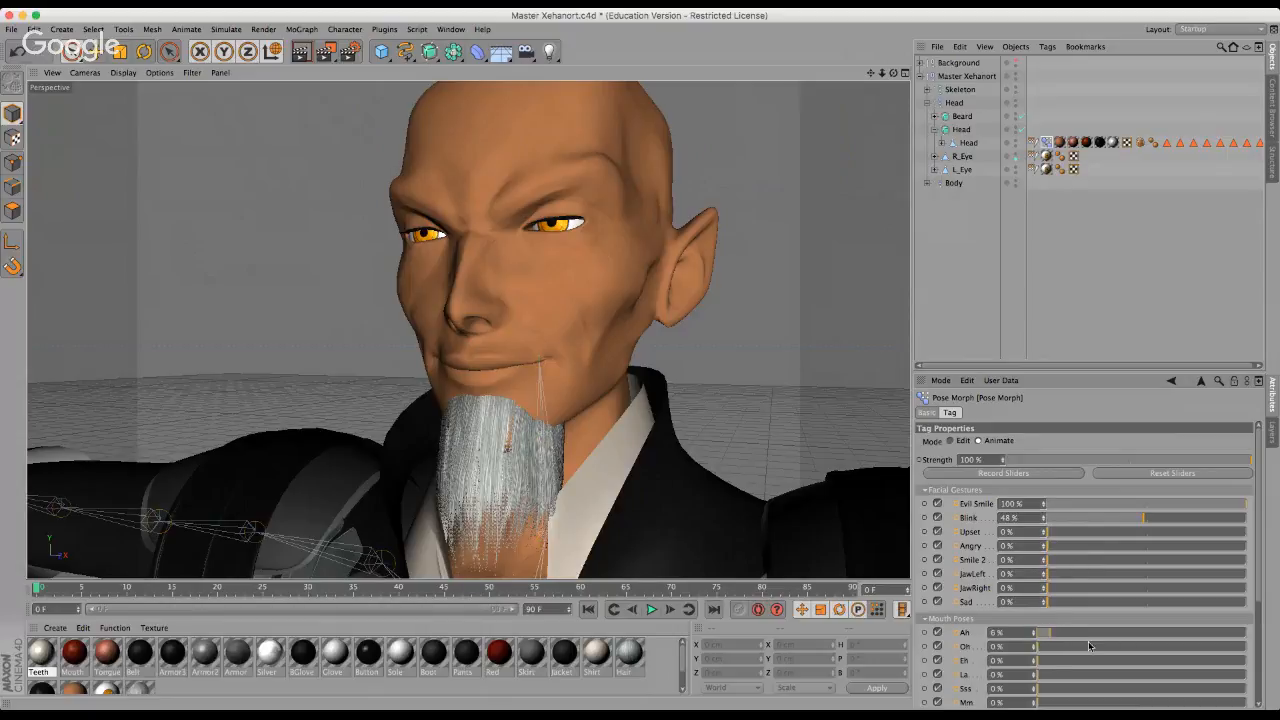
{"action": "left_click_drag", "start_coordinate": [1052, 633], "coordinate": [757, 635]}
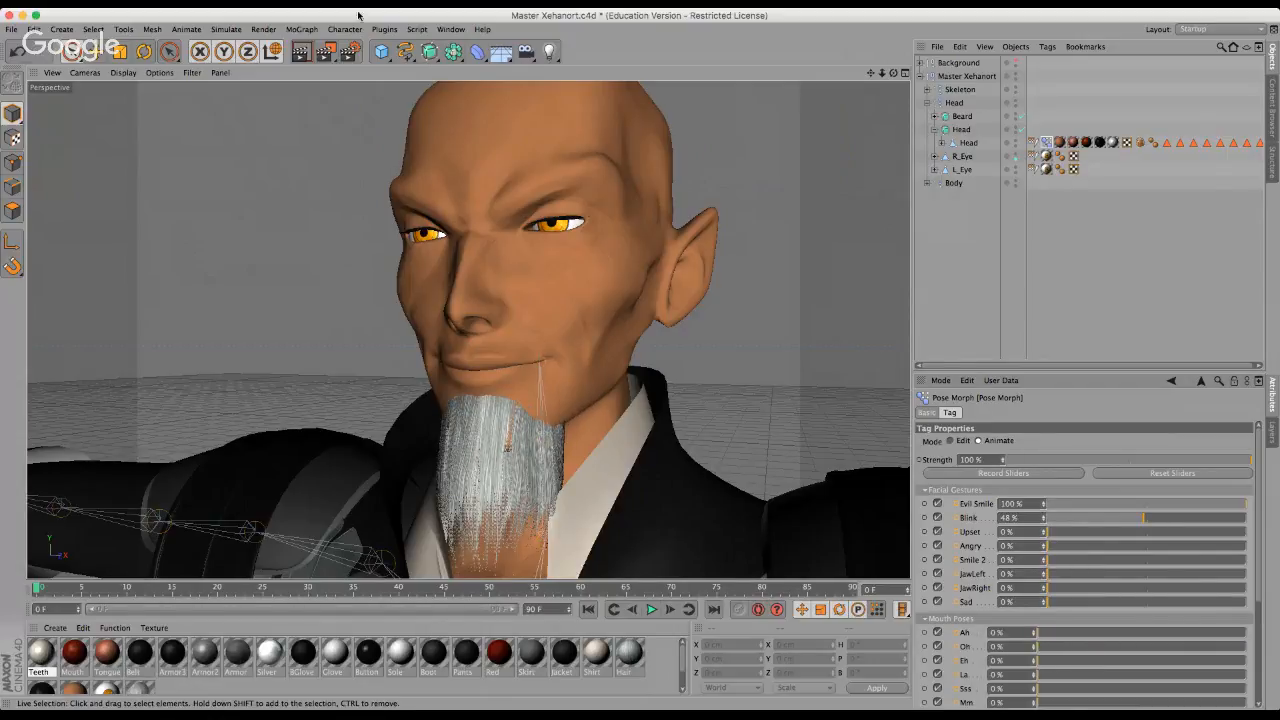
{"action": "scroll", "coordinate": [588, 405], "scroll_direction": "down", "scroll_amount": 2}
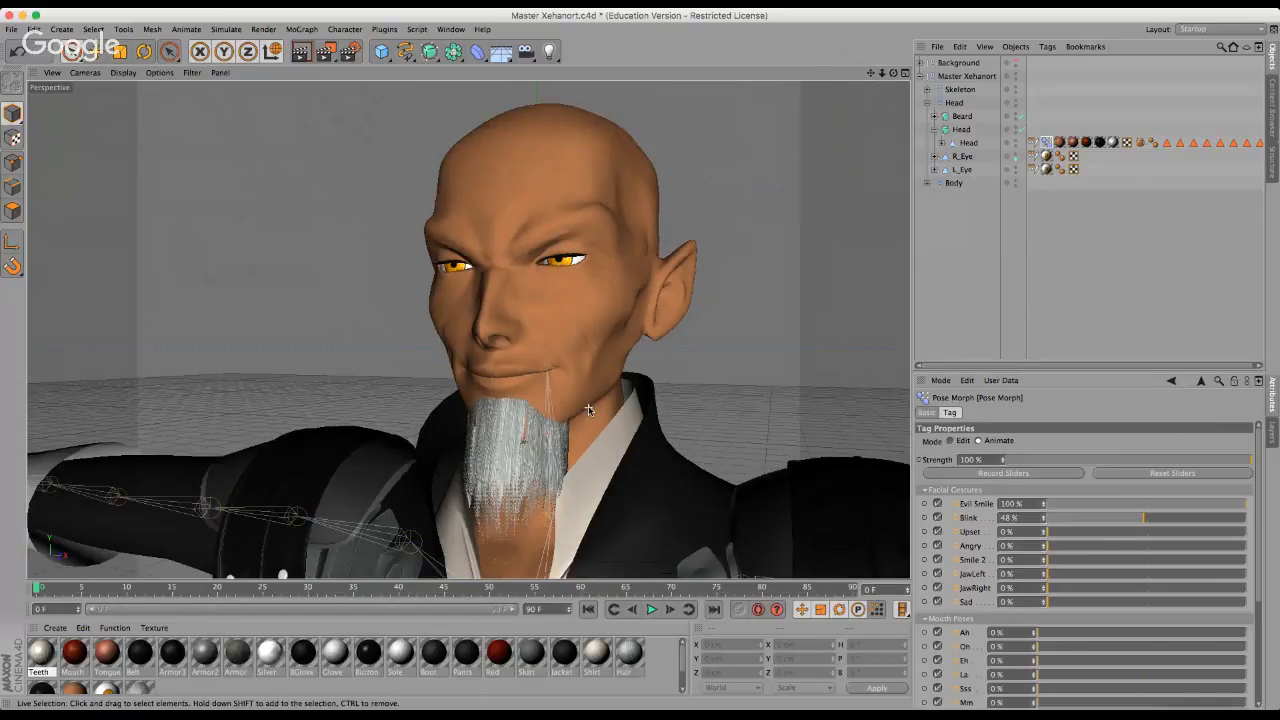
{"action": "scroll", "coordinate": [588, 405], "scroll_direction": "down", "scroll_amount": 1}
{"action": "scroll", "coordinate": [543, 274], "scroll_direction": "up", "scroll_amount": 3}
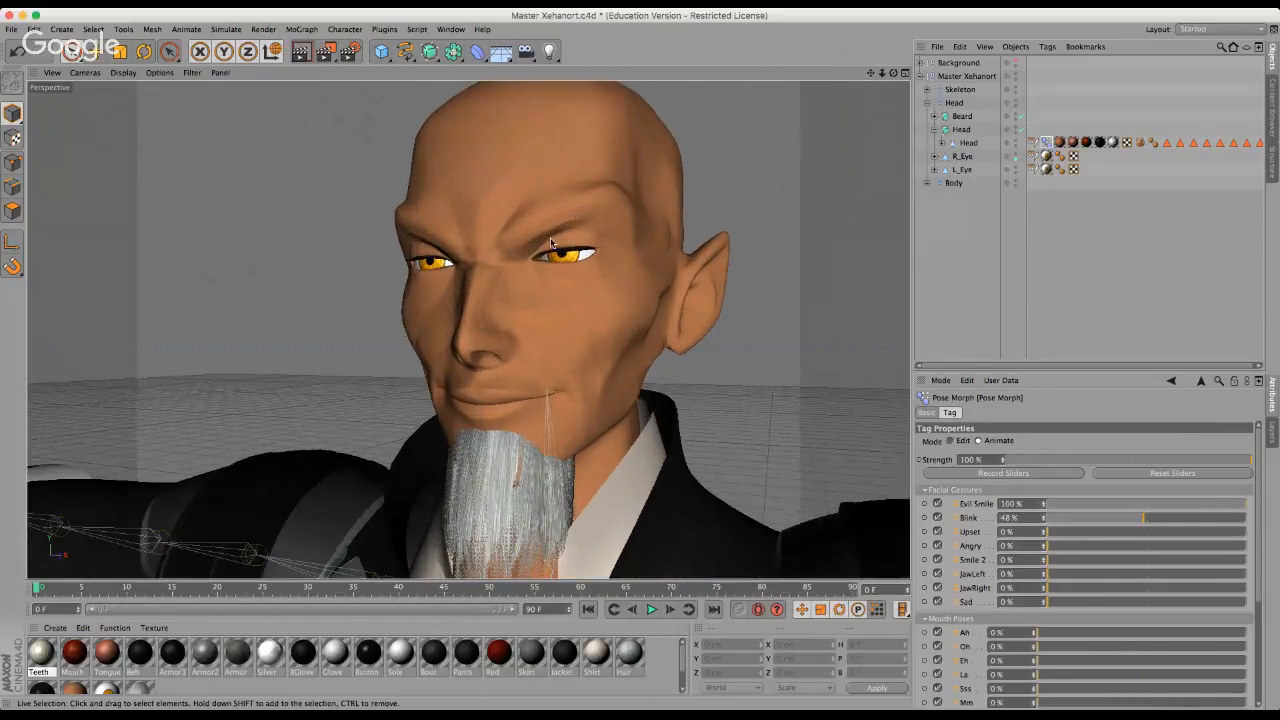
{"action": "scroll", "coordinate": [722, 145], "scroll_direction": "down", "scroll_amount": 1}
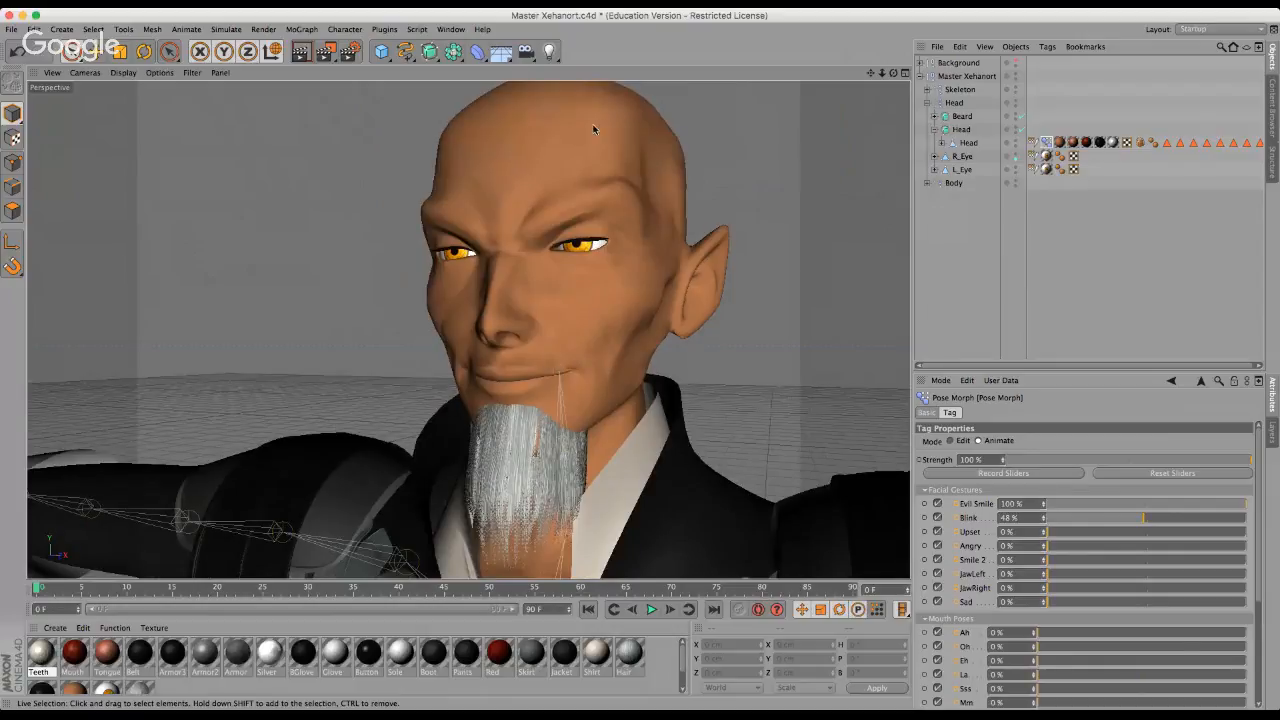
{"action": "scroll", "coordinate": [563, 146], "scroll_direction": "down", "scroll_amount": 2}
{"action": "scroll", "coordinate": [563, 146], "scroll_direction": "up", "scroll_amount": 2}
{"action": "scroll", "coordinate": [467, 172], "scroll_direction": "down", "scroll_amount": 1}
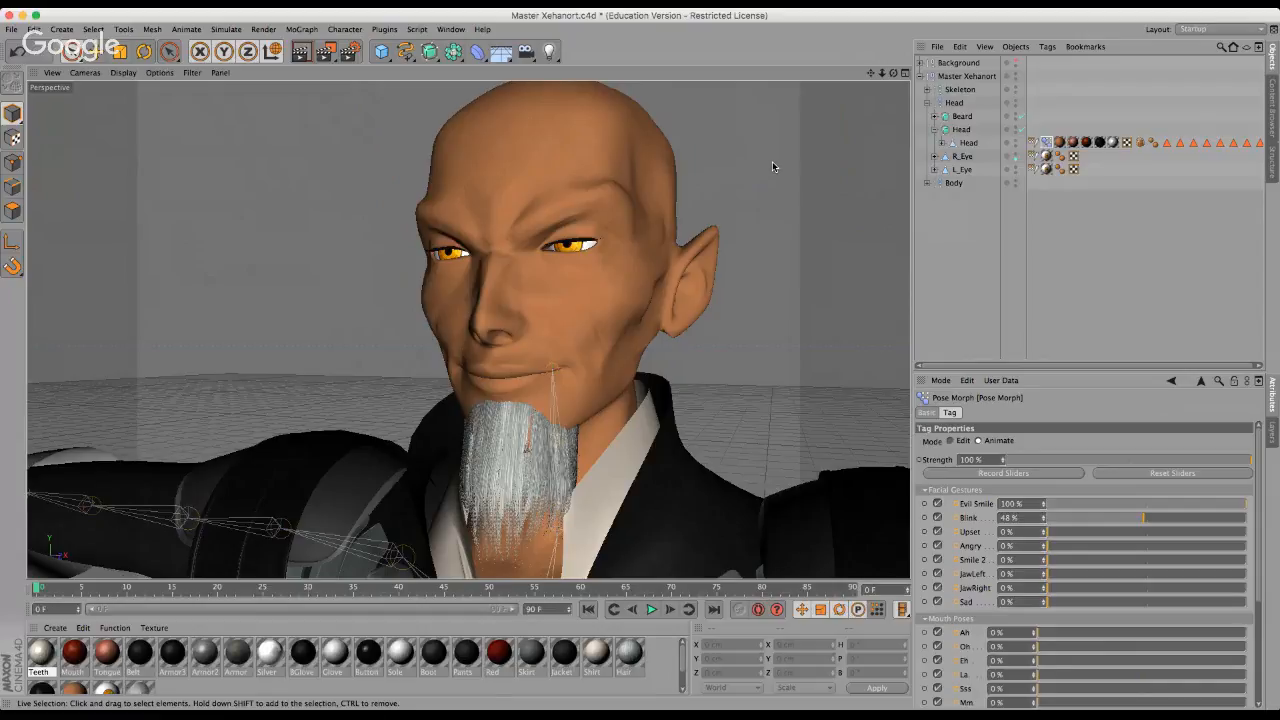
{"action": "scroll", "coordinate": [769, 168], "scroll_direction": "down", "scroll_amount": 2}
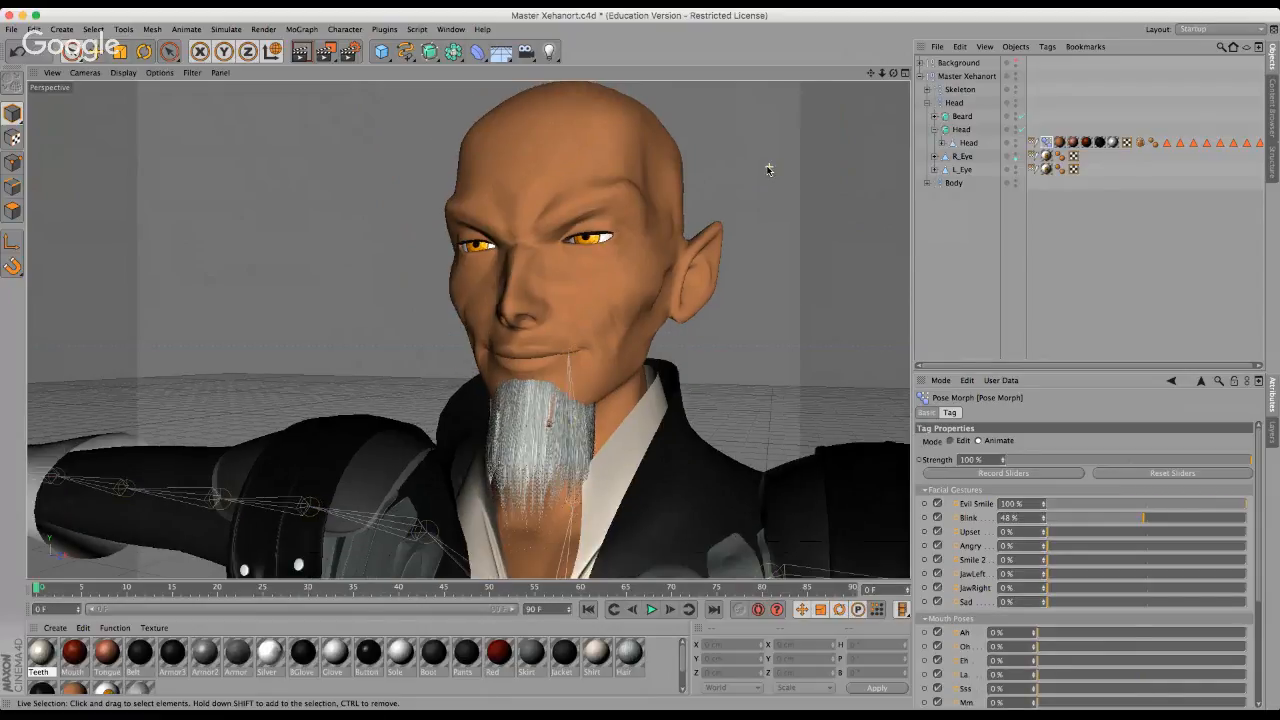
{"action": "scroll", "coordinate": [765, 167], "scroll_direction": "up", "scroll_amount": 2}
{"action": "scroll", "coordinate": [763, 167], "scroll_direction": "down", "scroll_amount": 1}
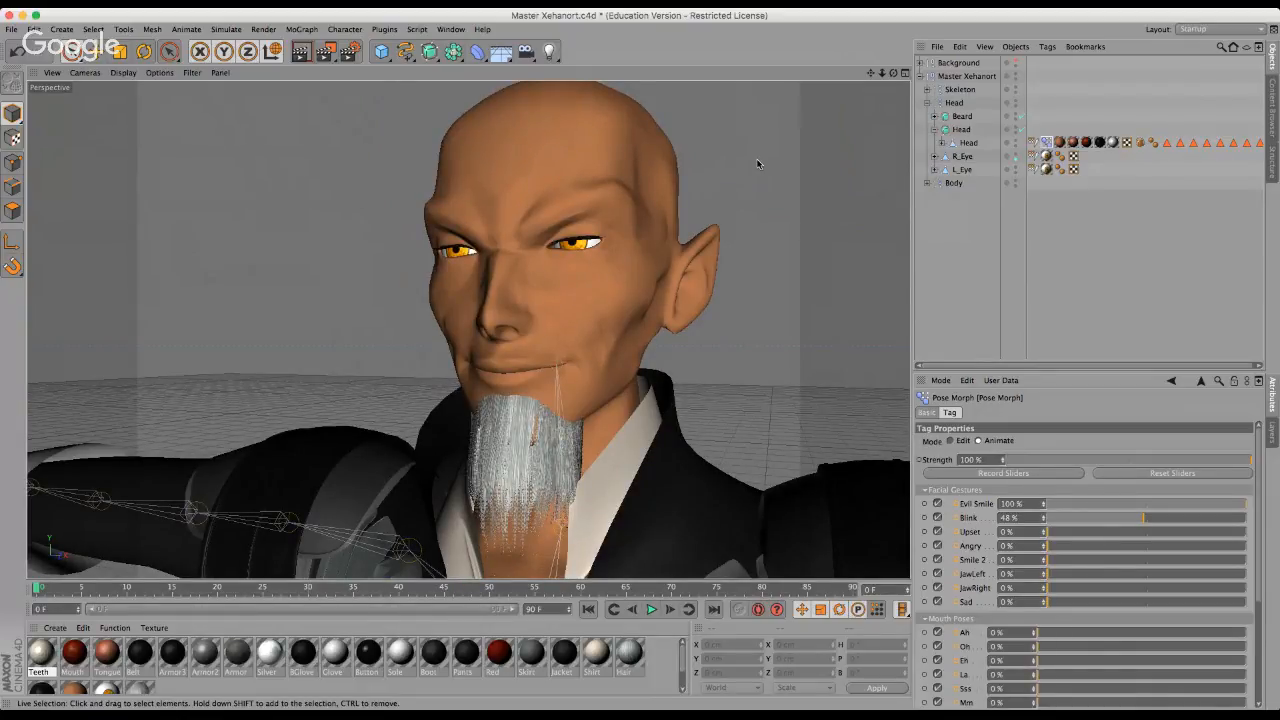
{"action": "scroll", "coordinate": [757, 164], "scroll_direction": "up", "scroll_amount": 1}
{"action": "scroll", "coordinate": [757, 164], "scroll_direction": "down", "scroll_amount": 1}
{"action": "scroll", "coordinate": [605, 463], "scroll_direction": "down", "scroll_amount": 1}
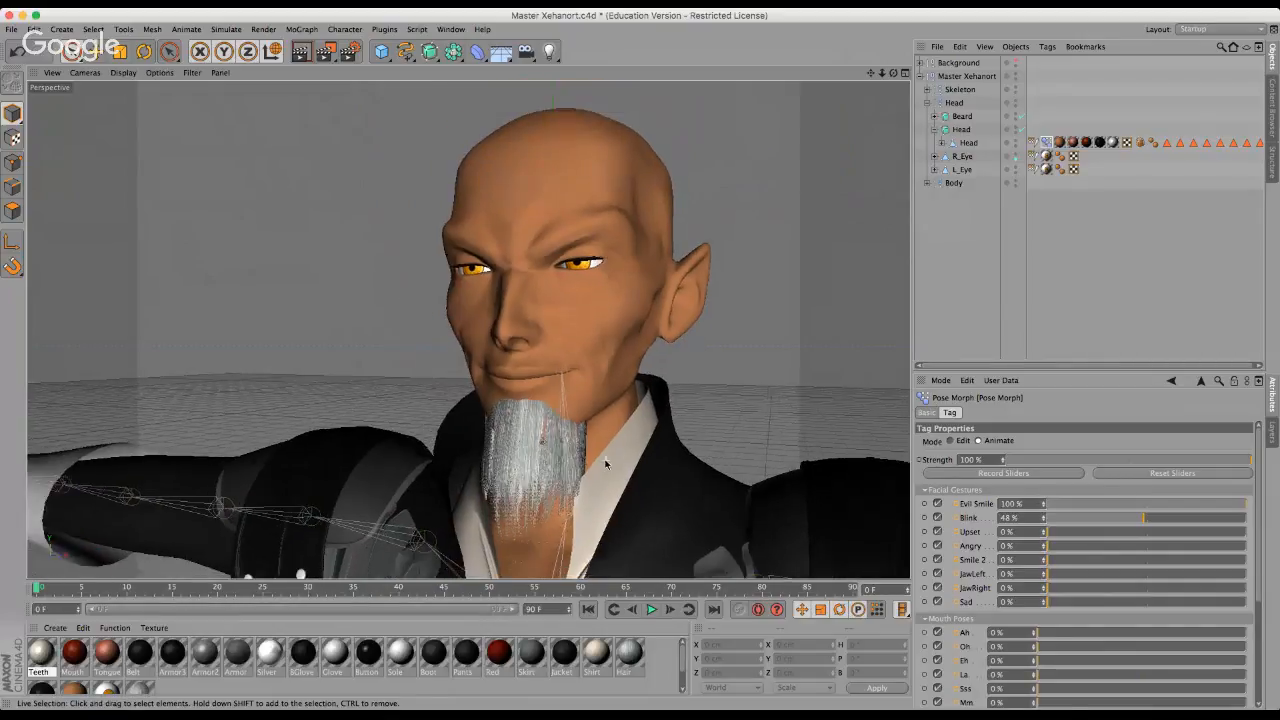
{"action": "scroll", "coordinate": [753, 302], "scroll_direction": "up", "scroll_amount": 1}
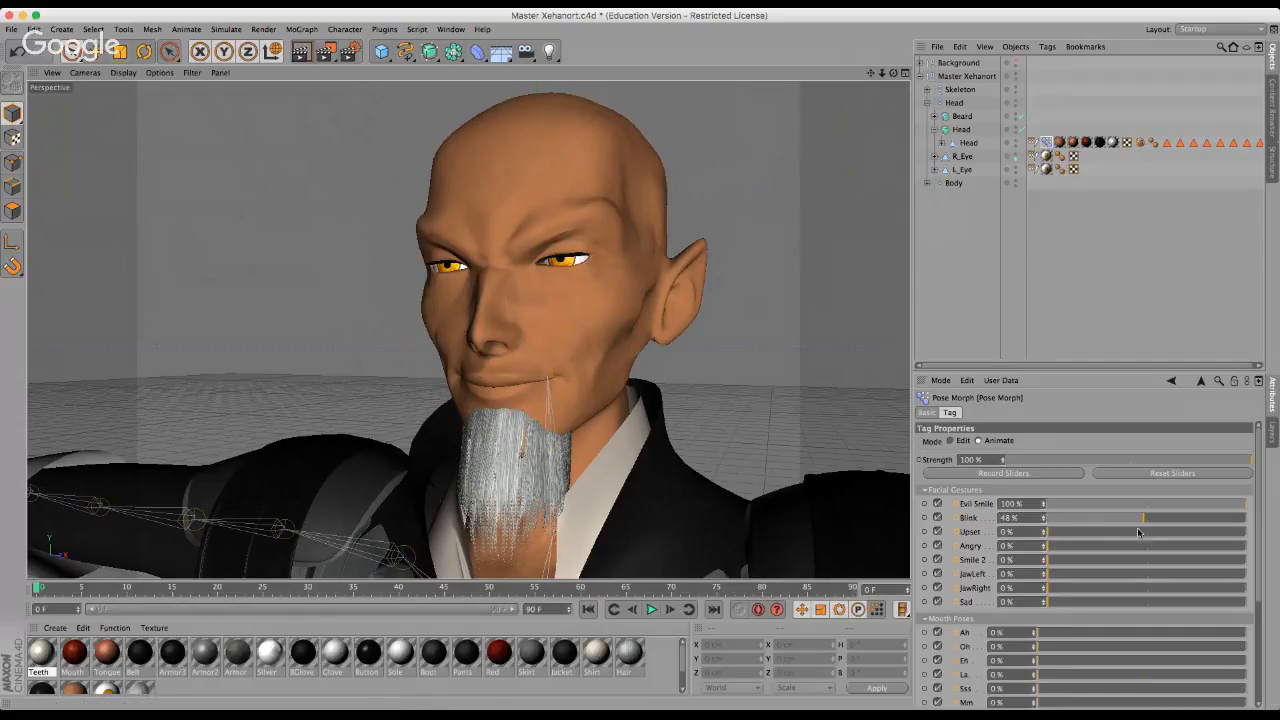
Reset the Evil Smile and Blink morphs to 0% and set Upset and Angry to 100%.
{"action": "left_click_drag", "start_coordinate": [1110, 518], "coordinate": [1250, 533]}
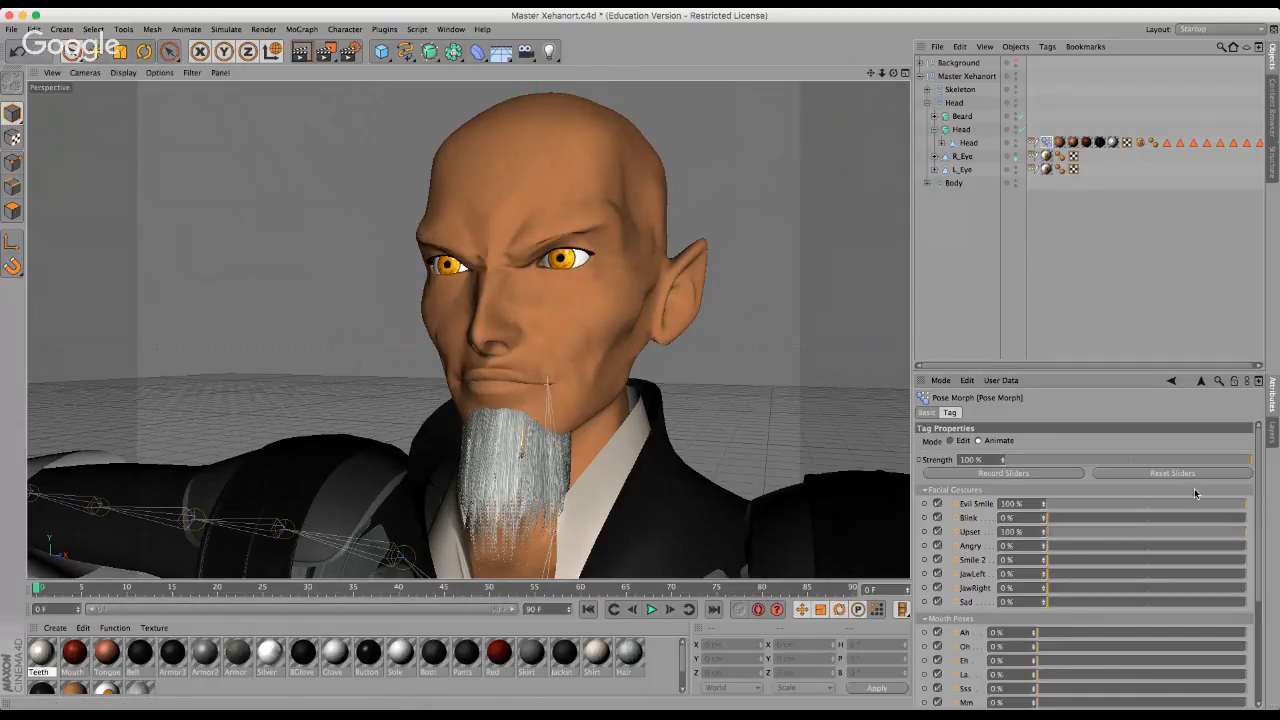
{"action": "left_click_drag", "start_coordinate": [1152, 506], "coordinate": [1030, 515]}
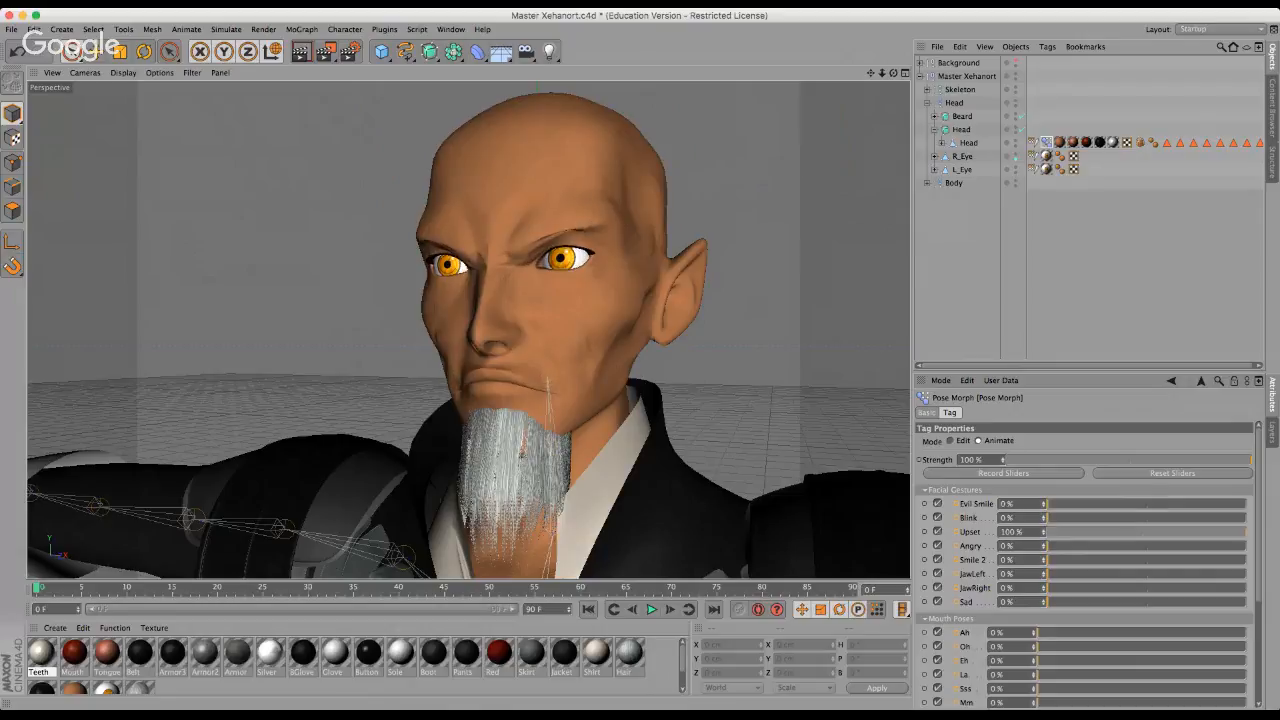
{"action": "left_click", "coordinate": [1155, 546]}
{"action": "left_click_drag", "start_coordinate": [1236, 546], "coordinate": [1266, 562]}
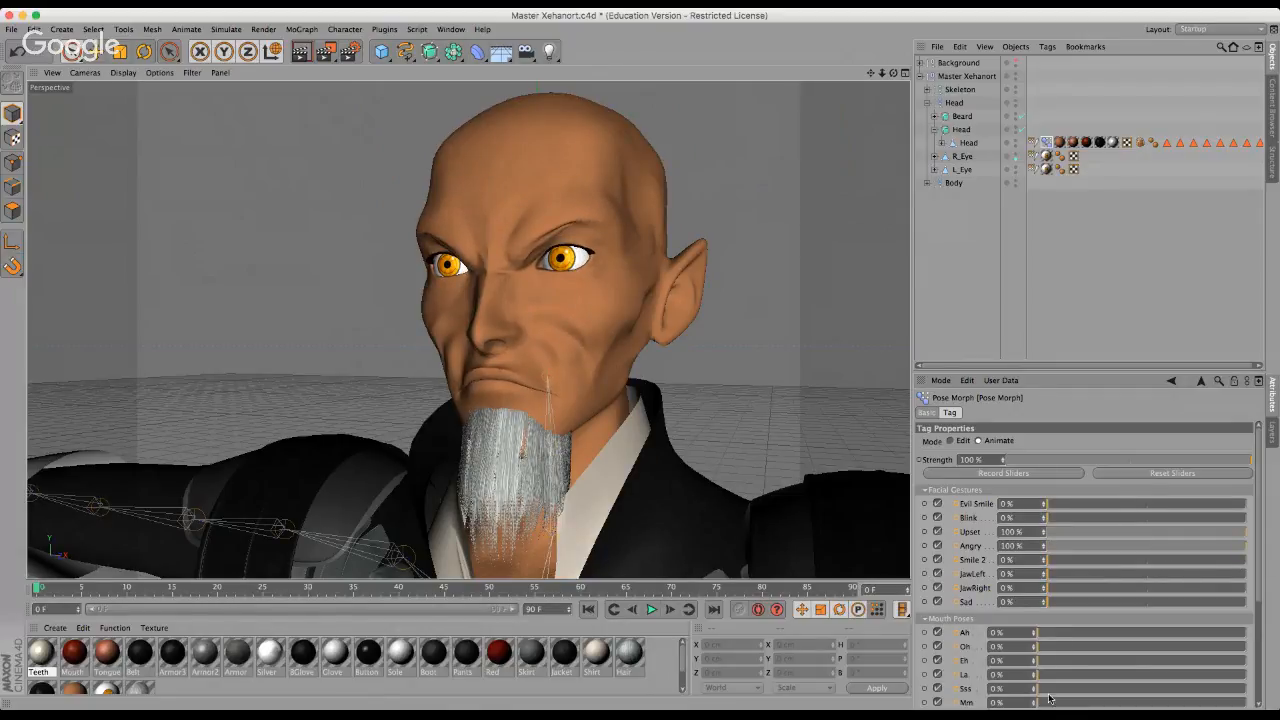
Set the Blink morph to -29% and open the mouth slightly with Ah at 16% and Oh at 10%.
{"action": "left_click_drag", "start_coordinate": [1040, 521], "coordinate": [1043, 525]}
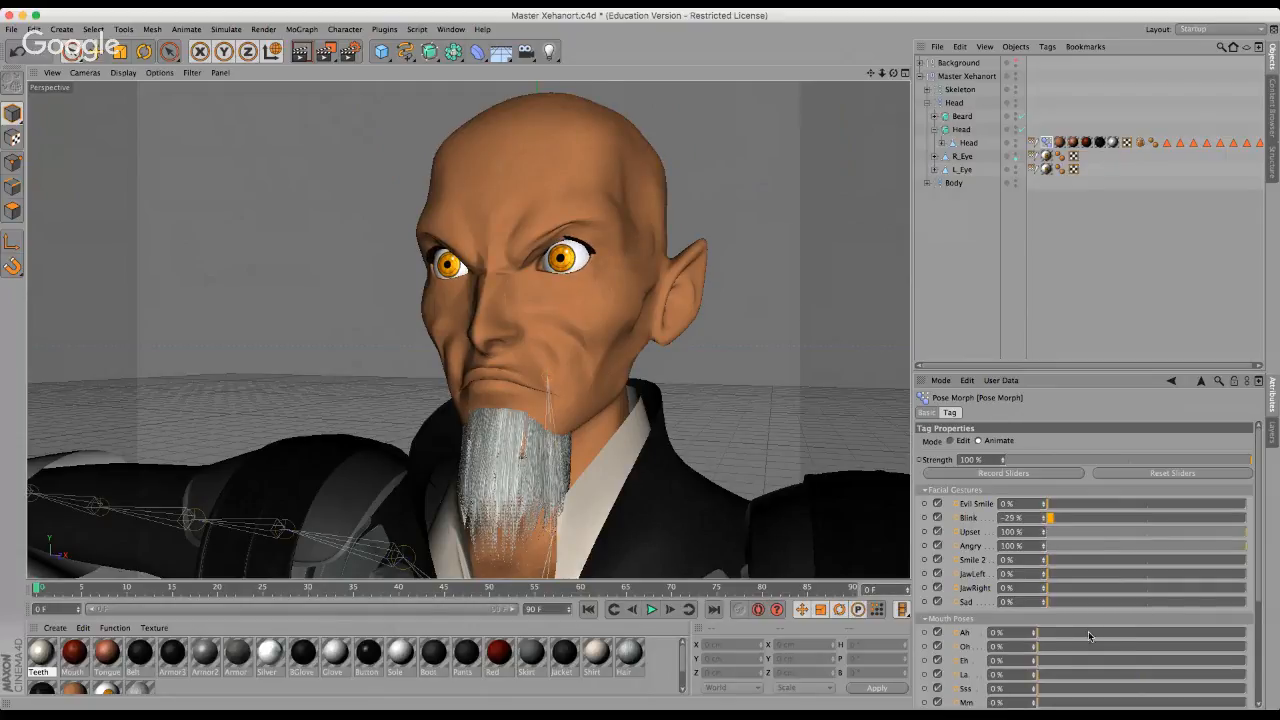
{"action": "left_click_drag", "start_coordinate": [1090, 637], "coordinate": [1062, 648]}
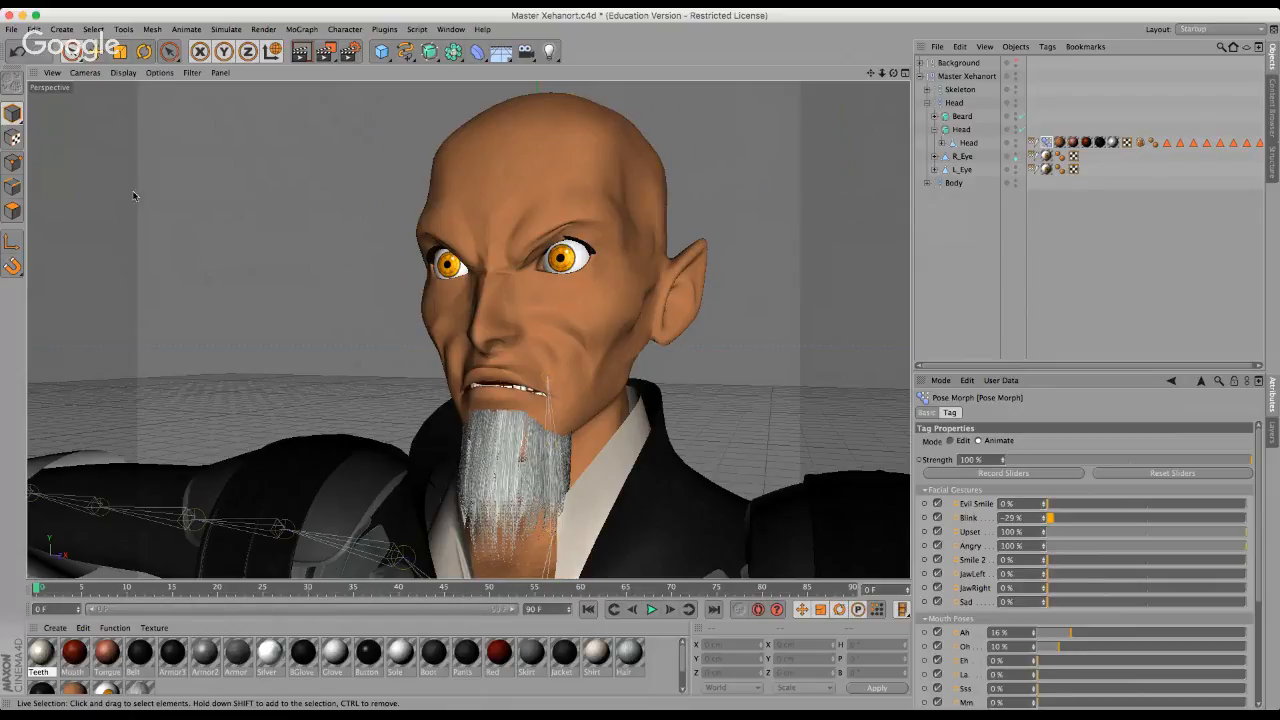
{"action": "left_click", "coordinate": [436, 152]}
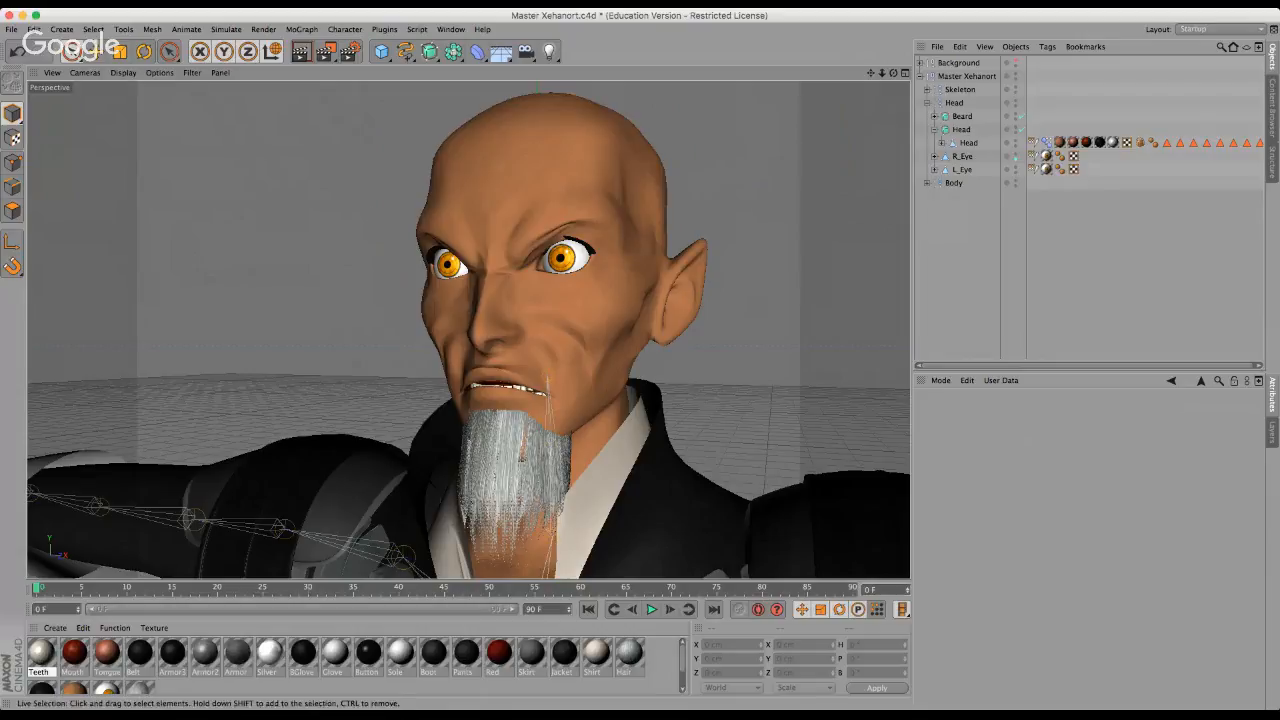
Add the Product_Stage object to the Master Xehanort scene and render the perspective view of the angry face.
{"action": "left_click", "coordinate": [1015, 62]}
{"action": "left_click", "coordinate": [1015, 62]}
{"action": "left_click", "coordinate": [1015, 62]}
{"action": "left_click", "coordinate": [1184, 192]}
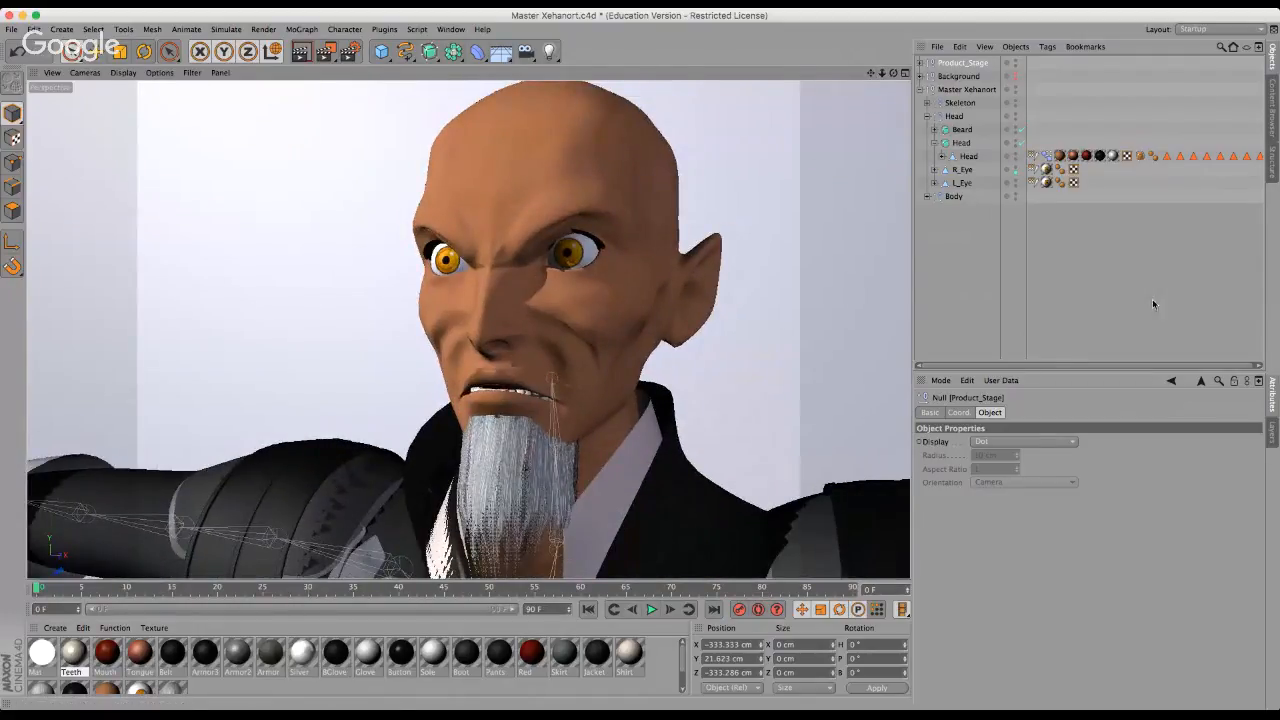
{"action": "left_click", "coordinate": [1054, 273]}
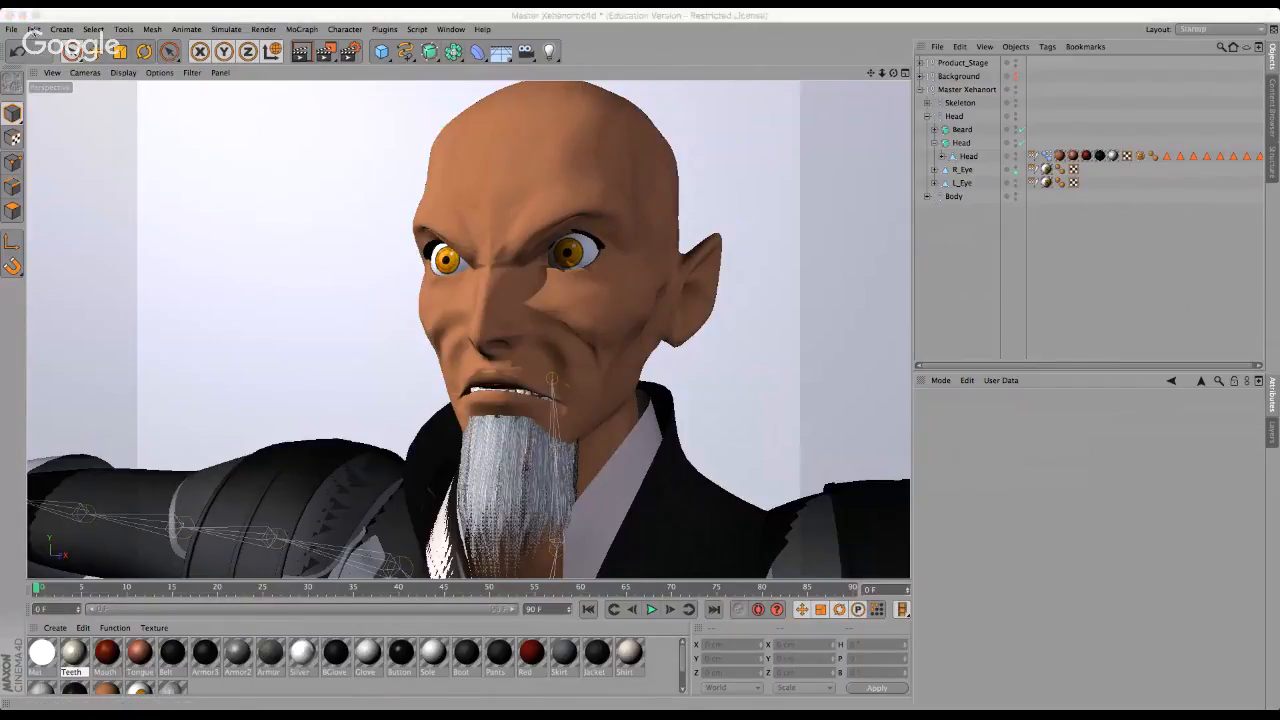
{"action": "left_click", "coordinate": [303, 53]}
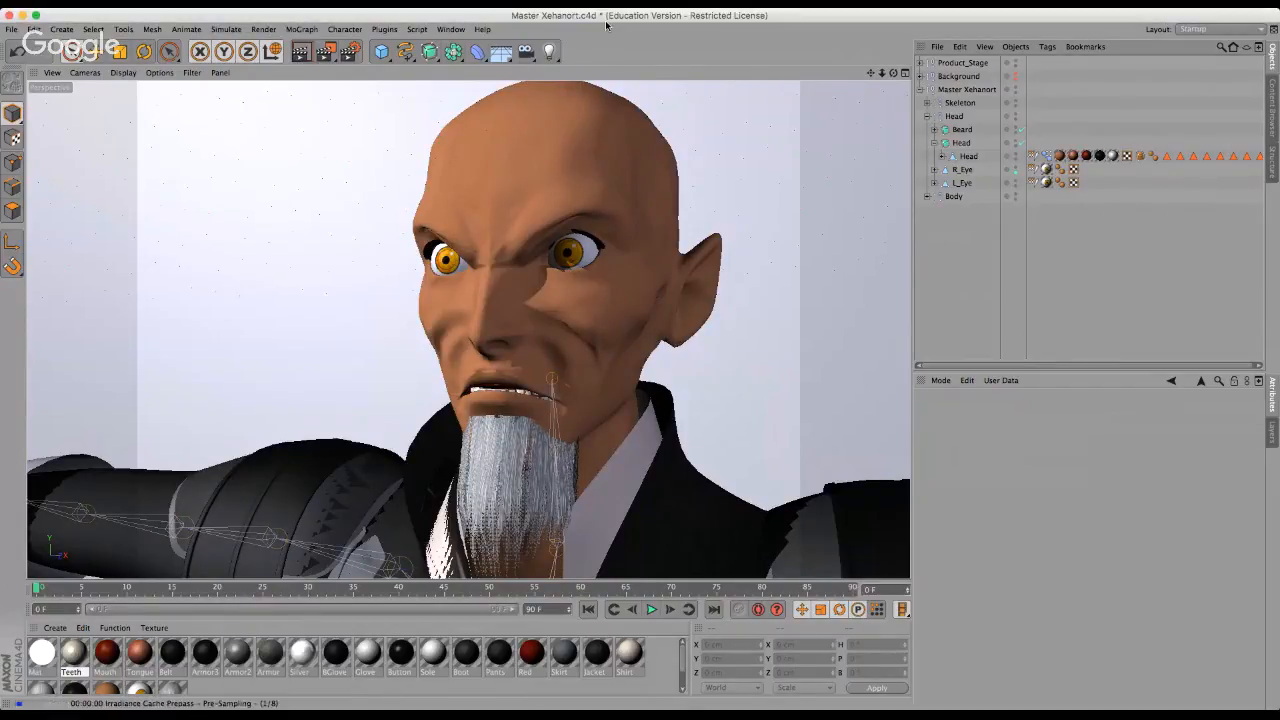
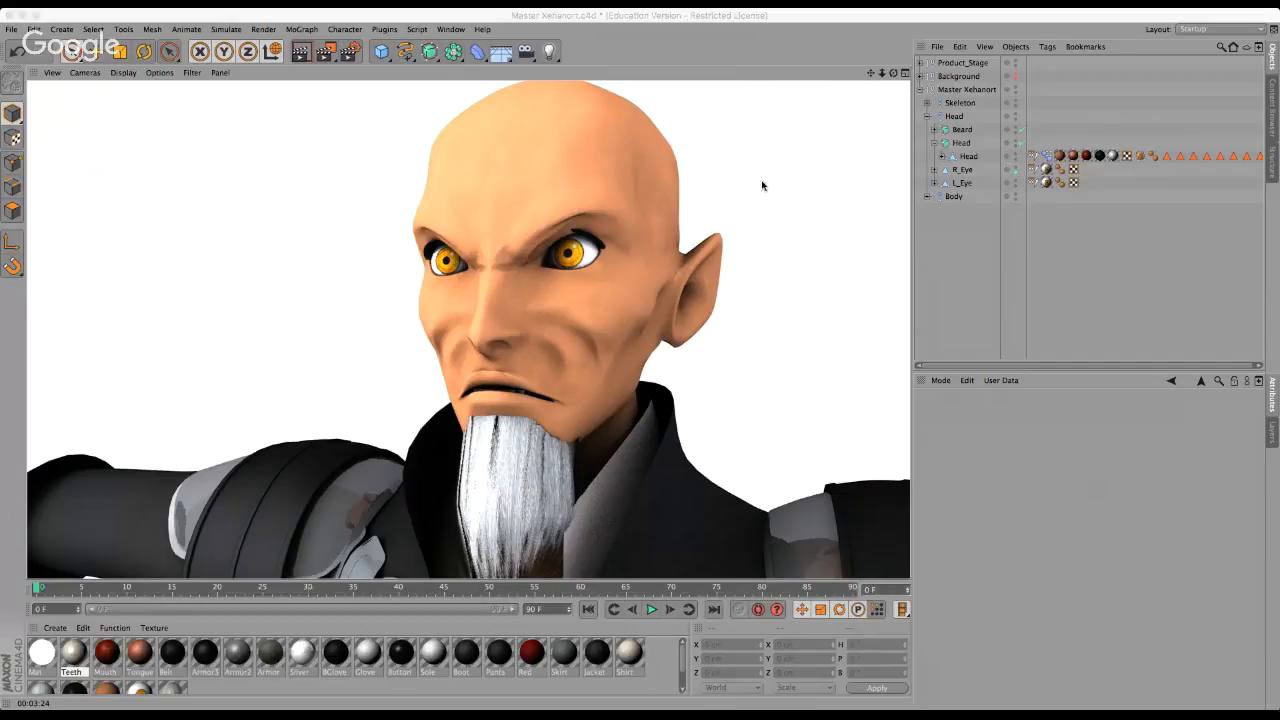
Show the Pose Morph settings of Master Xehanort's Head mesh again.
{"action": "left_click", "coordinate": [1040, 157]}
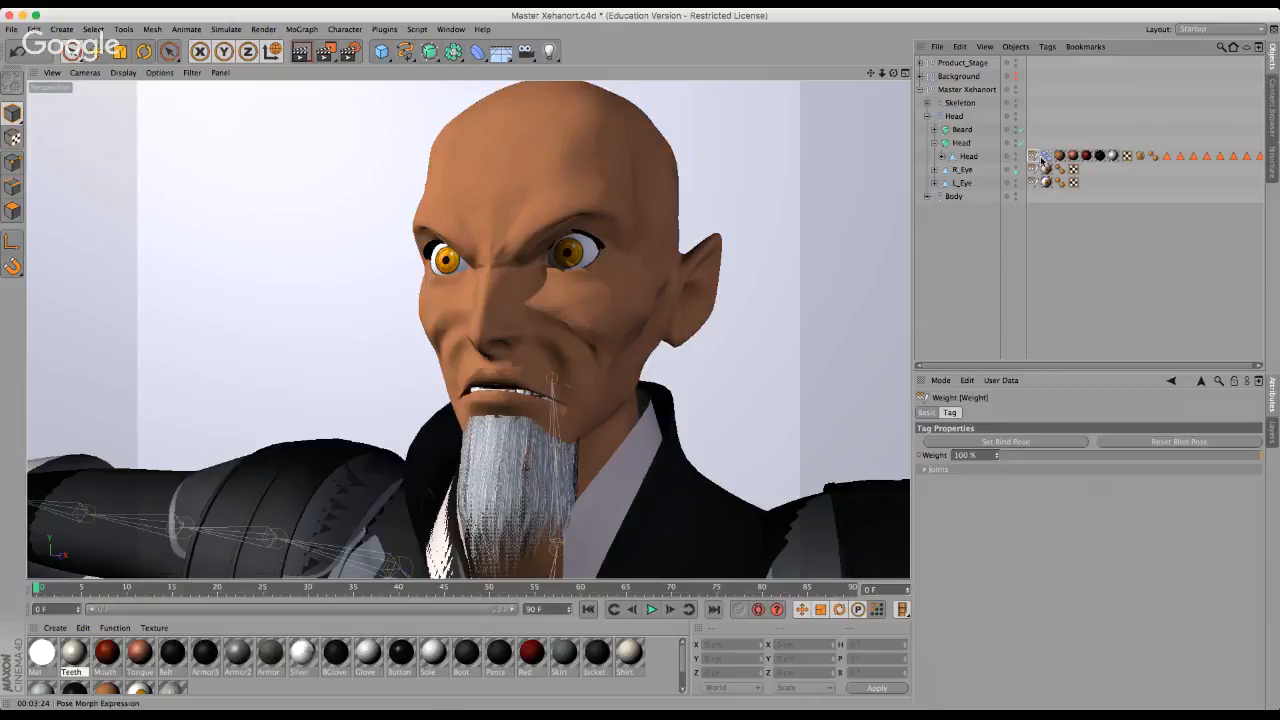
{"action": "left_click", "coordinate": [1046, 156]}
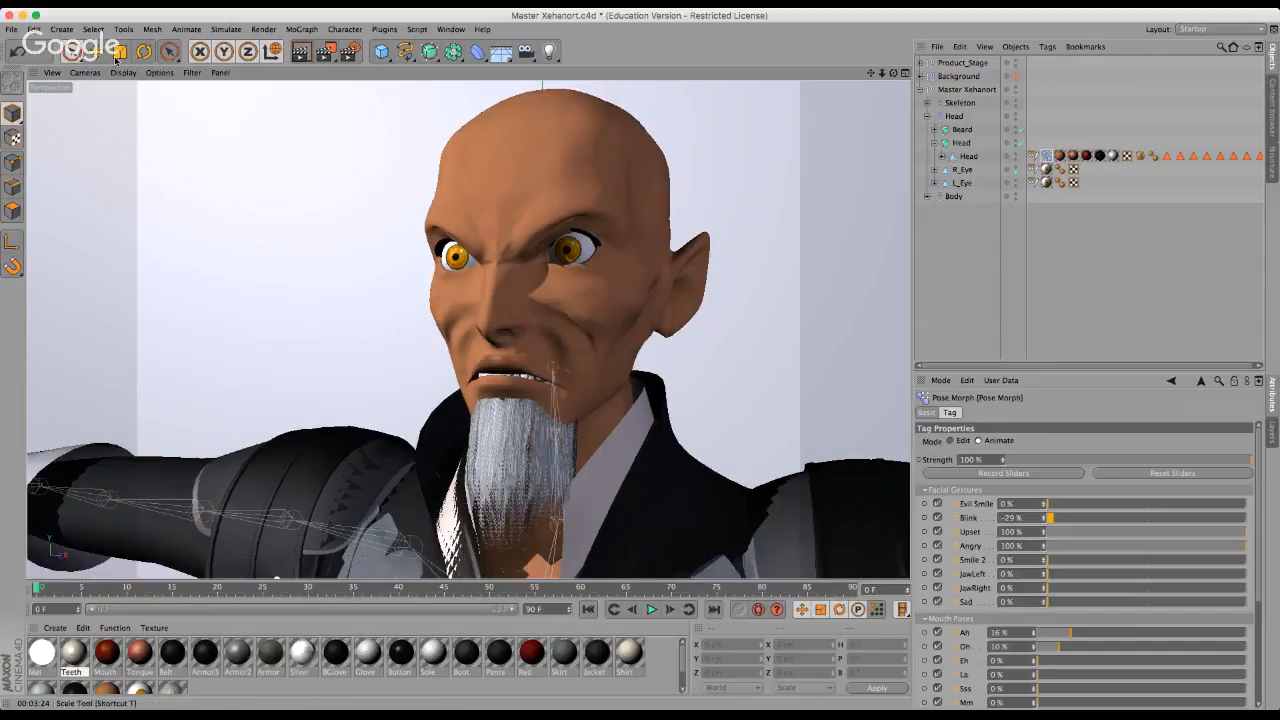
Open Young Xehanort.c4d and frame the character's head and shoulders at an angle.
{"action": "left_click", "coordinate": [177, 125]}
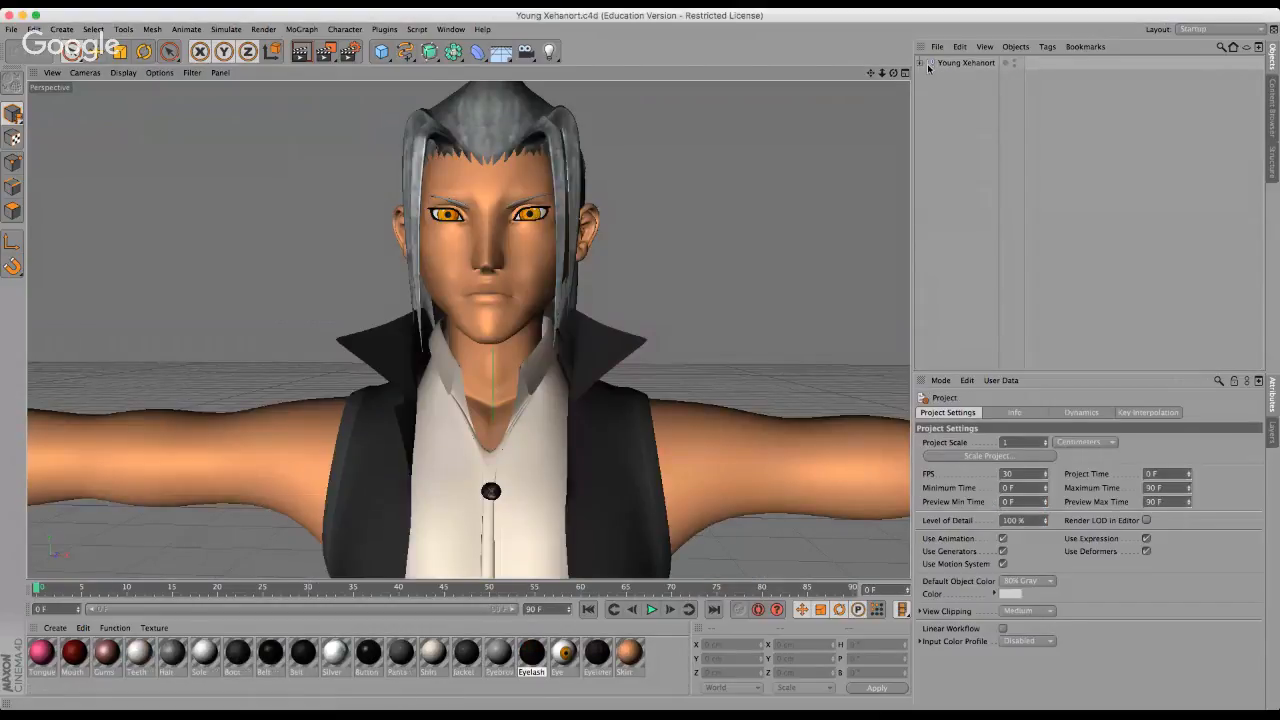
{"action": "left_click_drag", "start_coordinate": [893, 74], "coordinate": [644, 362]}
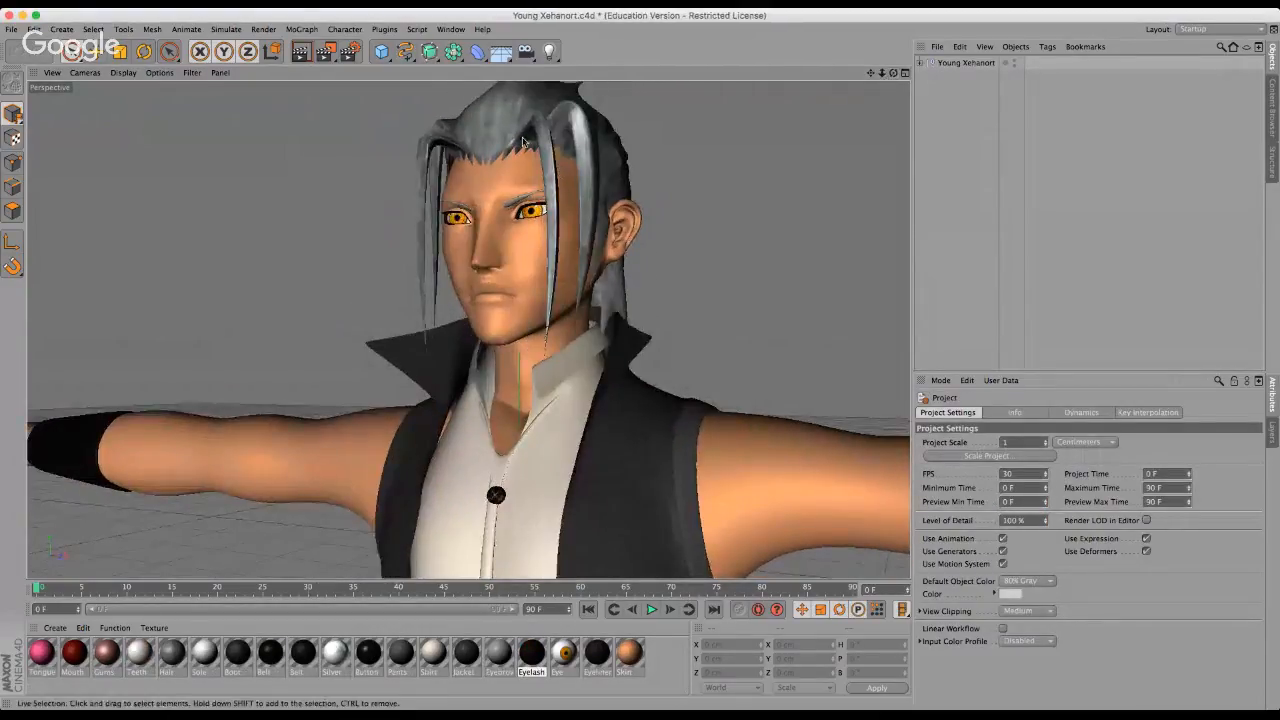
{"action": "scroll", "coordinate": [512, 136], "scroll_direction": "up", "scroll_amount": 3}
{"action": "scroll", "coordinate": [512, 135], "scroll_direction": "down", "scroll_amount": 1}
{"action": "scroll", "coordinate": [511, 136], "scroll_direction": "down", "scroll_amount": 1}
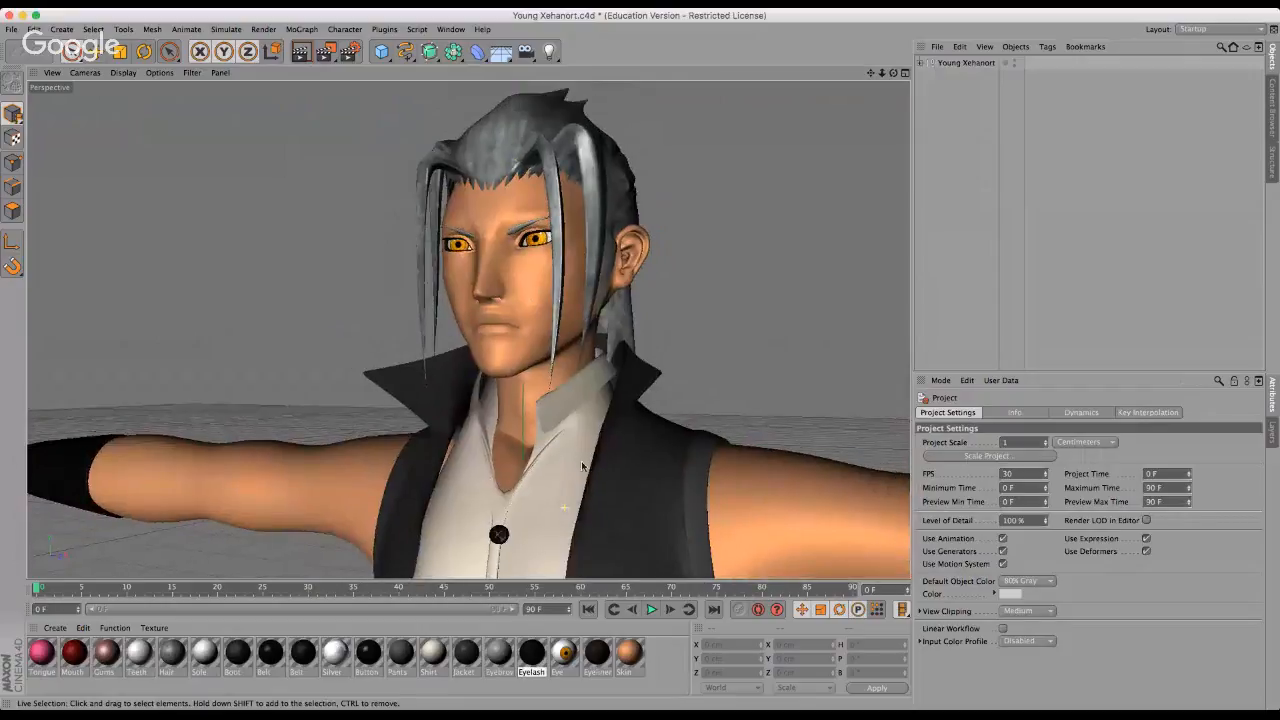
Expand Young Xehanort's Head hierarchy, show the Head mesh's Pose Morph settings and view the face from the front.
{"action": "left_click", "coordinate": [920, 63]}
{"action": "left_click", "coordinate": [926, 90]}
{"action": "left_click", "coordinate": [934, 116]}
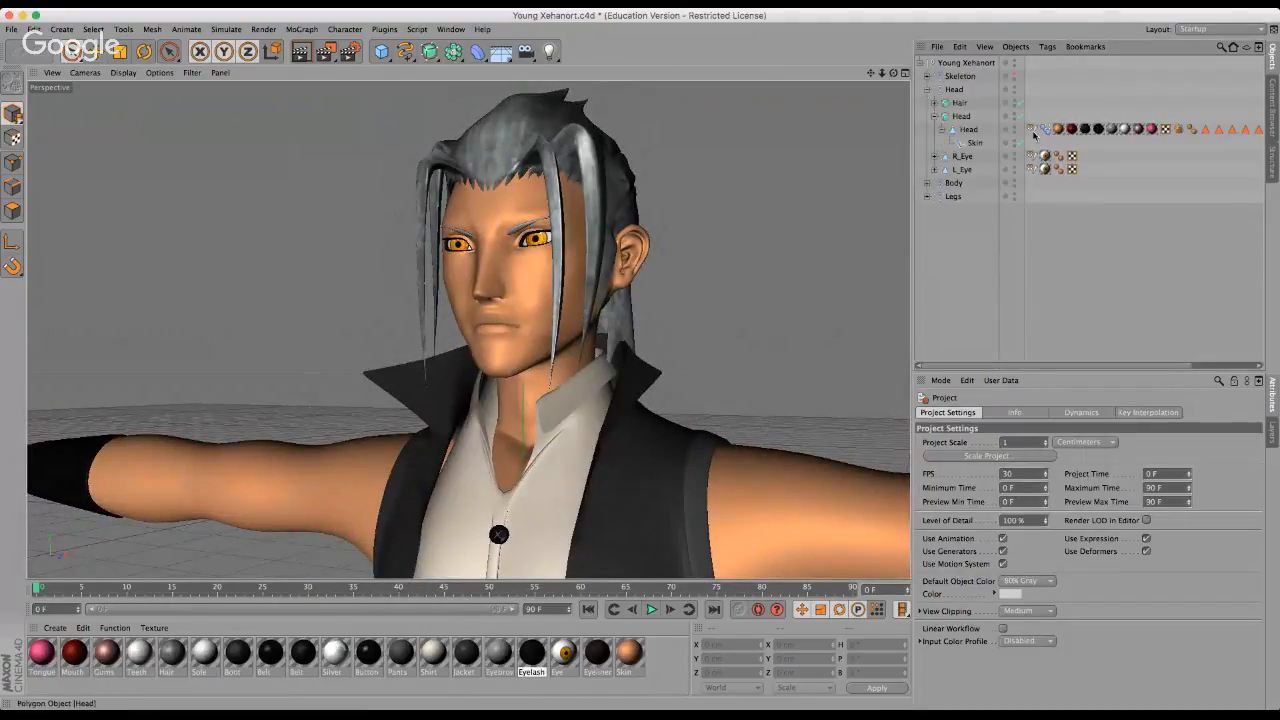
{"action": "left_click", "coordinate": [1045, 130]}
{"action": "scroll", "coordinate": [261, 247], "scroll_direction": "up", "scroll_amount": 2}
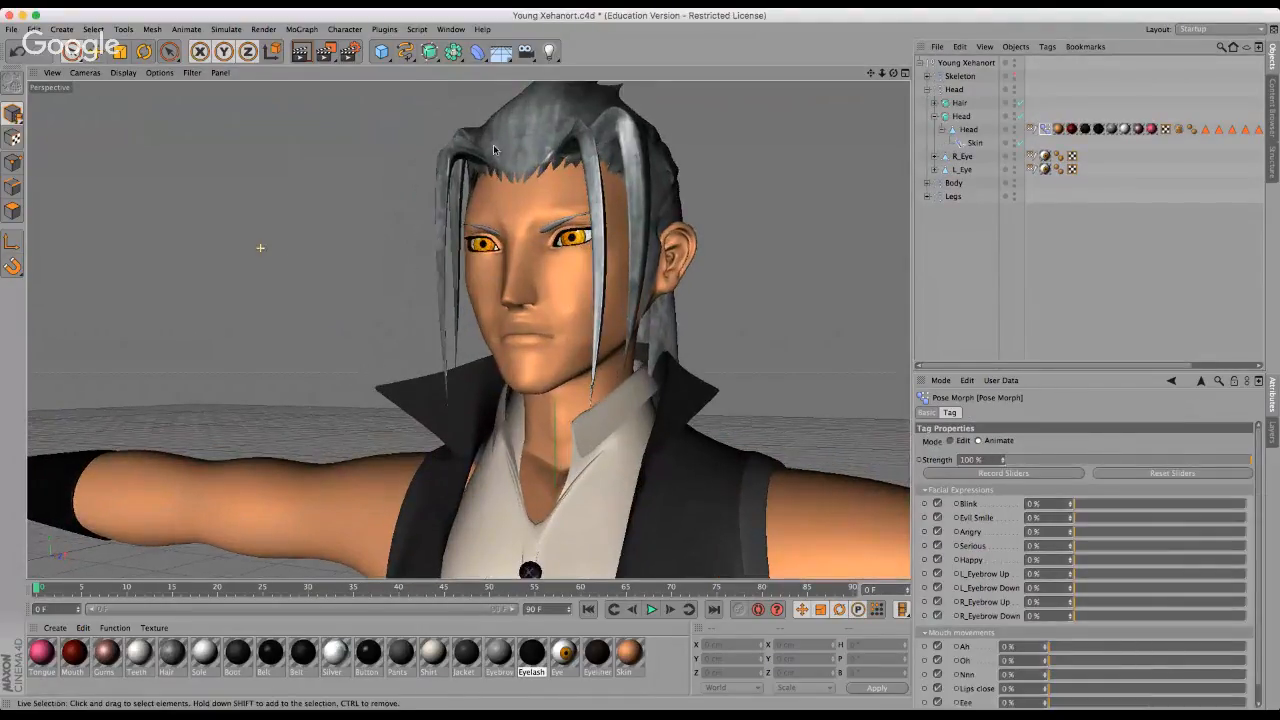
{"action": "left_click_drag", "start_coordinate": [894, 75], "coordinate": [644, 362]}
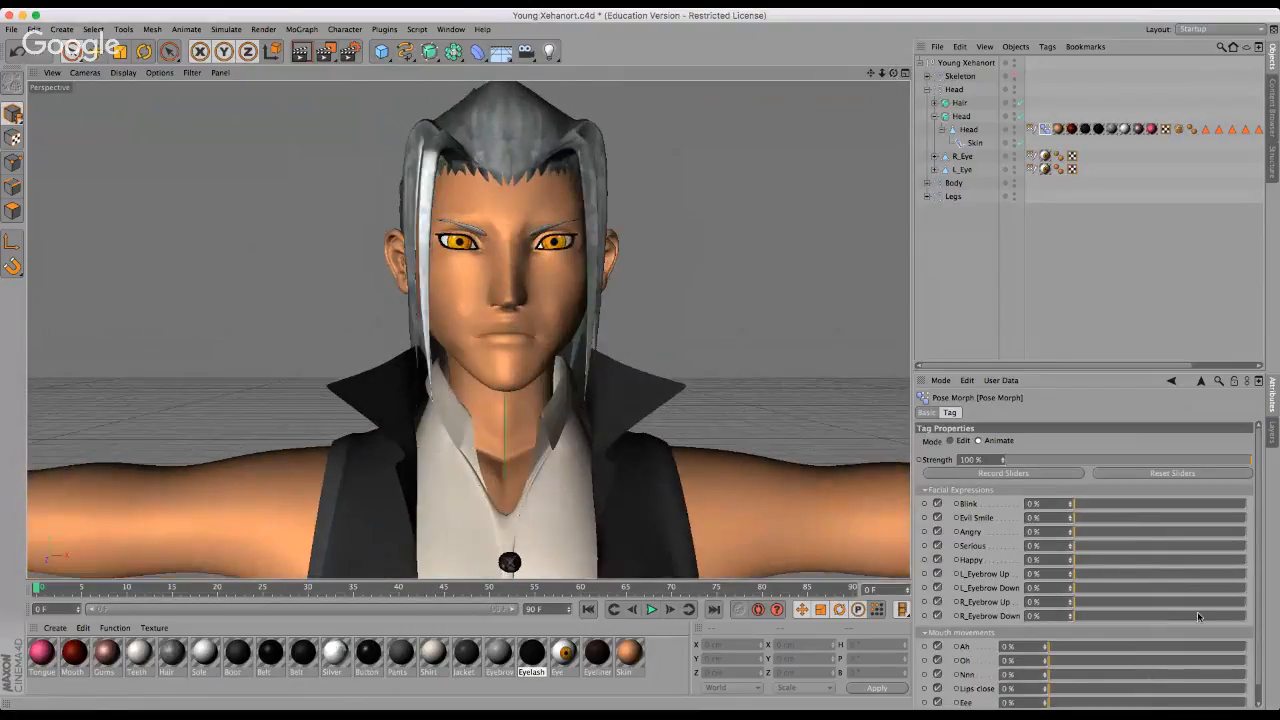
Try Young Xehanort's Evil Smile and Blink morphs at 100%, and reset both to 0%.
{"action": "left_click_drag", "start_coordinate": [1161, 519], "coordinate": [1247, 519]}
{"action": "left_click_drag", "start_coordinate": [1076, 503], "coordinate": [1247, 503]}
{"action": "left_click_drag", "start_coordinate": [1126, 519], "coordinate": [1064, 504]}
{"action": "scroll", "coordinate": [450, 305], "scroll_direction": "down", "scroll_amount": 5}
{"action": "scroll", "coordinate": [450, 305], "scroll_direction": "up", "scroll_amount": 4}
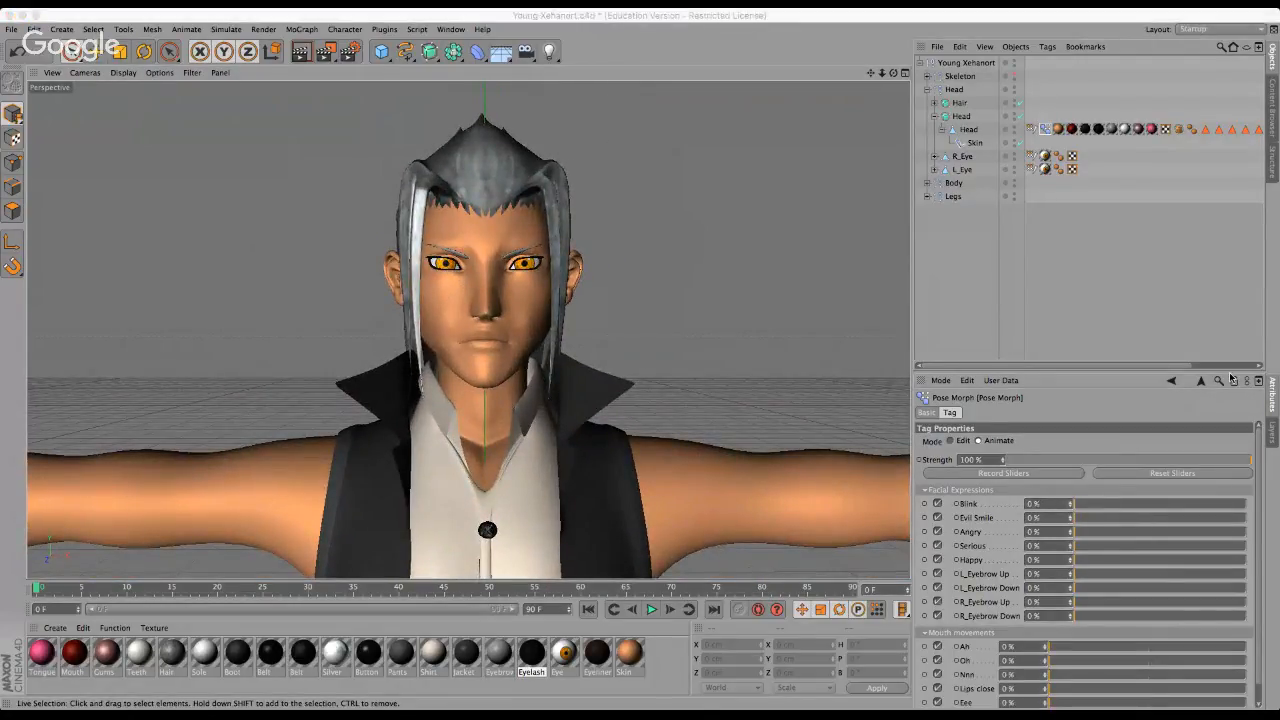
View Young Xehanort's head at an angle and switch to the Guardian.c4d project.
{"action": "left_click", "coordinate": [804, 41]}
{"action": "left_click_drag", "start_coordinate": [893, 74], "coordinate": [641, 357]}
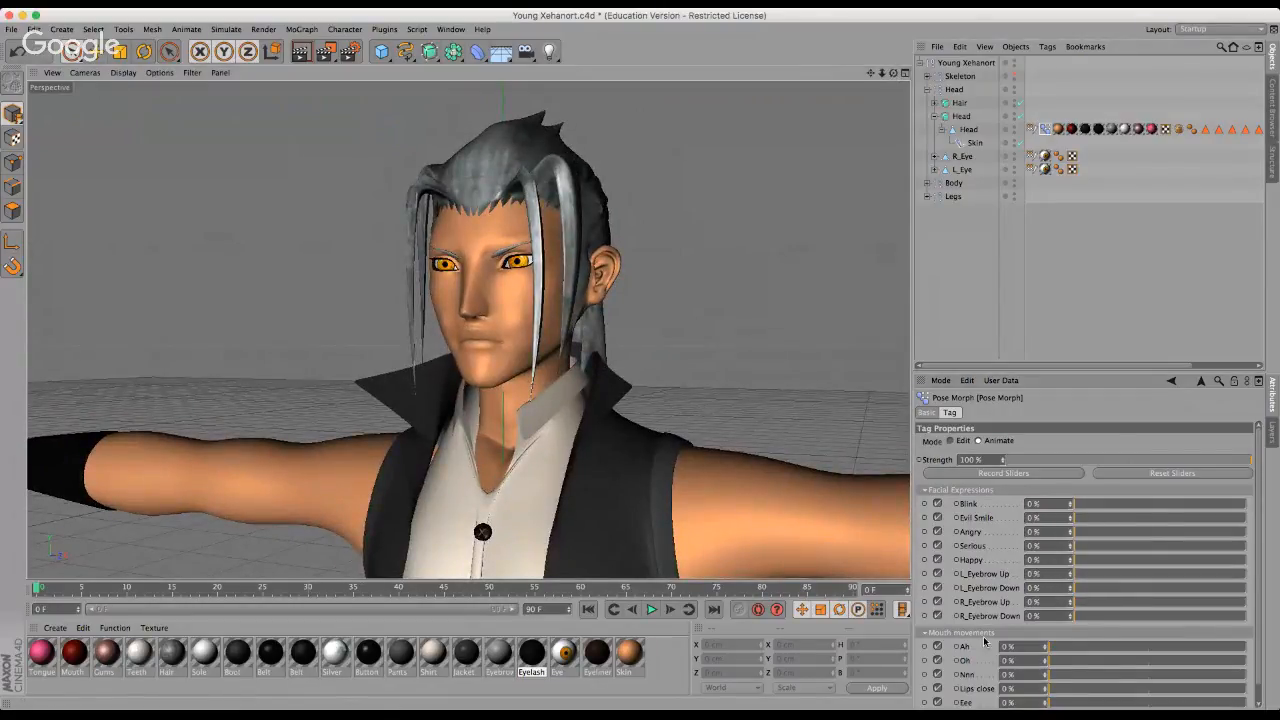
{"action": "scroll", "coordinate": [984, 640], "scroll_direction": "down", "scroll_amount": 1}
{"action": "left_click_drag", "start_coordinate": [1098, 633], "coordinate": [180, 624]}
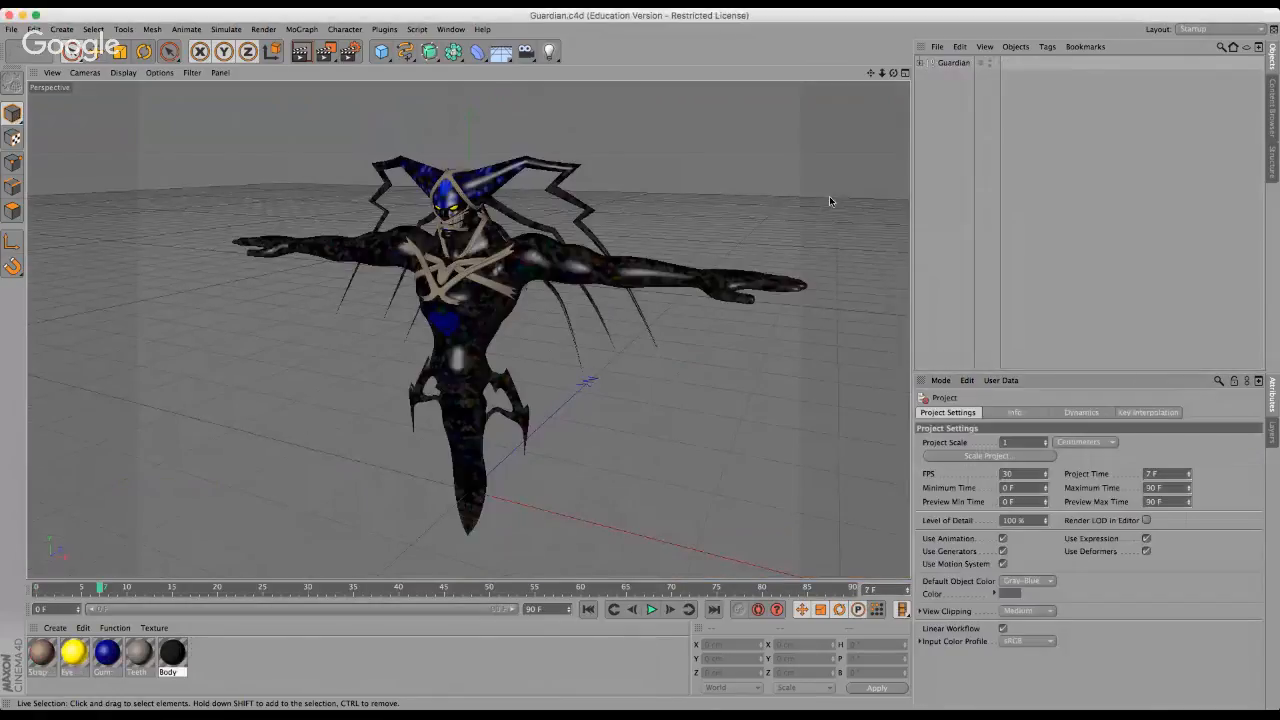
Select the Body material to show its Color settings, and select all five of the Guardian's materials.
{"action": "left_click", "coordinate": [231, 689]}
{"action": "key", "text": "super+a"}
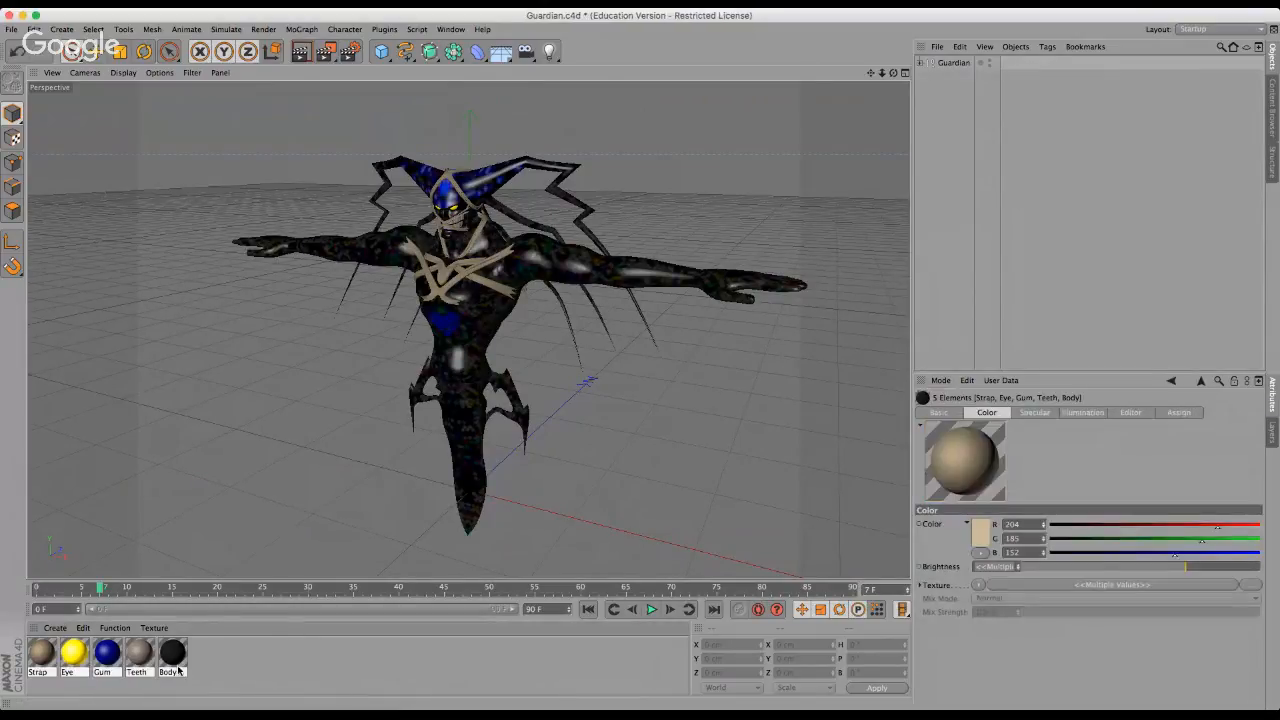
{"action": "left_click", "coordinate": [175, 645]}
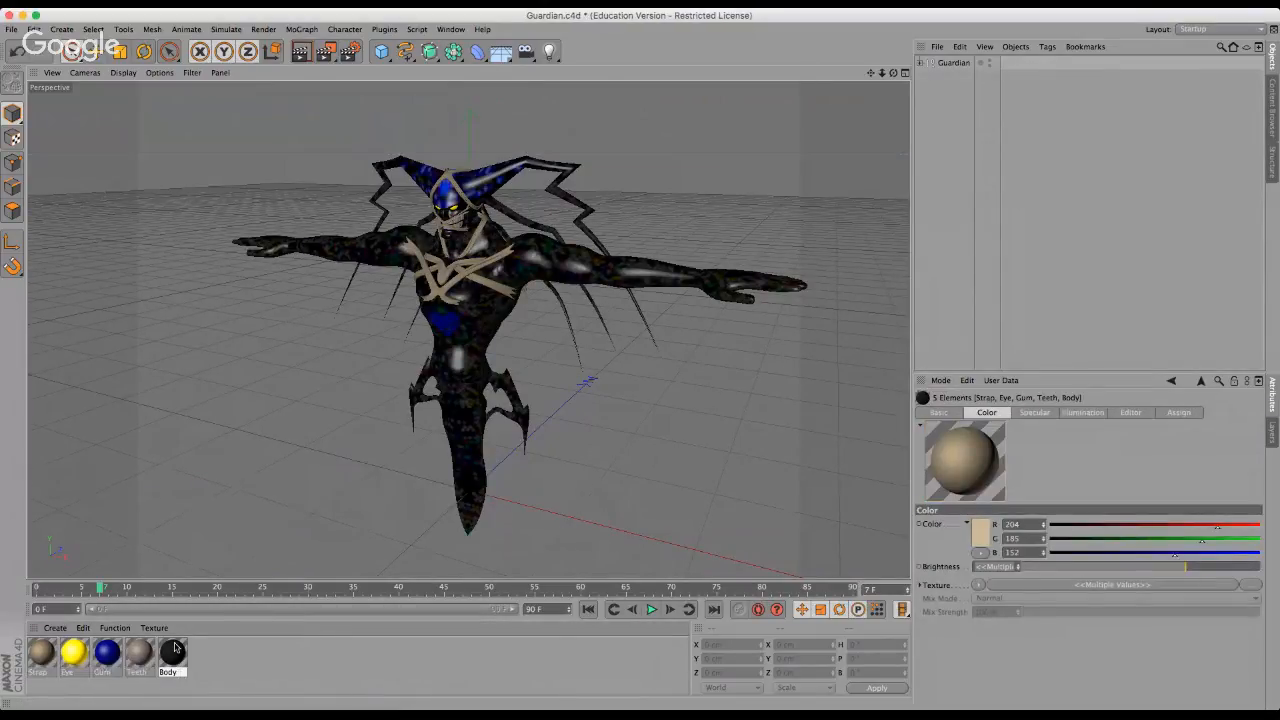
{"action": "double_click", "coordinate": [245, 665]}
{"action": "key", "text": "Delete"}
{"action": "left_click", "coordinate": [172, 655]}
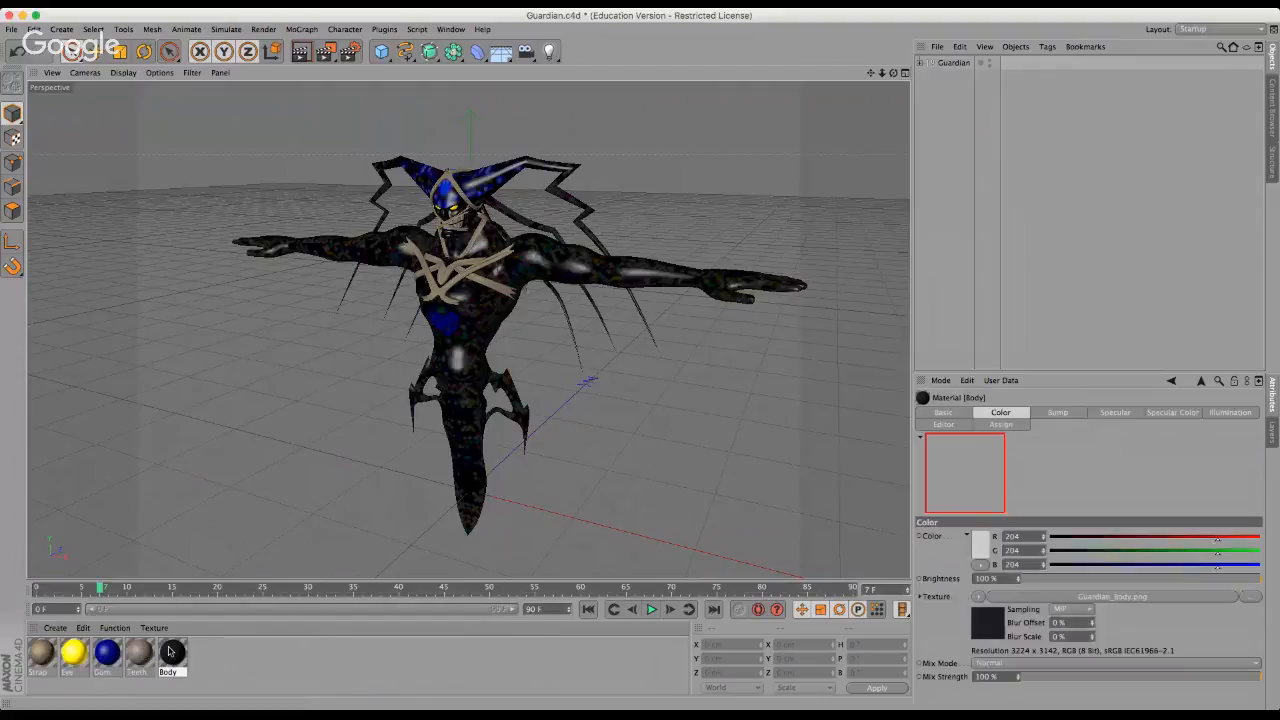
{"action": "key", "text": "super+a"}
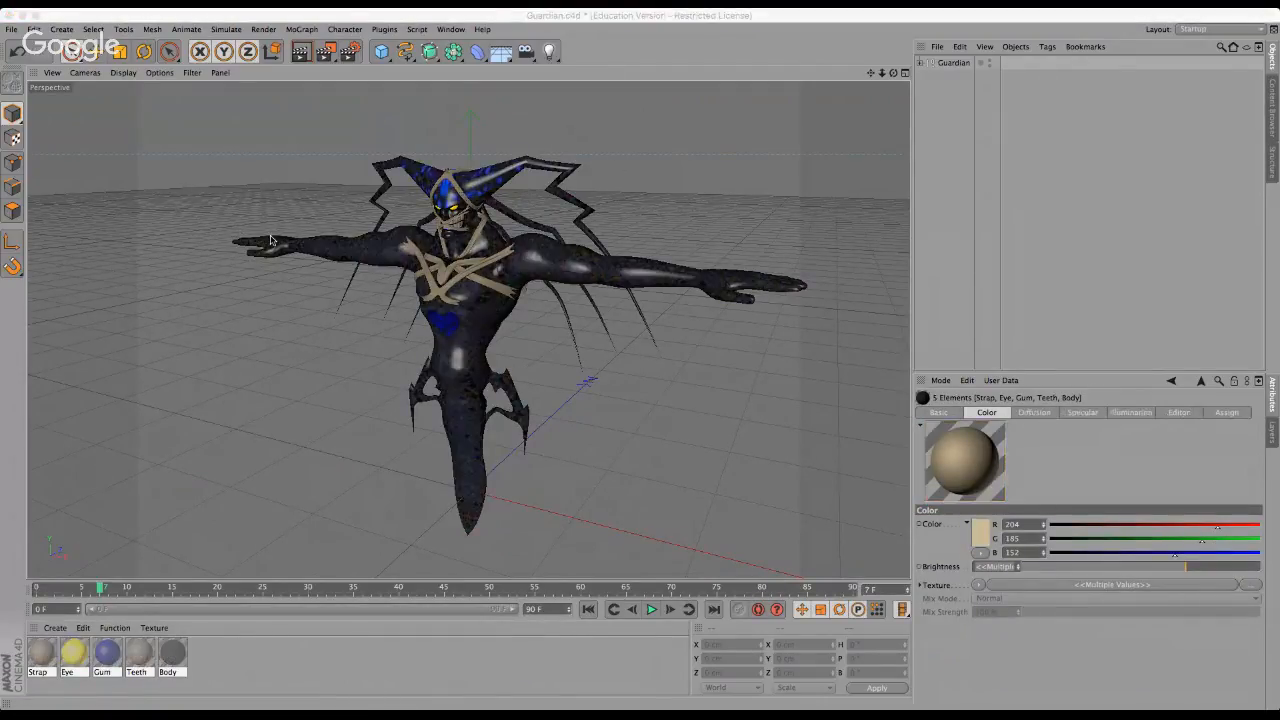
{"action": "left_click", "coordinate": [290, 150]}
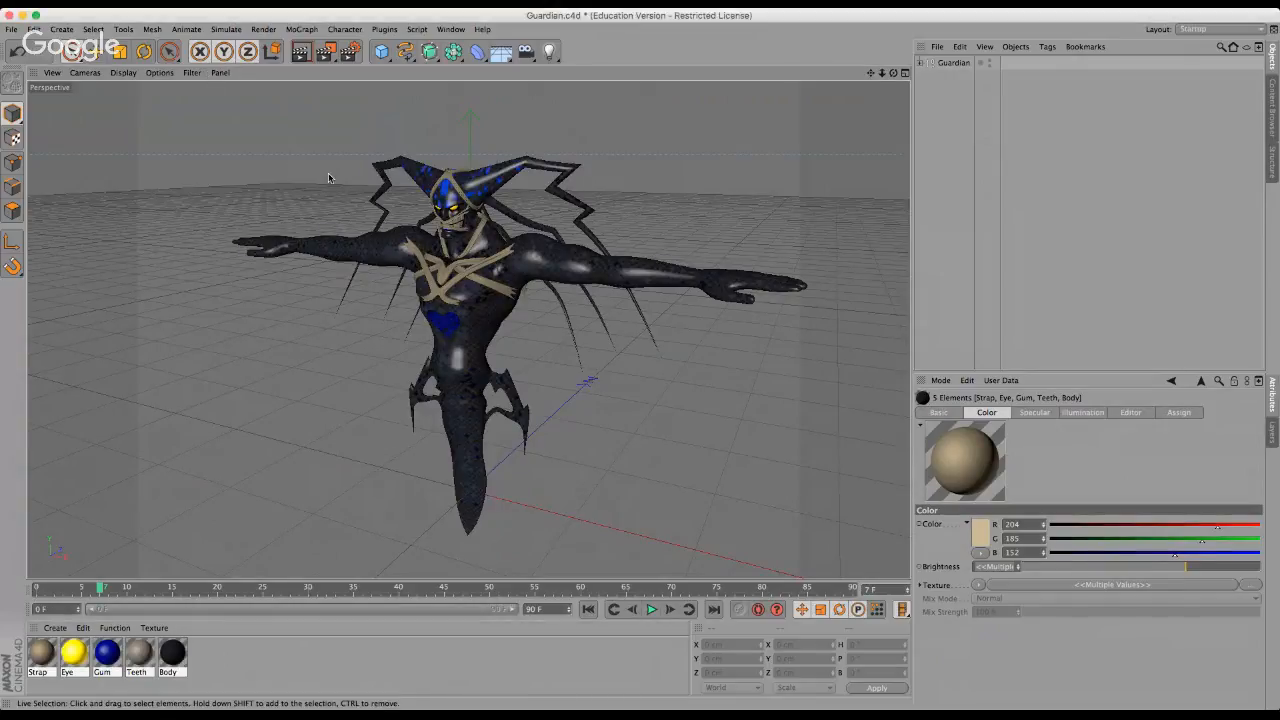
Examine the Guardian's head and bandaged chest from the front, and view the whole figure at an angle.
{"action": "scroll", "coordinate": [331, 213], "scroll_direction": "up", "scroll_amount": 1}
{"action": "scroll", "coordinate": [455, 205], "scroll_direction": "down", "scroll_amount": 1}
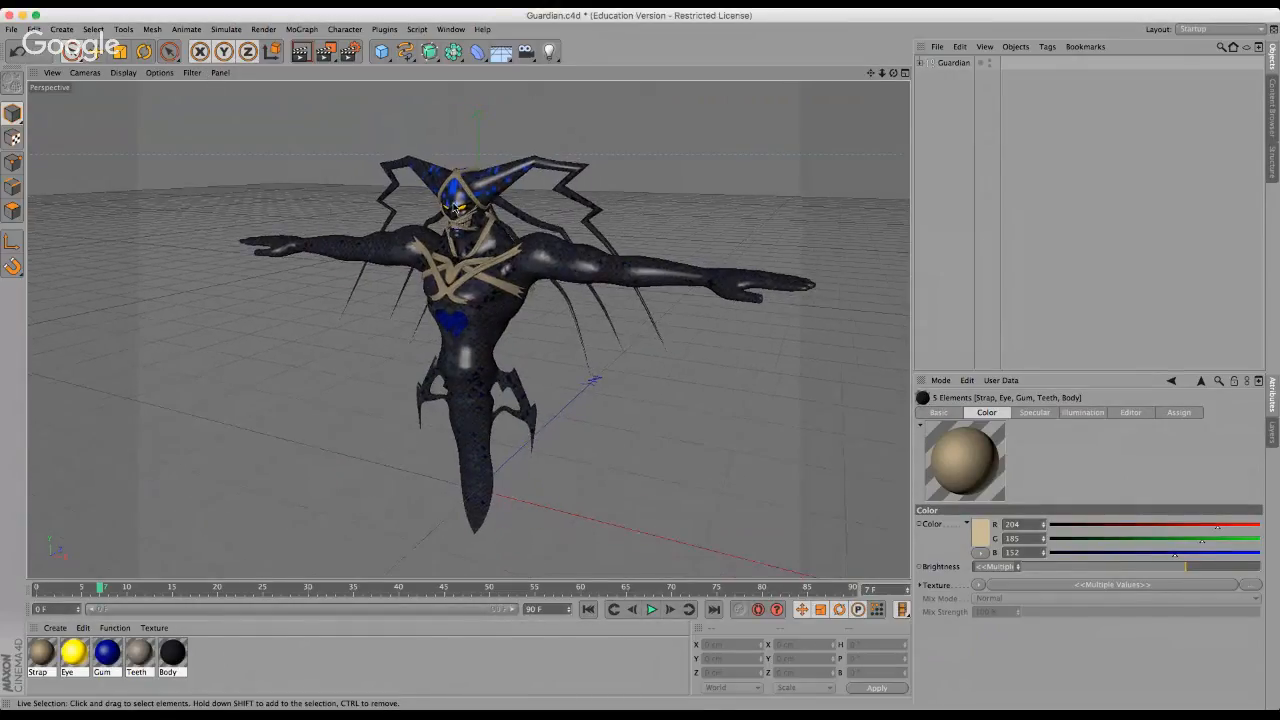
{"action": "left_click_drag", "start_coordinate": [895, 74], "coordinate": [381, 280]}
{"action": "scroll", "coordinate": [400, 230], "scroll_direction": "up", "scroll_amount": 5}
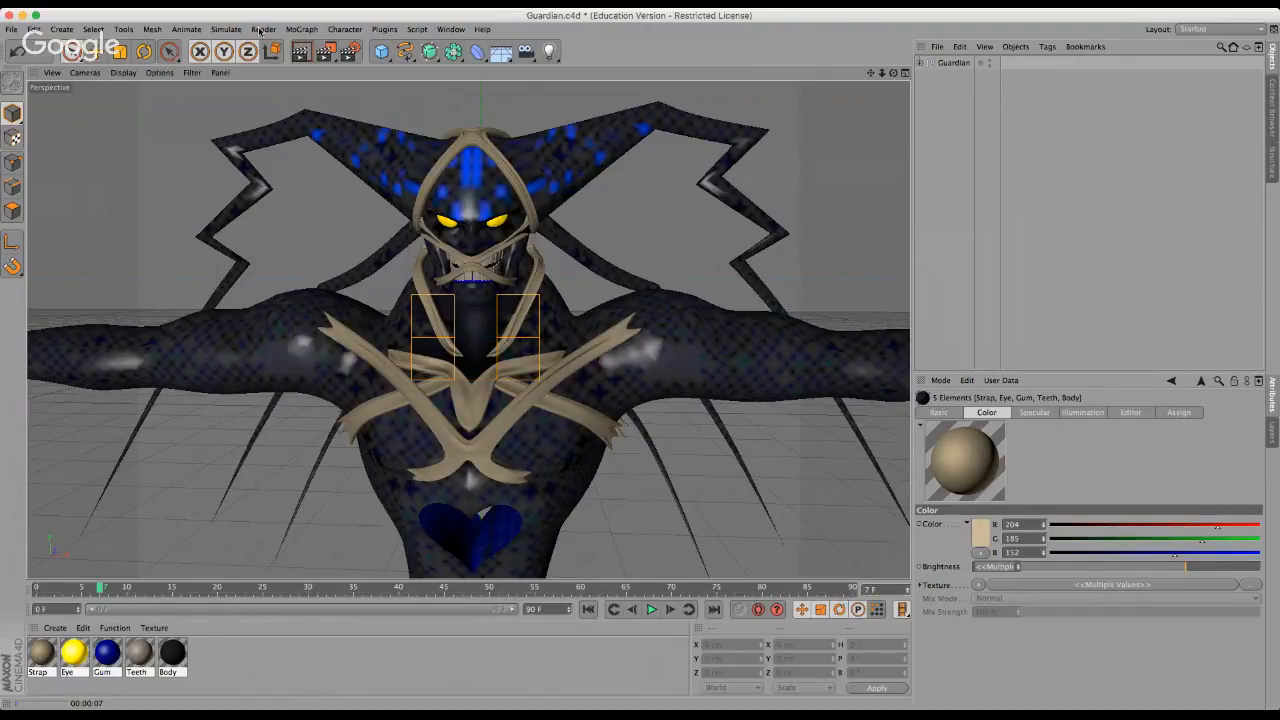
{"action": "left_click", "coordinate": [263, 29]}
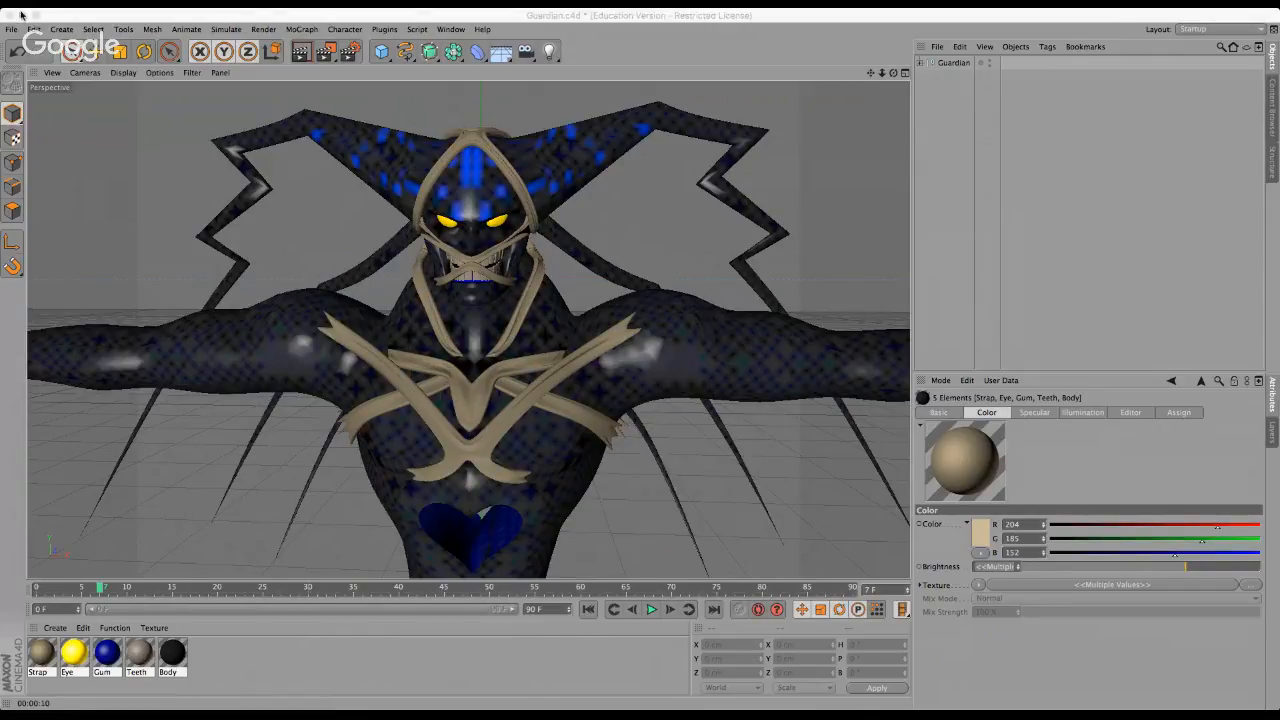
{"action": "scroll", "coordinate": [580, 290], "scroll_direction": "down", "scroll_amount": 3}
{"action": "scroll", "coordinate": [502, 176], "scroll_direction": "down", "scroll_amount": 4}
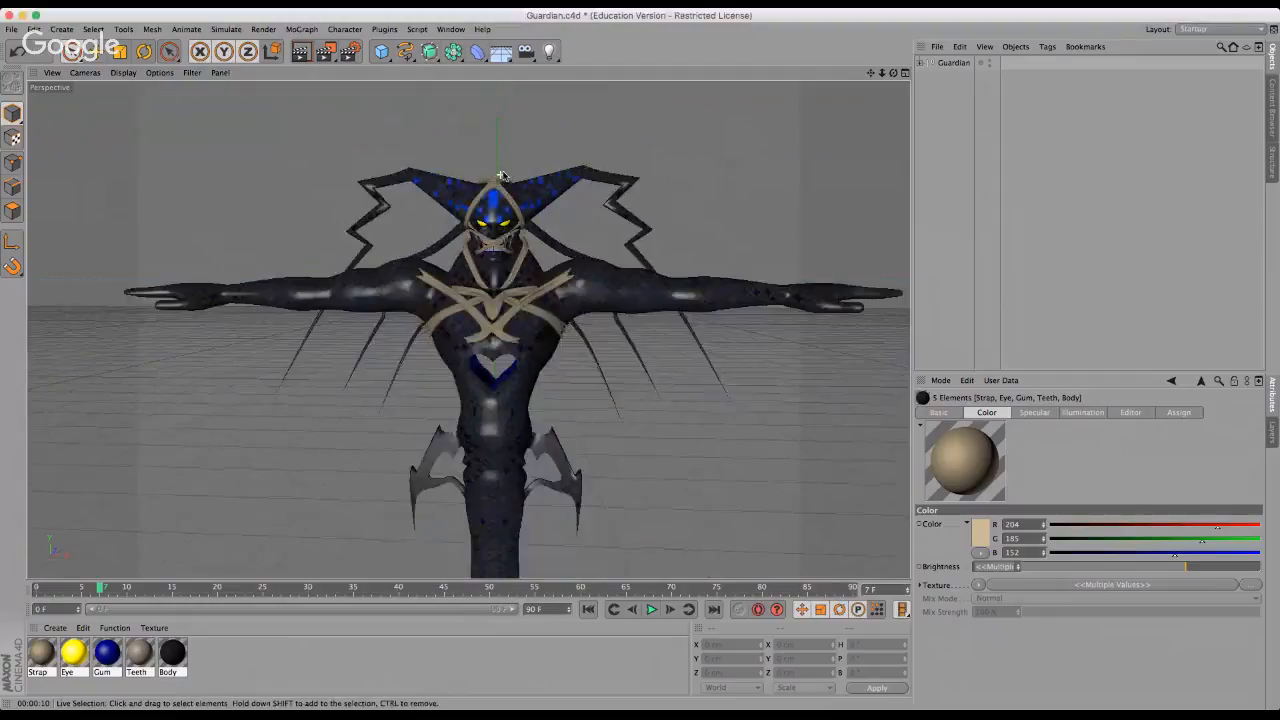
{"action": "scroll", "coordinate": [642, 363], "scroll_direction": "down", "scroll_amount": 4}
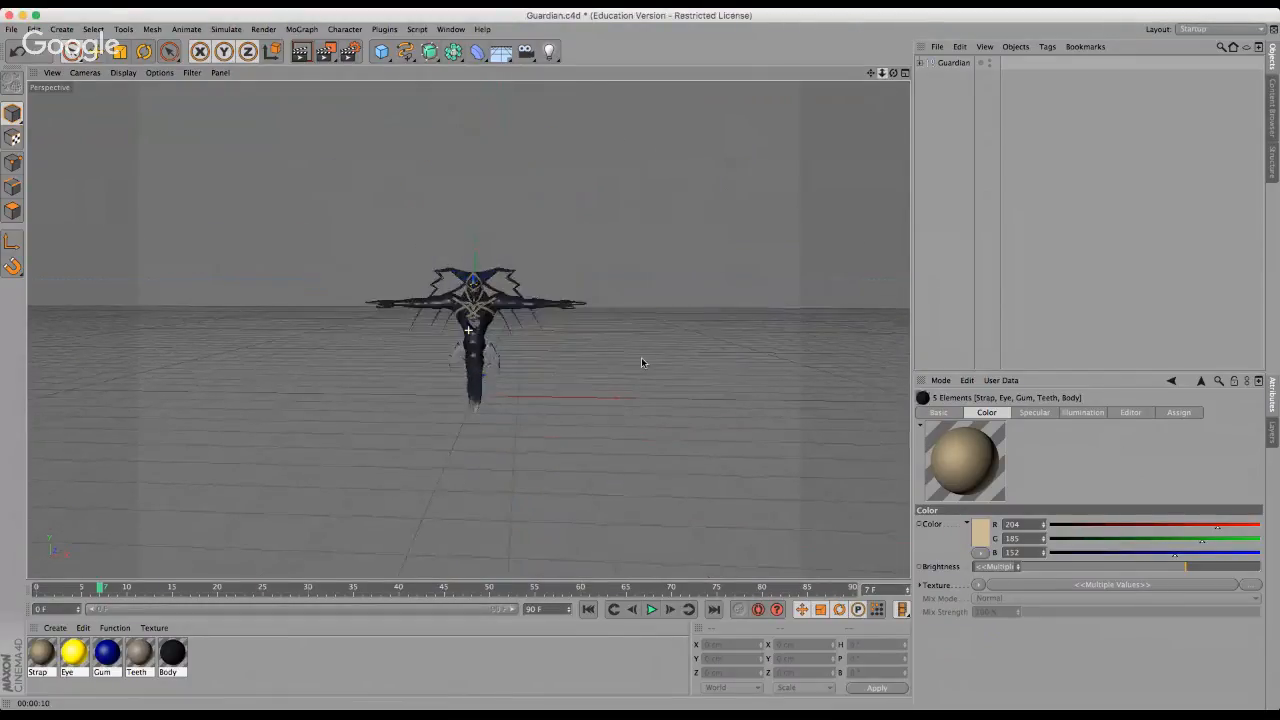
{"action": "mouse_move", "coordinate": [643, 363]}
{"action": "left_mouse_down"}
{"action": "mouse_move", "coordinate": [882, 73]}
{"action": "mouse_move", "coordinate": [641, 357]}
{"action": "left_mouse_up"}
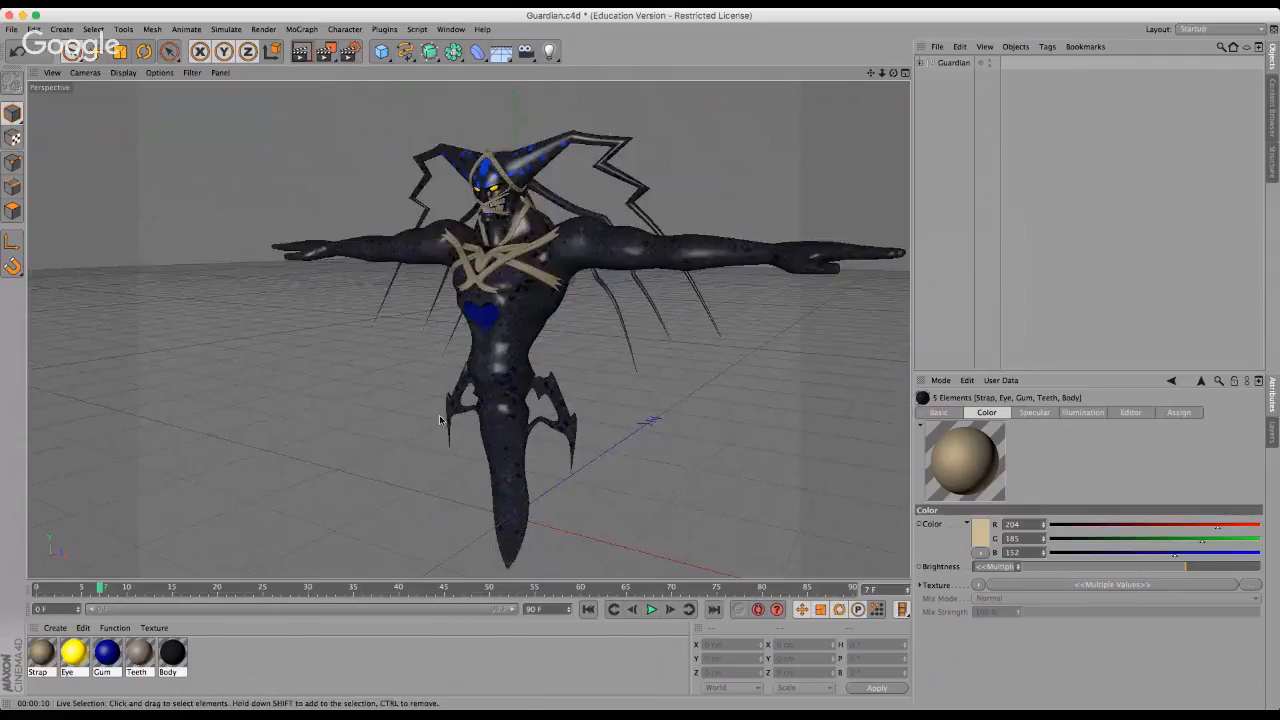
Examine the heart-shaped hole in the Guardian's torso up close and from the front.
{"action": "scroll", "coordinate": [493, 316], "scroll_direction": "up", "scroll_amount": 3}
{"action": "scroll", "coordinate": [493, 316], "scroll_direction": "up", "scroll_amount": 5}
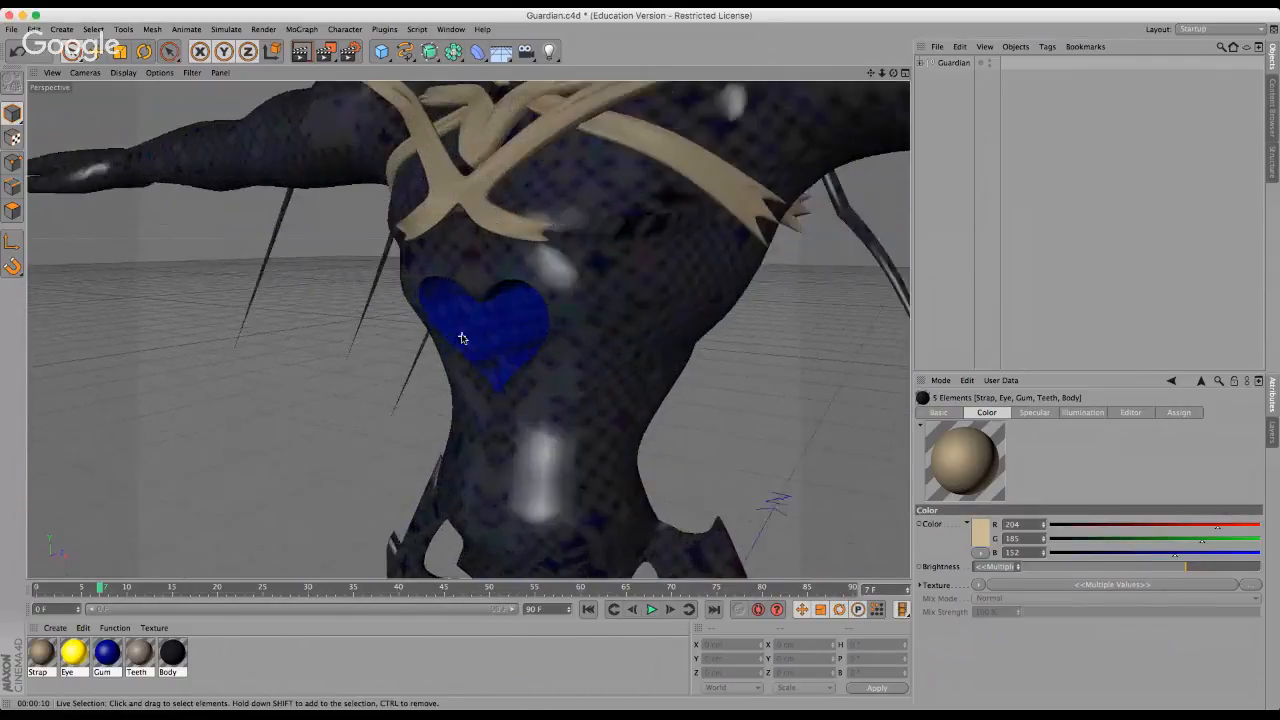
{"action": "left_click_drag", "start_coordinate": [897, 76], "coordinate": [643, 363]}
{"action": "scroll", "coordinate": [684, 286], "scroll_direction": "down", "scroll_amount": 6}
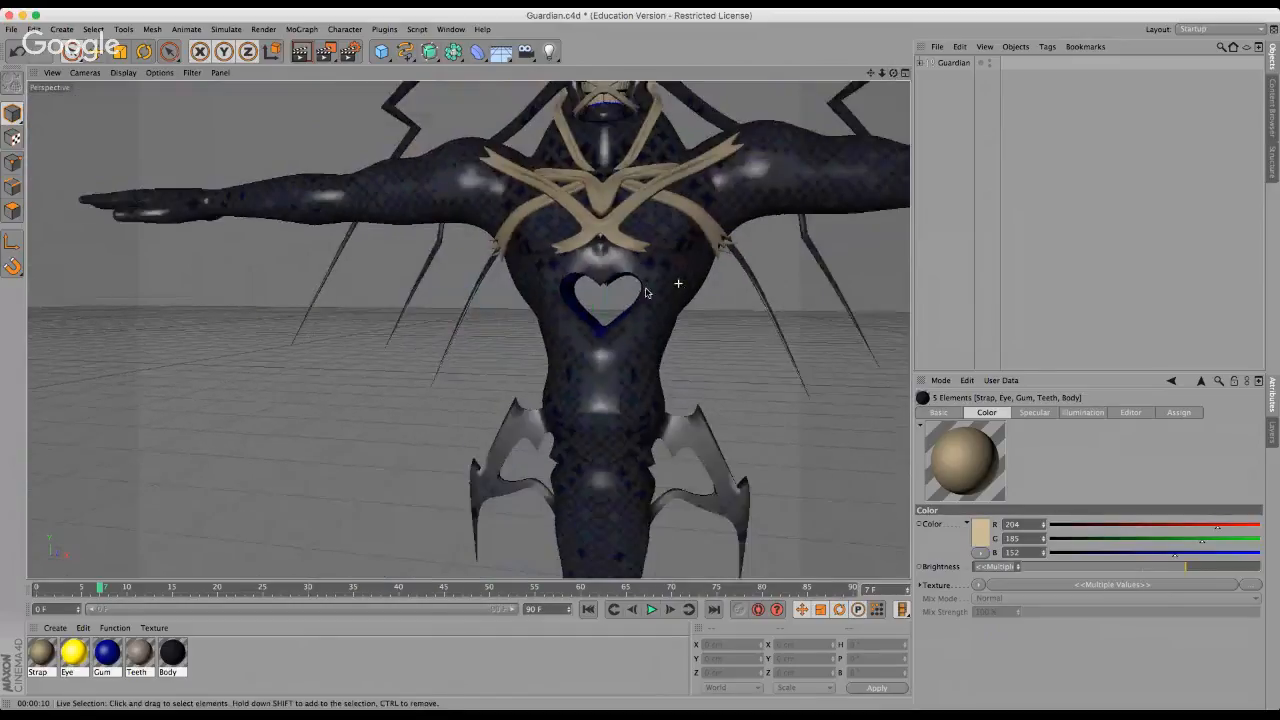
{"action": "scroll", "coordinate": [554, 296], "scroll_direction": "down", "scroll_amount": 3}
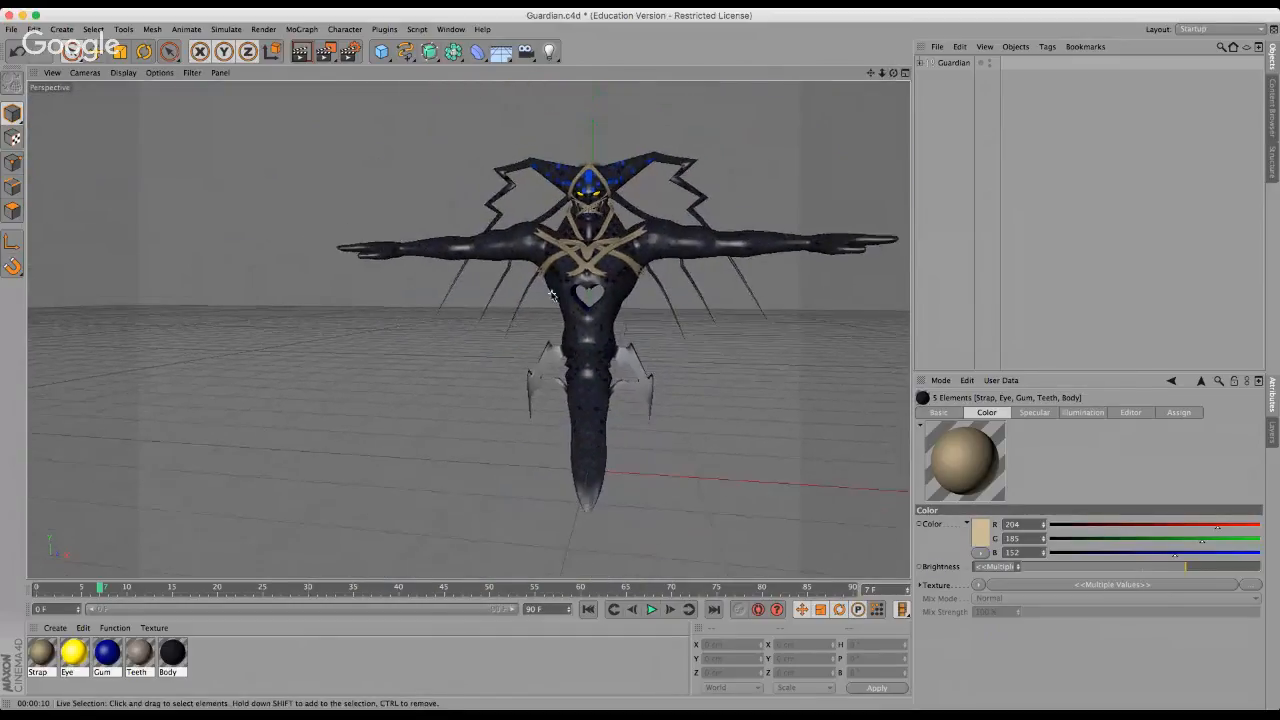
View the whole Guardian model from the front and at an angle, and switch to the Tigger.c4d project.
{"action": "scroll", "coordinate": [684, 263], "scroll_direction": "up", "scroll_amount": 3}
{"action": "scroll", "coordinate": [764, 312], "scroll_direction": "up", "scroll_amount": 3}
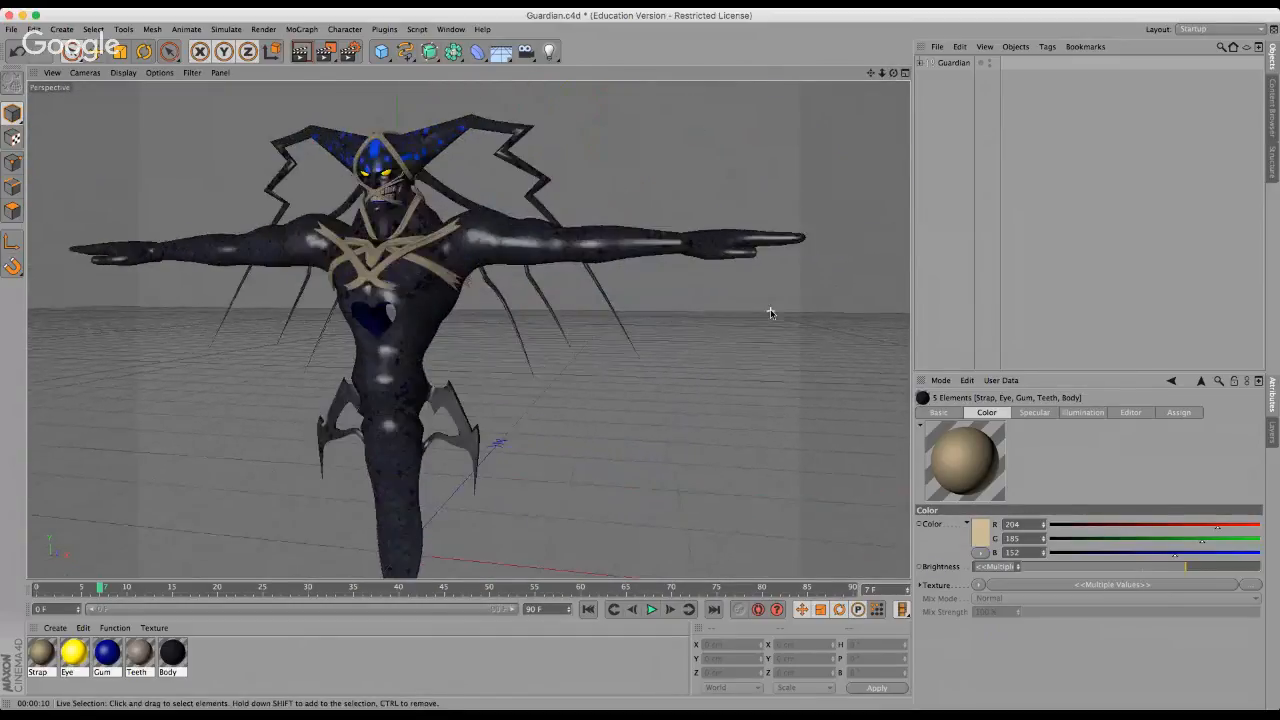
{"action": "left_click_drag", "start_coordinate": [892, 76], "coordinate": [761, 307]}
{"action": "scroll", "coordinate": [761, 312], "scroll_direction": "down", "scroll_amount": 2}
{"action": "scroll", "coordinate": [380, 200], "scroll_direction": "down", "scroll_amount": 2}
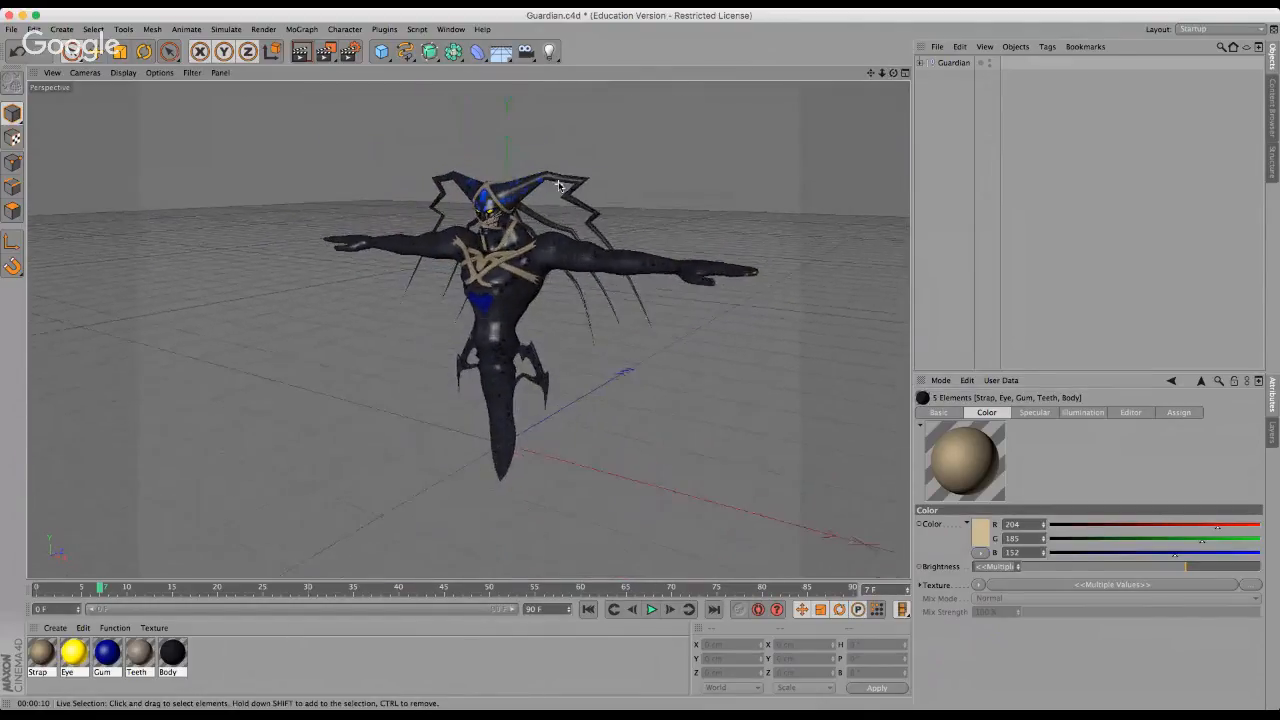
{"action": "scroll", "coordinate": [449, 188], "scroll_direction": "up", "scroll_amount": 3}
{"action": "scroll", "coordinate": [430, 184], "scroll_direction": "down", "scroll_amount": 2}
{"action": "scroll", "coordinate": [456, 188], "scroll_direction": "up", "scroll_amount": 3}
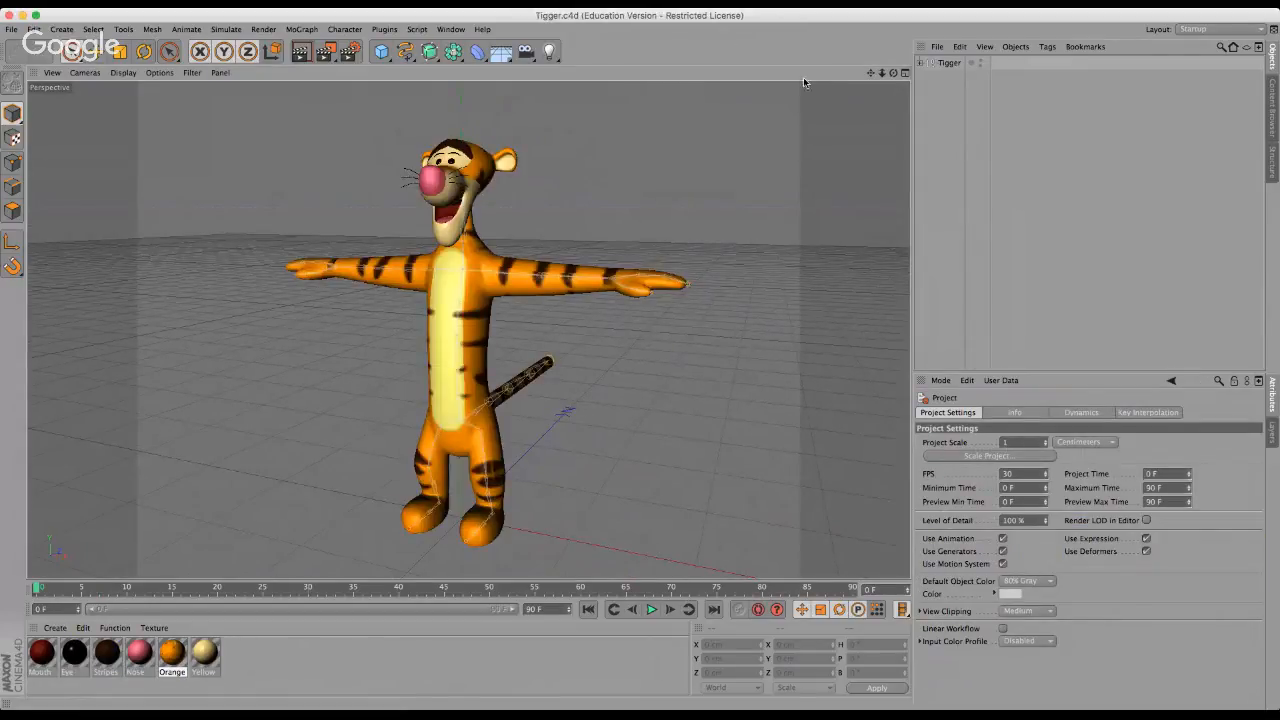
Examine the full Tigger model by orbiting around it, ending on an angled front view.
{"action": "left_click_drag", "start_coordinate": [892, 74], "coordinate": [642, 363]}
{"action": "left_click_drag", "start_coordinate": [891, 76], "coordinate": [641, 357]}
{"action": "scroll", "coordinate": [514, 235], "scroll_direction": "down", "scroll_amount": 2}
{"action": "scroll", "coordinate": [514, 235], "scroll_direction": "up", "scroll_amount": 3}
{"action": "scroll", "coordinate": [514, 236], "scroll_direction": "down", "scroll_amount": 2}
{"action": "scroll", "coordinate": [514, 236], "scroll_direction": "up", "scroll_amount": 2}
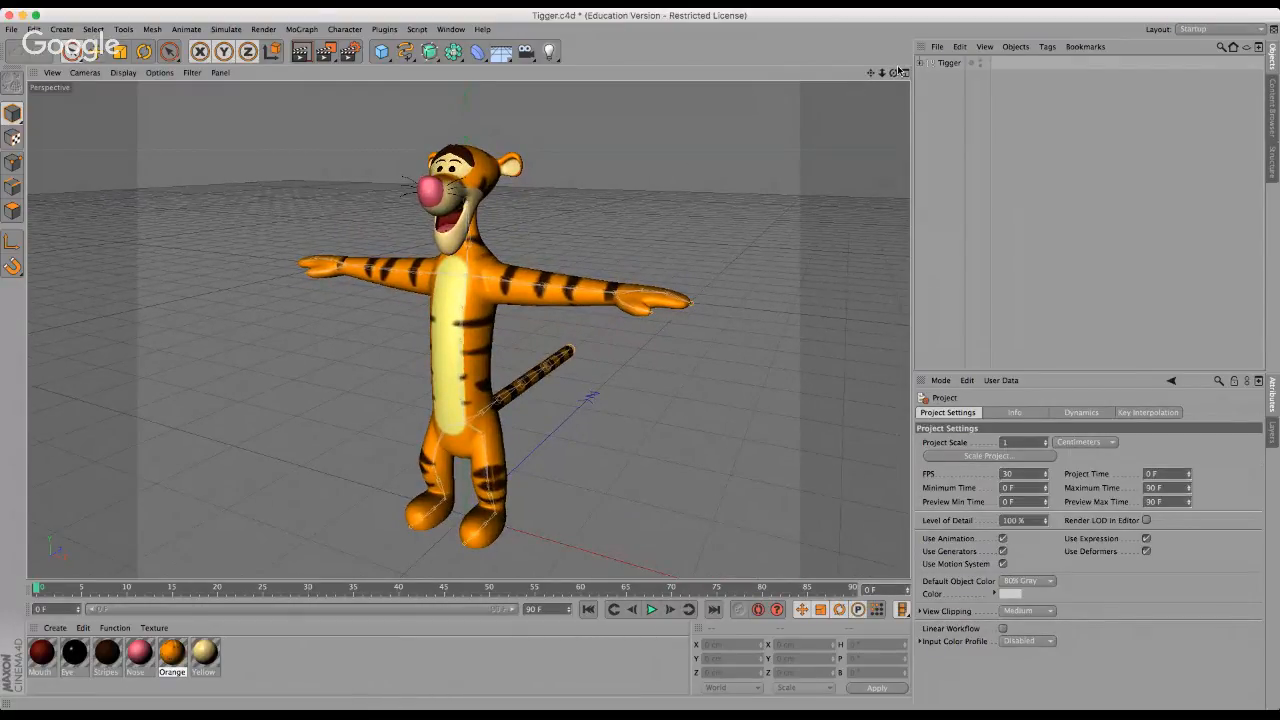
{"action": "left_click_drag", "start_coordinate": [893, 74], "coordinate": [642, 362]}
{"action": "scroll", "coordinate": [459, 264], "scroll_direction": "down", "scroll_amount": 3}
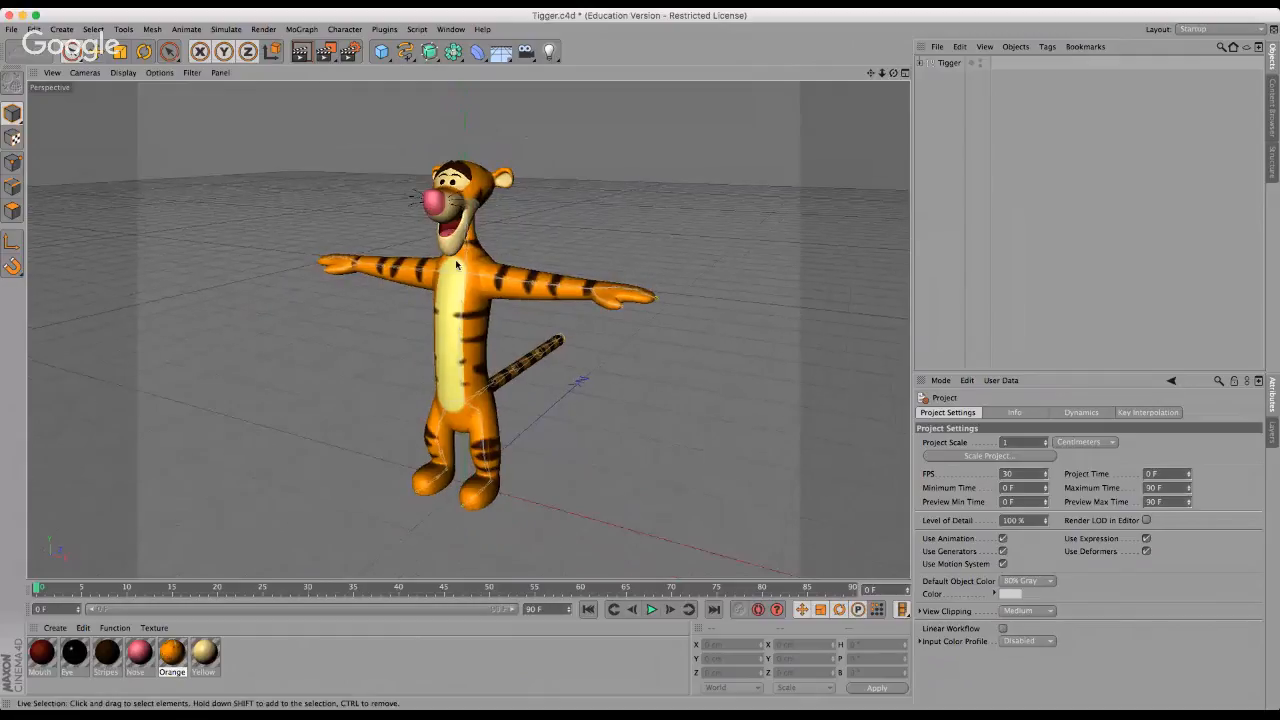
{"action": "scroll", "coordinate": [448, 301], "scroll_direction": "up", "scroll_amount": 4}
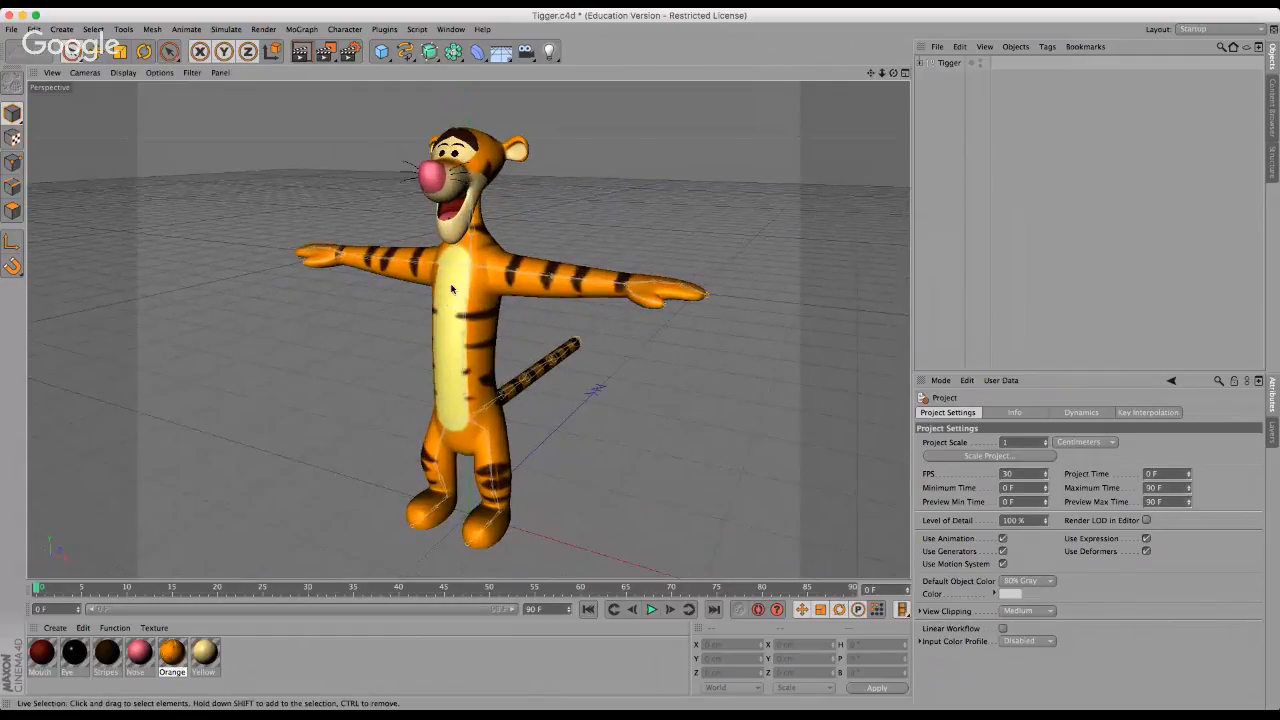
{"action": "scroll", "coordinate": [451, 289], "scroll_direction": "down", "scroll_amount": 2}
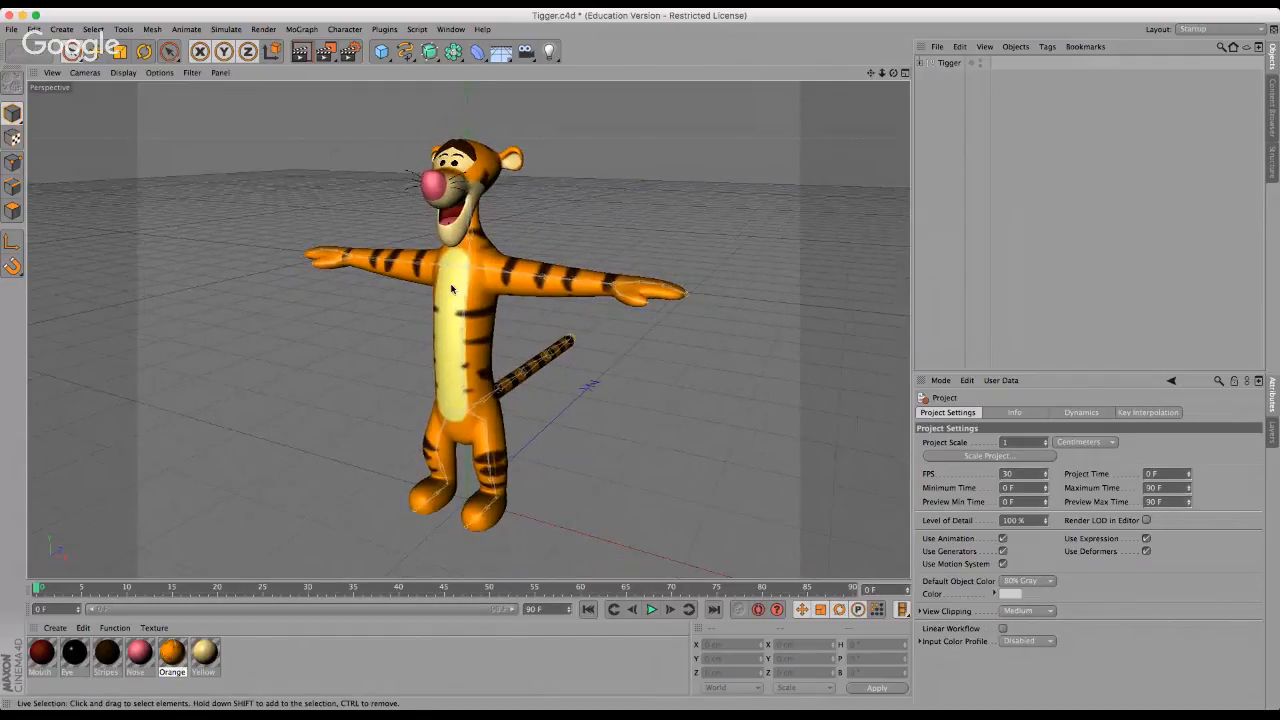
{"action": "scroll", "coordinate": [451, 289], "scroll_direction": "up", "scroll_amount": 2}
{"action": "scroll", "coordinate": [451, 289], "scroll_direction": "down", "scroll_amount": 1}
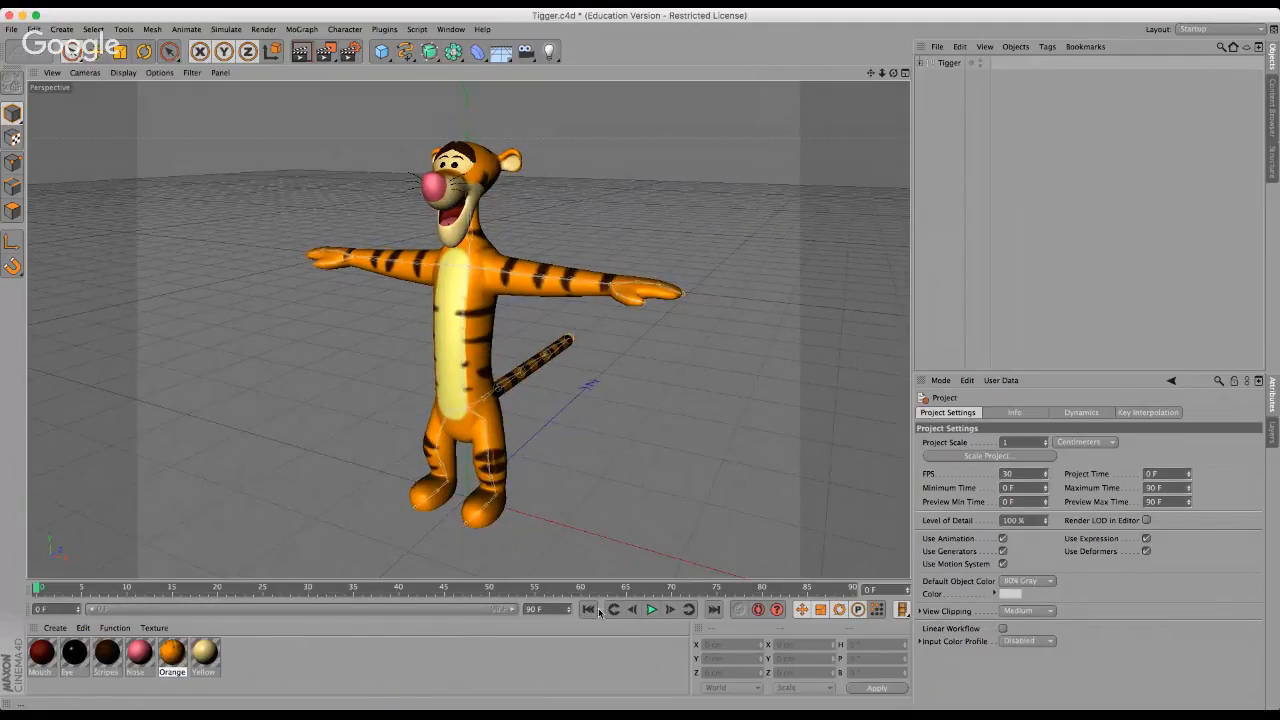
{"action": "scroll", "coordinate": [568, 520], "scroll_direction": "down", "scroll_amount": 1}
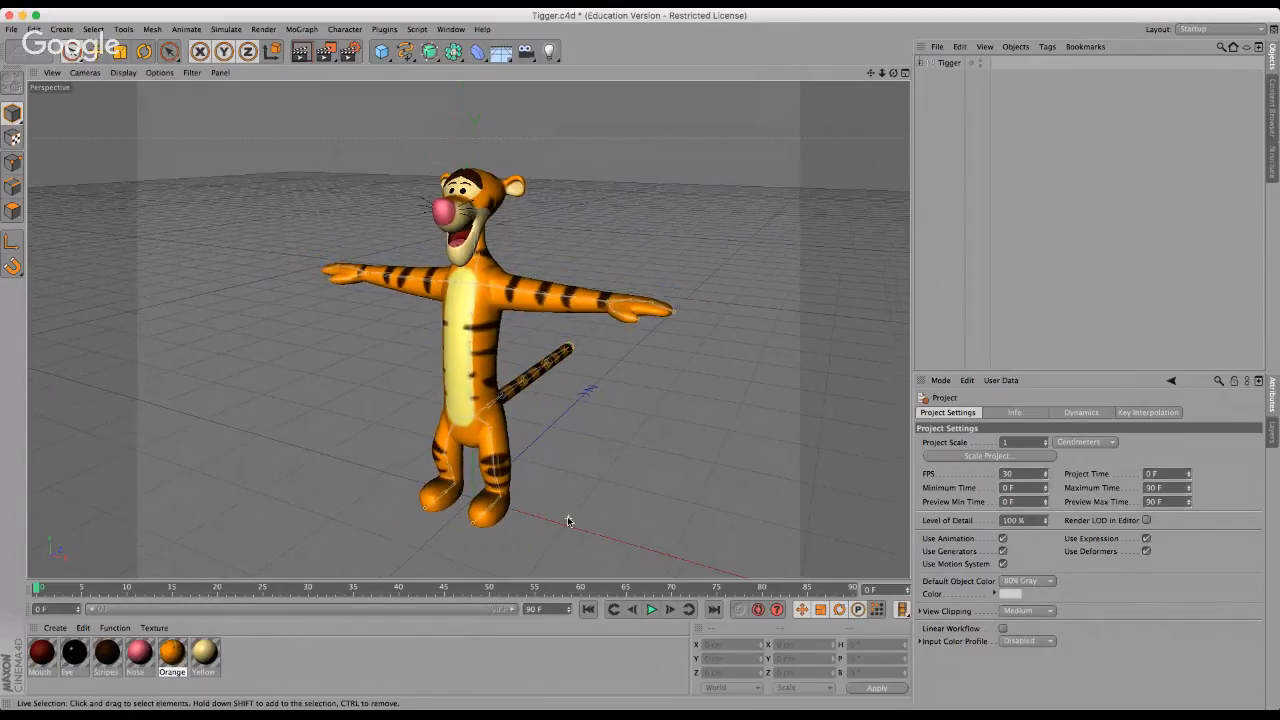
{"action": "scroll", "coordinate": [448, 497], "scroll_direction": "up", "scroll_amount": 3}
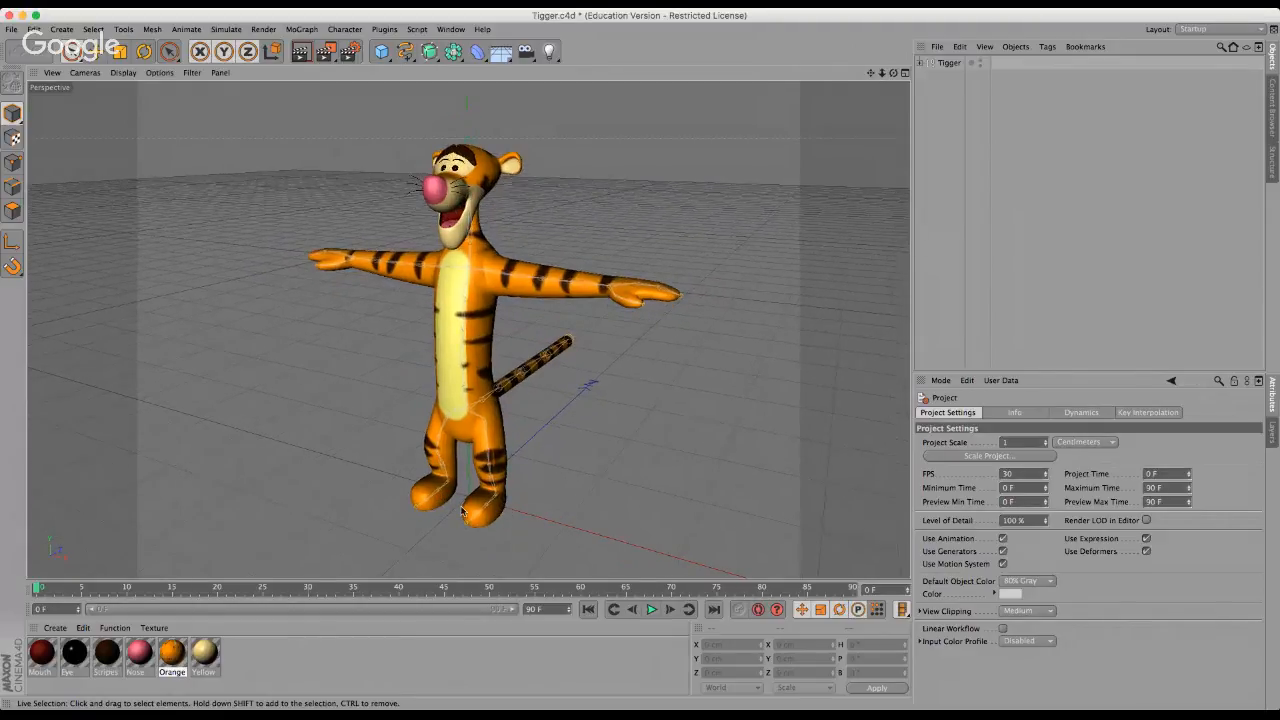
{"action": "scroll", "coordinate": [464, 465], "scroll_direction": "down", "scroll_amount": 2}
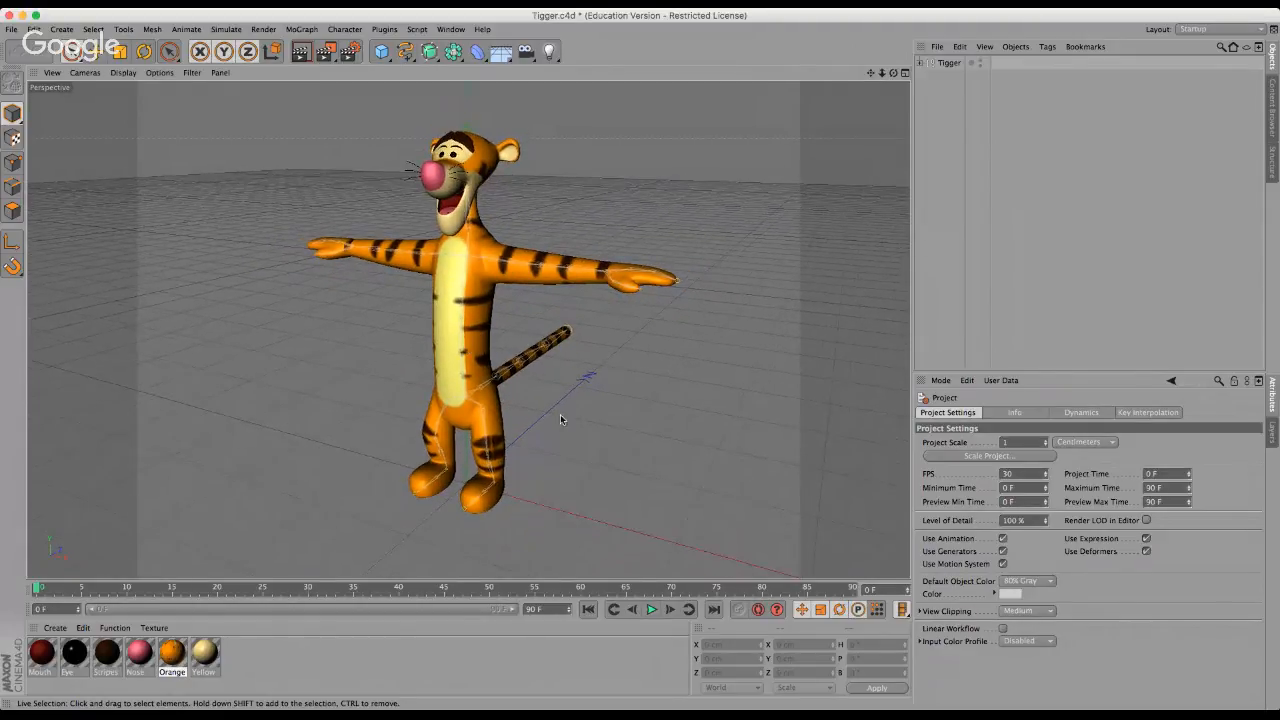
{"action": "scroll", "coordinate": [562, 419], "scroll_direction": "up", "scroll_amount": 1}
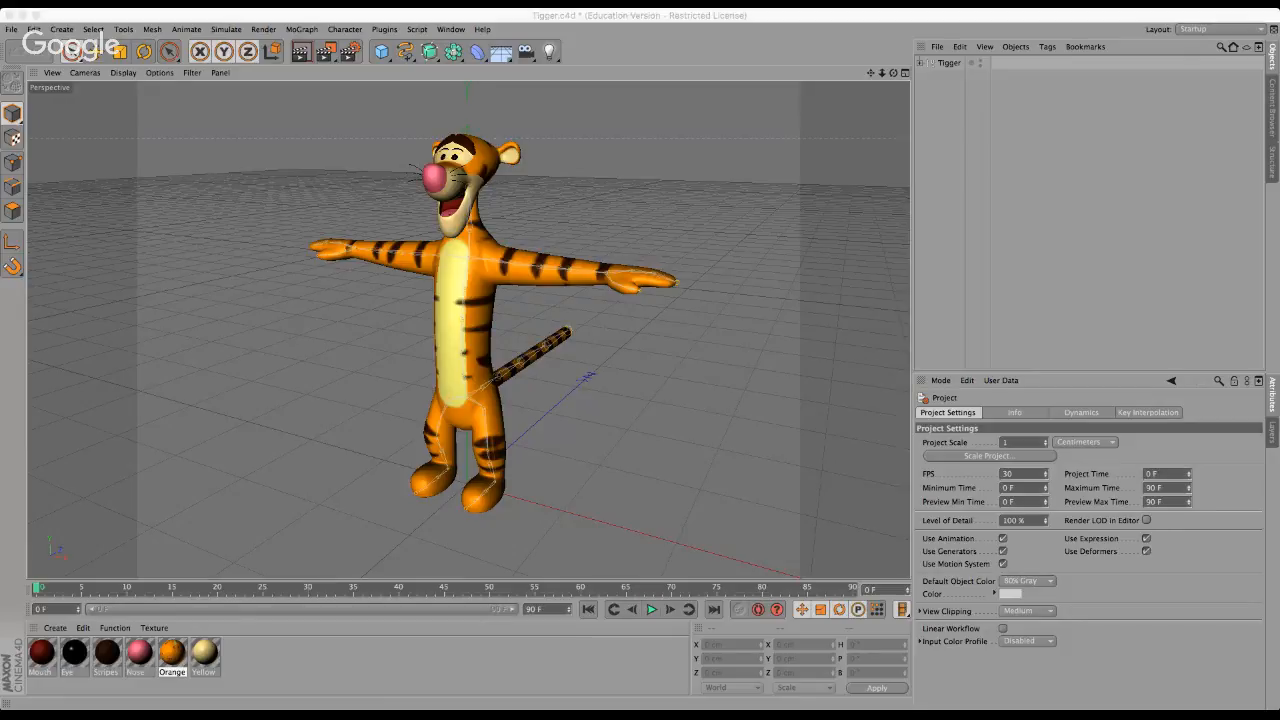
Switch to Scene1.c4d and on to Master Eraqus.c4d, and frame Master Eraqus's head and shoulders from the front.
{"action": "left_click", "coordinate": [726, 232]}
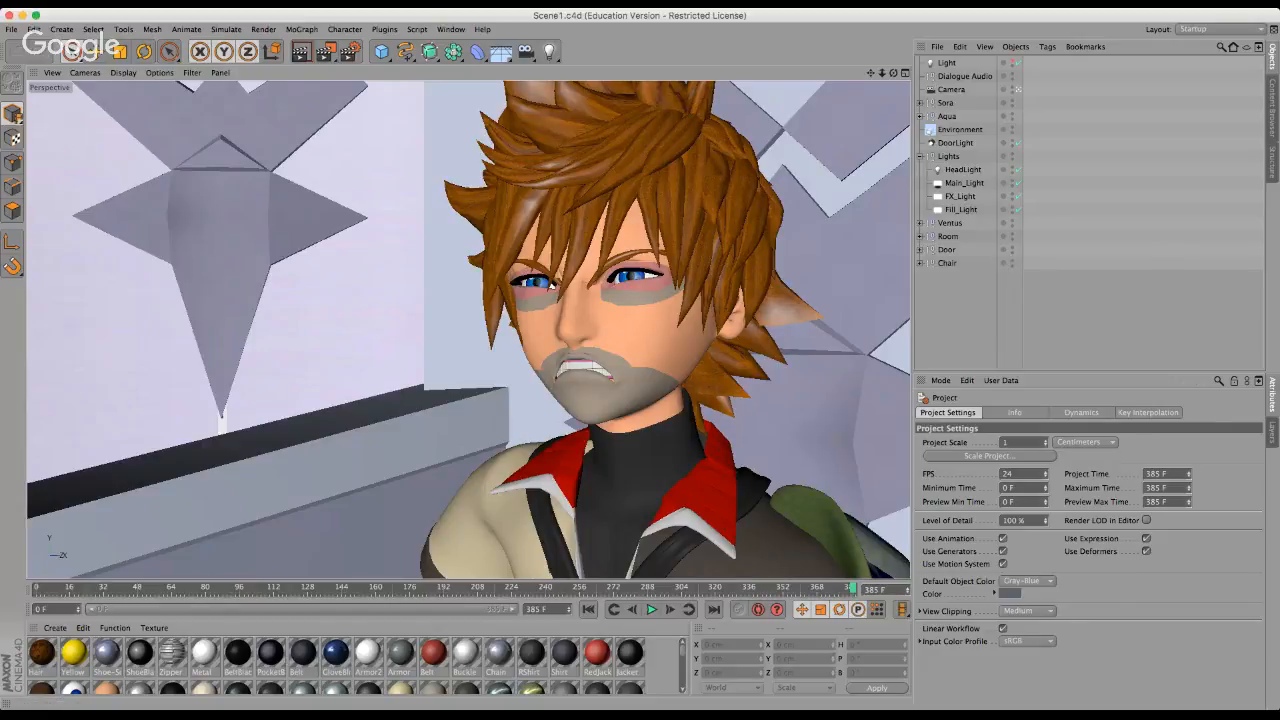
{"action": "key", "text": "super+Tab"}
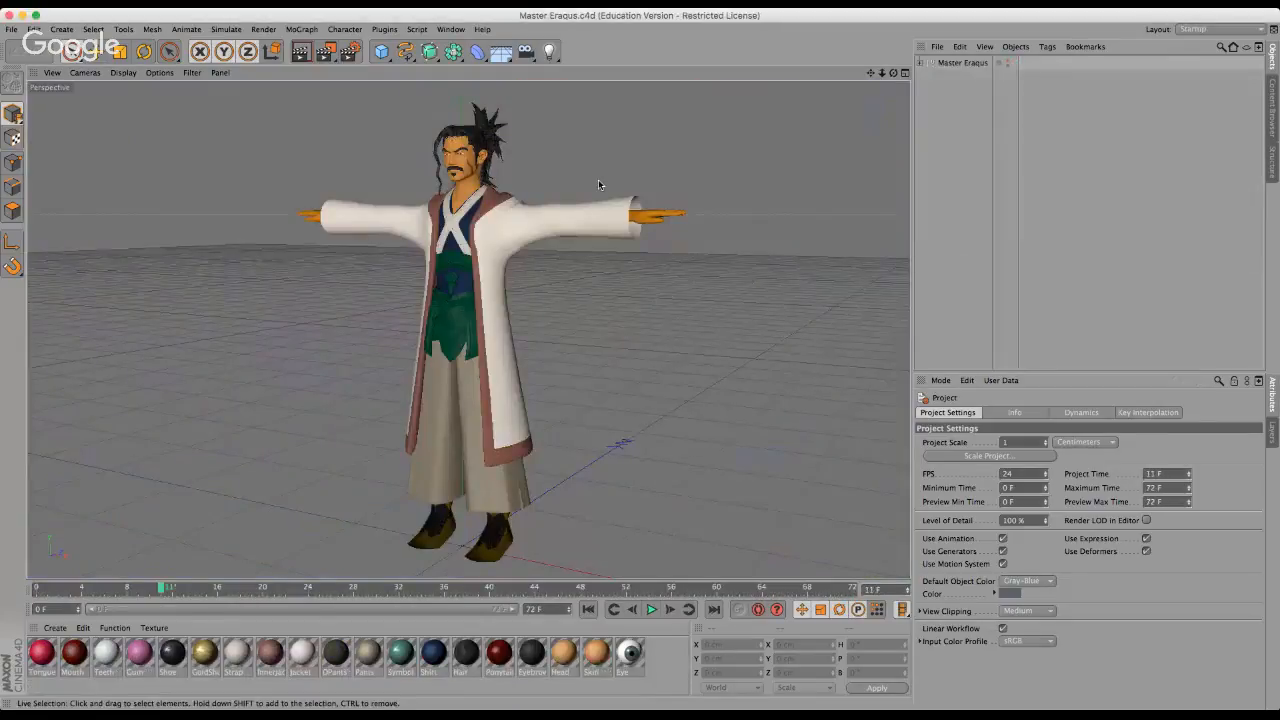
{"action": "scroll", "coordinate": [516, 160], "scroll_direction": "up", "scroll_amount": 8}
{"action": "scroll", "coordinate": [516, 160], "scroll_direction": "up", "scroll_amount": 5}
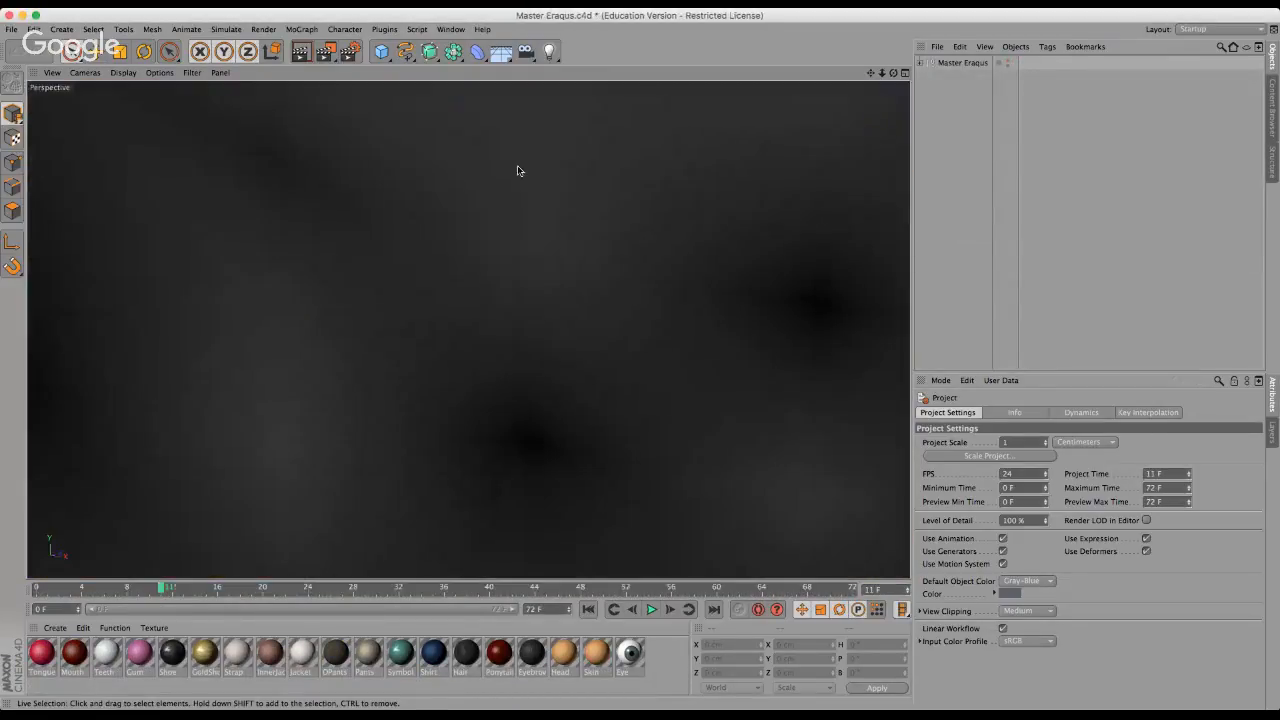
{"action": "scroll", "coordinate": [629, 364], "scroll_direction": "down", "scroll_amount": 10}
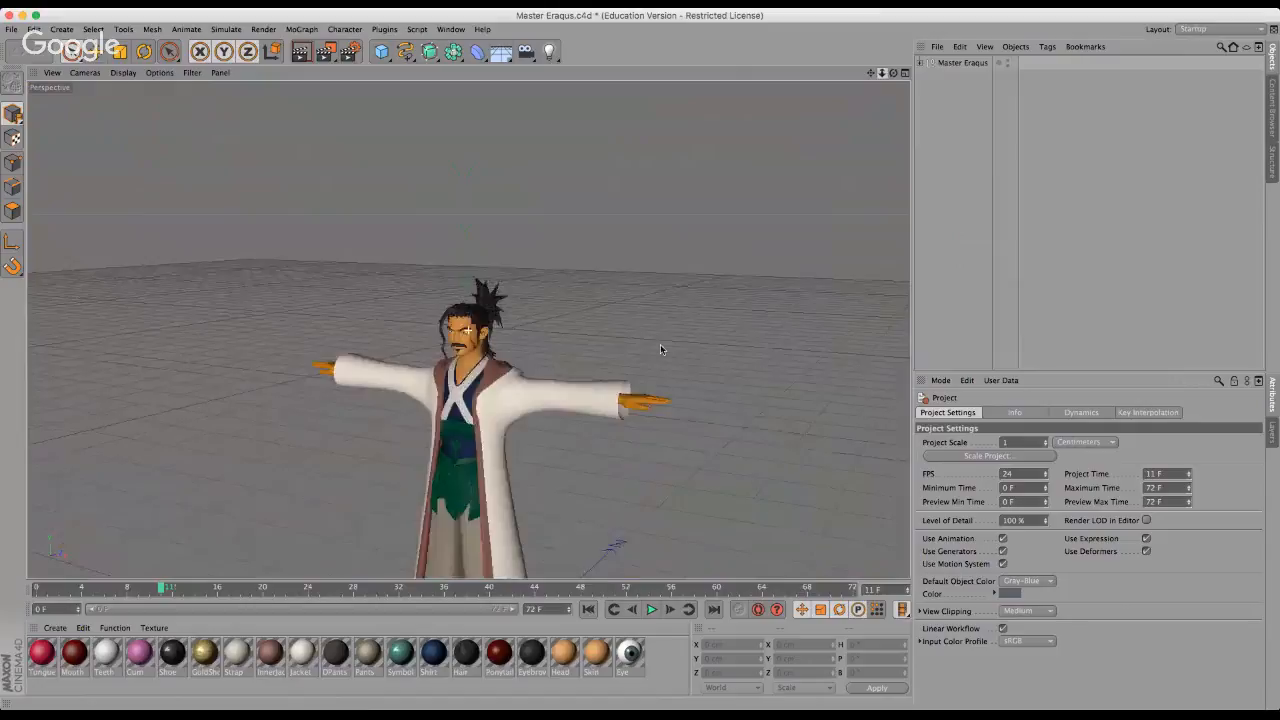
{"action": "scroll", "coordinate": [642, 358], "scroll_direction": "up", "scroll_amount": 6}
{"action": "left_click_drag", "start_coordinate": [641, 357], "coordinate": [617, 297]}
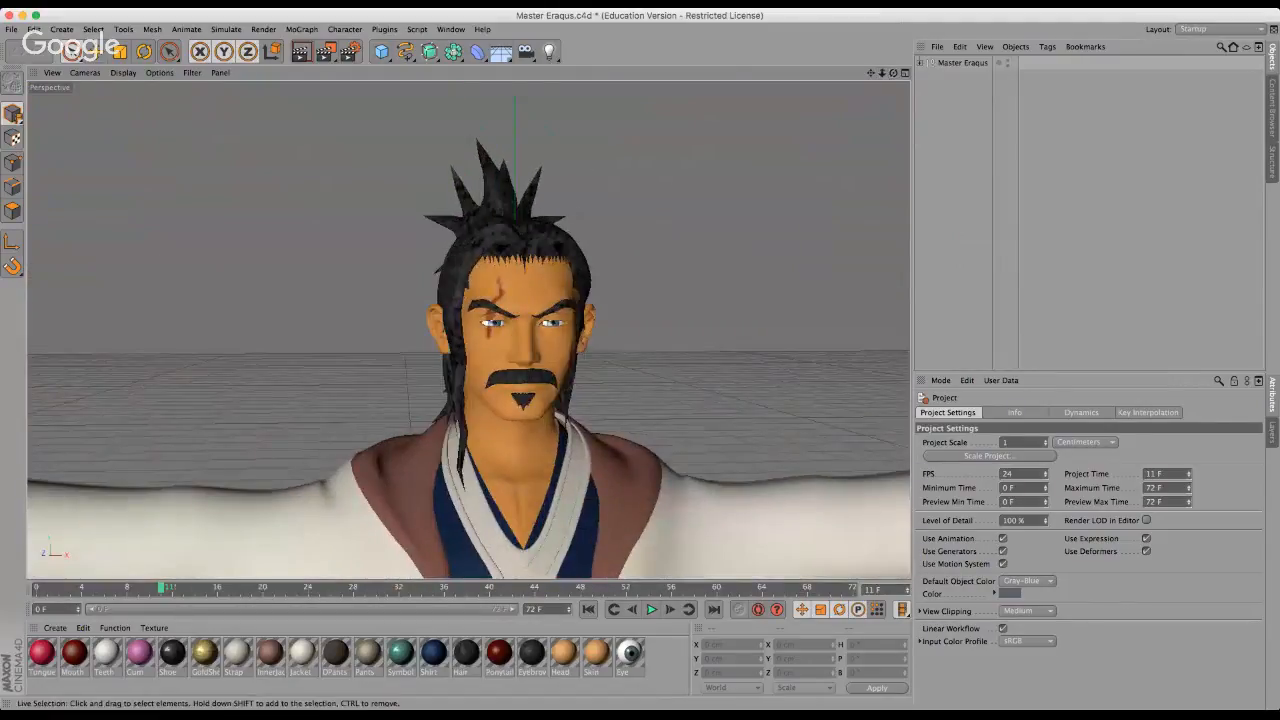
Examine Master Eraqus's scarred face and hair up close from slightly different front angles.
{"action": "scroll", "coordinate": [401, 386], "scroll_direction": "up", "scroll_amount": 3}
{"action": "scroll", "coordinate": [415, 321], "scroll_direction": "down", "scroll_amount": 2}
{"action": "scroll", "coordinate": [715, 442], "scroll_direction": "up", "scroll_amount": 2}
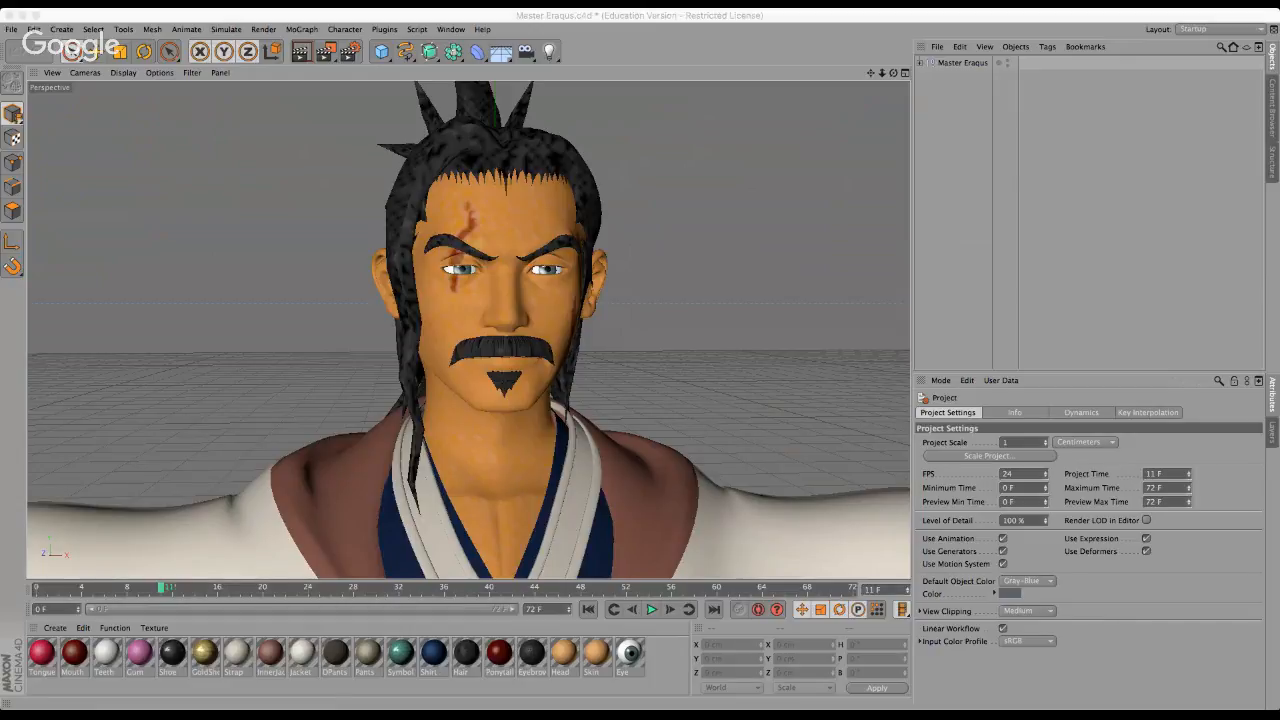
{"action": "left_click_drag", "start_coordinate": [893, 74], "coordinate": [641, 357]}
{"action": "scroll", "coordinate": [509, 228], "scroll_direction": "down", "scroll_amount": 2}
{"action": "scroll", "coordinate": [517, 280], "scroll_direction": "up", "scroll_amount": 2}
{"action": "scroll", "coordinate": [632, 360], "scroll_direction": "down", "scroll_amount": 2}
{"action": "scroll", "coordinate": [632, 360], "scroll_direction": "up", "scroll_amount": 1}
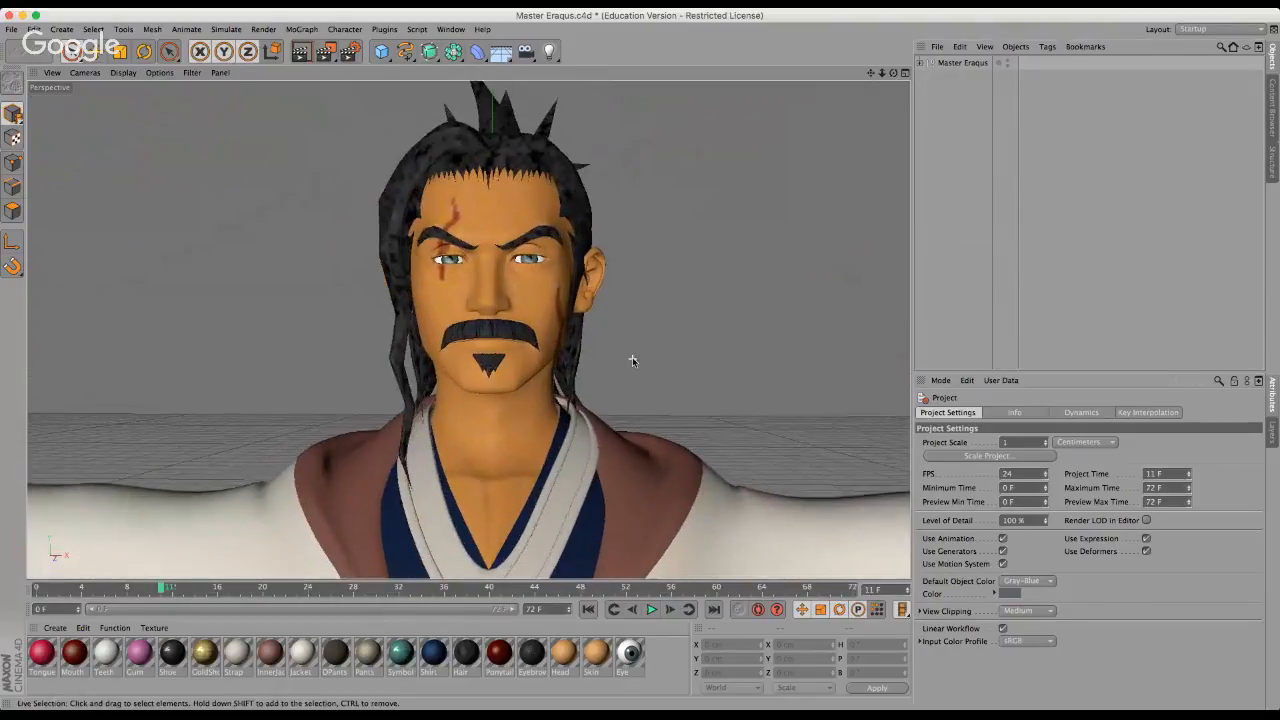
{"action": "left_click_drag", "start_coordinate": [894, 73], "coordinate": [641, 358]}
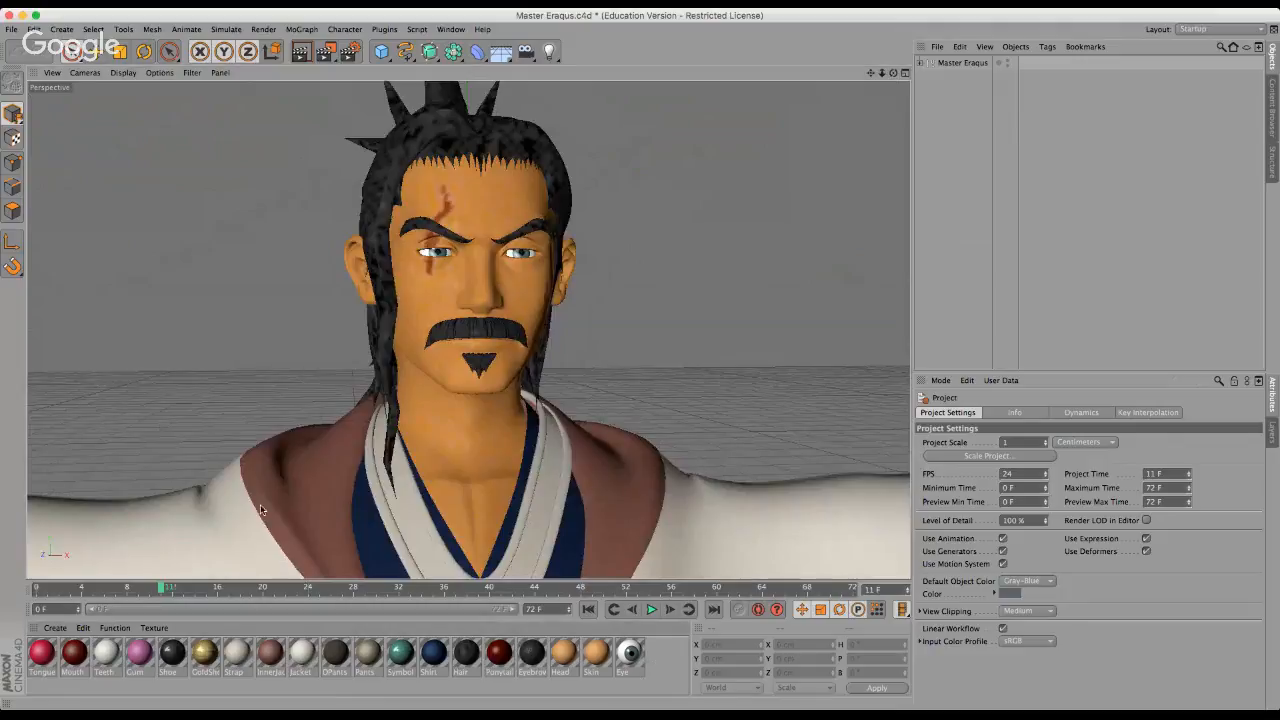
Select all of Master Eraqus's materials and update their shading on the model, keeping the face in close view.
{"action": "key", "text": "super+a"}
{"action": "left_click", "coordinate": [632, 650]}
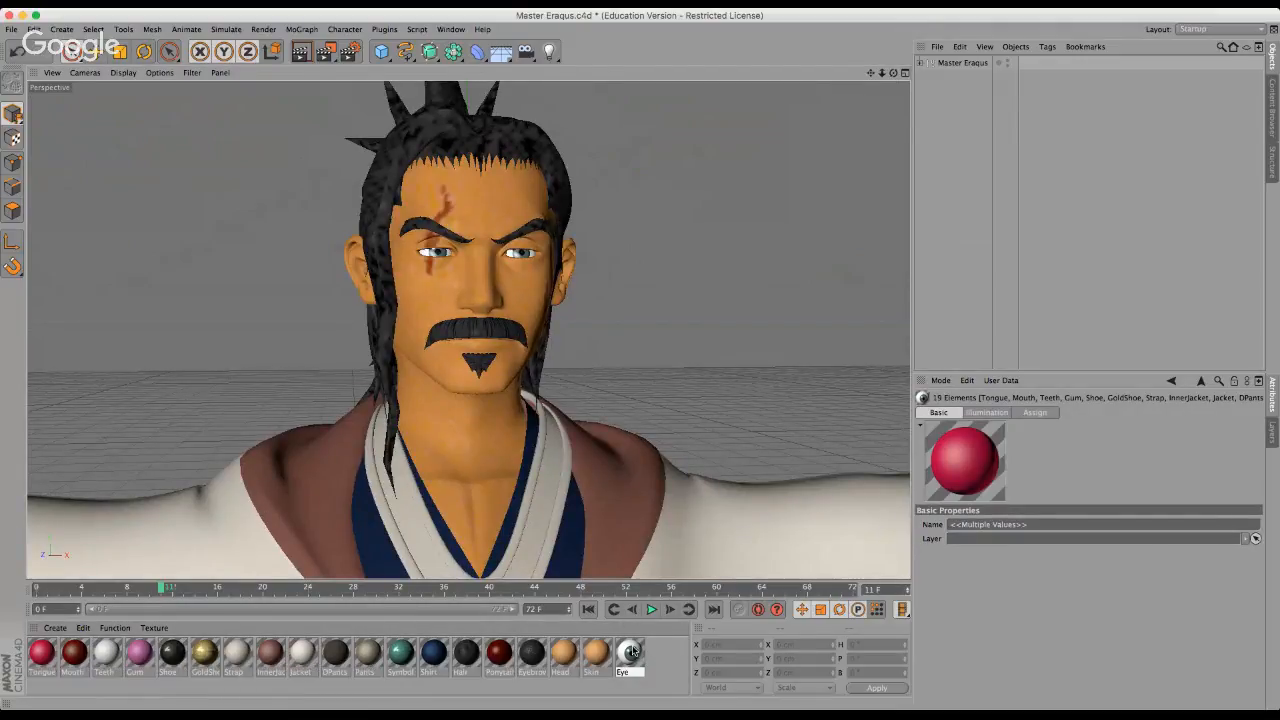
{"action": "key", "text": "super+a"}
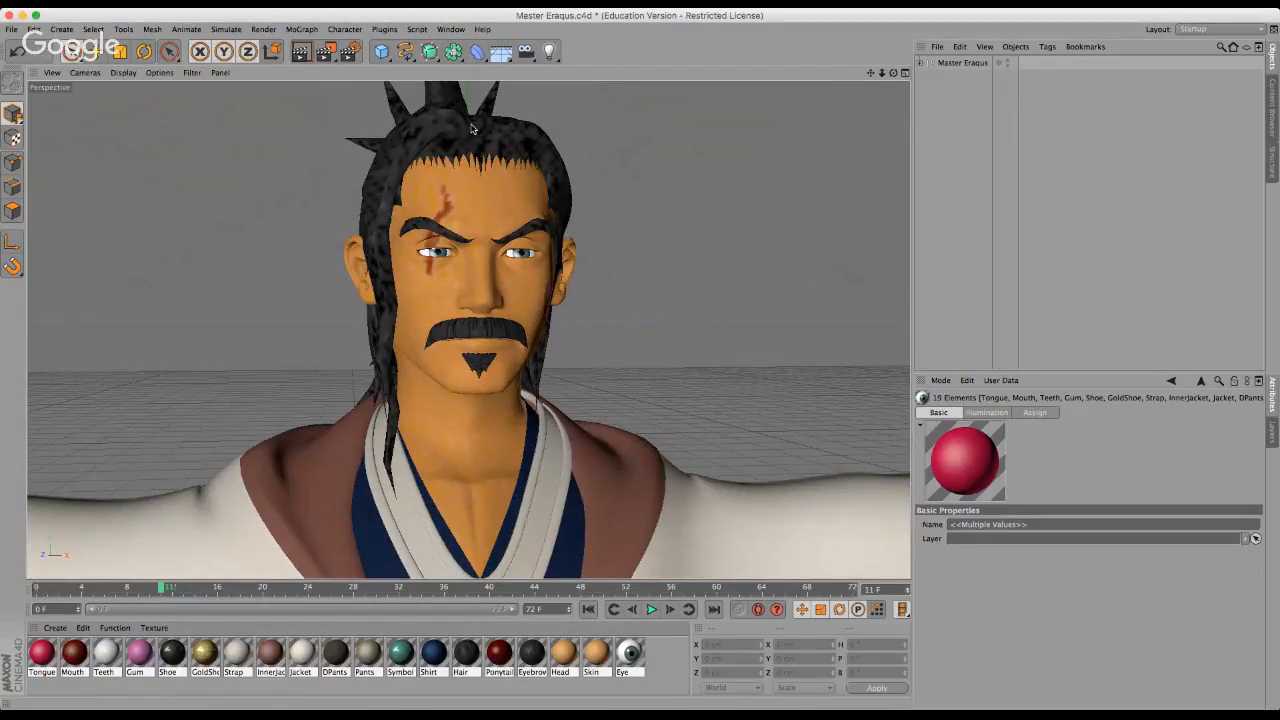
{"action": "left_click", "coordinate": [470, 125]}
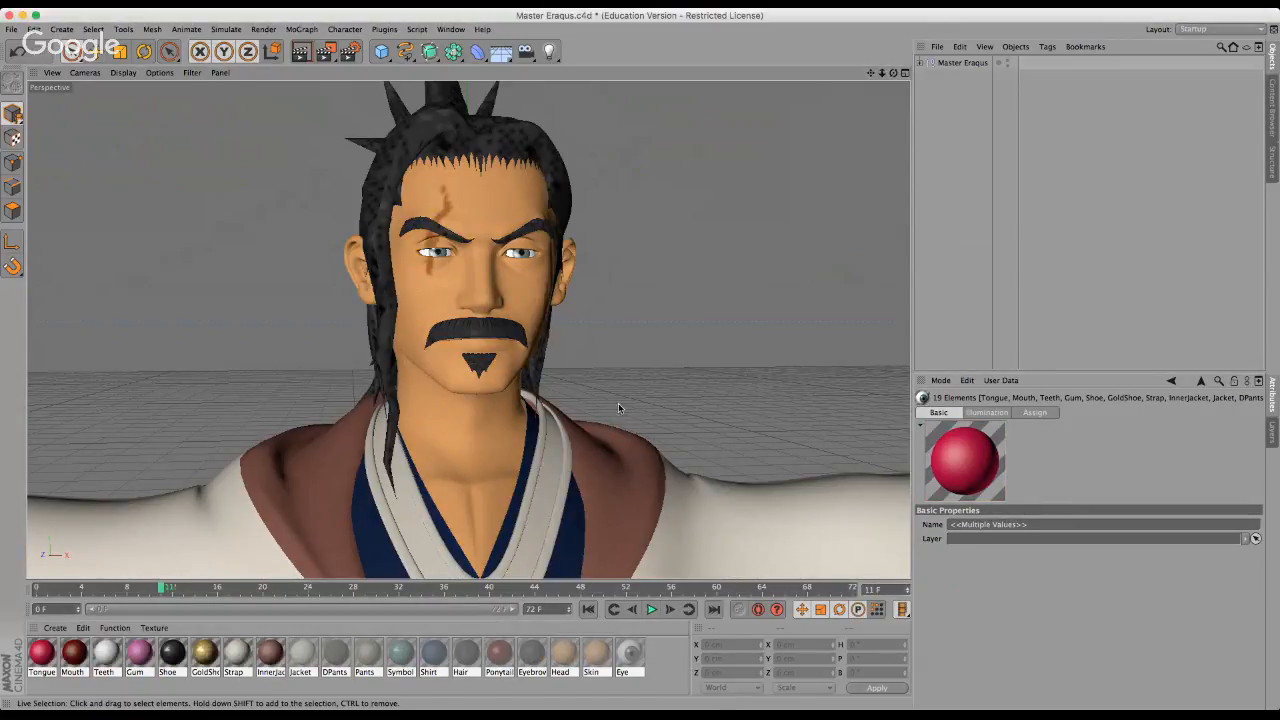
{"action": "scroll", "coordinate": [437, 314], "scroll_direction": "up", "scroll_amount": 2}
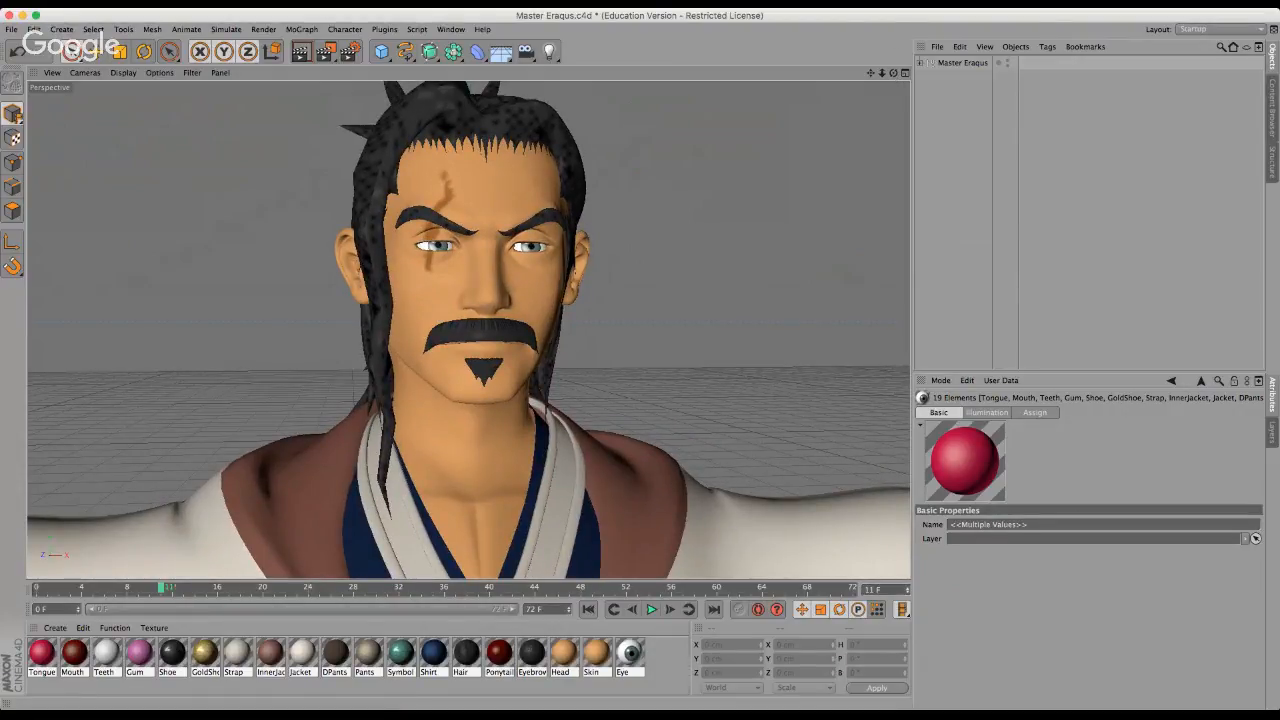
Switch to Alkadaho just standing there.c4d, deselect the model and view it in perspective from the front.
{"action": "key", "text": "super+Tab"}
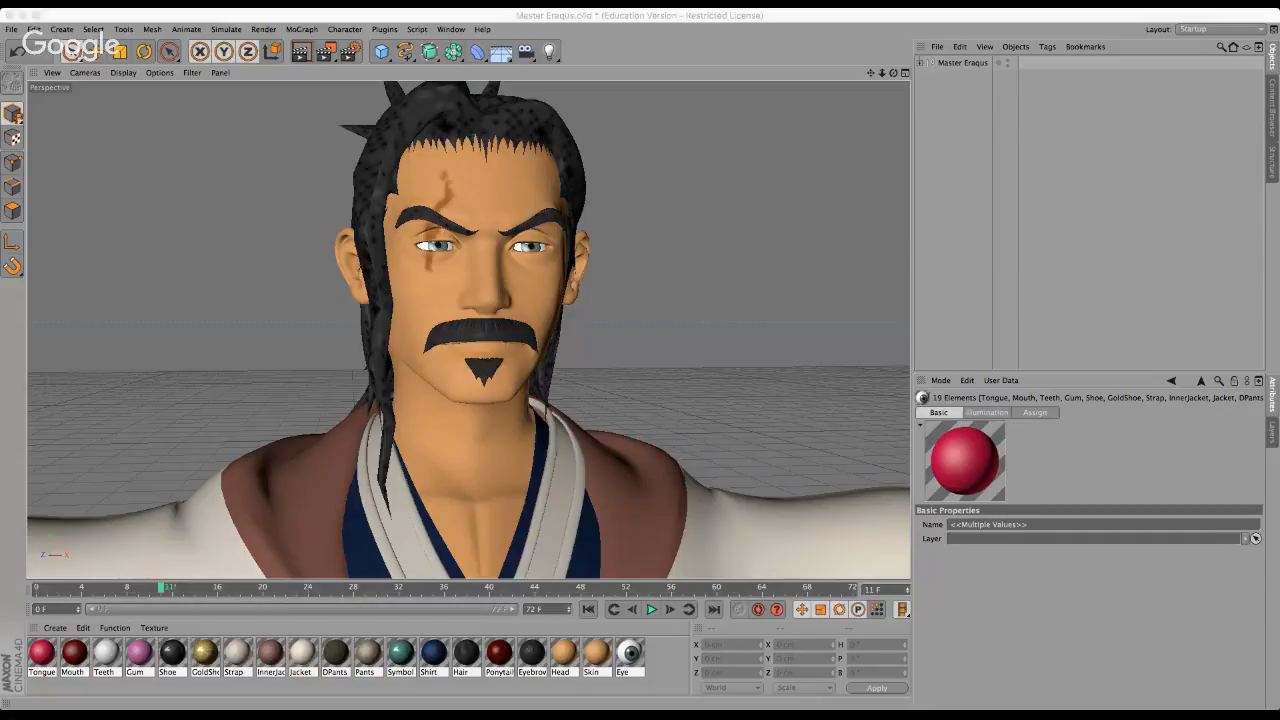
{"action": "left_click", "coordinate": [681, 312]}
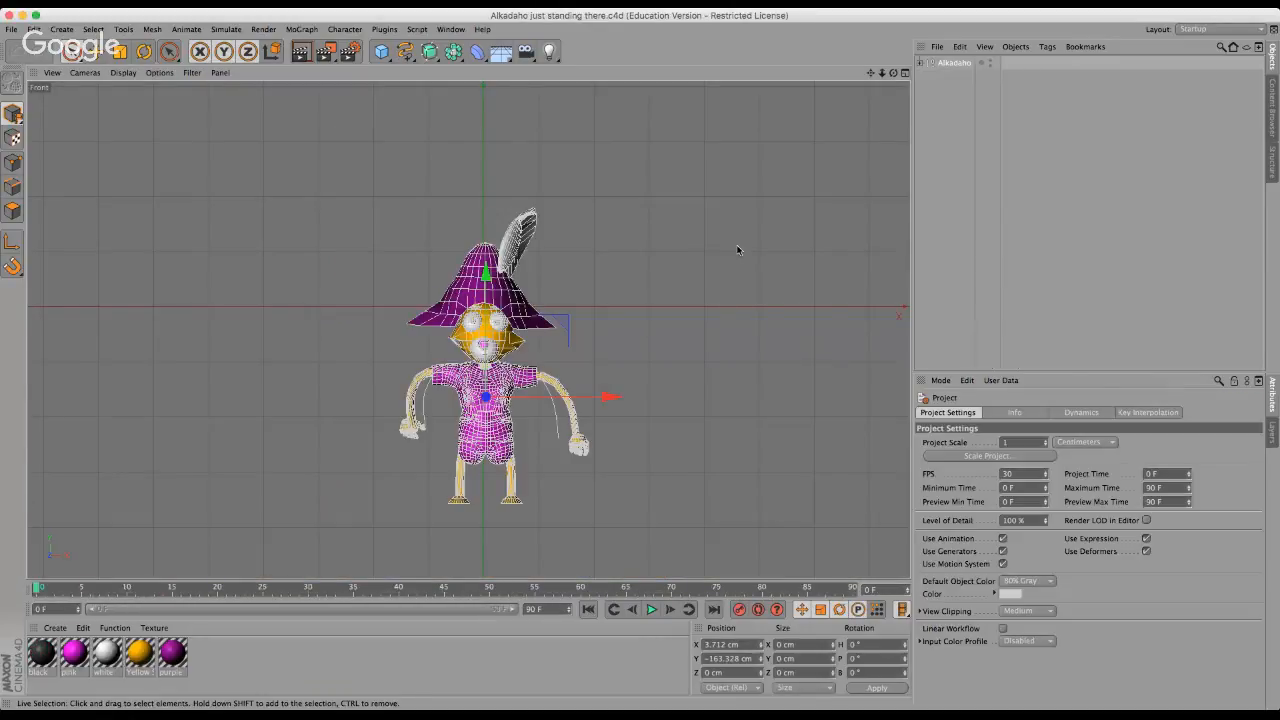
{"action": "left_click", "coordinate": [653, 367]}
{"action": "scroll", "coordinate": [458, 420], "scroll_direction": "up", "scroll_amount": 1}
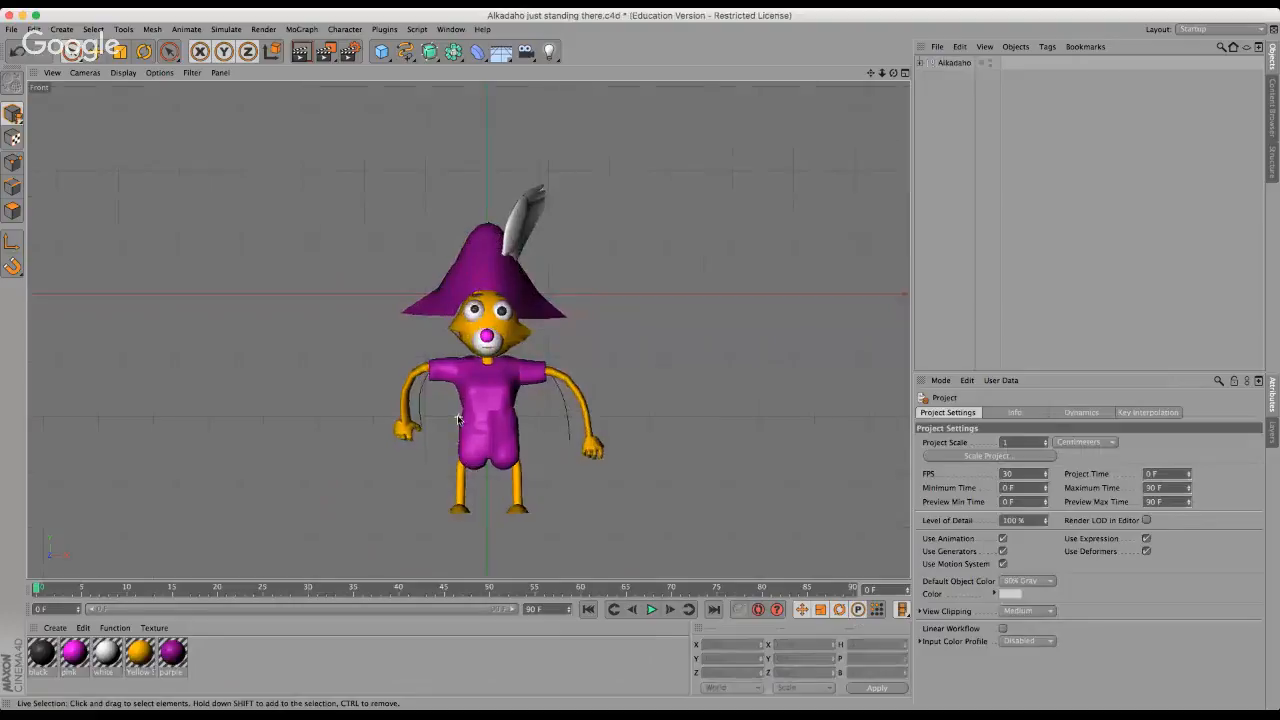
{"action": "scroll", "coordinate": [458, 420], "scroll_direction": "up", "scroll_amount": 2}
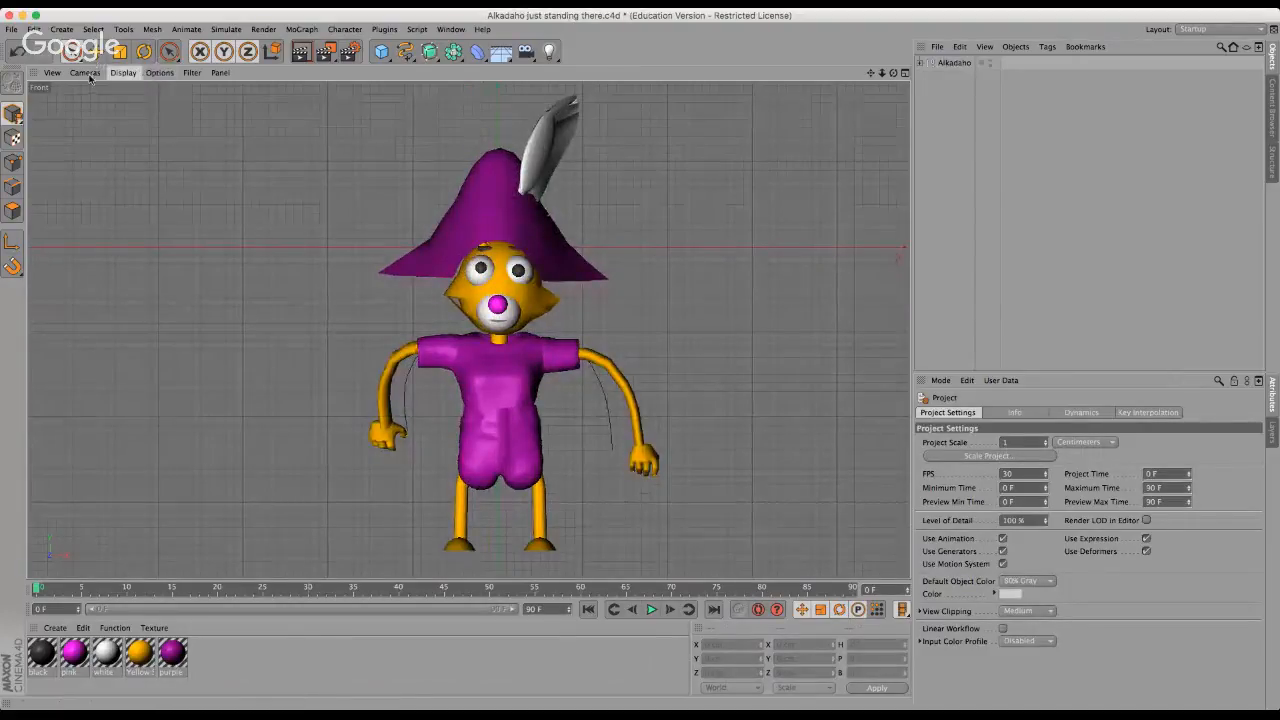
{"action": "key", "text": "F1"}
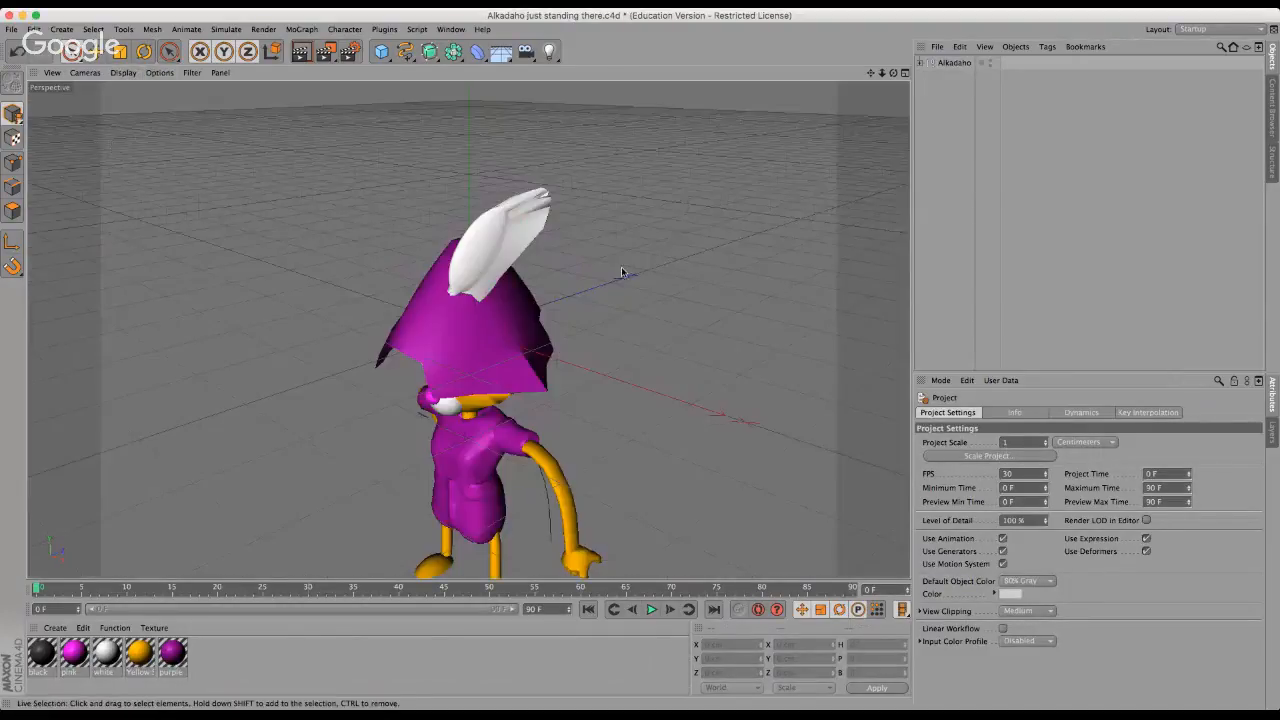
{"action": "scroll", "coordinate": [526, 126], "scroll_direction": "down", "scroll_amount": 2}
{"action": "left_click_drag", "start_coordinate": [642, 362], "coordinate": [642, 362]}
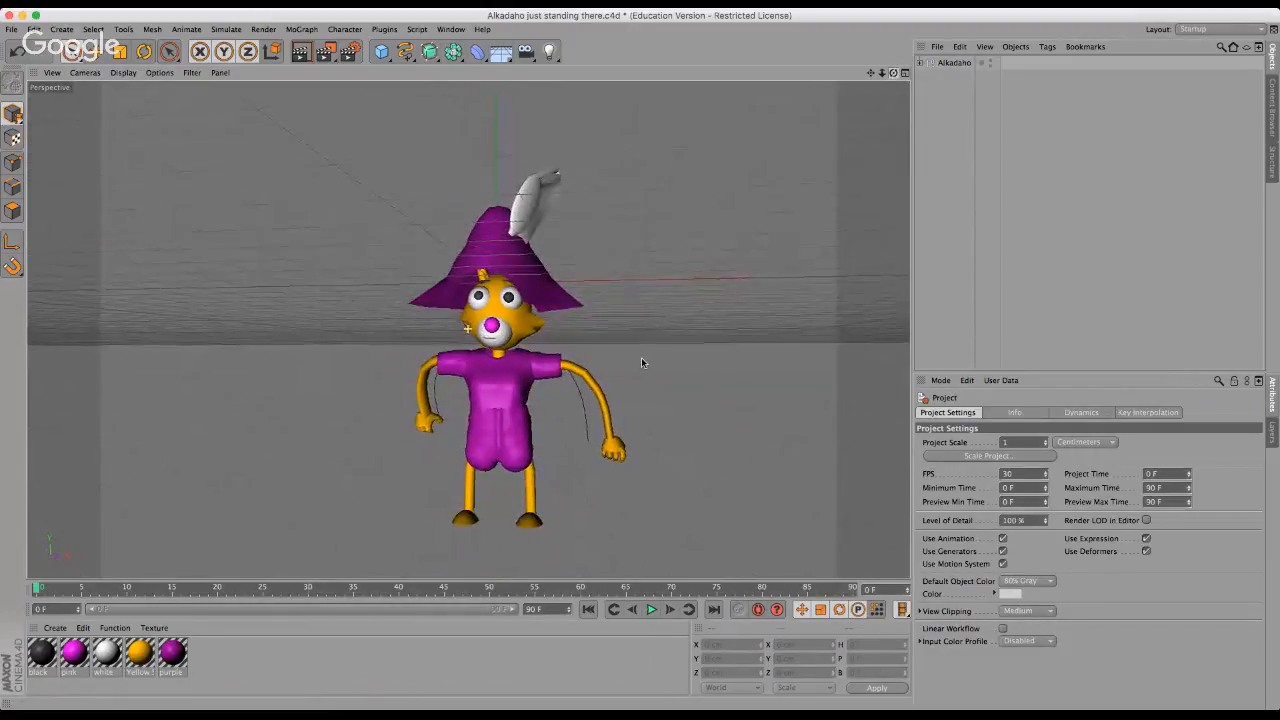
Examine Alkadaho's face, hat and upper body from the front, both up close and farther out.
{"action": "scroll", "coordinate": [477, 346], "scroll_direction": "up", "scroll_amount": 2}
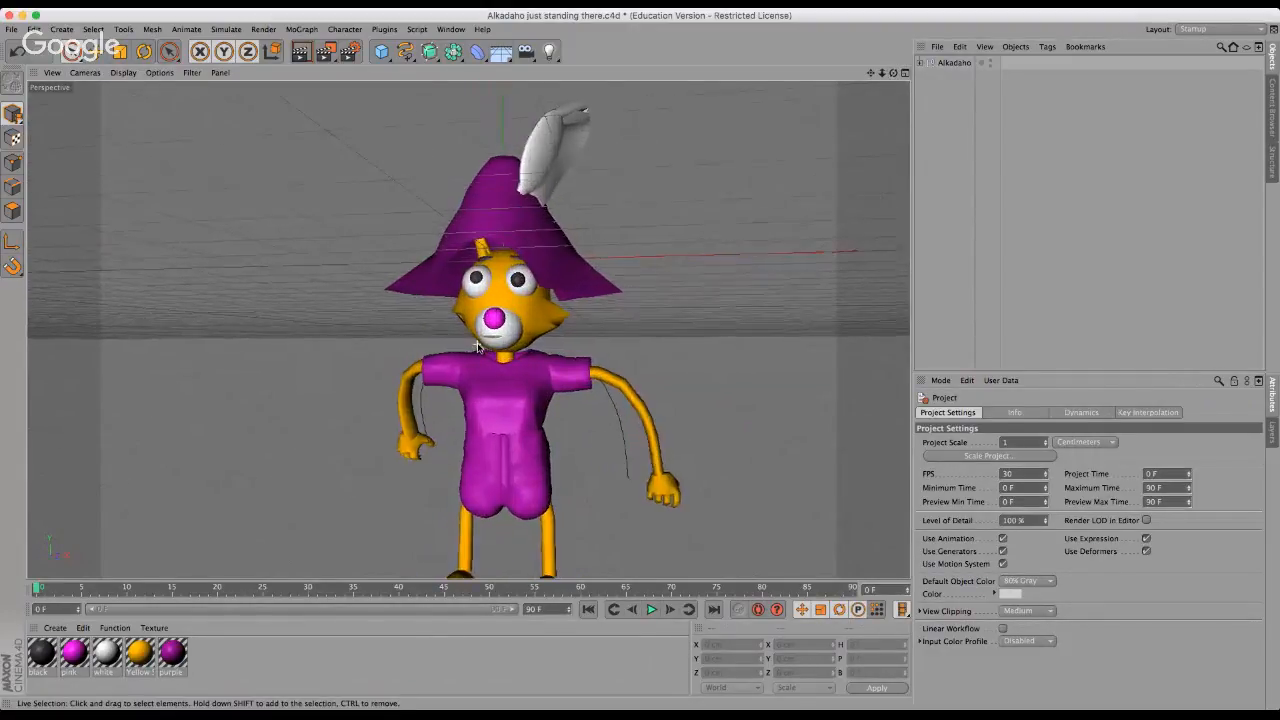
{"action": "scroll", "coordinate": [477, 346], "scroll_direction": "up", "scroll_amount": 6}
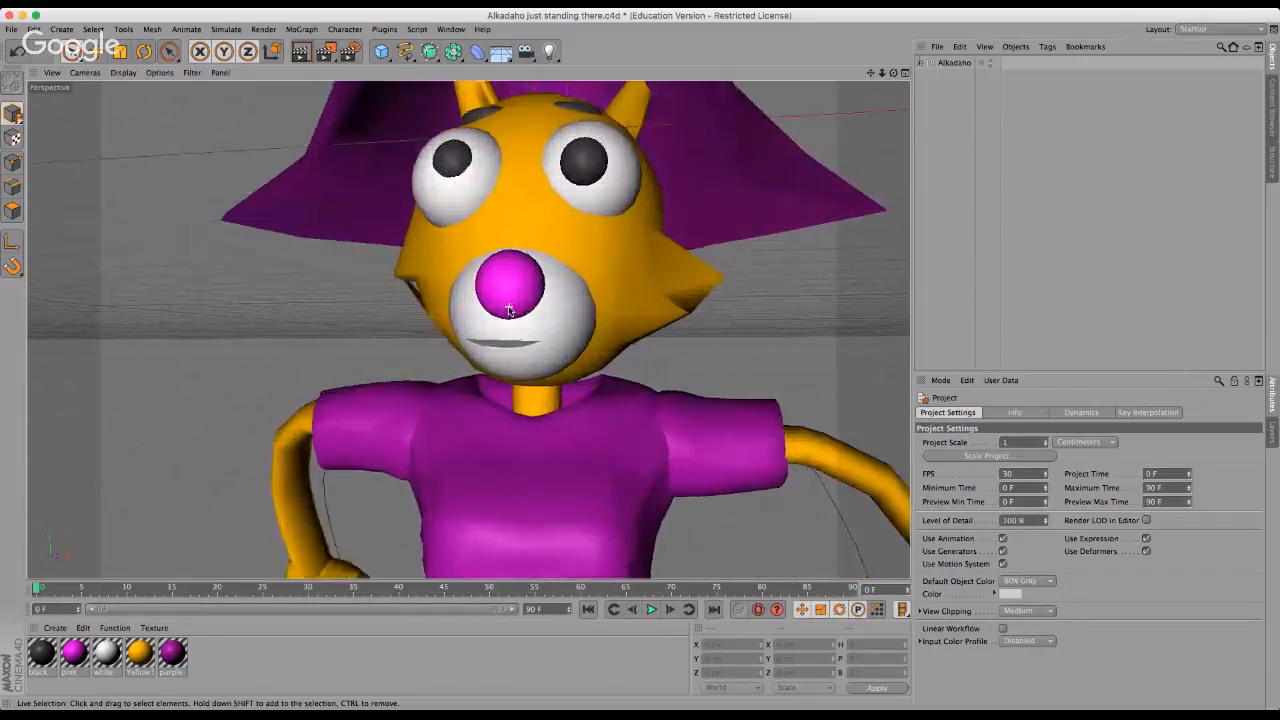
{"action": "scroll", "coordinate": [508, 308], "scroll_direction": "up", "scroll_amount": 1}
{"action": "scroll", "coordinate": [508, 308], "scroll_direction": "down", "scroll_amount": 4}
{"action": "scroll", "coordinate": [479, 324], "scroll_direction": "up", "scroll_amount": 4}
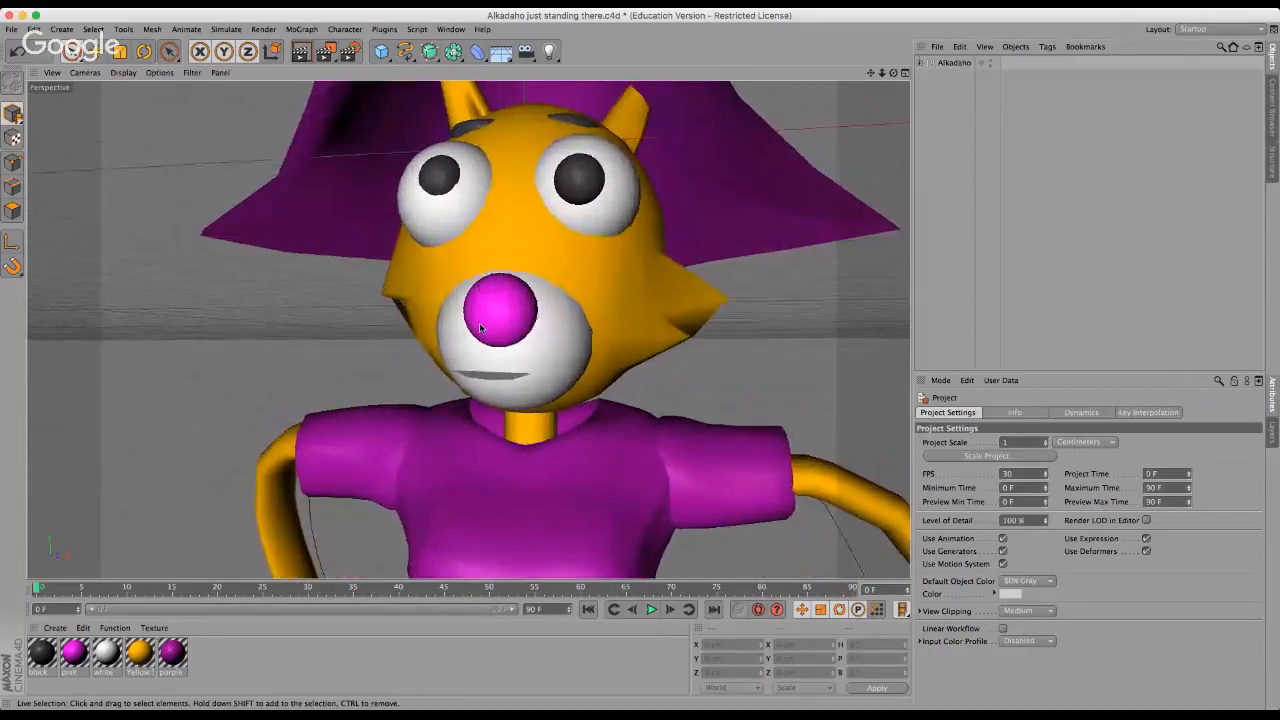
{"action": "scroll", "coordinate": [479, 322], "scroll_direction": "down", "scroll_amount": 6}
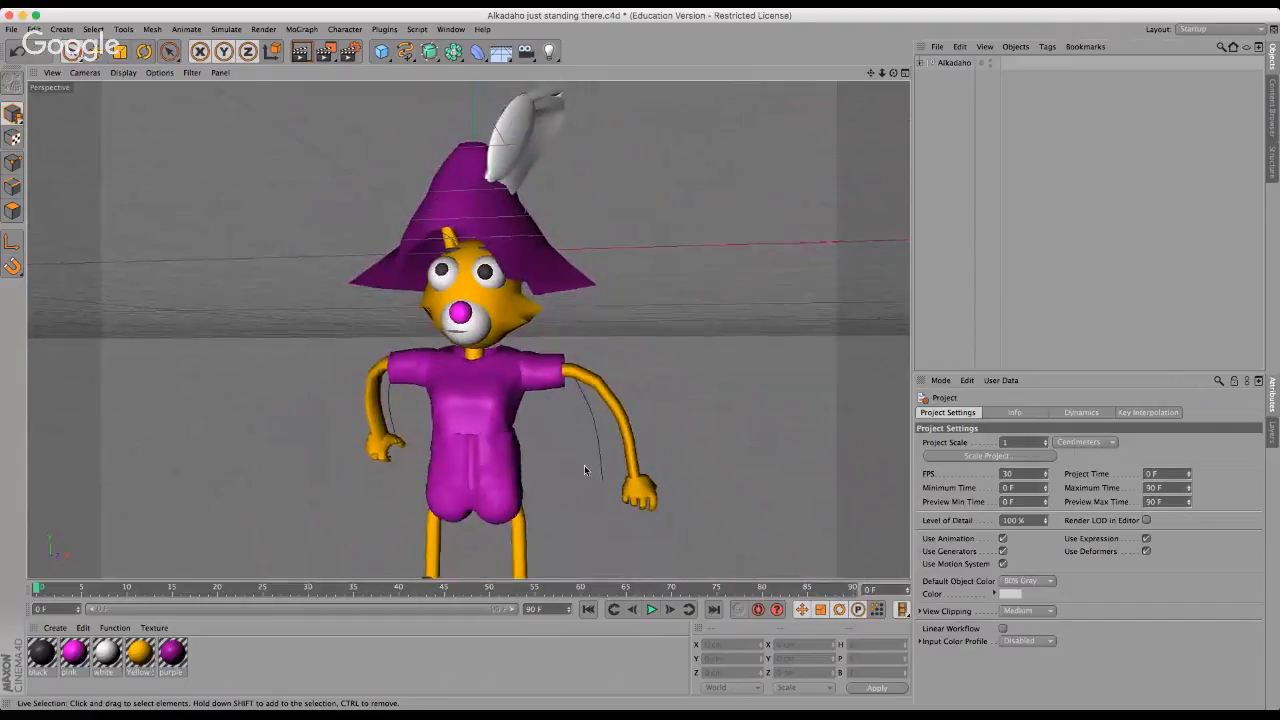
{"action": "scroll", "coordinate": [470, 338], "scroll_direction": "up", "scroll_amount": 5}
{"action": "scroll", "coordinate": [537, 371], "scroll_direction": "down", "scroll_amount": 3}
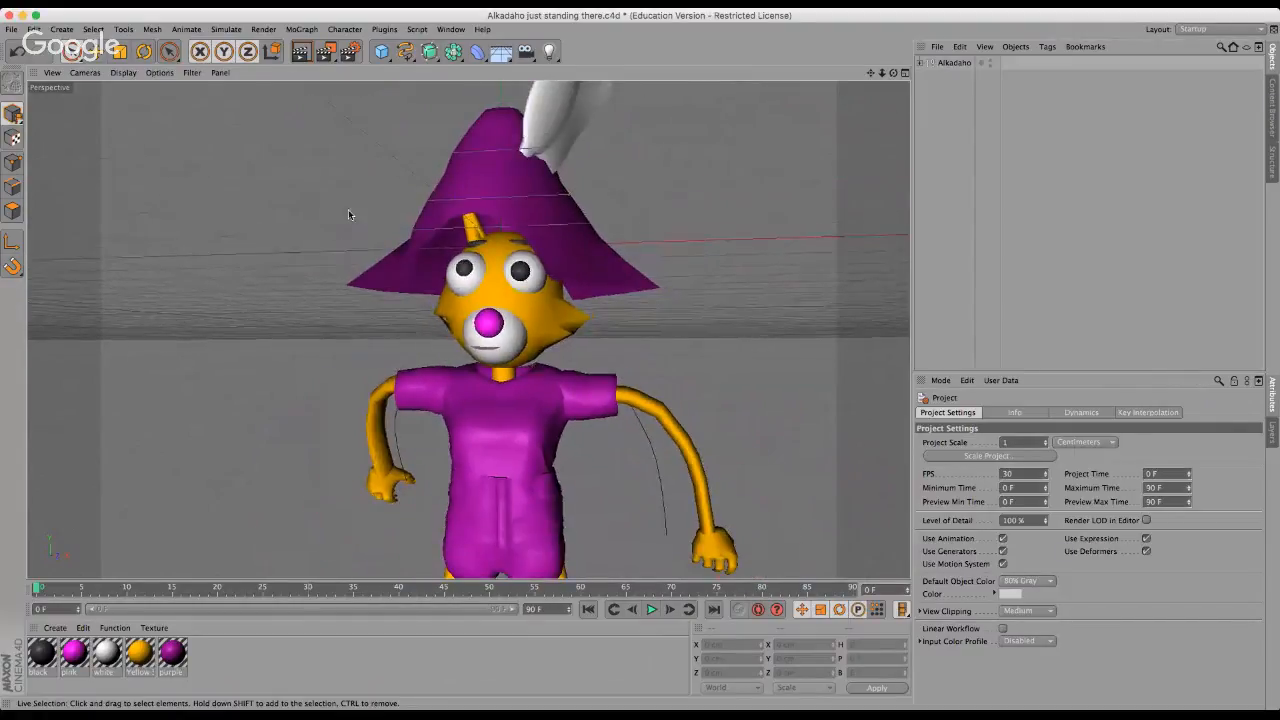
{"action": "scroll", "coordinate": [454, 270], "scroll_direction": "up", "scroll_amount": 2}
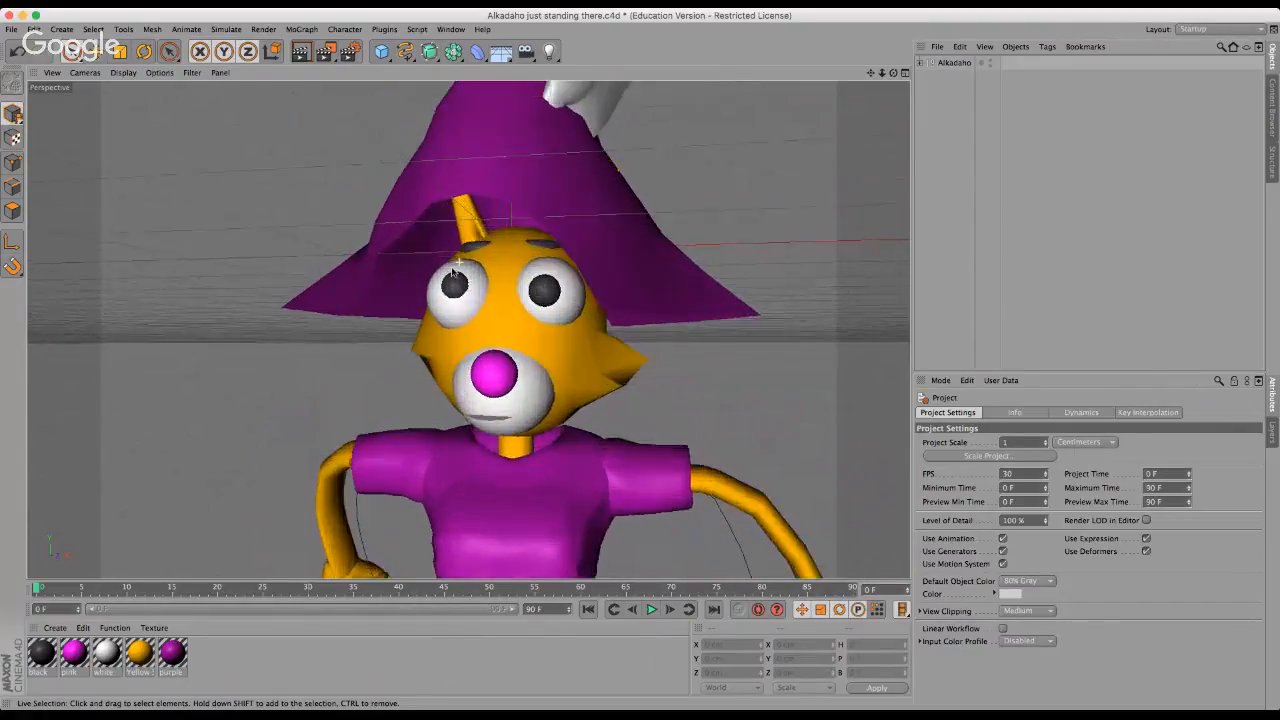
{"action": "scroll", "coordinate": [546, 528], "scroll_direction": "down", "scroll_amount": 4}
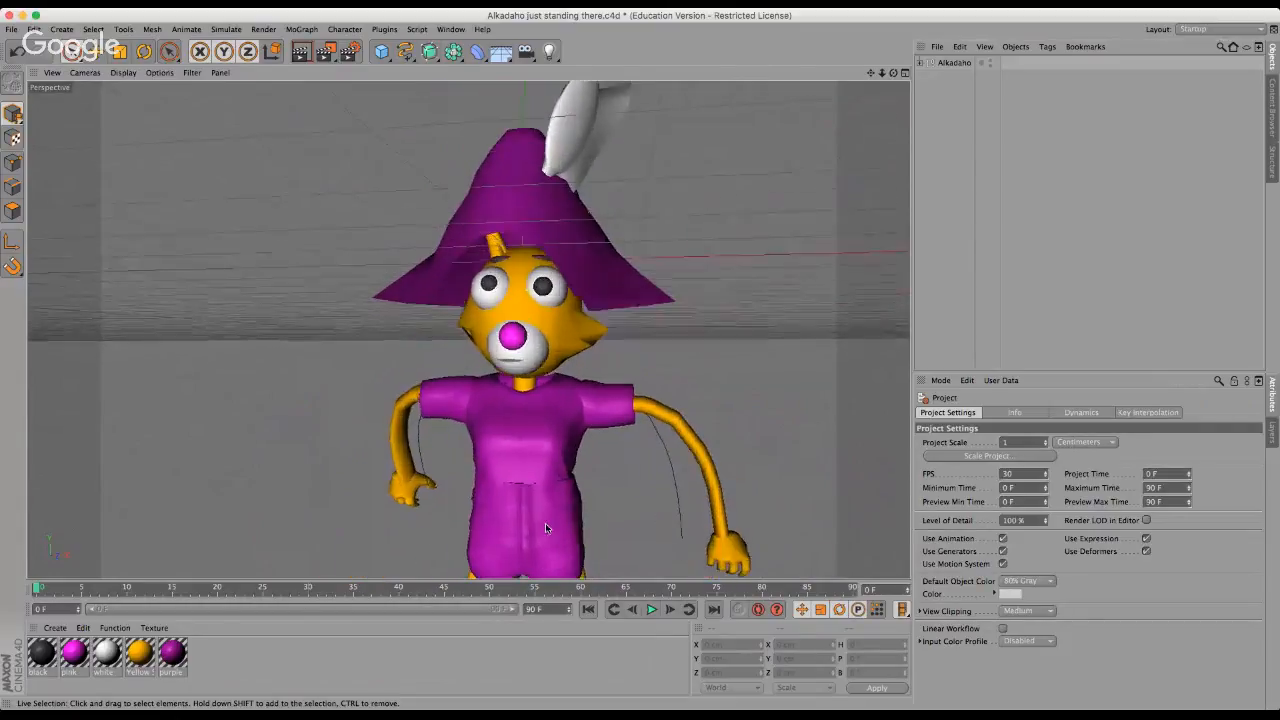
{"action": "scroll", "coordinate": [506, 356], "scroll_direction": "up", "scroll_amount": 3}
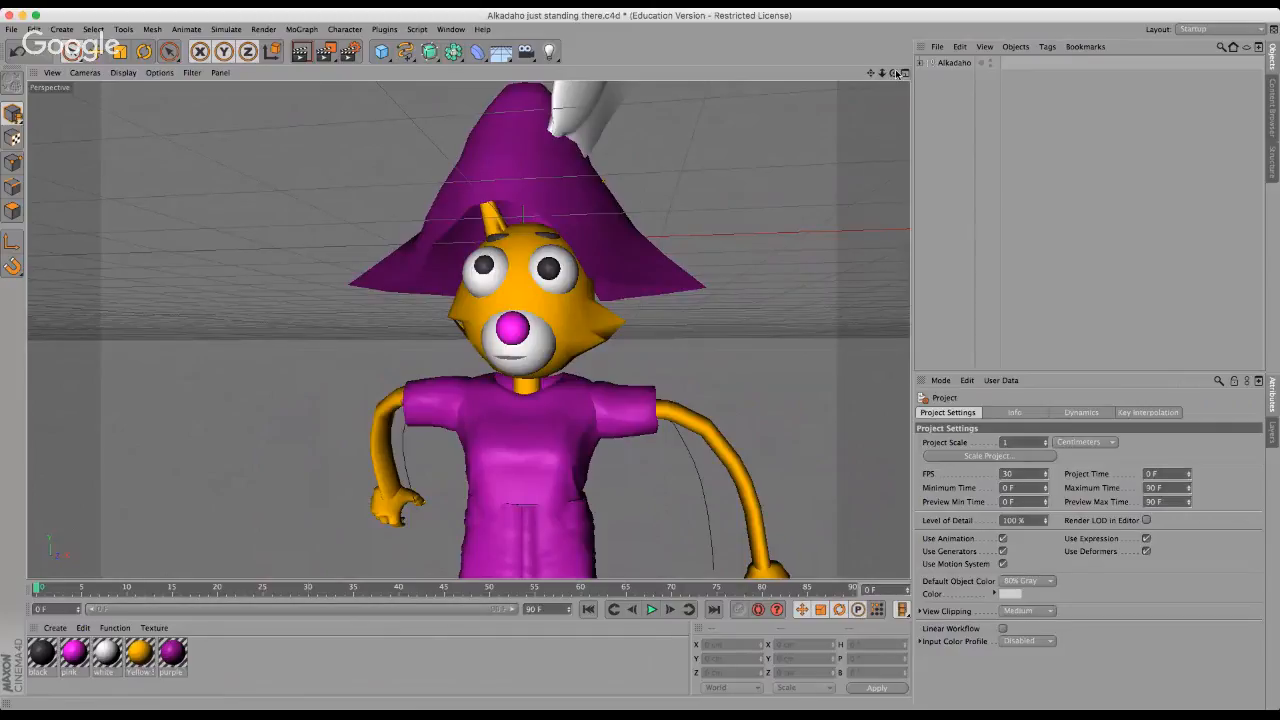
Move Alkadaho's floating Smile object back along Z to about -103 cm, towards the white muzzle.
{"action": "left_click_drag", "start_coordinate": [895, 73], "coordinate": [643, 361]}
{"action": "scroll", "coordinate": [414, 370], "scroll_direction": "up", "scroll_amount": 1}
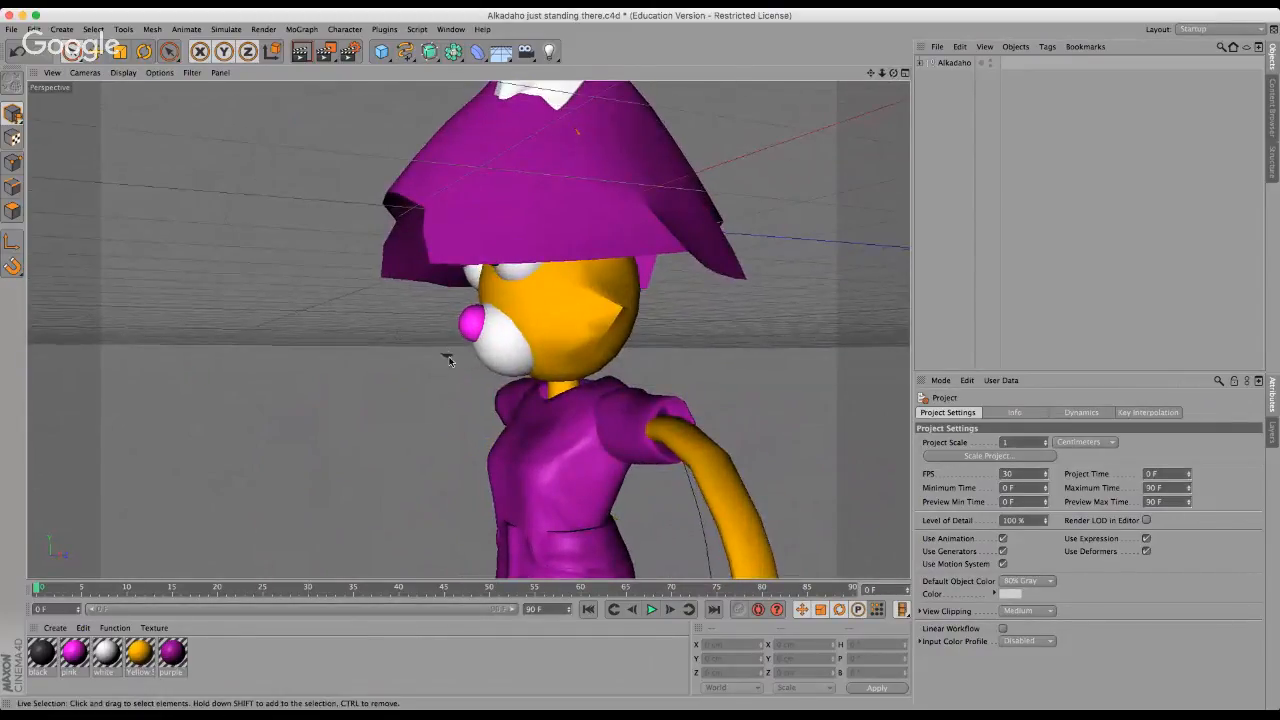
{"action": "left_click", "coordinate": [449, 361]}
{"action": "scroll", "coordinate": [435, 363], "scroll_direction": "up", "scroll_amount": 4}
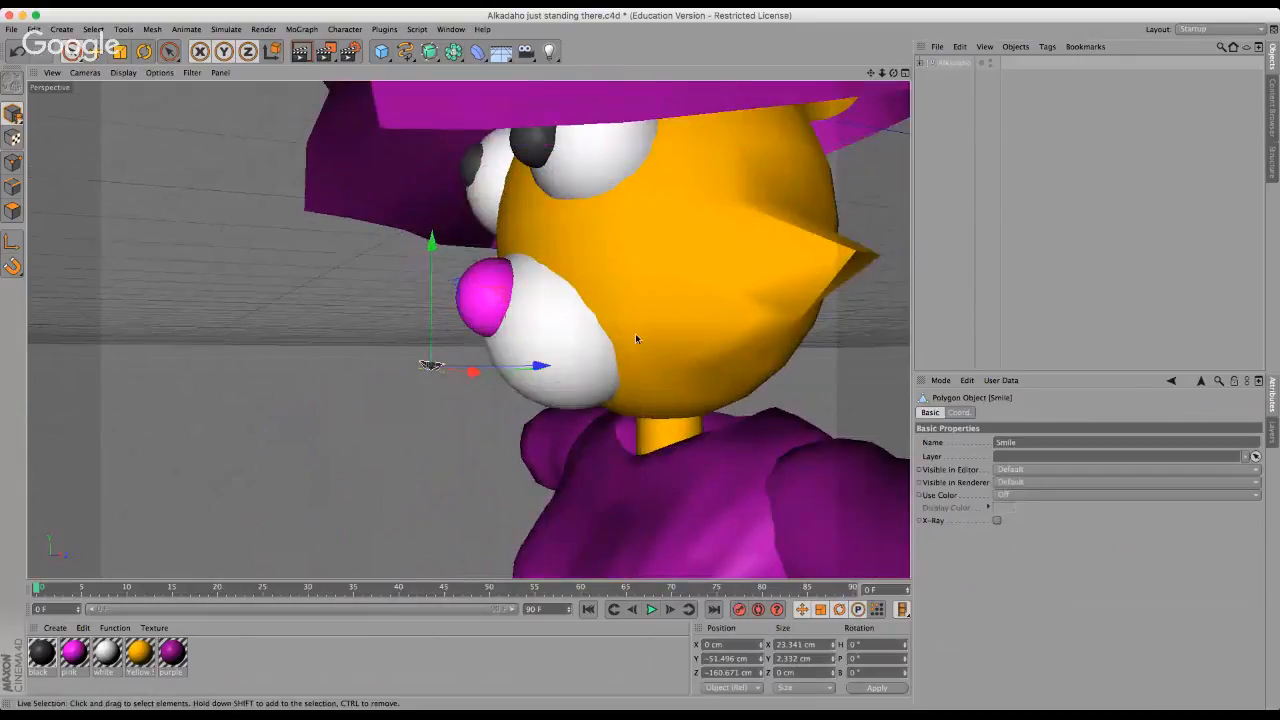
{"action": "left_click_drag", "start_coordinate": [540, 366], "coordinate": [578, 370]}
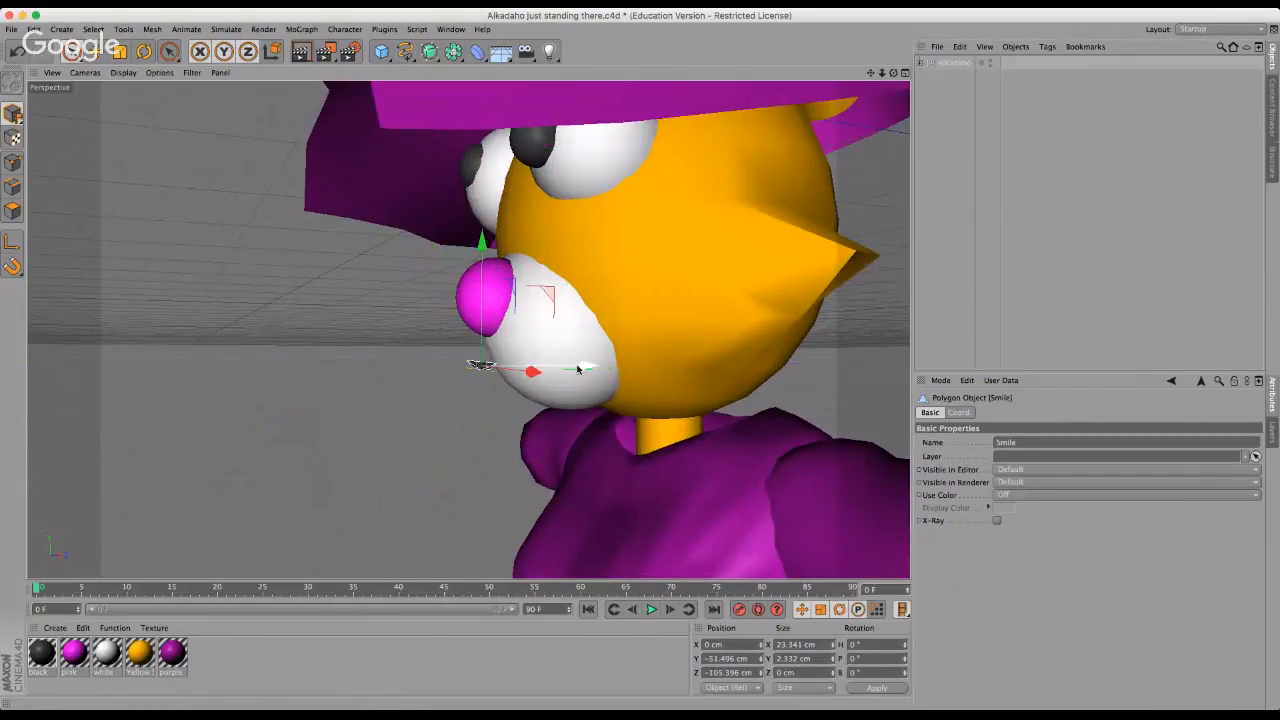
{"action": "left_click", "coordinate": [432, 362]}
Examine Alkadaho from an angled front view, checking the mouth, eyes and hat up close.
{"action": "scroll", "coordinate": [511, 309], "scroll_direction": "down", "scroll_amount": 10}
{"action": "left_click_drag", "start_coordinate": [893, 73], "coordinate": [642, 362]}
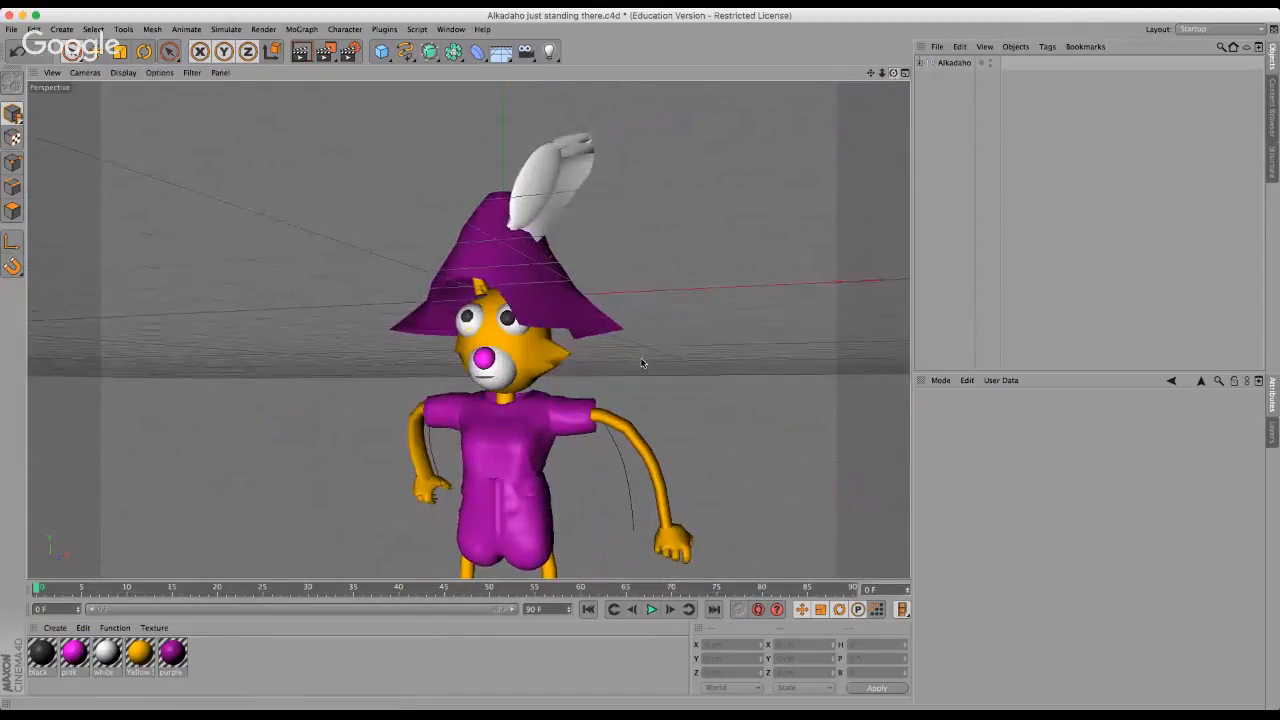
{"action": "scroll", "coordinate": [797, 115], "scroll_direction": "up", "scroll_amount": 3}
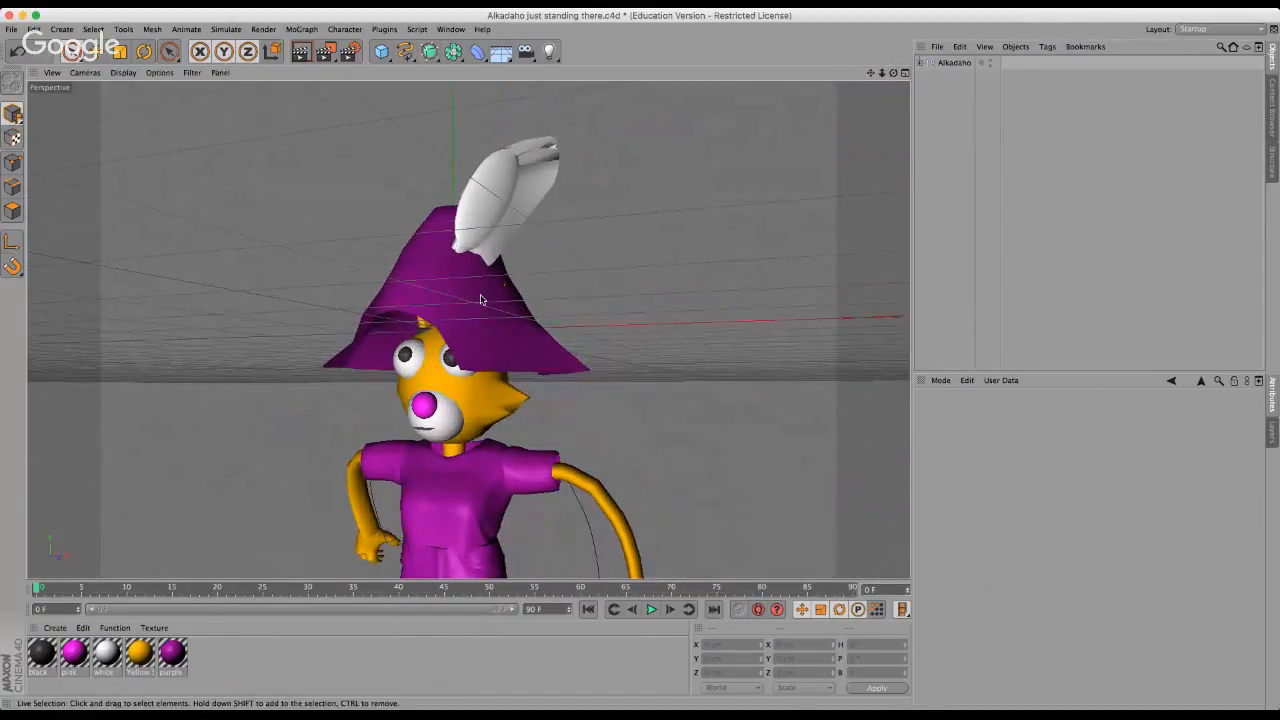
{"action": "scroll", "coordinate": [484, 300], "scroll_direction": "up", "scroll_amount": 5}
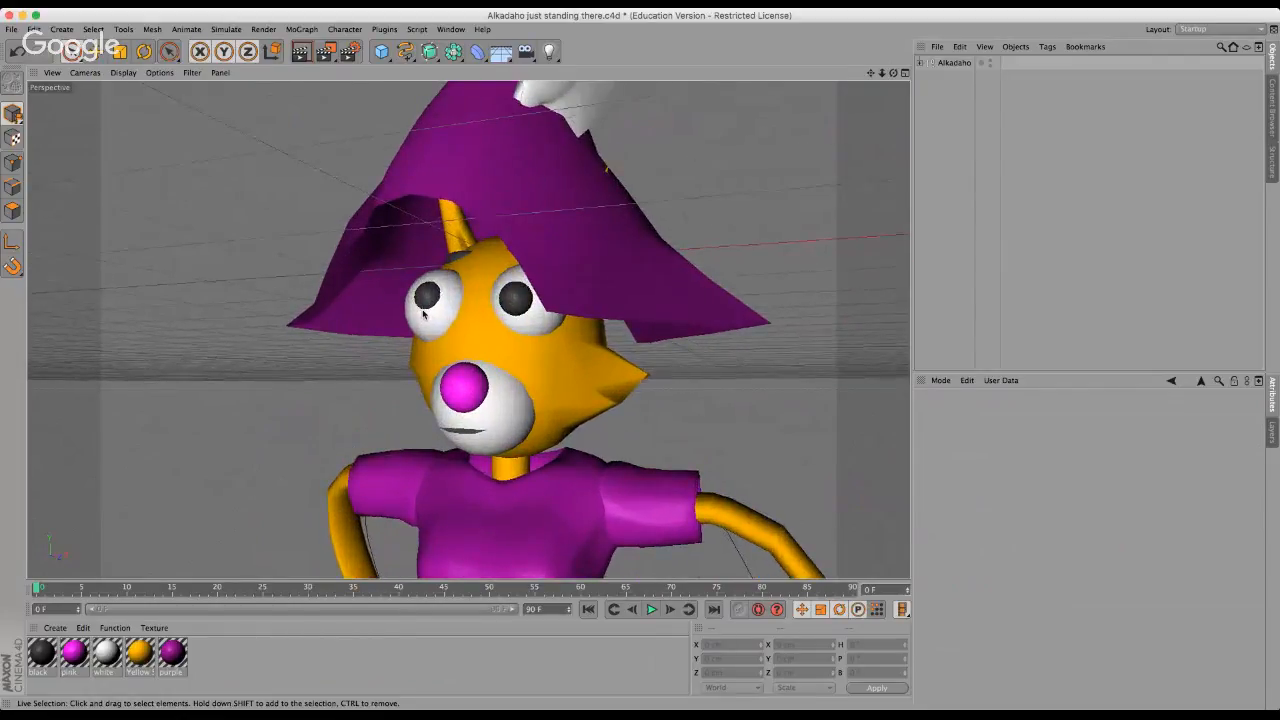
{"action": "scroll", "coordinate": [423, 314], "scroll_direction": "up", "scroll_amount": 3}
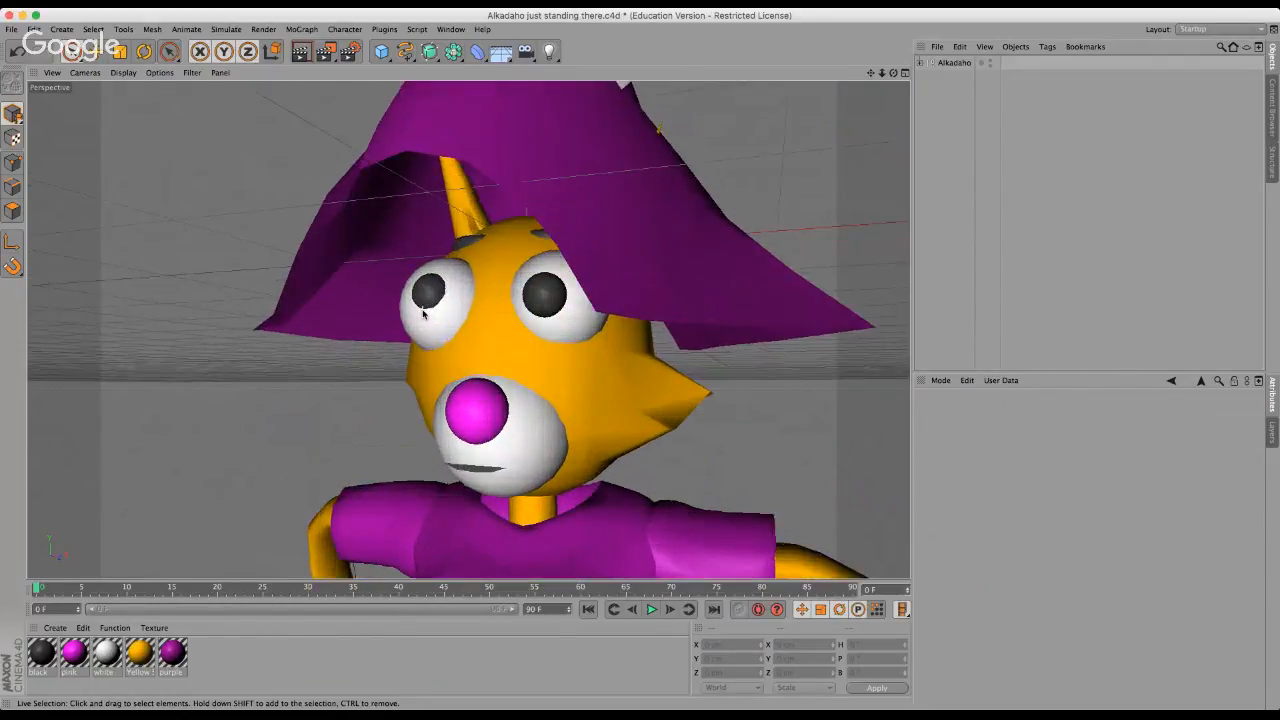
{"action": "scroll", "coordinate": [483, 228], "scroll_direction": "down", "scroll_amount": 3}
{"action": "scroll", "coordinate": [475, 354], "scroll_direction": "up", "scroll_amount": 4}
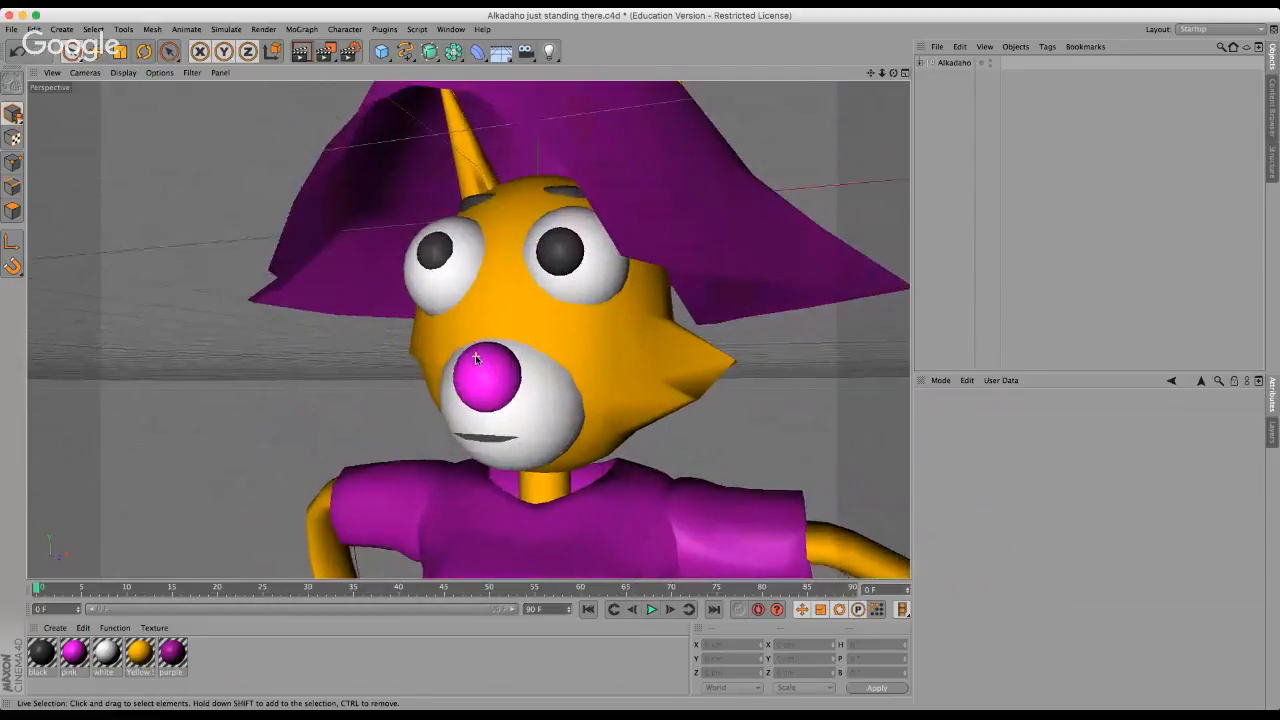
{"action": "scroll", "coordinate": [516, 266], "scroll_direction": "down", "scroll_amount": 3}
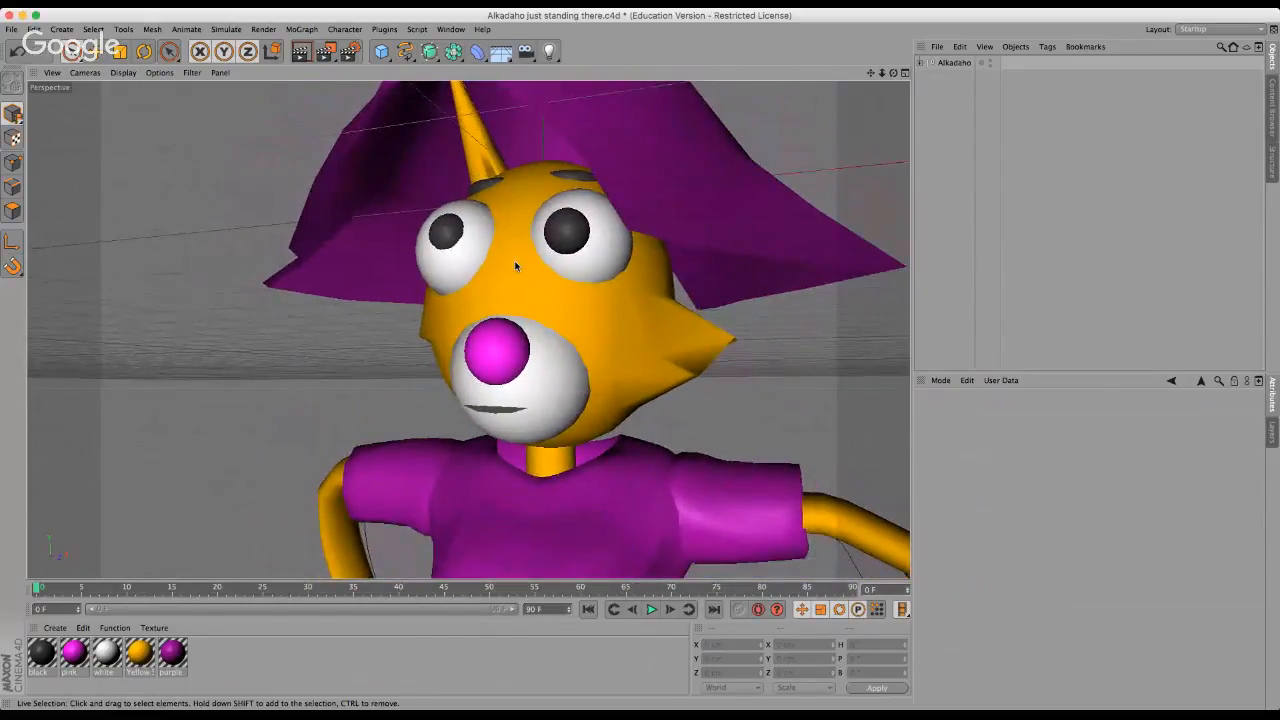
{"action": "scroll", "coordinate": [516, 266], "scroll_direction": "down", "scroll_amount": 1}
{"action": "scroll", "coordinate": [516, 266], "scroll_direction": "up", "scroll_amount": 2}
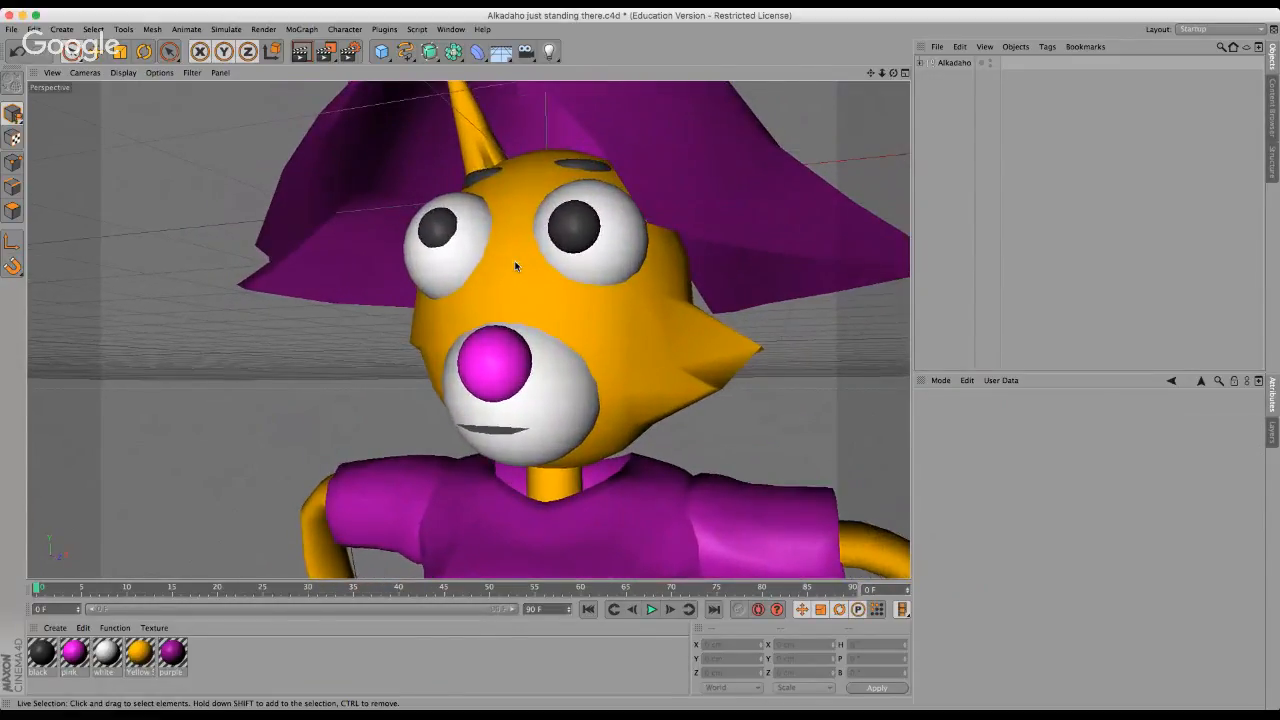
{"action": "scroll", "coordinate": [476, 347], "scroll_direction": "down", "scroll_amount": 3}
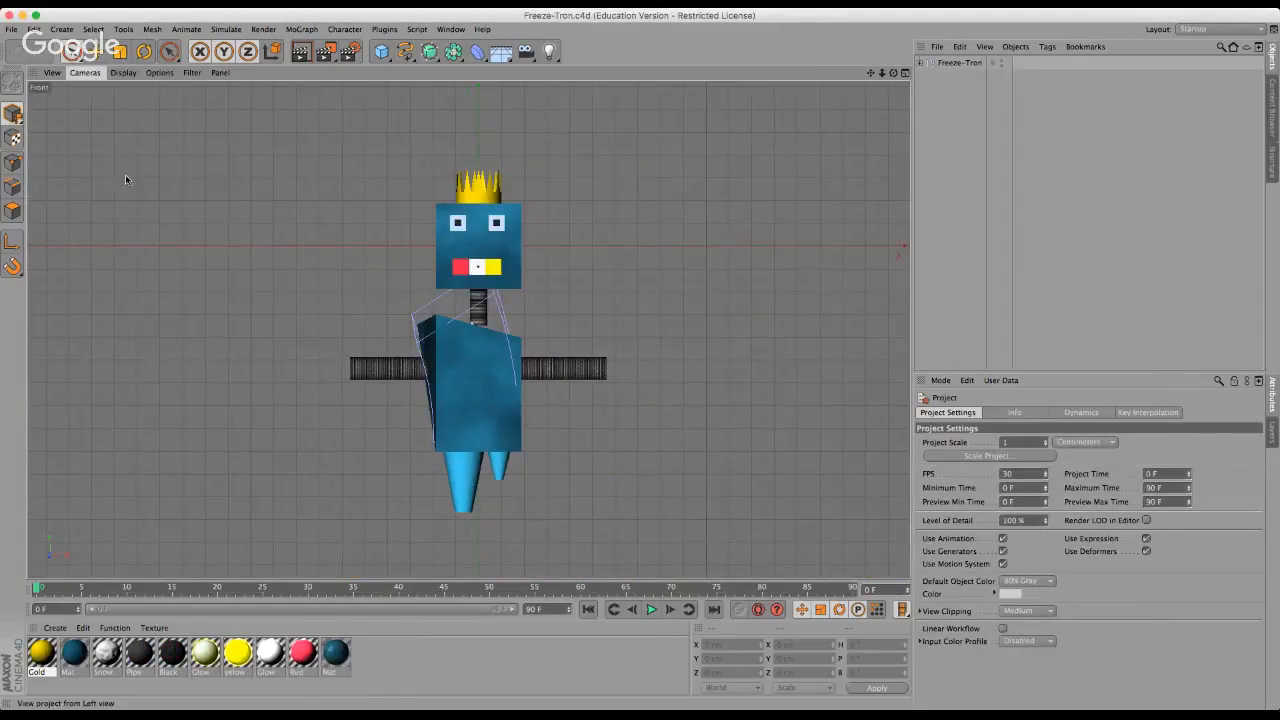
Show the Freeze-Tron model in perspective and orbit to view its whole body from an angle.
{"action": "left_click", "coordinate": [126, 137]}
{"action": "scroll", "coordinate": [555, 133], "scroll_direction": "down", "scroll_amount": 5}
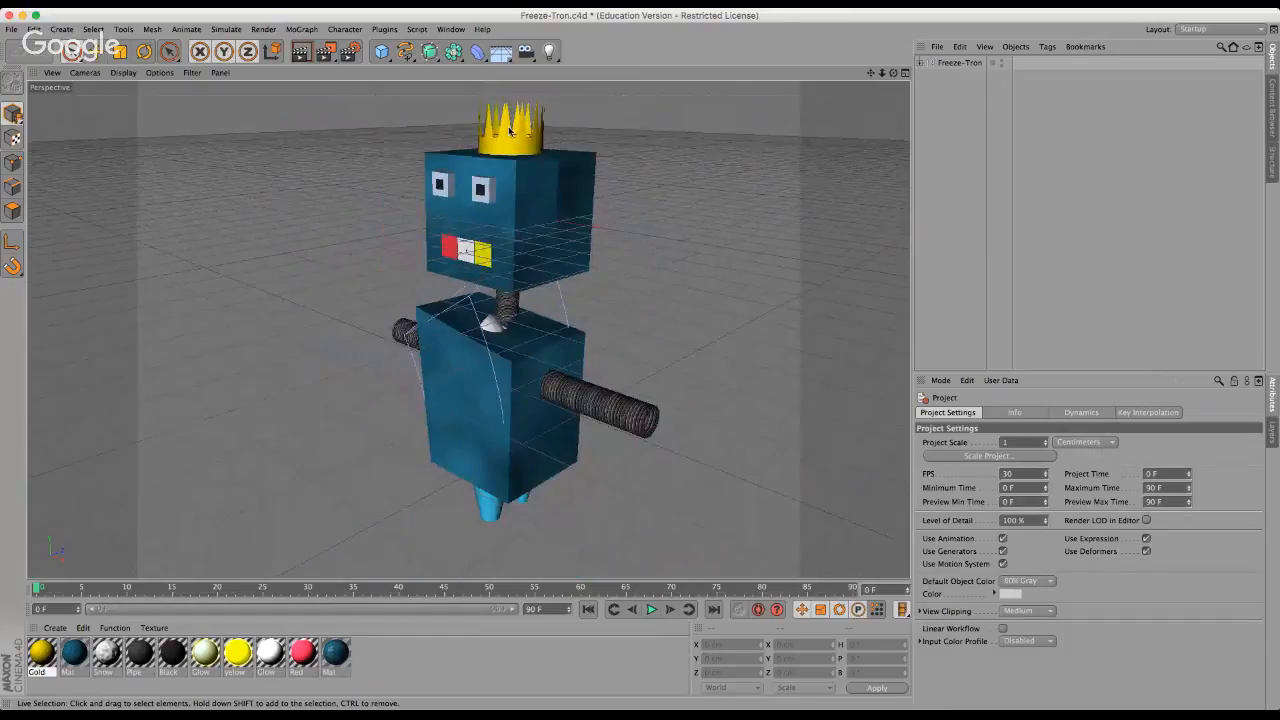
{"action": "scroll", "coordinate": [526, 351], "scroll_direction": "up", "scroll_amount": 1}
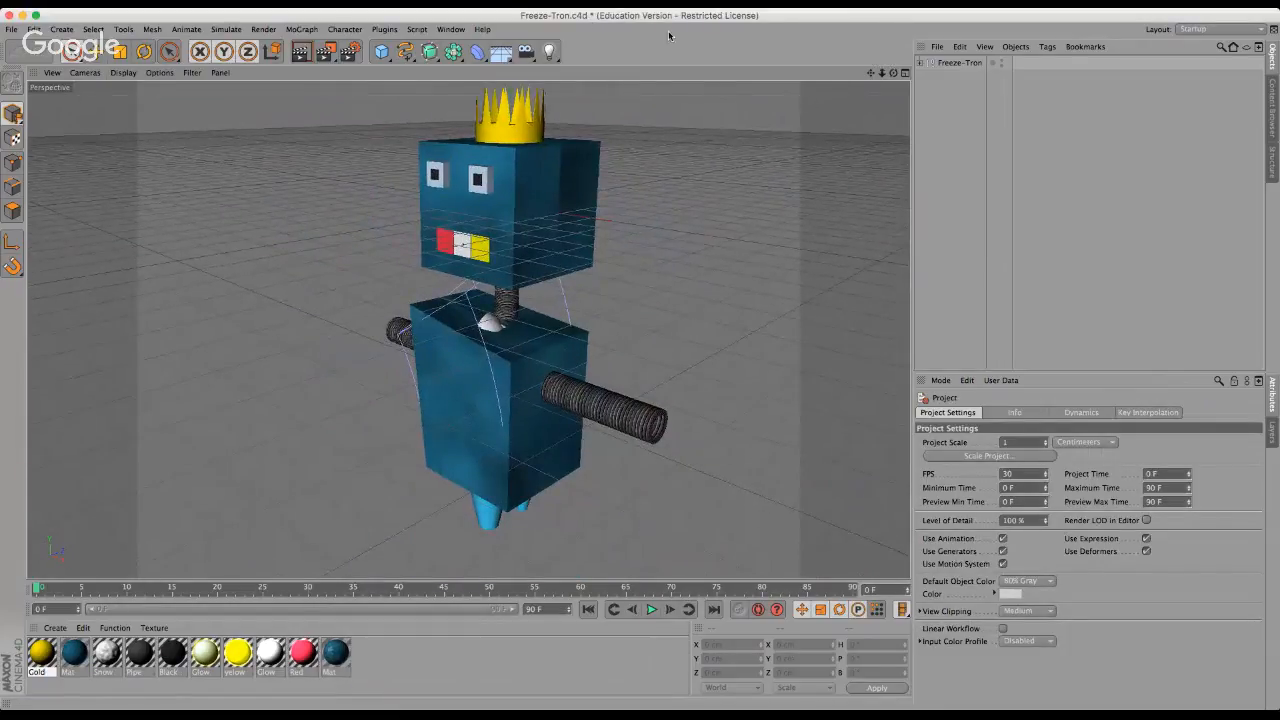
{"action": "left_click_drag", "start_coordinate": [895, 77], "coordinate": [640, 360]}
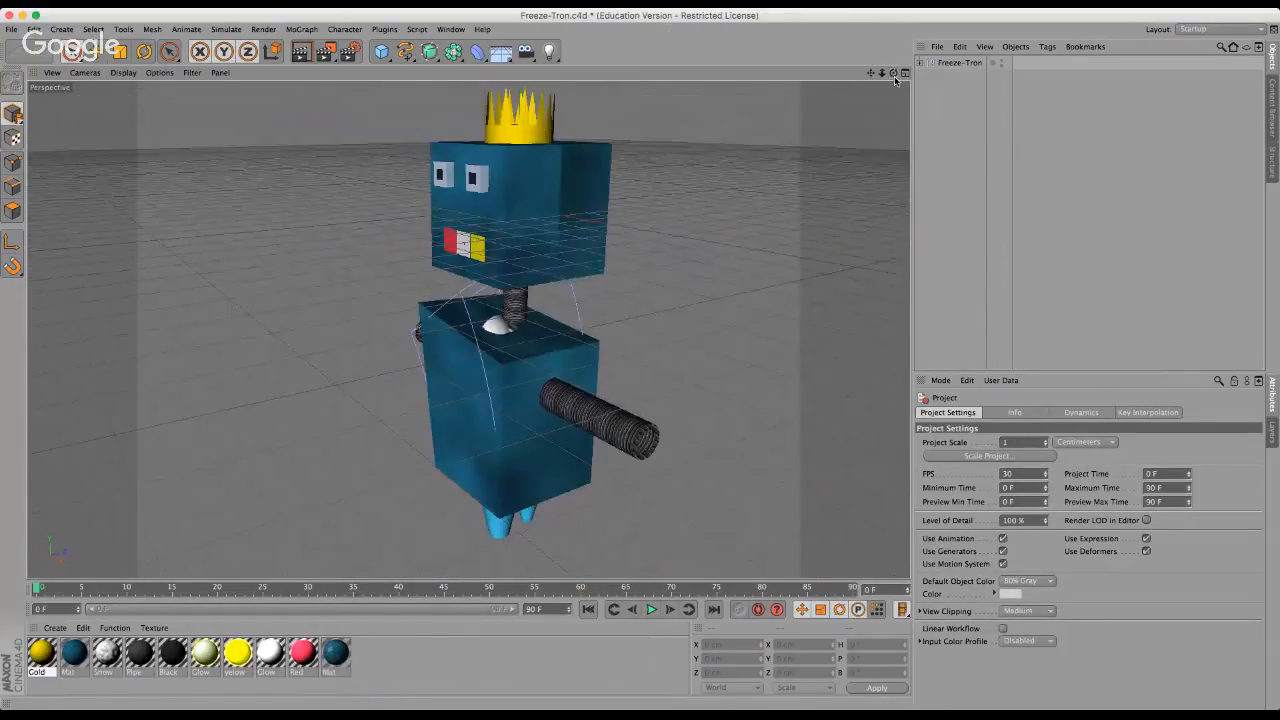
Select the Snow Ball object in Freeze-Tron's open torso to inspect it, and clear the selection.
{"action": "left_click", "coordinate": [491, 328]}
{"action": "left_click_drag", "start_coordinate": [592, 430], "coordinate": [599, 348]}
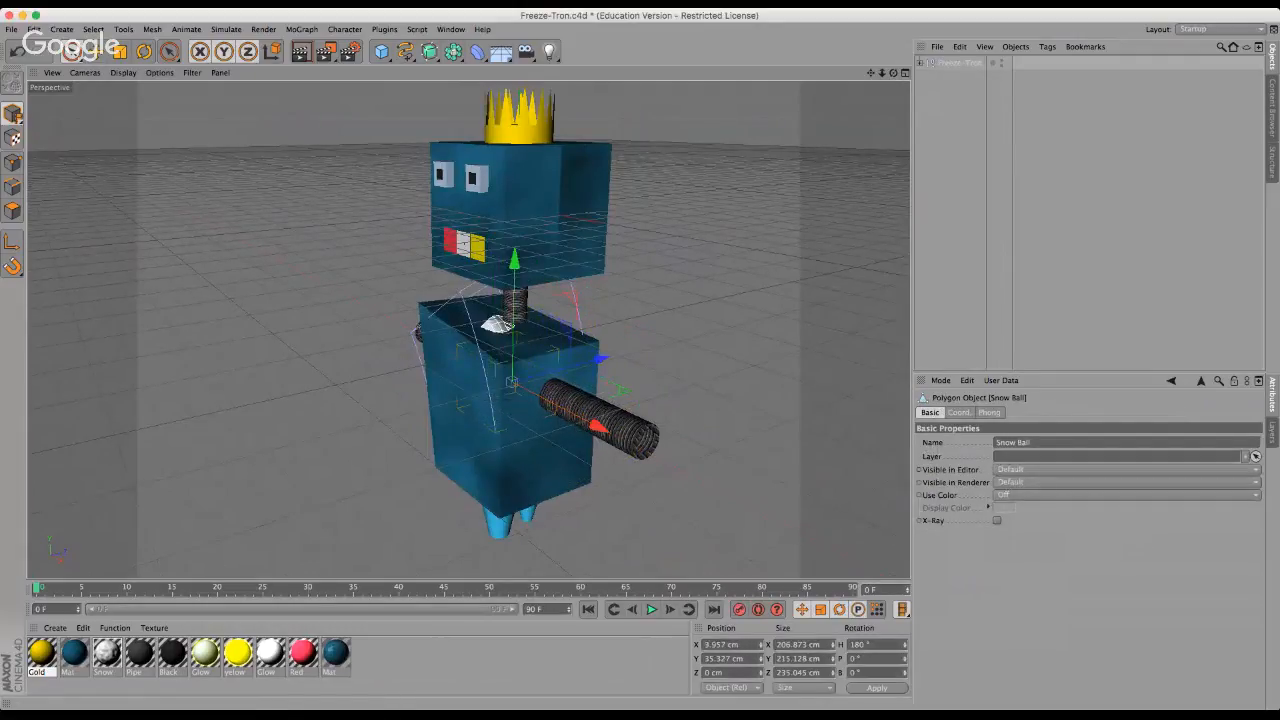
{"action": "left_click", "coordinate": [958, 62]}
{"action": "left_click", "coordinate": [926, 96]}
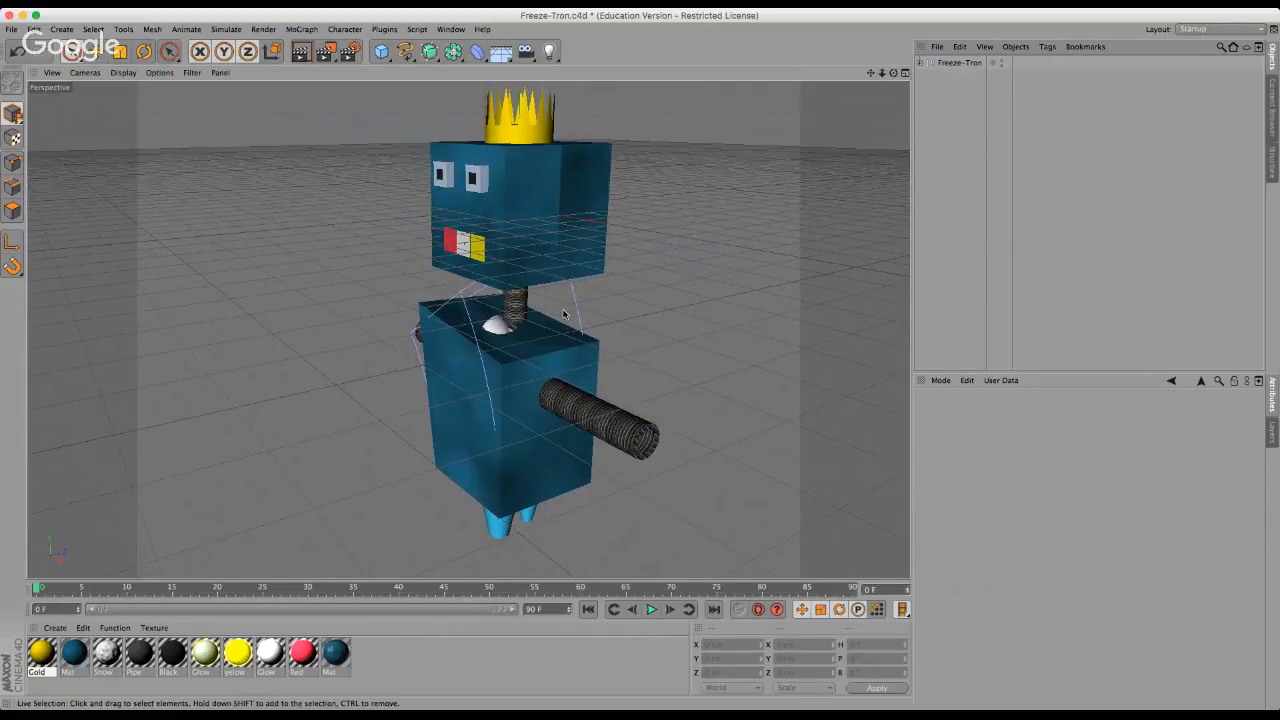
View the whole Freeze-Tron model once more and switch to the Tigger.c4d project.
{"action": "scroll", "coordinate": [564, 313], "scroll_direction": "down", "scroll_amount": 2}
{"action": "scroll", "coordinate": [564, 313], "scroll_direction": "up", "scroll_amount": 1}
{"action": "mouse_move", "coordinate": [894, 73]}
{"action": "left_mouse_down"}
{"action": "mouse_move", "coordinate": [642, 359]}
{"action": "mouse_move", "coordinate": [894, 73]}
{"action": "left_mouse_up"}
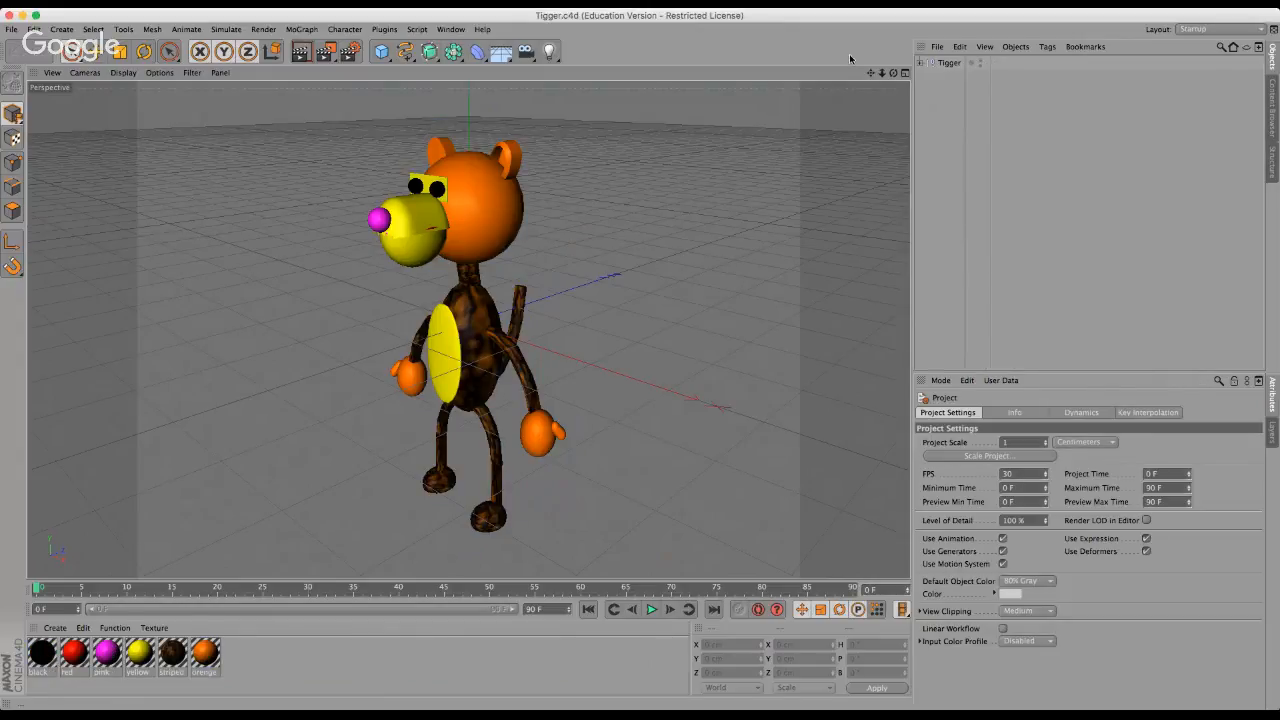
Switch to the other Tigger.c4d project and bring the striped, detailed Tigger model into full view.
{"action": "left_click", "coordinate": [38, 709]}
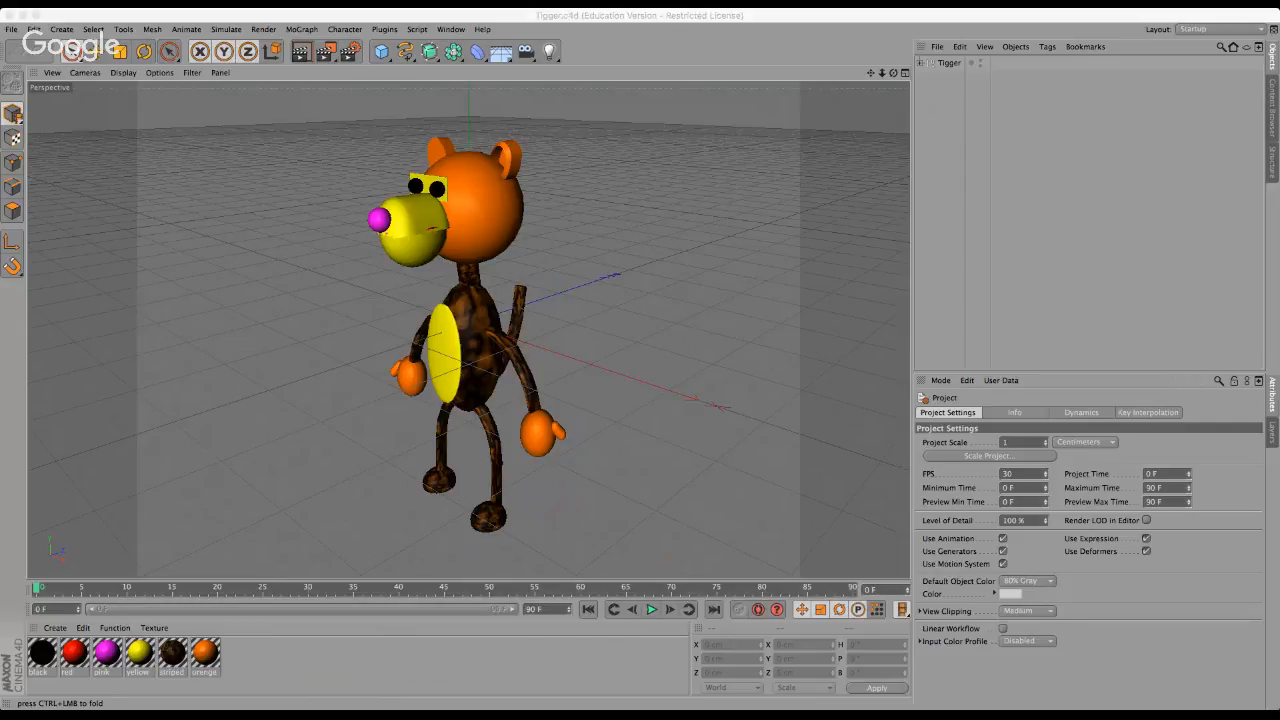
{"action": "left_click", "coordinate": [784, 20]}
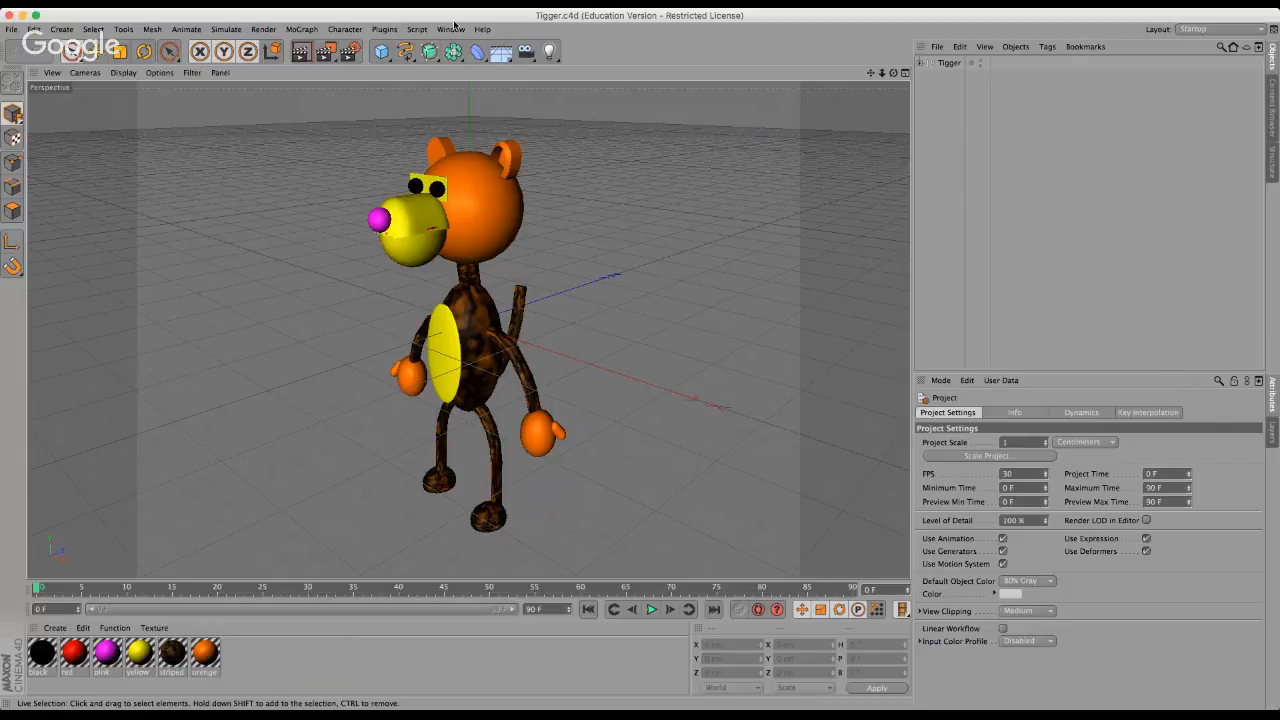
{"action": "left_click", "coordinate": [492, 376]}
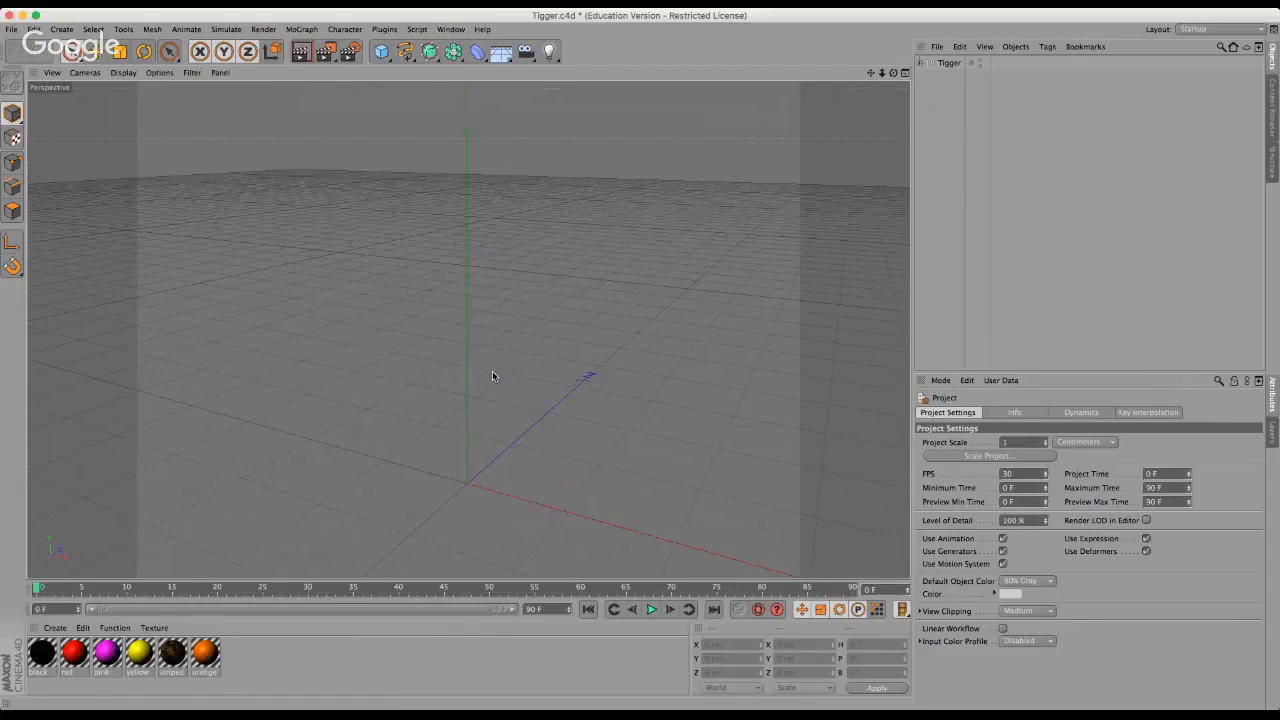
{"action": "scroll", "coordinate": [444, 153], "scroll_direction": "up", "scroll_amount": 3}
{"action": "scroll", "coordinate": [451, 162], "scroll_direction": "down", "scroll_amount": 1}
{"action": "scroll", "coordinate": [451, 167], "scroll_direction": "down", "scroll_amount": 1}
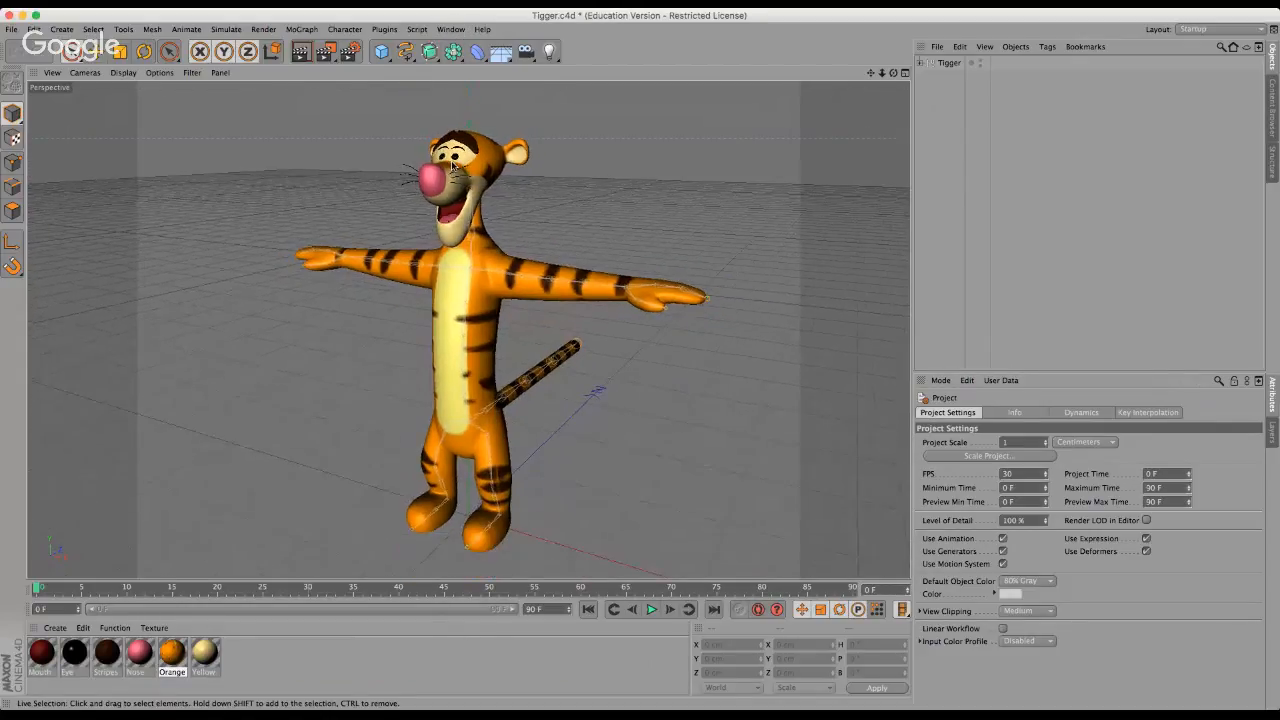
Examine the striped Tigger model's head, arms and body from the angled front view.
{"action": "left_click", "coordinate": [455, 29]}
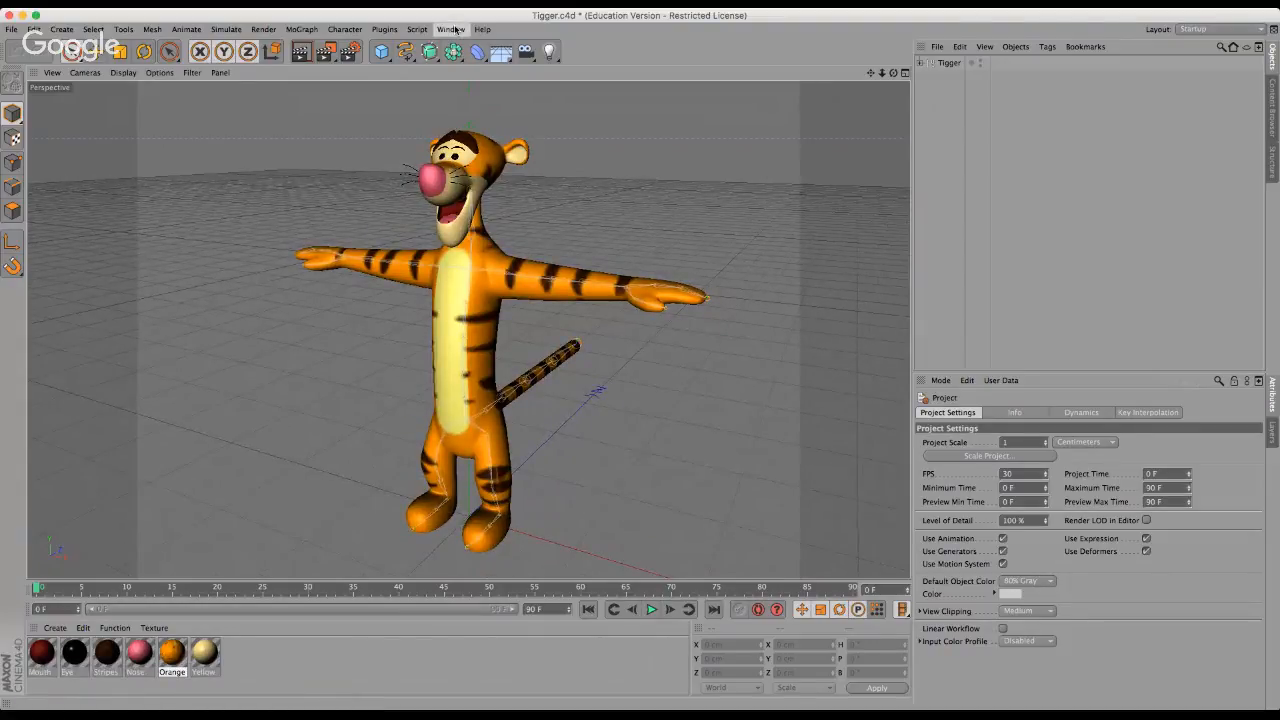
{"action": "left_click", "coordinate": [455, 29]}
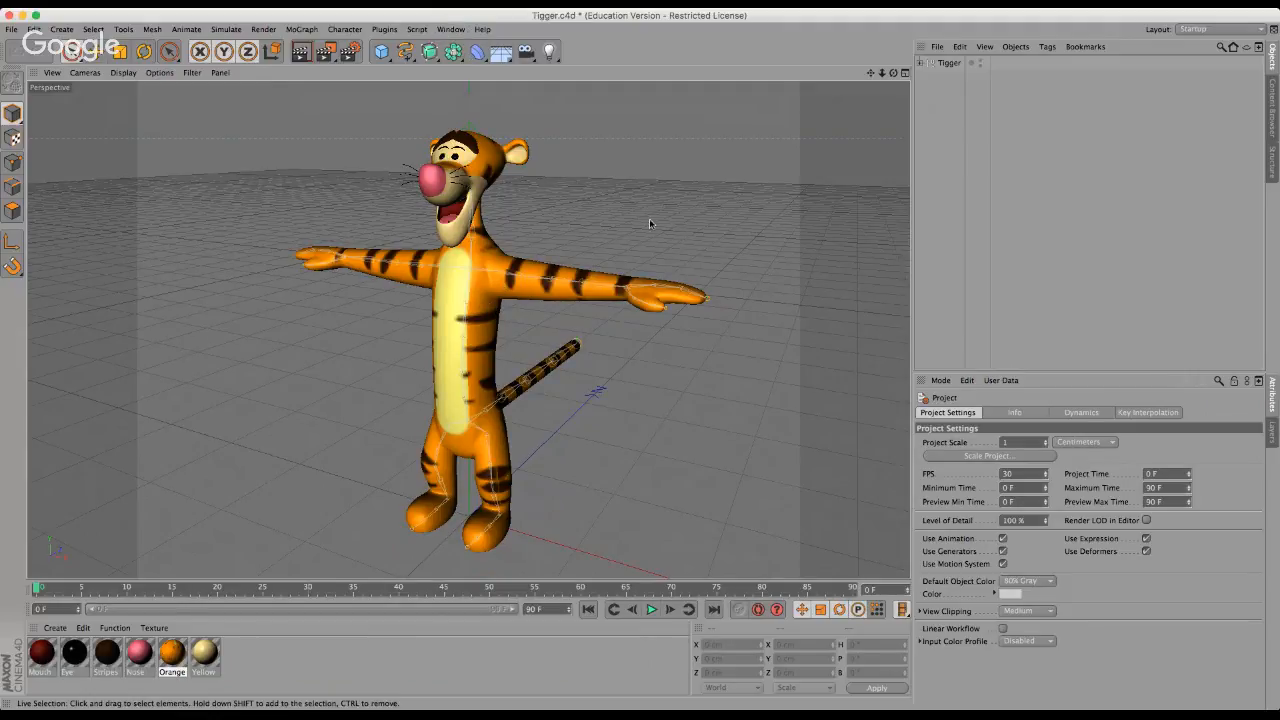
{"action": "scroll", "coordinate": [487, 172], "scroll_direction": "up", "scroll_amount": 2}
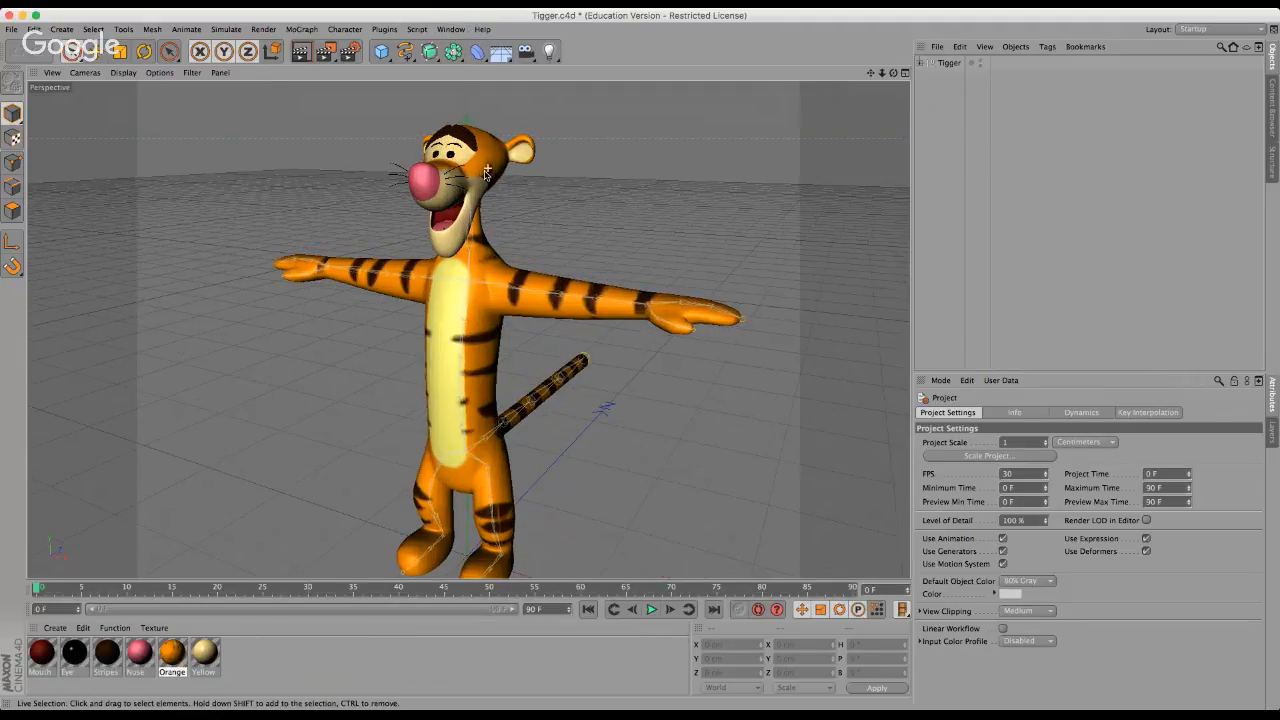
{"action": "scroll", "coordinate": [539, 205], "scroll_direction": "down", "scroll_amount": 1}
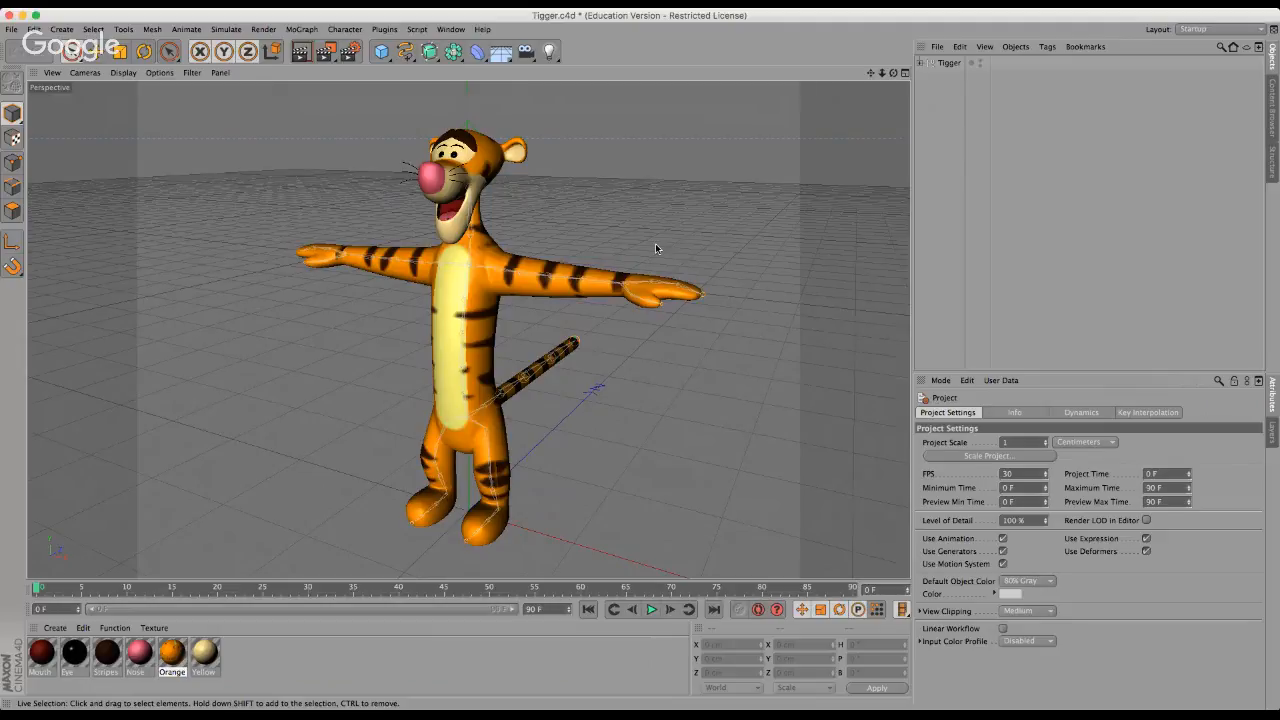
{"action": "scroll", "coordinate": [415, 238], "scroll_direction": "up", "scroll_amount": 1}
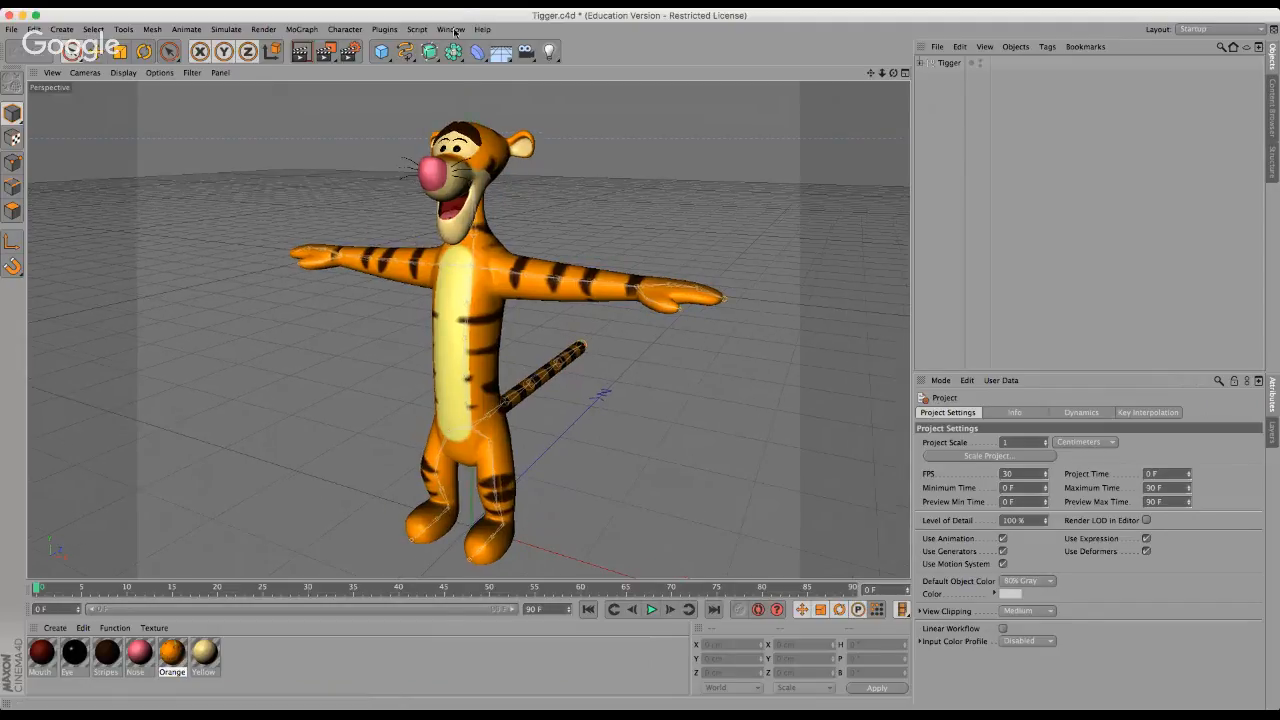
Switch back to the early Tigger.c4d project with the simple orange-headed model, then select part of its body and clear the selection.
{"action": "left_click", "coordinate": [452, 30]}
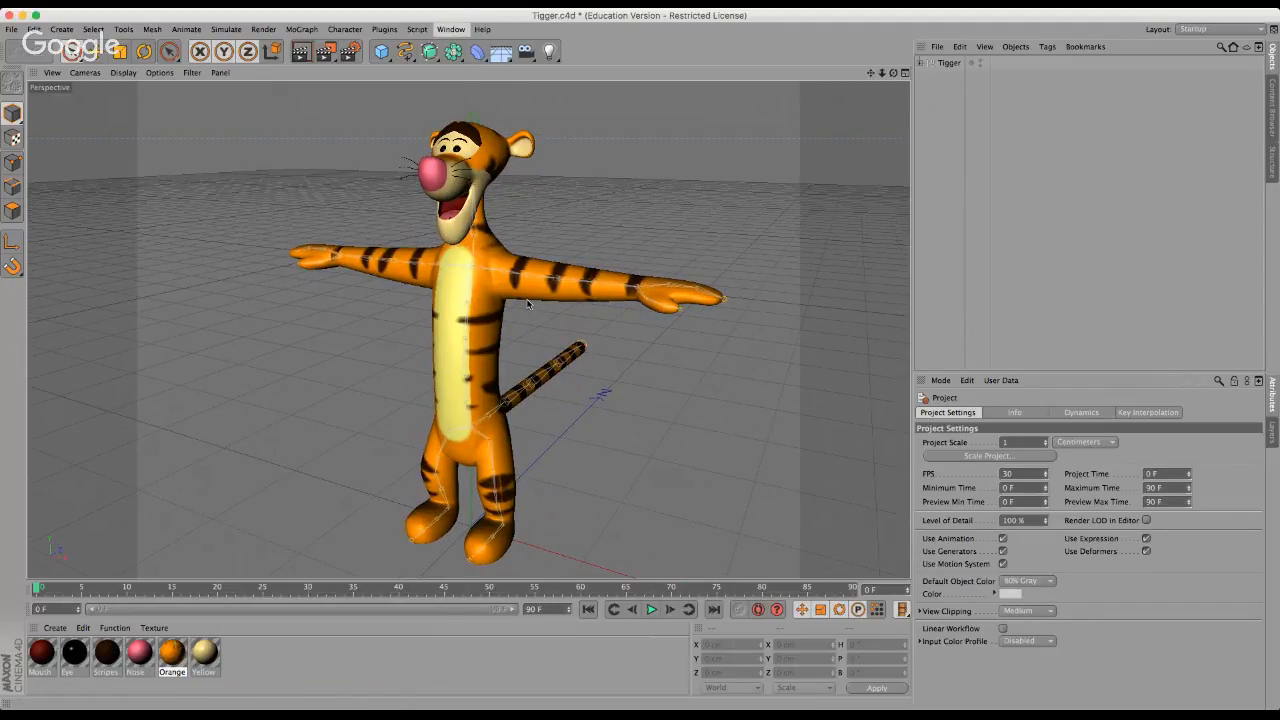
{"action": "left_click", "coordinate": [528, 305]}
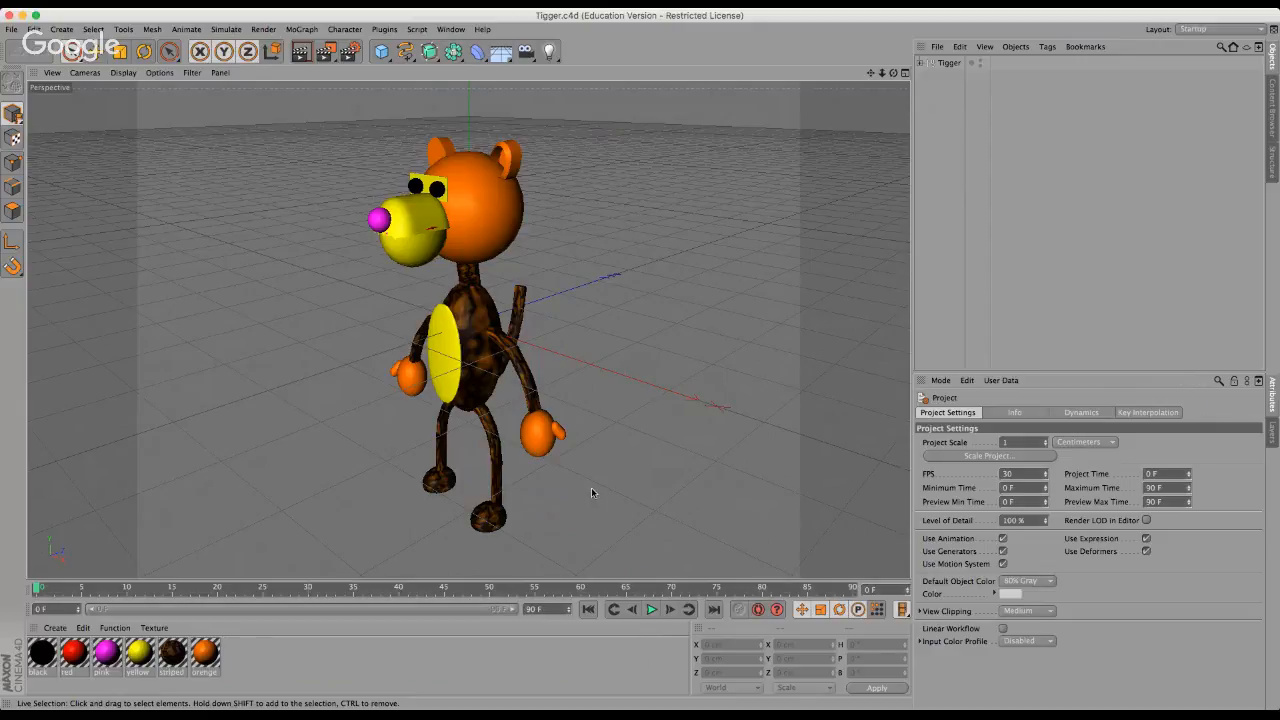
{"action": "left_click", "coordinate": [466, 270]}
{"action": "left_click", "coordinate": [640, 190]}
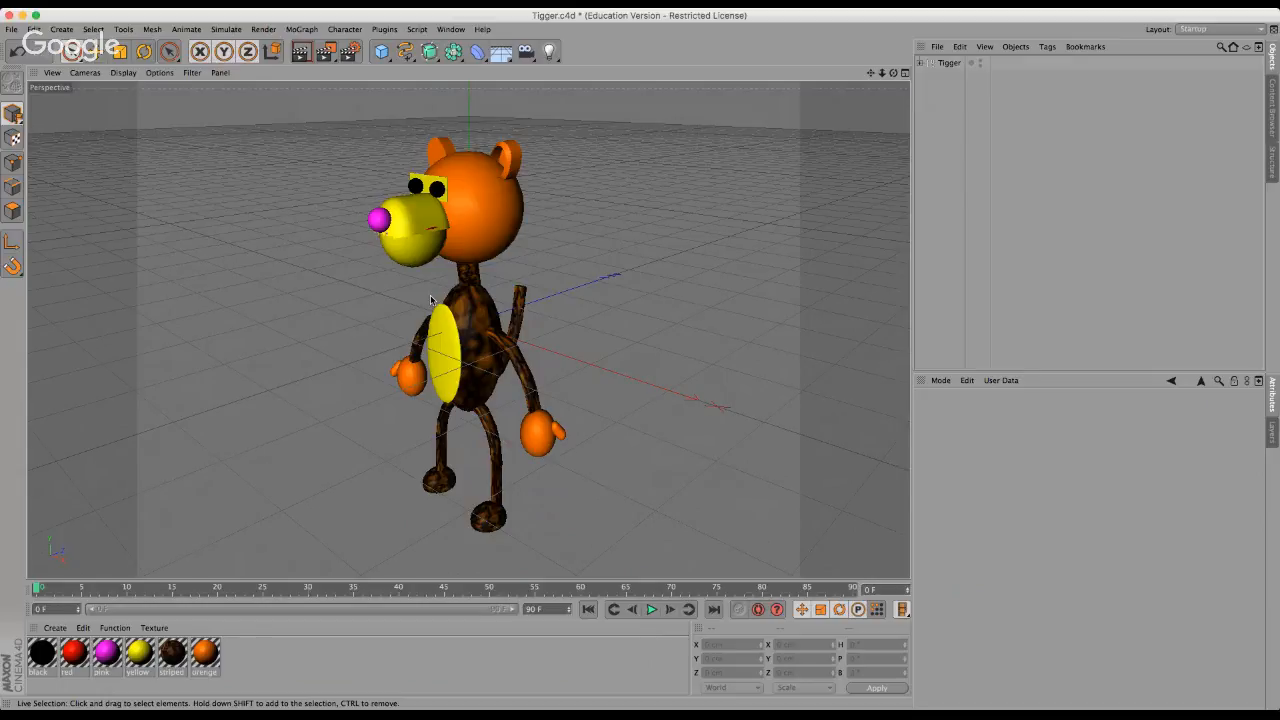
Examine the early Tigger model's head, muzzle, belly and limbs from an angled front view.
{"action": "scroll", "coordinate": [430, 298], "scroll_direction": "up", "scroll_amount": 2}
{"action": "scroll", "coordinate": [430, 298], "scroll_direction": "down", "scroll_amount": 2}
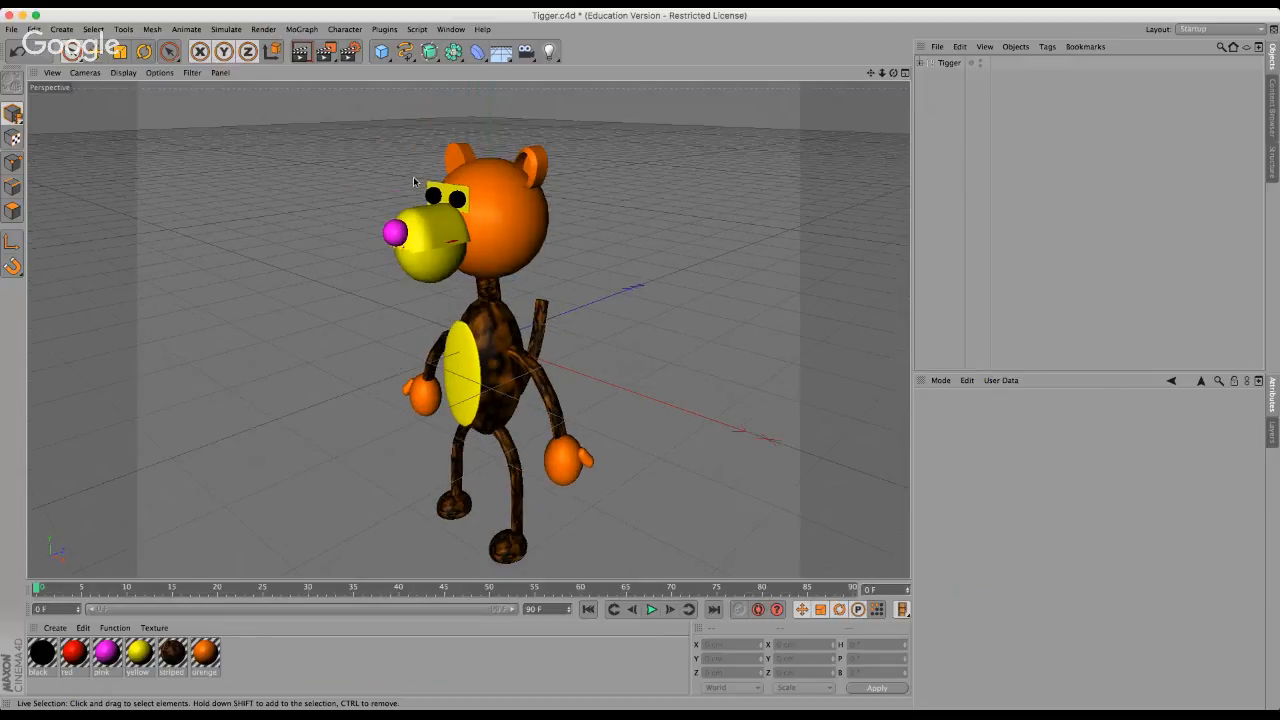
{"action": "scroll", "coordinate": [413, 178], "scroll_direction": "down", "scroll_amount": 1}
{"action": "scroll", "coordinate": [457, 321], "scroll_direction": "up", "scroll_amount": 2}
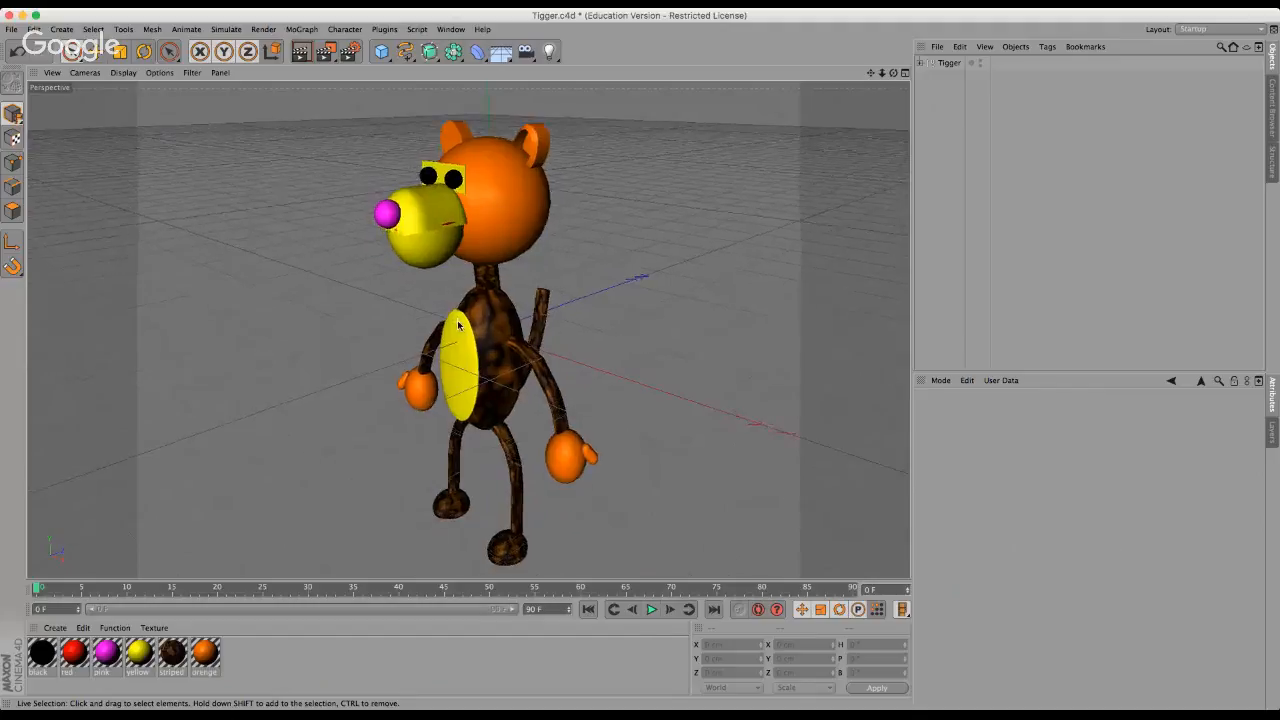
{"action": "scroll", "coordinate": [457, 321], "scroll_direction": "down", "scroll_amount": 1}
{"action": "scroll", "coordinate": [458, 325], "scroll_direction": "down", "scroll_amount": 1}
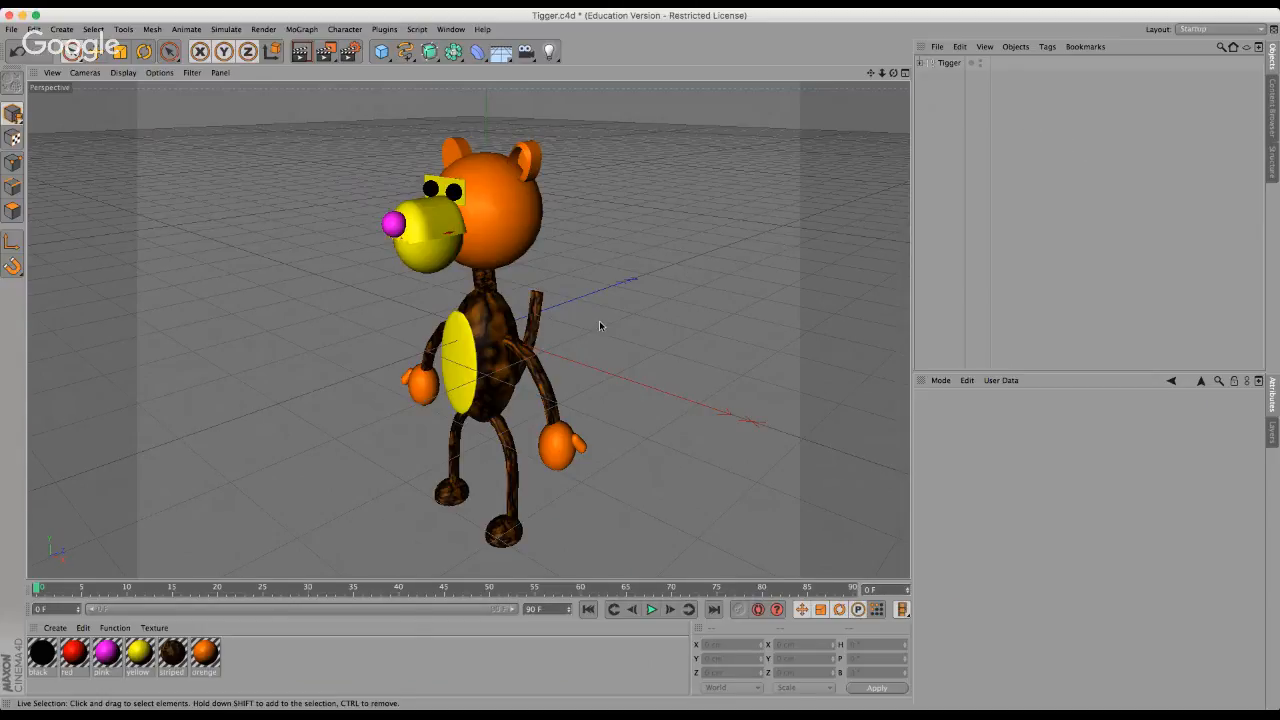
{"action": "scroll", "coordinate": [601, 325], "scroll_direction": "down", "scroll_amount": 2}
{"action": "scroll", "coordinate": [600, 321], "scroll_direction": "up", "scroll_amount": 2}
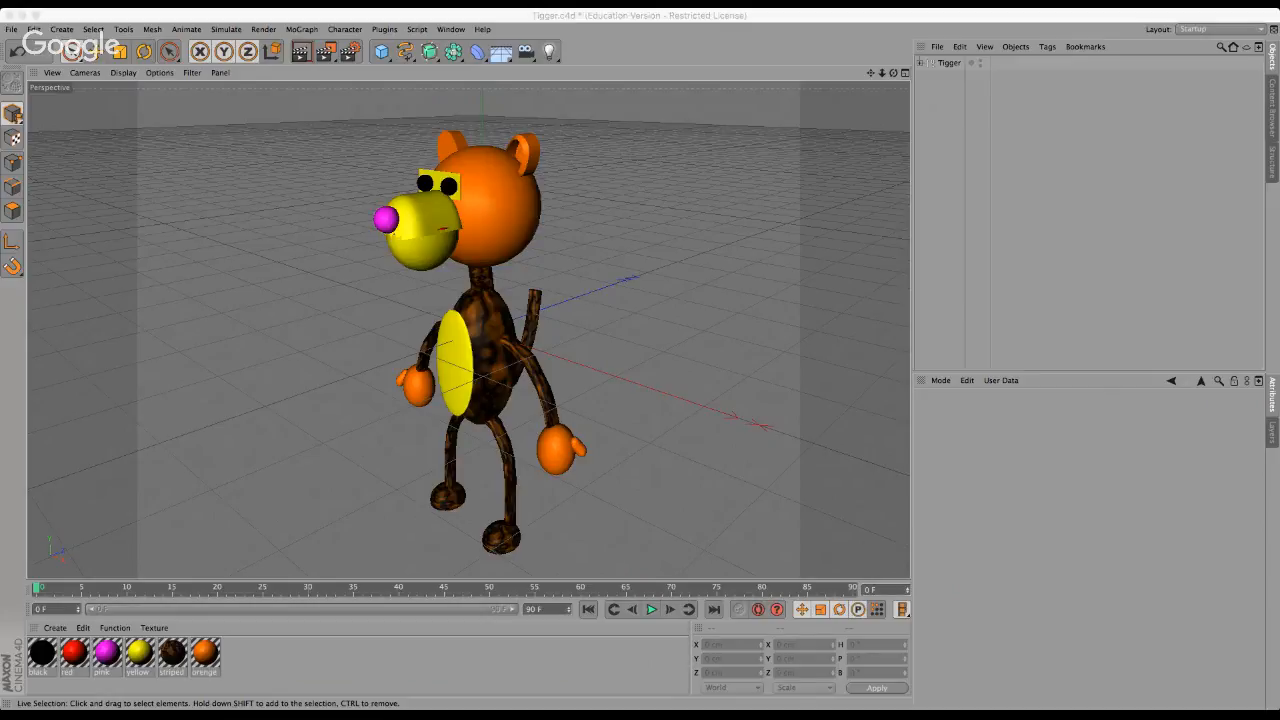
{"action": "left_click", "coordinate": [786, 32]}
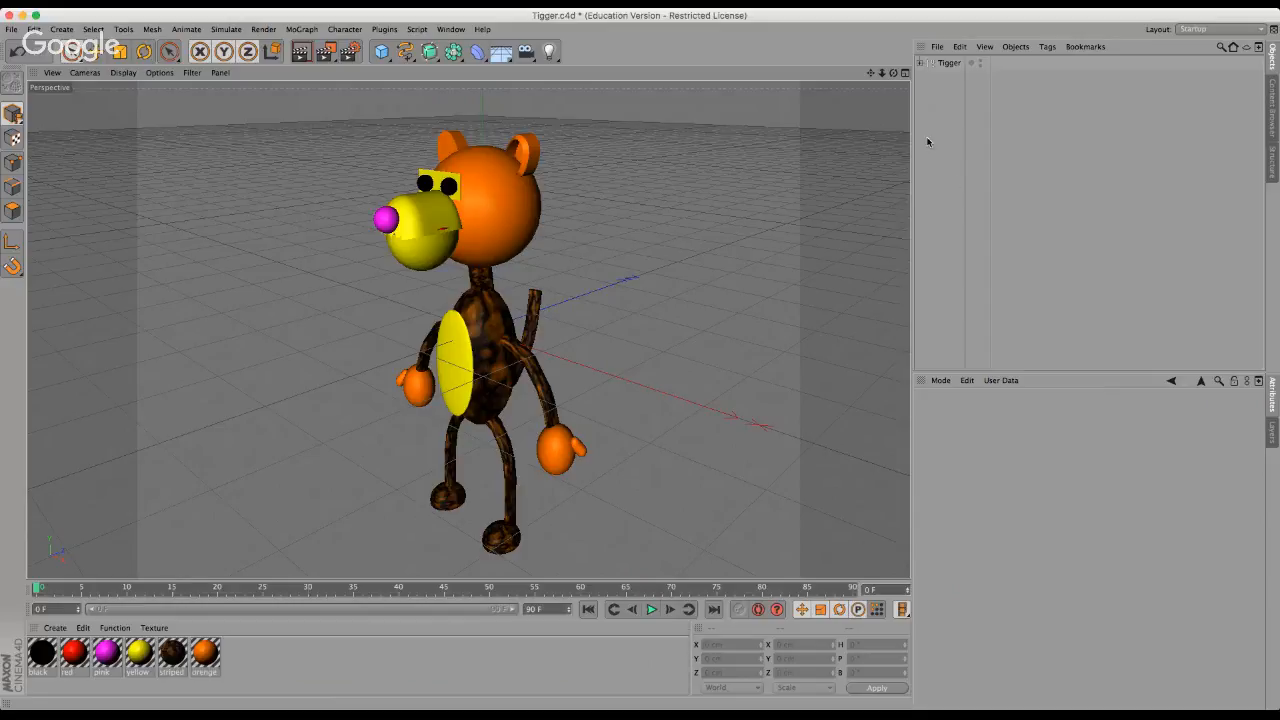
Switch to the Scene 3.c4d project and examine Pooh's open-mouthed face from the front.
{"action": "left_click_drag", "start_coordinate": [641, 359], "coordinate": [641, 357]}
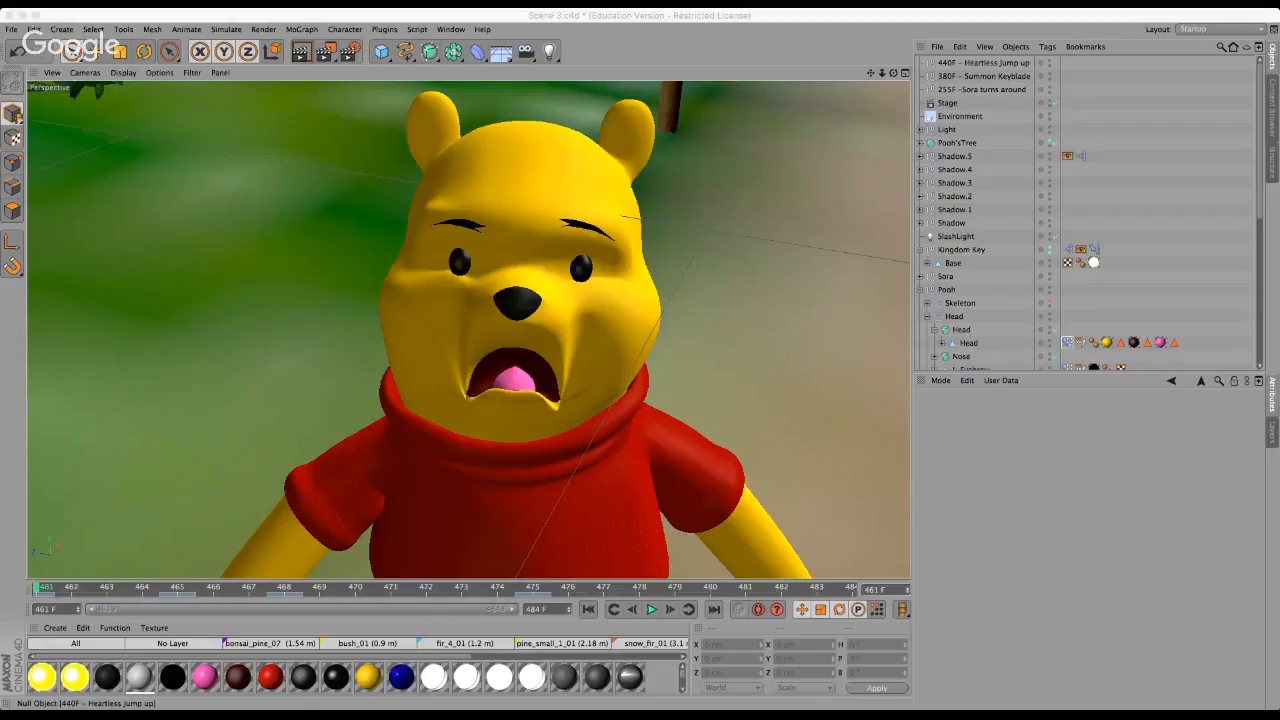
{"action": "left_click", "coordinate": [666, 35]}
{"action": "scroll", "coordinate": [491, 229], "scroll_direction": "down", "scroll_amount": 2}
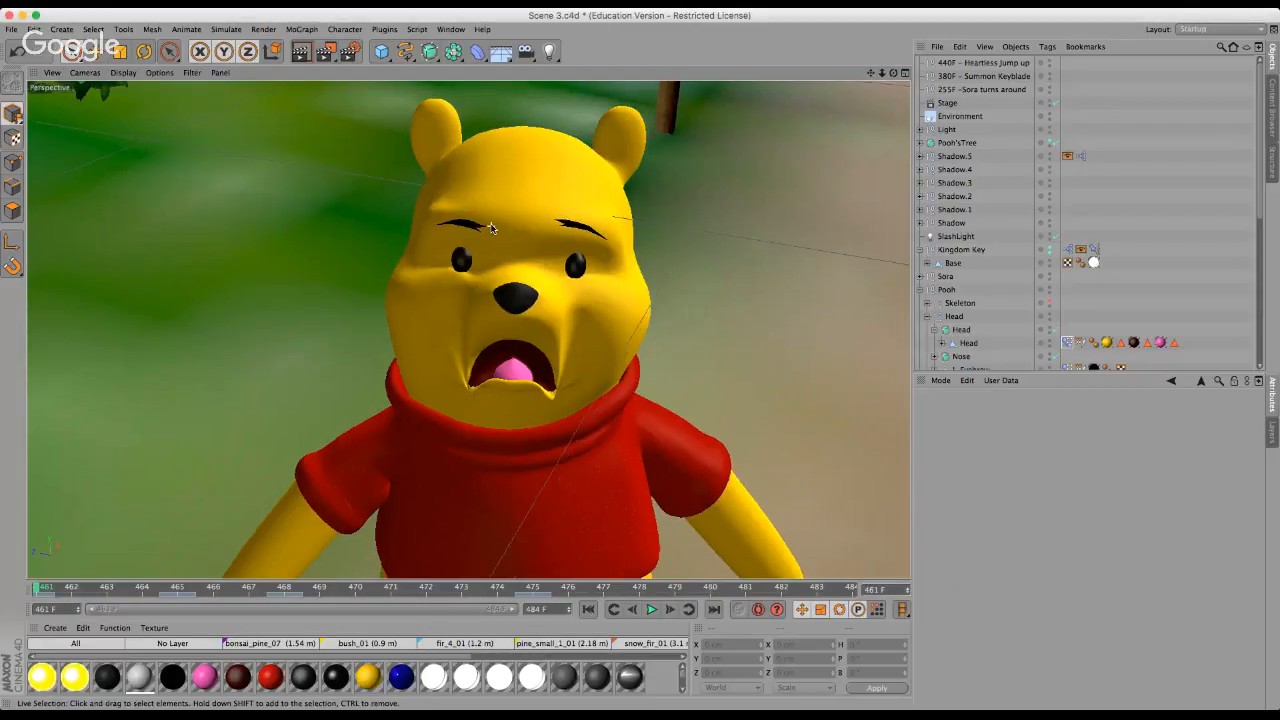
{"action": "scroll", "coordinate": [642, 362], "scroll_direction": "up", "scroll_amount": 2}
{"action": "scroll", "coordinate": [642, 362], "scroll_direction": "up", "scroll_amount": 2}
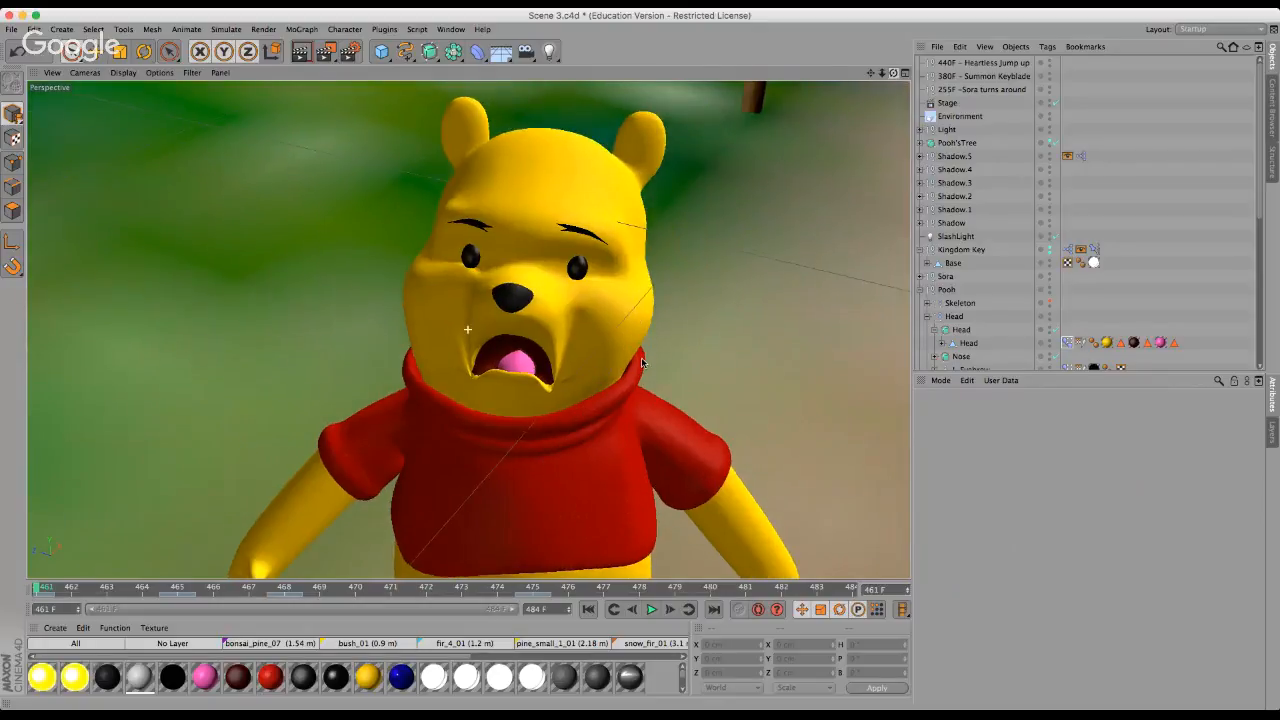
{"action": "left_click_drag", "start_coordinate": [642, 362], "coordinate": [645, 350], "text": "alt"}
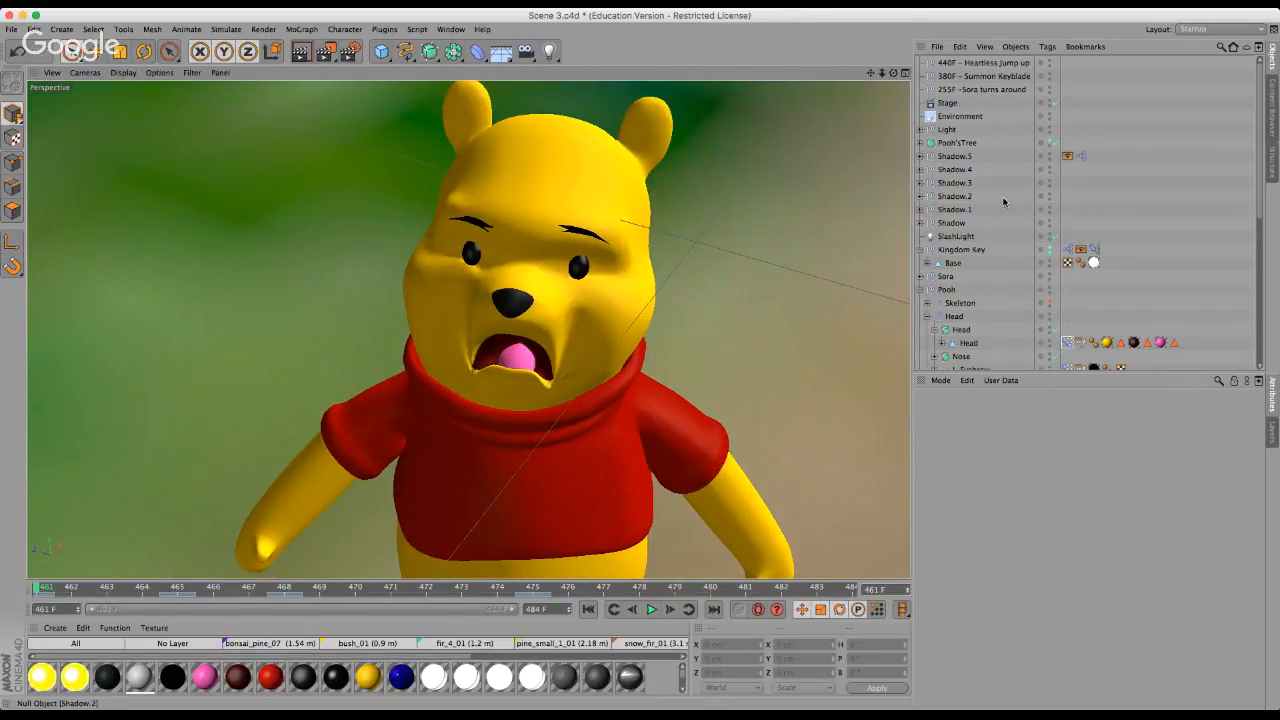
Look through Pooh's head and body objects in the hierarchy and orbit around his face and shirt.
{"action": "scroll", "coordinate": [953, 256], "scroll_direction": "down", "scroll_amount": 5}
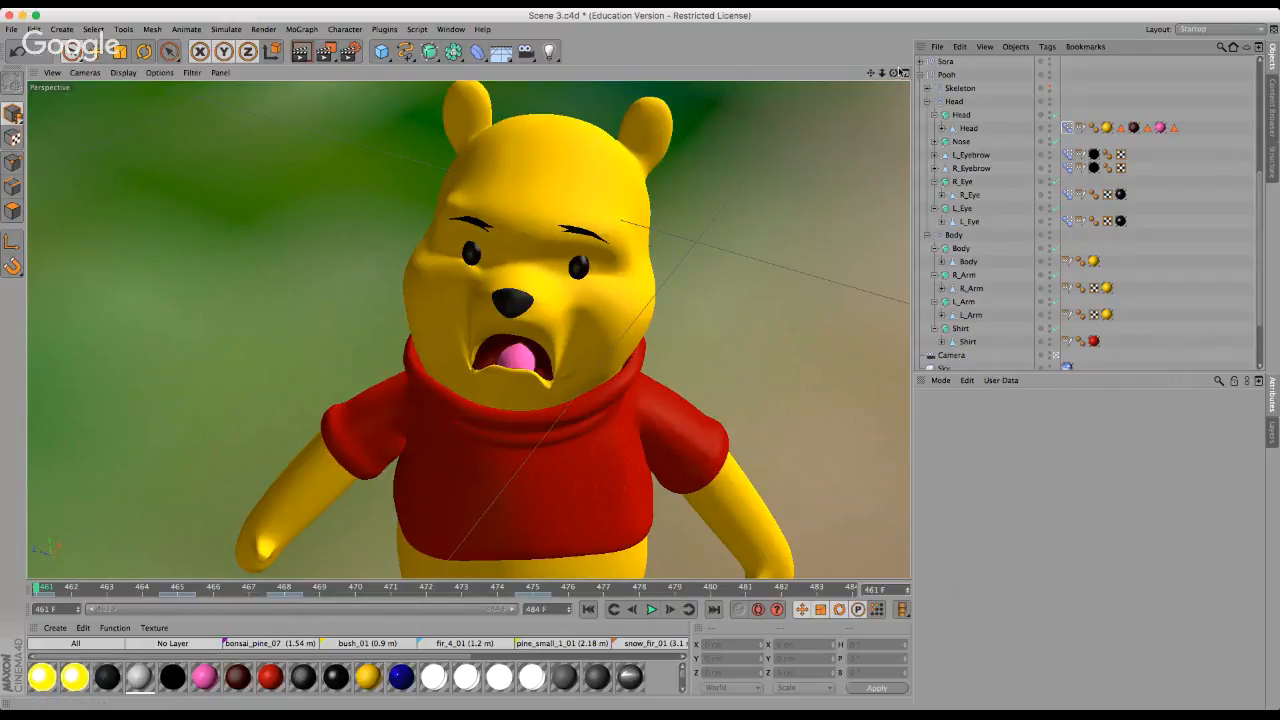
{"action": "left_click_drag", "start_coordinate": [648, 352], "coordinate": [640, 363], "text": "alt"}
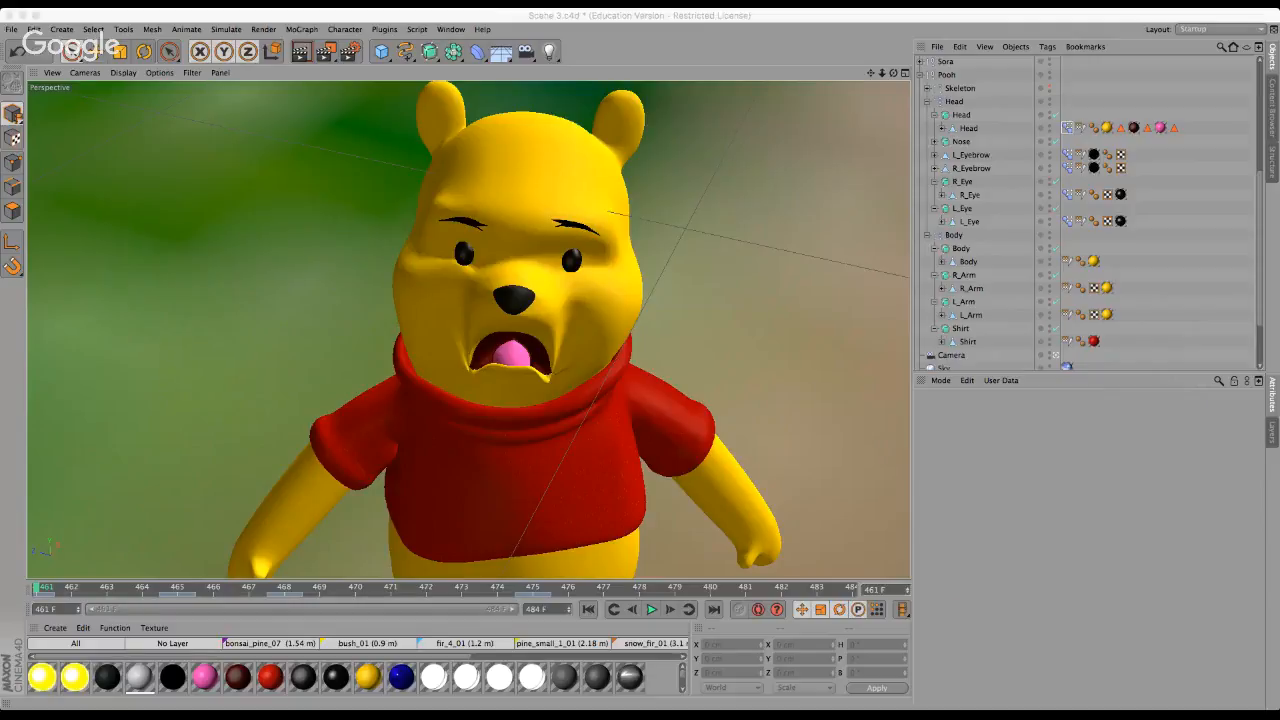
{"action": "left_click", "coordinate": [738, 15]}
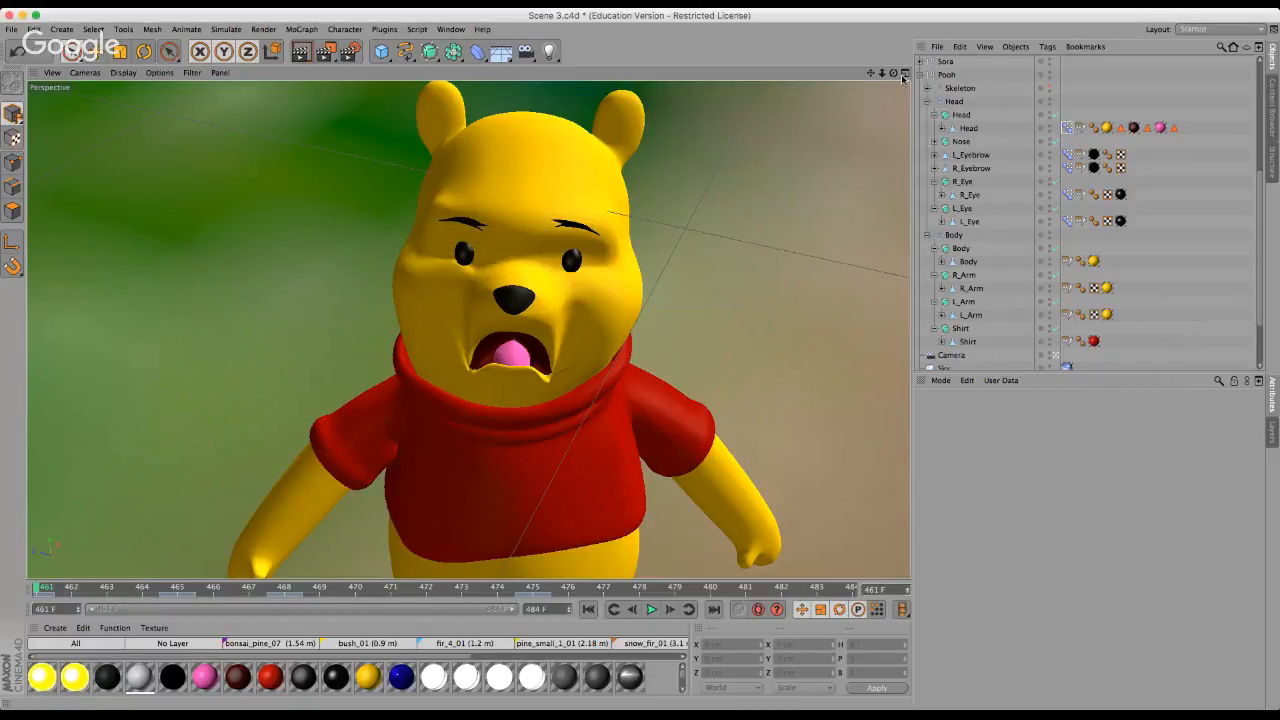
{"action": "left_click_drag", "start_coordinate": [893, 73], "coordinate": [642, 362]}
{"action": "scroll", "coordinate": [503, 357], "scroll_direction": "down", "scroll_amount": 2}
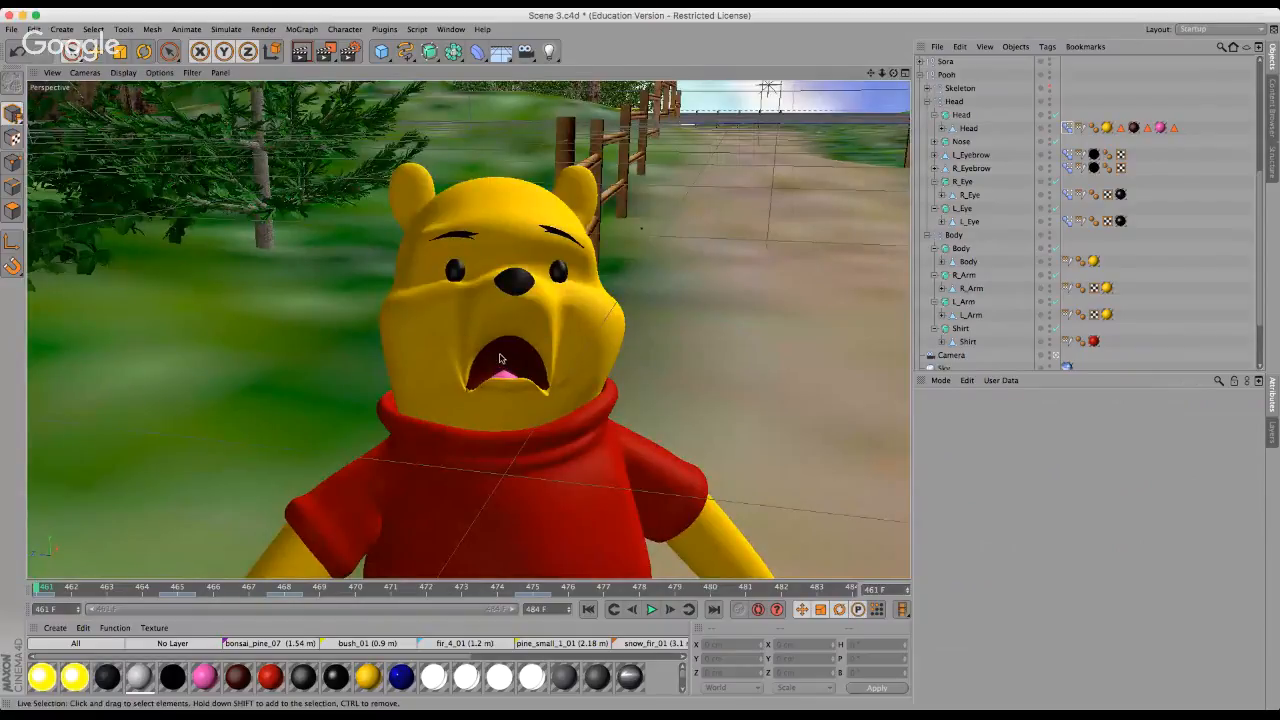
Display the Pooh scene as wireframe lines to inspect the mesh, then restore Gouraud shading.
{"action": "scroll", "coordinate": [444, 302], "scroll_direction": "down", "scroll_amount": 1}
{"action": "key", "text": "n"}
{"action": "key", "text": "g"}
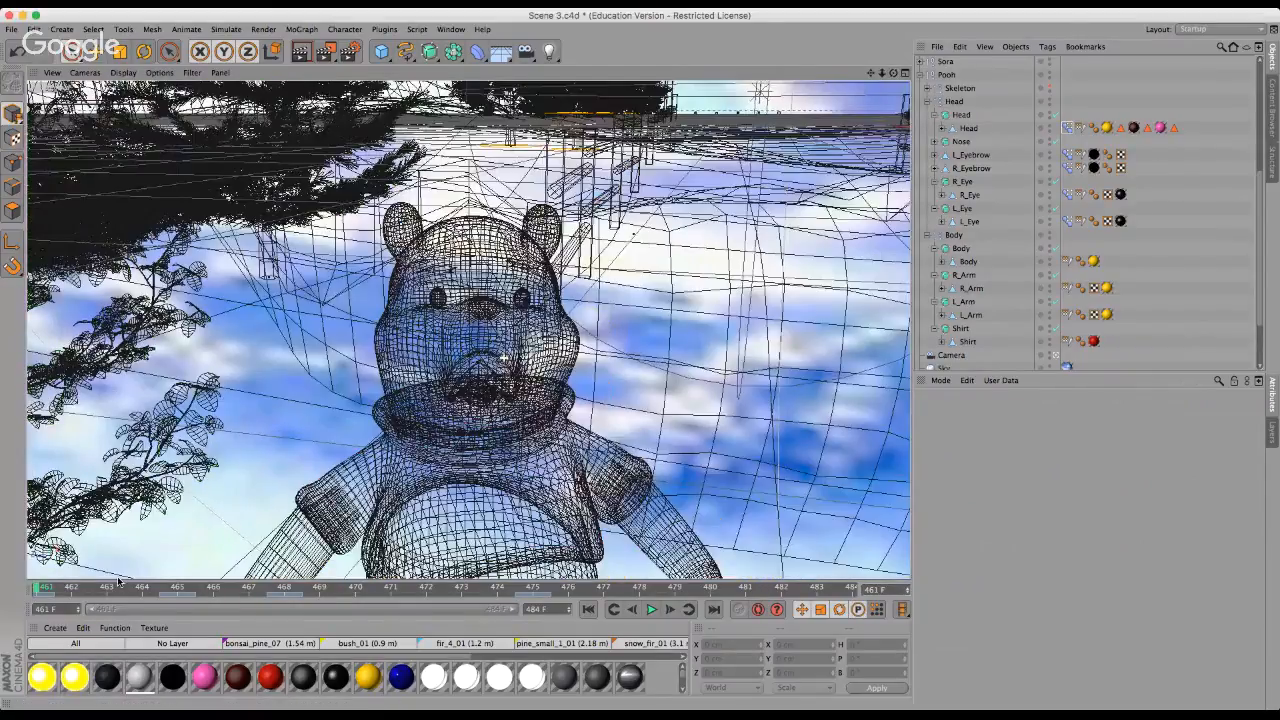
{"action": "key", "text": "n"}
{"action": "key", "text": "a"}
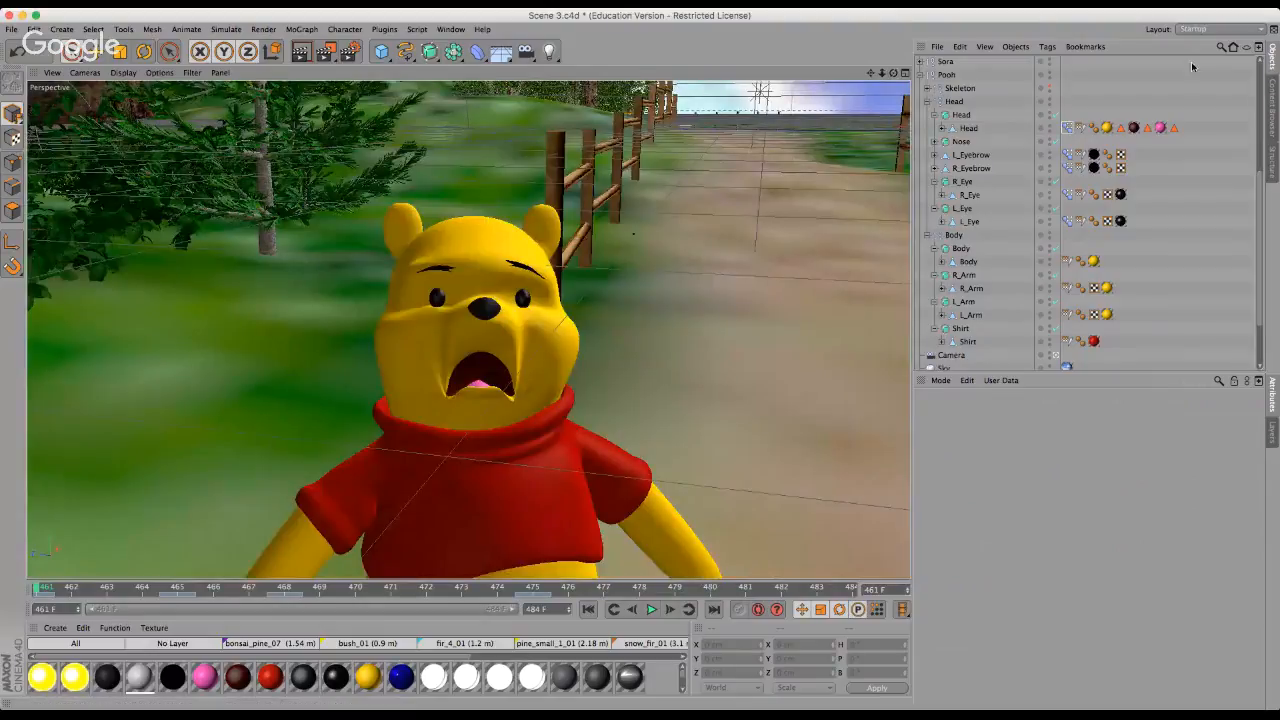
Collapse Pooh's object hierarchy and pull the view back to show his whole body beside the path.
{"action": "left_click_drag", "start_coordinate": [641, 362], "coordinate": [645, 400], "text": "alt"}
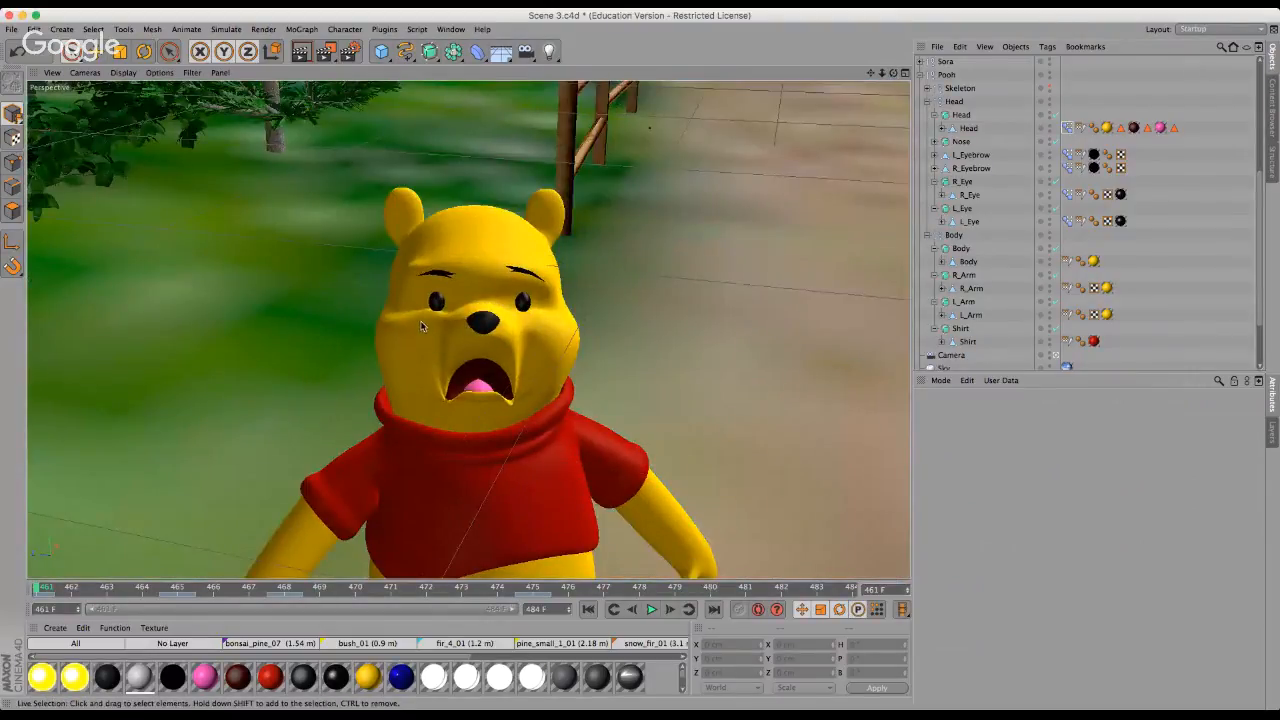
{"action": "left_click", "coordinate": [920, 75]}
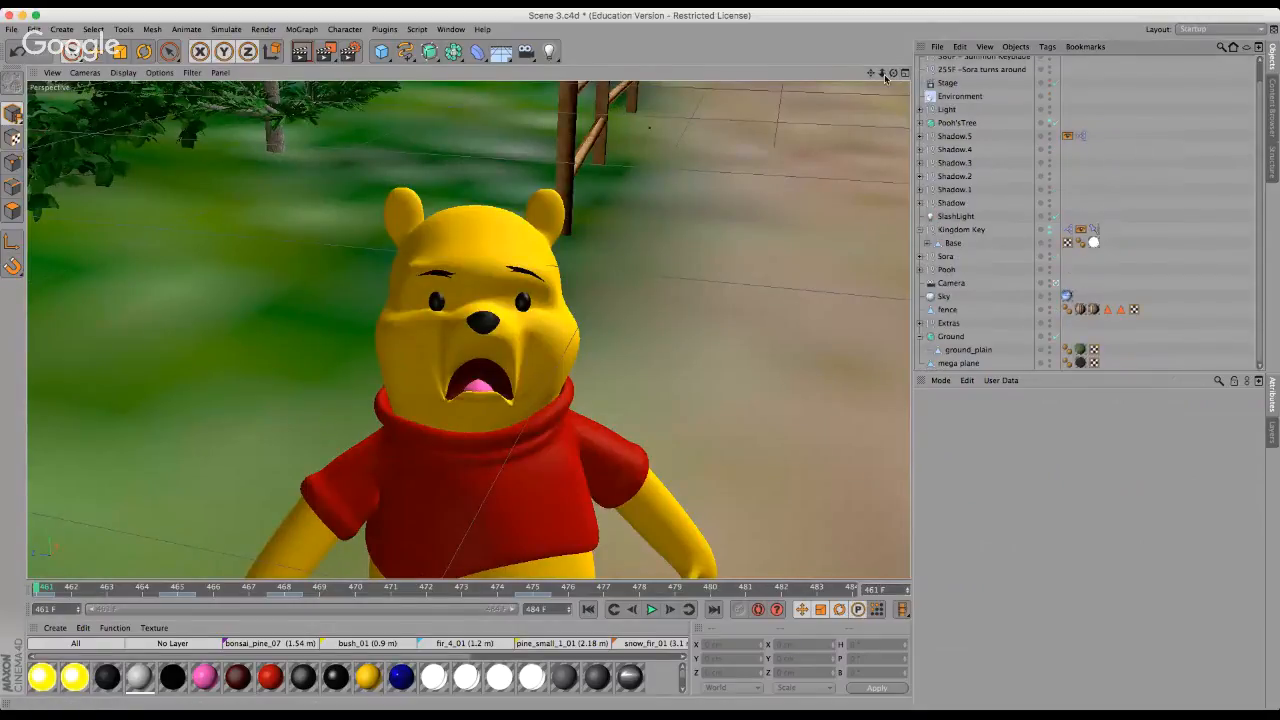
{"action": "left_click_drag", "start_coordinate": [640, 366], "coordinate": [643, 363], "text": "alt"}
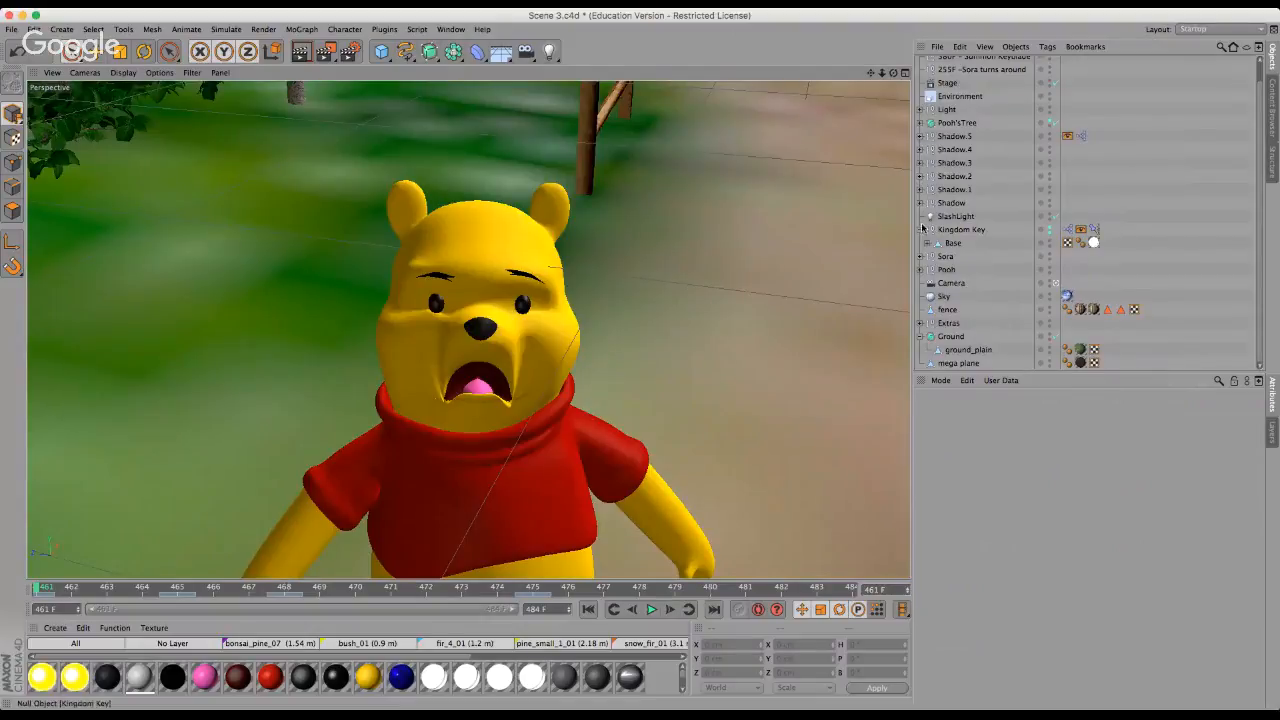
{"action": "mouse_move", "coordinate": [641, 366]}
{"action": "left_mouse_down", "text": "alt"}
{"action": "mouse_move", "coordinate": [626, 370]}
{"action": "mouse_move", "coordinate": [640, 364]}
{"action": "left_mouse_up", "text": "alt"}
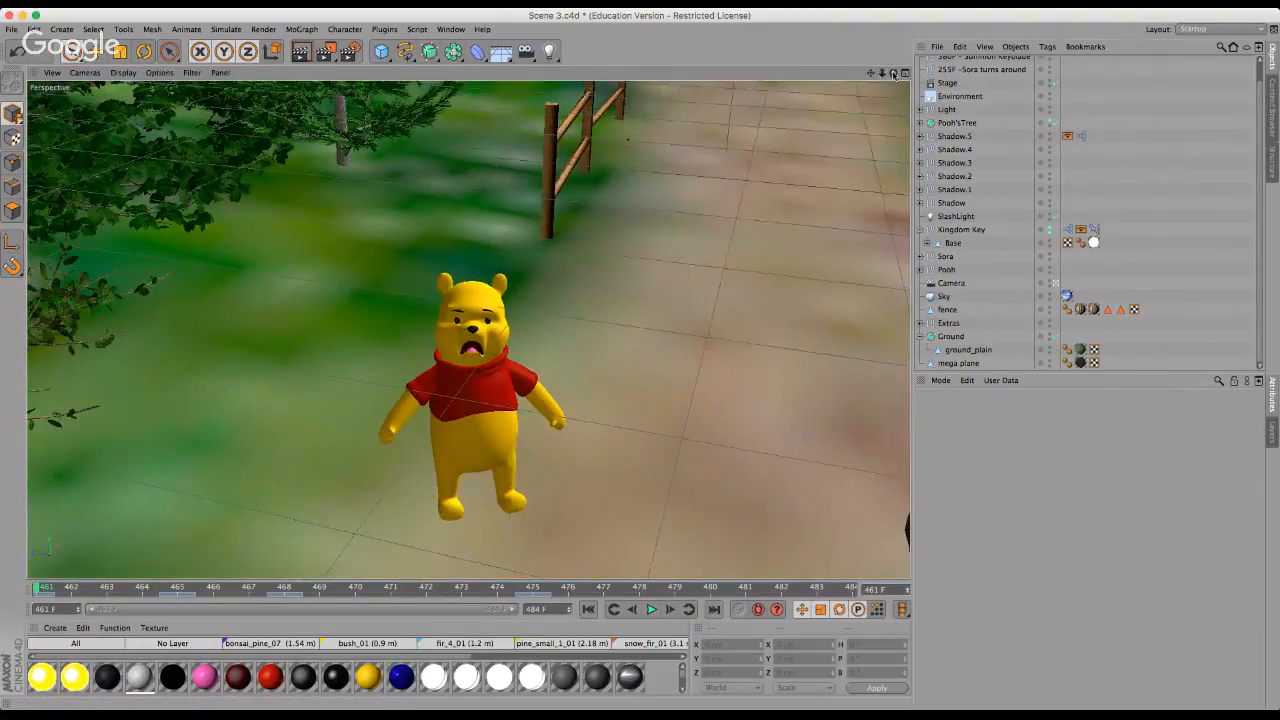
Bring Sora's face into view, expand his Head hierarchy and show the Pose Morph tag of the inner Head object.
{"action": "left_click_drag", "start_coordinate": [894, 74], "coordinate": [646, 357]}
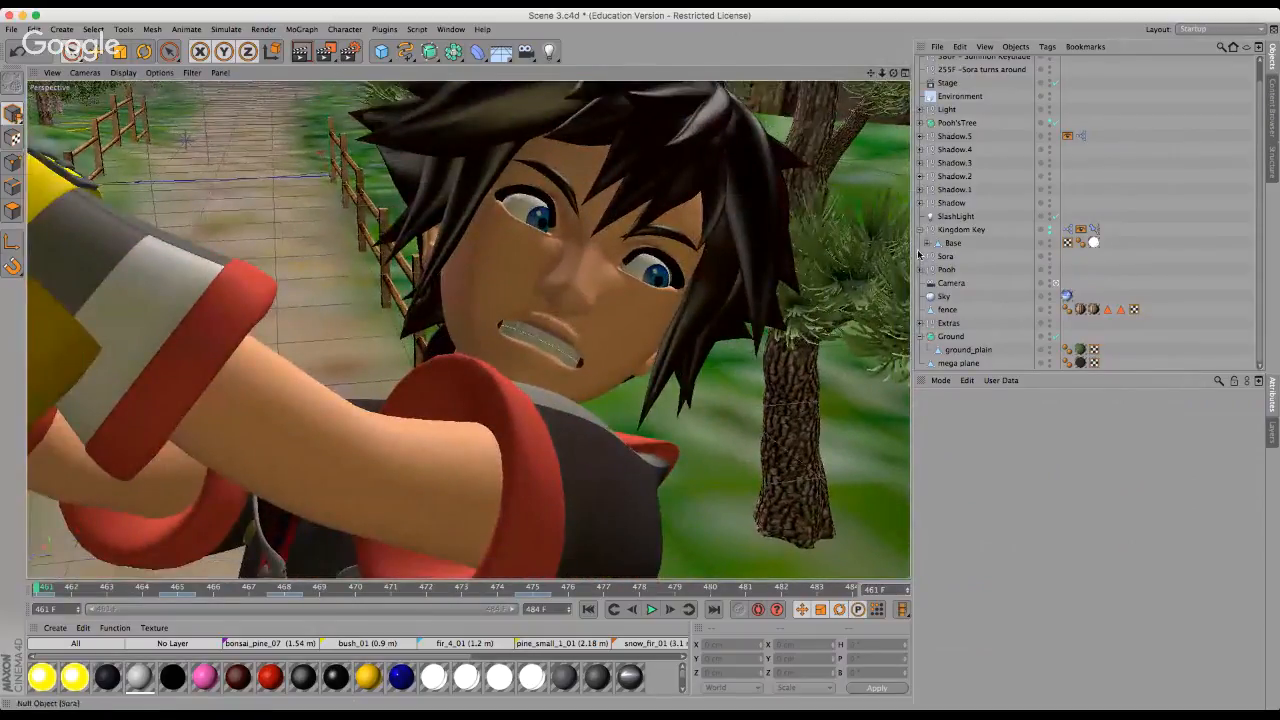
{"action": "left_click", "coordinate": [920, 256]}
{"action": "left_click", "coordinate": [927, 283]}
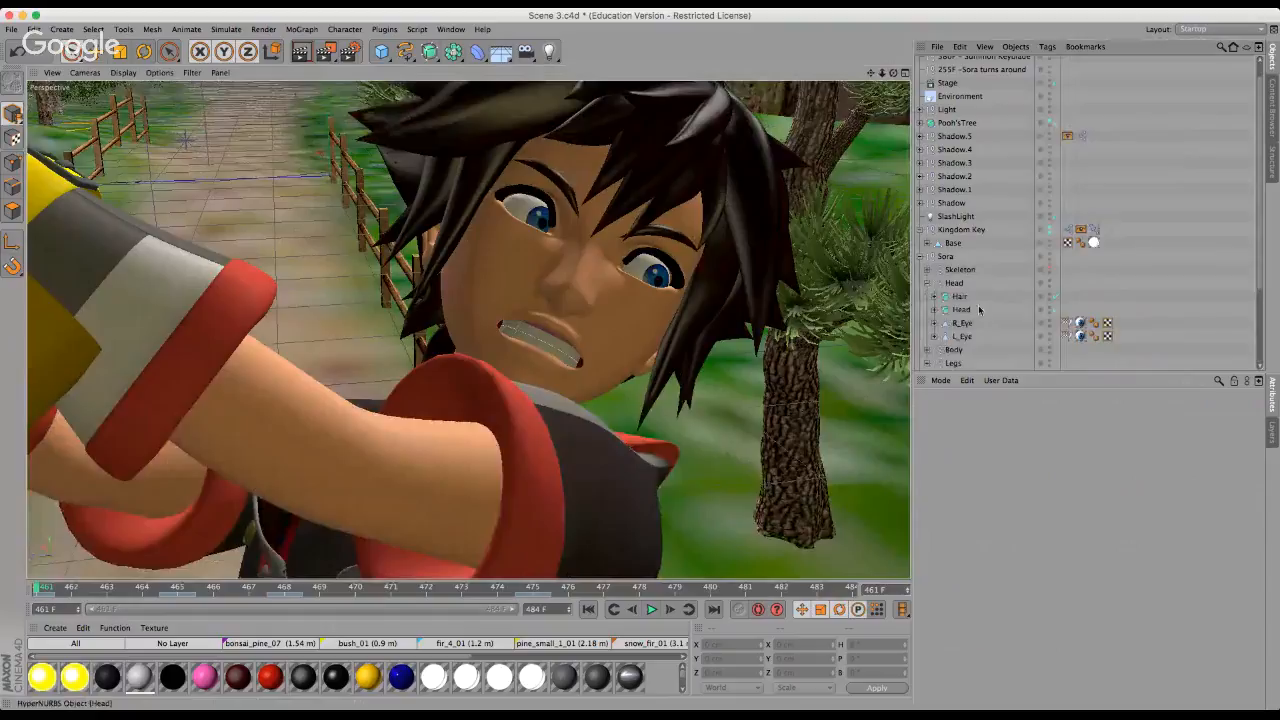
{"action": "left_click", "coordinate": [934, 310]}
{"action": "left_click", "coordinate": [1080, 323]}
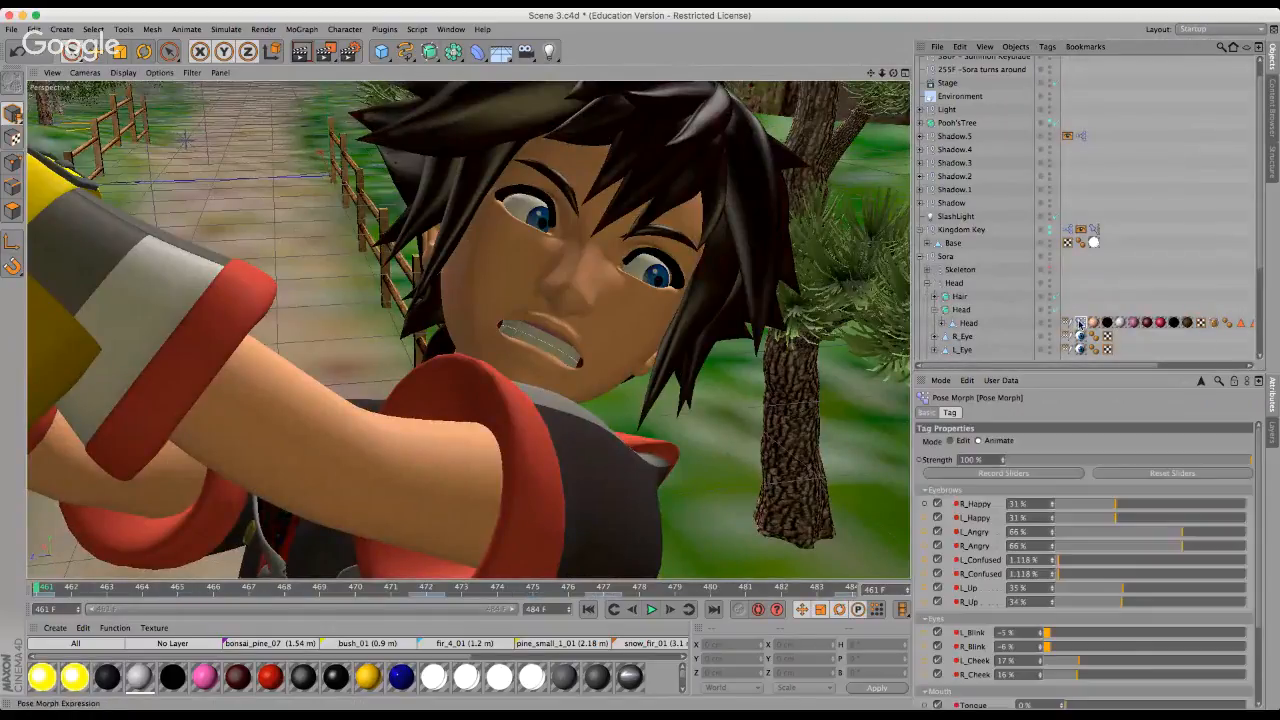
Set Sora's eyebrow morphs to R_Happy 83%, L_Happy 86%, both Angry sliders 0%, L_Confused 98% and R_Confused 97%.
{"action": "left_click", "coordinate": [1215, 505]}
{"action": "left_click", "coordinate": [1221, 518]}
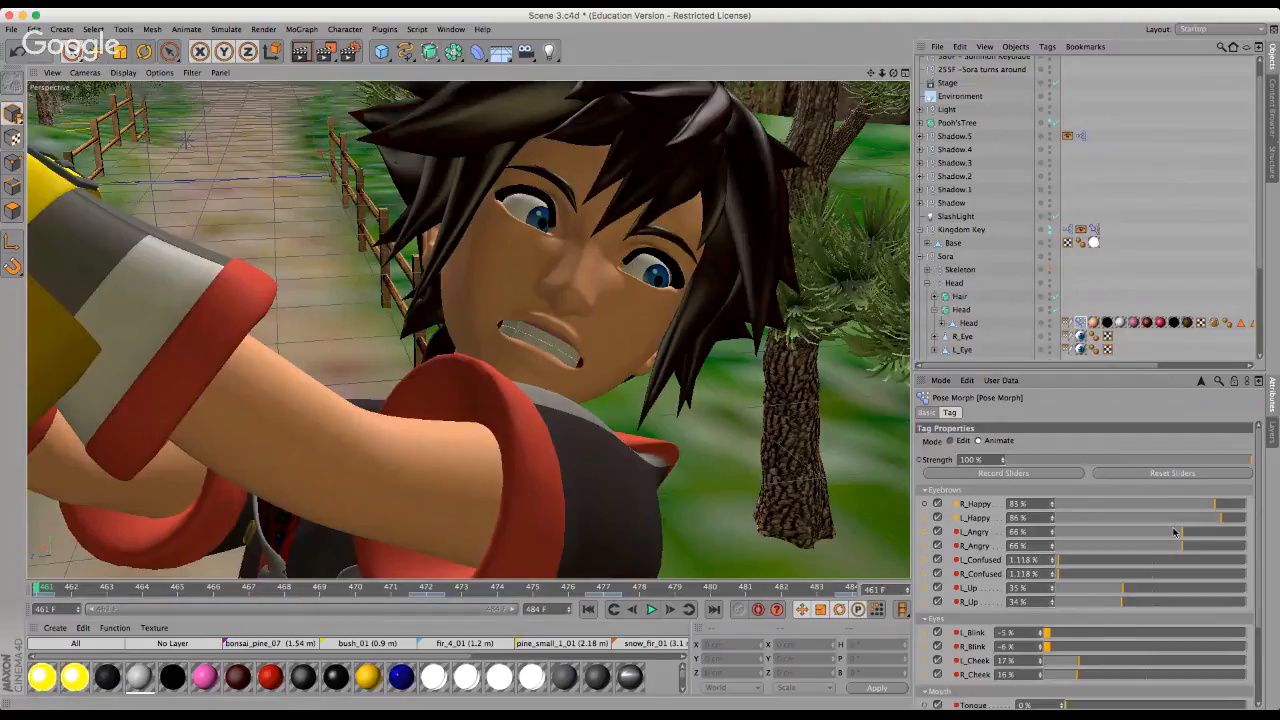
{"action": "left_click_drag", "start_coordinate": [1175, 532], "coordinate": [1058, 532]}
{"action": "left_click", "coordinate": [1088, 546]}
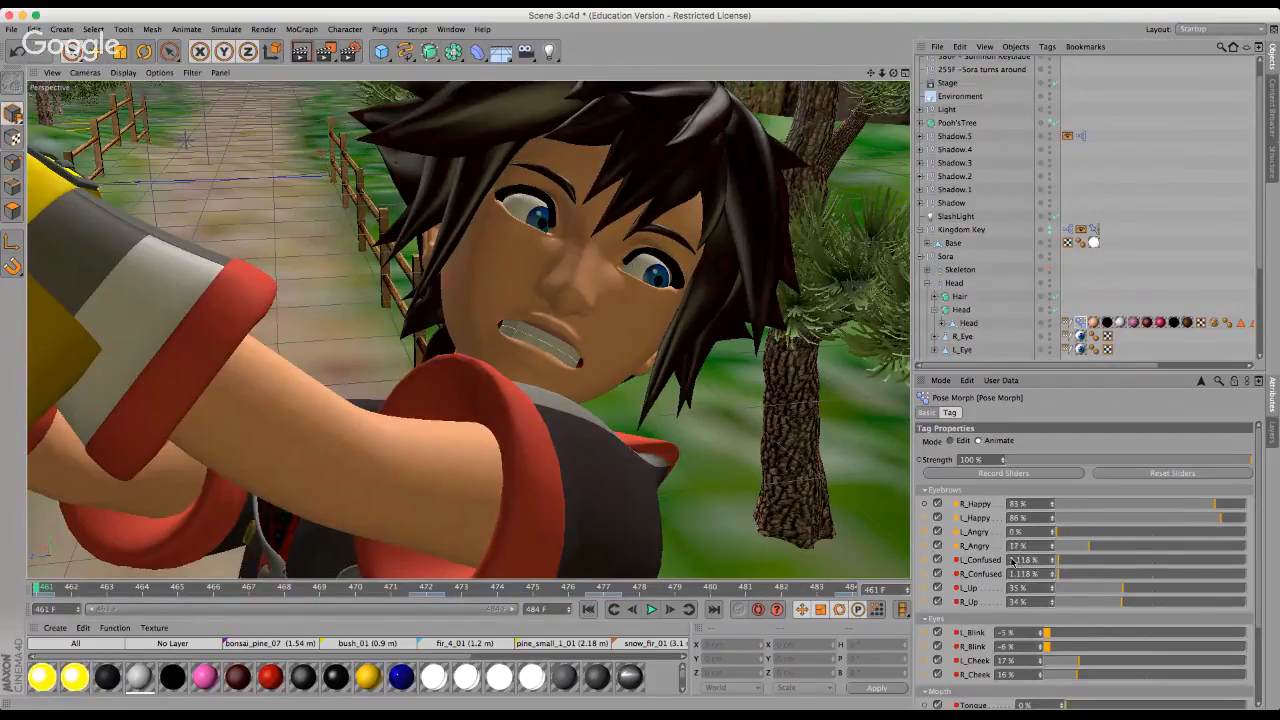
{"action": "left_click", "coordinate": [1058, 546]}
{"action": "left_click", "coordinate": [1244, 560]}
{"action": "left_click", "coordinate": [1242, 574]}
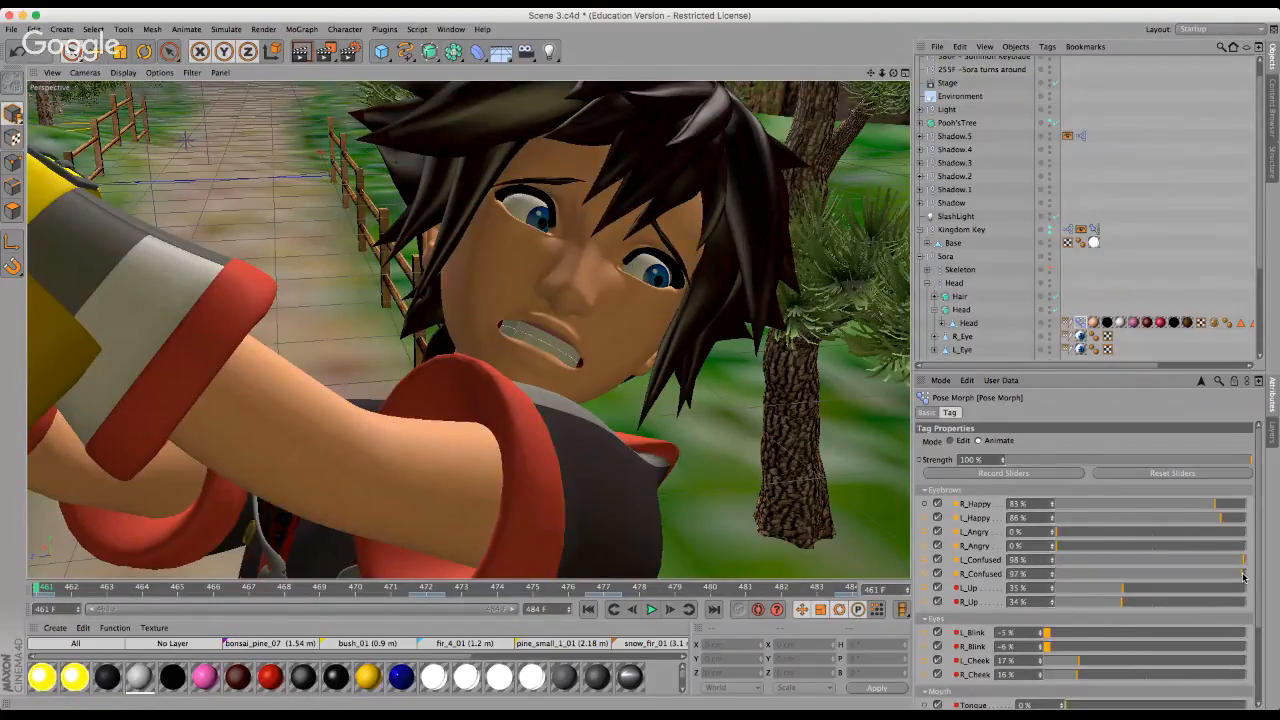
Open Sora's mouth by setting the mouth morphs Oh to 100%, Ah to 77% and FrownNoTeeth to 60%.
{"action": "scroll", "coordinate": [1160, 665], "scroll_direction": "down", "scroll_amount": 3}
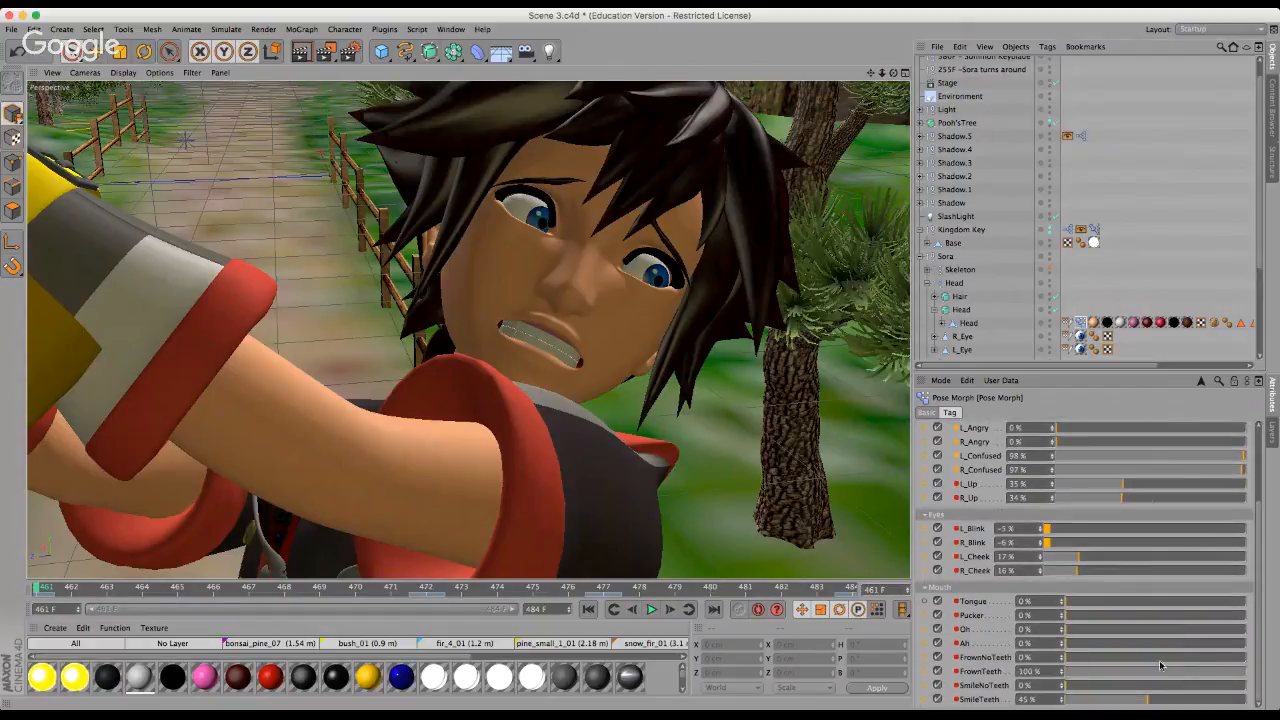
{"action": "left_click_drag", "start_coordinate": [1185, 630], "coordinate": [1268, 628]}
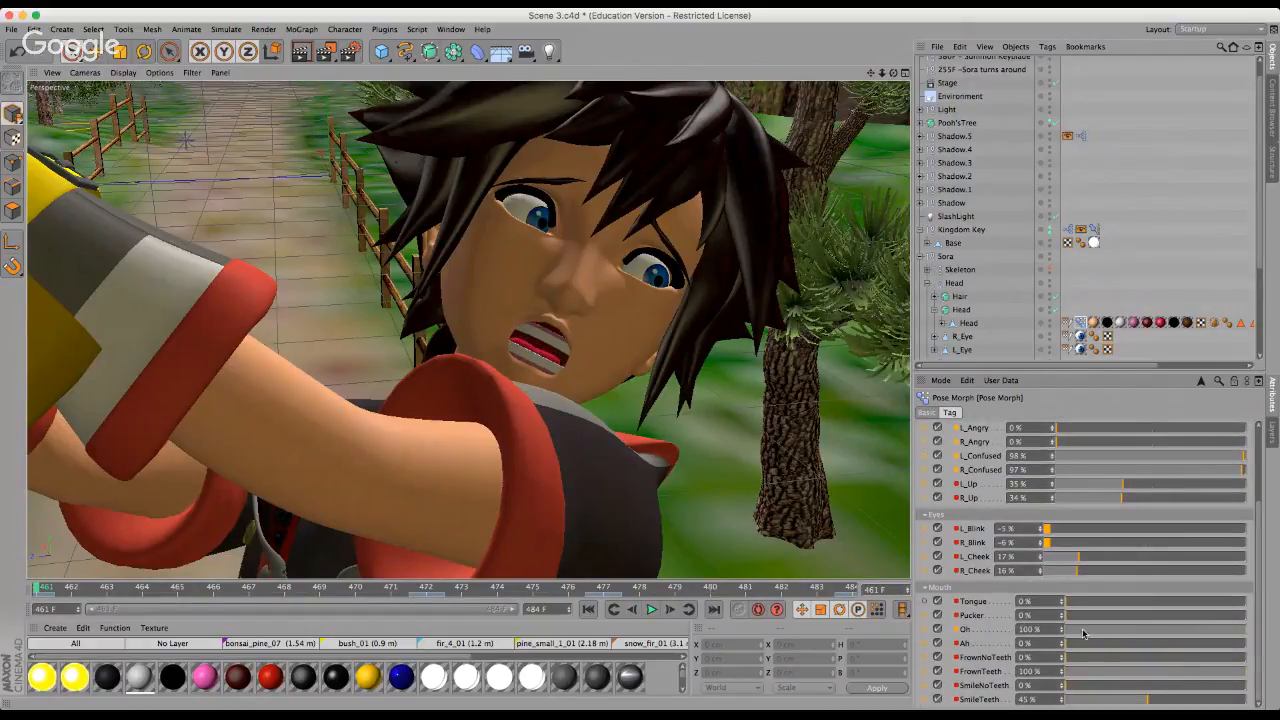
{"action": "left_click_drag", "start_coordinate": [1107, 648], "coordinate": [1203, 648]}
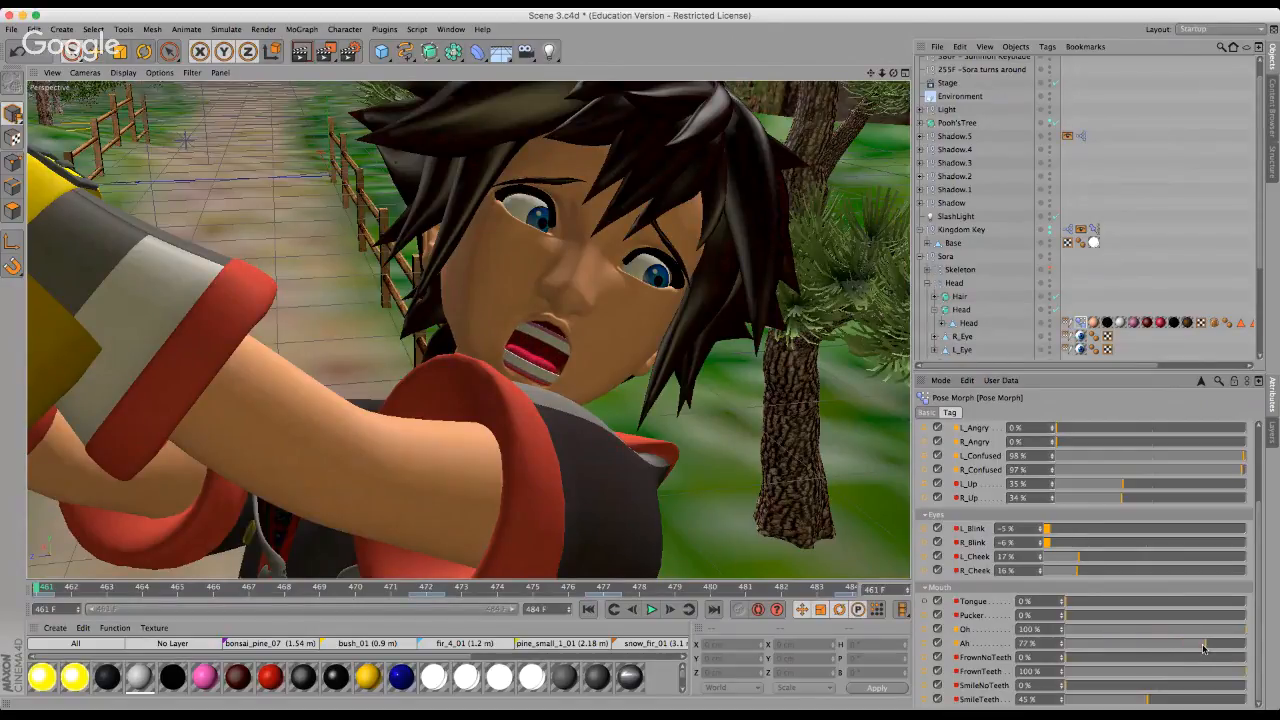
{"action": "left_click", "coordinate": [1175, 659]}
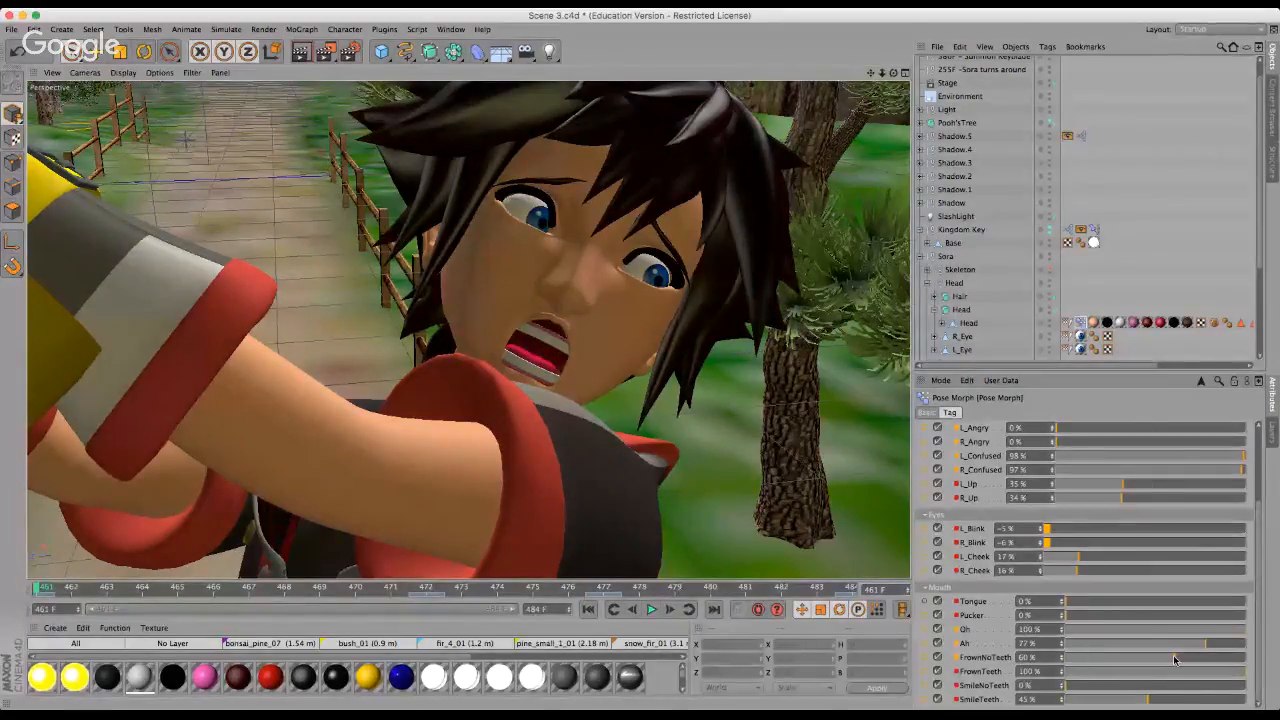
Set Sora's Tongue morph to 94% and the Pucker morph to 62%.
{"action": "left_click", "coordinate": [1157, 601]}
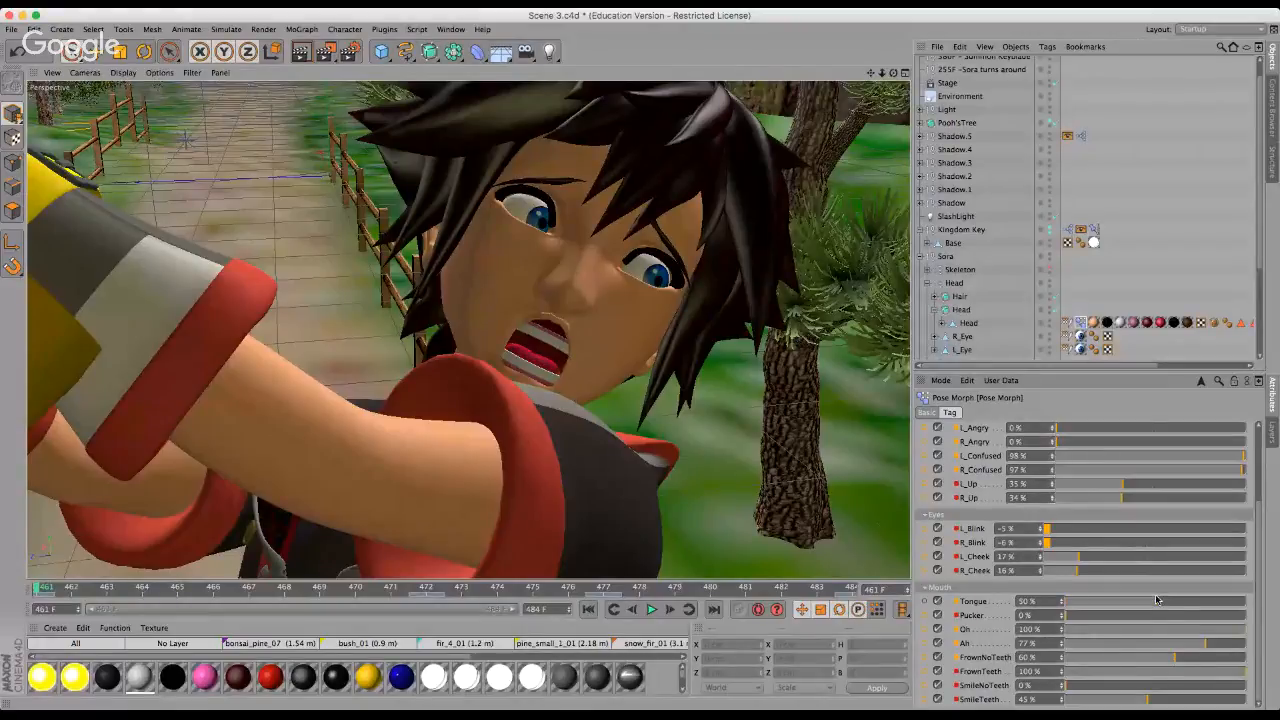
{"action": "left_click", "coordinate": [1234, 601]}
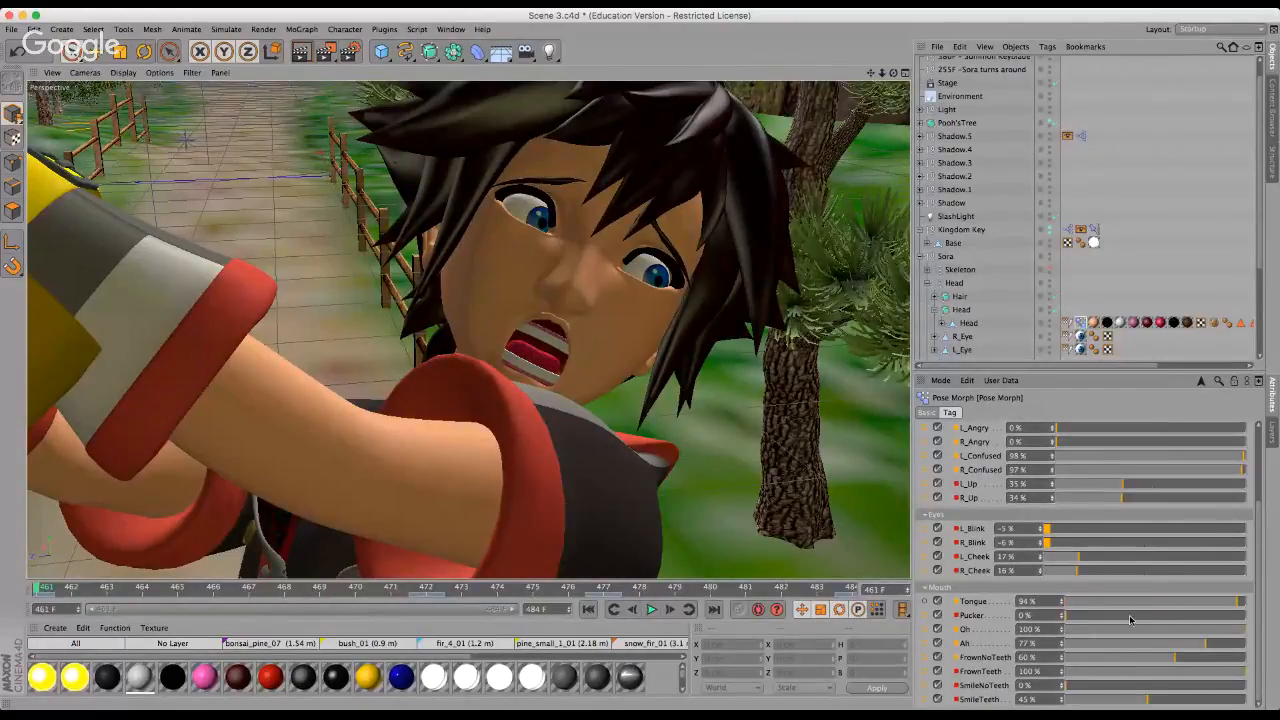
{"action": "left_click", "coordinate": [1130, 618]}
{"action": "left_click", "coordinate": [1178, 618]}
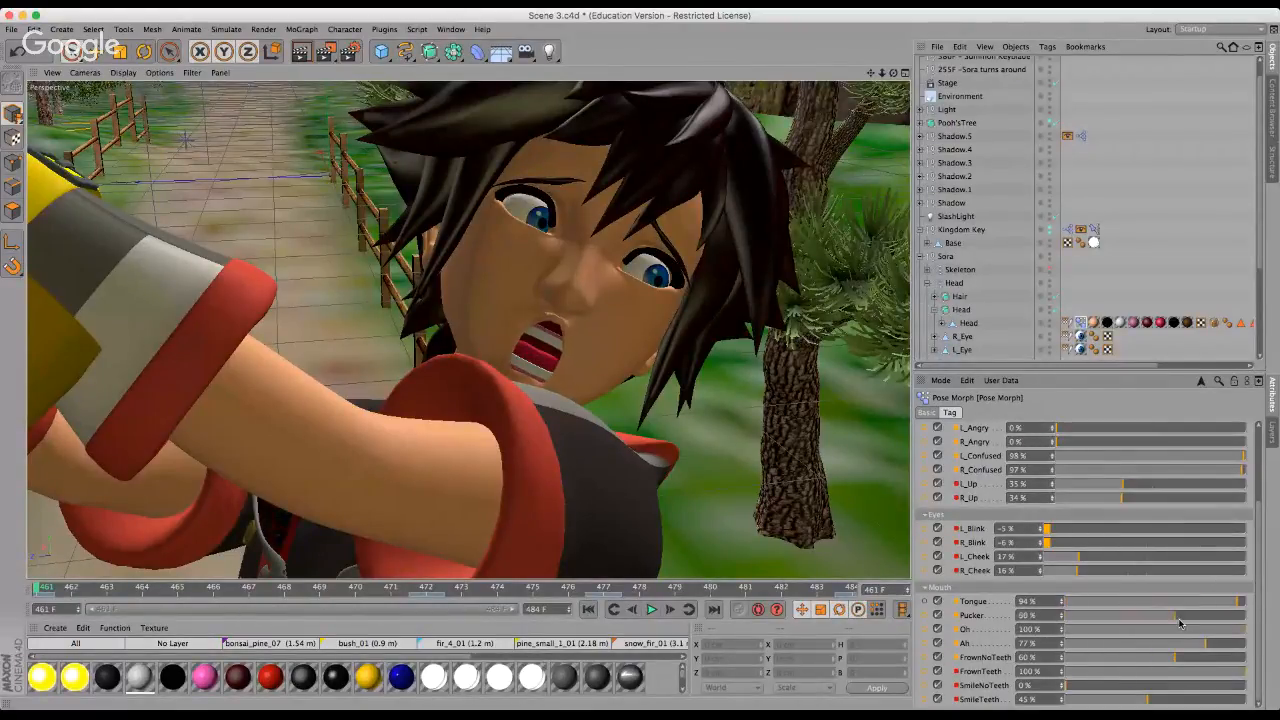
{"action": "left_click", "coordinate": [1178, 617]}
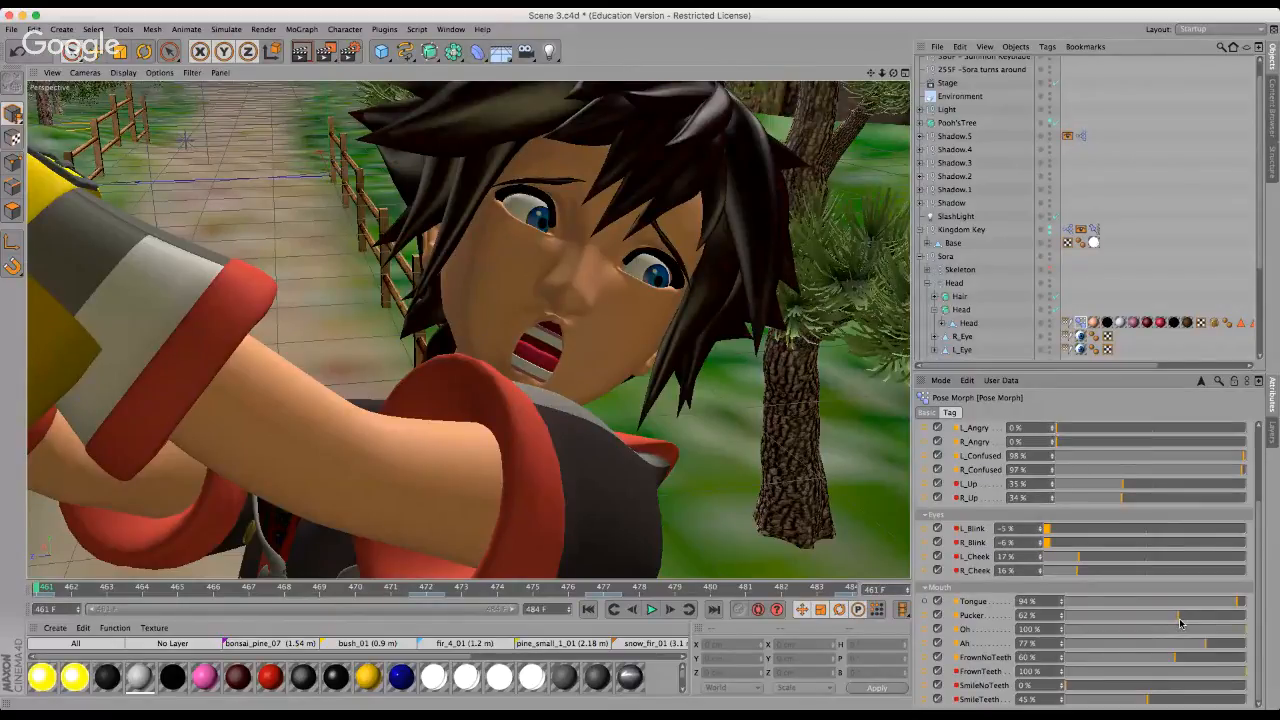
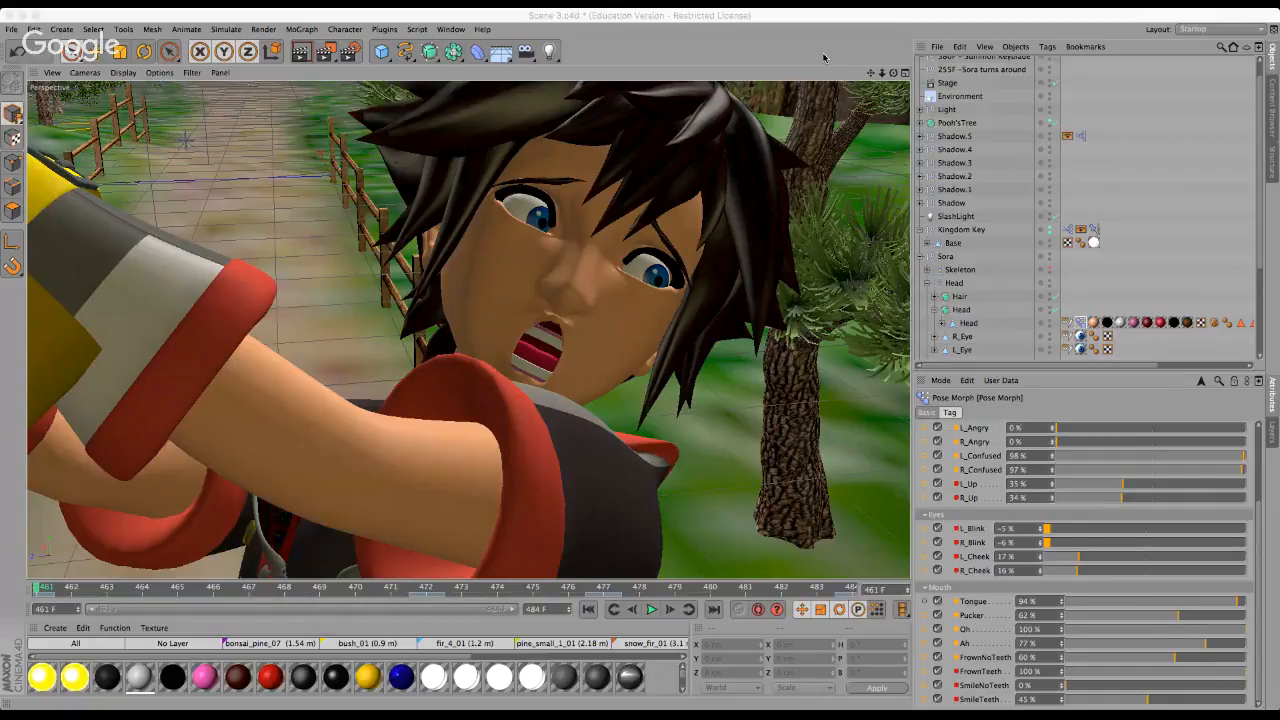
Pull the view back from Sora's face and orbit around the full figures of Sora and Pooh on the path.
{"action": "scroll", "coordinate": [776, 230], "scroll_direction": "down", "scroll_amount": 2}
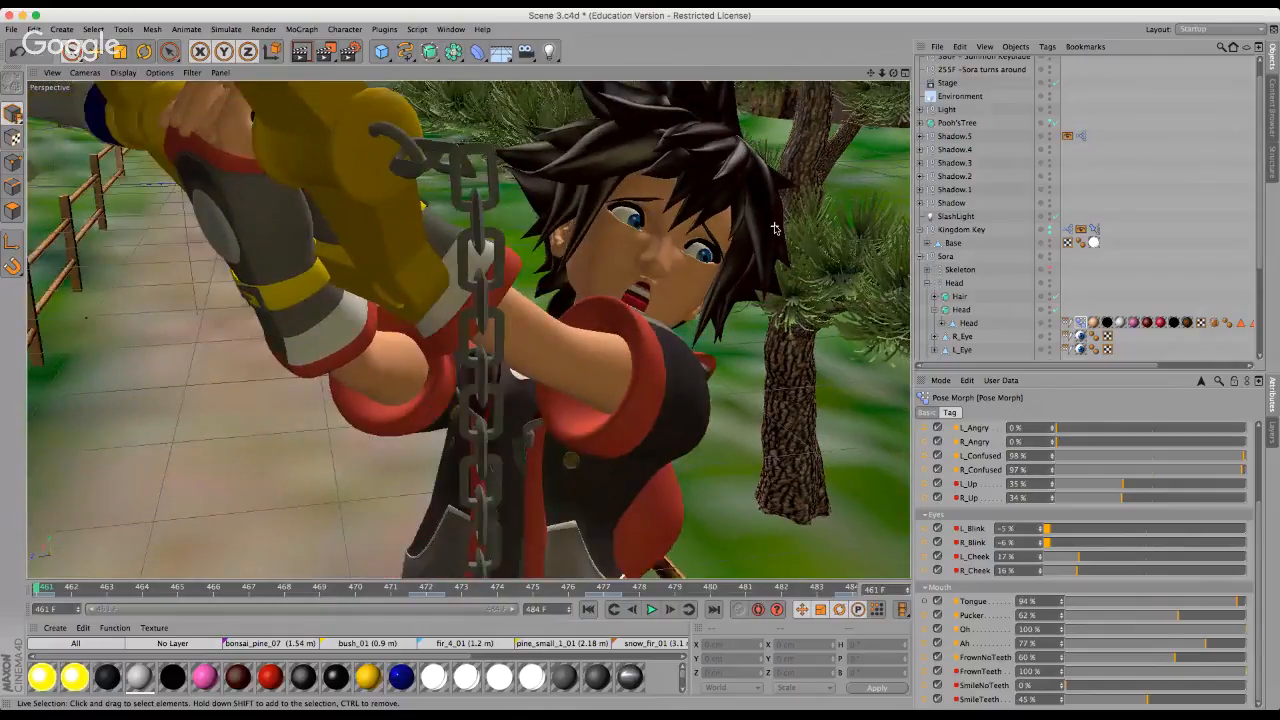
{"action": "scroll", "coordinate": [775, 229], "scroll_direction": "down", "scroll_amount": 5}
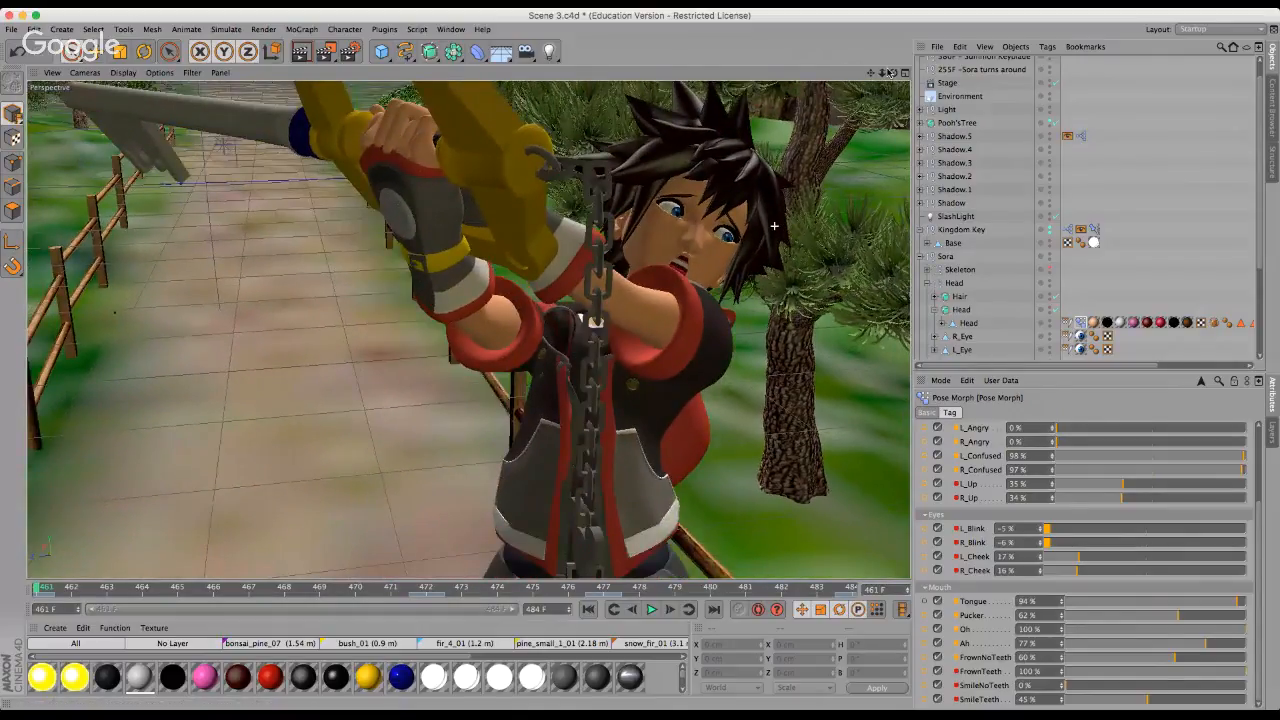
{"action": "left_click_drag", "start_coordinate": [882, 73], "coordinate": [640, 362]}
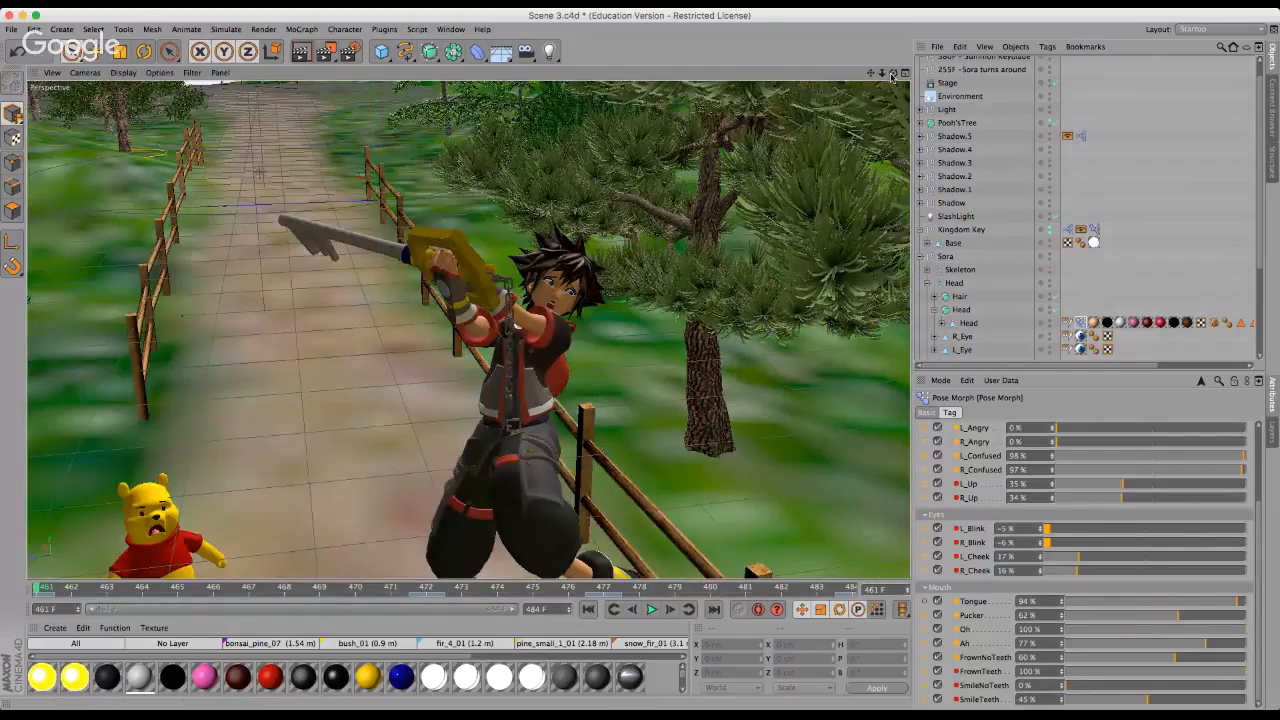
{"action": "mouse_move", "coordinate": [893, 78]}
{"action": "left_mouse_down"}
{"action": "mouse_move", "coordinate": [640, 362]}
{"action": "mouse_move", "coordinate": [873, 78]}
{"action": "left_mouse_up"}
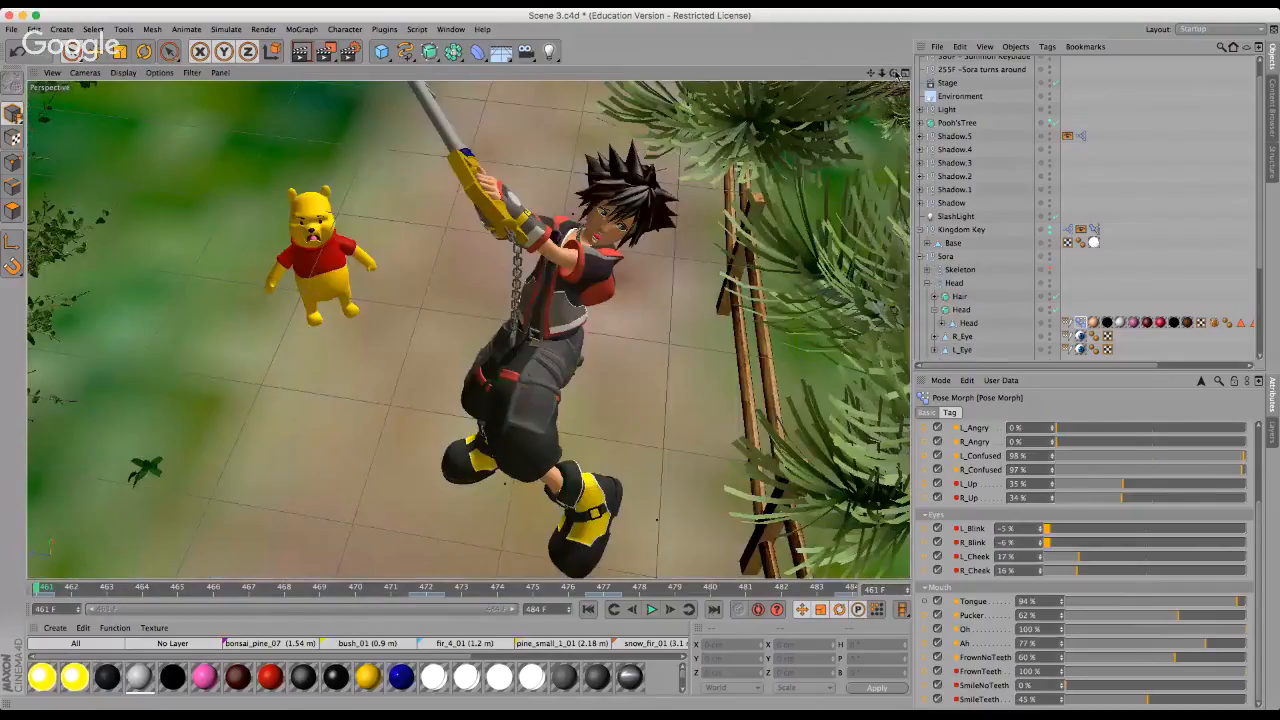
{"action": "mouse_move", "coordinate": [895, 74]}
{"action": "left_mouse_down"}
{"action": "mouse_move", "coordinate": [643, 363]}
{"action": "mouse_move", "coordinate": [872, 74]}
{"action": "left_mouse_up"}
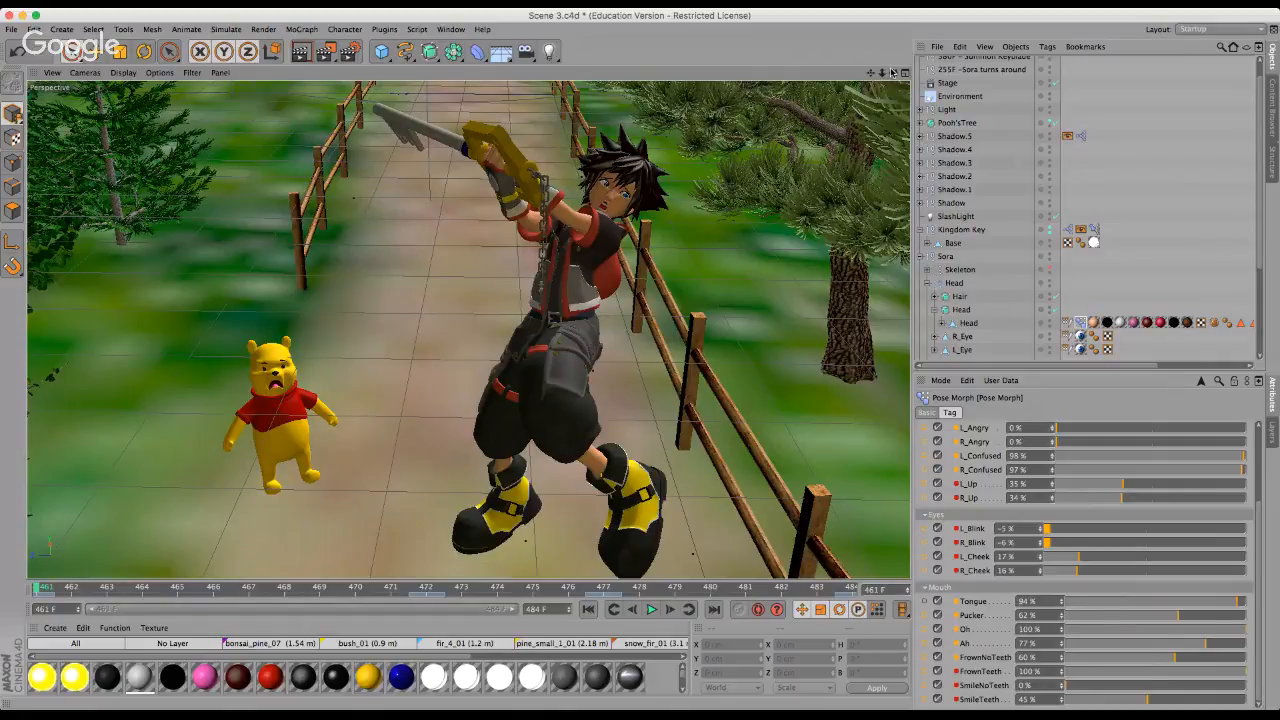
{"action": "left_click_drag", "start_coordinate": [893, 73], "coordinate": [642, 363]}
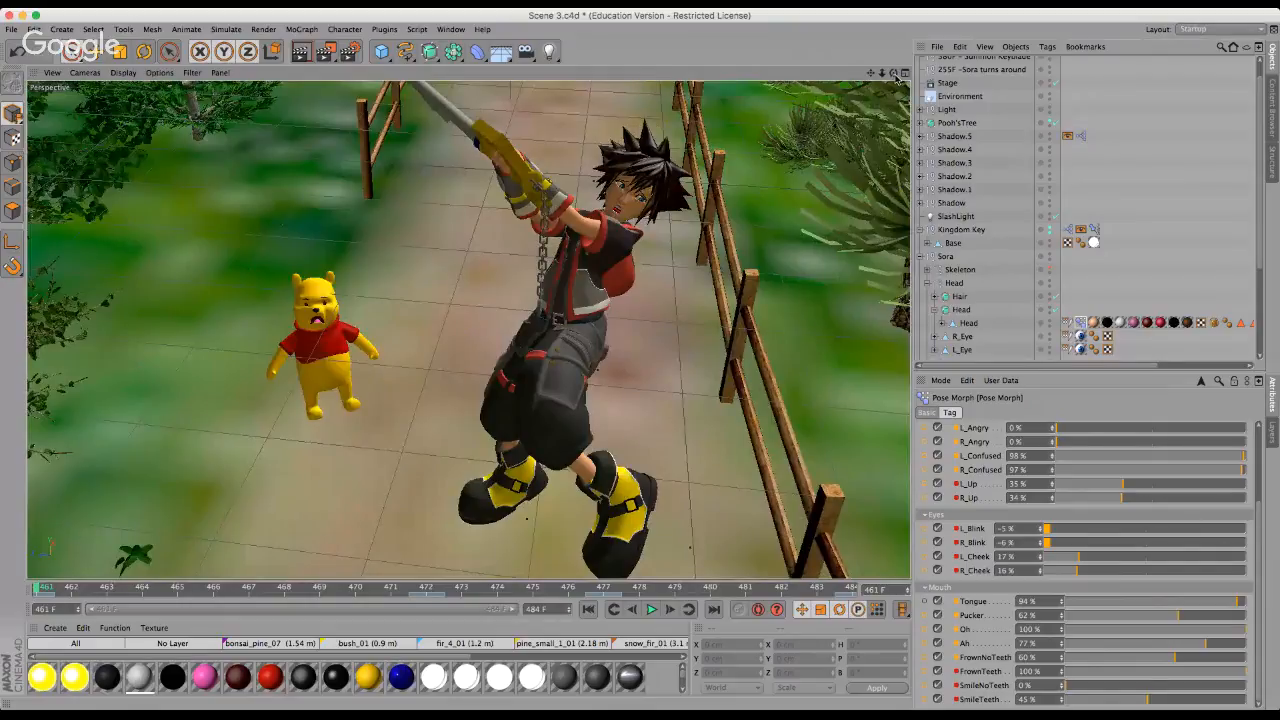
{"action": "left_click_drag", "start_coordinate": [894, 77], "coordinate": [894, 78]}
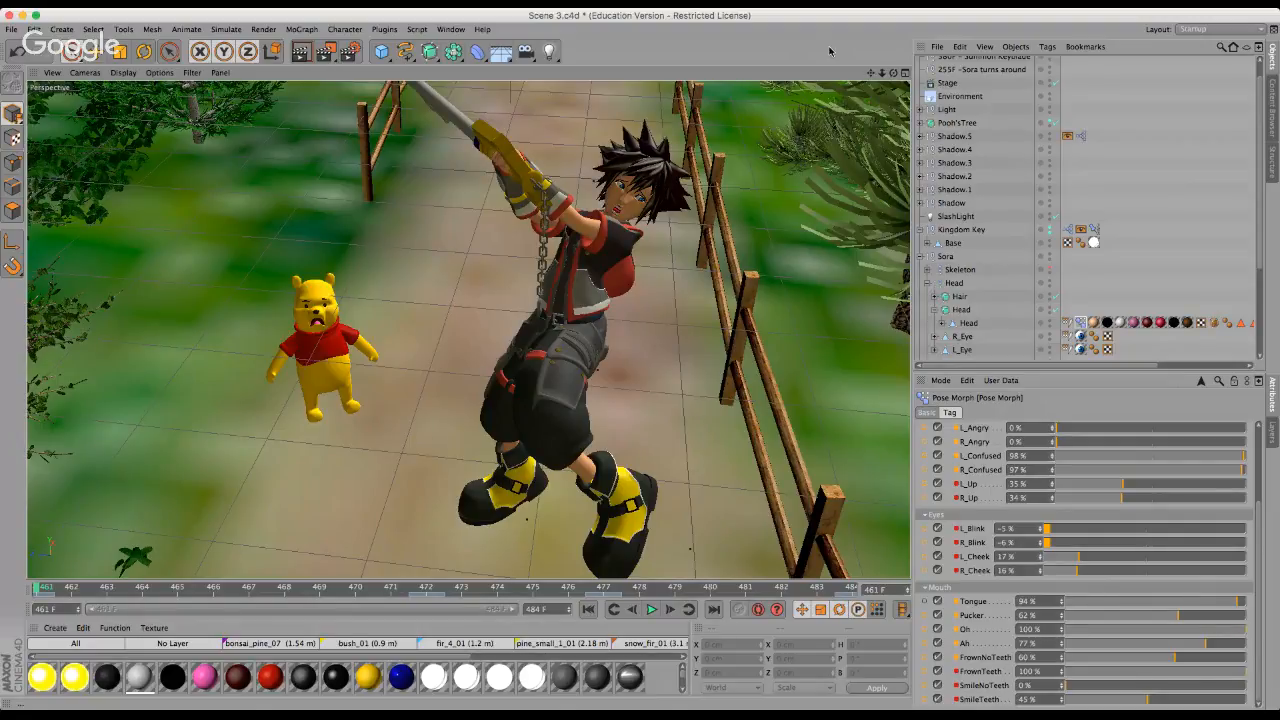
{"action": "left_click_drag", "start_coordinate": [681, 342], "coordinate": [643, 363], "text": "alt"}
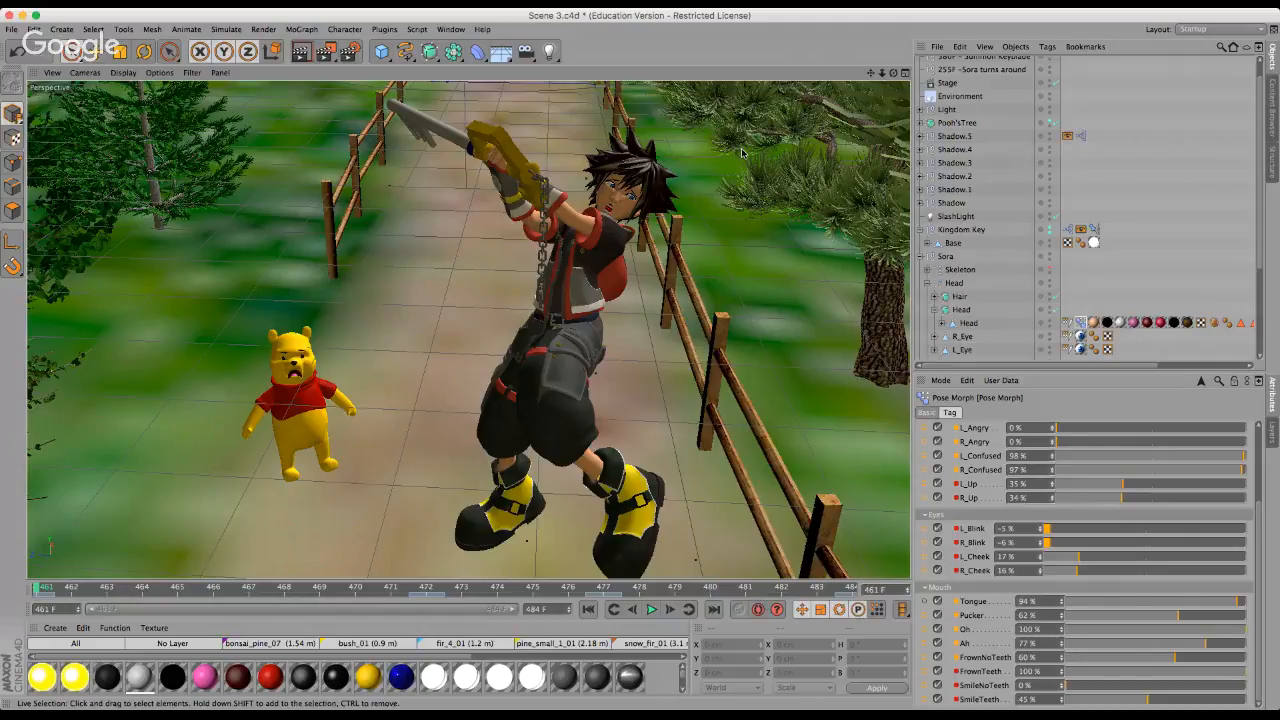
{"action": "left_click", "coordinate": [896, 89]}
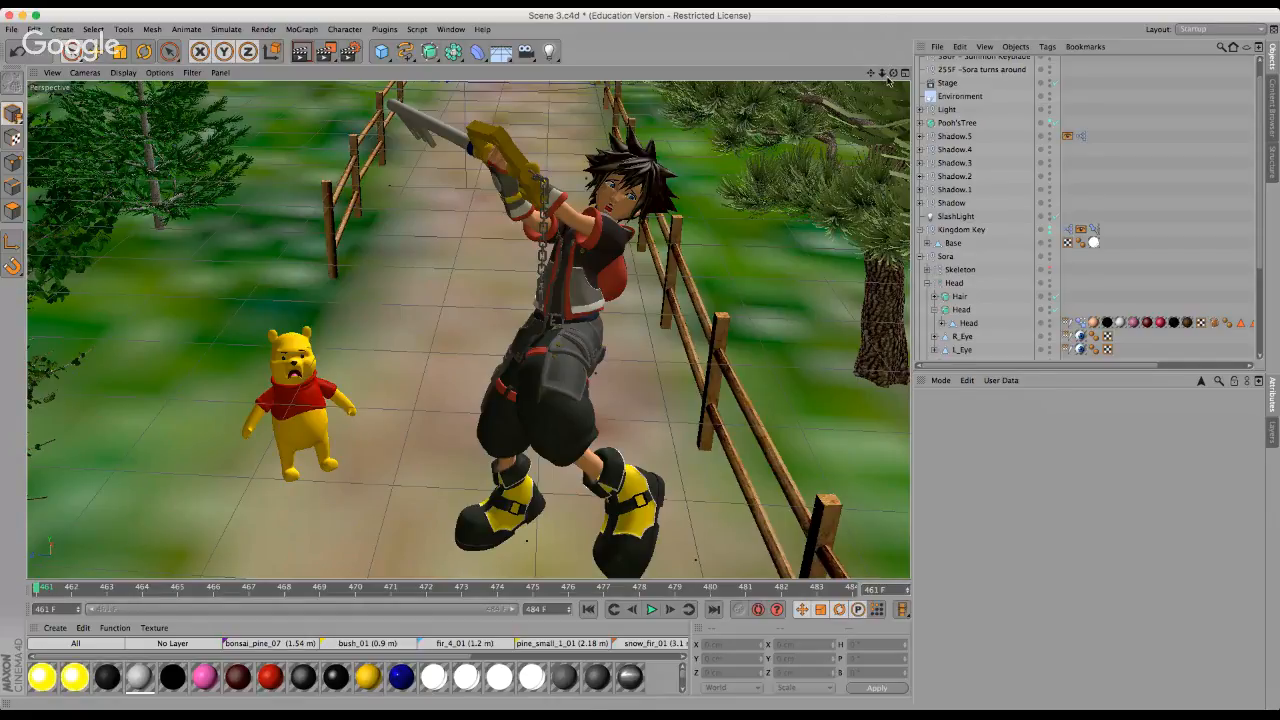
{"action": "left_click_drag", "start_coordinate": [636, 444], "coordinate": [512, 394], "text": "alt"}
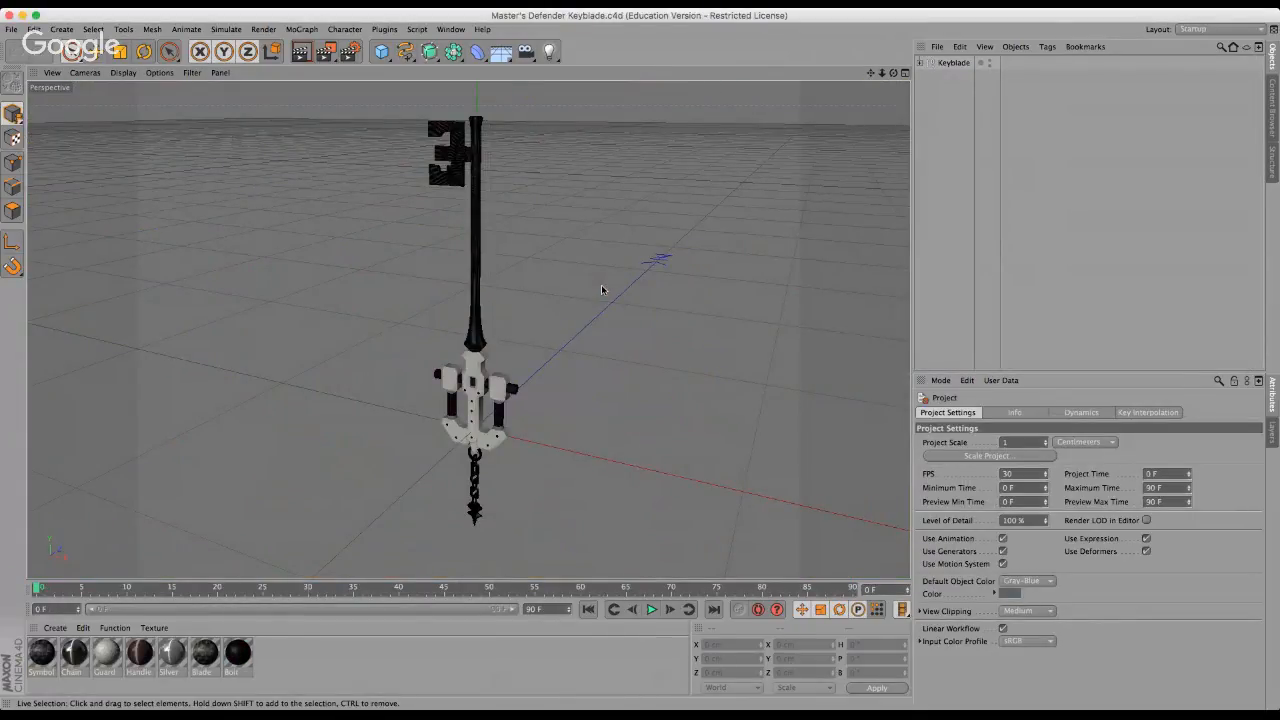
Examine the Master's Defender Keyblade model from blade to chain at close and full-length distances.
{"action": "scroll", "coordinate": [408, 235], "scroll_direction": "up", "scroll_amount": 3}
{"action": "scroll", "coordinate": [408, 235], "scroll_direction": "down", "scroll_amount": 3}
{"action": "scroll", "coordinate": [408, 235], "scroll_direction": "up", "scroll_amount": 3}
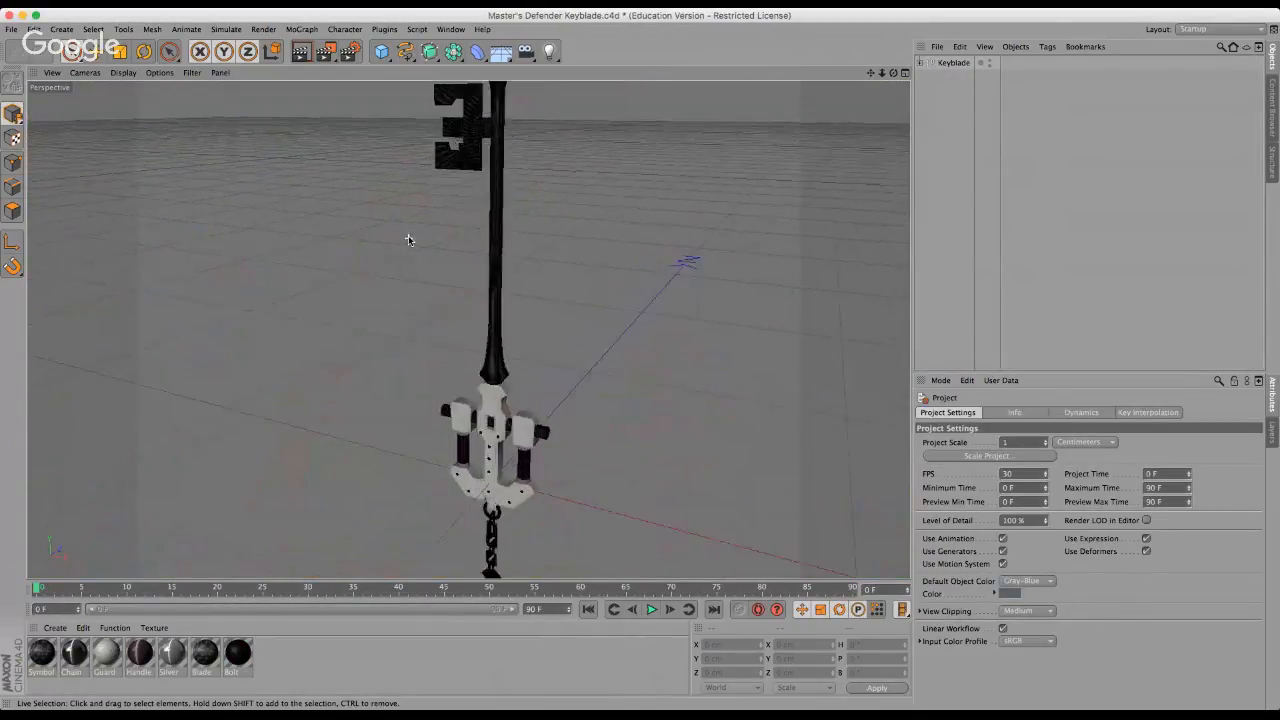
{"action": "scroll", "coordinate": [508, 307], "scroll_direction": "down", "scroll_amount": 3}
{"action": "scroll", "coordinate": [508, 307], "scroll_direction": "up", "scroll_amount": 1}
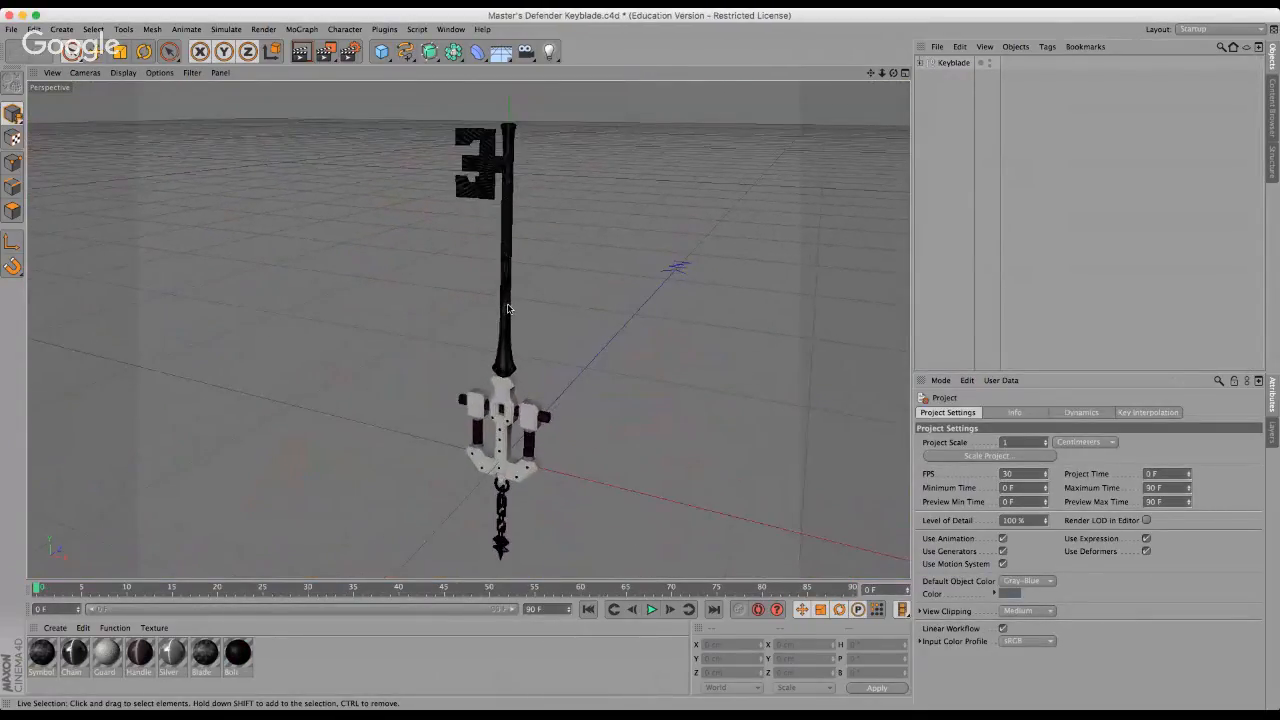
{"action": "scroll", "coordinate": [565, 288], "scroll_direction": "up", "scroll_amount": 1}
{"action": "scroll", "coordinate": [600, 310], "scroll_direction": "up", "scroll_amount": 1}
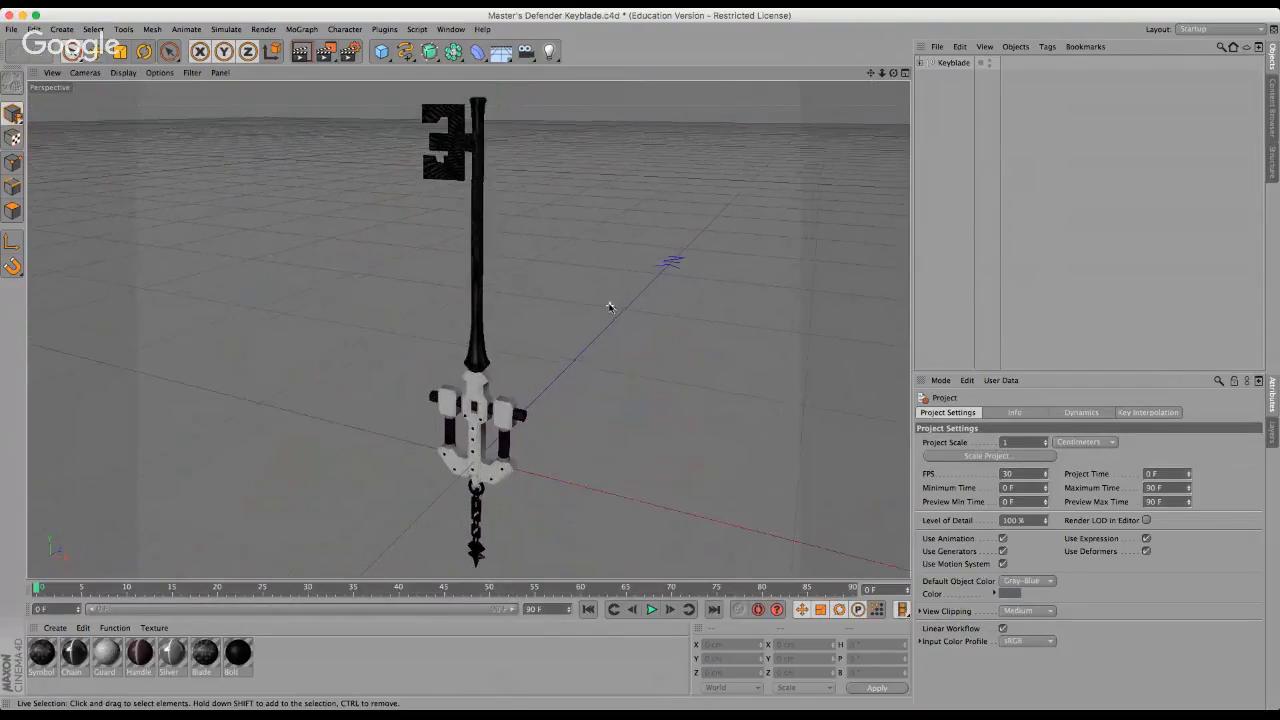
{"action": "scroll", "coordinate": [560, 294], "scroll_direction": "down", "scroll_amount": 1}
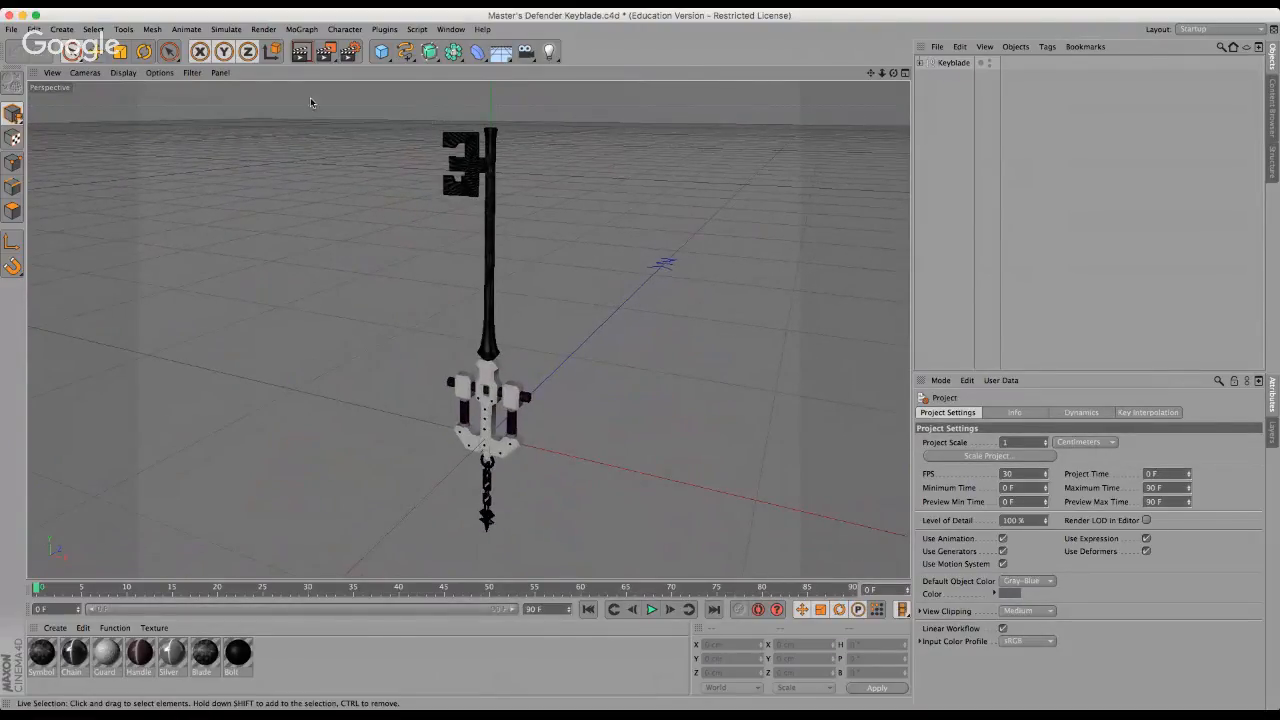
Select all seven keyblade materials, from Symbol to Bolt.
{"action": "left_click", "coordinate": [291, 646]}
{"action": "key", "text": "super+a"}
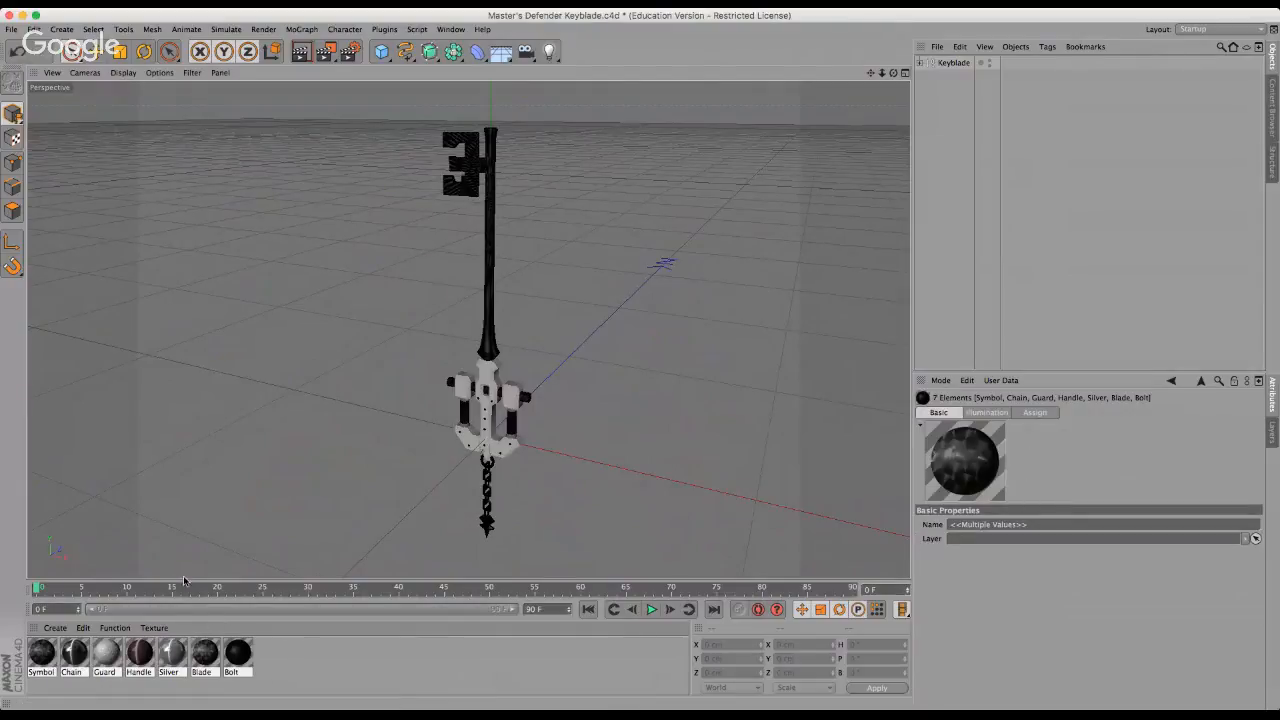
{"action": "left_click", "coordinate": [241, 654]}
{"action": "key", "text": "super+a"}
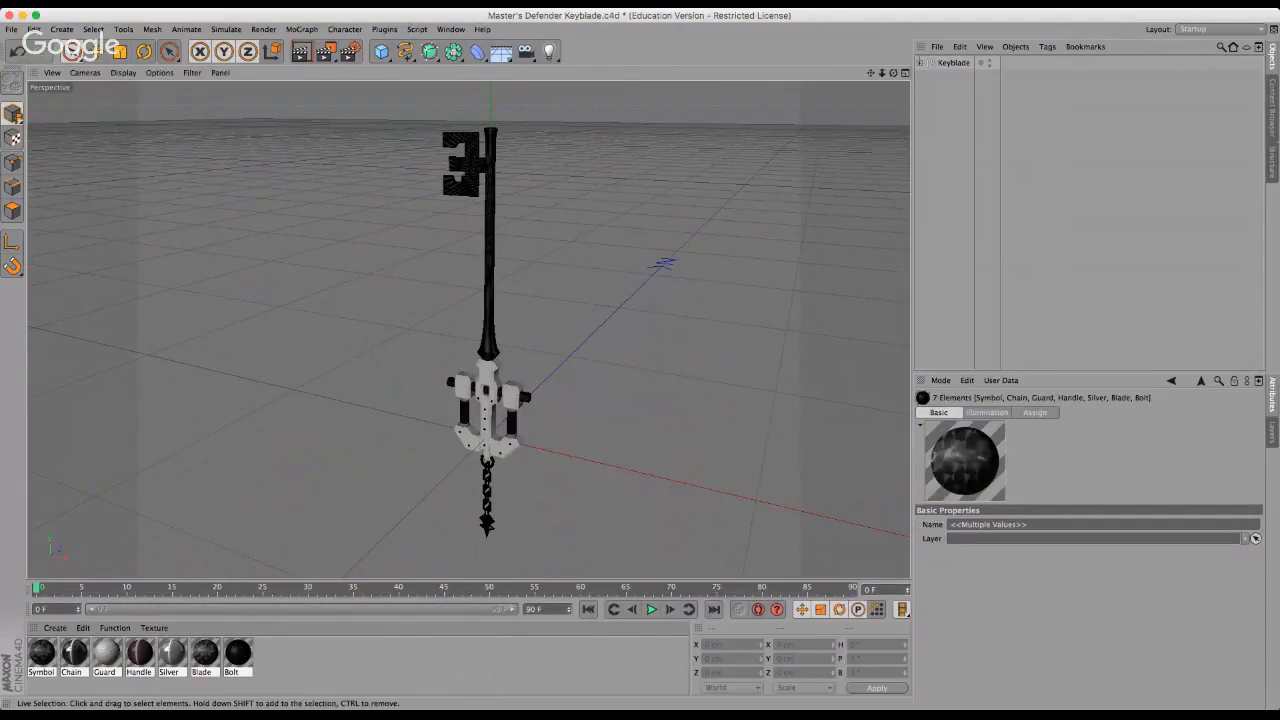
{"action": "key", "text": "super+Tab"}
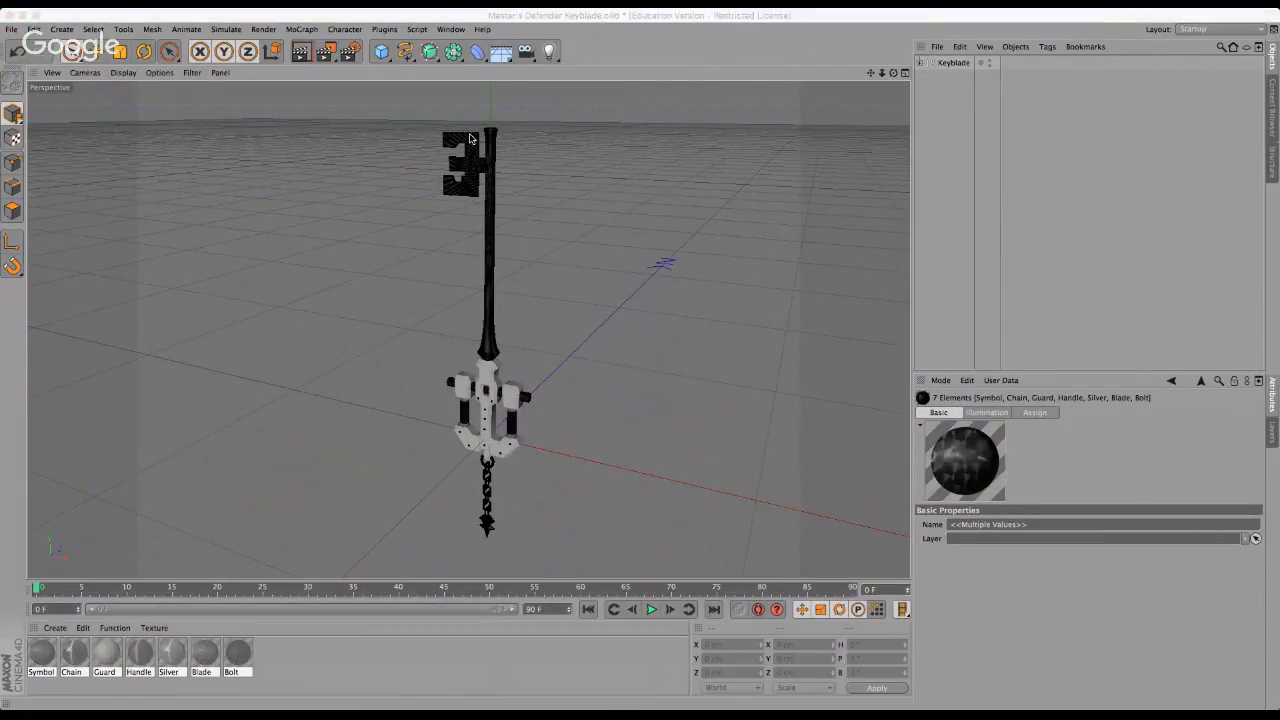
{"action": "left_click", "coordinate": [213, 82]}
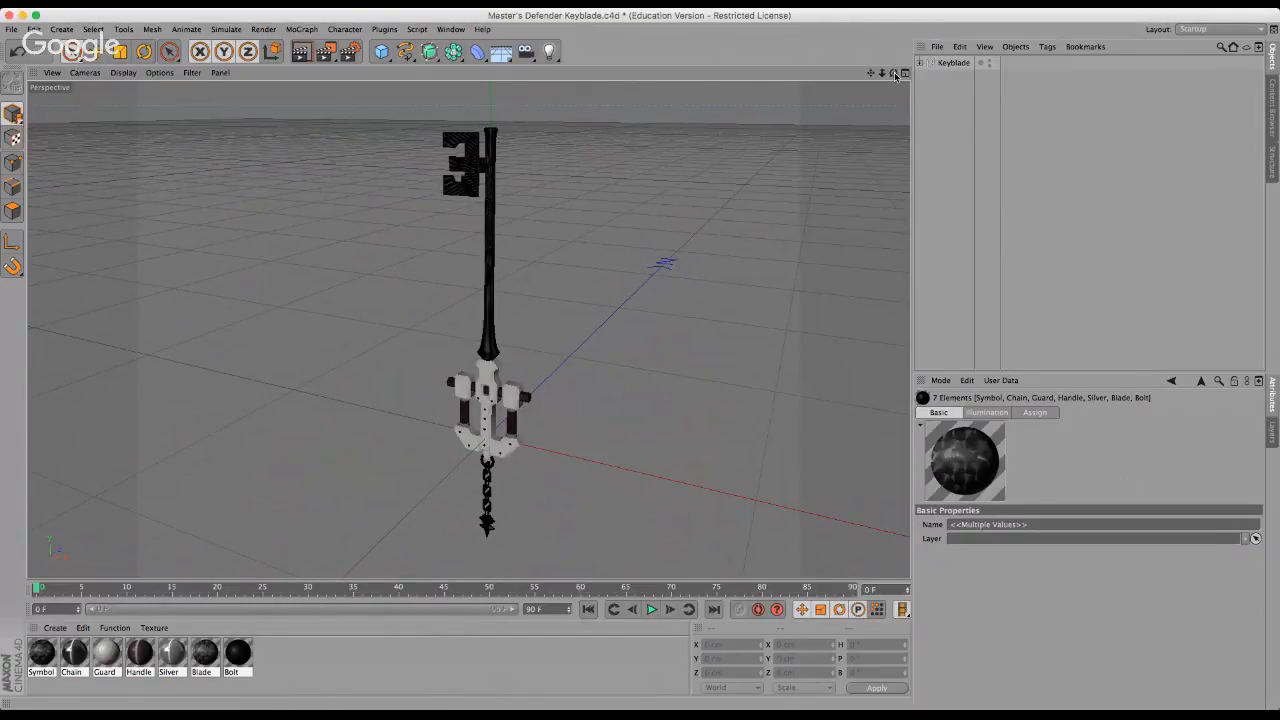
Orbit around the keyblade to inspect its guard, handle and blade from both sides and from above.
{"action": "left_click_drag", "start_coordinate": [387, 196], "coordinate": [642, 362], "text": "alt"}
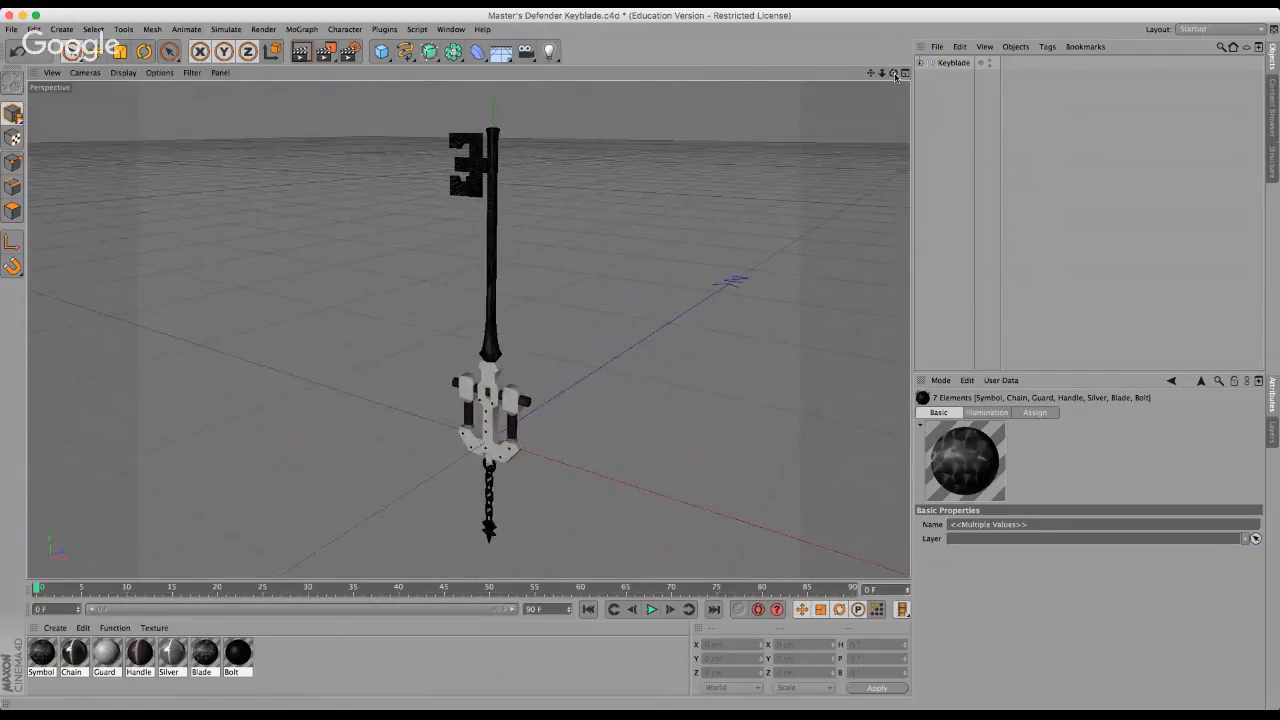
{"action": "left_click_drag", "start_coordinate": [894, 74], "coordinate": [895, 80]}
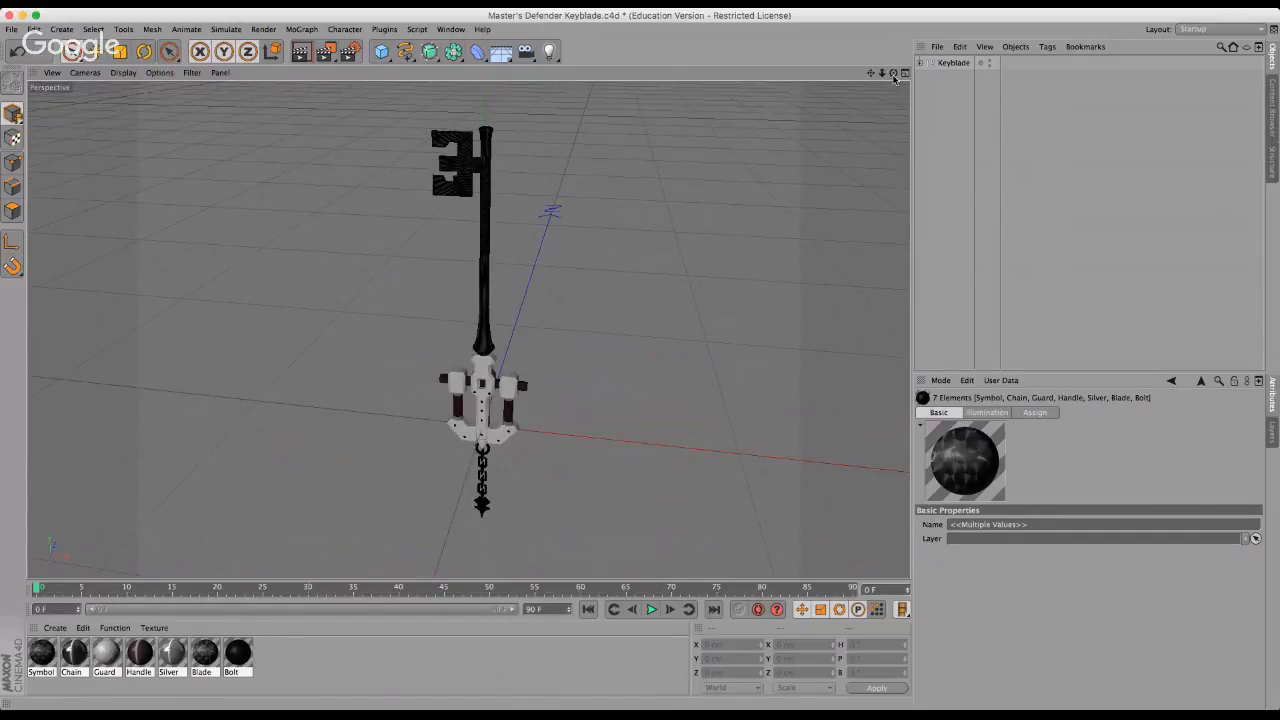
{"action": "left_click_drag", "start_coordinate": [642, 362], "coordinate": [642, 362], "text": "alt"}
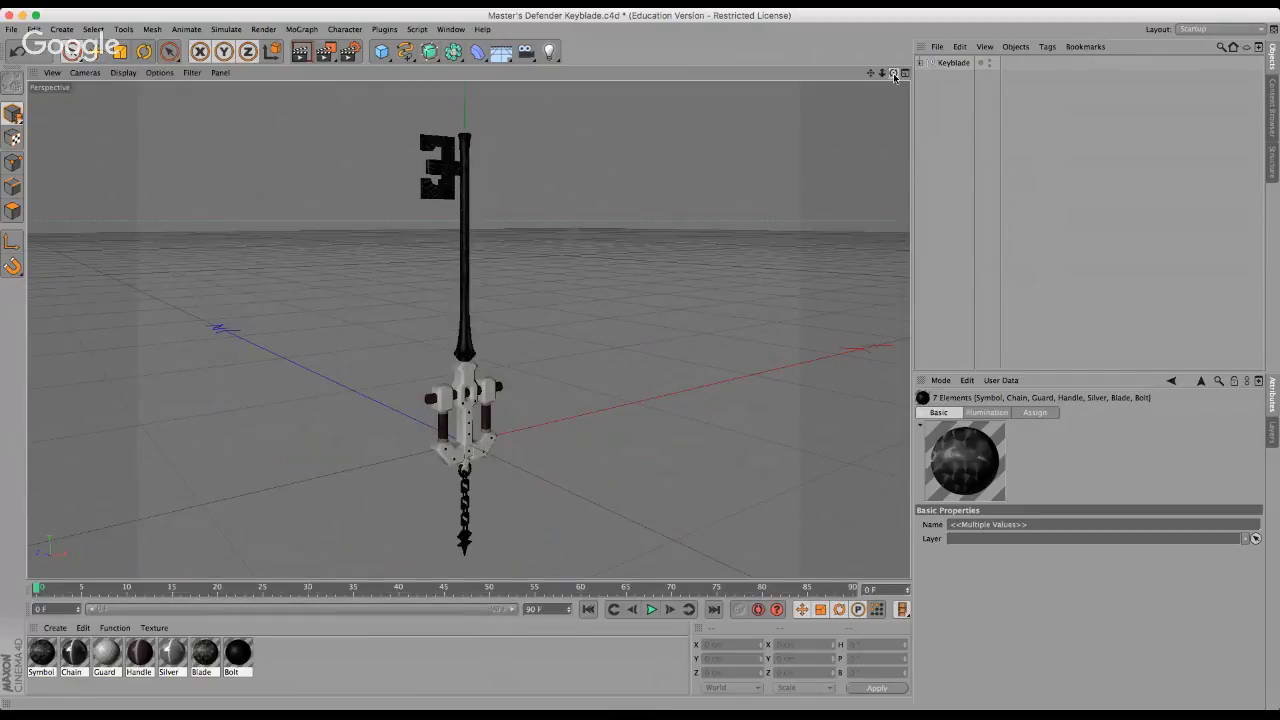
{"action": "left_click_drag", "start_coordinate": [894, 75], "coordinate": [894, 76]}
{"action": "scroll", "coordinate": [393, 379], "scroll_direction": "up", "scroll_amount": 2}
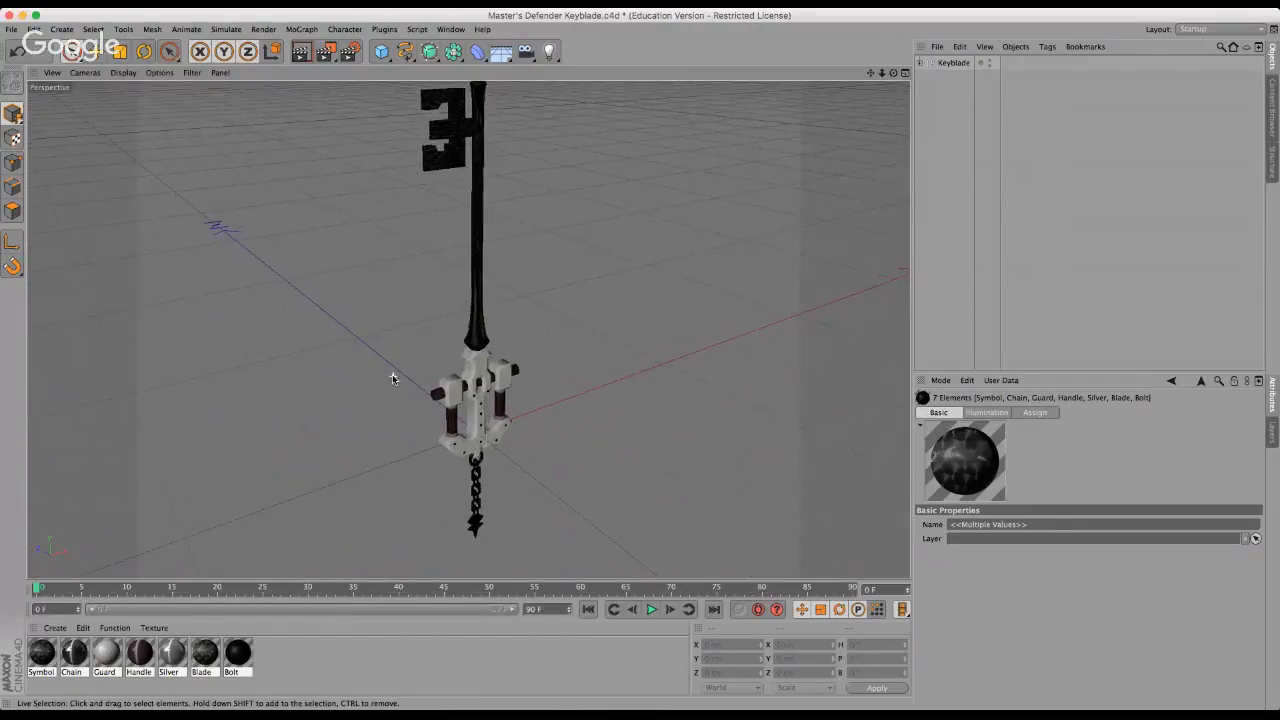
{"action": "scroll", "coordinate": [393, 379], "scroll_direction": "down", "scroll_amount": 2}
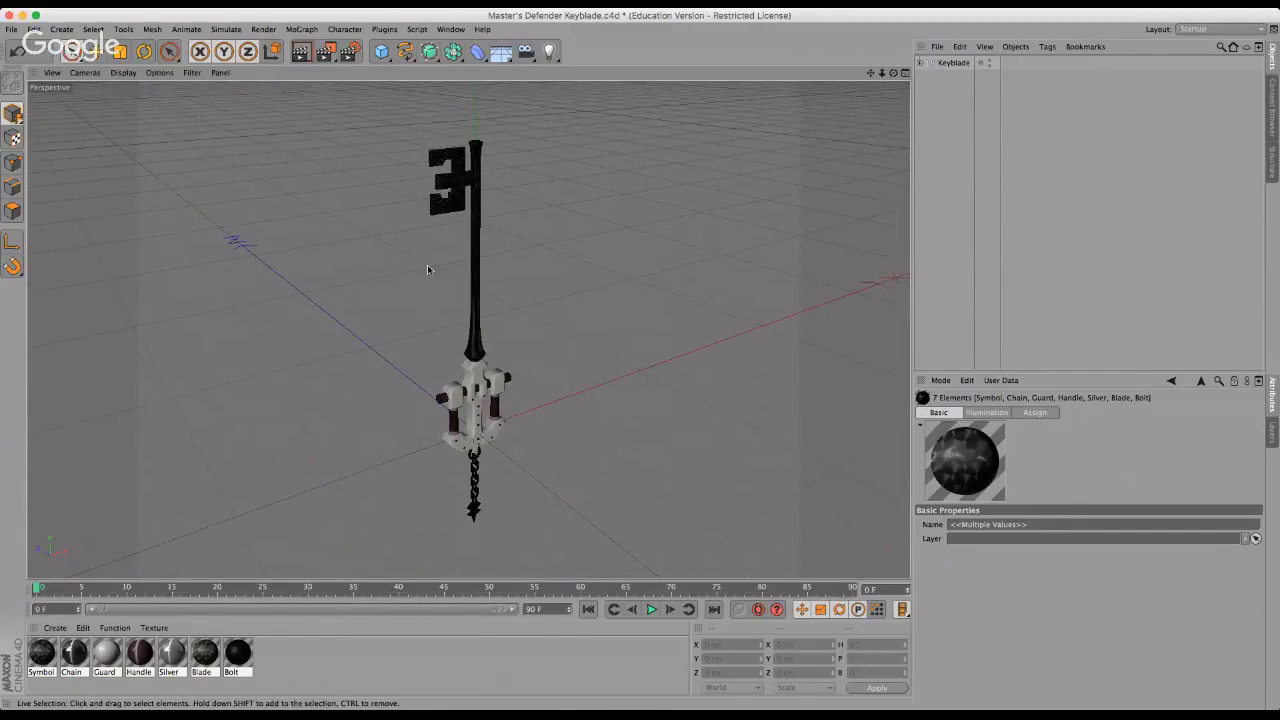
Inspect the whole Master's Defender Keyblade, moving nearer and farther to compare its blade, guard and chain.
{"action": "scroll", "coordinate": [427, 265], "scroll_direction": "up", "scroll_amount": 1}
{"action": "scroll", "coordinate": [569, 361], "scroll_direction": "down", "scroll_amount": 1}
{"action": "scroll", "coordinate": [569, 365], "scroll_direction": "up", "scroll_amount": 2}
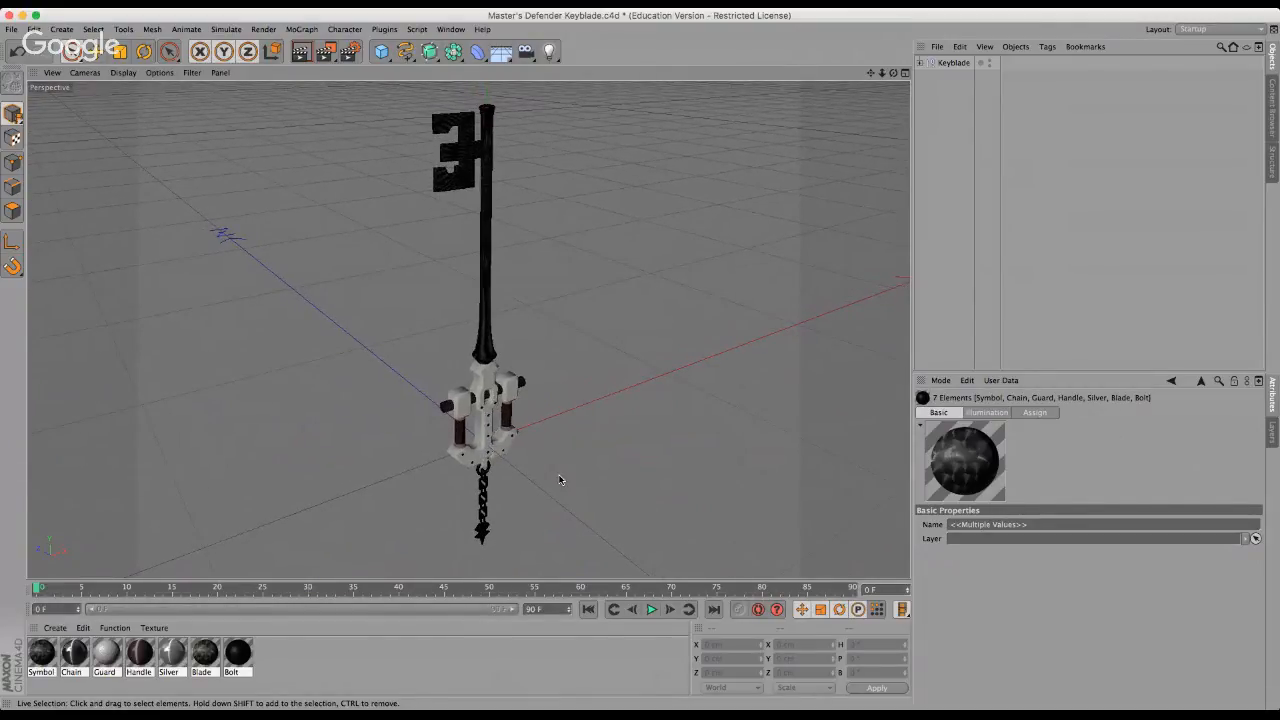
{"action": "scroll", "coordinate": [480, 331], "scroll_direction": "up", "scroll_amount": 1}
{"action": "scroll", "coordinate": [492, 385], "scroll_direction": "down", "scroll_amount": 1}
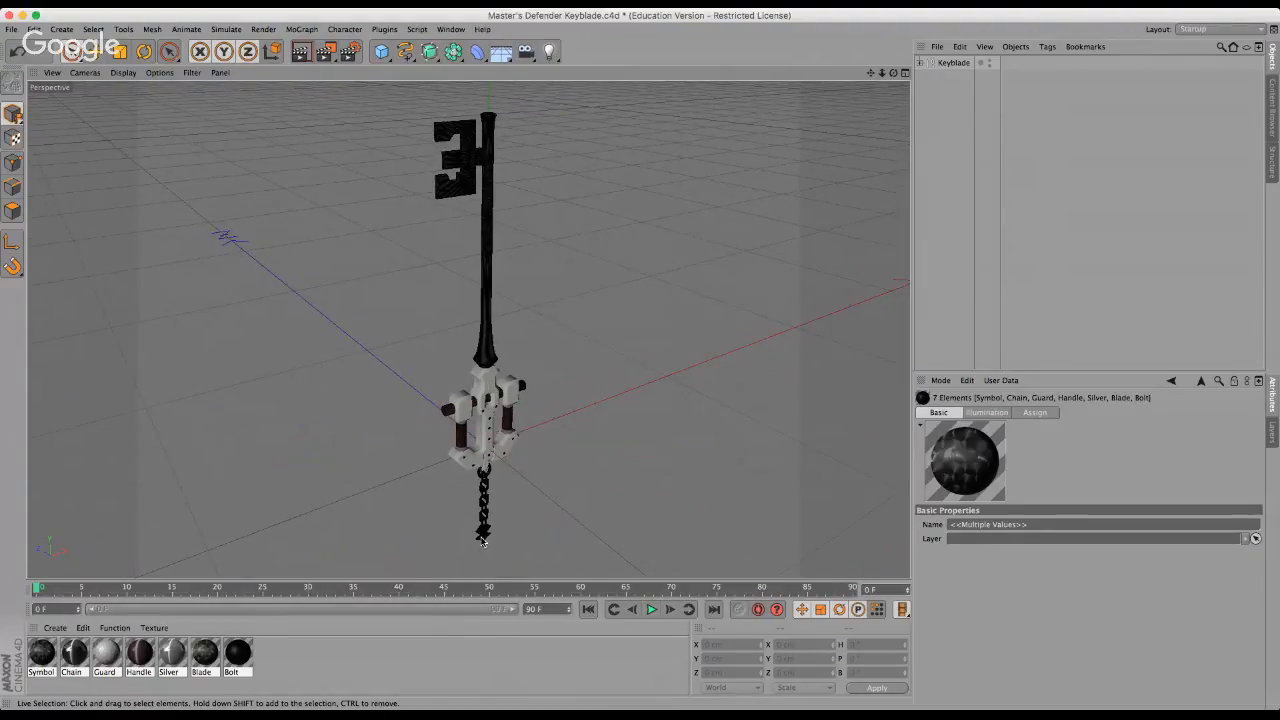
{"action": "scroll", "coordinate": [483, 538], "scroll_direction": "down", "scroll_amount": 1}
{"action": "scroll", "coordinate": [480, 468], "scroll_direction": "up", "scroll_amount": 1}
{"action": "scroll", "coordinate": [480, 468], "scroll_direction": "up", "scroll_amount": 1}
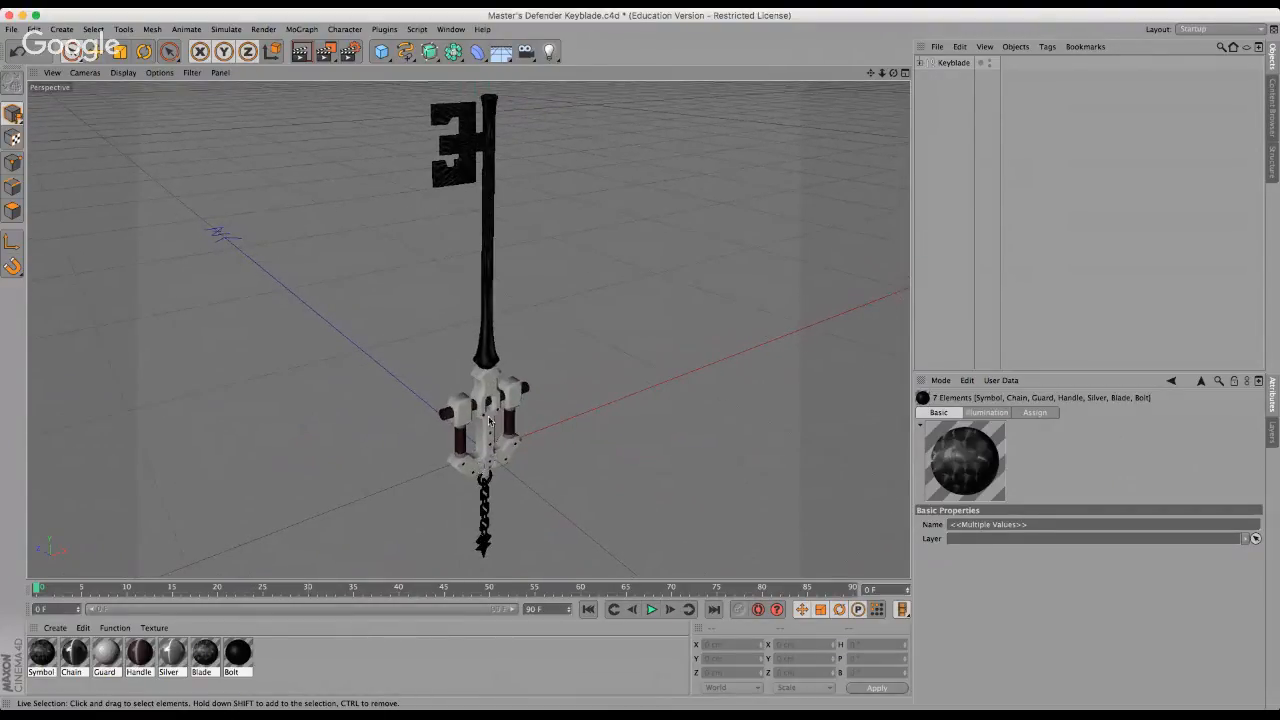
{"action": "scroll", "coordinate": [492, 418], "scroll_direction": "down", "scroll_amount": 2}
{"action": "scroll", "coordinate": [488, 395], "scroll_direction": "up", "scroll_amount": 1}
{"action": "scroll", "coordinate": [488, 393], "scroll_direction": "up", "scroll_amount": 1}
{"action": "scroll", "coordinate": [491, 297], "scroll_direction": "down", "scroll_amount": 1}
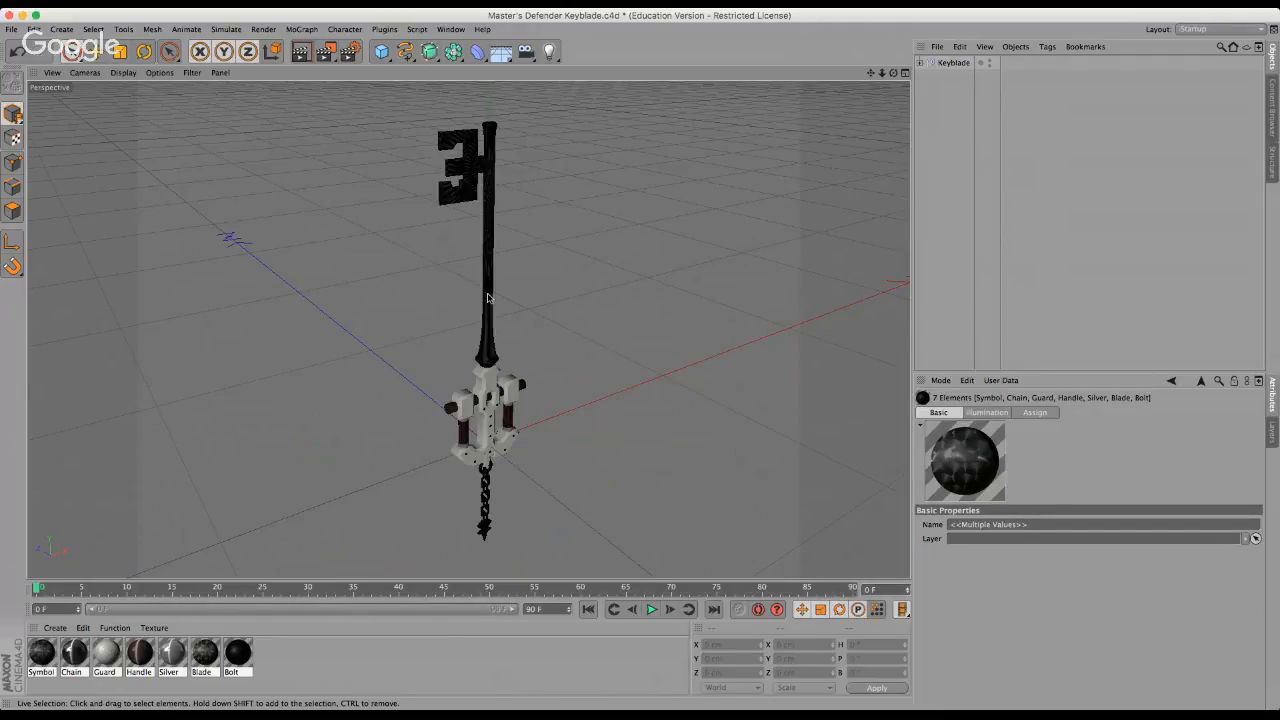
{"action": "scroll", "coordinate": [488, 298], "scroll_direction": "down", "scroll_amount": 1}
{"action": "scroll", "coordinate": [488, 297], "scroll_direction": "up", "scroll_amount": 2}
{"action": "scroll", "coordinate": [488, 298], "scroll_direction": "down", "scroll_amount": 1}
{"action": "scroll", "coordinate": [488, 298], "scroll_direction": "up", "scroll_amount": 1}
{"action": "scroll", "coordinate": [488, 298], "scroll_direction": "down", "scroll_amount": 1}
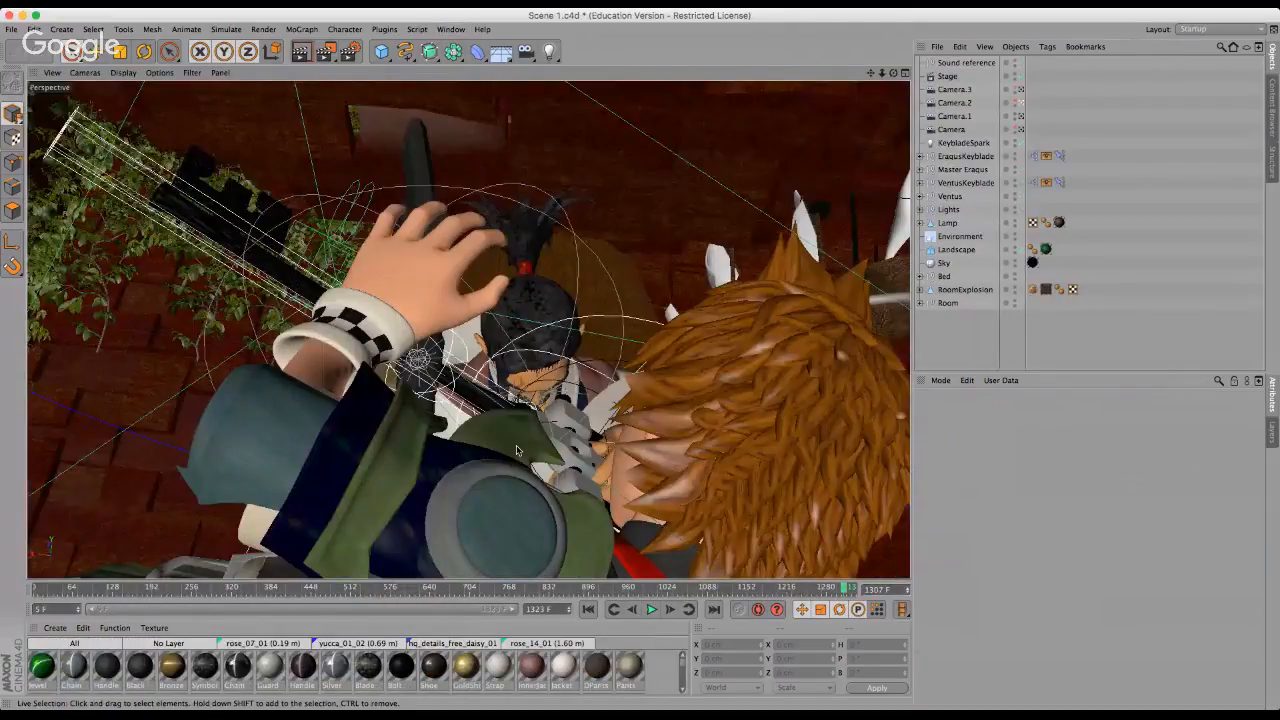
Switch to the Scene 3 project and orbit around Sora and Pooh on the path from several angles.
{"action": "left_click", "coordinate": [442, 31]}
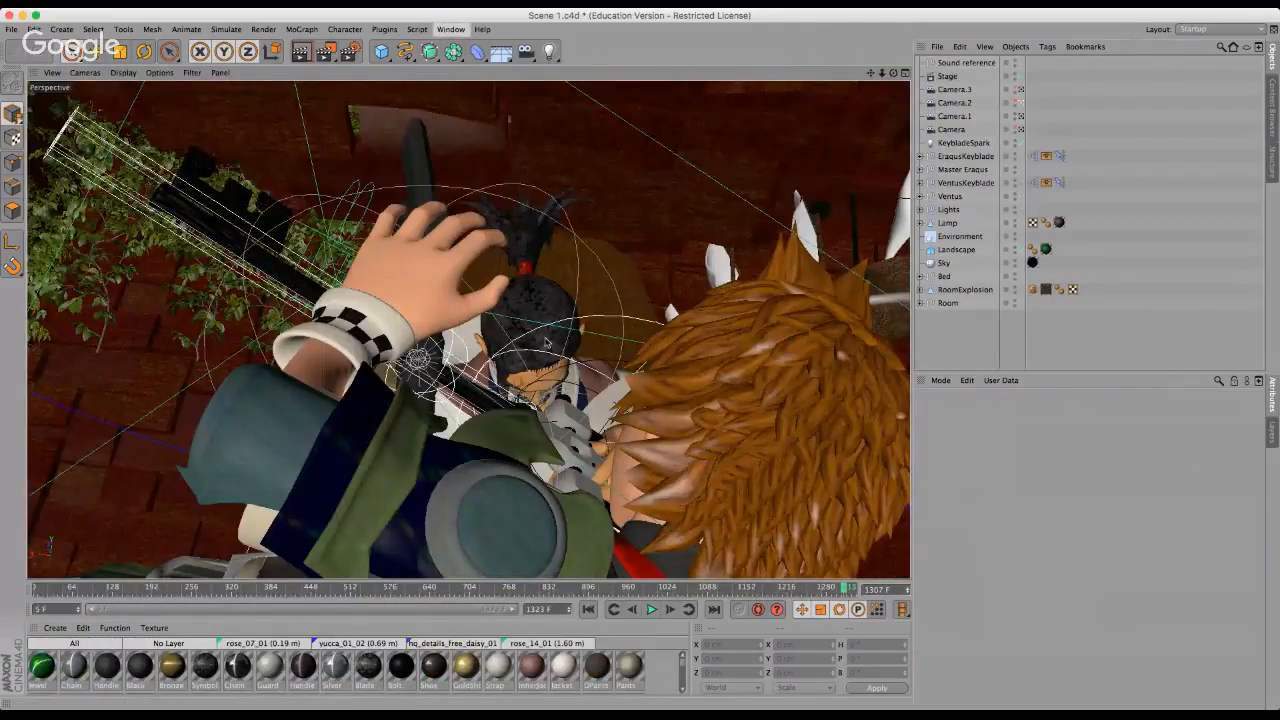
{"action": "left_click", "coordinate": [532, 507]}
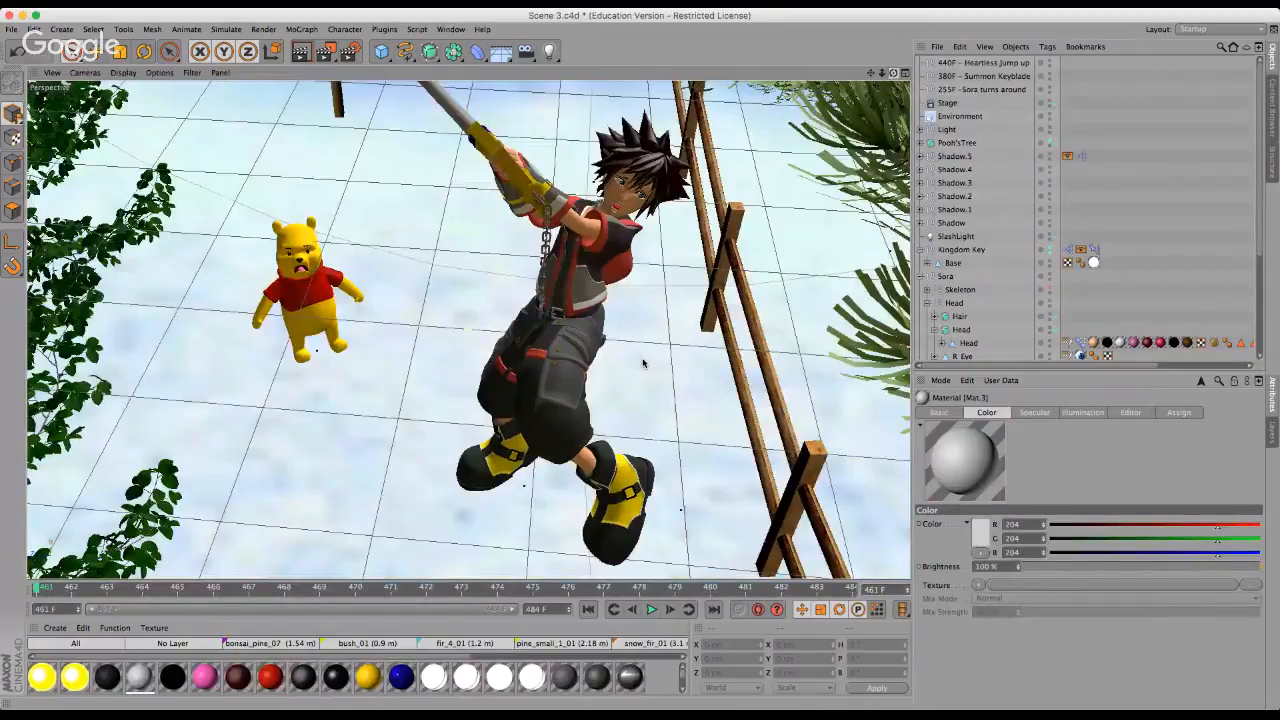
{"action": "left_click_drag", "start_coordinate": [893, 73], "coordinate": [895, 73]}
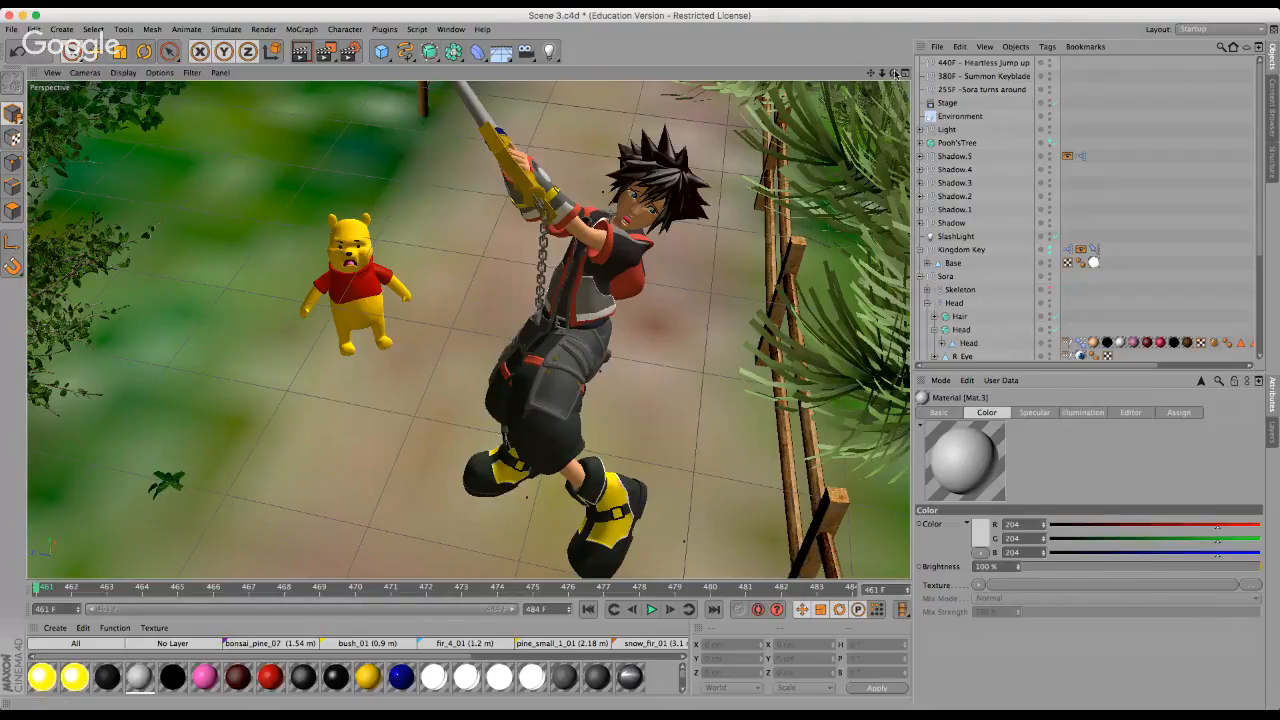
{"action": "left_click_drag", "start_coordinate": [896, 74], "coordinate": [869, 77]}
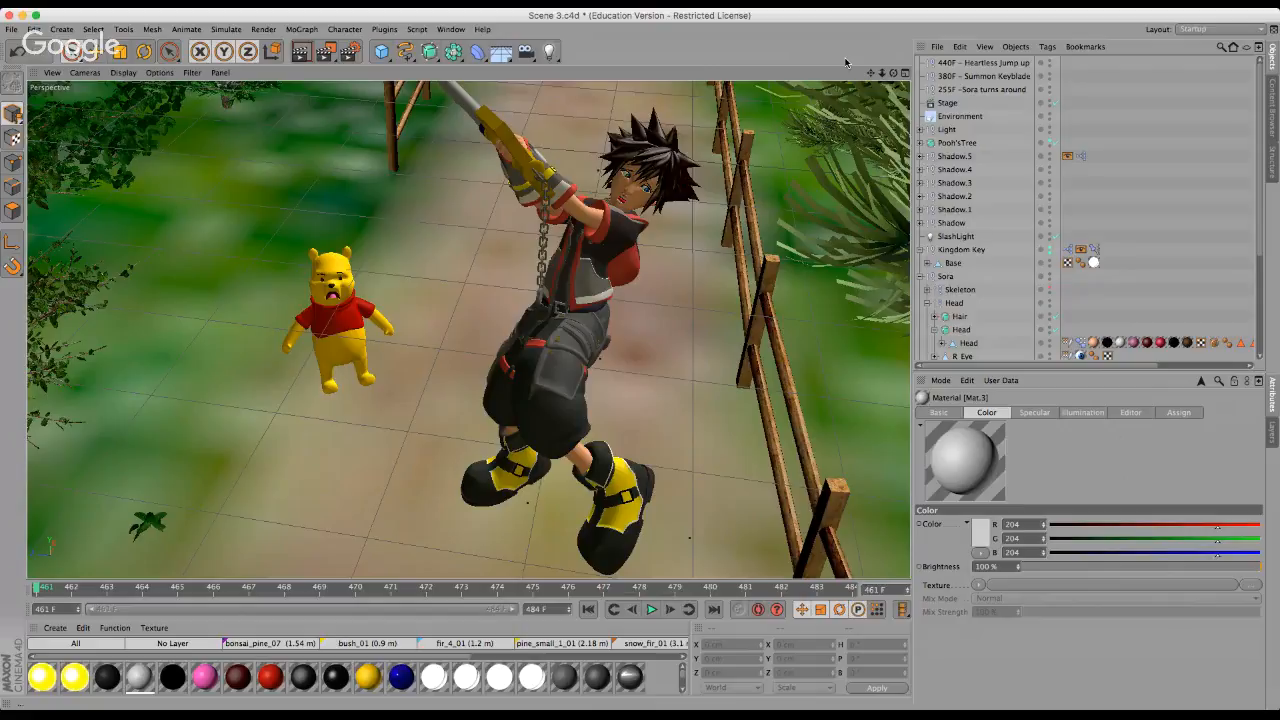
{"action": "mouse_move", "coordinate": [893, 73]}
{"action": "left_mouse_down"}
{"action": "mouse_move", "coordinate": [643, 361]}
{"action": "mouse_move", "coordinate": [662, 377]}
{"action": "mouse_move", "coordinate": [893, 73]}
{"action": "left_mouse_up"}
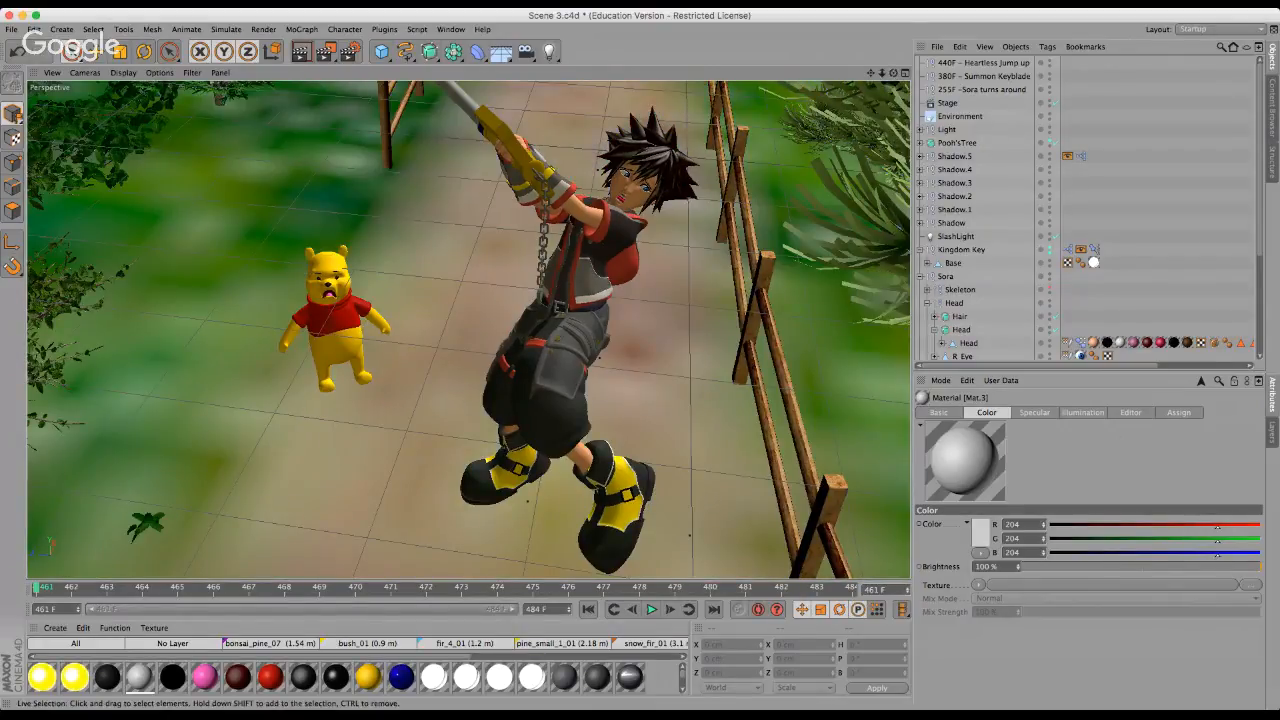
{"action": "left_click_drag", "start_coordinate": [893, 73], "coordinate": [643, 362]}
{"action": "key", "text": "super+shift+z"}
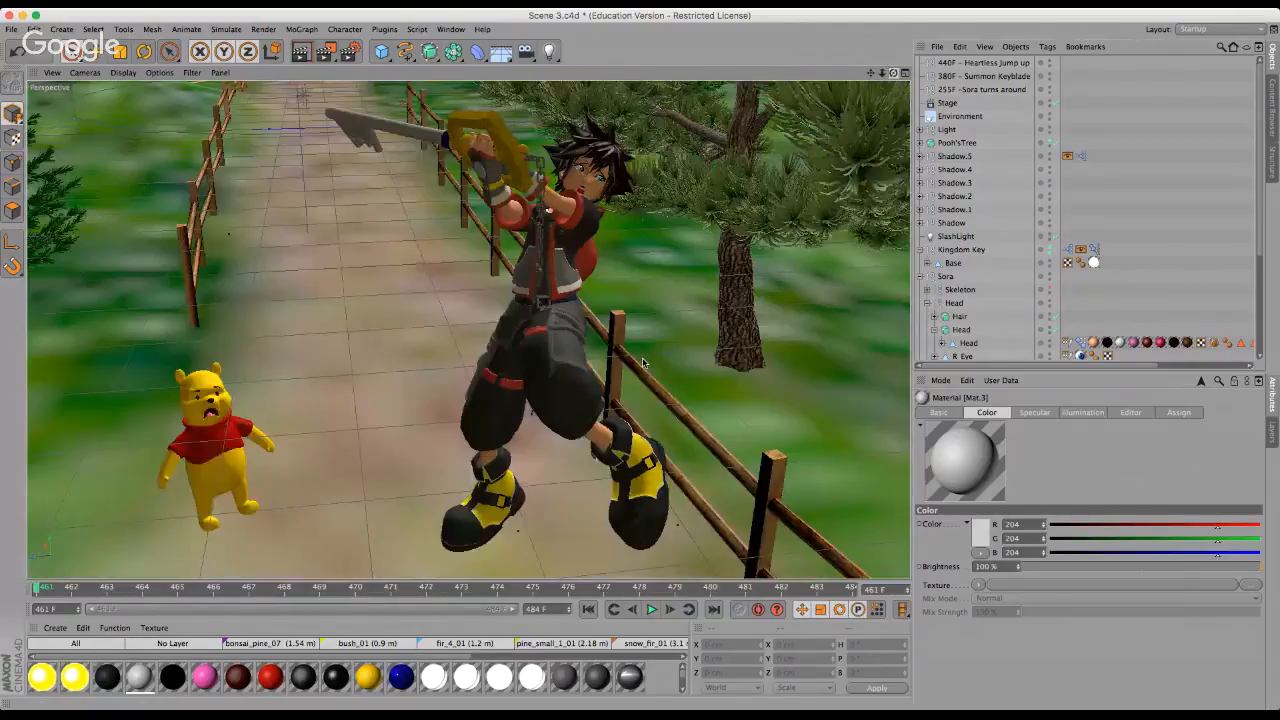
{"action": "key", "text": "super+shift+y"}
{"action": "left_click_drag", "start_coordinate": [893, 73], "coordinate": [891, 72]}
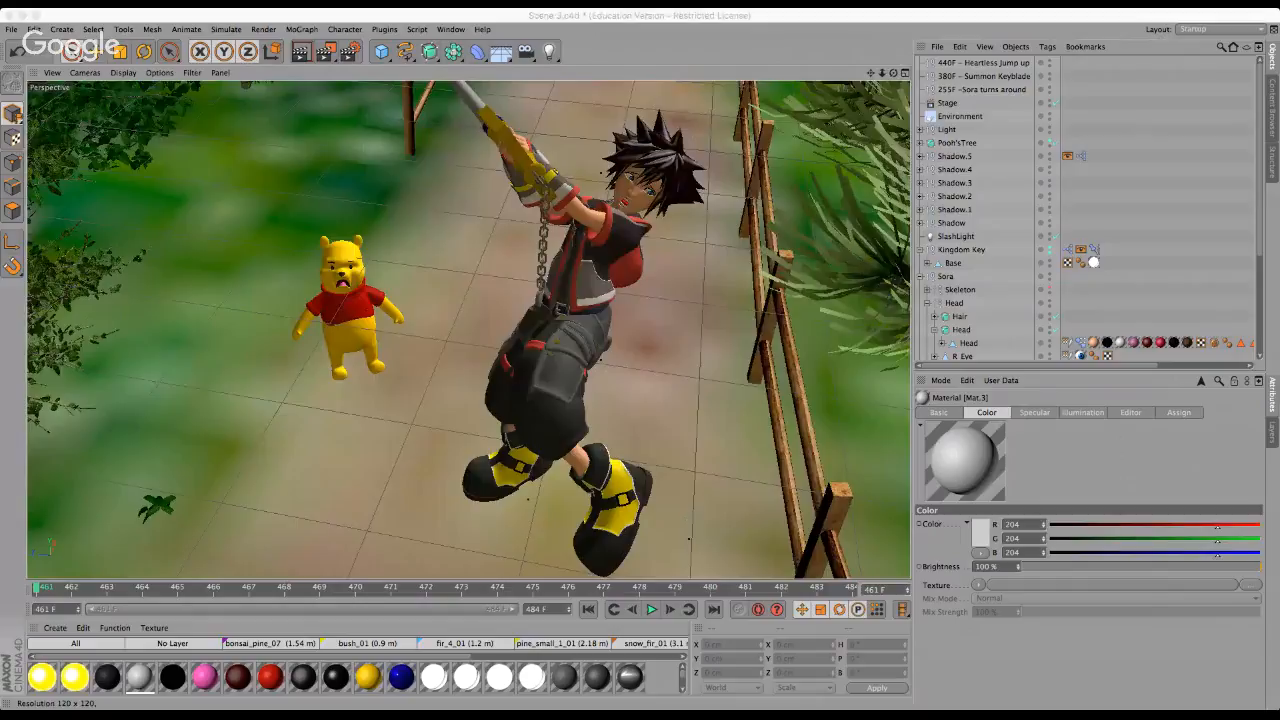
Reframe the scene from Sora to Pooh and examine Pooh's upper body and face up close.
{"action": "left_click", "coordinate": [628, 132]}
{"action": "left_click_drag", "start_coordinate": [632, 132], "coordinate": [637, 172], "text": "alt"}
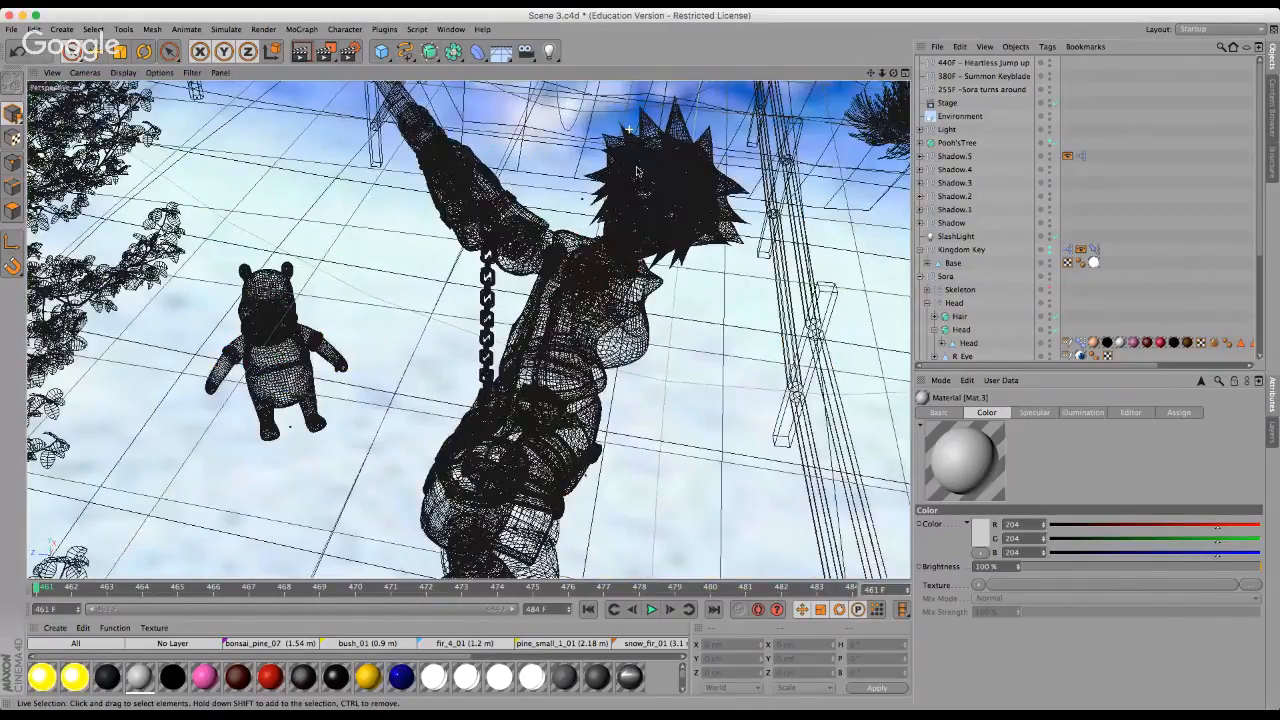
{"action": "right_click_drag", "start_coordinate": [637, 172], "coordinate": [878, 76], "text": "alt"}
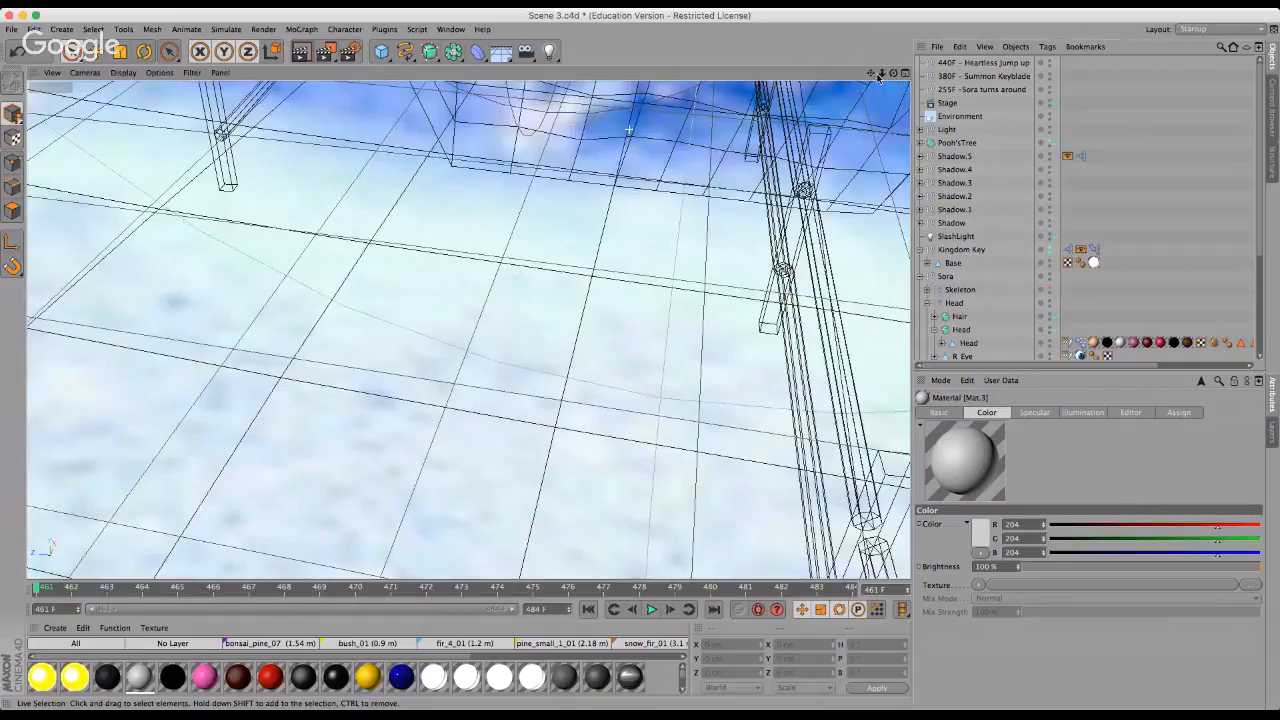
{"action": "mouse_move", "coordinate": [881, 75]}
{"action": "left_mouse_down"}
{"action": "mouse_move", "coordinate": [640, 365]}
{"action": "mouse_move", "coordinate": [881, 74]}
{"action": "left_mouse_up"}
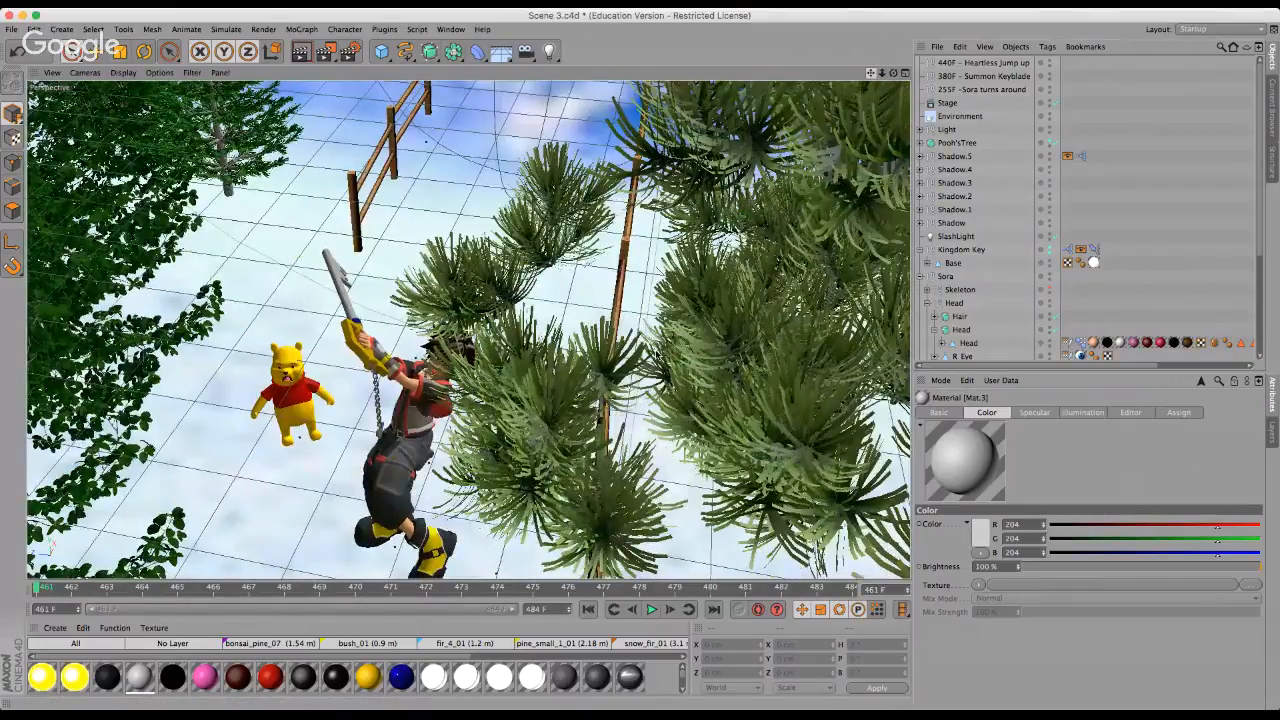
{"action": "left_click_drag", "start_coordinate": [870, 73], "coordinate": [640, 360]}
{"action": "left_click_drag", "start_coordinate": [881, 73], "coordinate": [642, 357]}
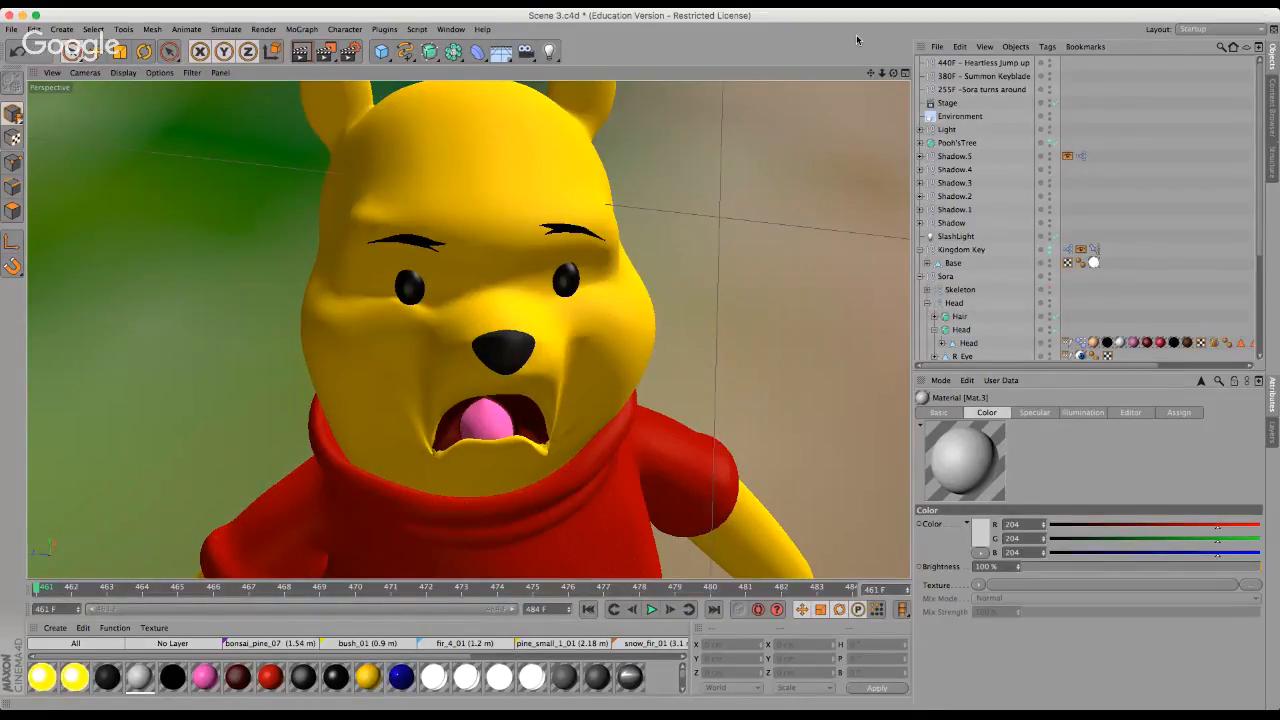
{"action": "scroll", "coordinate": [620, 367], "scroll_direction": "down", "scroll_amount": 5}
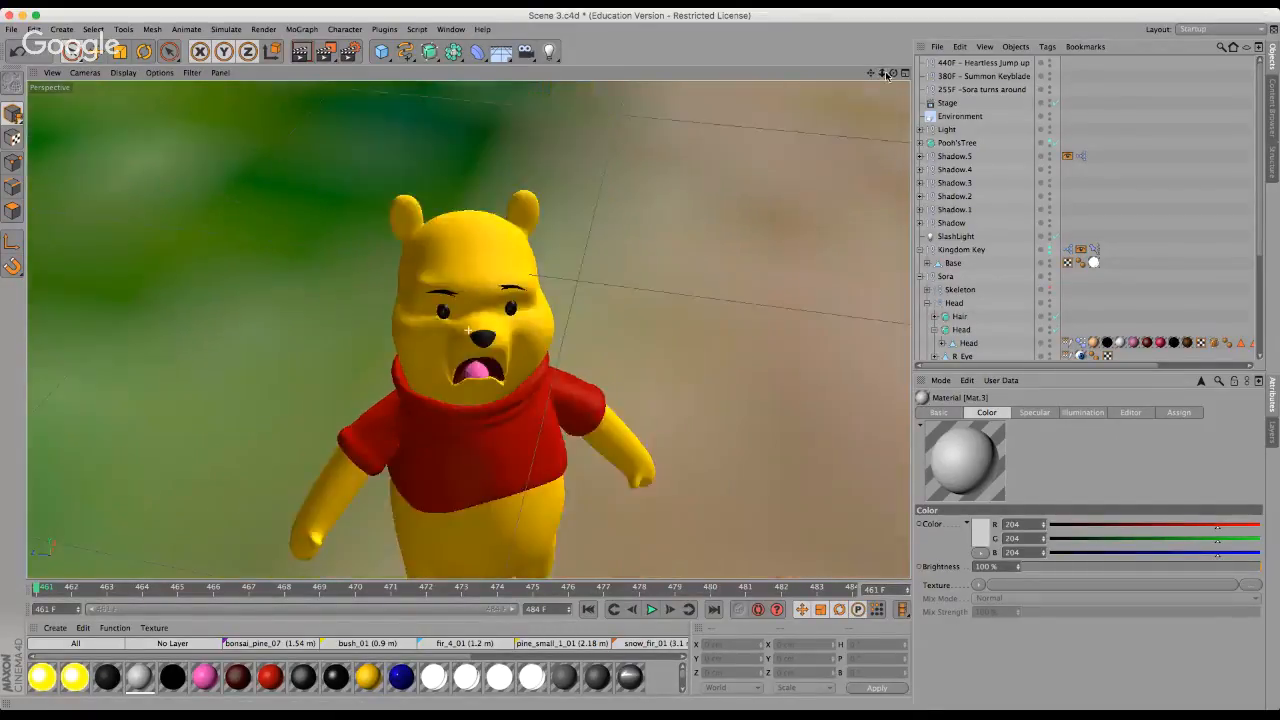
{"action": "left_click_drag", "start_coordinate": [643, 363], "coordinate": [889, 76]}
{"action": "scroll", "coordinate": [643, 363], "scroll_direction": "up", "scroll_amount": 4}
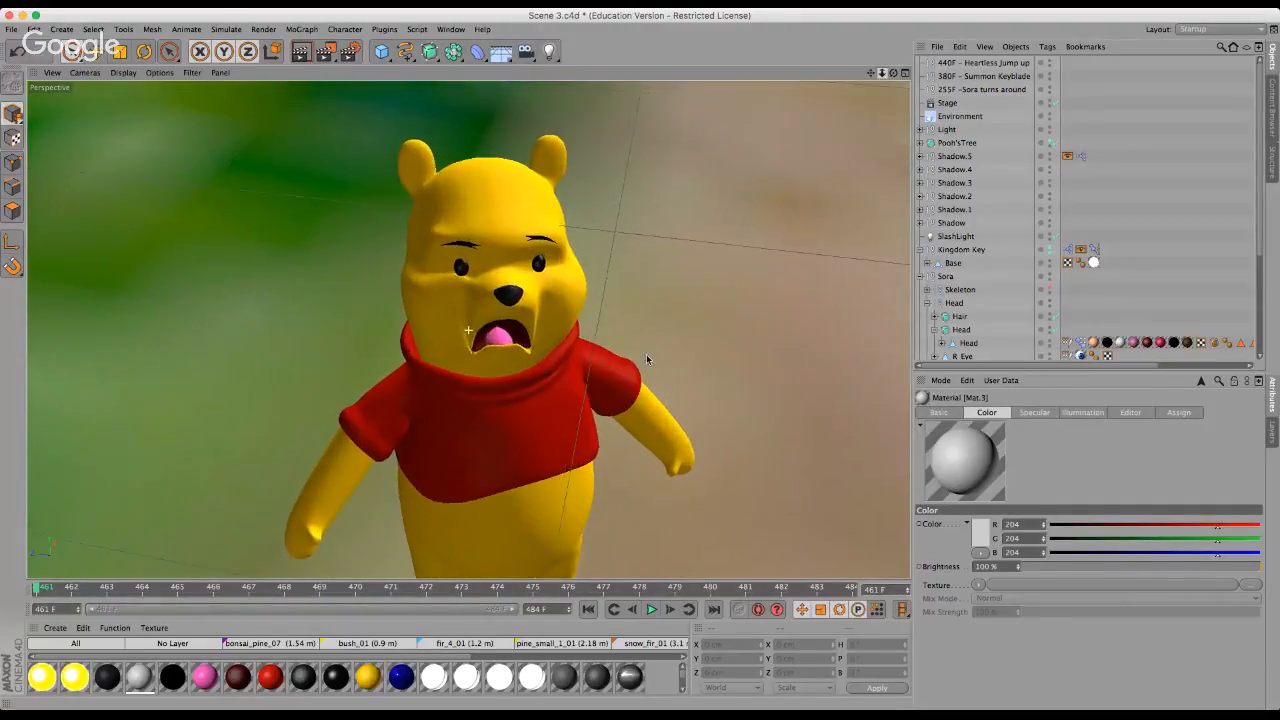
{"action": "left_click_drag", "start_coordinate": [643, 363], "coordinate": [868, 81]}
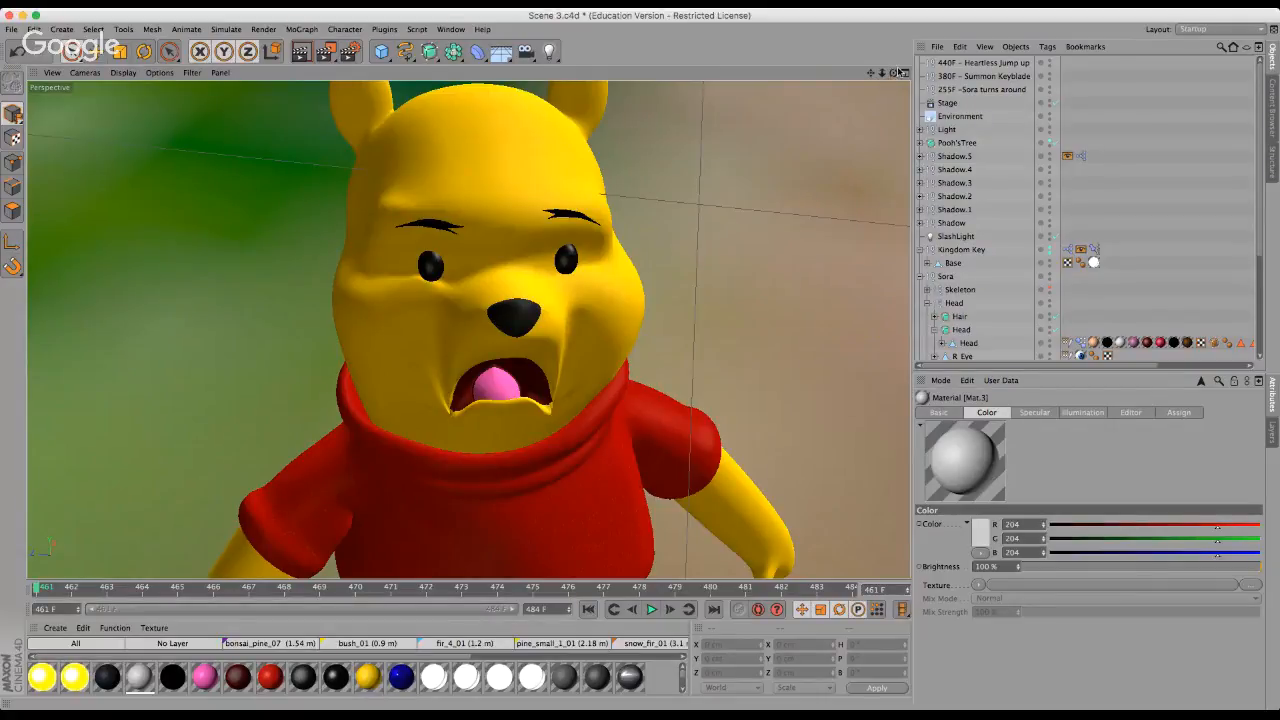
Collapse the Sora, Kingdom Key and Ground hierarchies in the object list.
{"action": "left_click", "coordinate": [920, 276]}
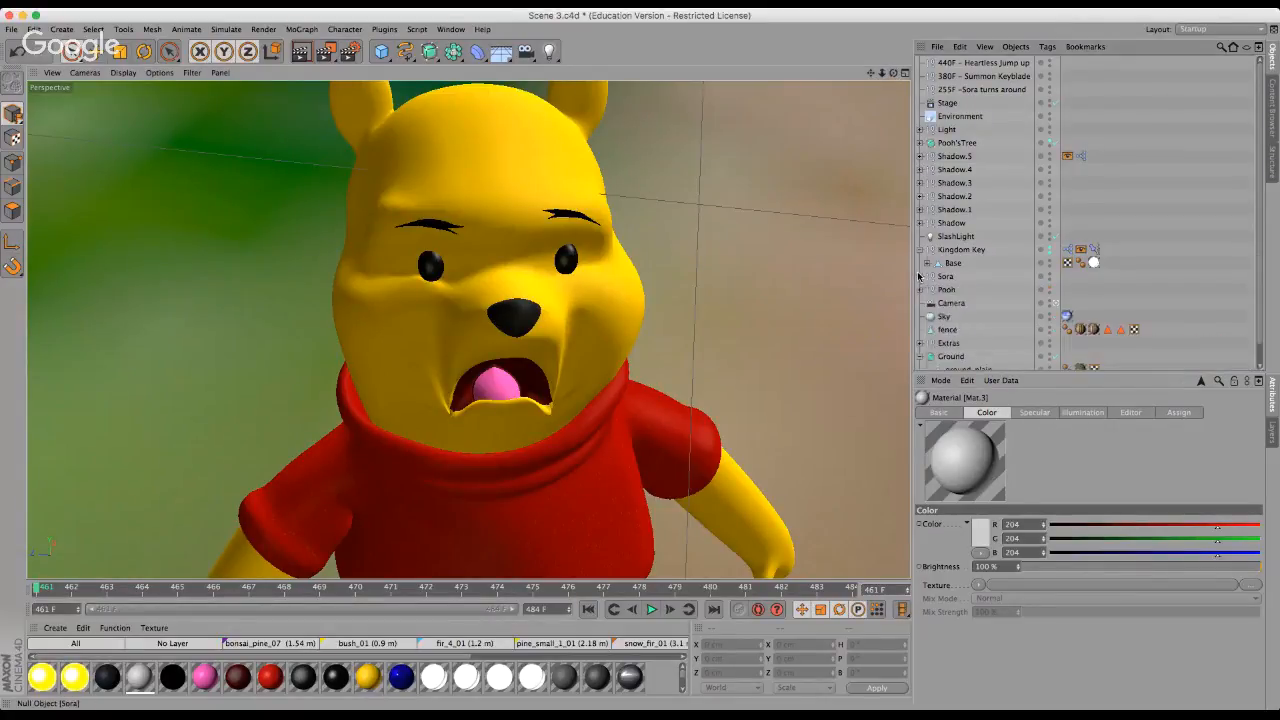
{"action": "left_click", "coordinate": [921, 250]}
{"action": "left_click", "coordinate": [920, 343]}
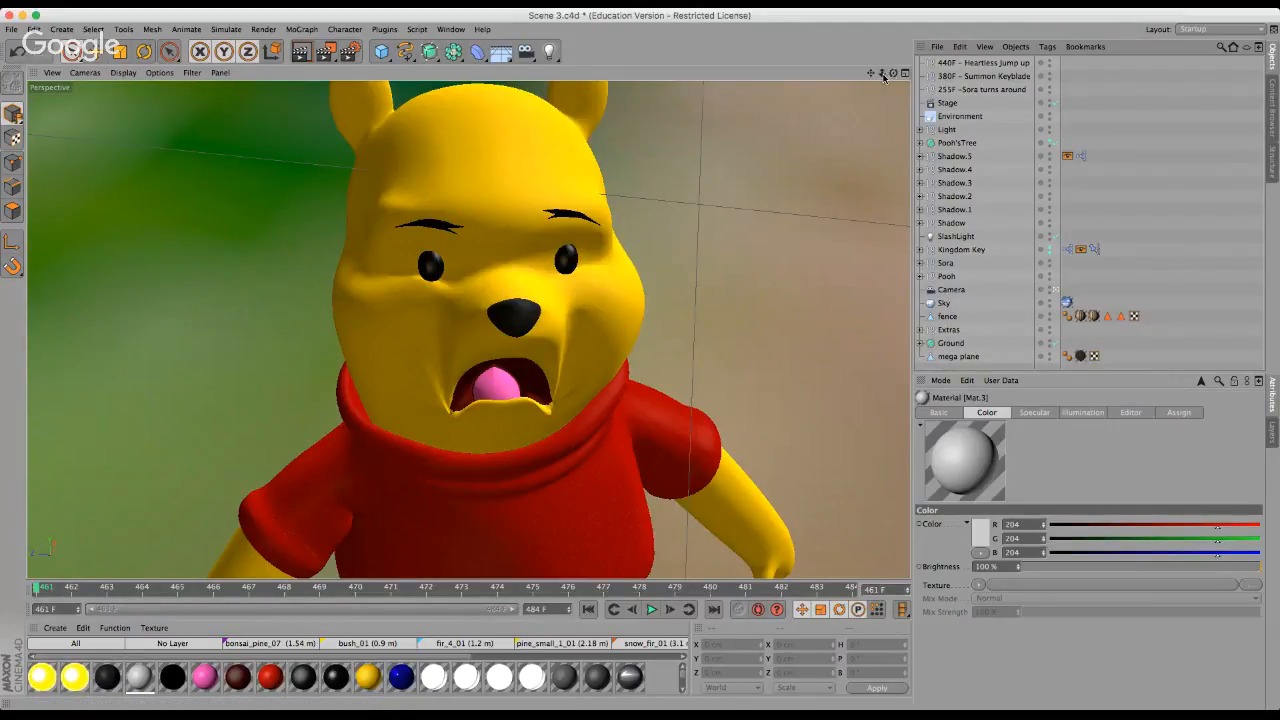
Select Pooh's left eye, expand the Pooh hierarchy and select the Eyes texture tag on L_Eye.
{"action": "left_click_drag", "start_coordinate": [883, 77], "coordinate": [869, 86]}
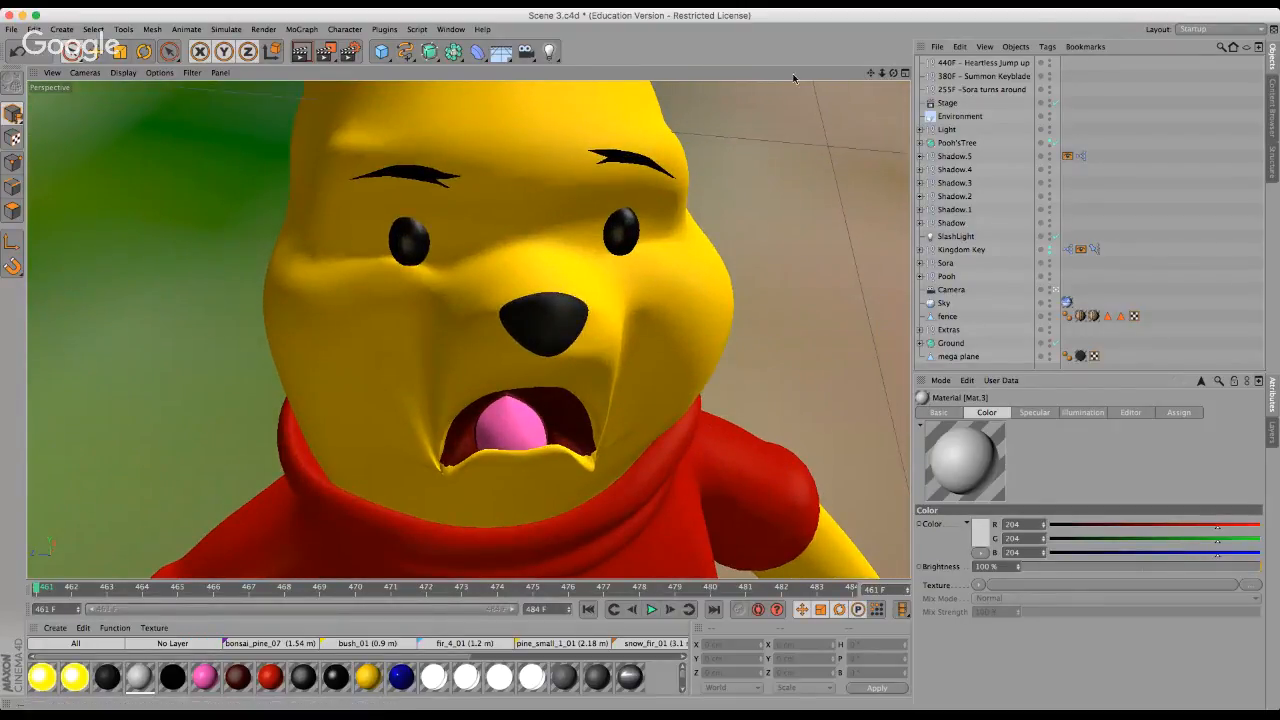
{"action": "scroll", "coordinate": [642, 358], "scroll_direction": "down", "scroll_amount": 2}
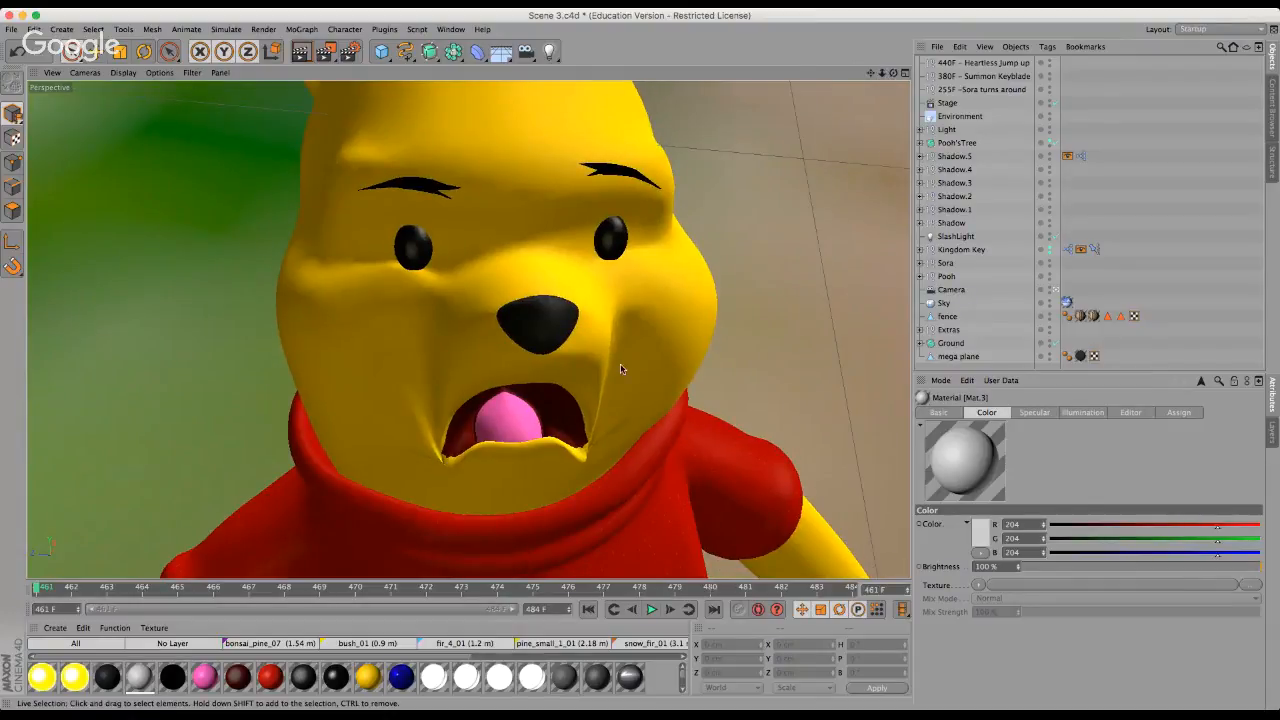
{"action": "left_click", "coordinate": [612, 240]}
{"action": "left_click", "coordinate": [921, 280]}
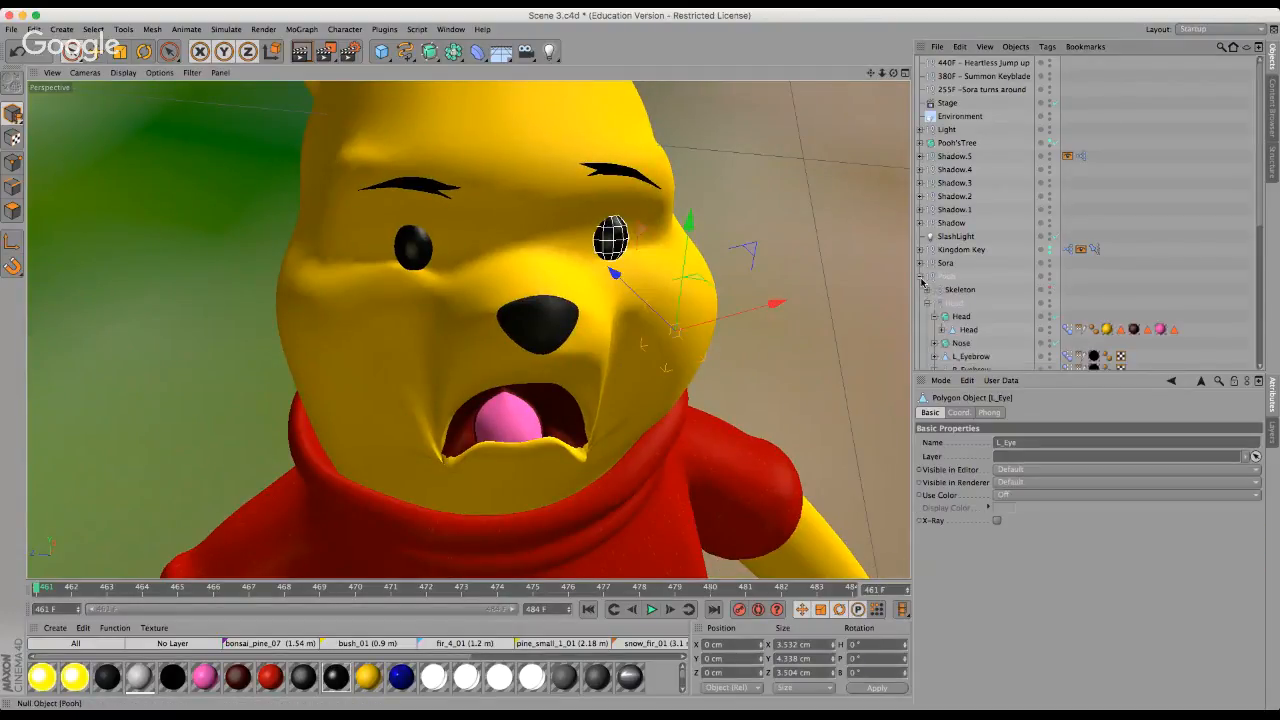
{"action": "scroll", "coordinate": [1000, 290], "scroll_direction": "down", "scroll_amount": 5}
{"action": "left_click", "coordinate": [1118, 326]}
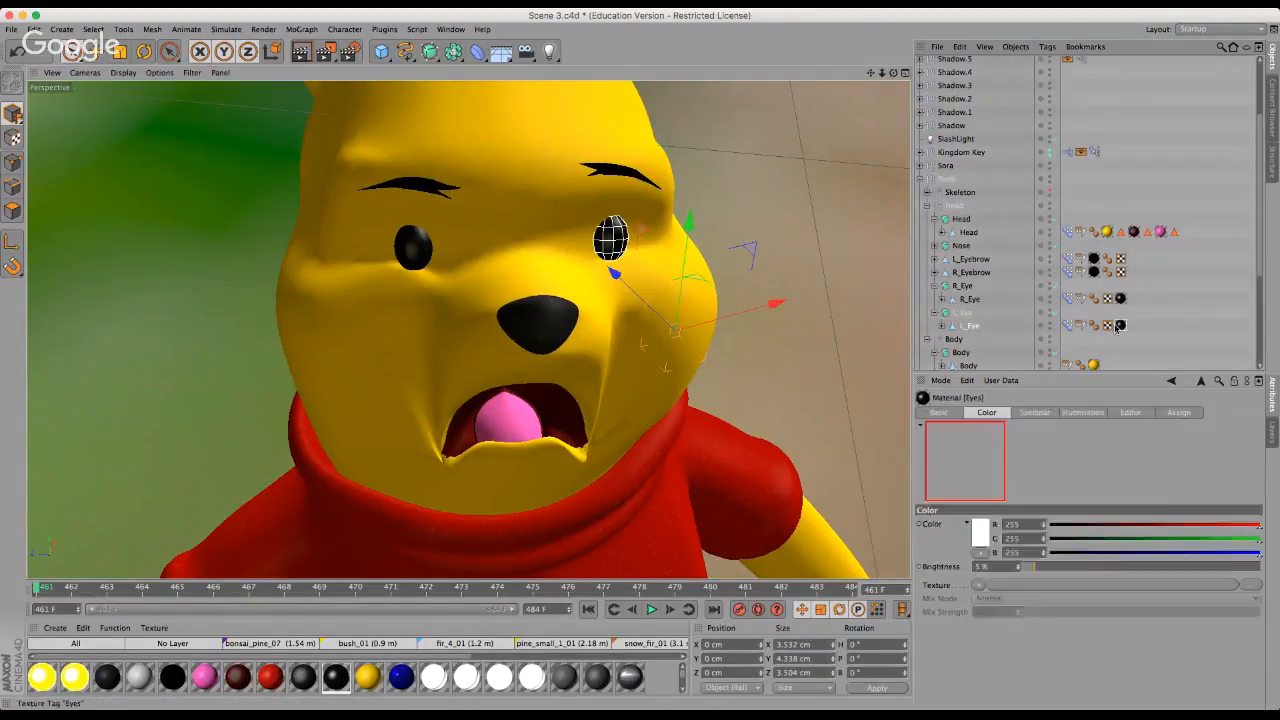
Edit Pooh's Eyes material: enable luminance and set the colour to yellow, R 255, G 211, B 0, at 100% brightness.
{"action": "double_click", "coordinate": [1117, 327]}
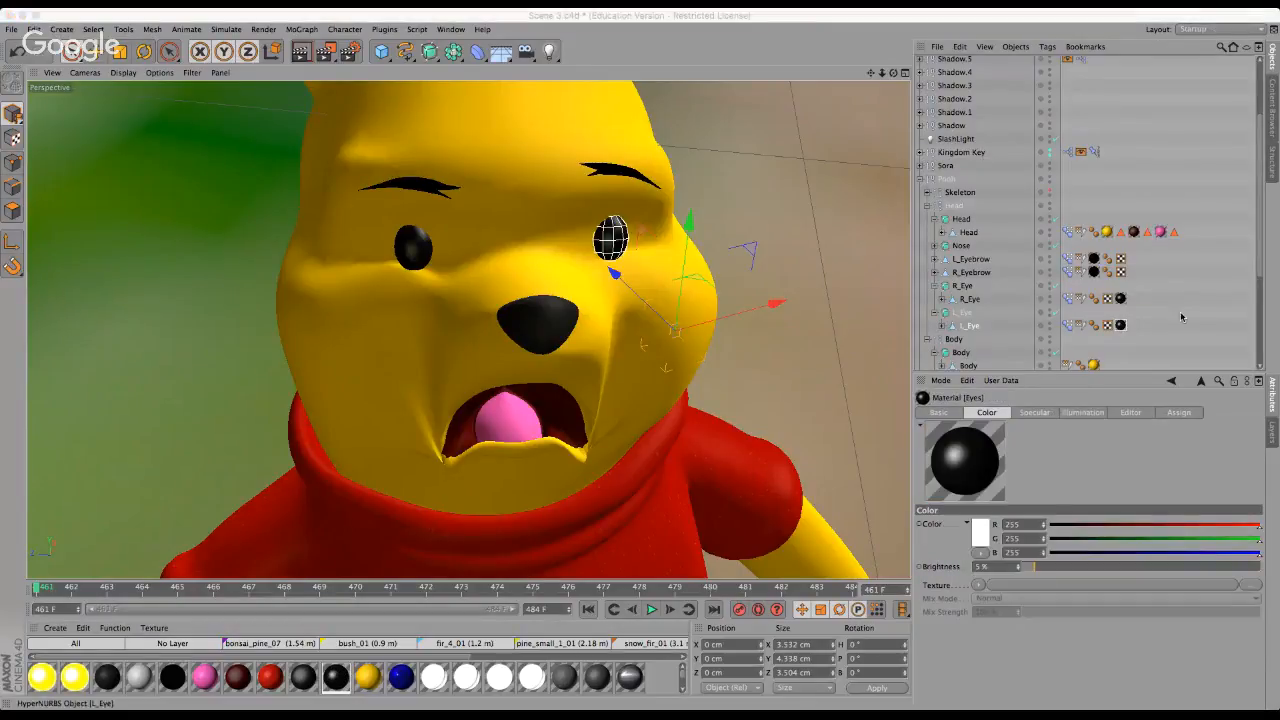
{"action": "left_click", "coordinate": [236, 229]}
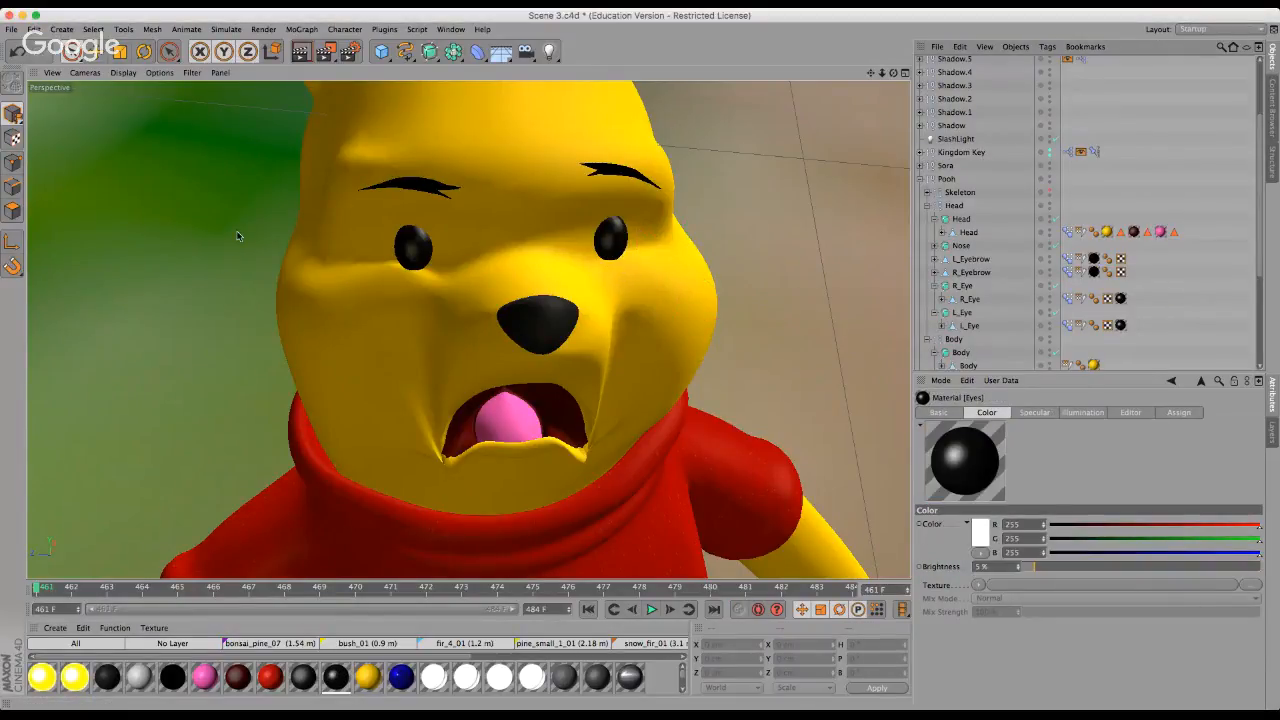
{"action": "left_click", "coordinate": [467, 162]}
{"action": "left_click", "coordinate": [590, 166]}
{"action": "double_click", "coordinate": [250, 263]}
{"action": "type", "text": "100"}
{"action": "key", "text": "Return"}
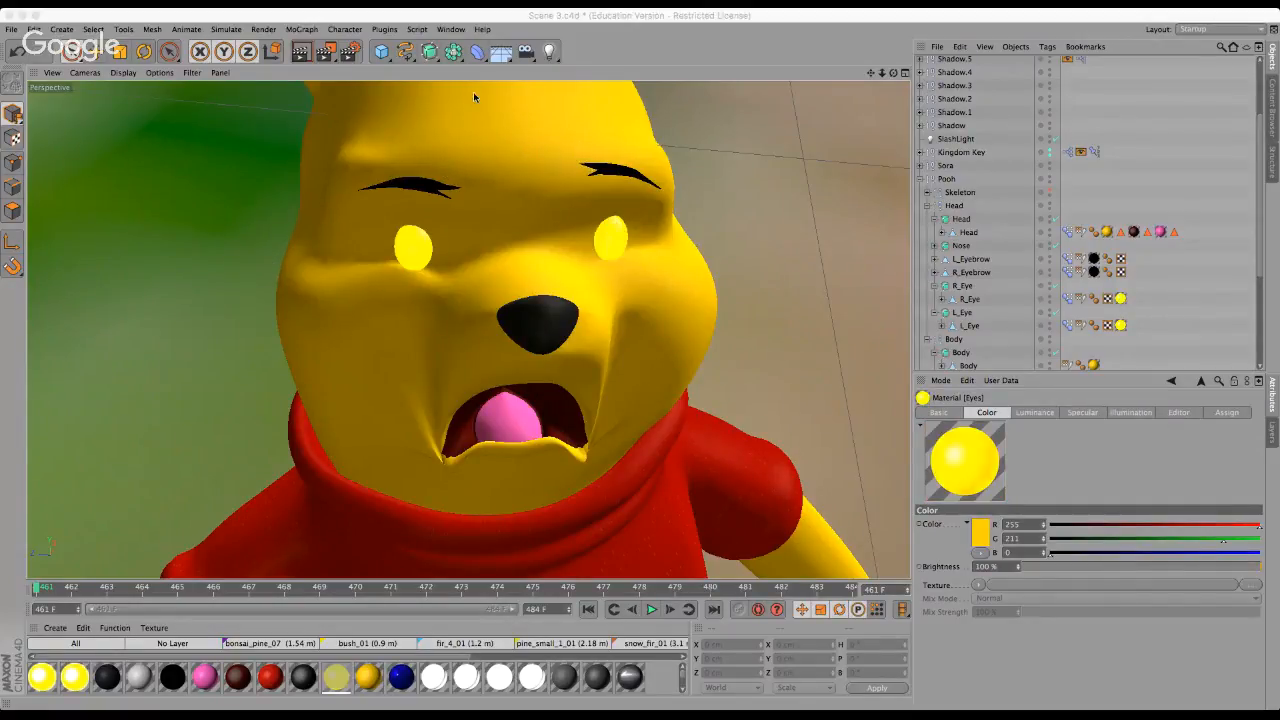
{"action": "left_click", "coordinate": [739, 278]}
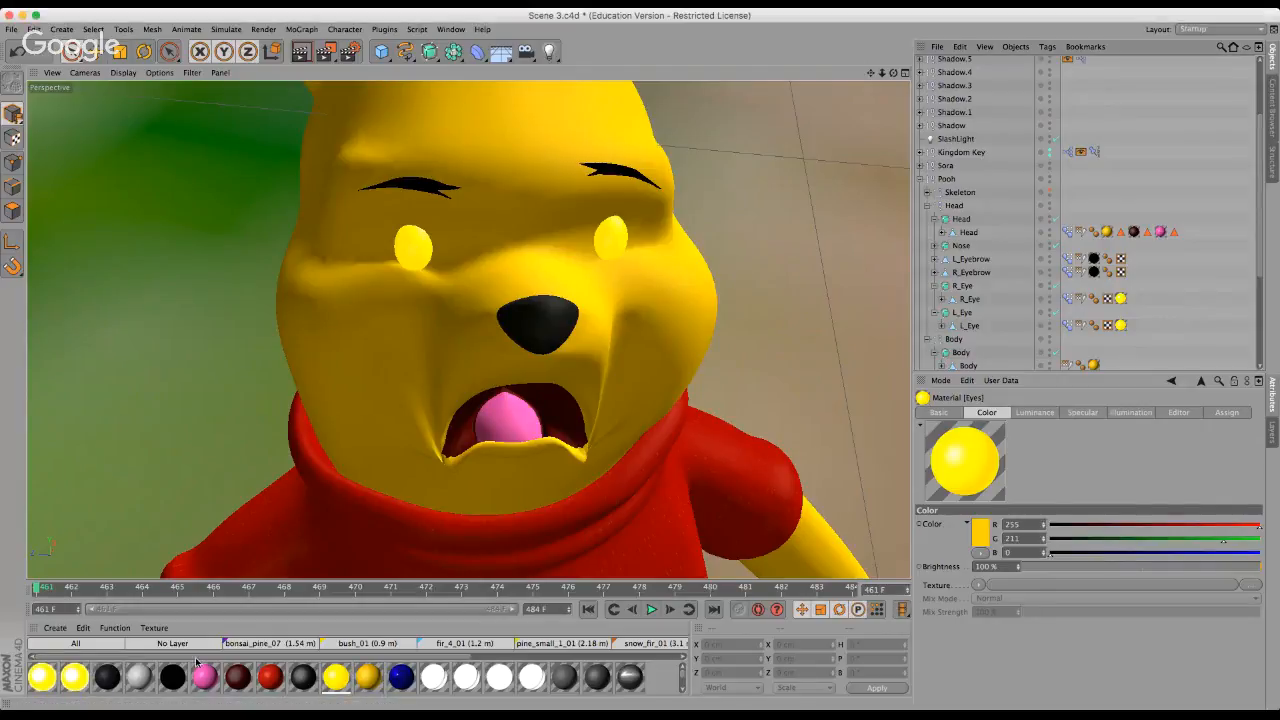
Change Pooh's Fur material colour to a pale white, R 204, G 209, B 222.
{"action": "left_click", "coordinate": [369, 677]}
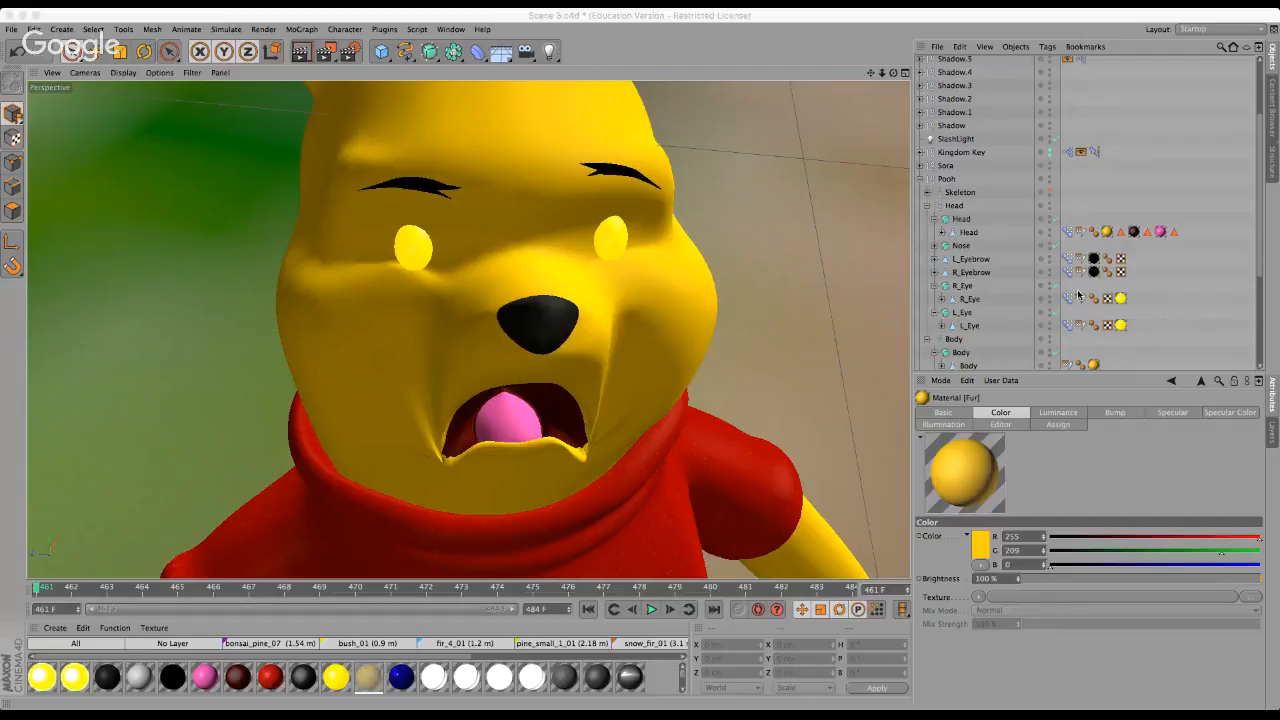
{"action": "key", "text": "super+z"}
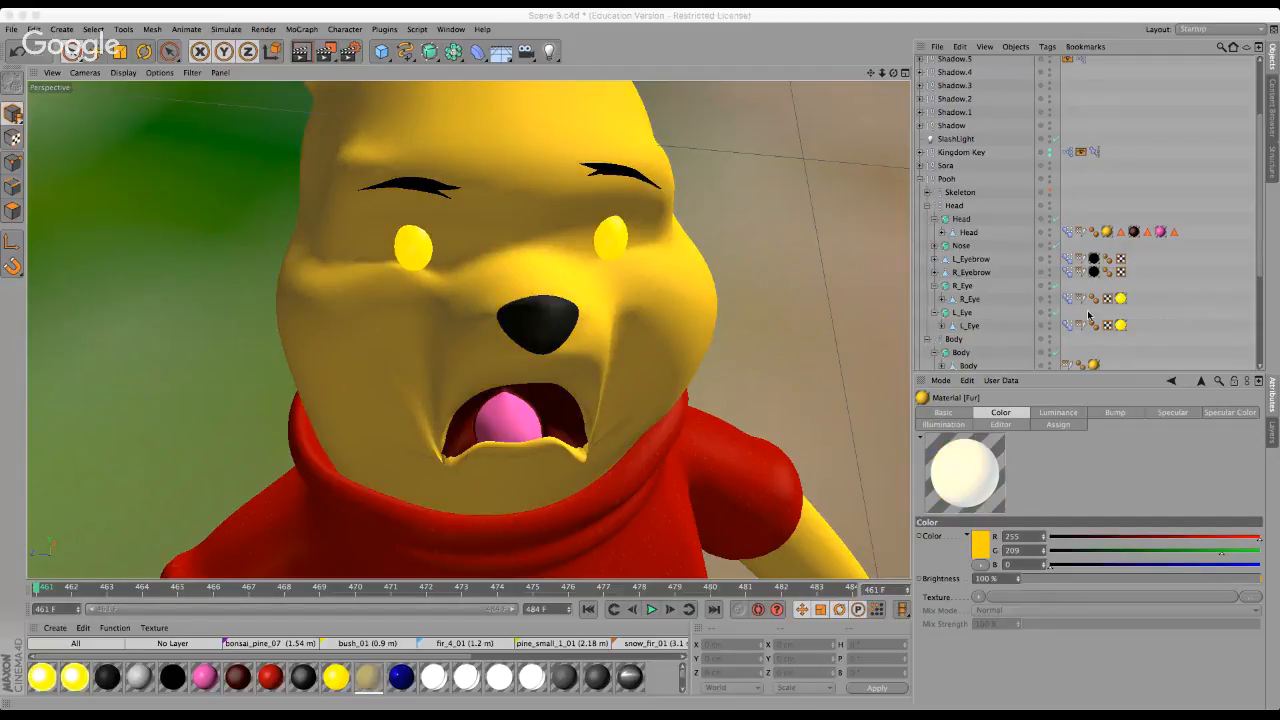
{"action": "key", "text": "super+z"}
{"action": "key", "text": "super+z"}
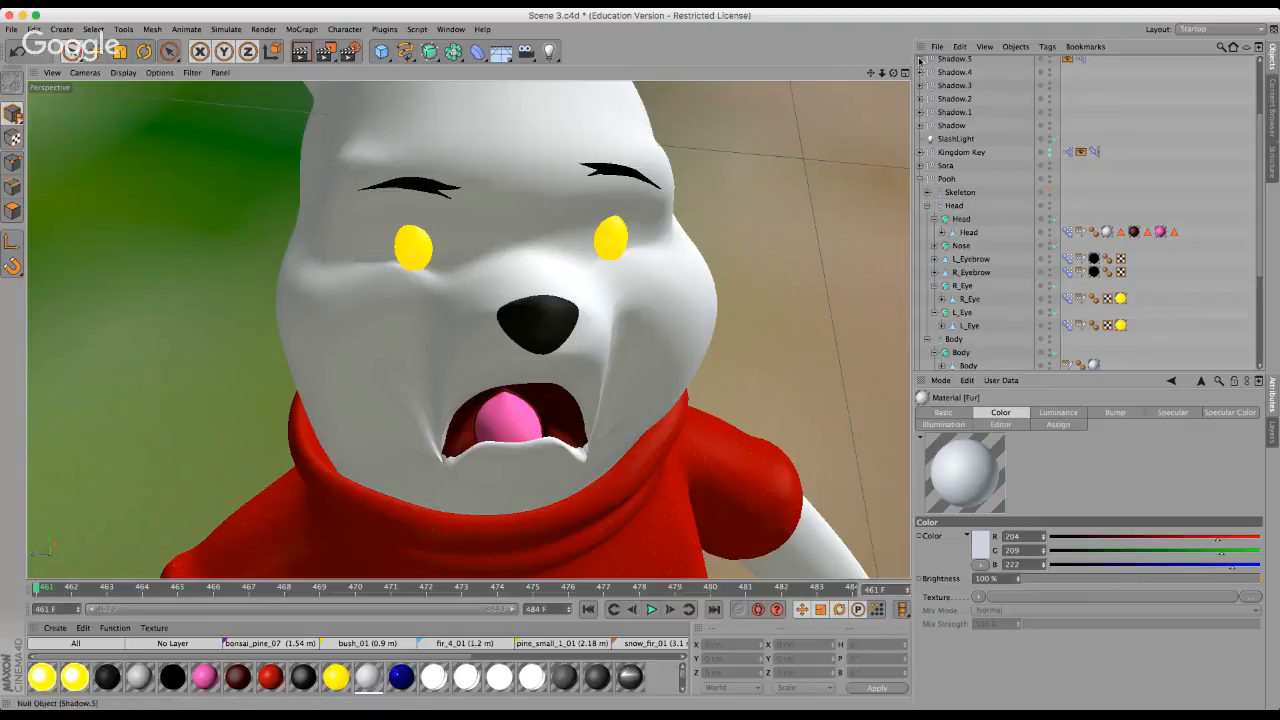
Render a preview of Pooh's recoloured face in the perspective view.
{"action": "scroll", "coordinate": [642, 357], "scroll_direction": "down", "scroll_amount": 3}
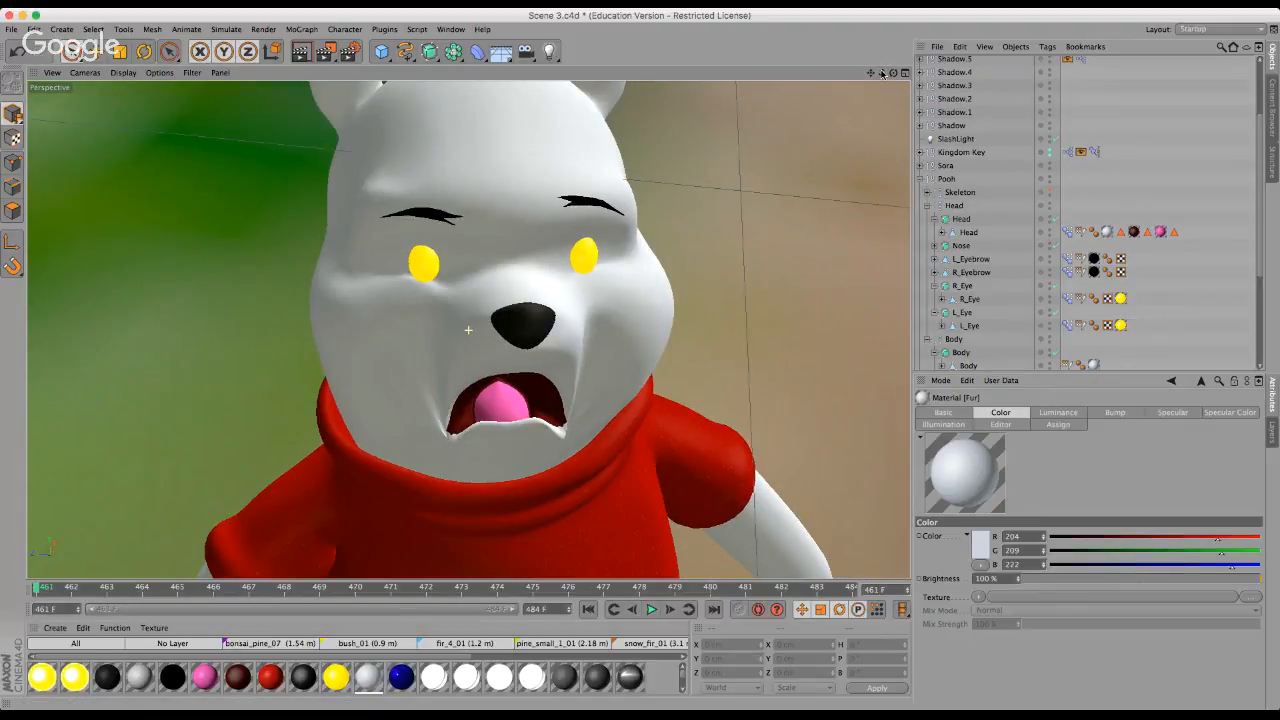
{"action": "left_click_drag", "start_coordinate": [643, 363], "coordinate": [643, 362], "text": "alt"}
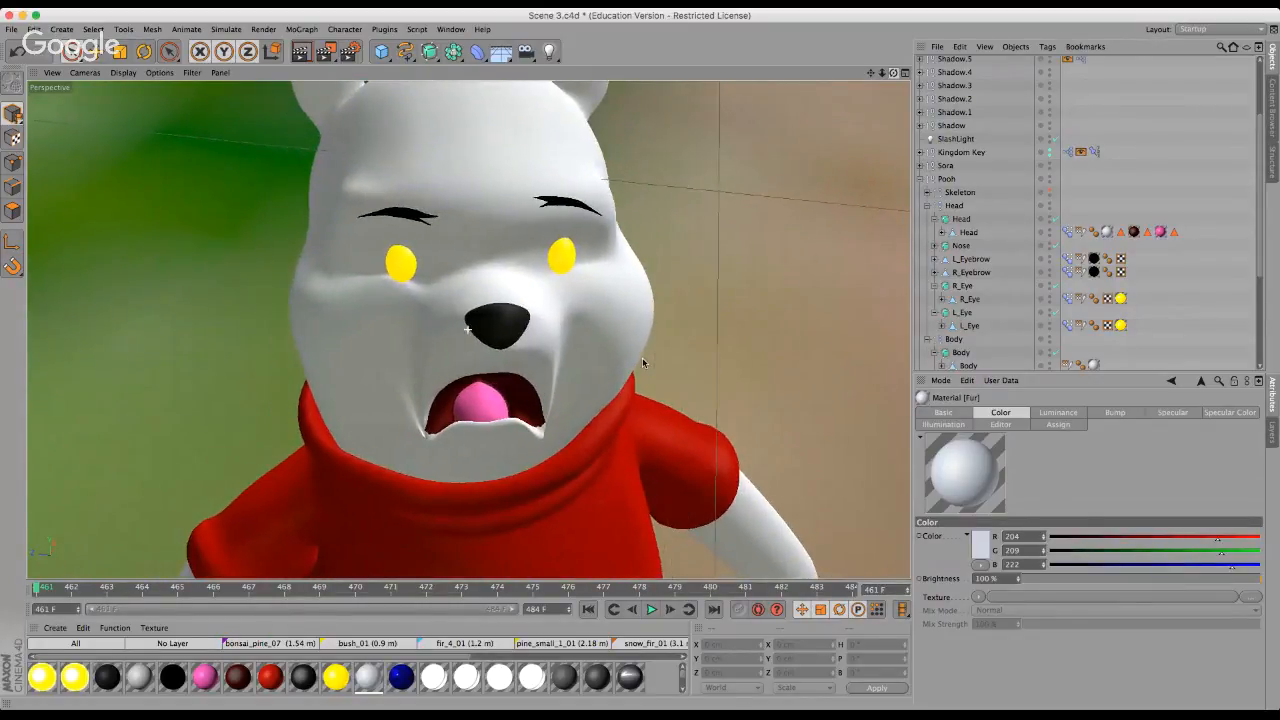
{"action": "left_click", "coordinate": [301, 52]}
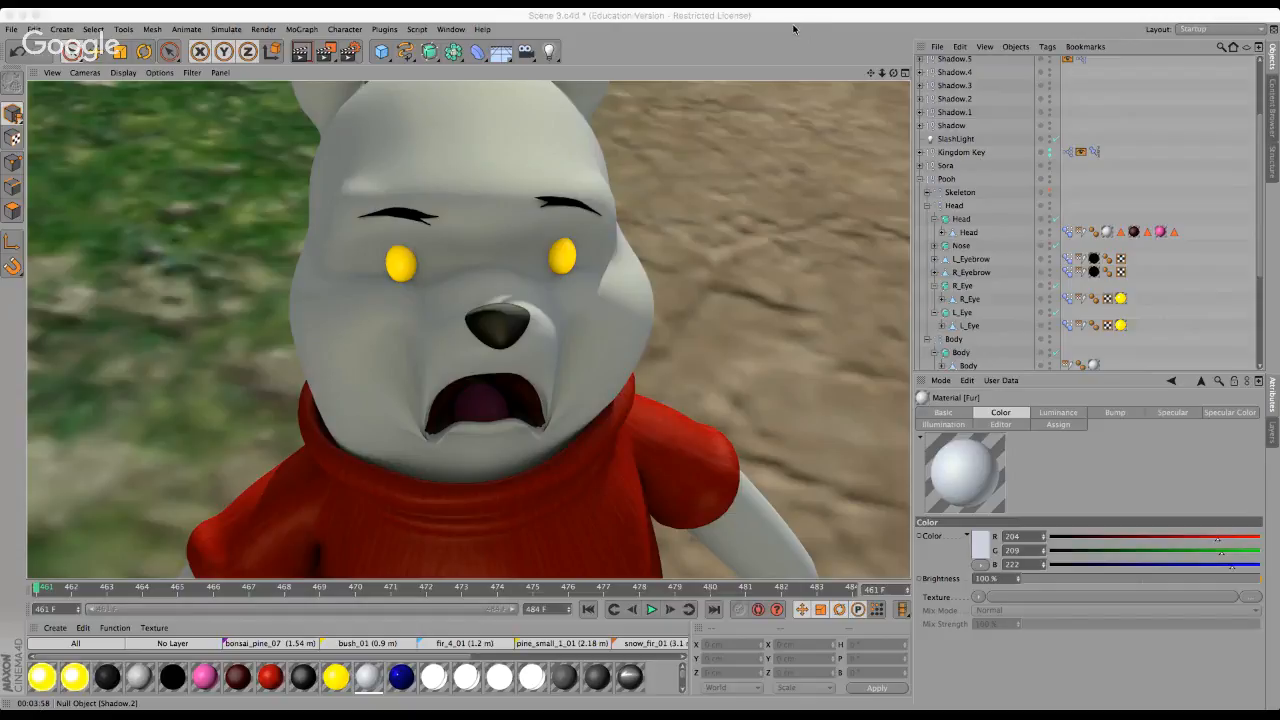
Collapse the Pooh hierarchy in the object list and clear the rendered preview of Pooh from the perspective view.
{"action": "left_click", "coordinate": [404, 629]}
{"action": "left_click", "coordinate": [764, 26]}
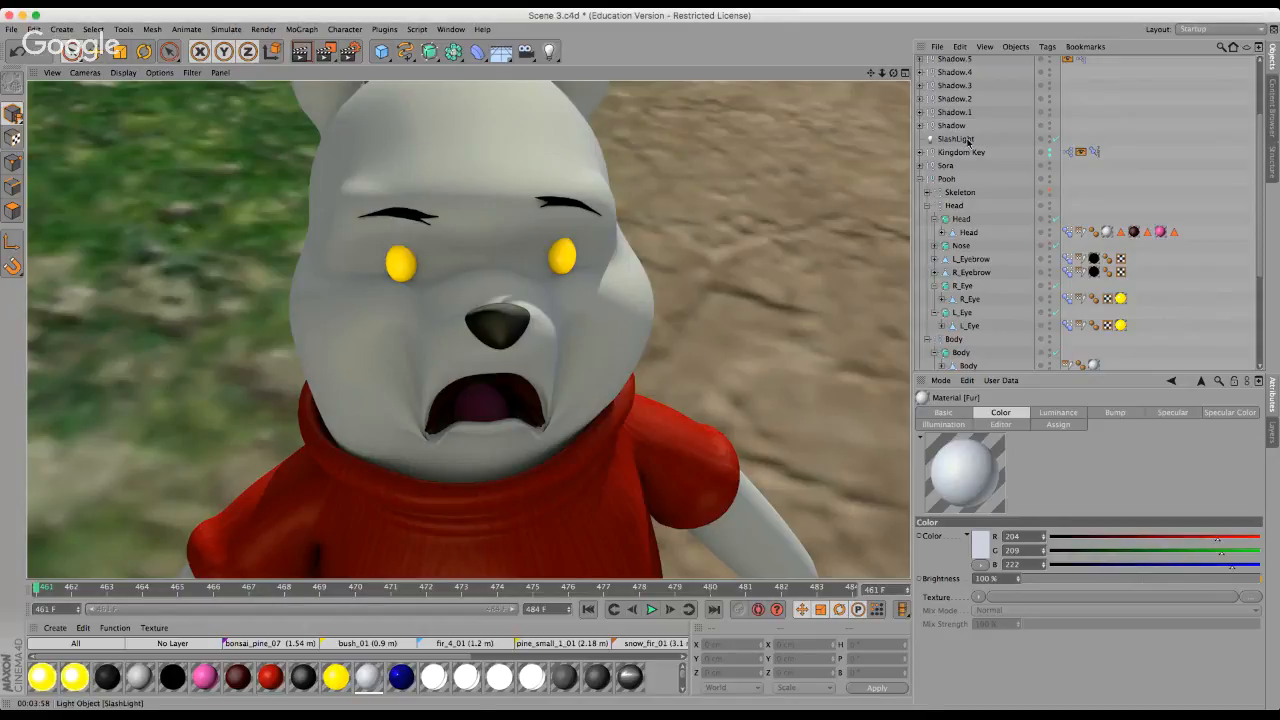
{"action": "left_click", "coordinate": [920, 178]}
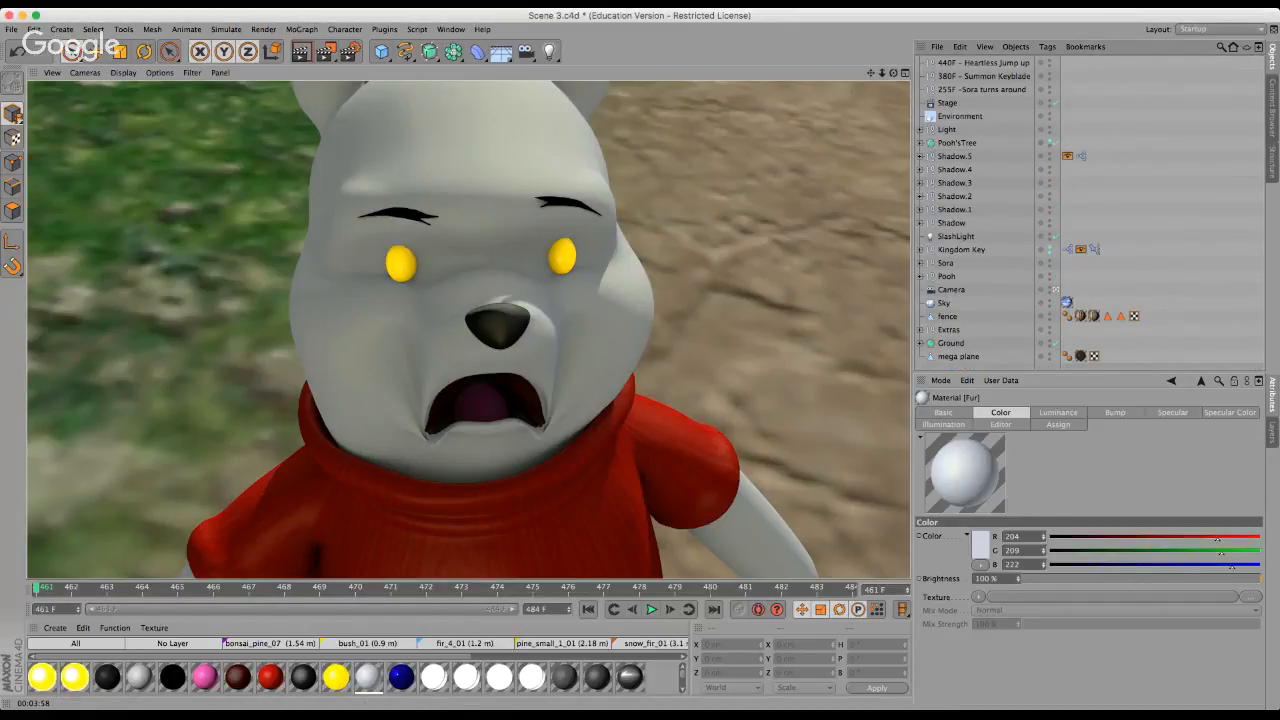
{"action": "left_click", "coordinate": [459, 30]}
{"action": "left_click", "coordinate": [461, 31]}
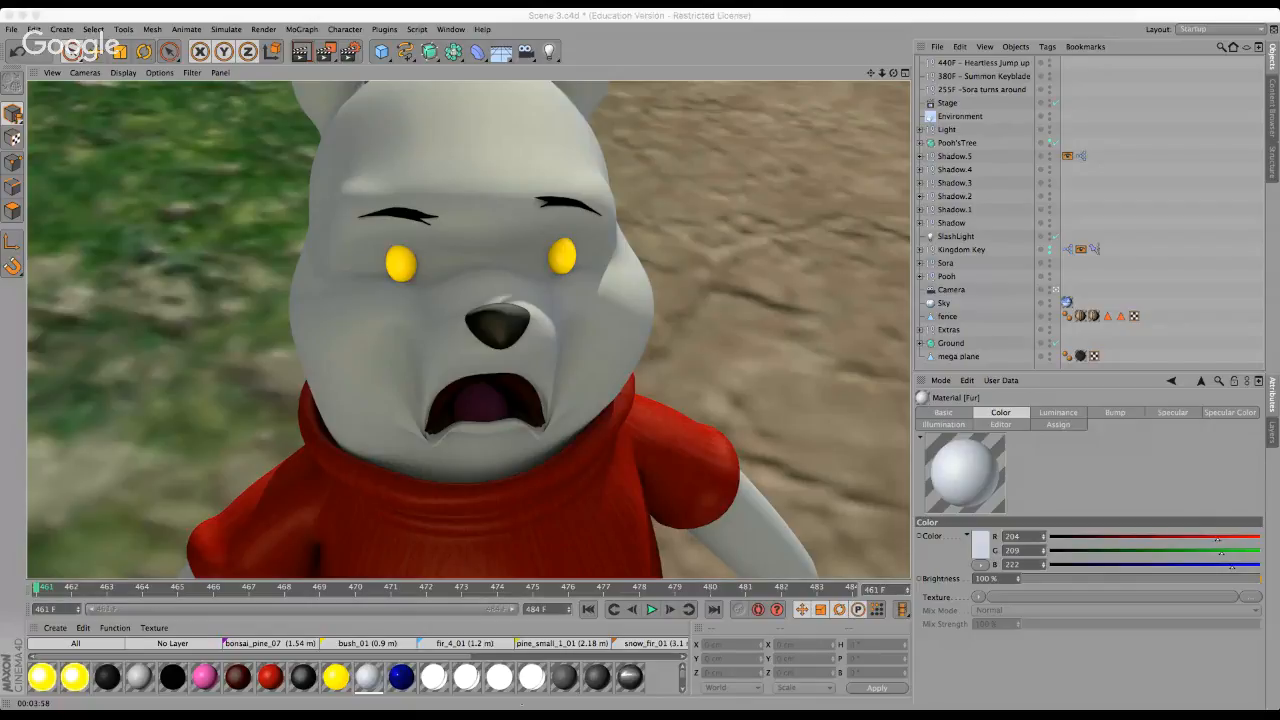
{"action": "left_click", "coordinate": [538, 690]}
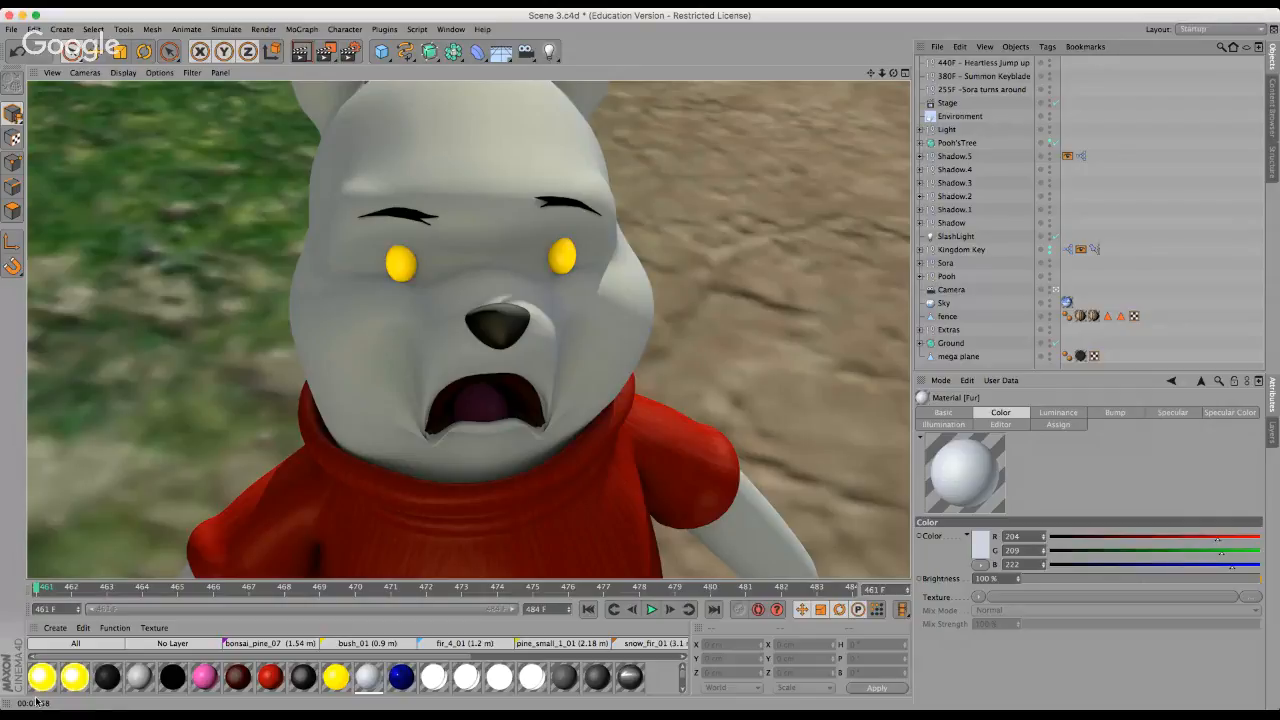
{"action": "scroll", "coordinate": [354, 359], "scroll_direction": "down", "scroll_amount": 3}
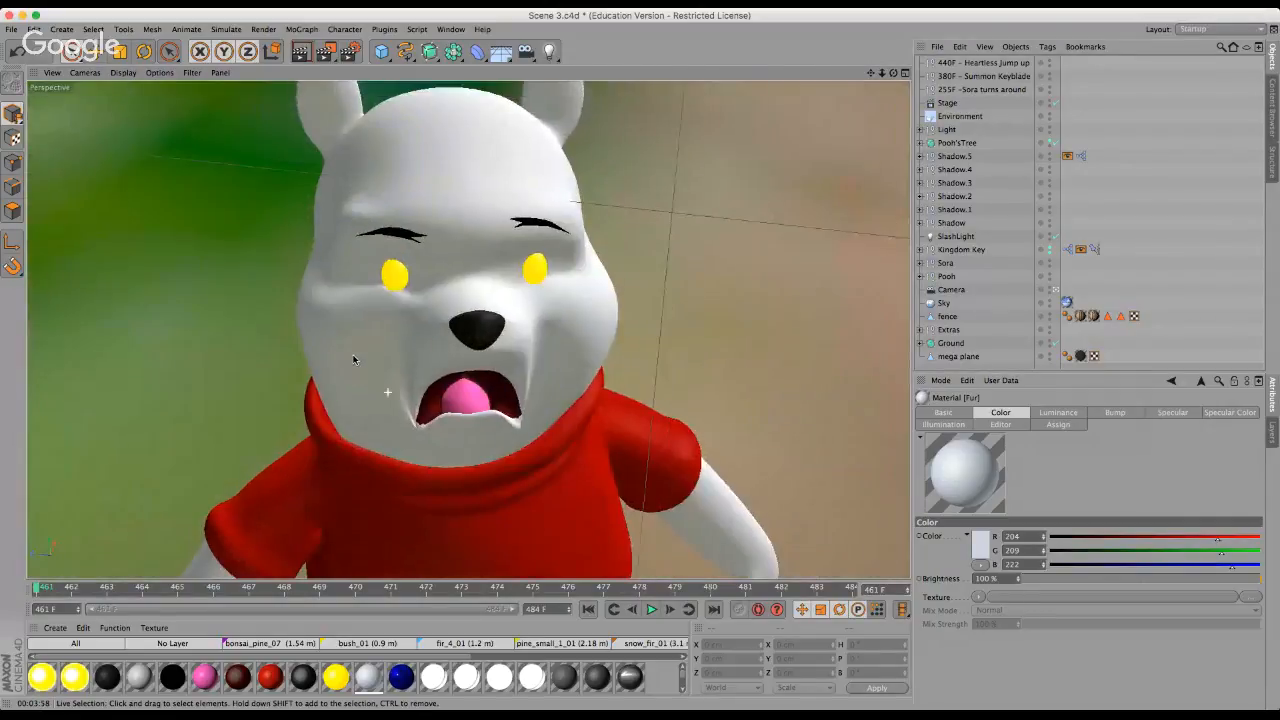
{"action": "scroll", "coordinate": [420, 138], "scroll_direction": "down", "scroll_amount": 2}
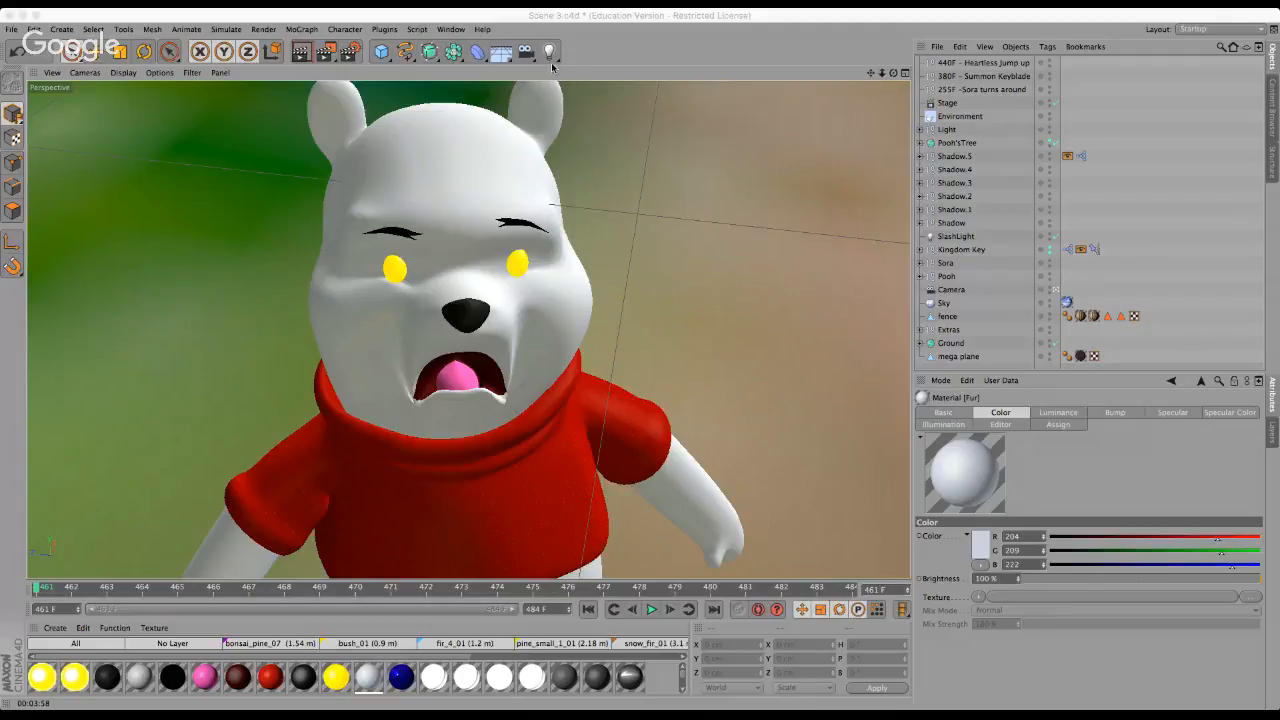
Switch to the Scene 5 project and examine Sora, Piglet and the Heartless in the forest.
{"action": "left_click", "coordinate": [466, 34]}
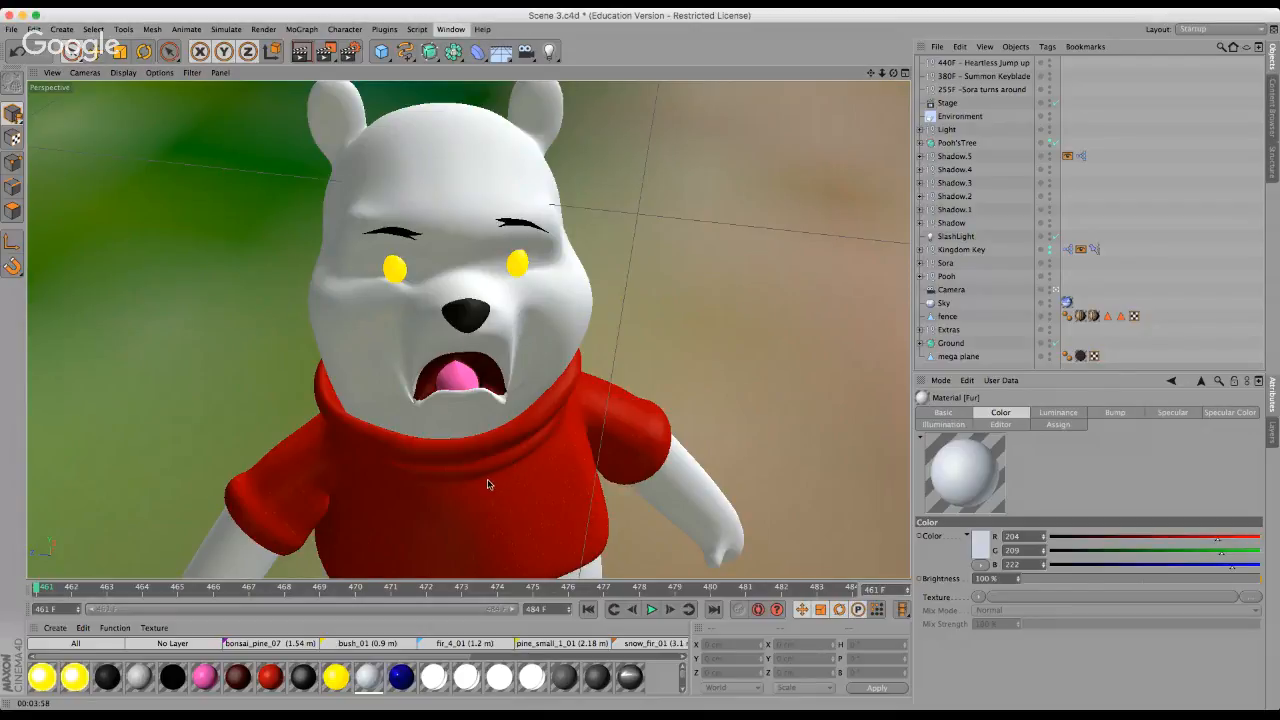
{"action": "left_click", "coordinate": [489, 484]}
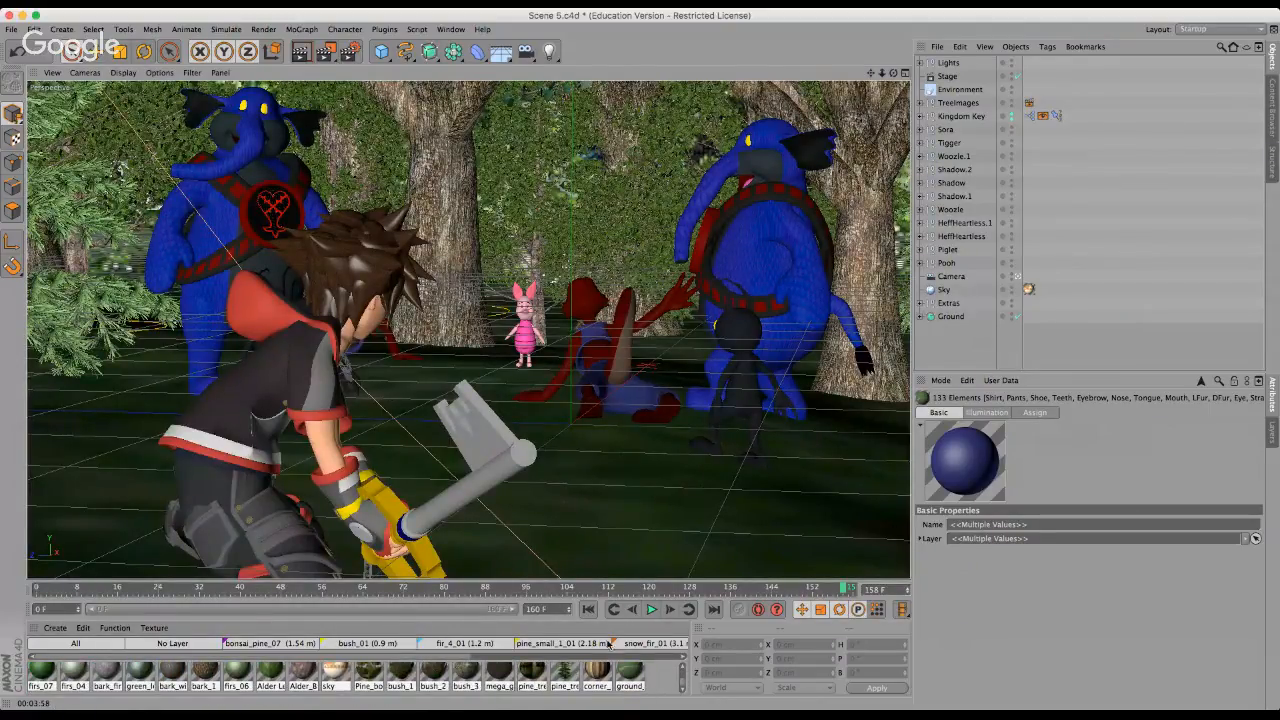
{"action": "left_click", "coordinate": [631, 675]}
{"action": "left_click_drag", "start_coordinate": [3, 464], "coordinate": [62, 422]}
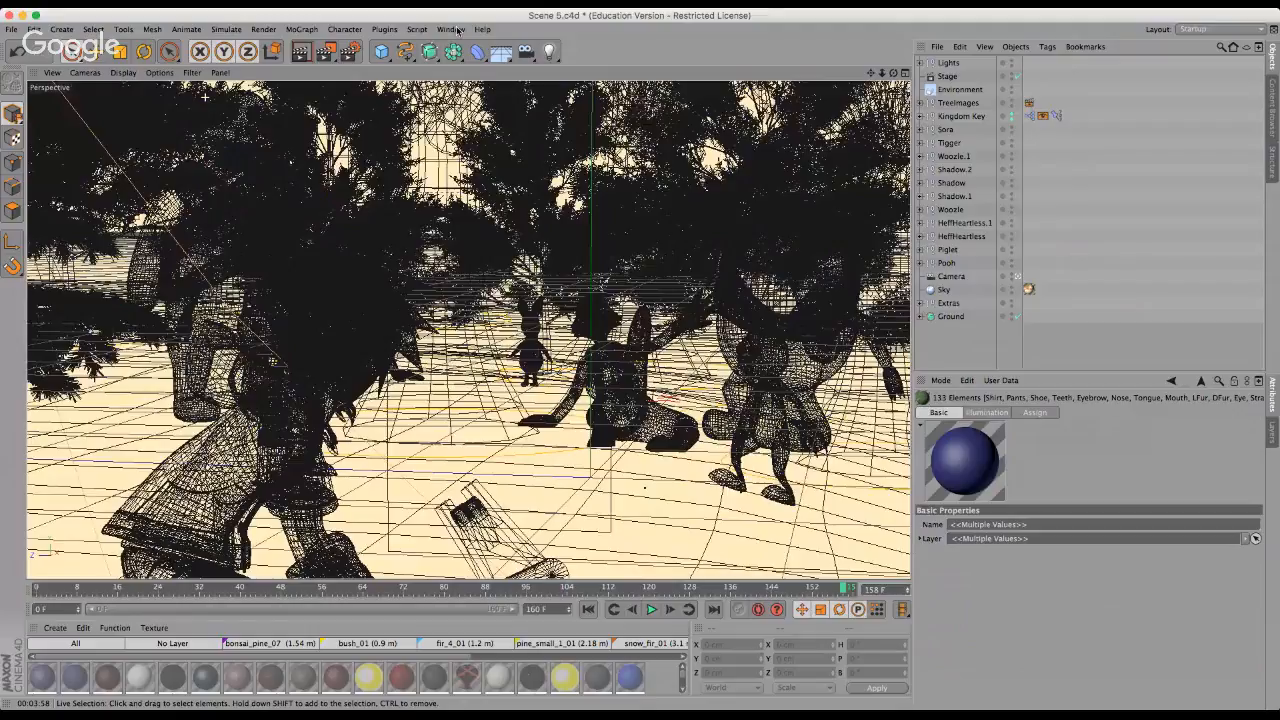
Alternate between the Heff and Scene 5 projects to compare the original Heff model with its blue Heartless version.
{"action": "left_click", "coordinate": [457, 30]}
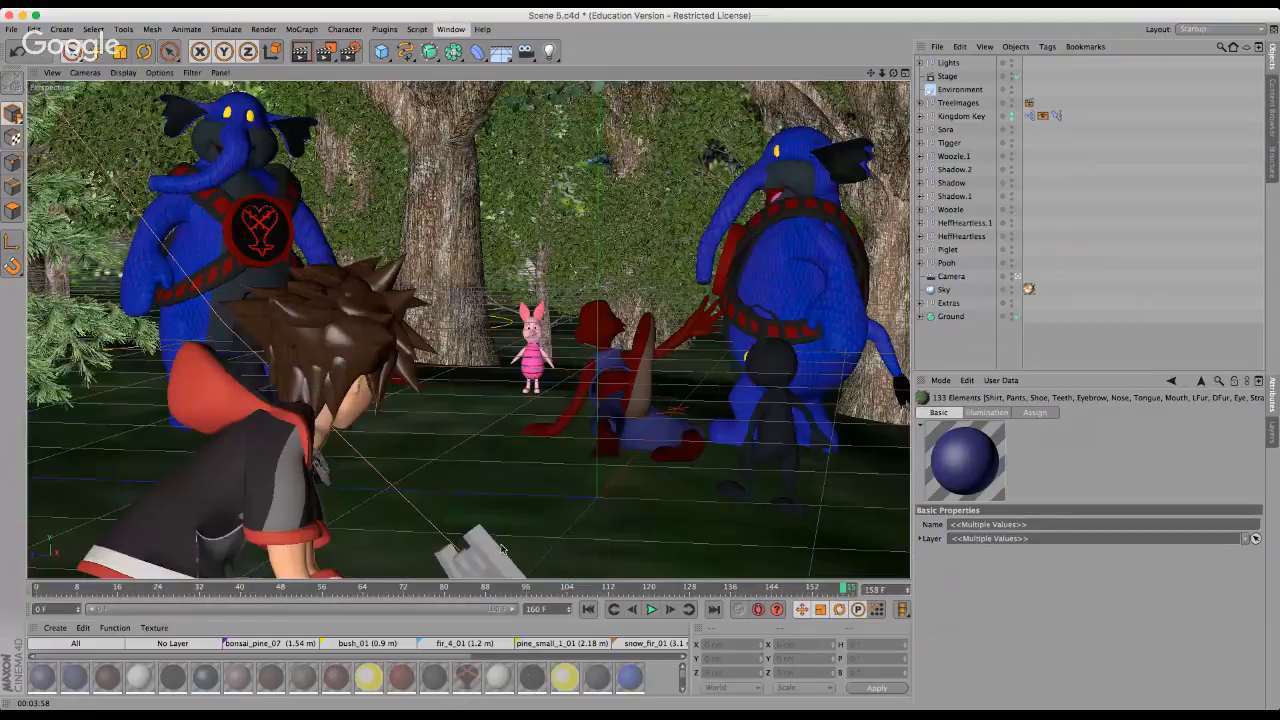
{"action": "left_click", "coordinate": [488, 541]}
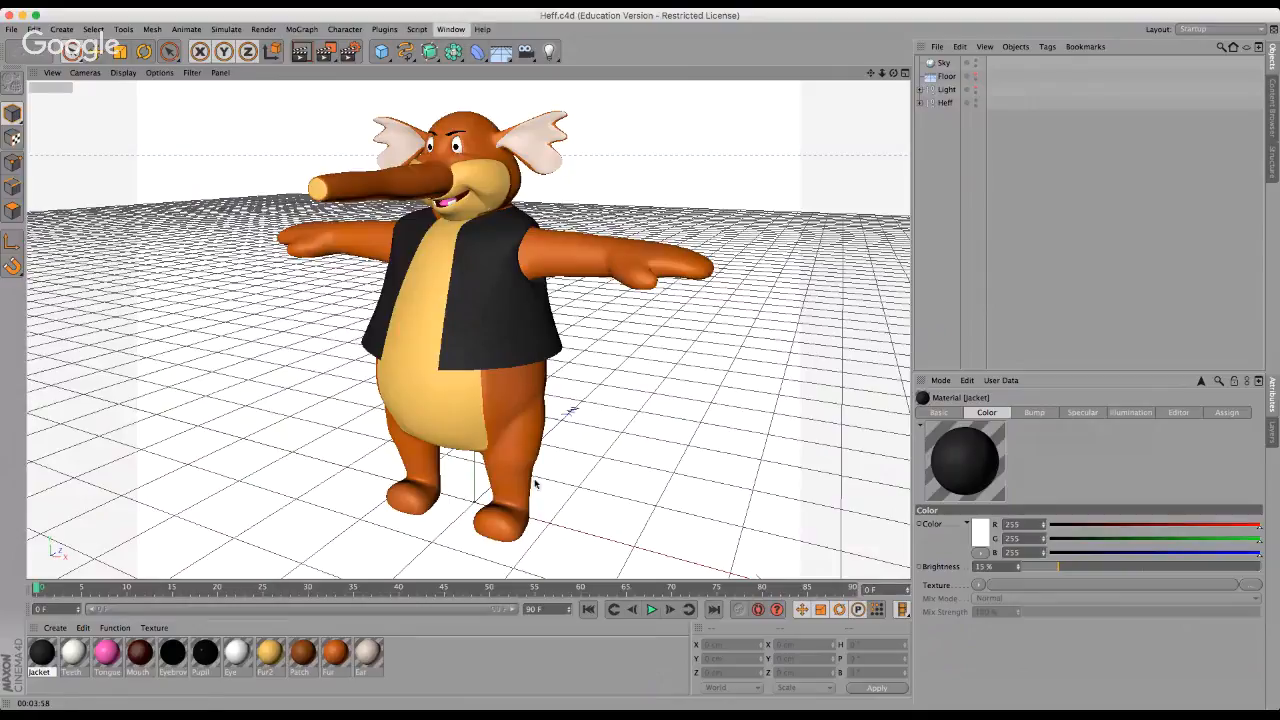
{"action": "left_click", "coordinate": [497, 517]}
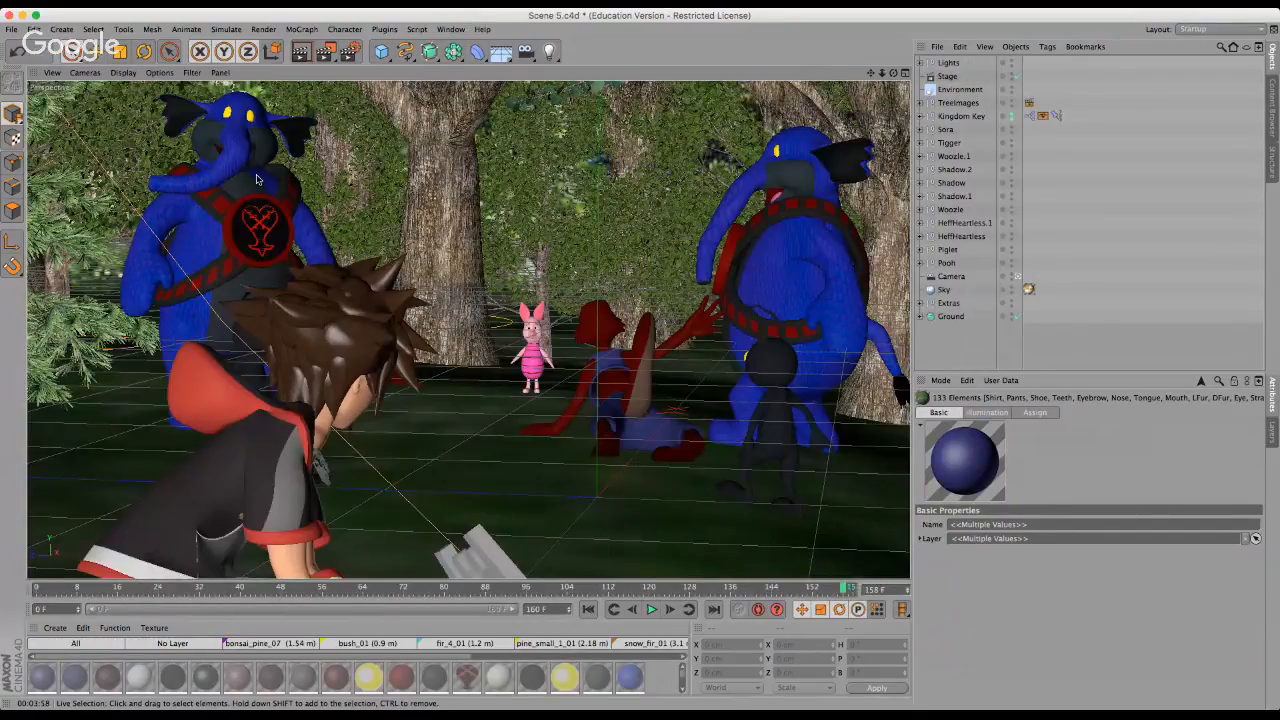
{"action": "left_click", "coordinate": [476, 514]}
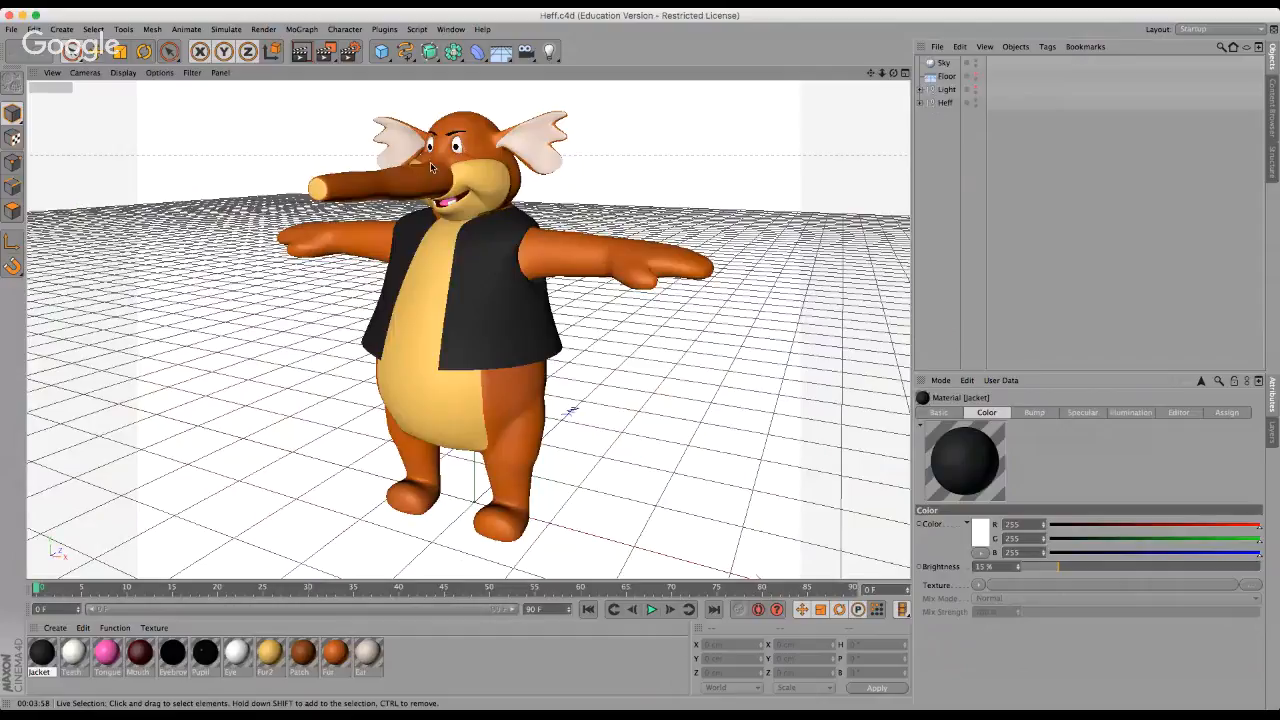
Examine the Heff model's face, trunk and jacket up close, along with its full body.
{"action": "scroll", "coordinate": [432, 167], "scroll_direction": "up", "scroll_amount": 2}
{"action": "scroll", "coordinate": [434, 176], "scroll_direction": "down", "scroll_amount": 2}
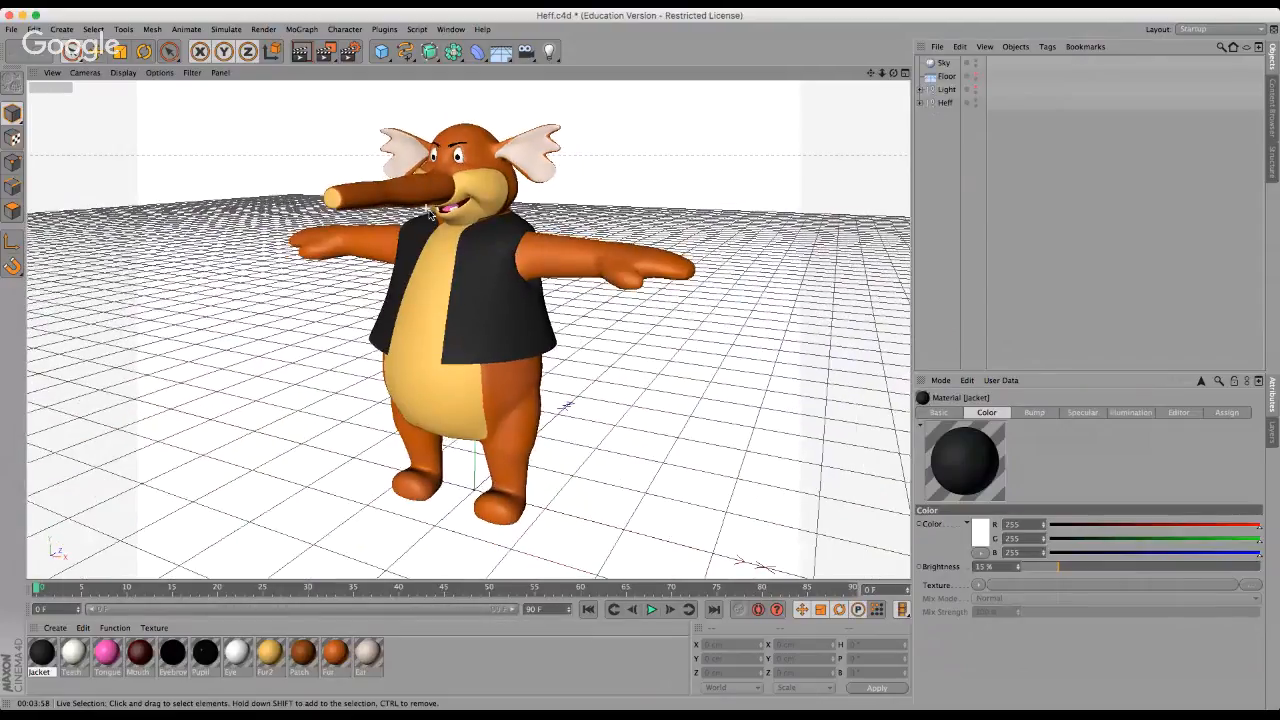
{"action": "scroll", "coordinate": [456, 235], "scroll_direction": "up", "scroll_amount": 2}
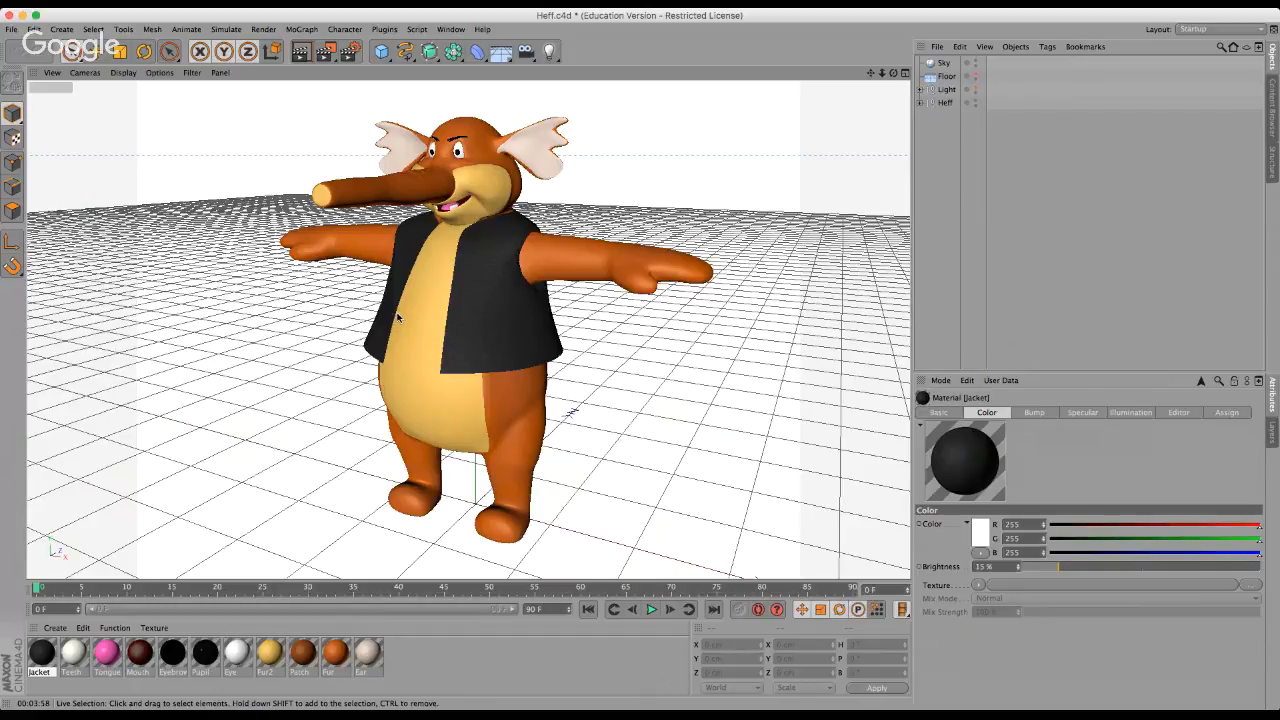
{"action": "scroll", "coordinate": [440, 150], "scroll_direction": "up", "scroll_amount": 1}
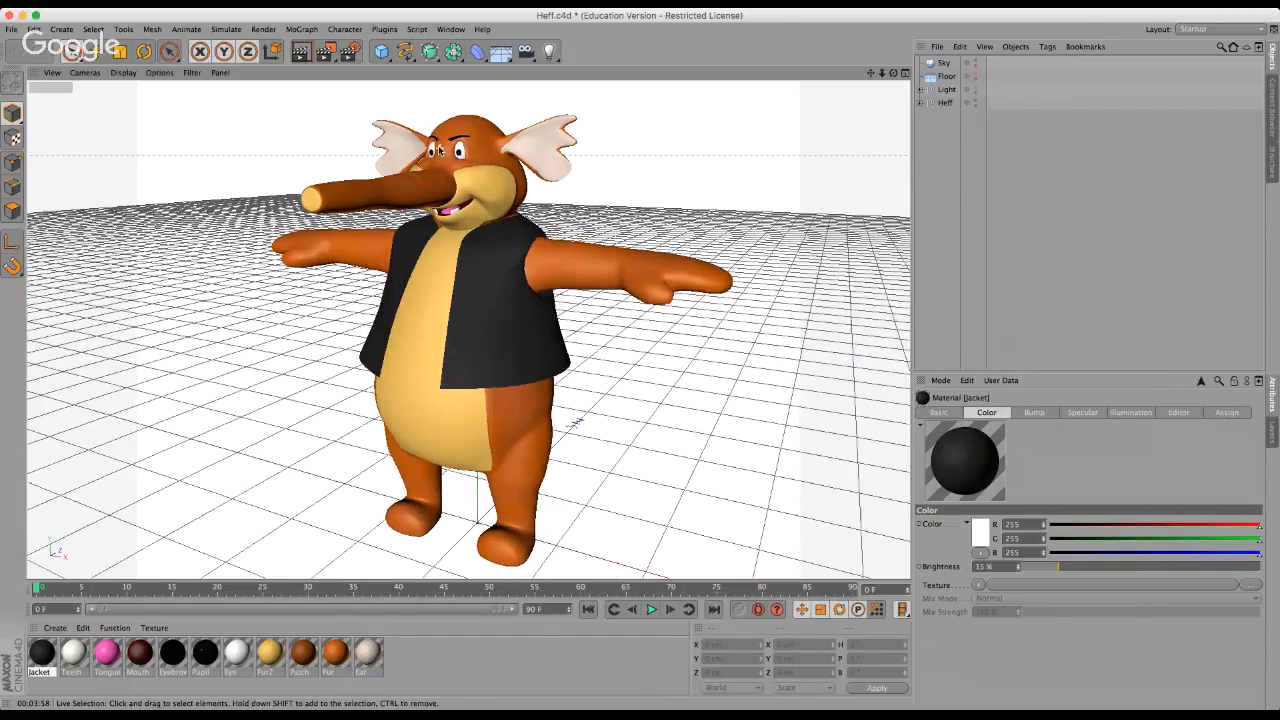
{"action": "scroll", "coordinate": [440, 150], "scroll_direction": "up", "scroll_amount": 1}
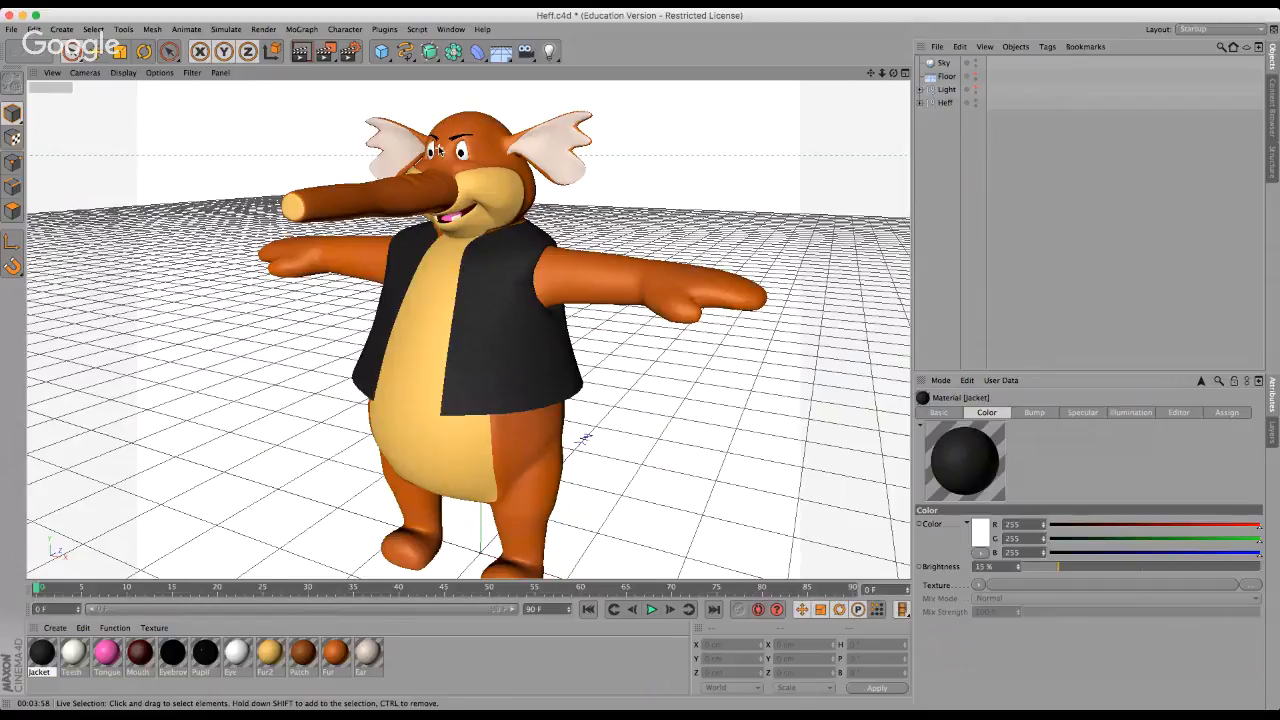
{"action": "scroll", "coordinate": [441, 151], "scroll_direction": "up", "scroll_amount": 3}
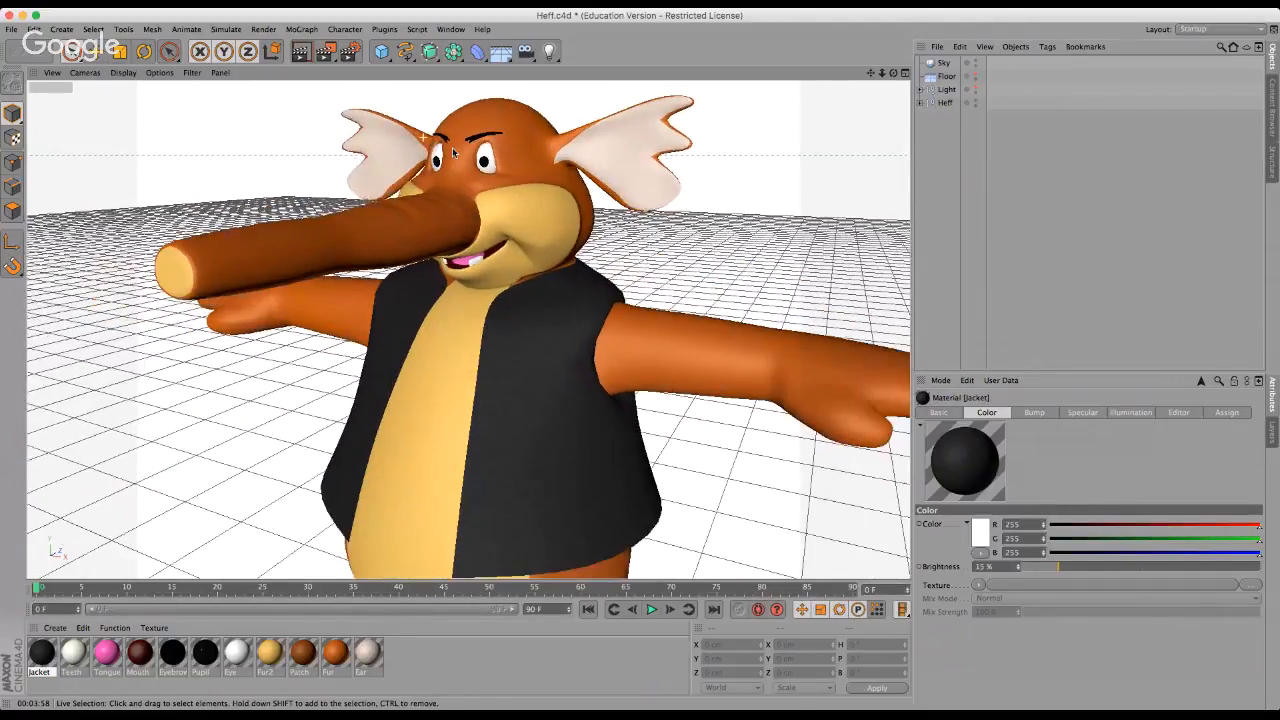
{"action": "scroll", "coordinate": [454, 151], "scroll_direction": "down", "scroll_amount": 4}
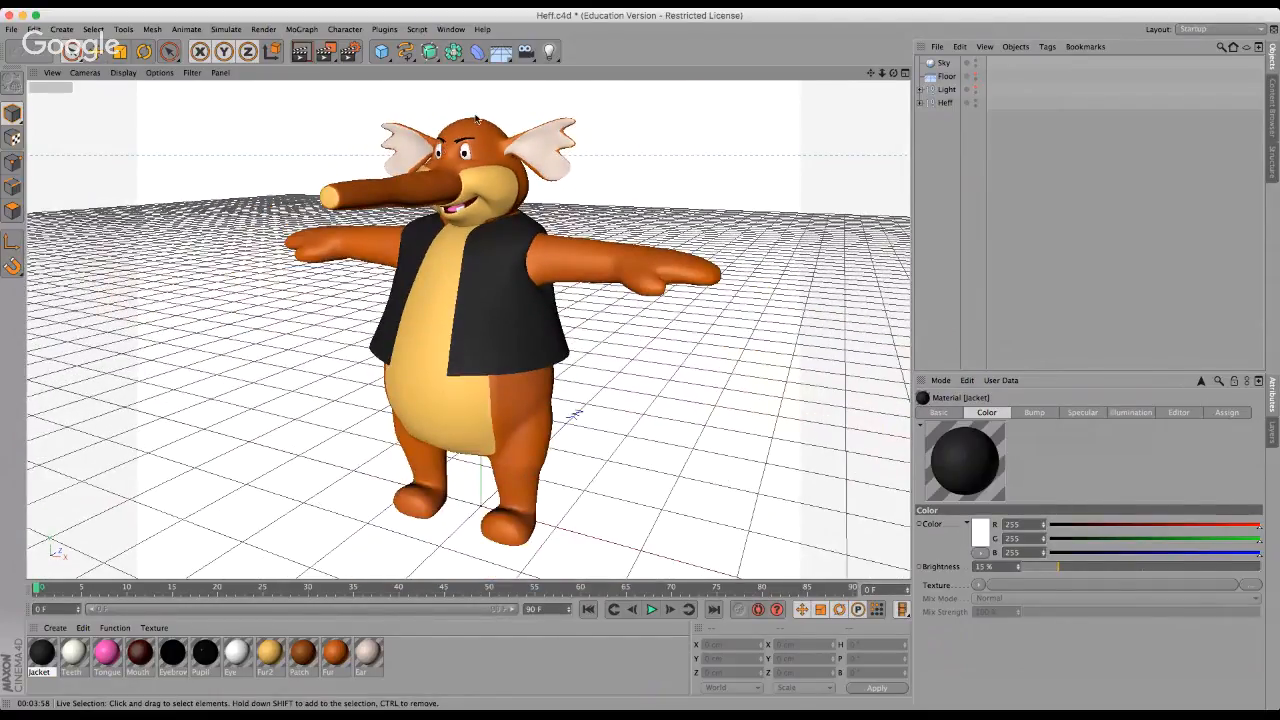
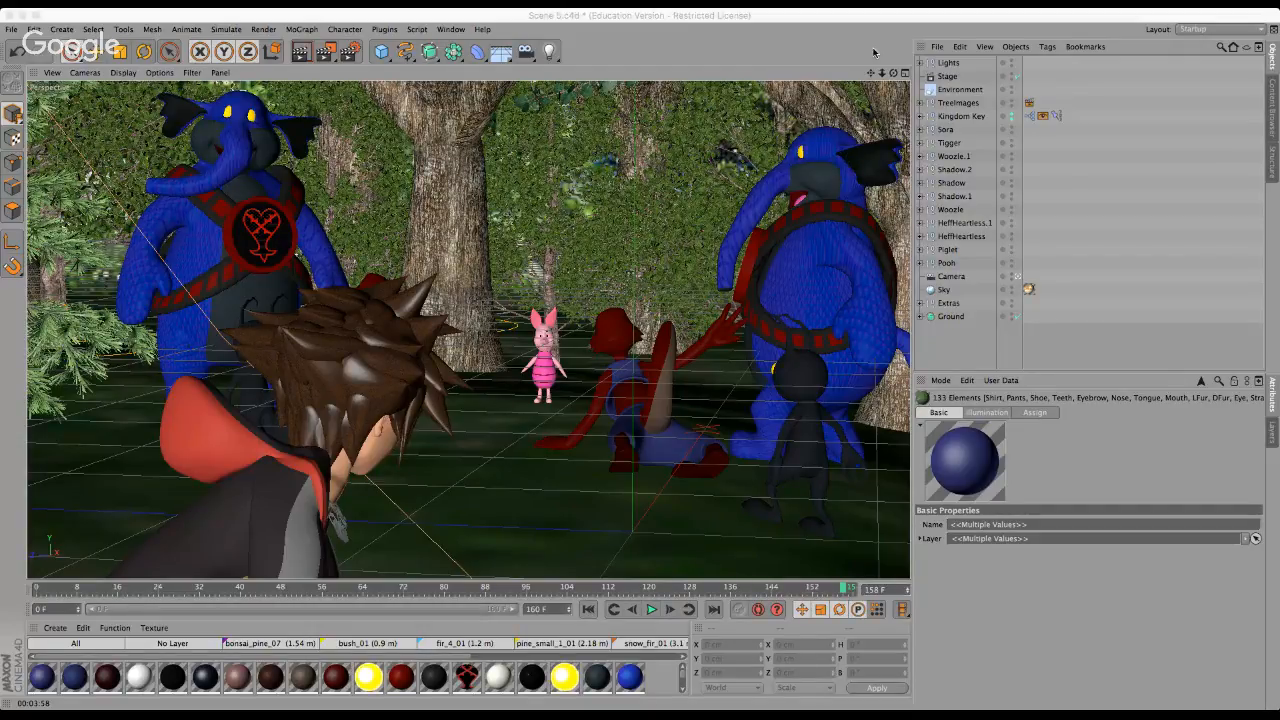
Examine the Heartless surrounding Piglet in Scene 5 from several low and raised angles.
{"action": "mouse_move", "coordinate": [893, 73]}
{"action": "left_mouse_down"}
{"action": "mouse_move", "coordinate": [644, 363]}
{"action": "mouse_move", "coordinate": [666, 362]}
{"action": "left_mouse_up"}
{"action": "mouse_move", "coordinate": [893, 73]}
{"action": "left_mouse_down"}
{"action": "mouse_move", "coordinate": [646, 364]}
{"action": "mouse_move", "coordinate": [636, 344]}
{"action": "left_mouse_up"}
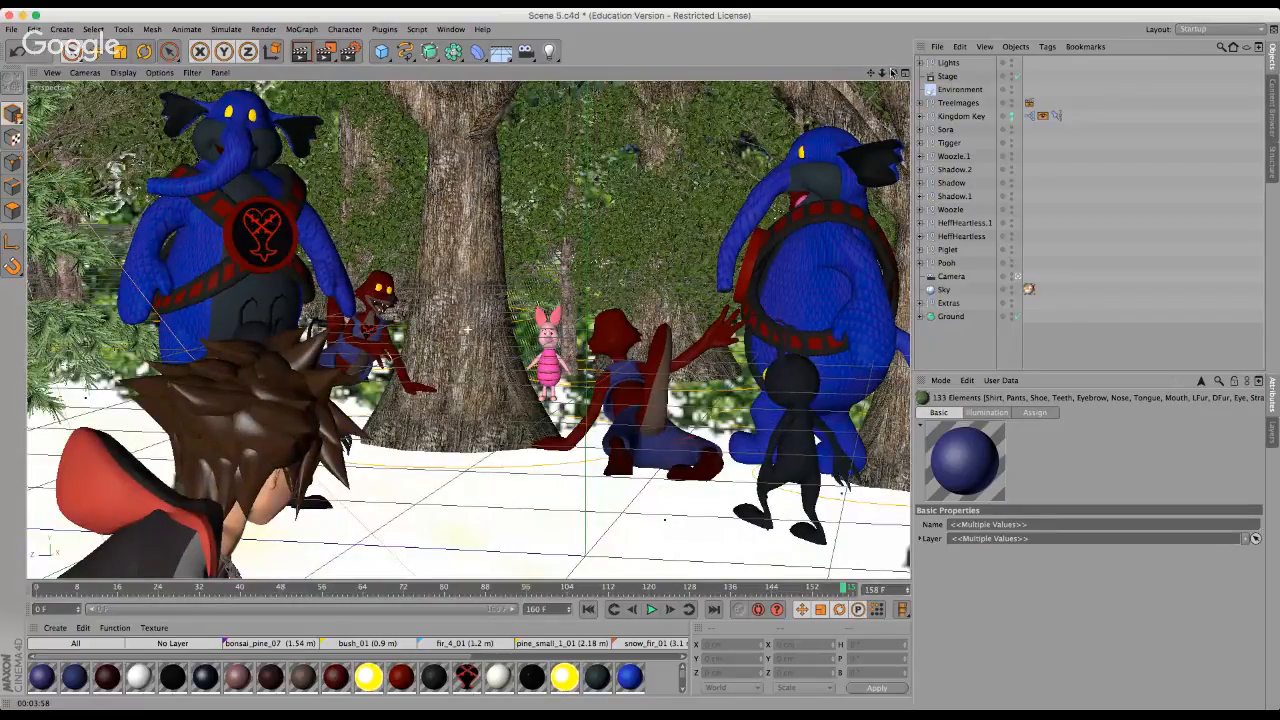
{"action": "mouse_move", "coordinate": [893, 73]}
{"action": "left_mouse_down"}
{"action": "mouse_move", "coordinate": [644, 363]}
{"action": "mouse_move", "coordinate": [605, 358]}
{"action": "left_mouse_up"}
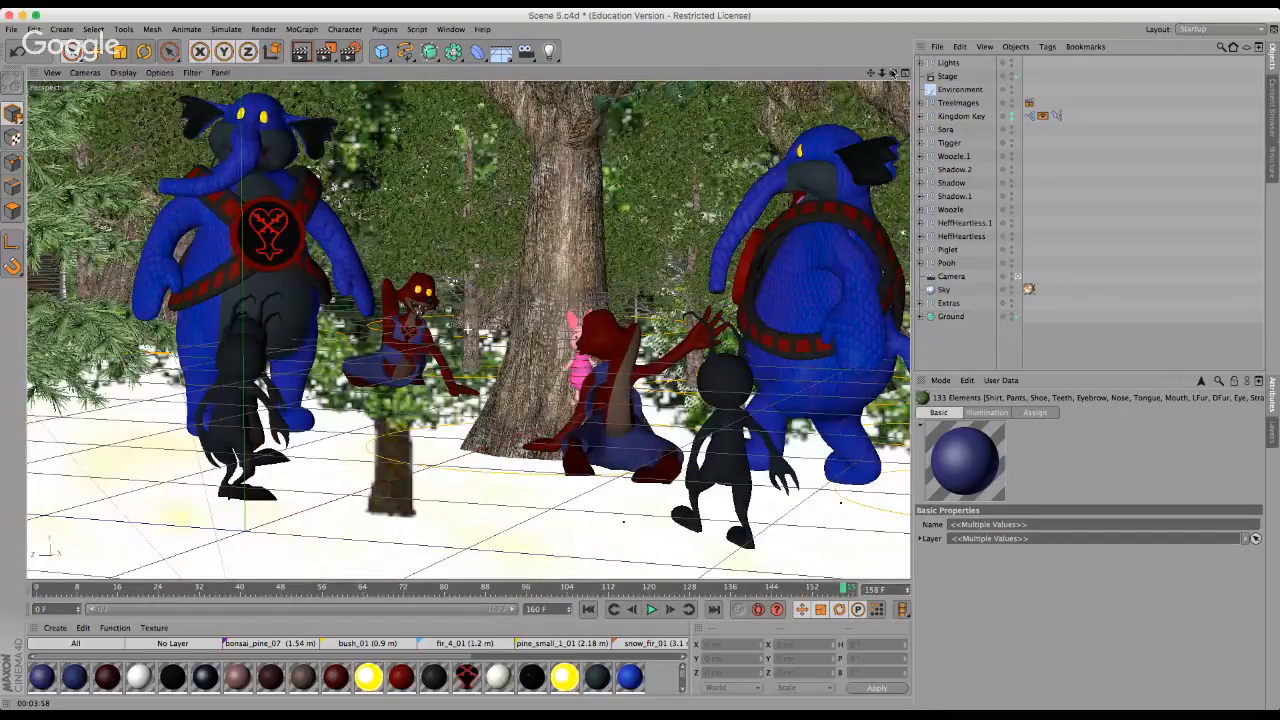
{"action": "mouse_move", "coordinate": [893, 73]}
{"action": "left_mouse_down"}
{"action": "mouse_move", "coordinate": [644, 363]}
{"action": "mouse_move", "coordinate": [610, 362]}
{"action": "left_mouse_up"}
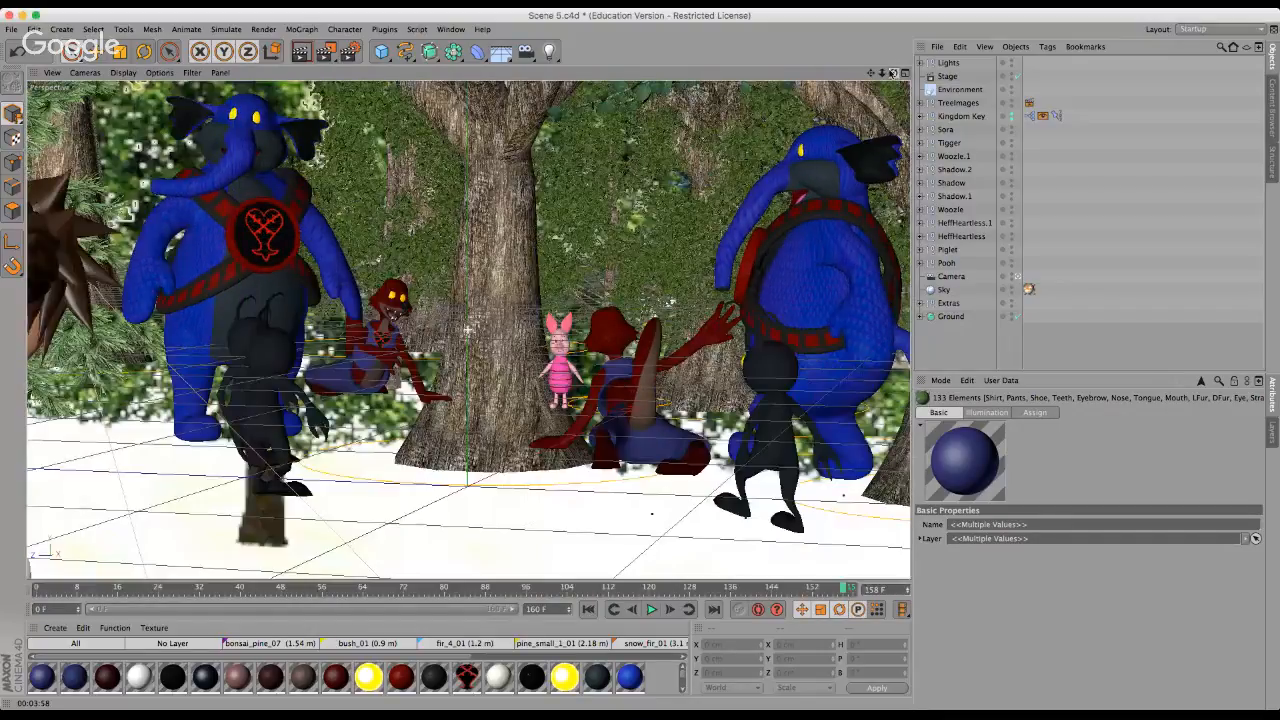
{"action": "mouse_move", "coordinate": [893, 73]}
{"action": "left_mouse_down"}
{"action": "mouse_move", "coordinate": [640, 370]}
{"action": "mouse_move", "coordinate": [650, 410]}
{"action": "left_mouse_up"}
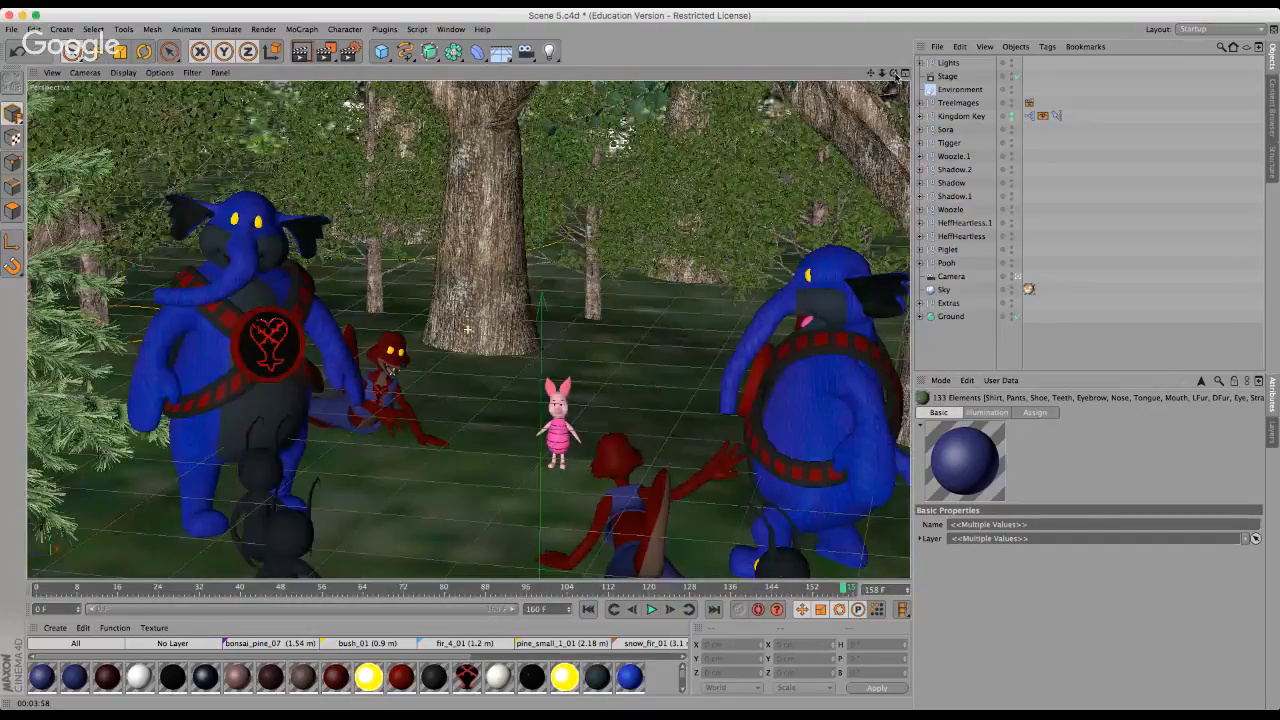
{"action": "left_click_drag", "start_coordinate": [871, 74], "coordinate": [863, 40]}
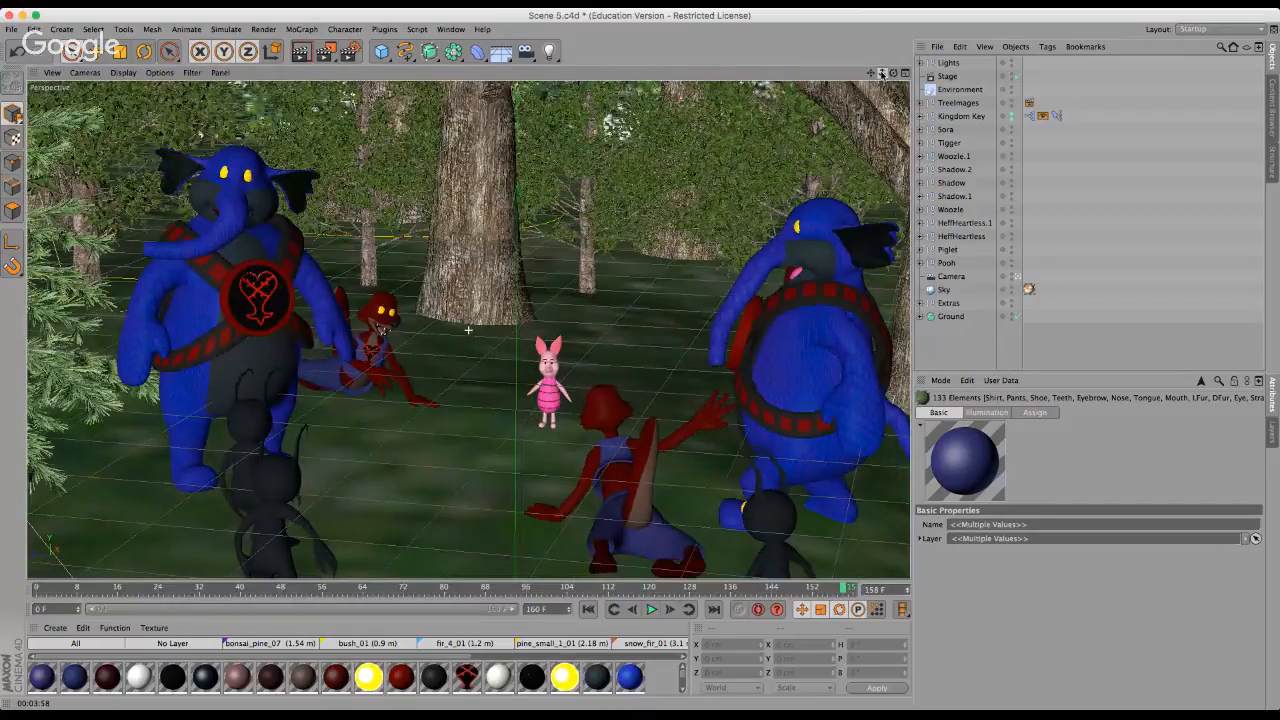
{"action": "left_click_drag", "start_coordinate": [881, 76], "coordinate": [644, 361]}
{"action": "left_click_drag", "start_coordinate": [872, 74], "coordinate": [643, 364]}
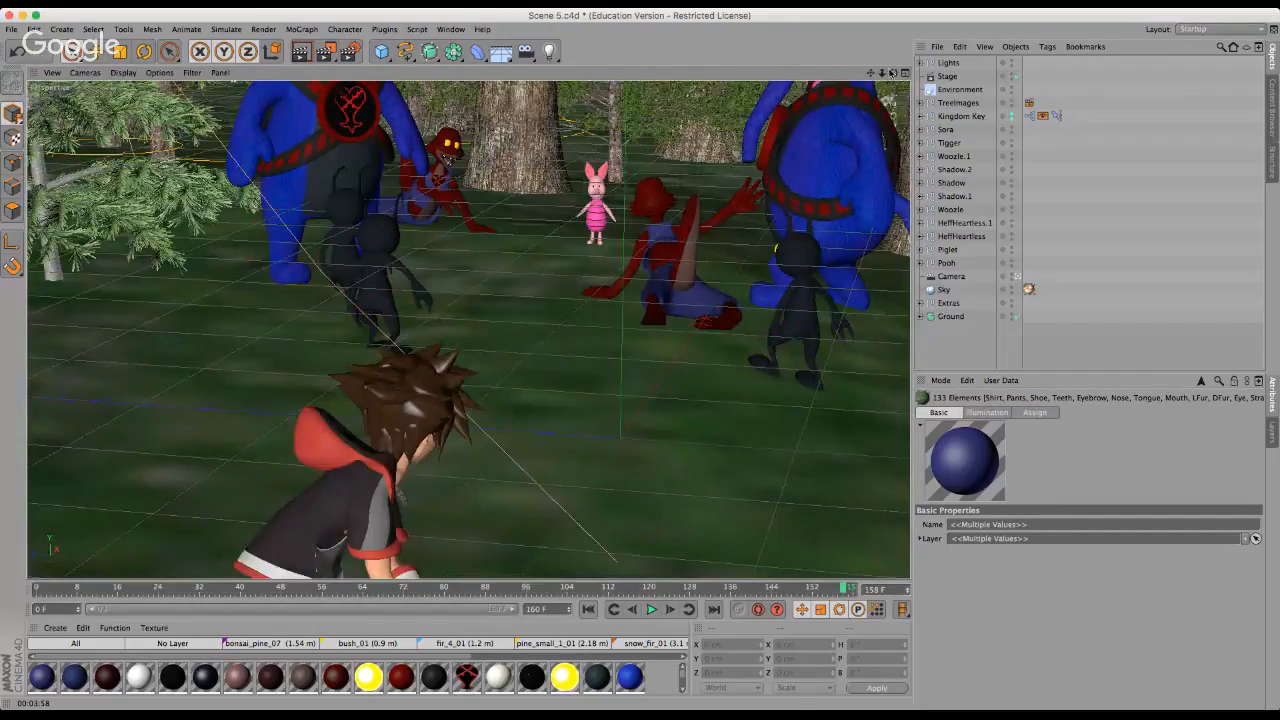
Examine Sora holding the Keyblade in Scene 5 and his placement relative to the Heartless and Piglet.
{"action": "left_click_drag", "start_coordinate": [893, 73], "coordinate": [643, 364]}
{"action": "left_click_drag", "start_coordinate": [891, 73], "coordinate": [643, 364]}
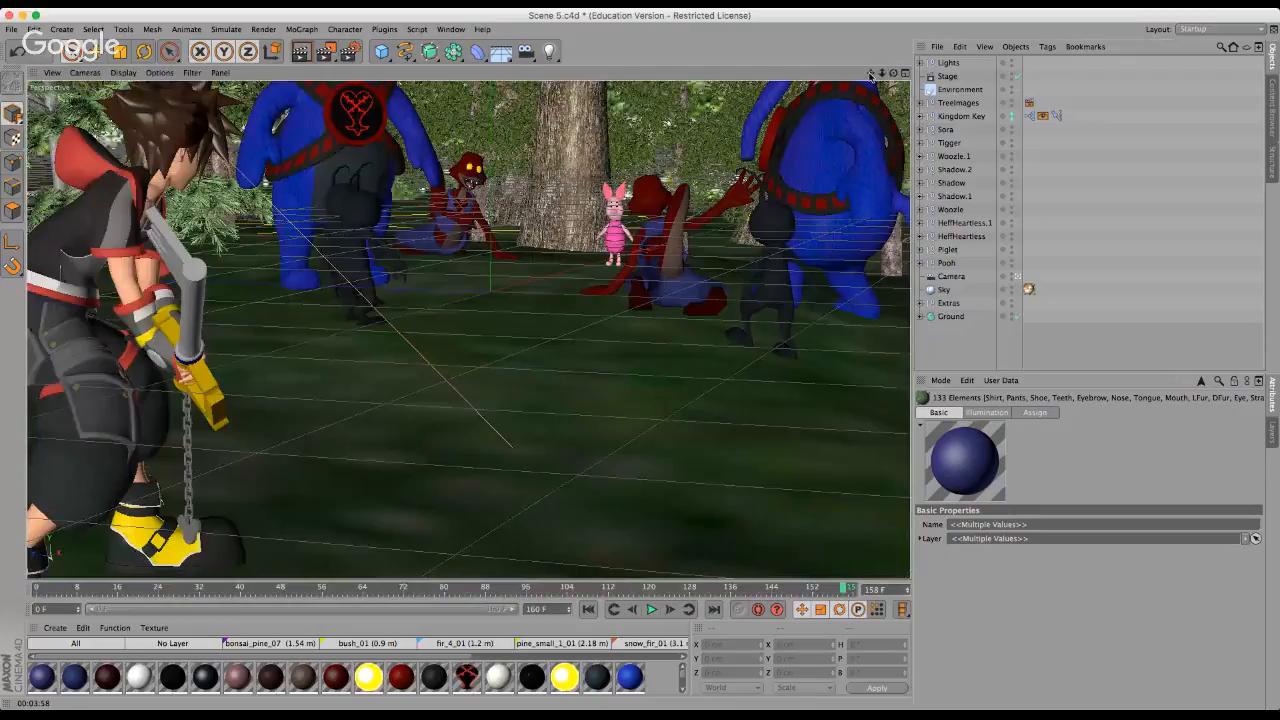
{"action": "left_click_drag", "start_coordinate": [870, 76], "coordinate": [640, 380]}
{"action": "mouse_move", "coordinate": [883, 80]}
{"action": "left_mouse_down"}
{"action": "mouse_move", "coordinate": [641, 363]}
{"action": "mouse_move", "coordinate": [637, 424]}
{"action": "left_mouse_up"}
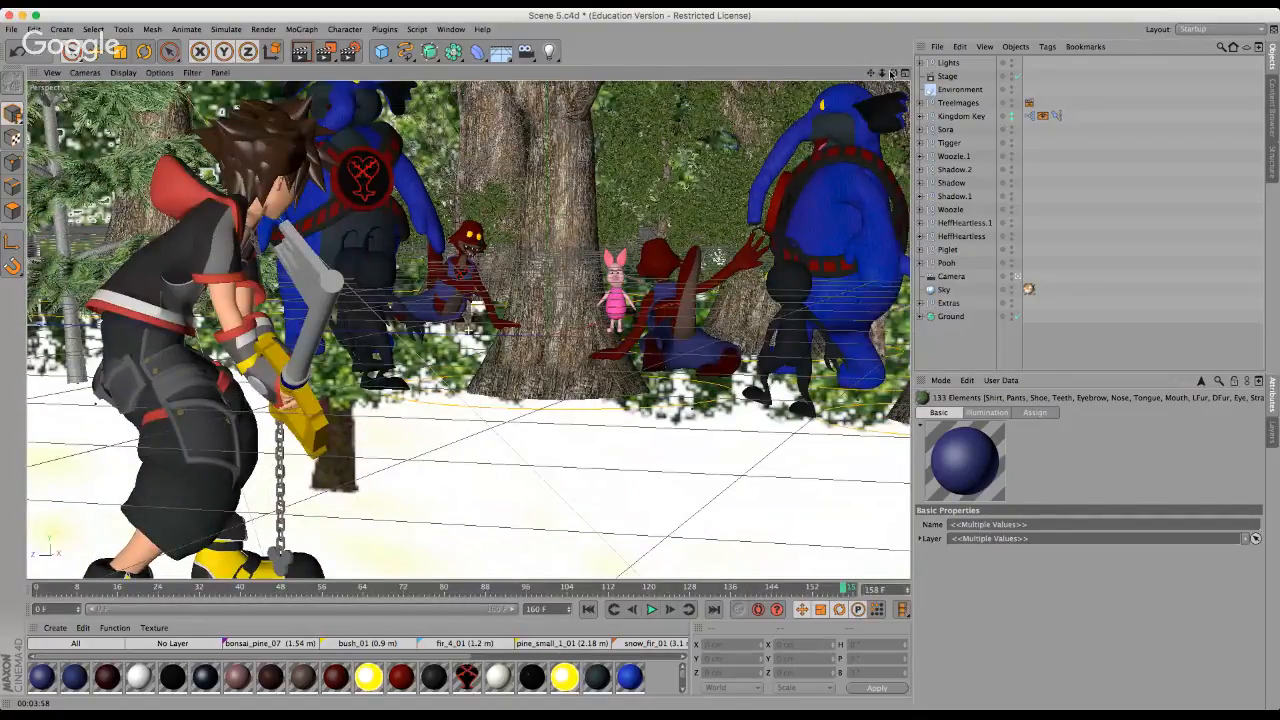
{"action": "mouse_move", "coordinate": [891, 75]}
{"action": "left_mouse_down"}
{"action": "mouse_move", "coordinate": [643, 372]}
{"action": "mouse_move", "coordinate": [642, 392]}
{"action": "mouse_move", "coordinate": [872, 80]}
{"action": "mouse_move", "coordinate": [648, 372]}
{"action": "left_mouse_up"}
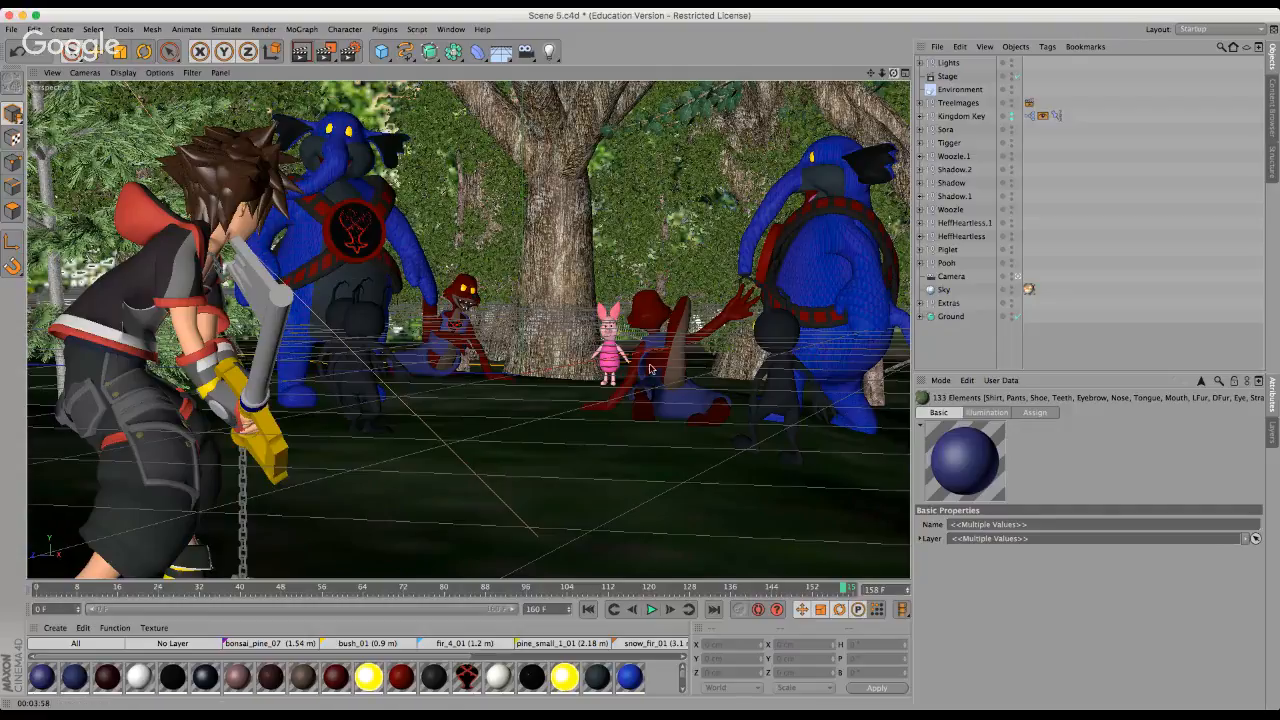
{"action": "left_click_drag", "start_coordinate": [650, 369], "coordinate": [873, 83]}
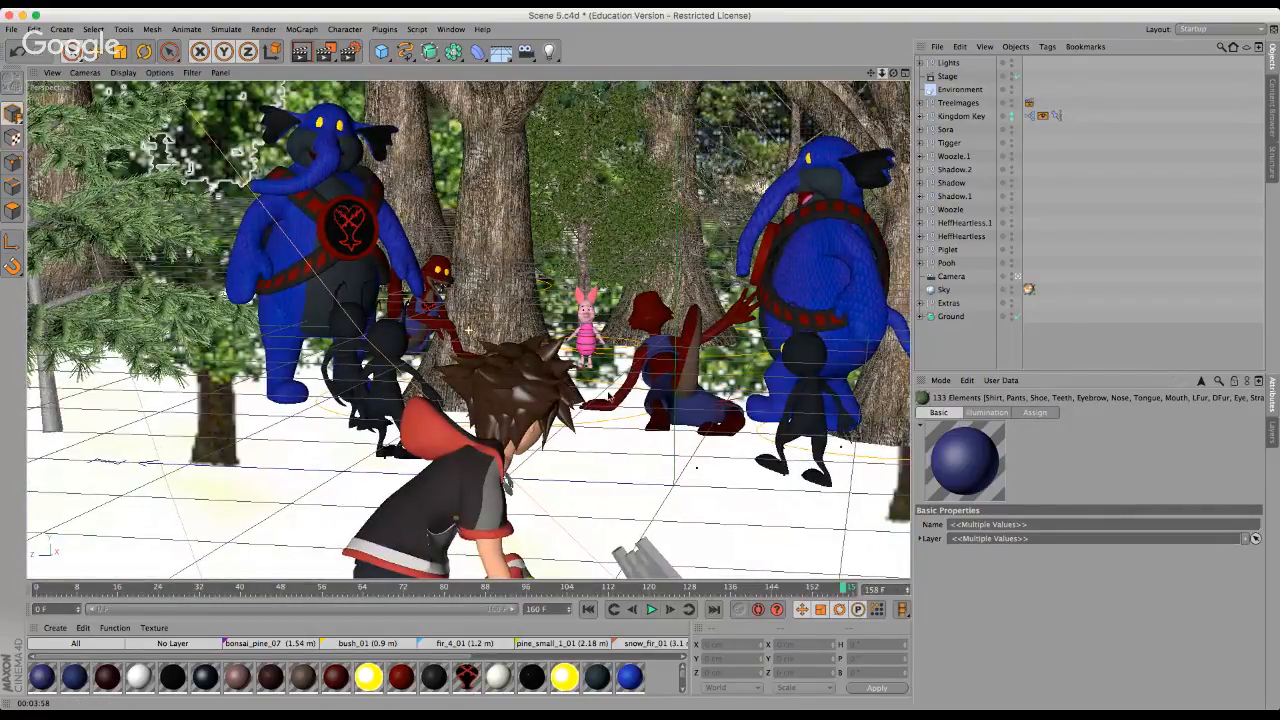
{"action": "mouse_move", "coordinate": [893, 73]}
{"action": "left_mouse_down"}
{"action": "mouse_move", "coordinate": [634, 357]}
{"action": "mouse_move", "coordinate": [893, 73]}
{"action": "left_mouse_up"}
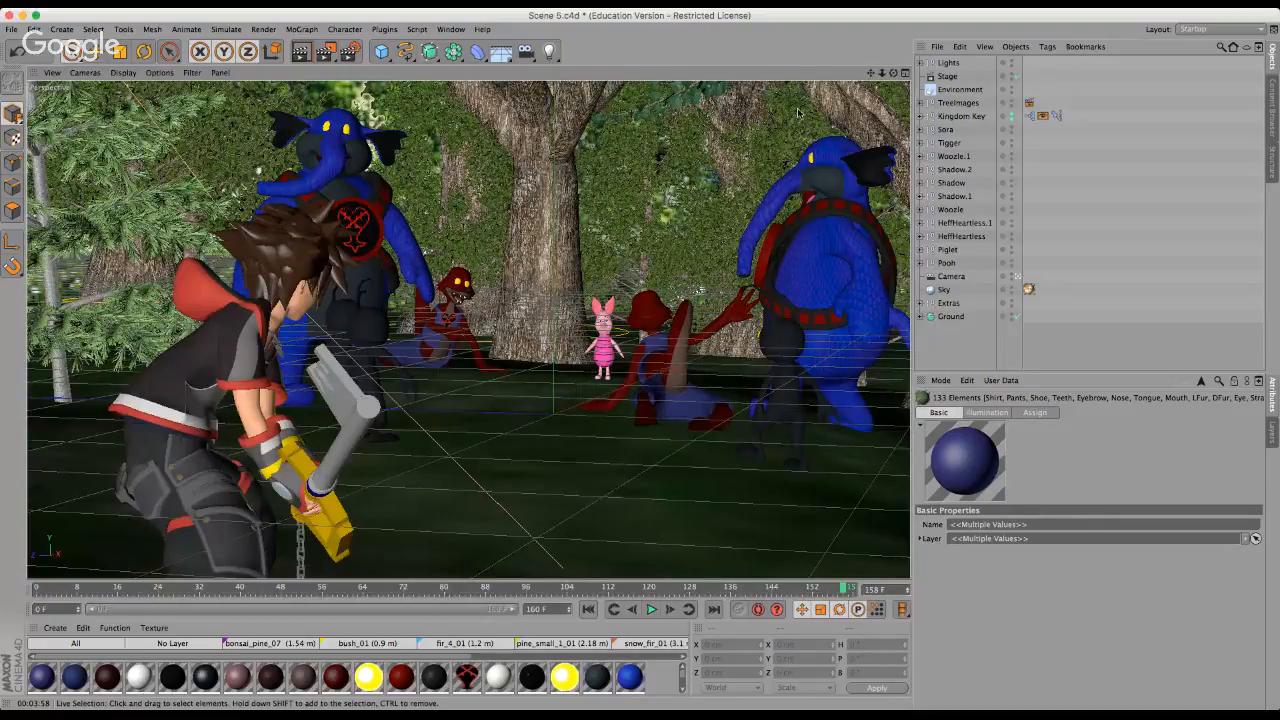
{"action": "left_click_drag", "start_coordinate": [893, 73], "coordinate": [876, 75]}
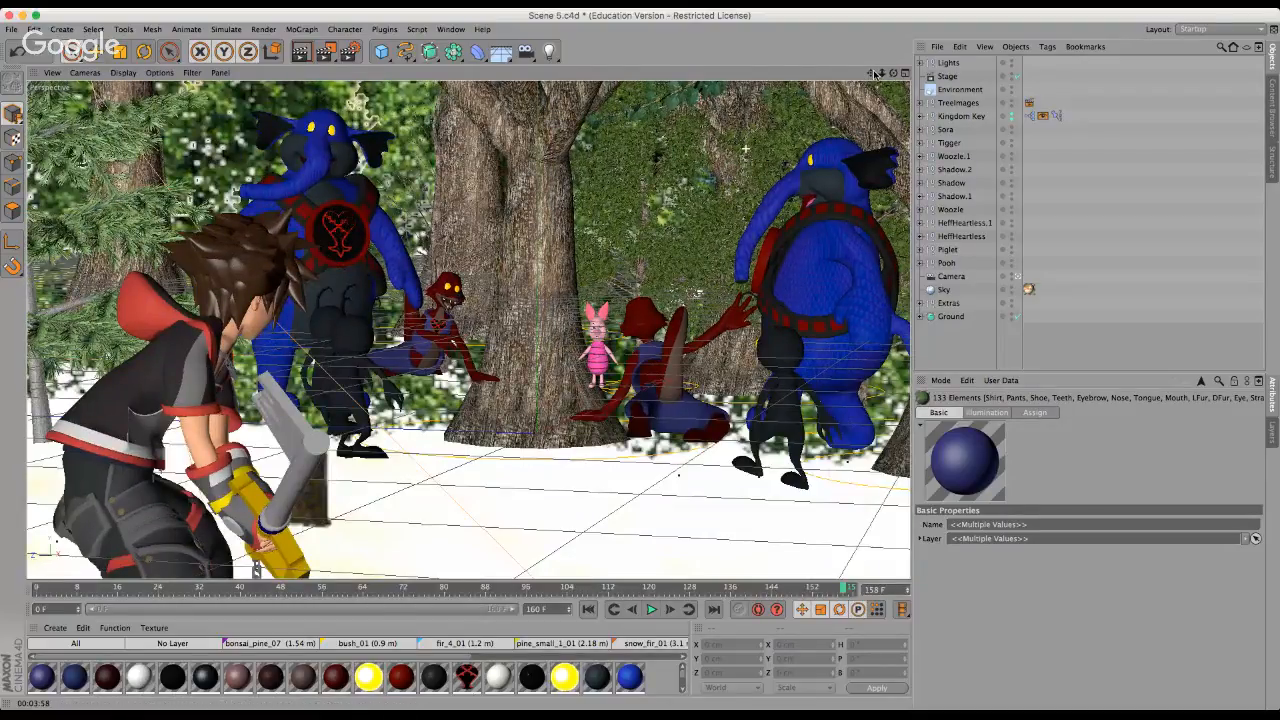
{"action": "left_click_drag", "start_coordinate": [875, 75], "coordinate": [882, 75]}
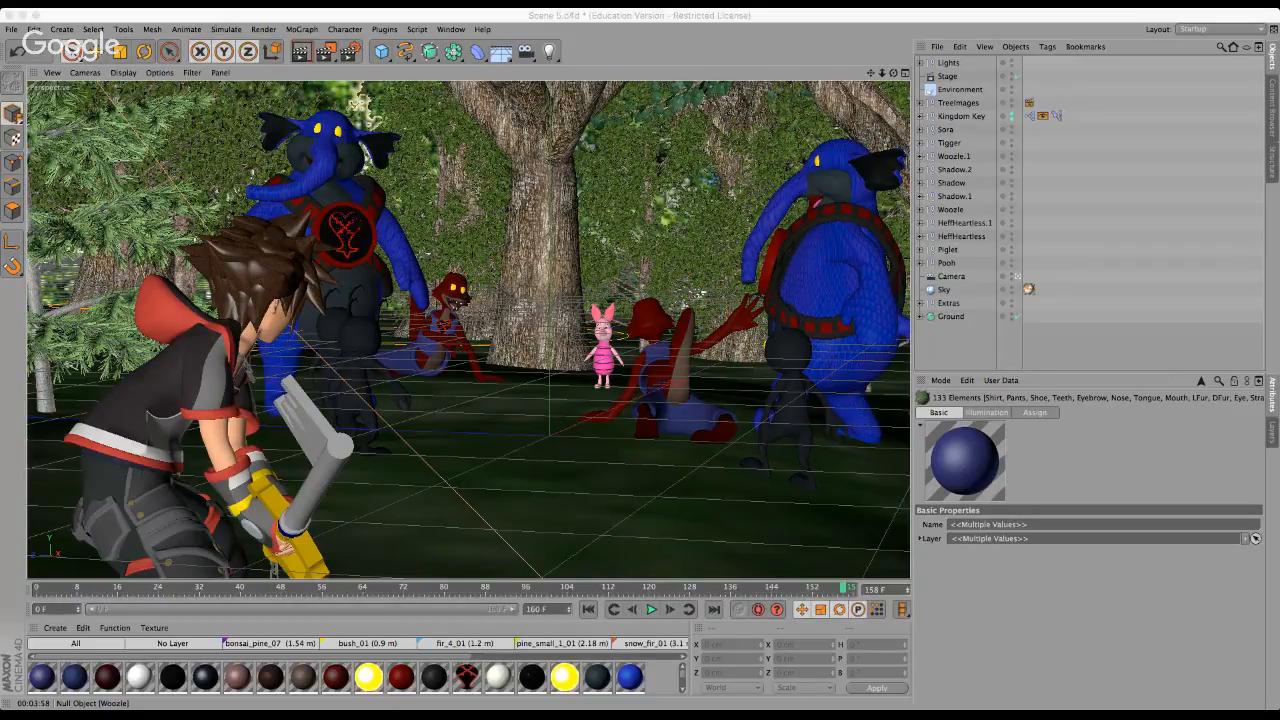
{"action": "left_click", "coordinate": [898, 80]}
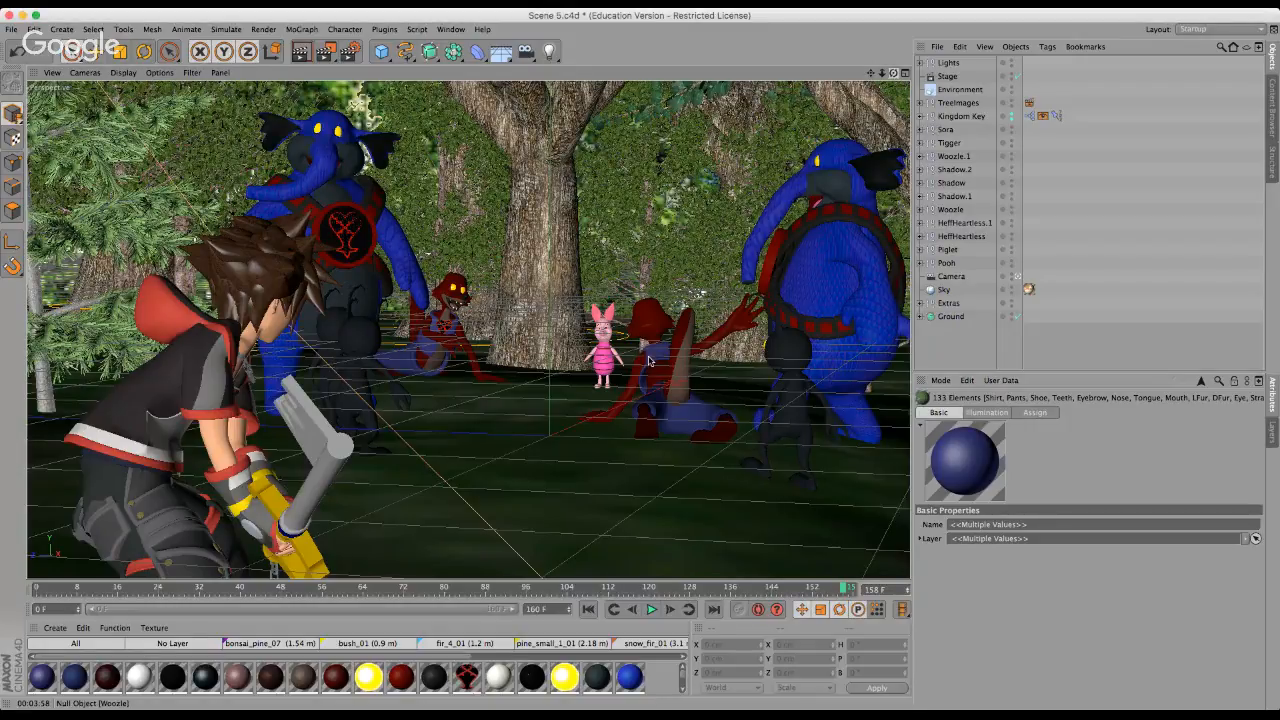
{"action": "left_click_drag", "start_coordinate": [895, 77], "coordinate": [896, 78]}
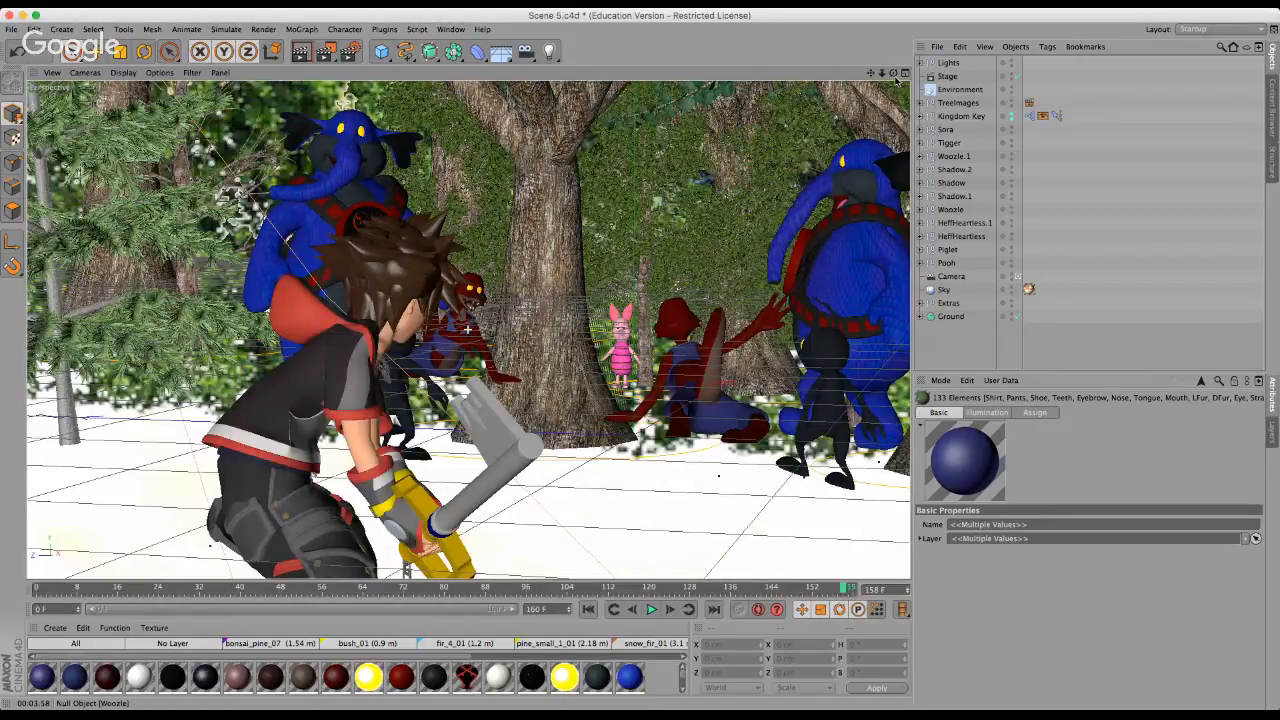
{"action": "left_click_drag", "start_coordinate": [871, 74], "coordinate": [873, 77]}
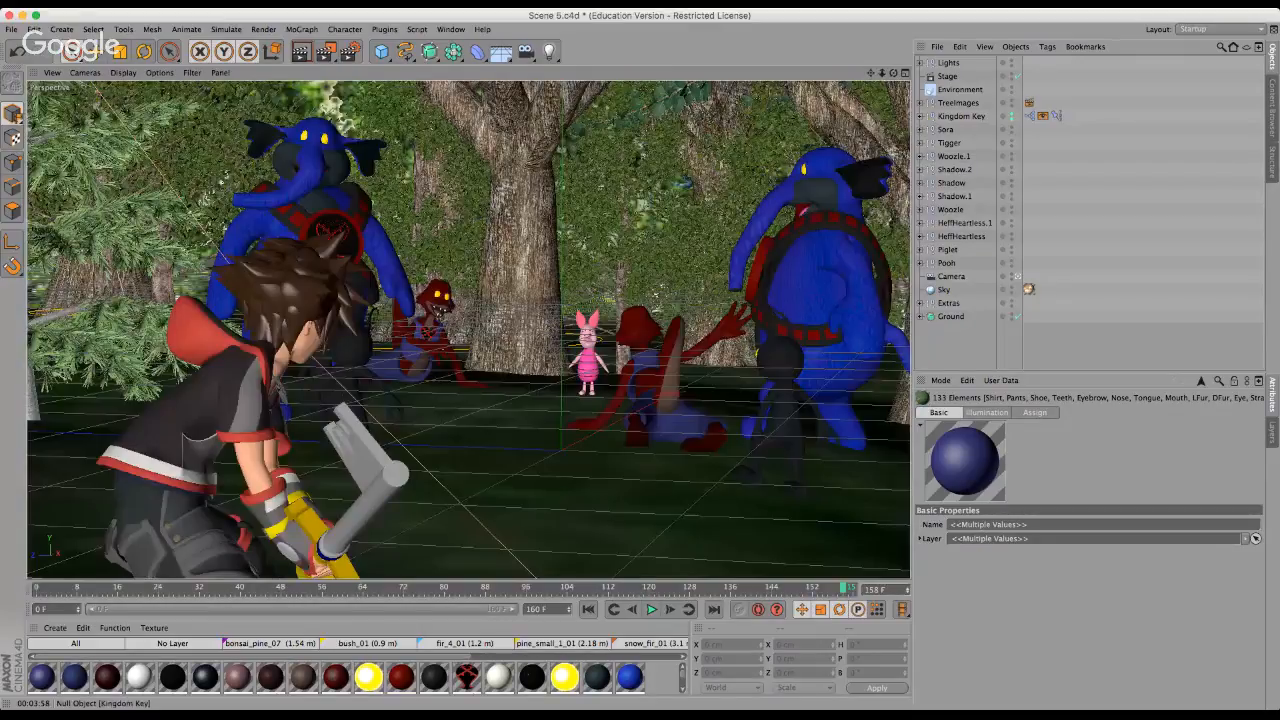